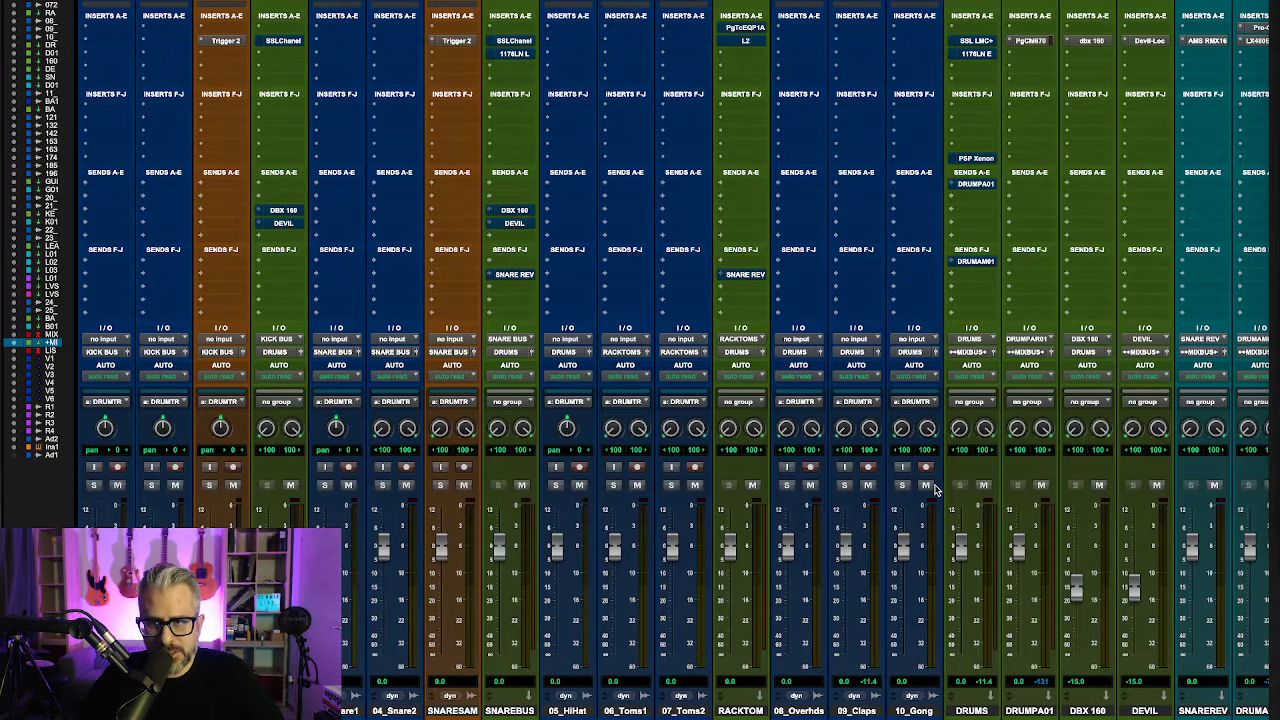
Step: Review the mixer channels from the drum tracks through to the mix bus, checking their inserts, sends and routing
scroll(1180, 460, "right", 5)
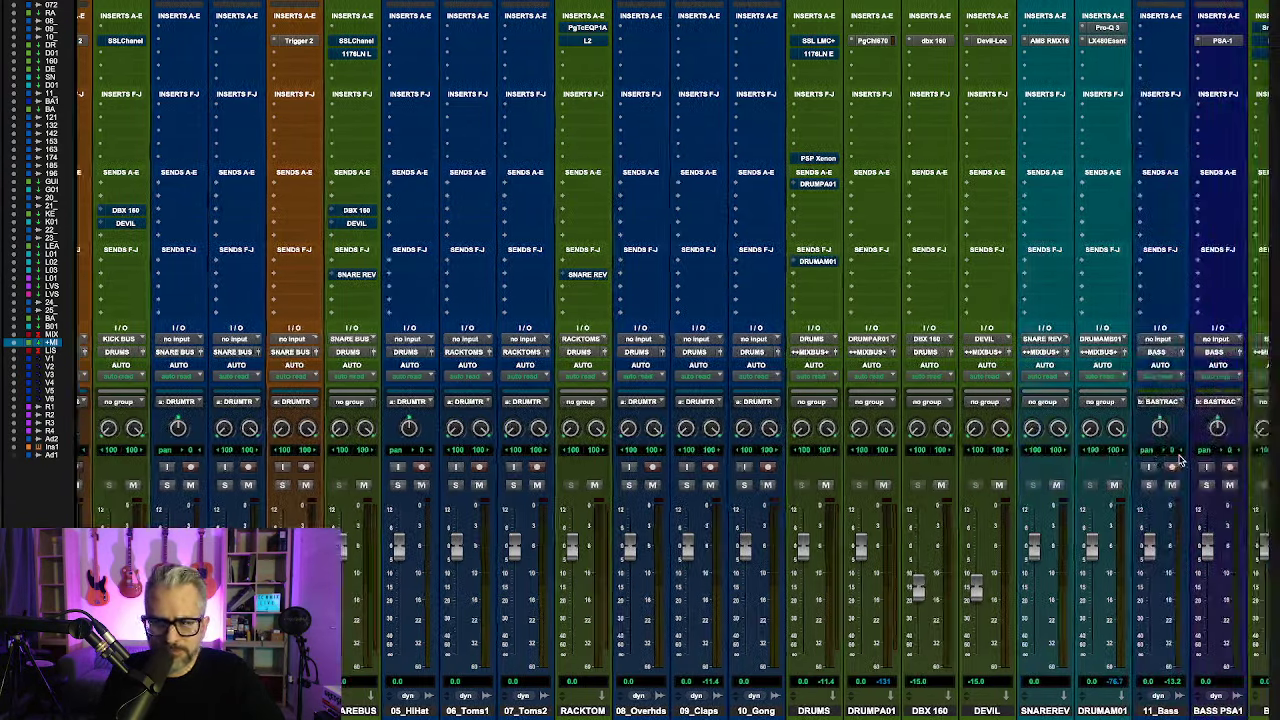
scroll(1178, 458, "right", 15)
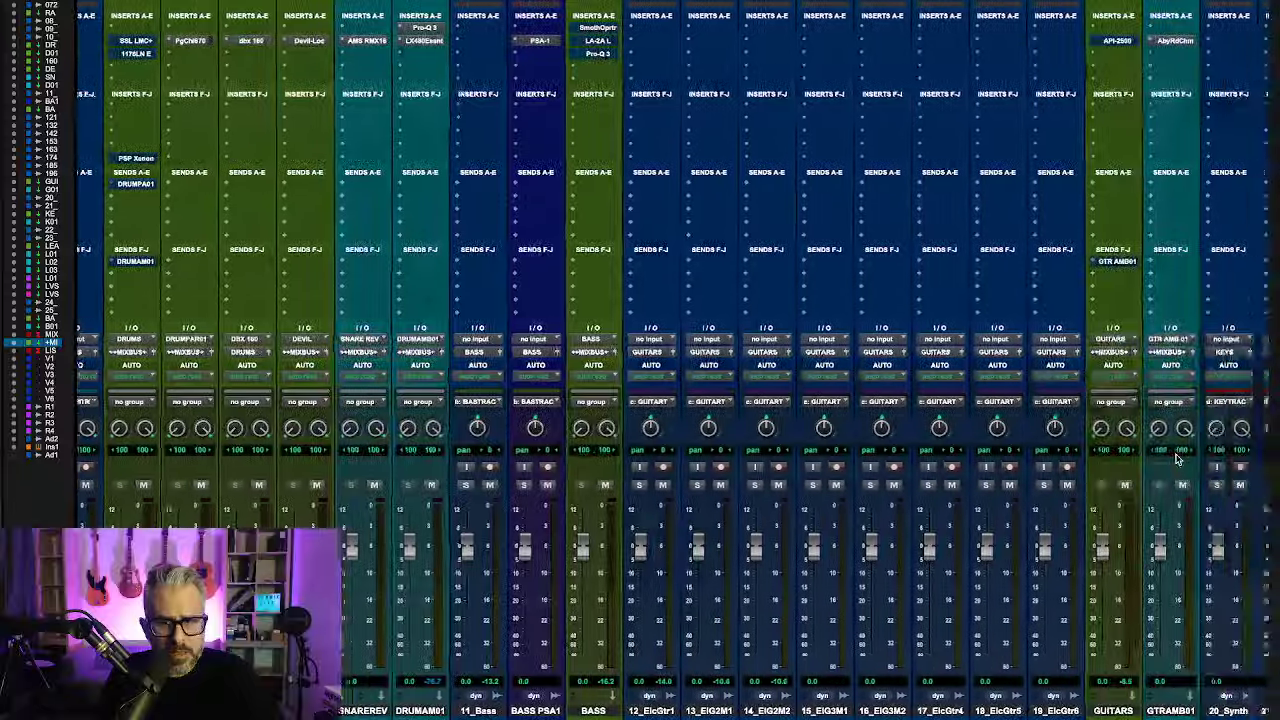
scroll(1168, 455, "right", 4)
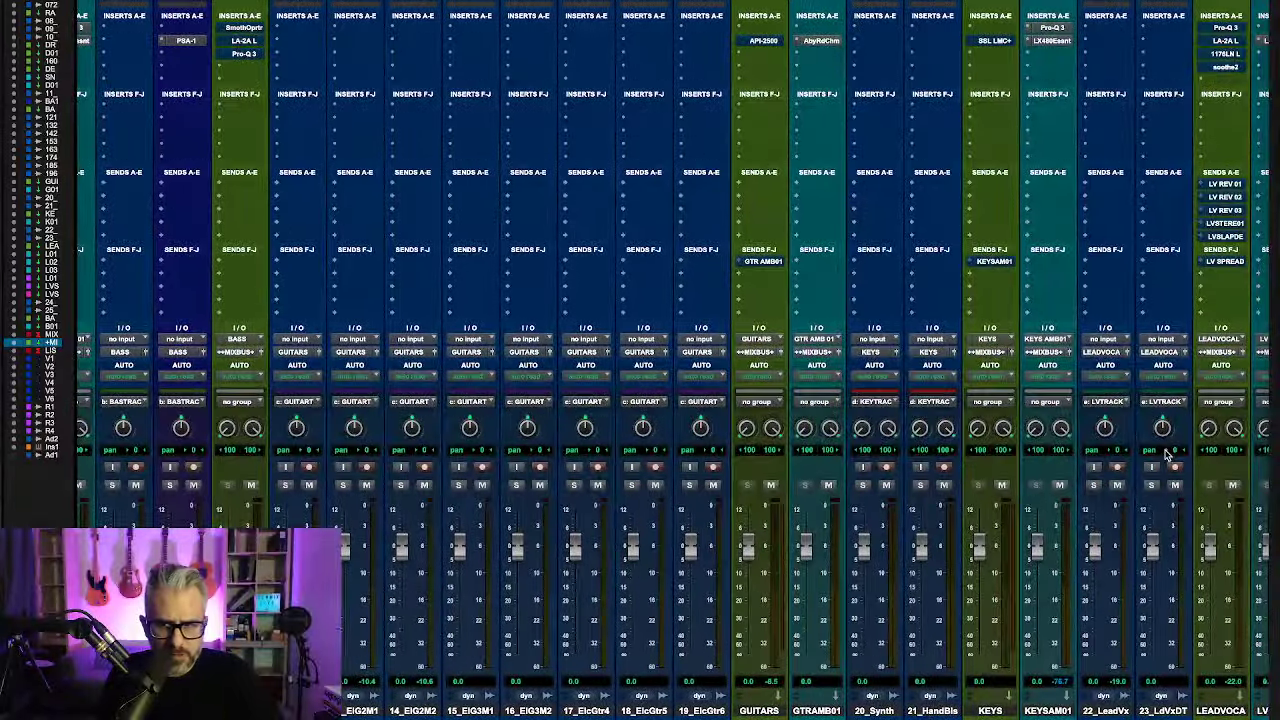
scroll(1163, 447, "right", 7)
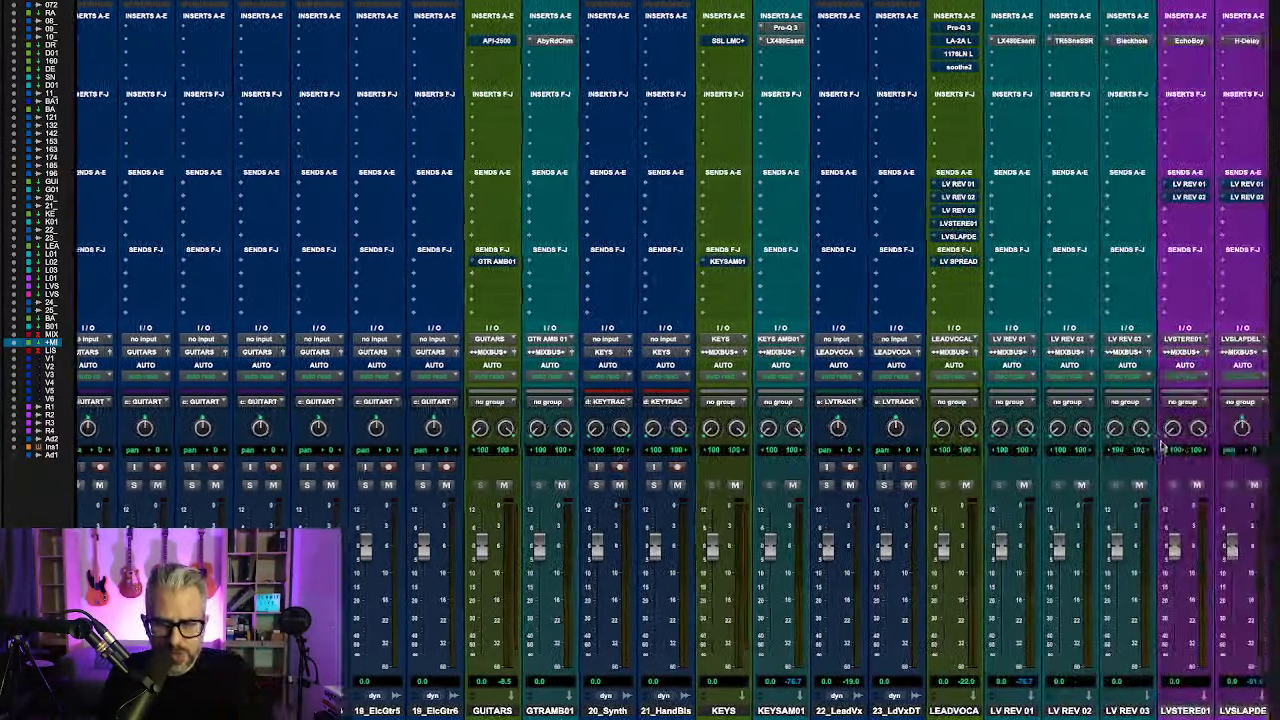
scroll(1163, 447, "right", 3)
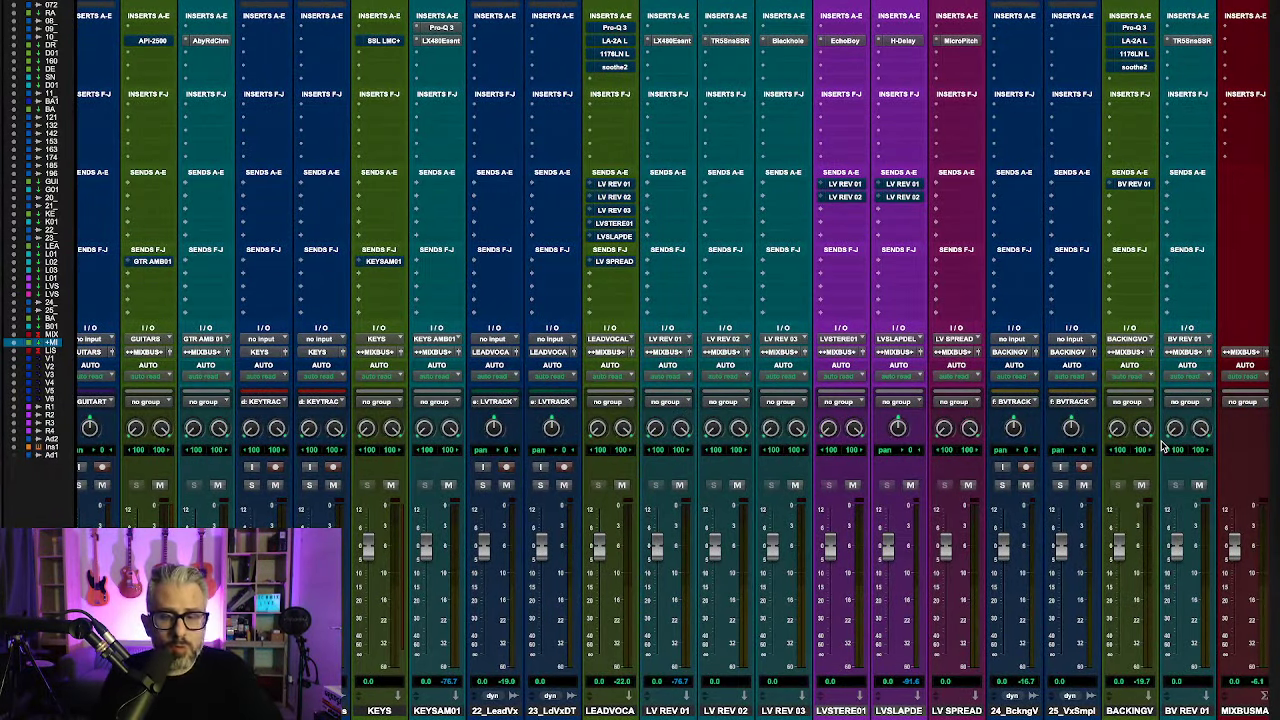
scroll(1161, 440, "left", 1)
scroll(1163, 447, "left", 15)
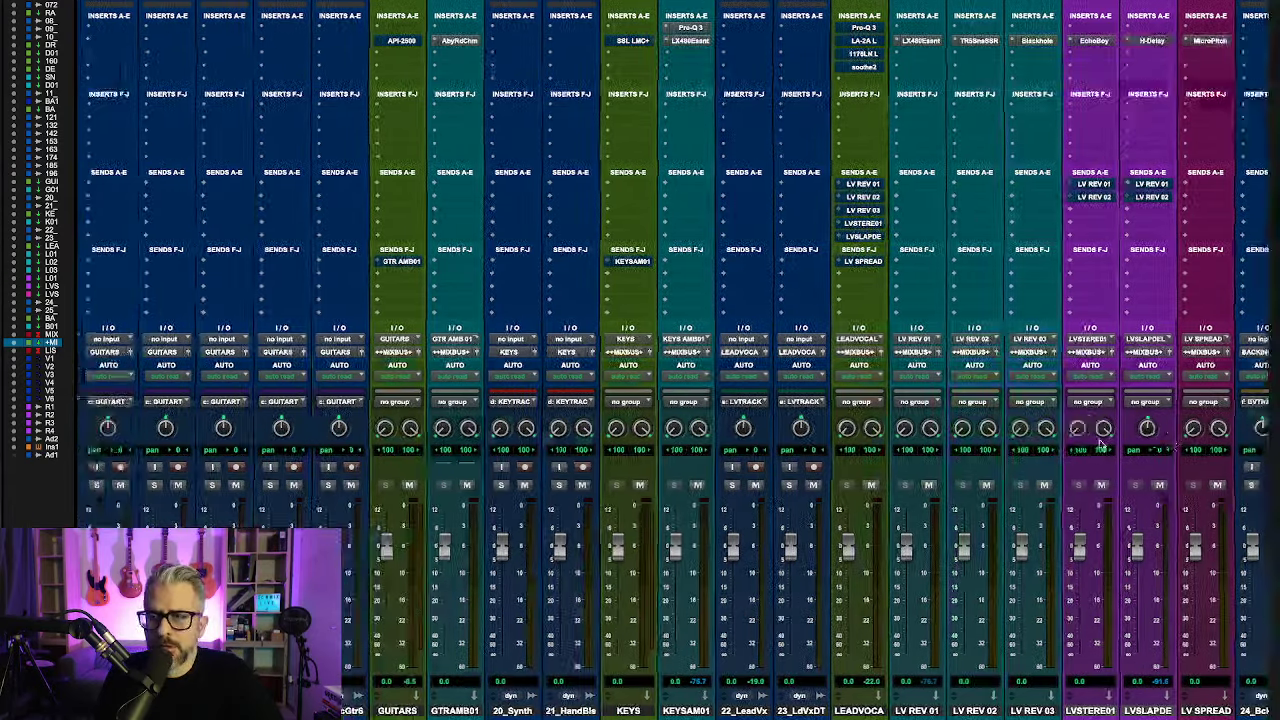
scroll(1105, 443, "left", 12)
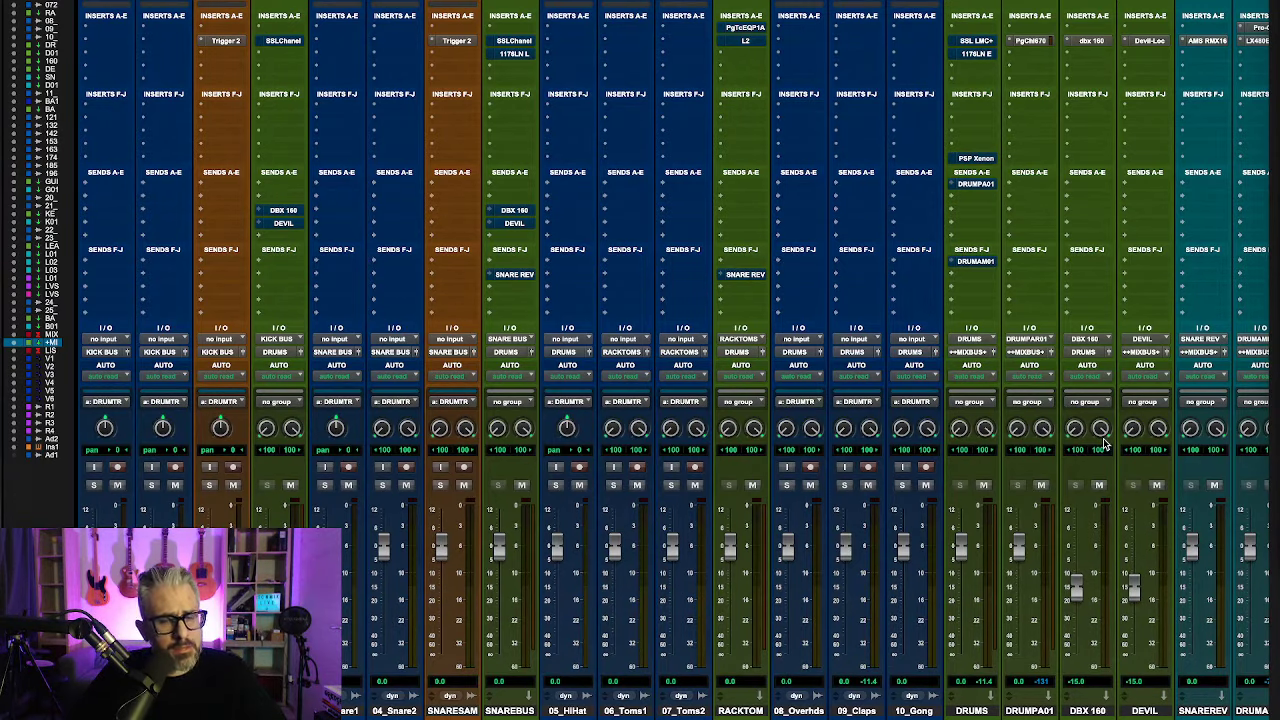
scroll(1105, 443, "right", 10)
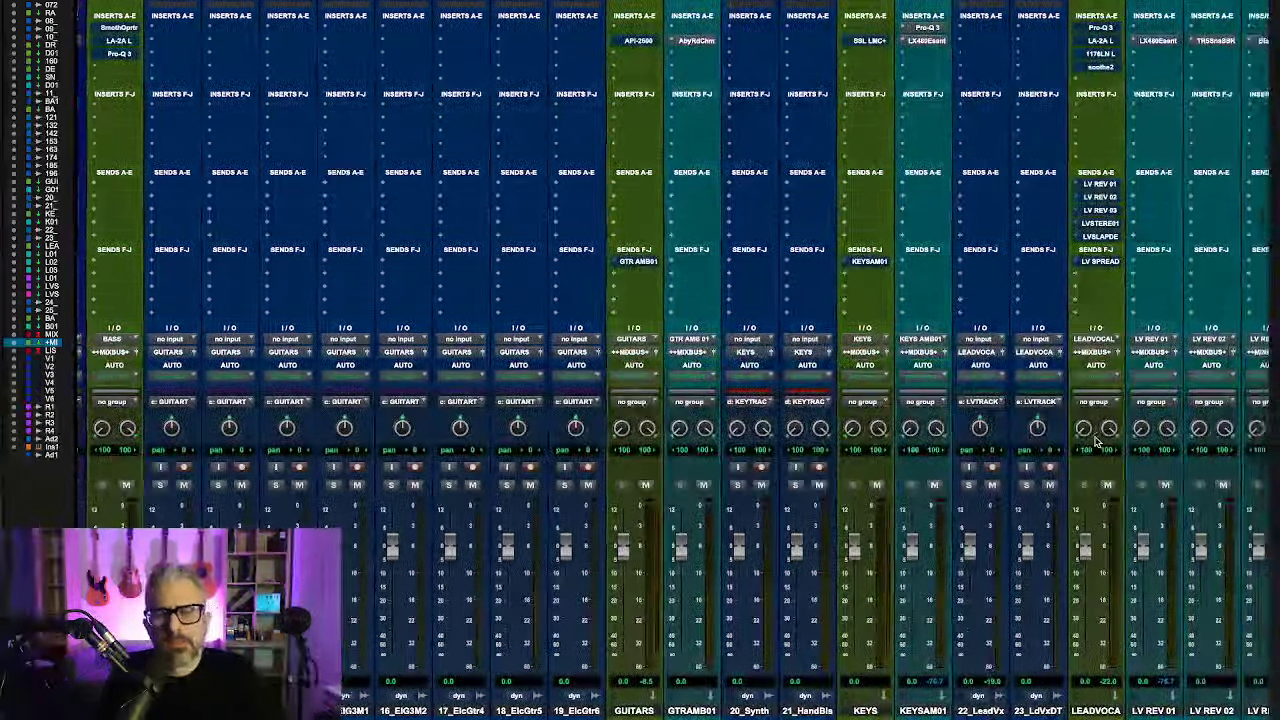
scroll(1095, 443, "left", 10)
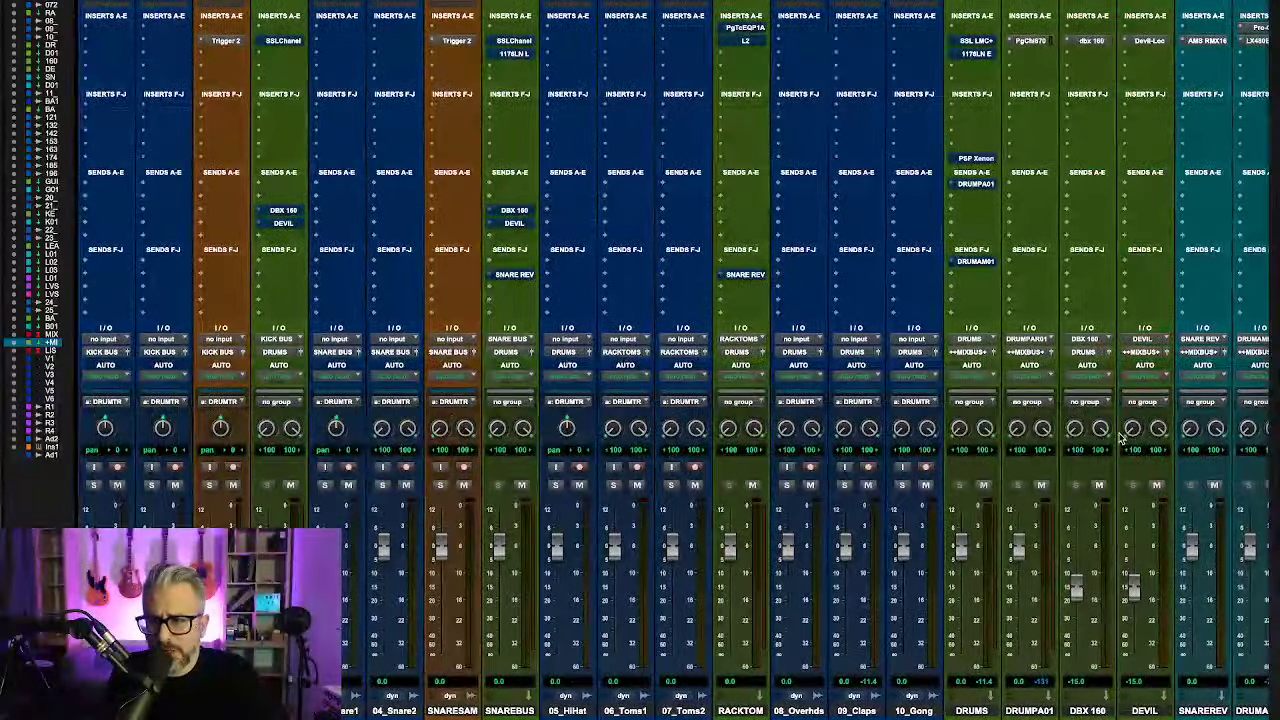
scroll(1121, 437, "right", 5)
scroll(1121, 437, "left", 5)
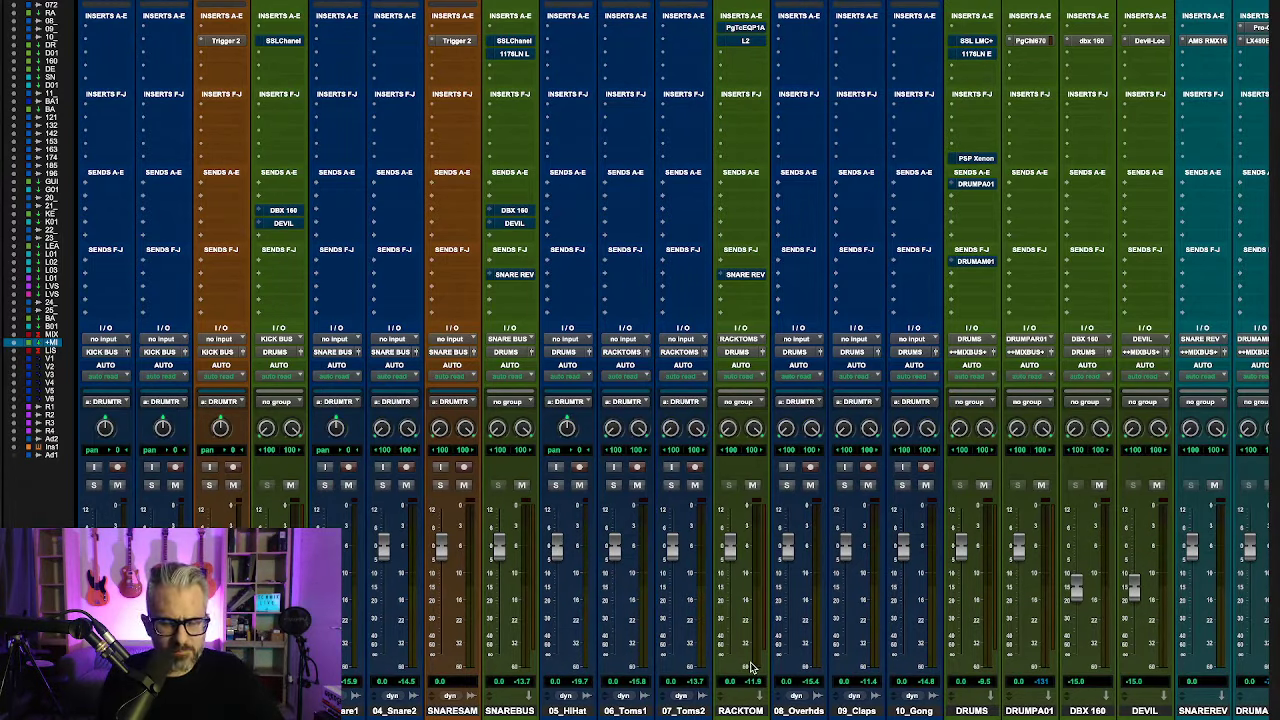
Step: Inspect the settings of the AC101, 33609 C and PuigTec EQP1A plug-ins on the mix bus, closing each one
scroll(755, 668, "right", 5)
scroll(755, 668, "right", 10)
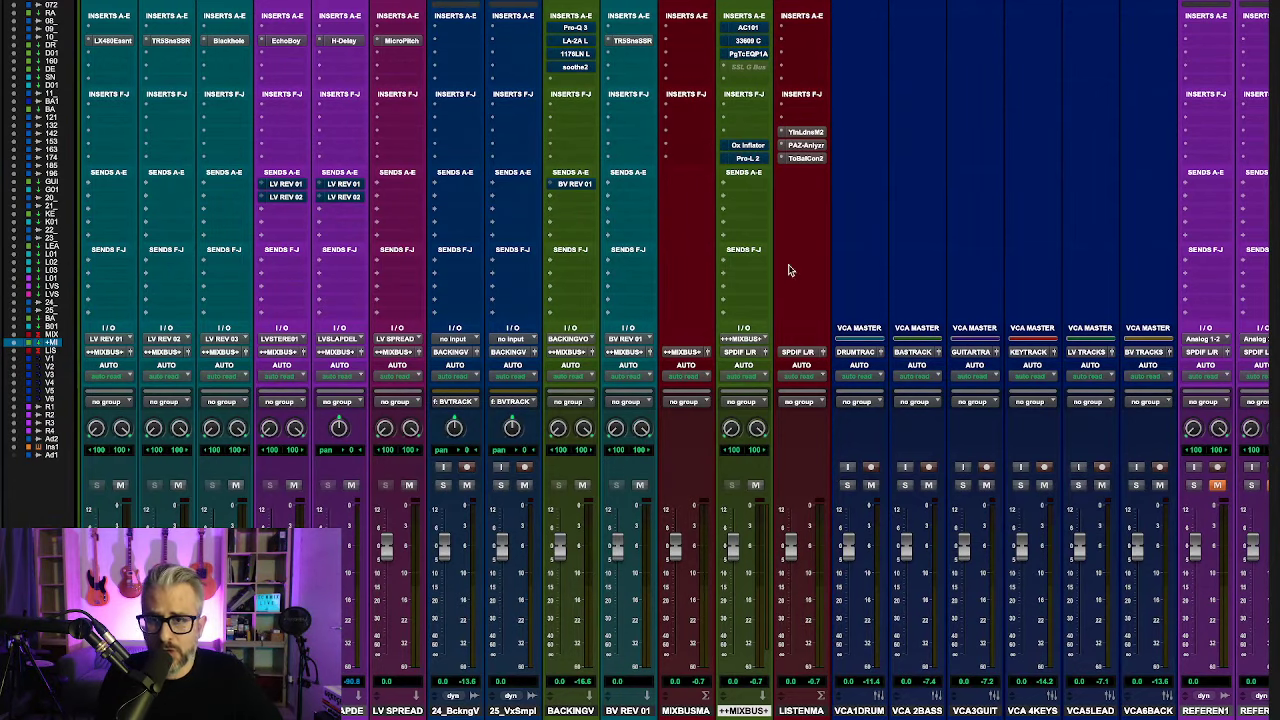
left_click(750, 28)
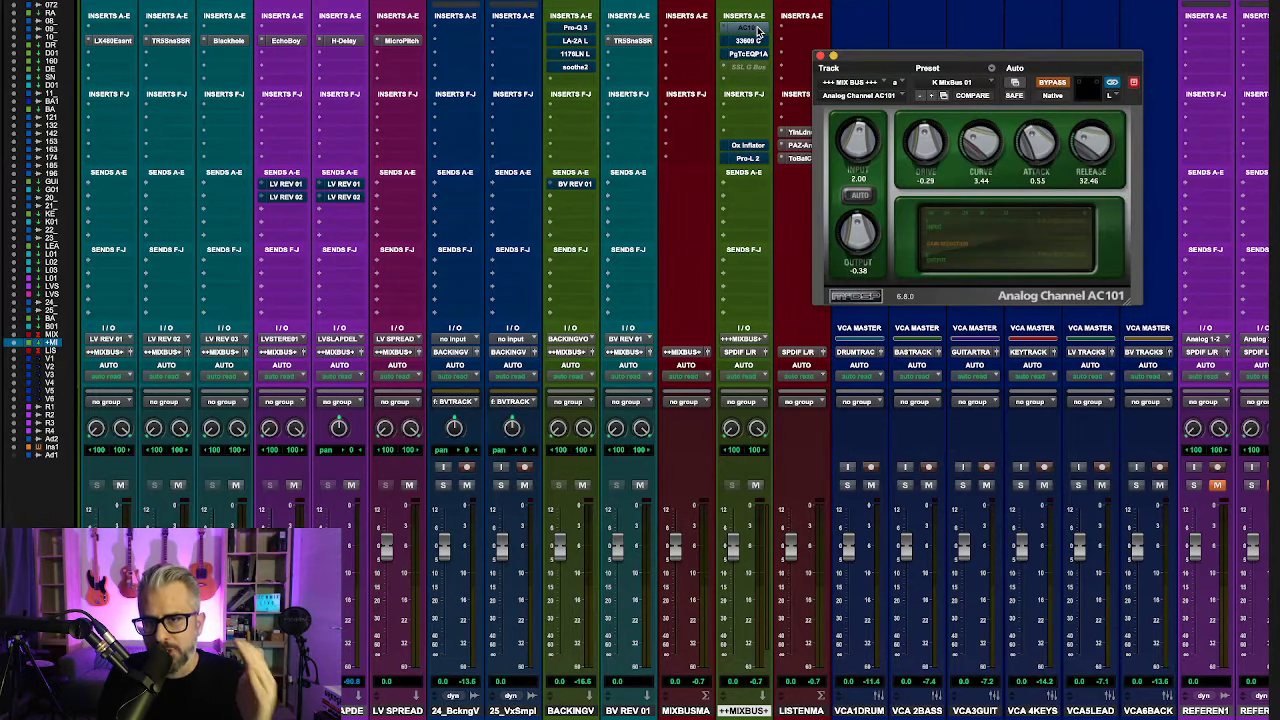
left_click(755, 29)
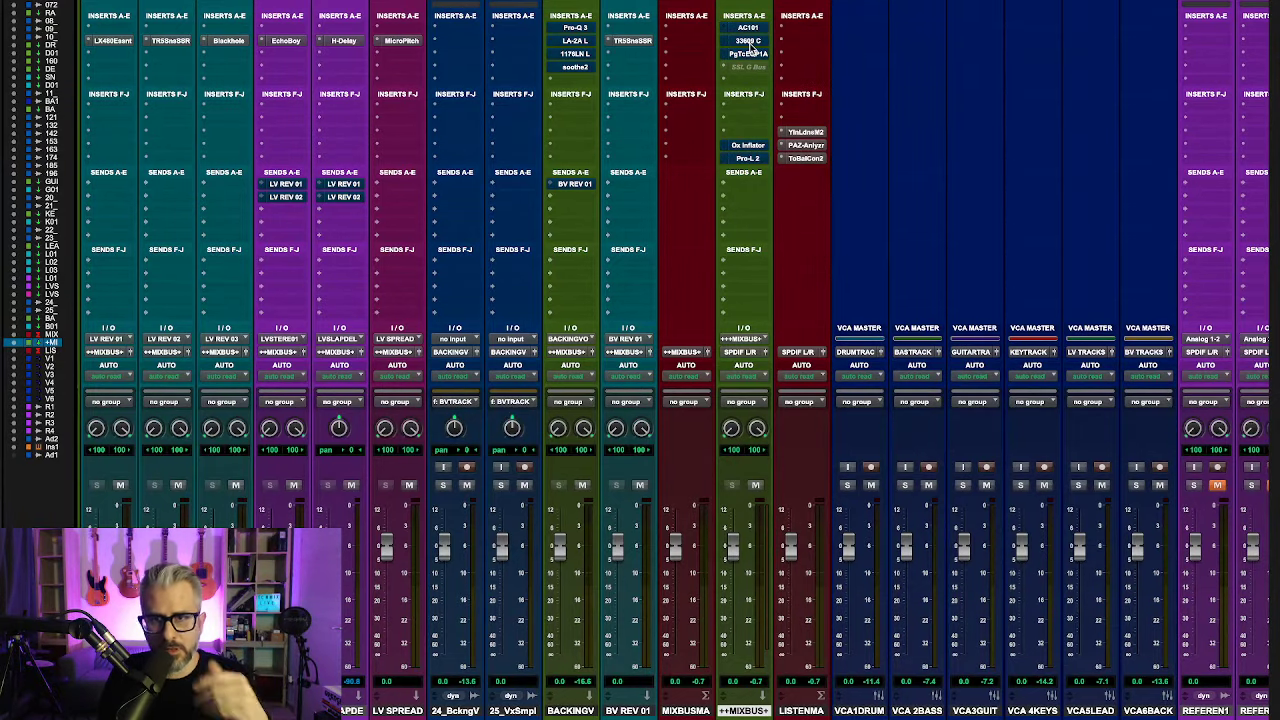
left_click(750, 40)
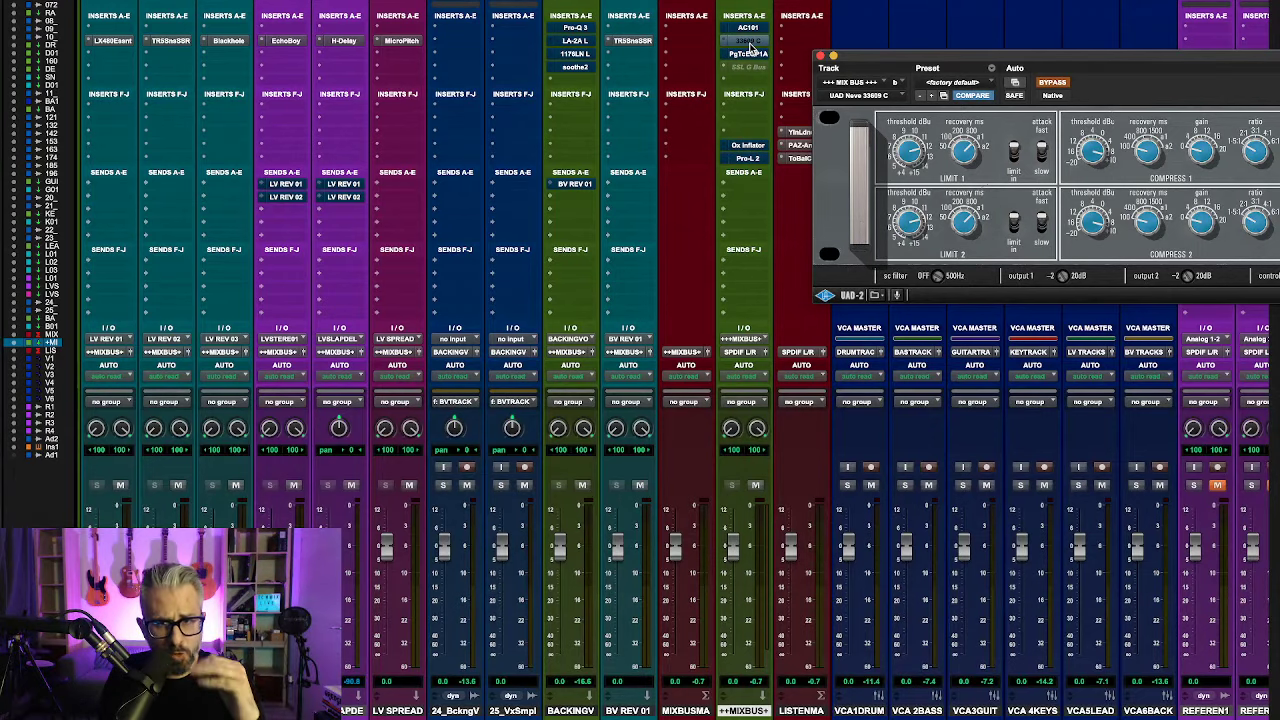
left_click(750, 42)
left_click(748, 54)
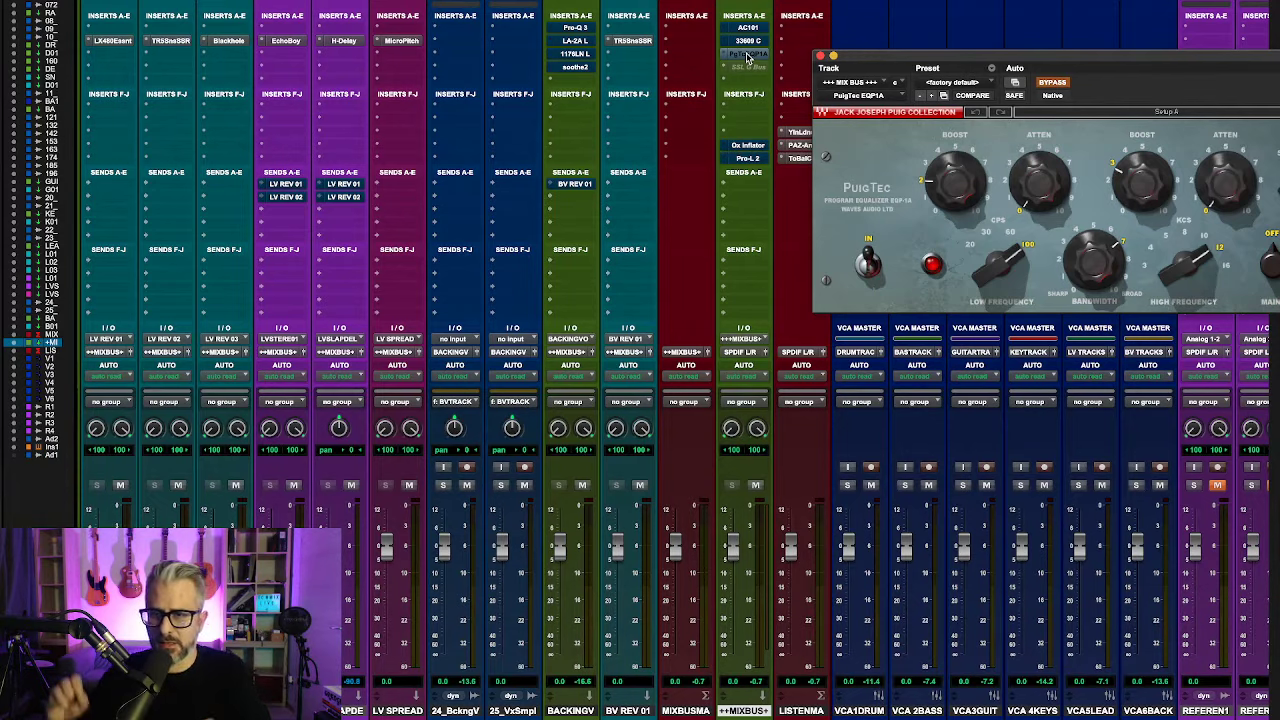
left_click(747, 55)
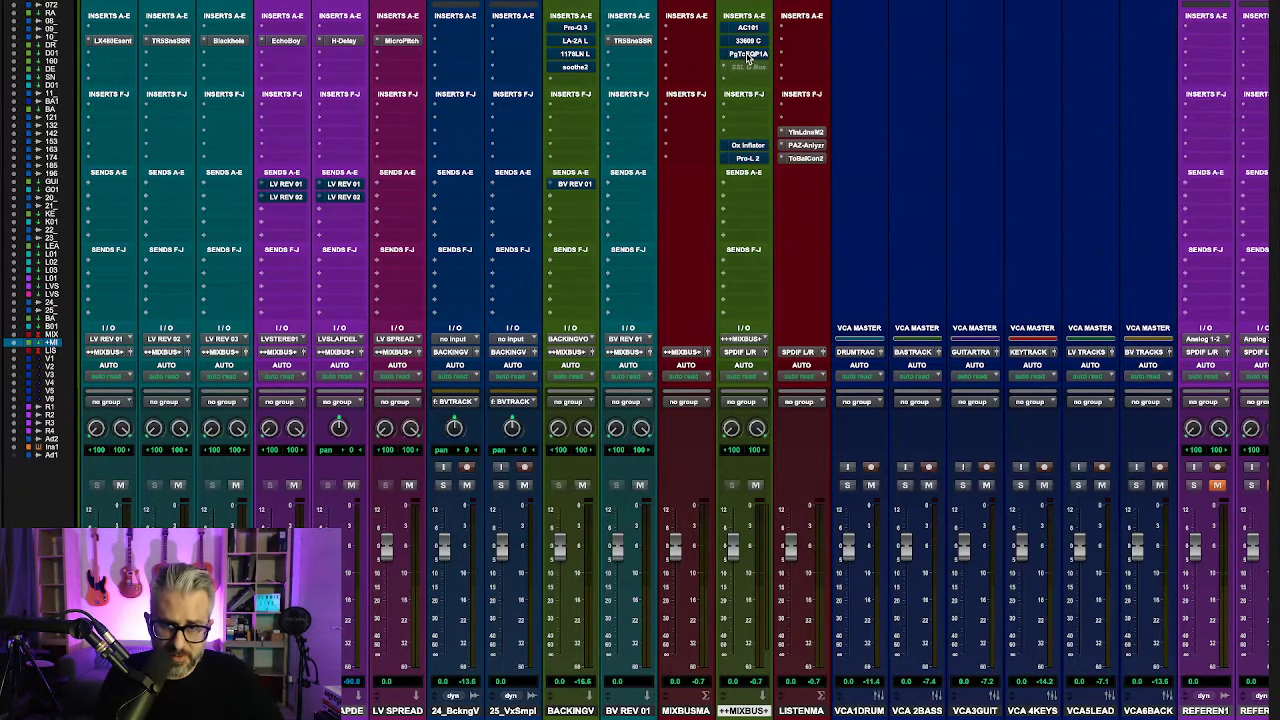
Step: Inspect the Oxford Inflator and Pro-L 2 settings on the mix bus and close both plug-ins
left_click(744, 145)
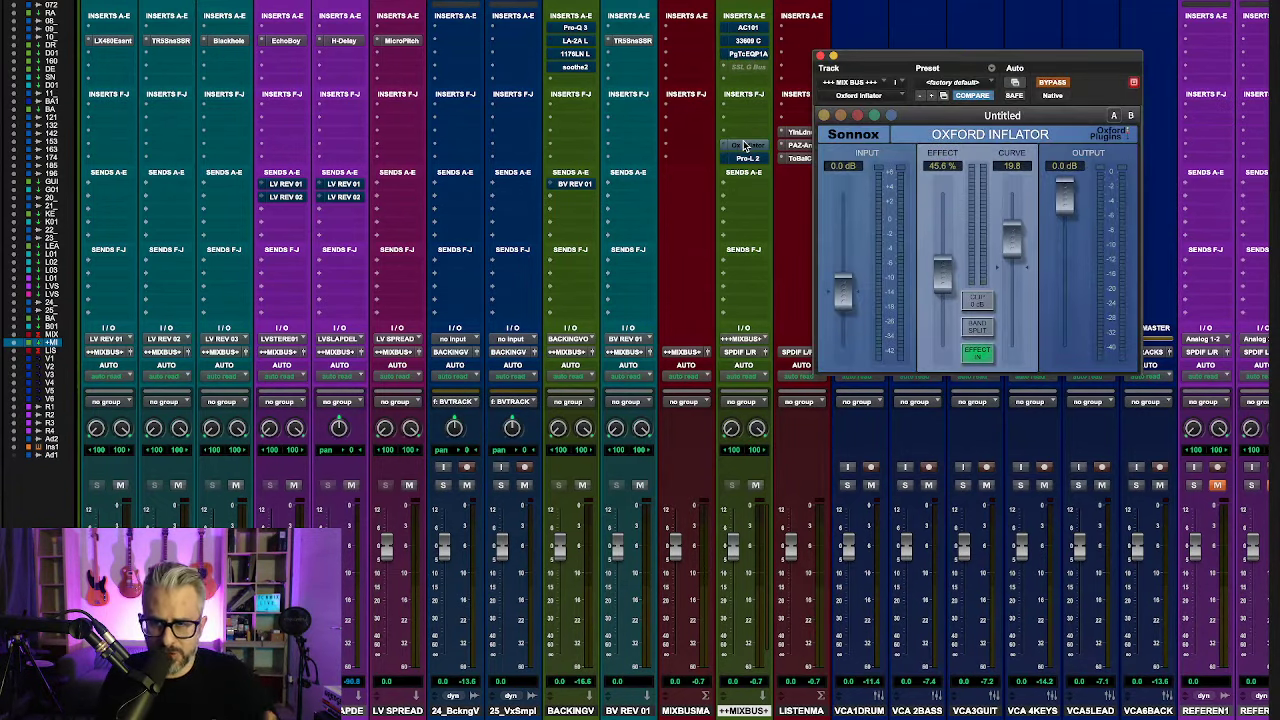
left_click(744, 145)
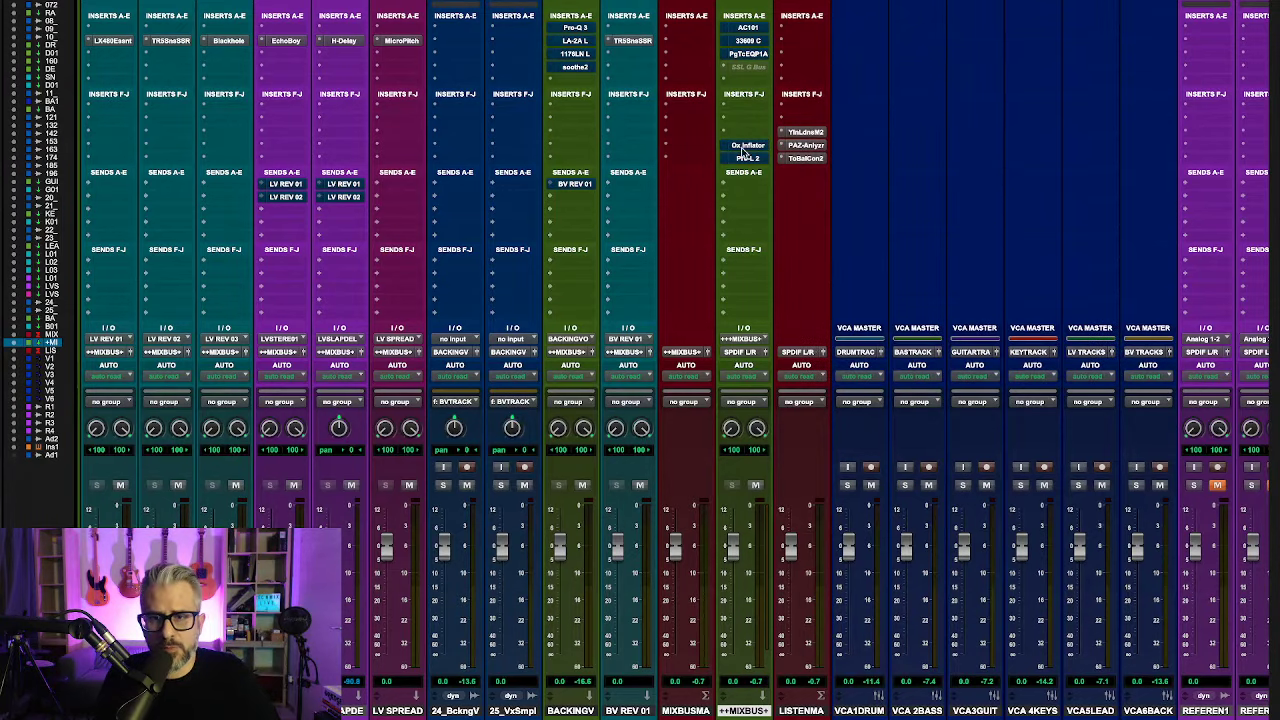
left_click(743, 158)
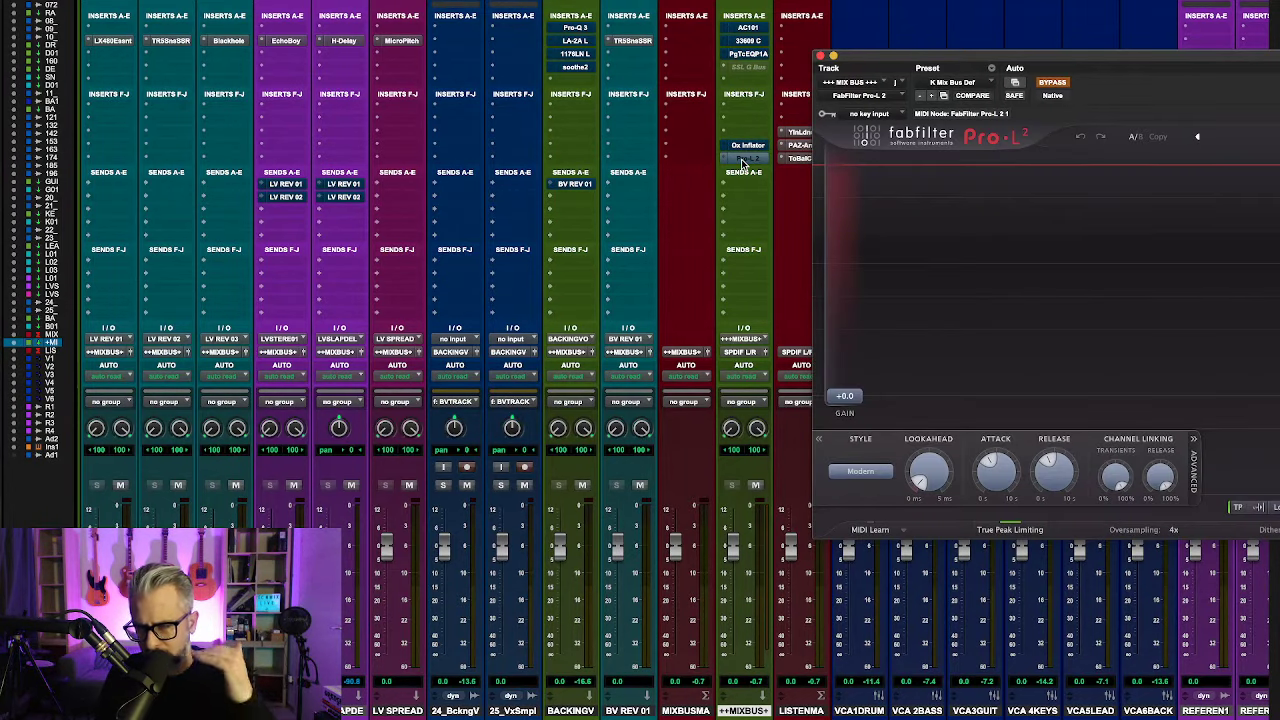
left_click(743, 158)
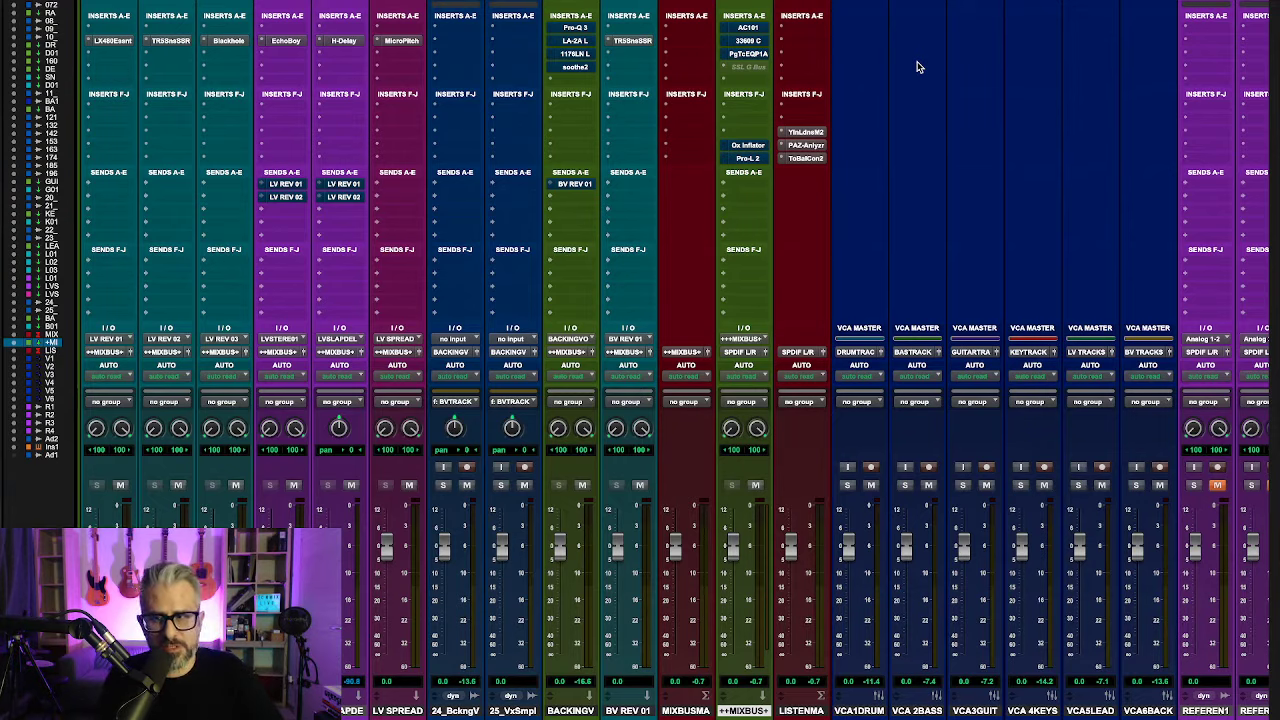
Step: Toggle the bypass of all mix bus inserts to compare the mix, ending with them bypassed
scroll(917, 66, "left", 4)
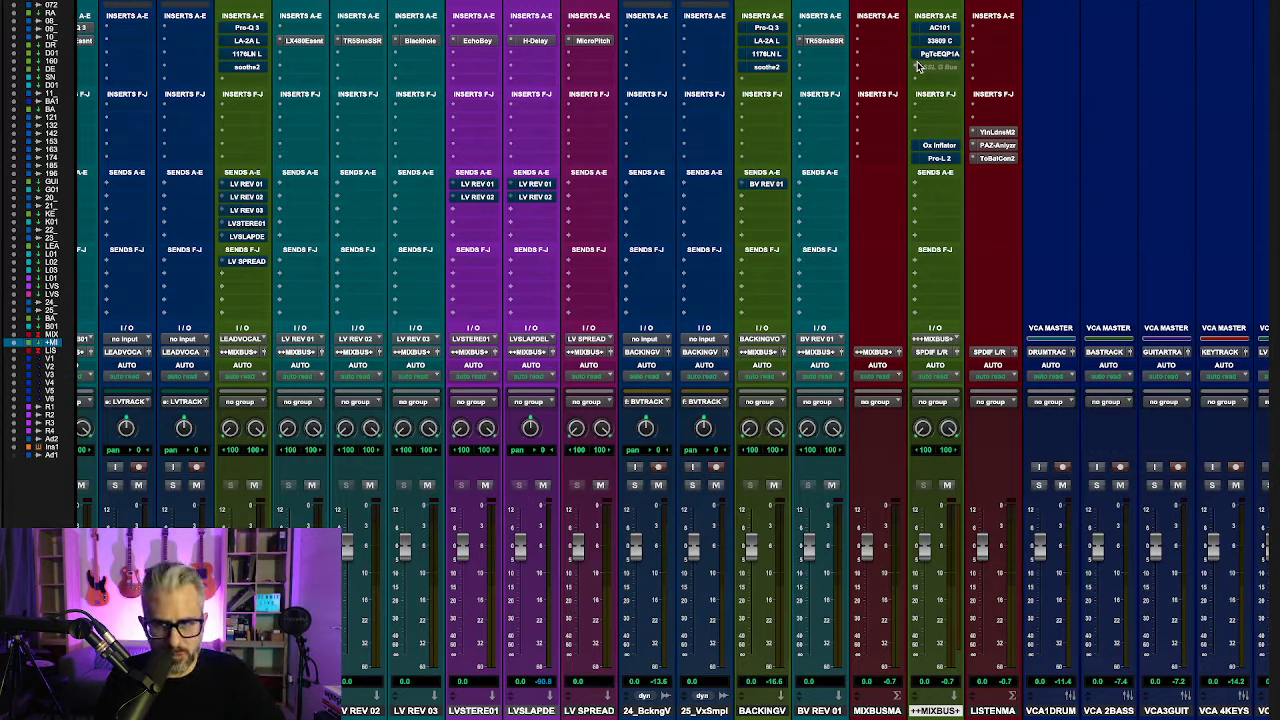
scroll(880, 45, "right", 3)
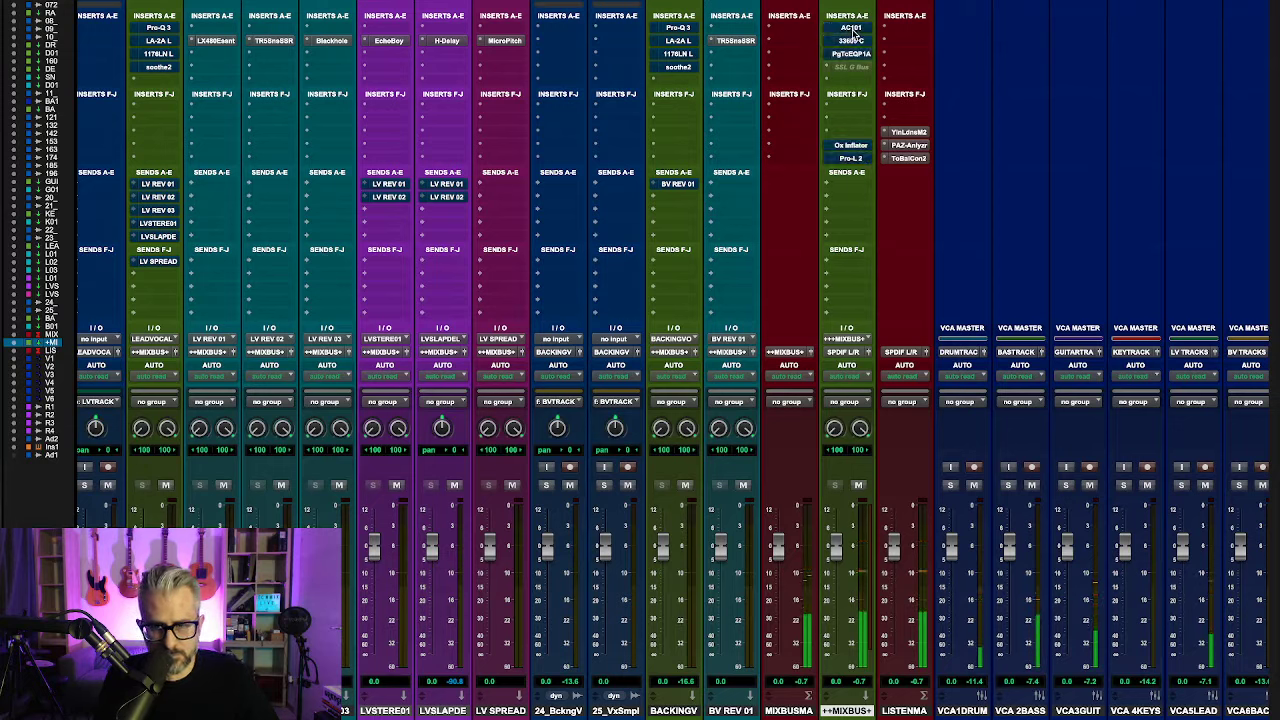
key("shift+a")
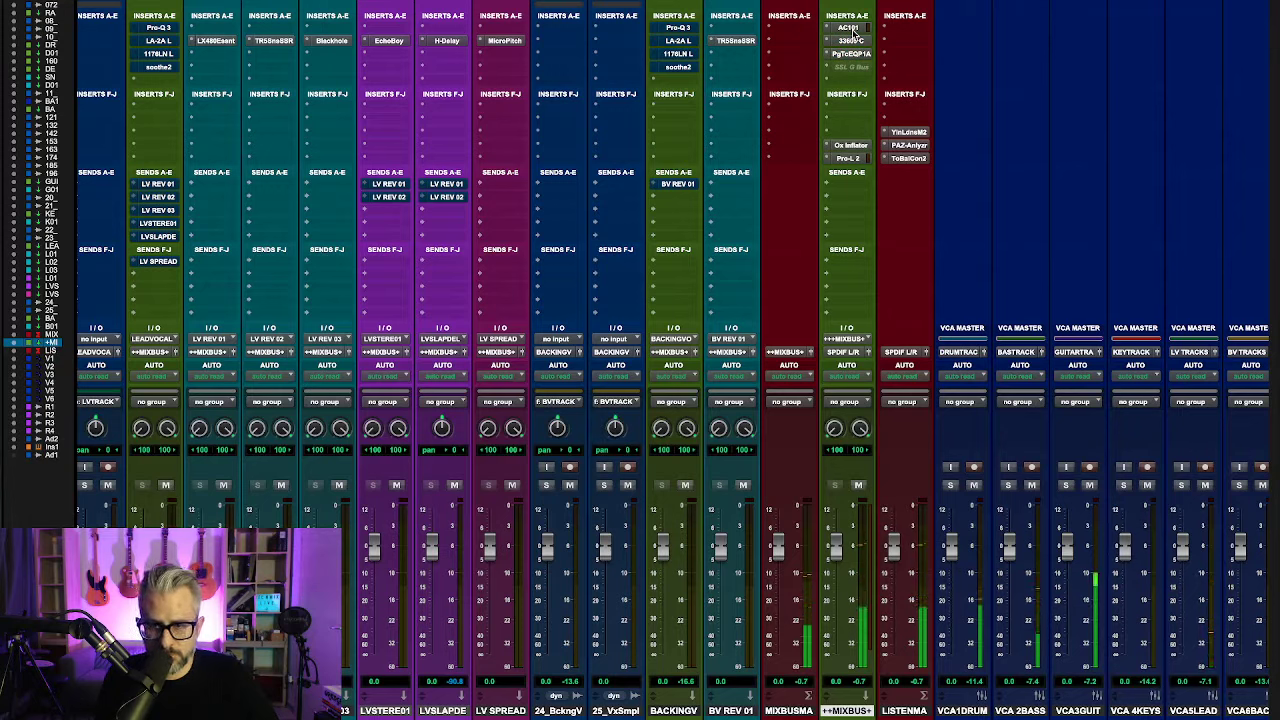
key("shift+a")
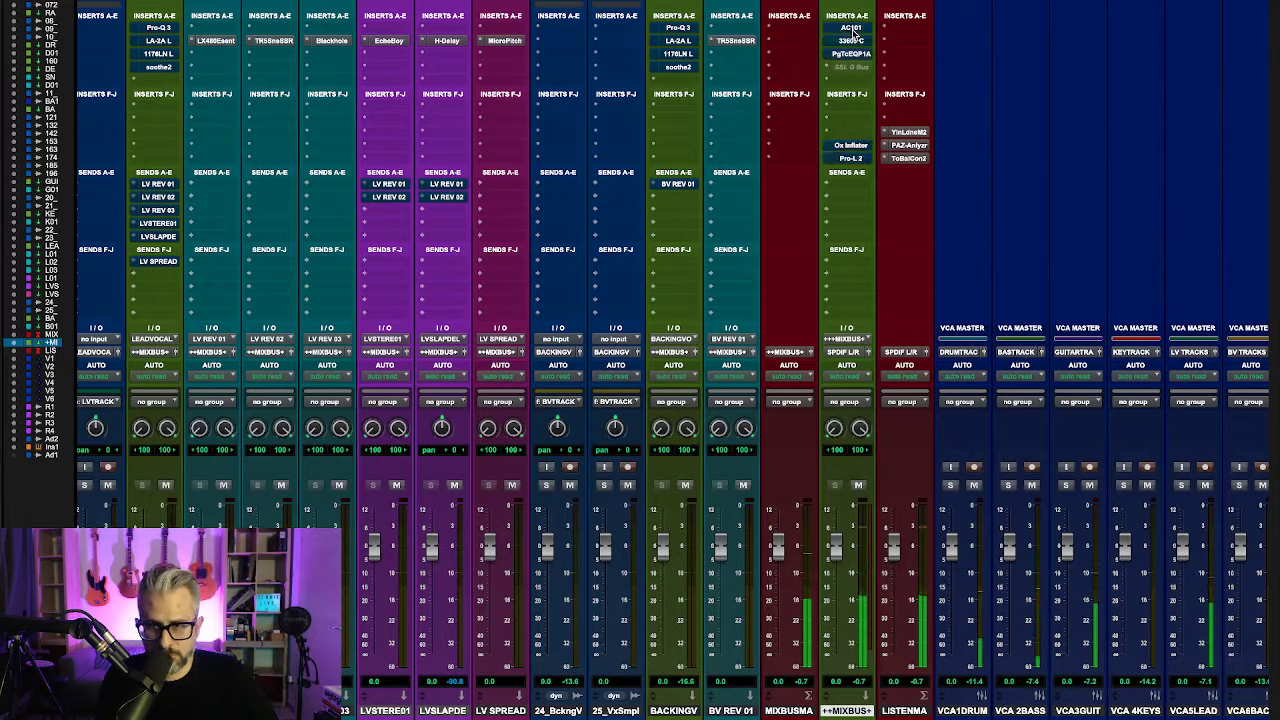
key("shift+a")
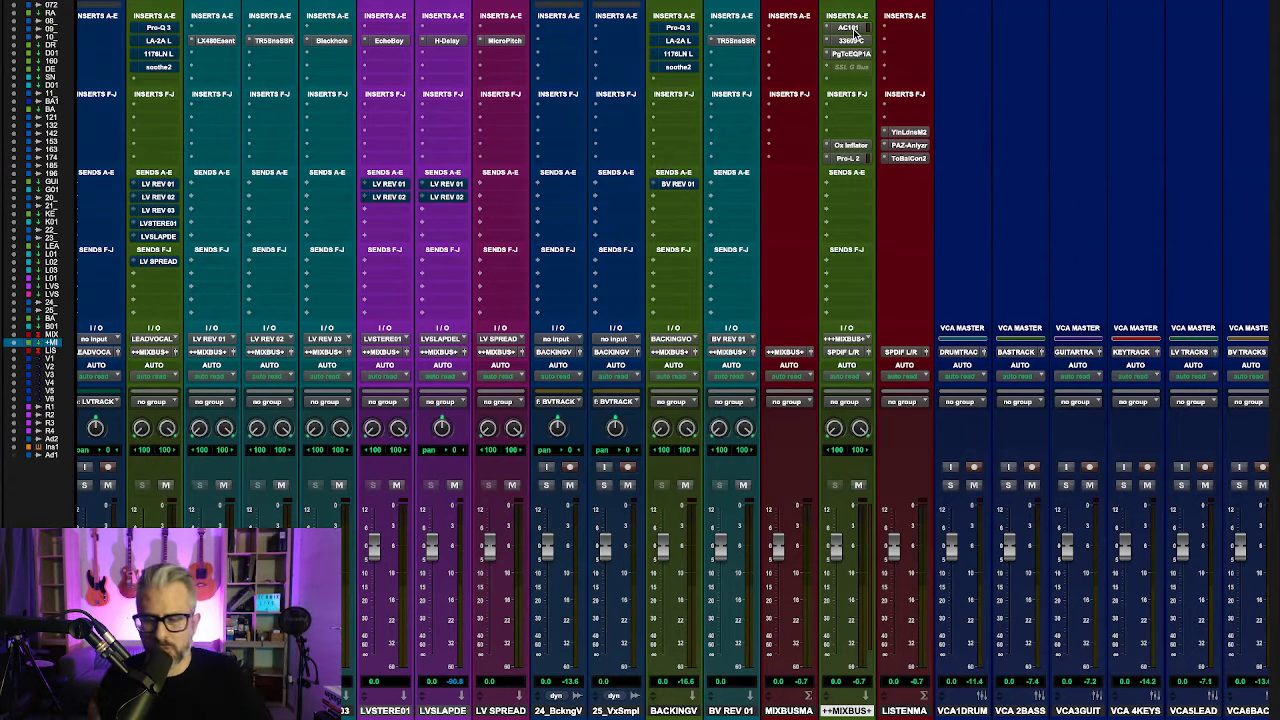
Step: Insert the accentize PreTube (stereo) plug-in in the last slot of the Mix Bus Master and move its window clear of that channel
left_click(800, 163)
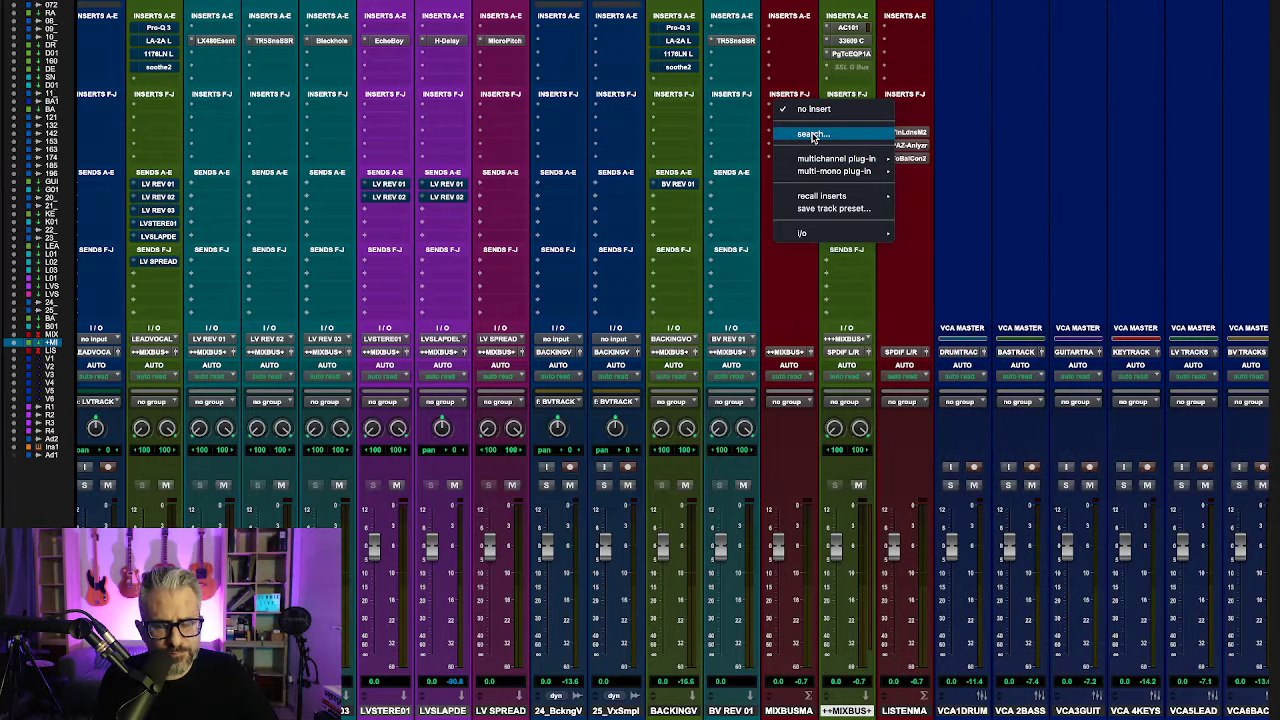
mouse_move(837, 158)
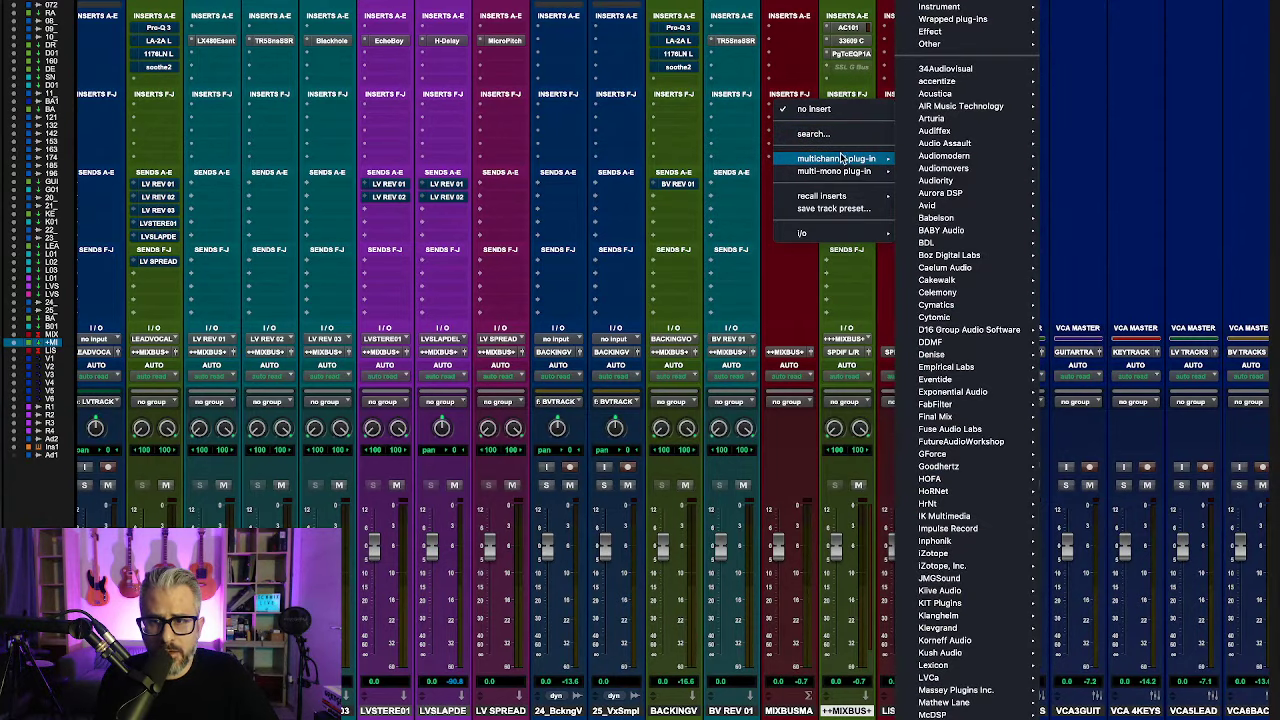
mouse_move(971, 88)
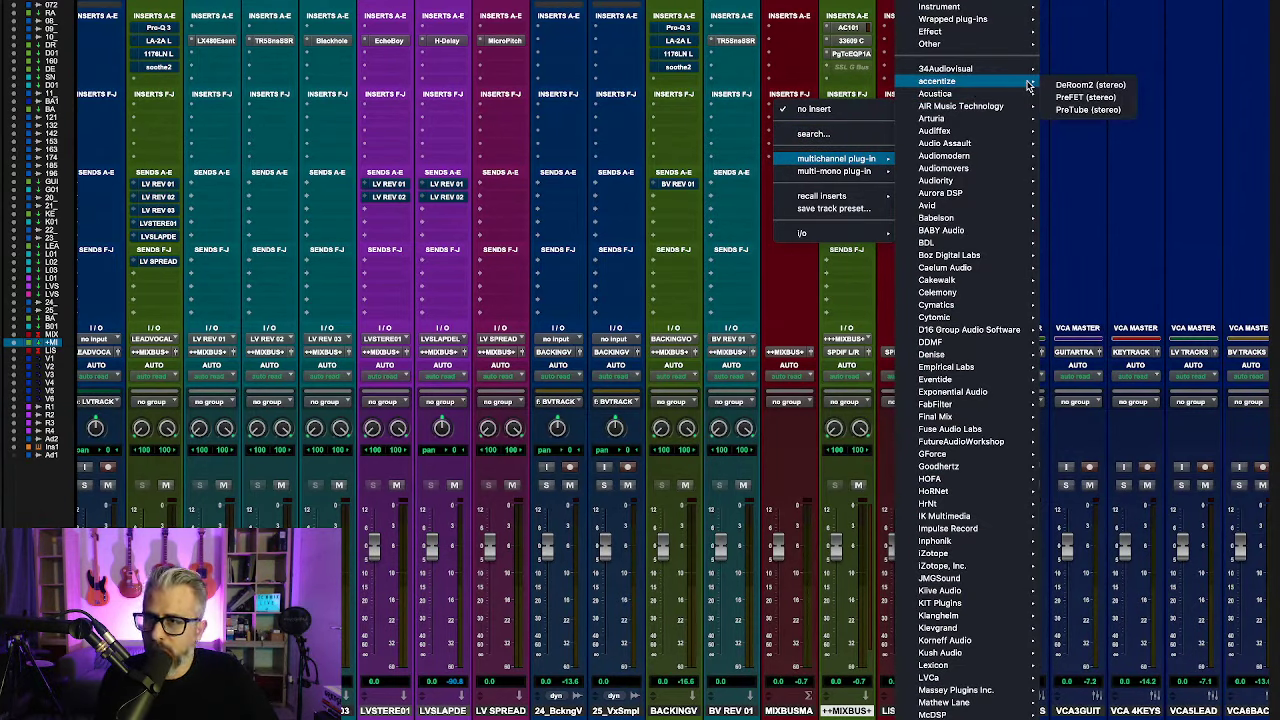
left_click(1087, 110)
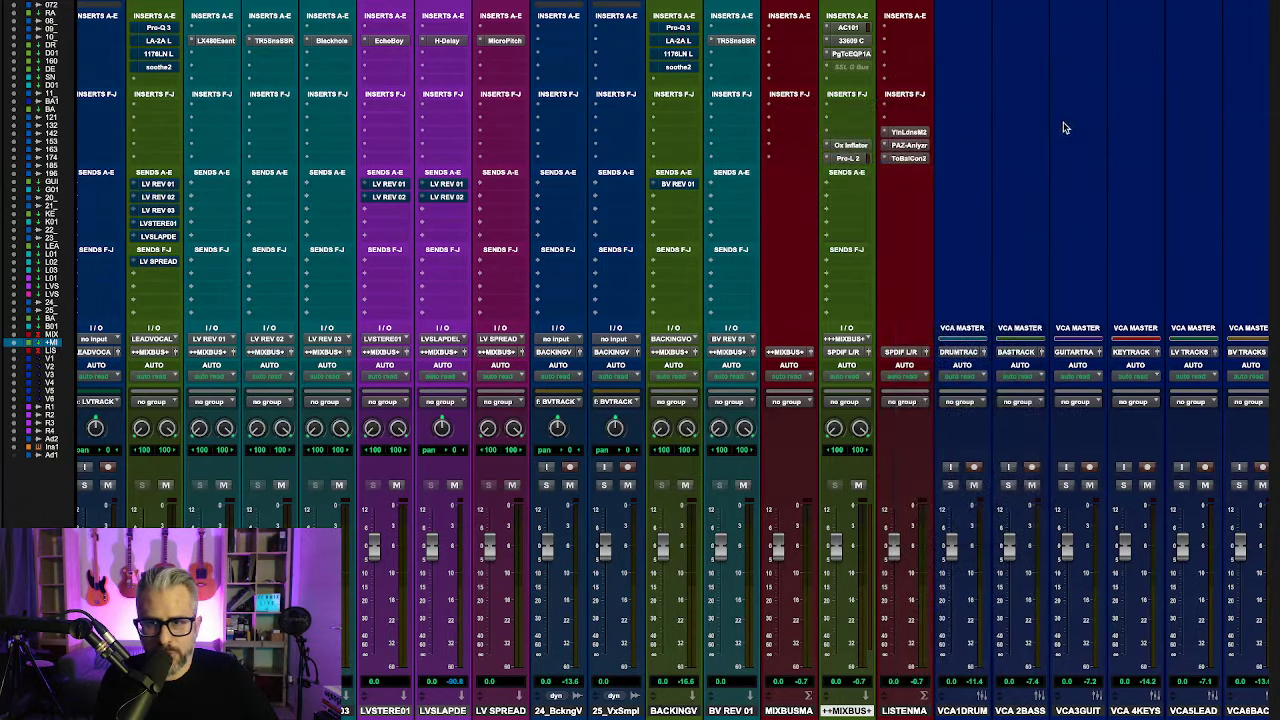
left_click_drag(884, 53, 491, 46)
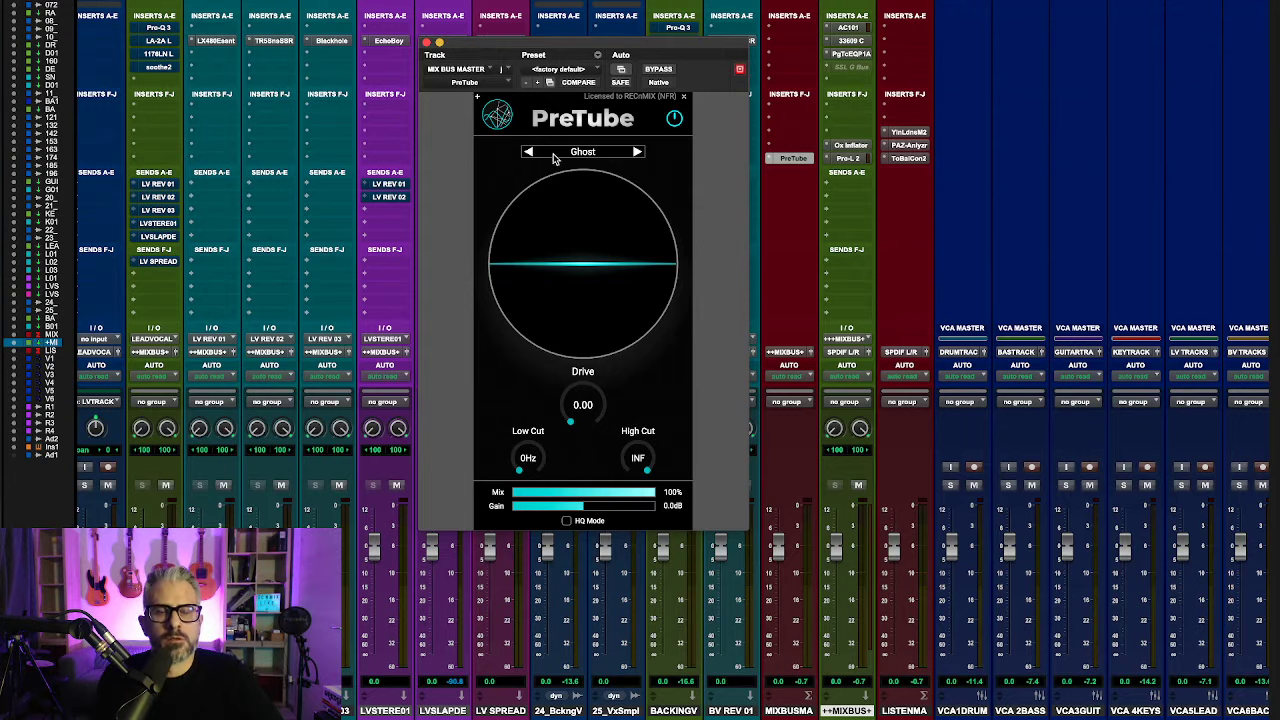
Step: Cycle through PreTube's tube models, including Vintage, and return to Ghost
left_click(638, 152)
left_click(638, 152)
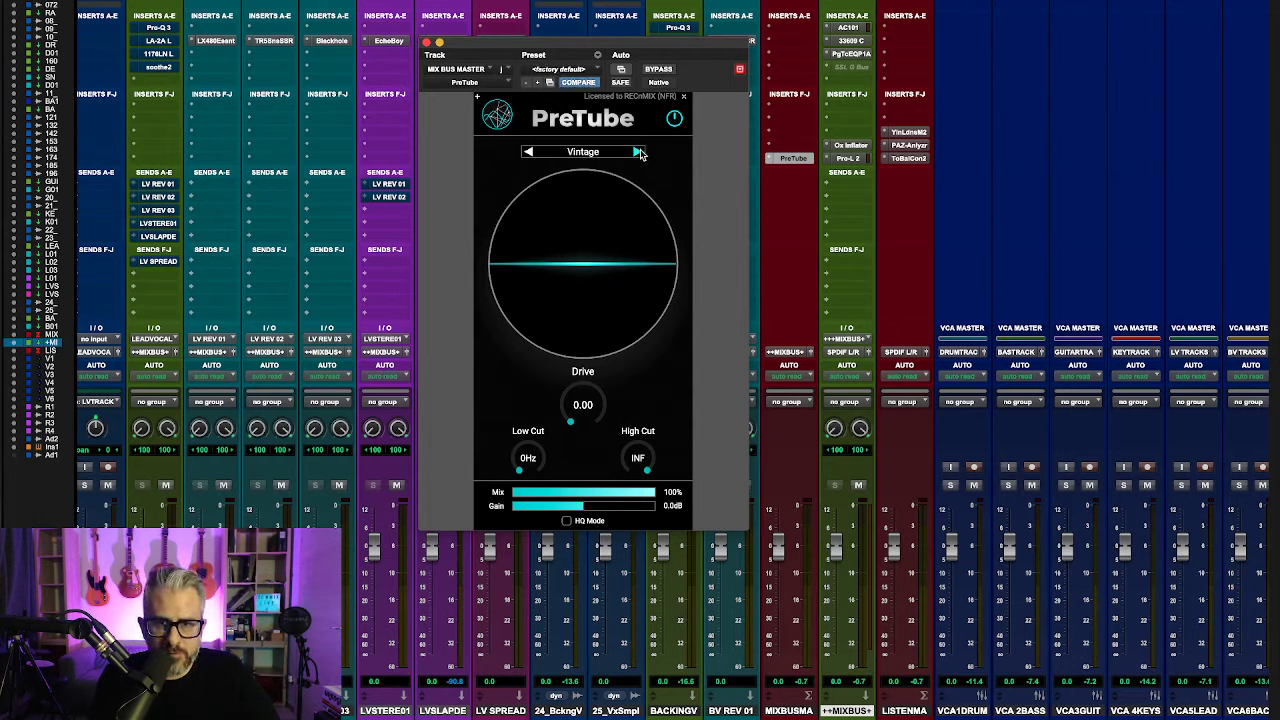
left_click(637, 152)
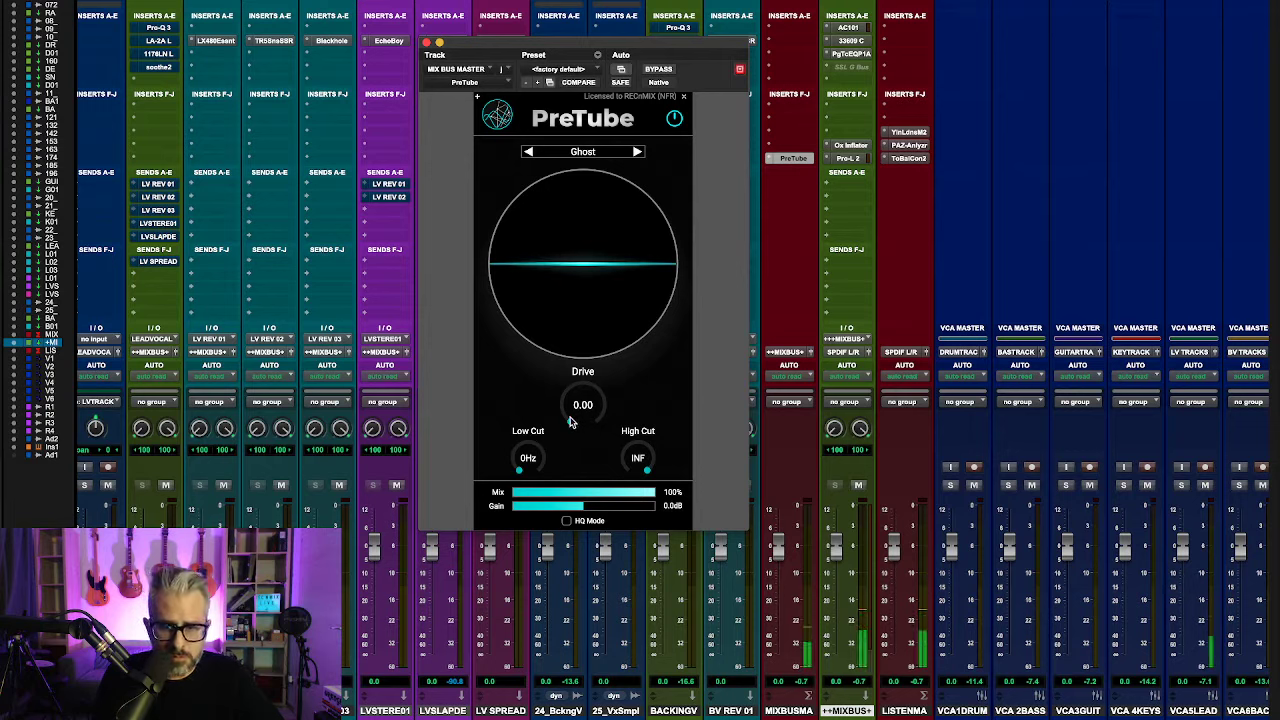
Step: Raise PreTube's Drive from zero, settling on 0.53 with the Ghost model
scroll(570, 423, "up", 4)
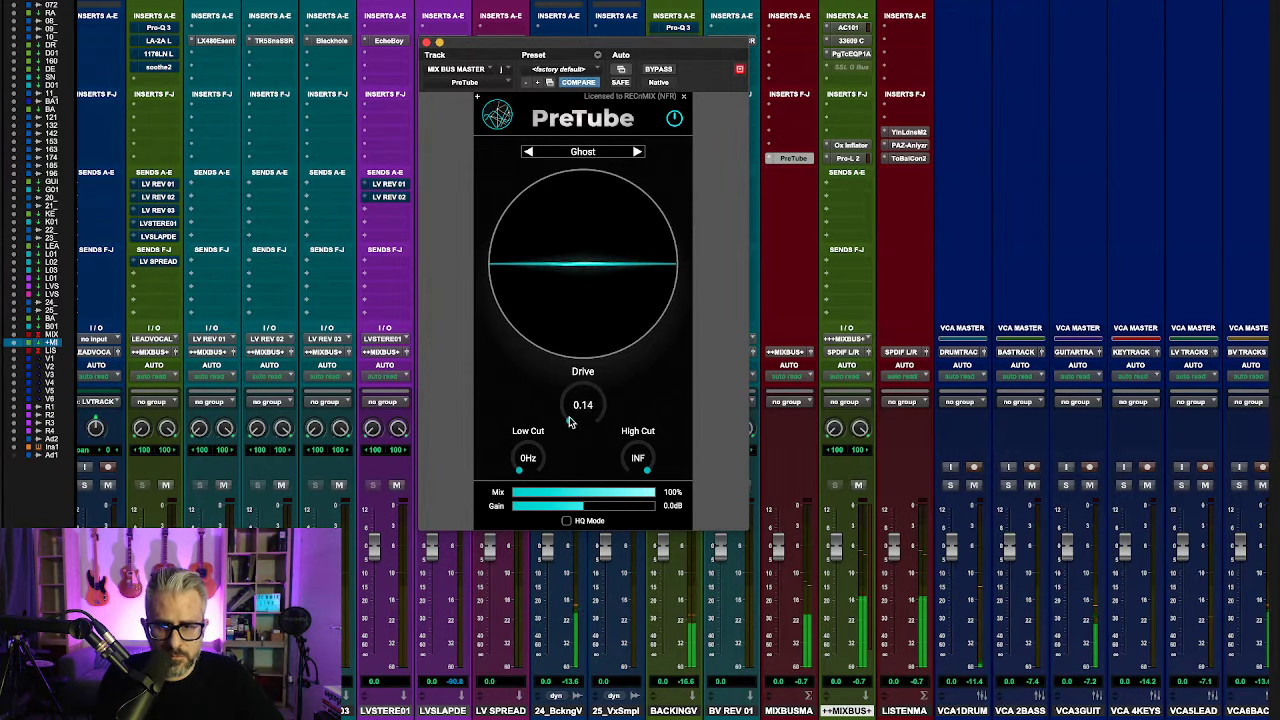
scroll(569, 416, "up", 5)
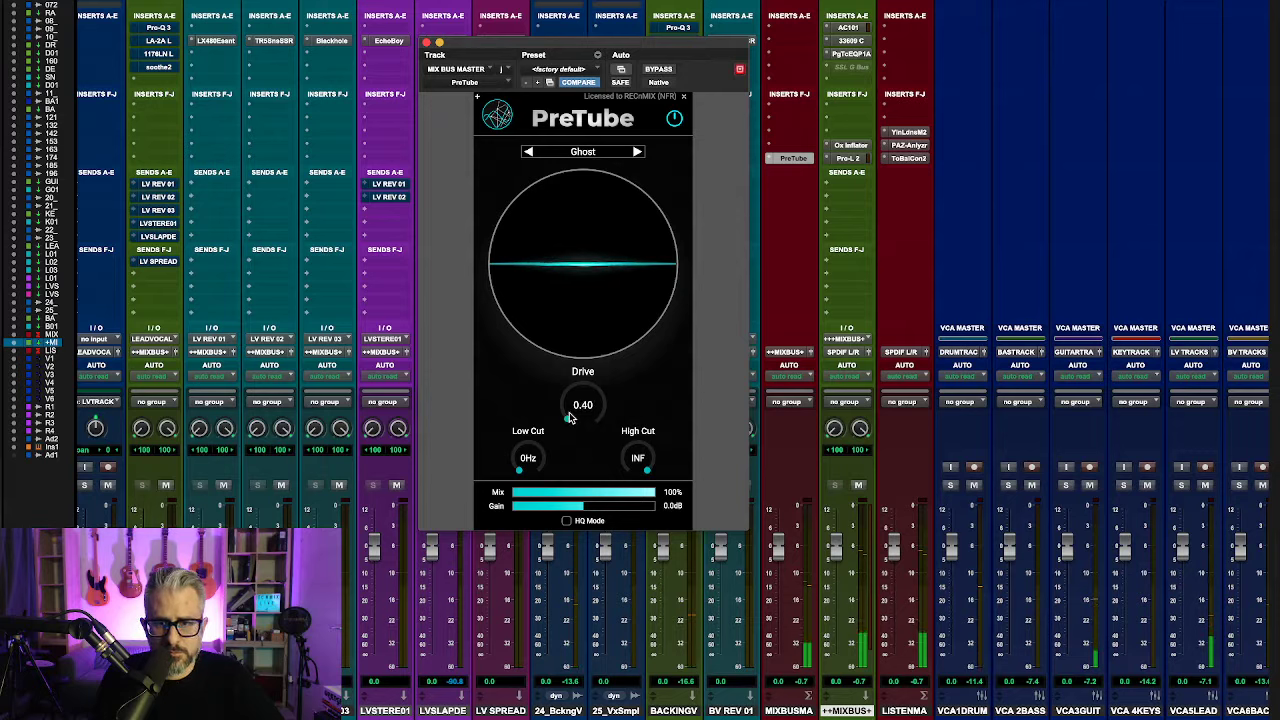
scroll(569, 416, "up", 3)
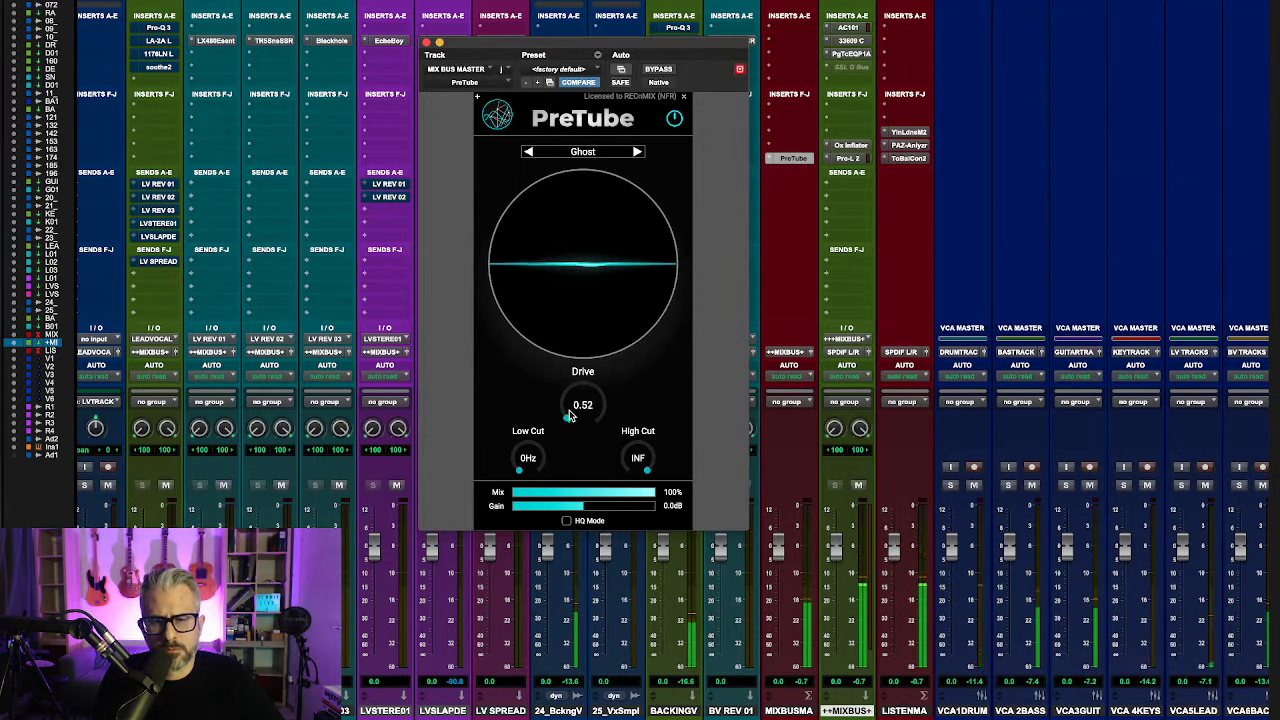
scroll(569, 413, "up", 2)
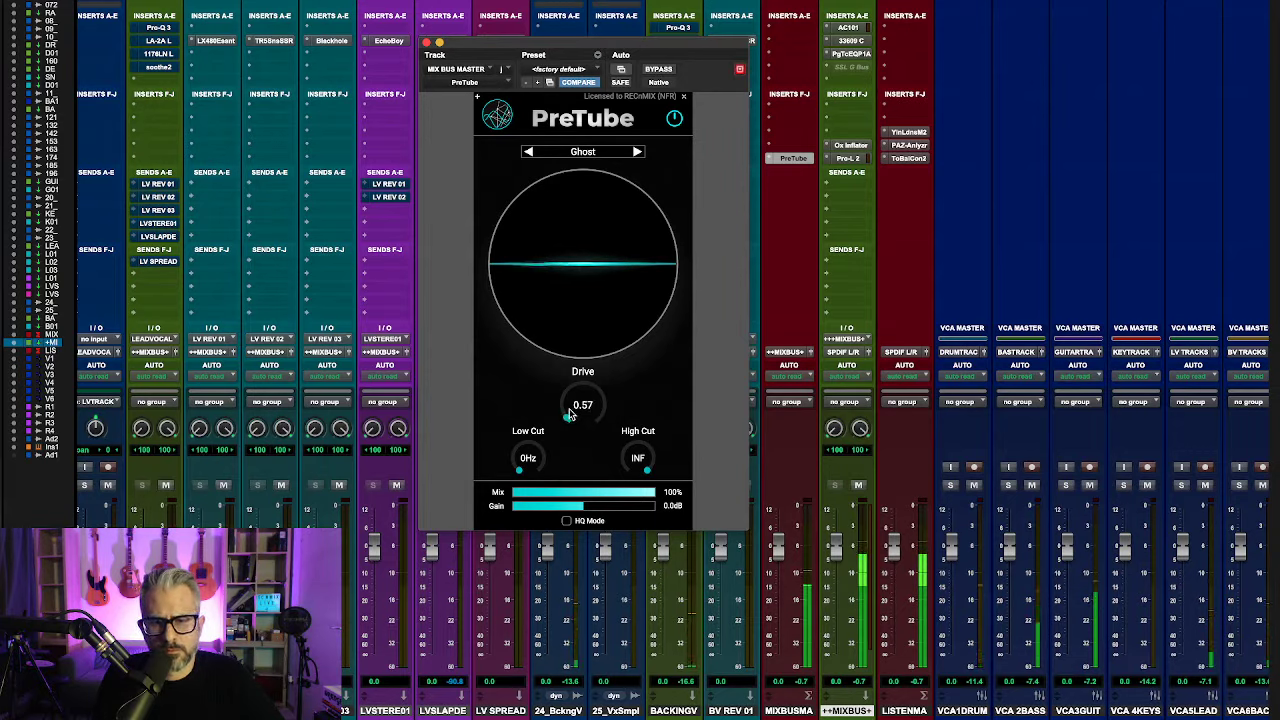
scroll(569, 413, "down", 3)
scroll(569, 415, "up", 1)
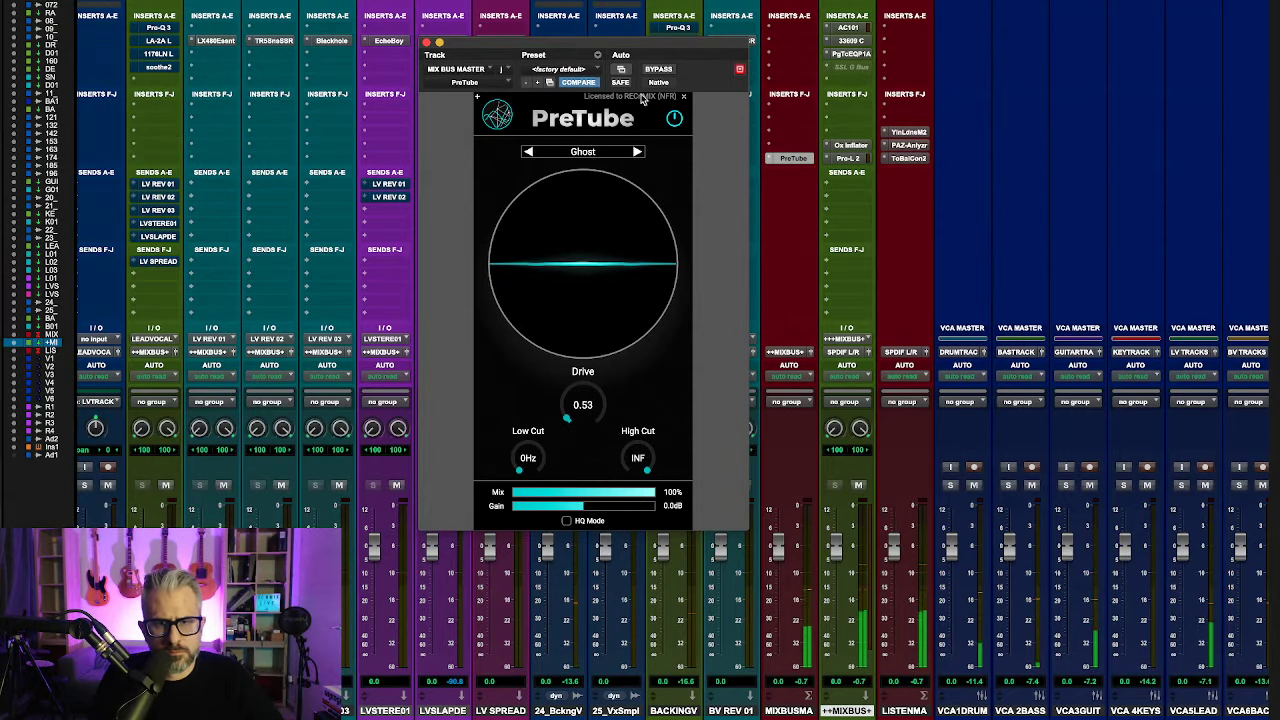
Step: Toggle PreTube's bypass repeatedly to compare the mix with and without saturation, ending with the plug-in active
left_click(659, 70)
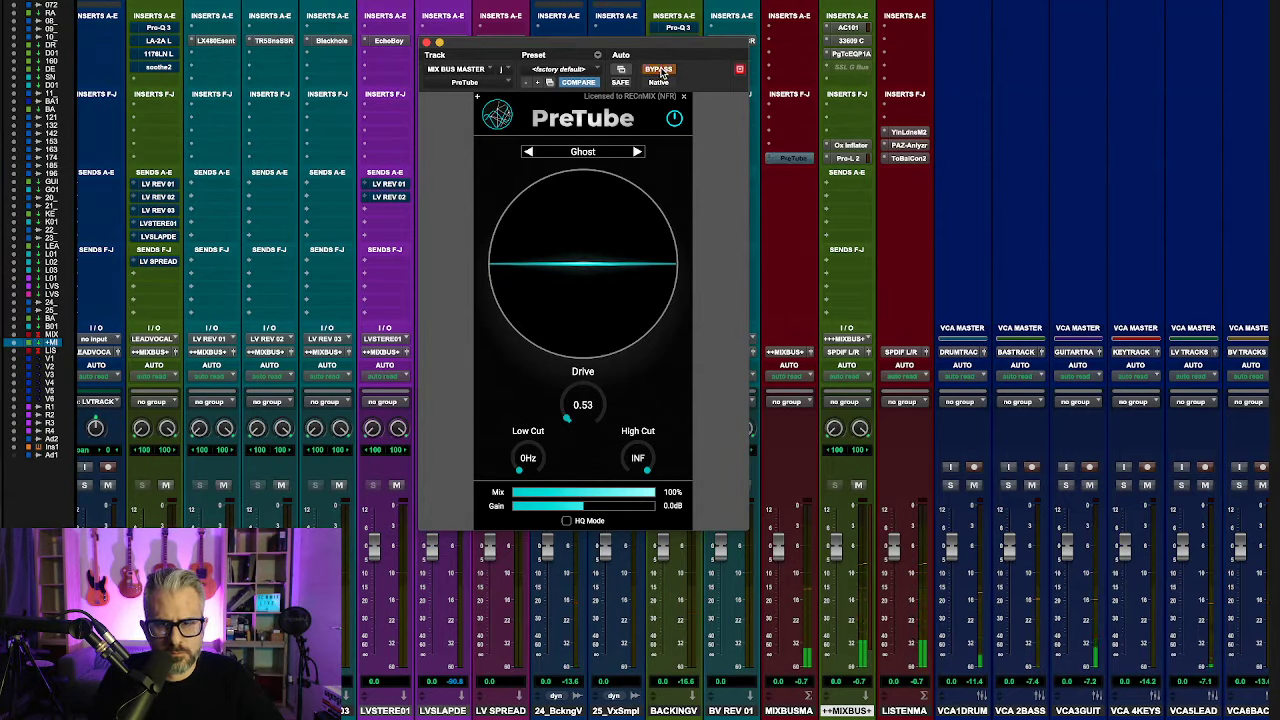
left_click(659, 70)
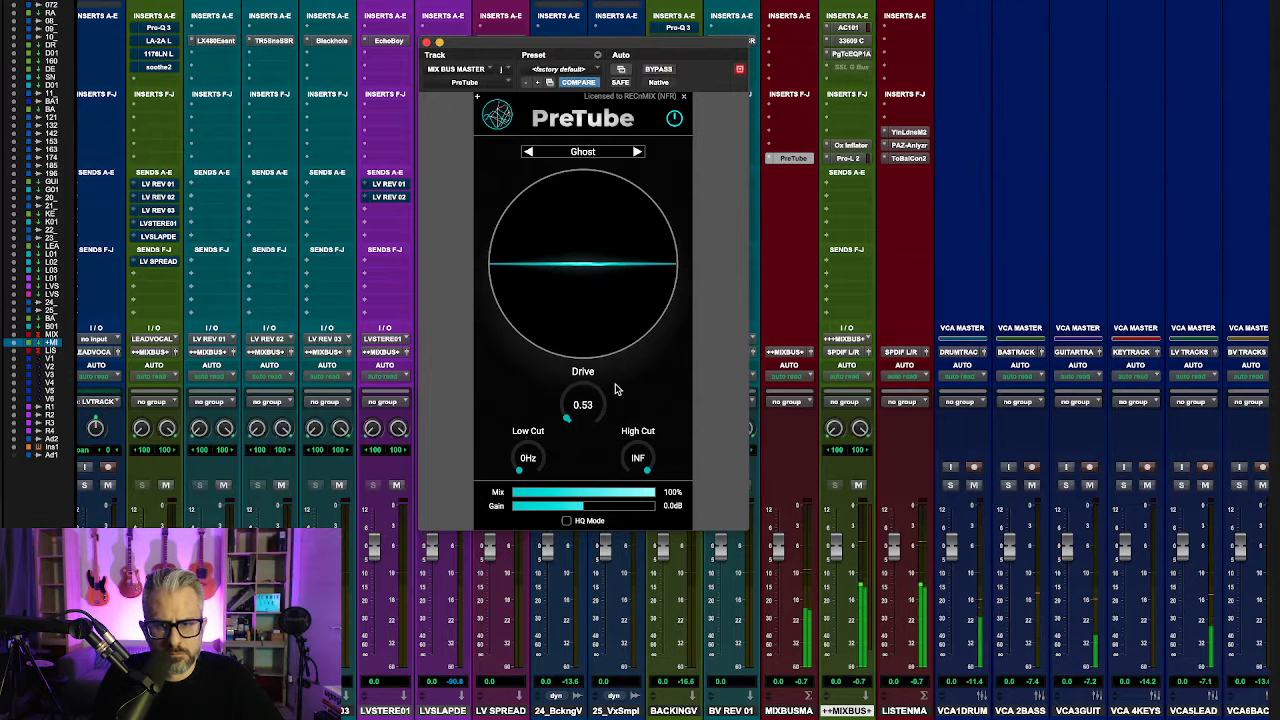
left_click_drag(569, 419, 568, 421)
left_click(659, 70)
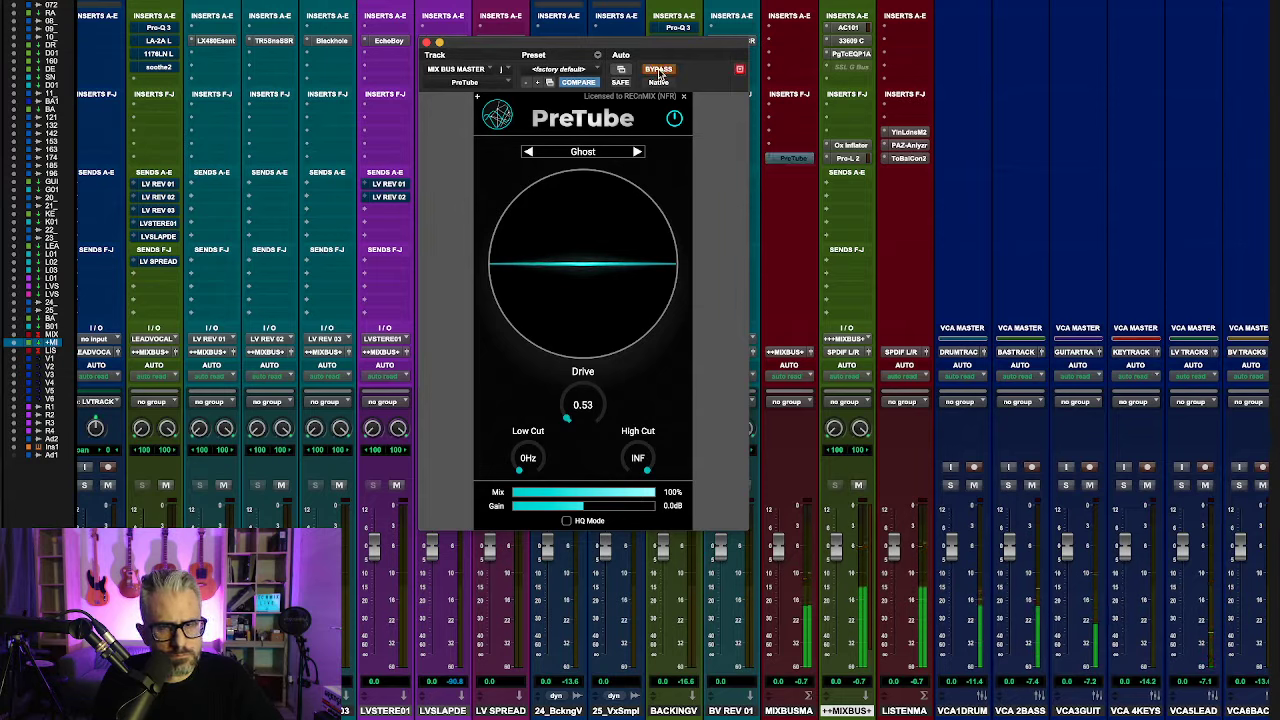
left_click(659, 70)
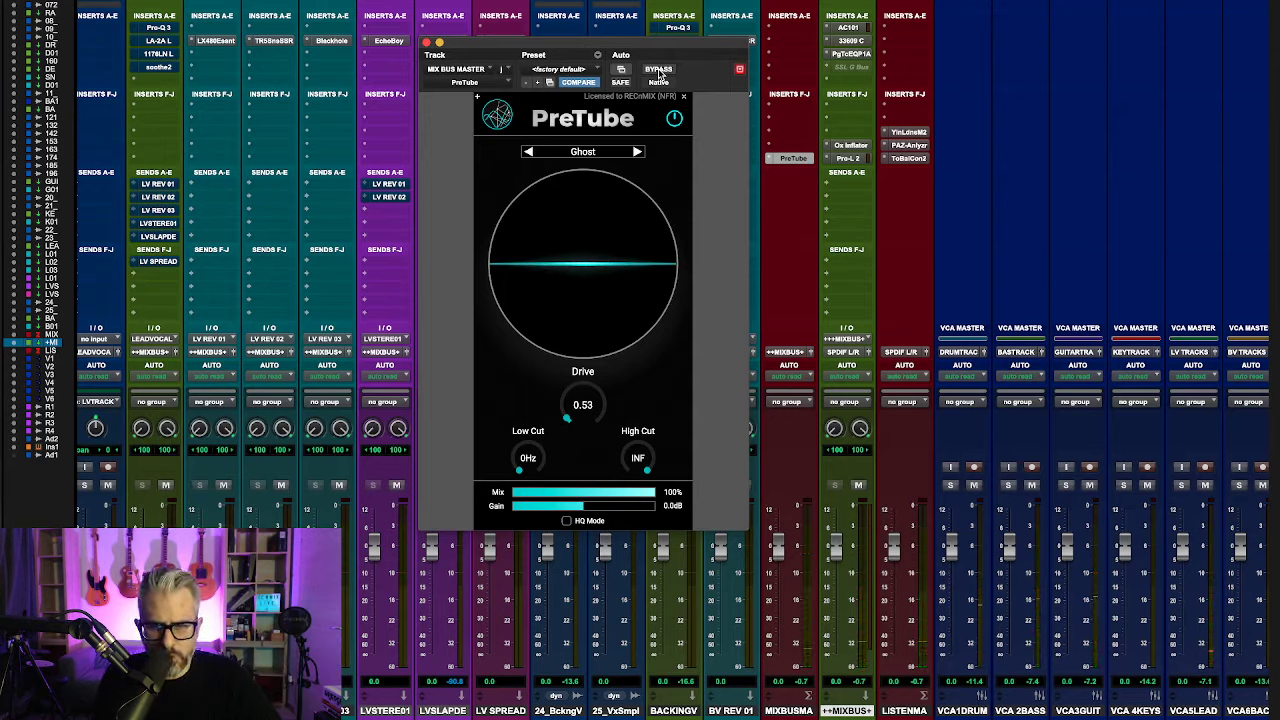
left_click(659, 71)
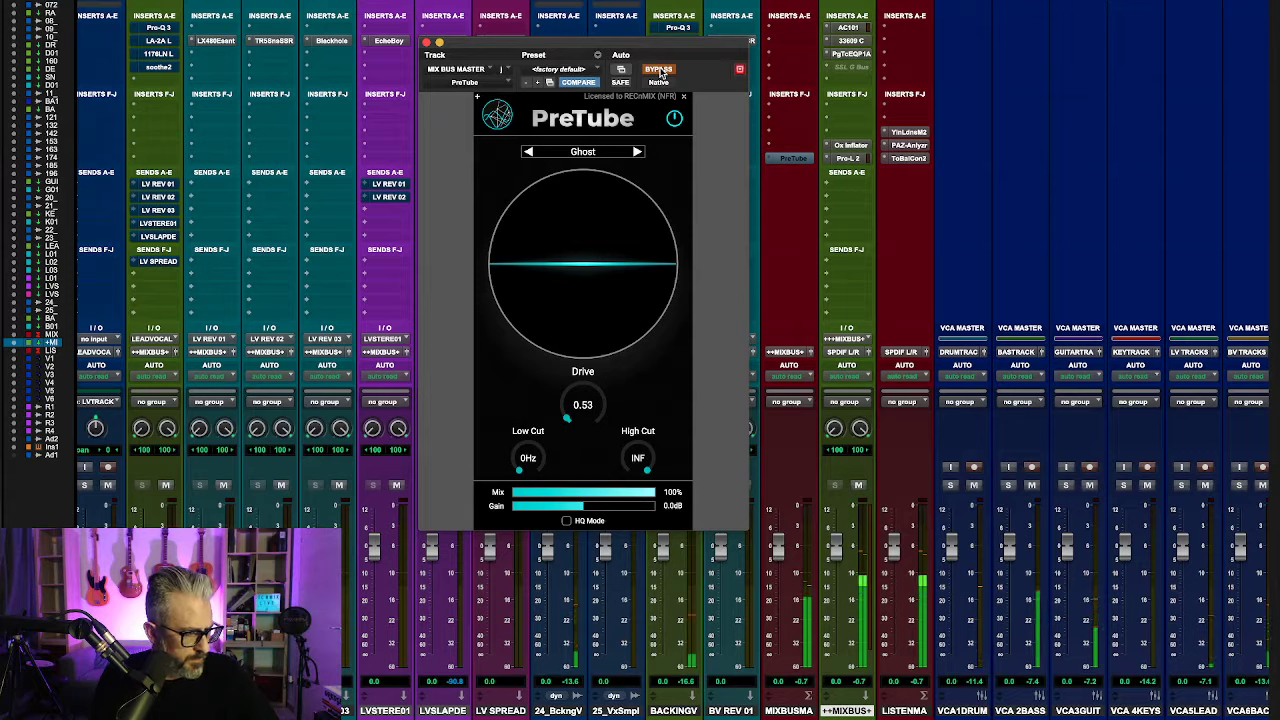
left_click(658, 69)
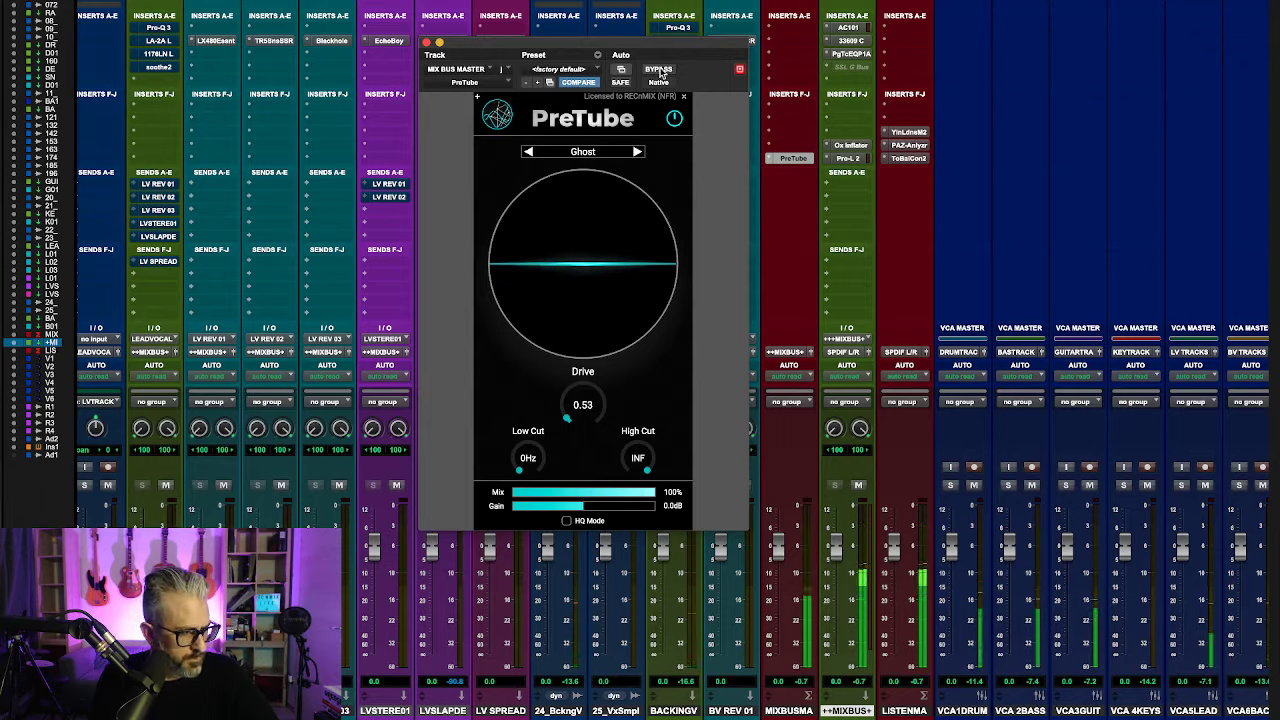
left_click(660, 70)
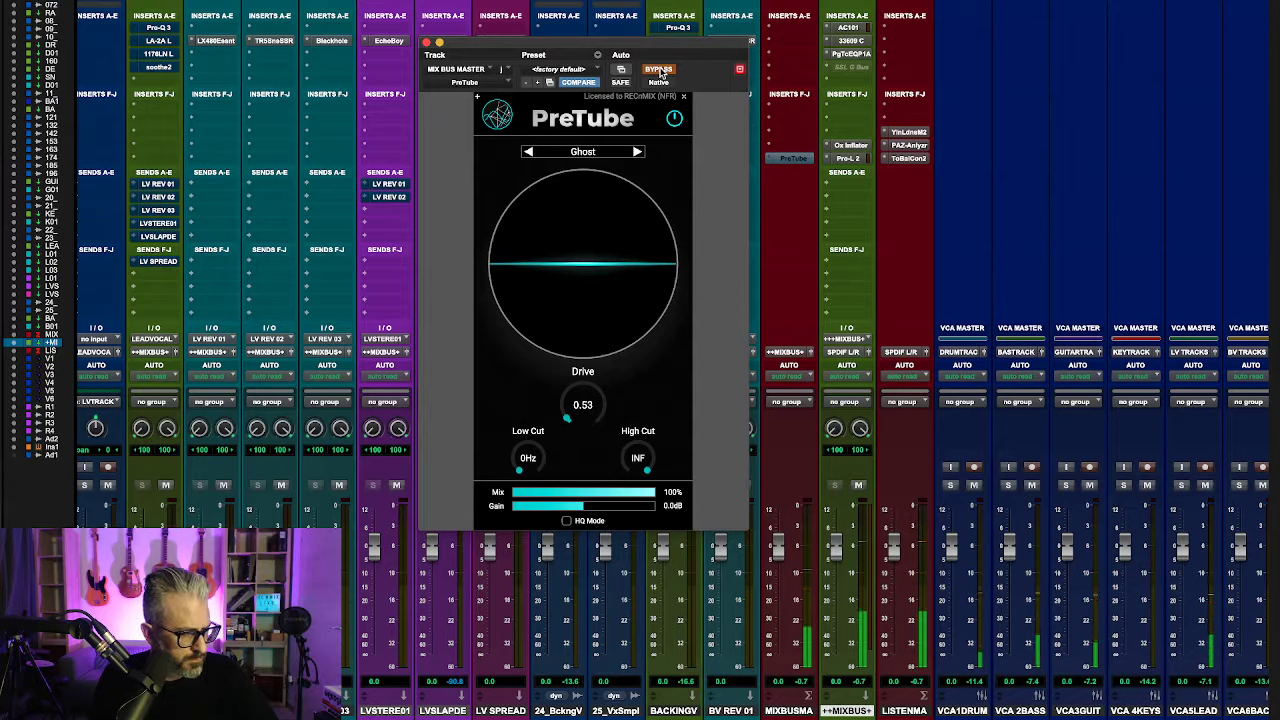
left_click(660, 70)
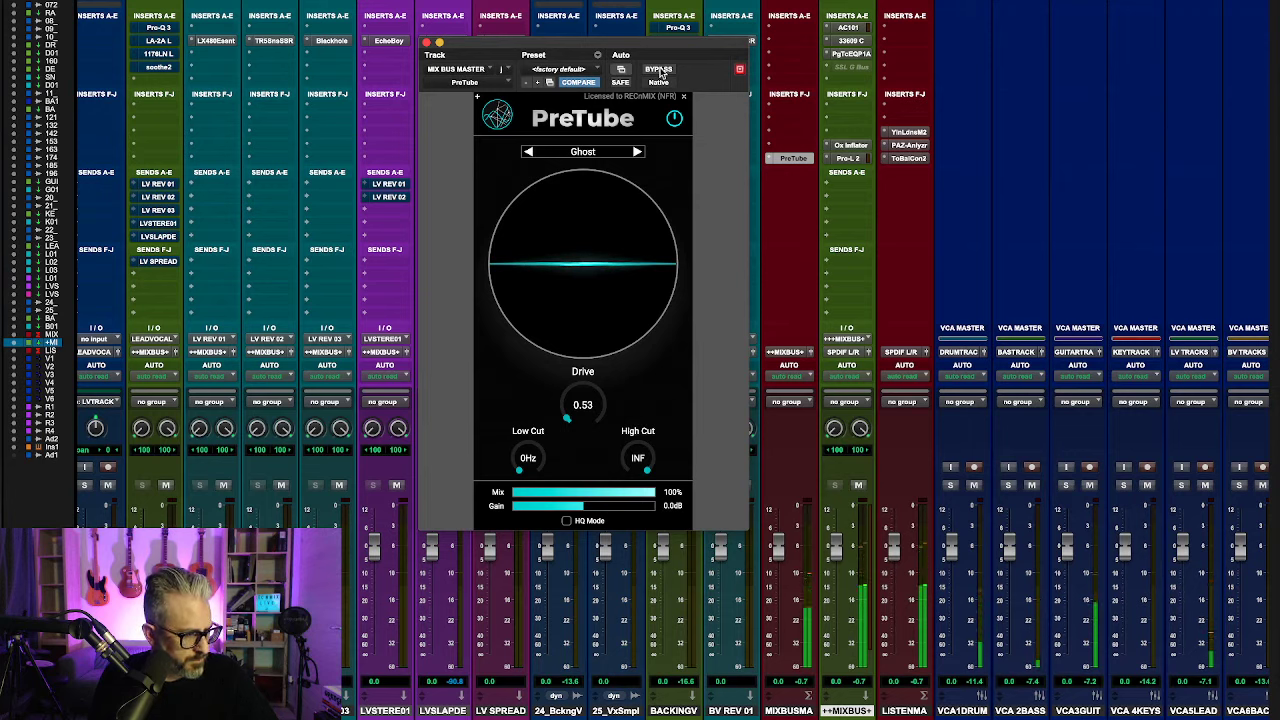
left_click(660, 70)
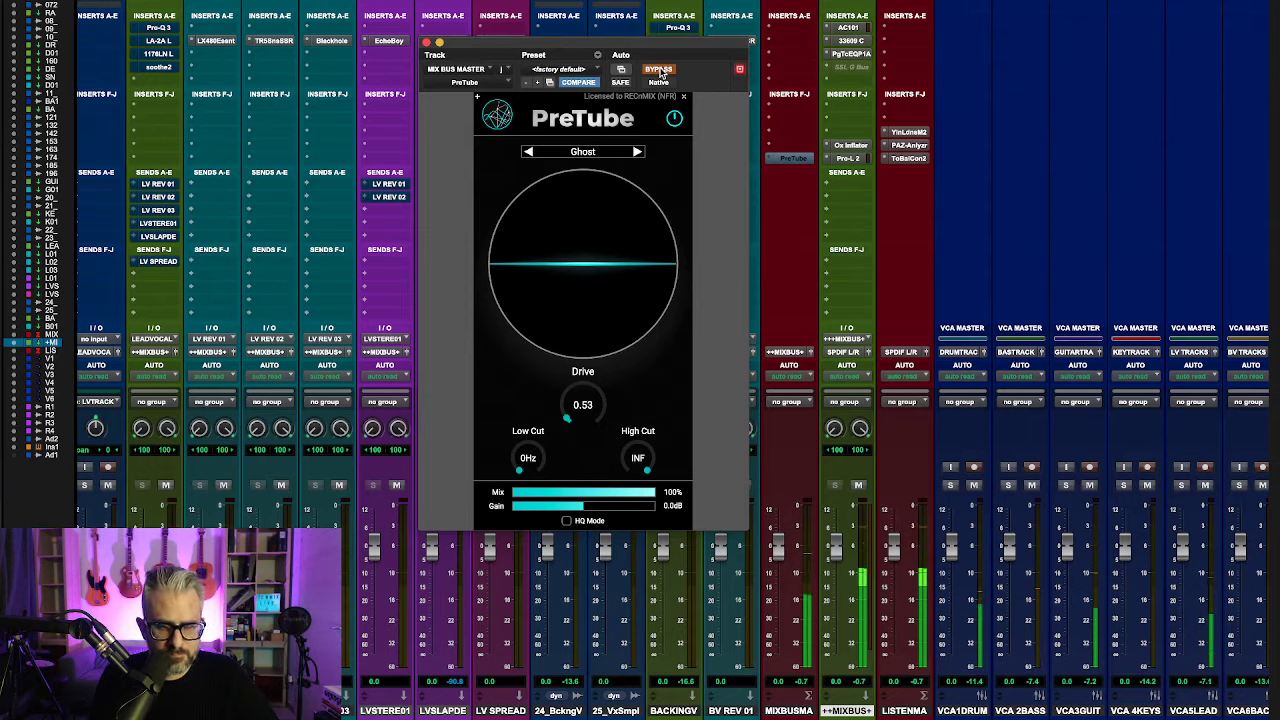
left_click(660, 70)
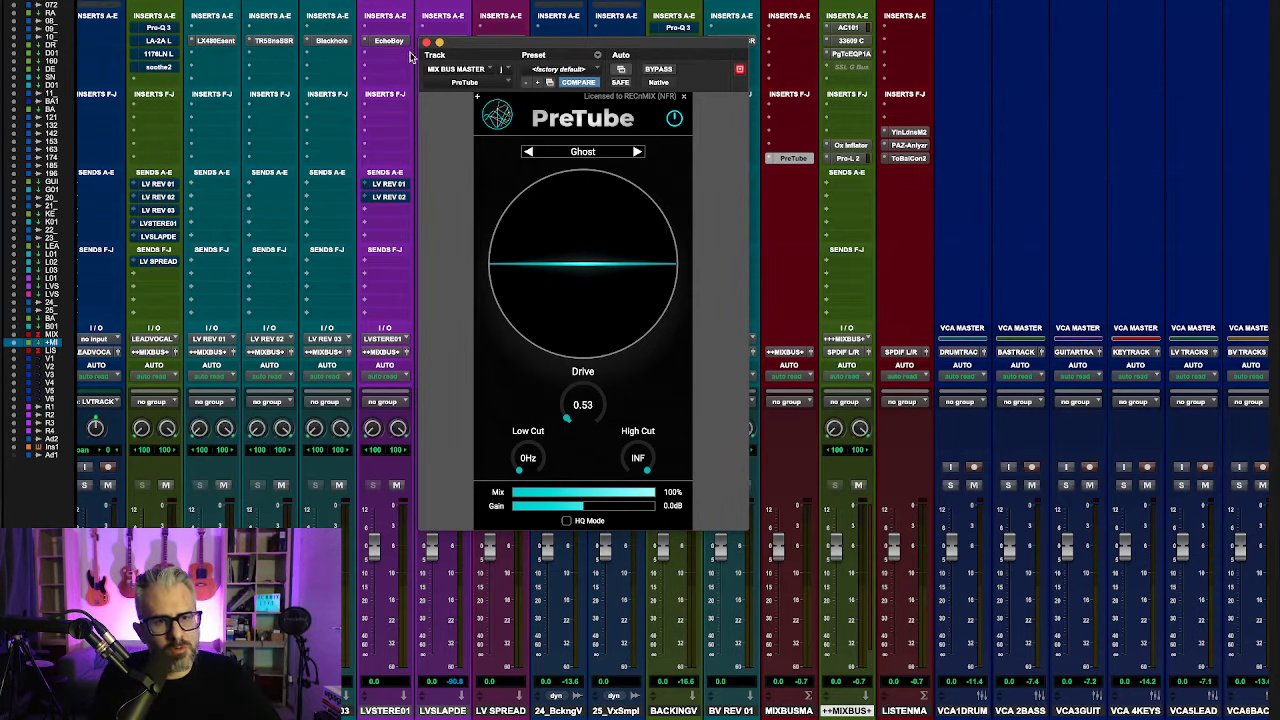
Step: Close the PreTube window and clear the view of the mix bus channels
left_click_drag(477, 46, 459, 45)
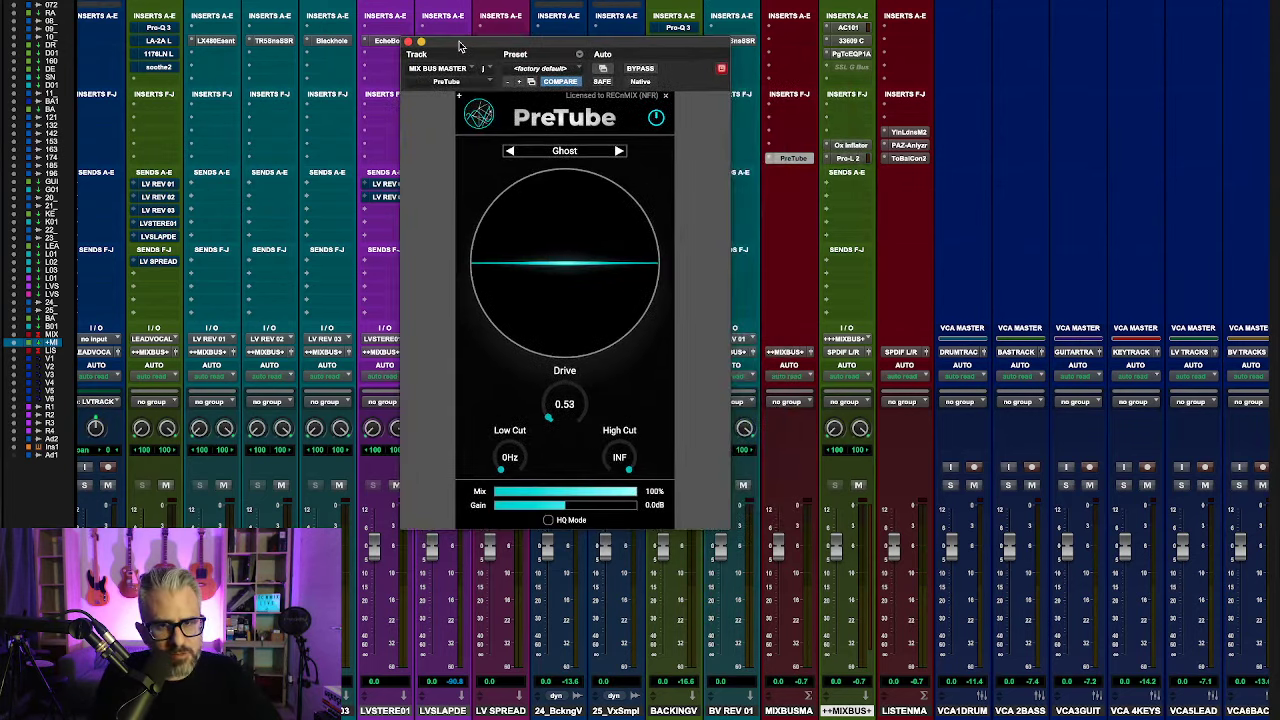
left_click(408, 42)
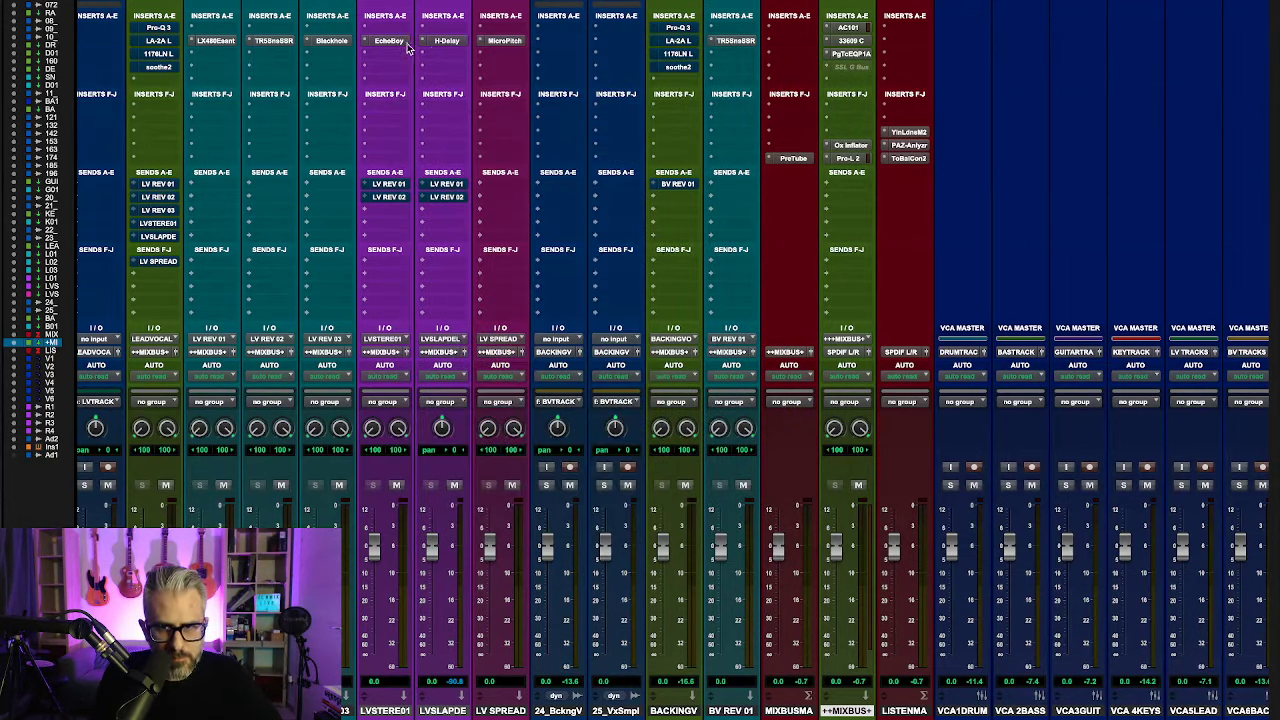
left_click(797, 160)
left_click(797, 160)
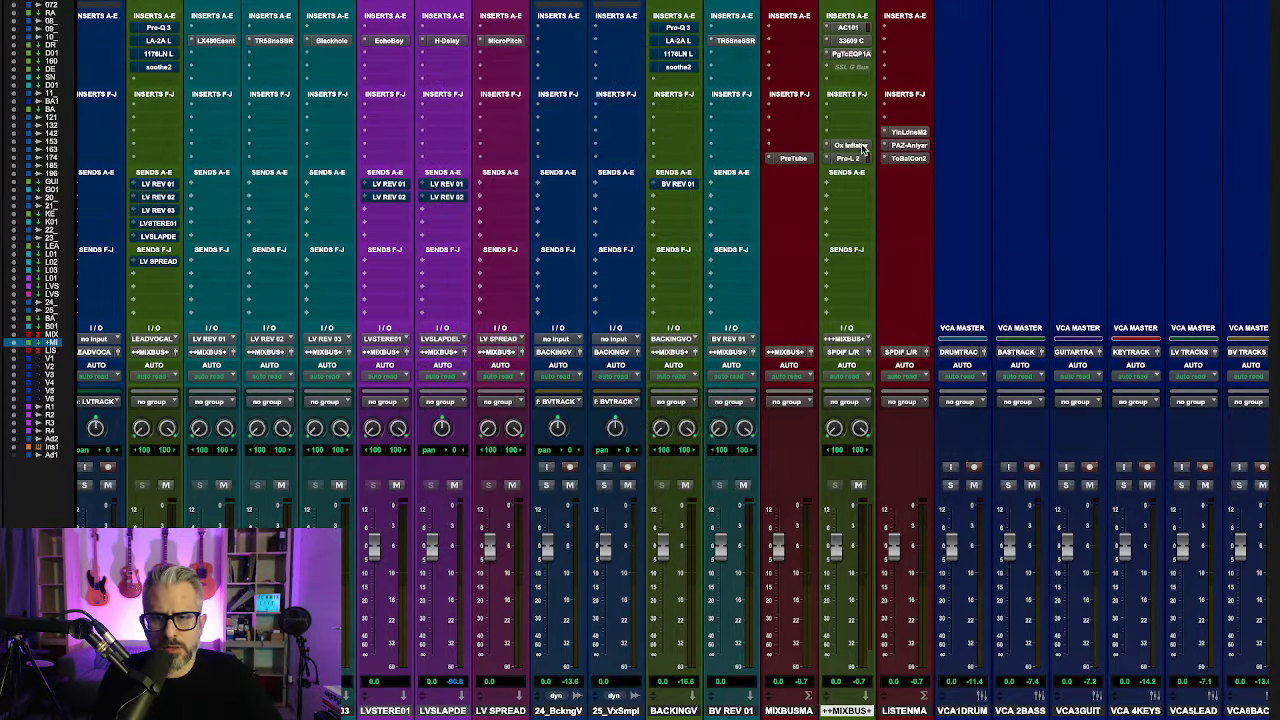
Step: Move the mix bus's Oxford Inflator and Pro-L 2 up one slot and copy the Inflator into the last slot, after the limiter
mouse_move(858, 147)
left_mouse_down()
mouse_move(858, 134)
mouse_move(857, 145)
left_mouse_up()
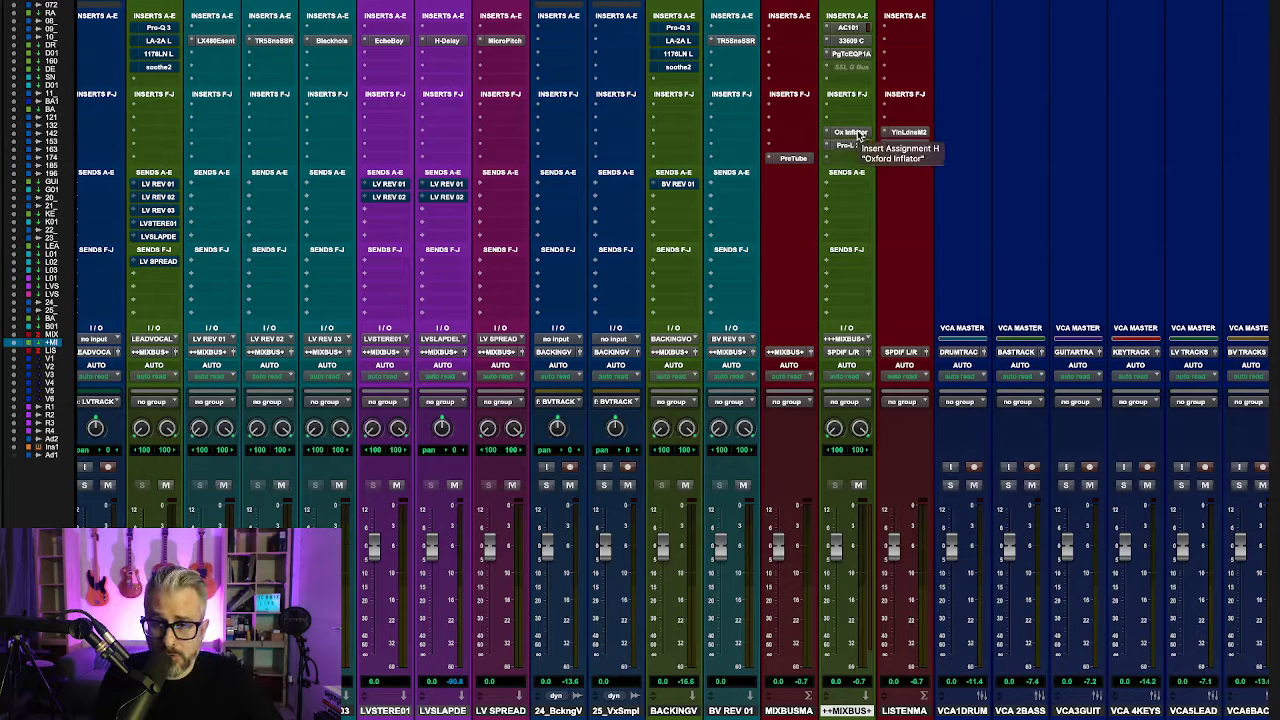
left_click_drag(857, 163, 857, 165)
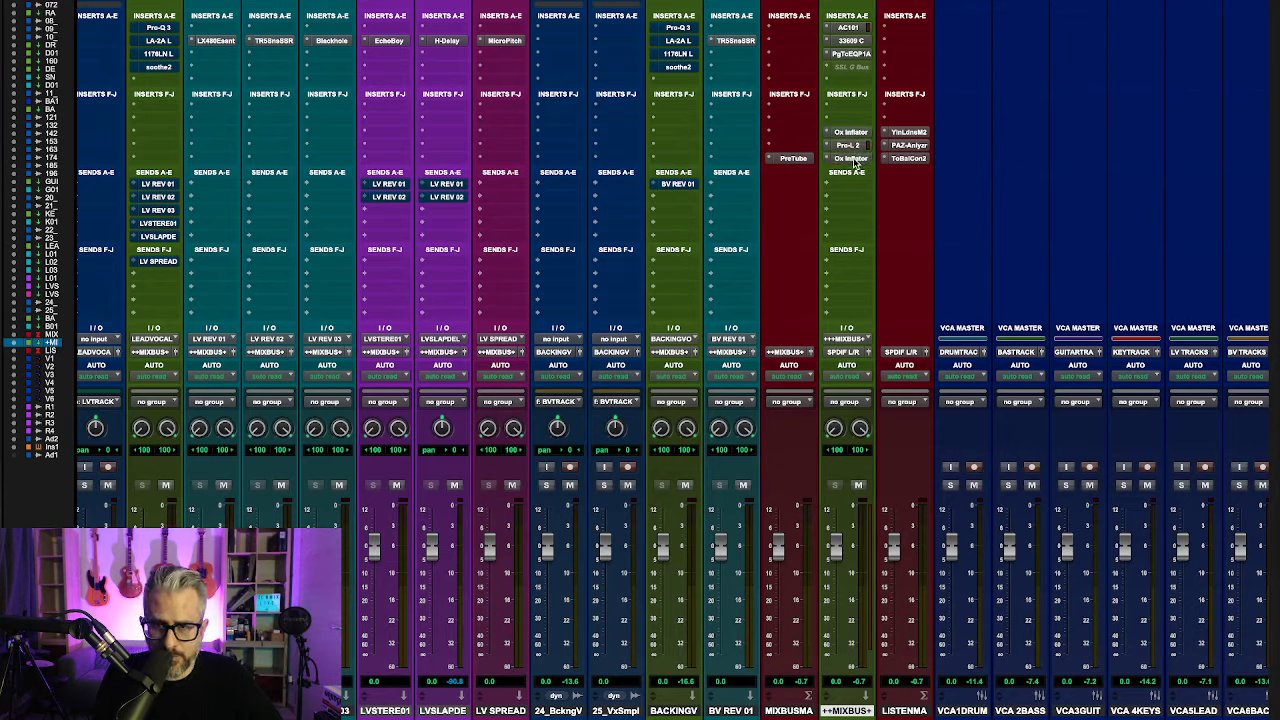
Step: Load the Post Limiter preset in the mix bus's last-slot Oxford Inflator and close its window
left_click(850, 158)
left_click(541, 71)
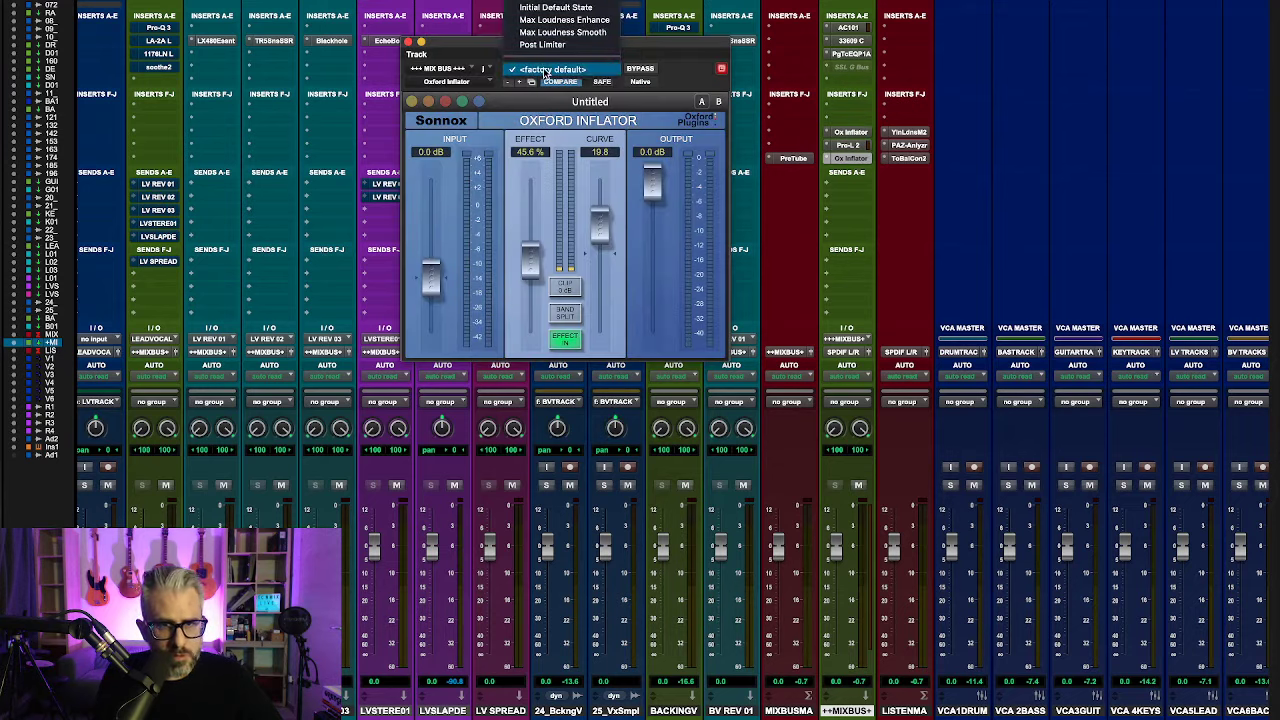
left_click(557, 44)
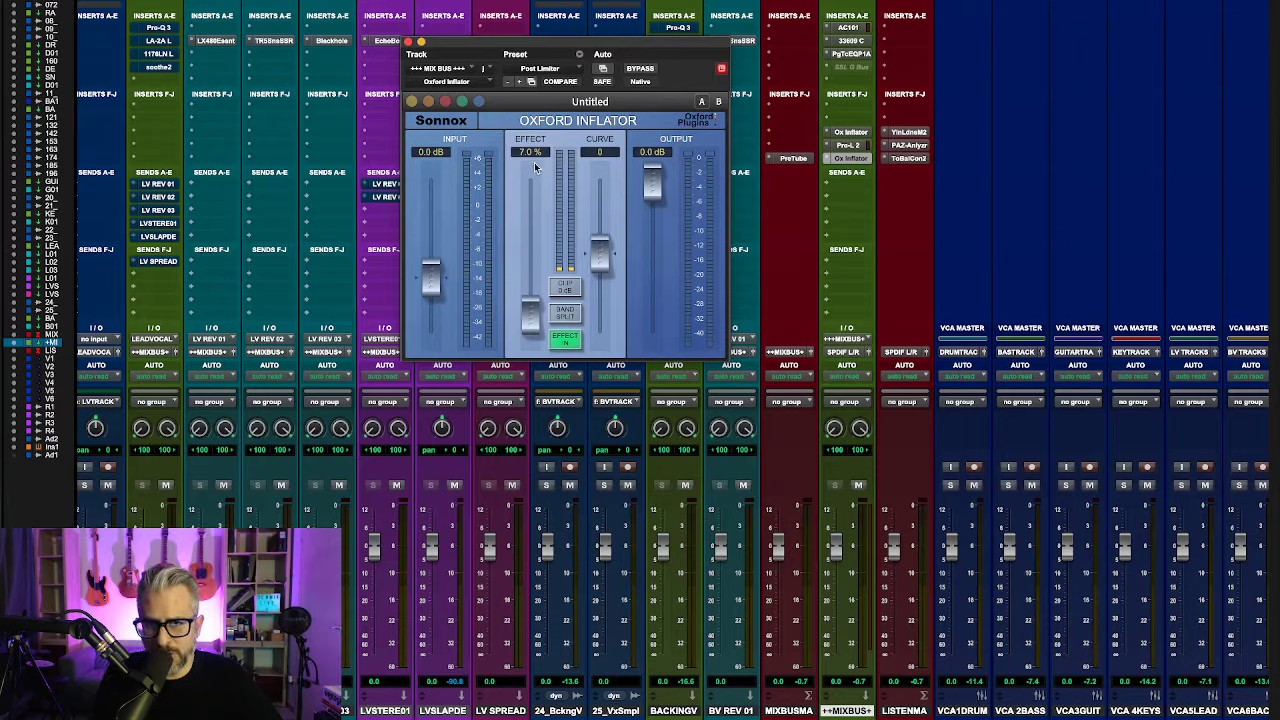
left_click(407, 42)
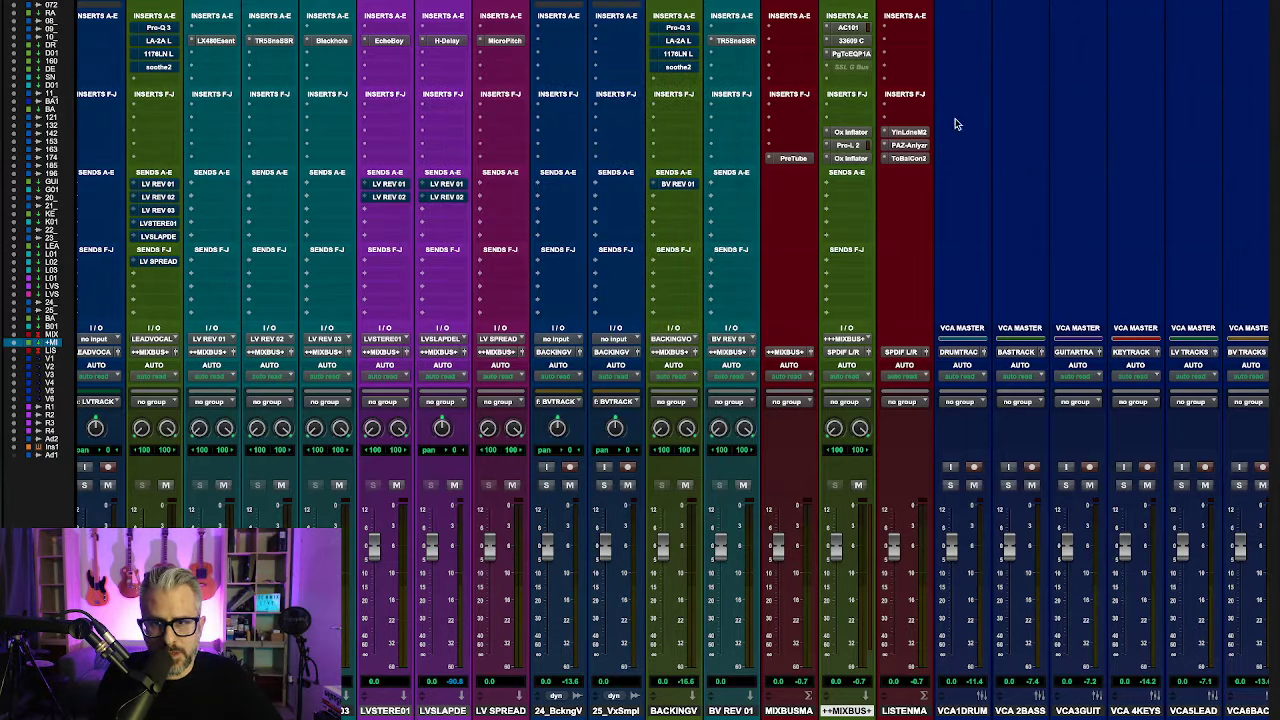
Step: Compare the mix with the last-slot Oxford Inflator bypassed and active during playback, then stop playback with it active
left_click(853, 160)
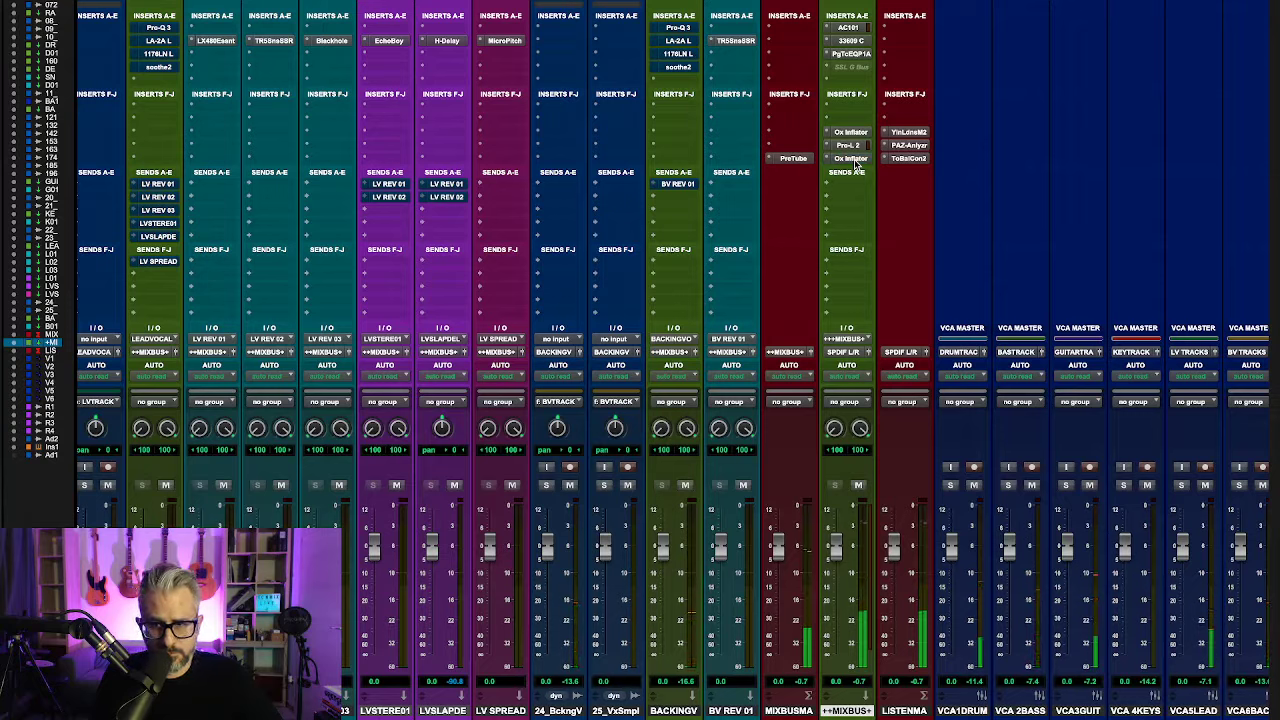
left_click(855, 160, "super")
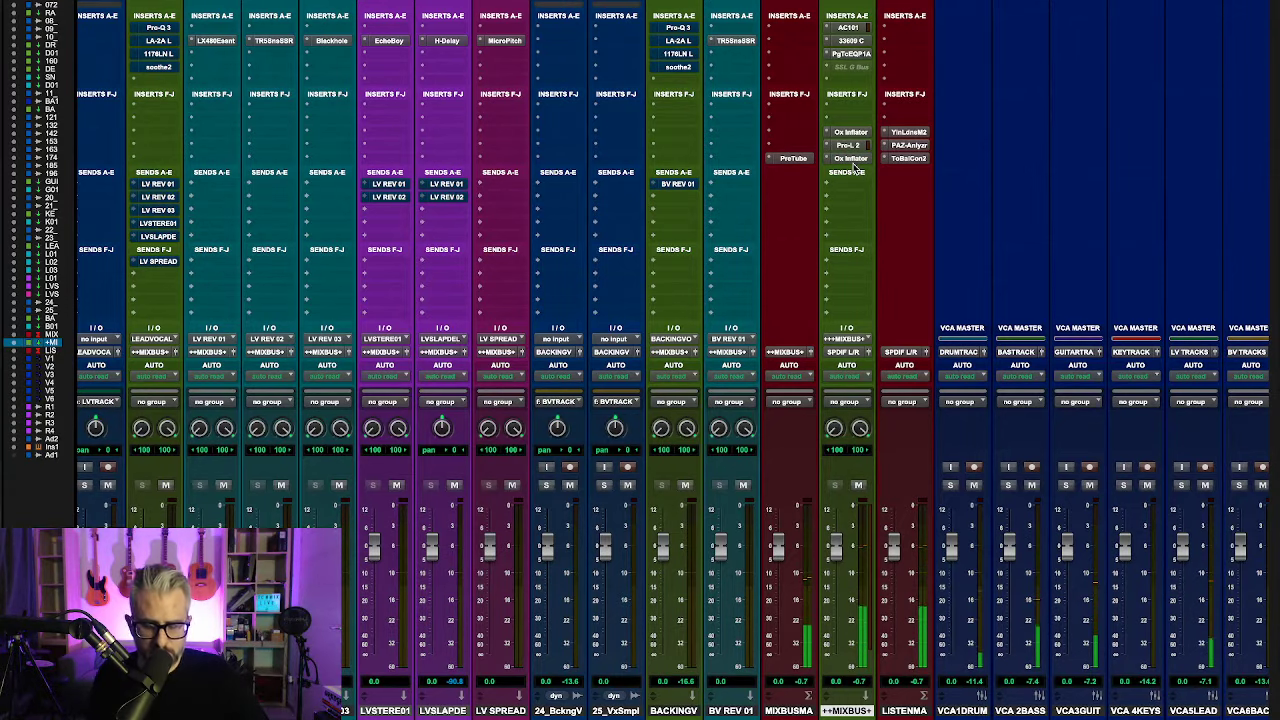
key("space")
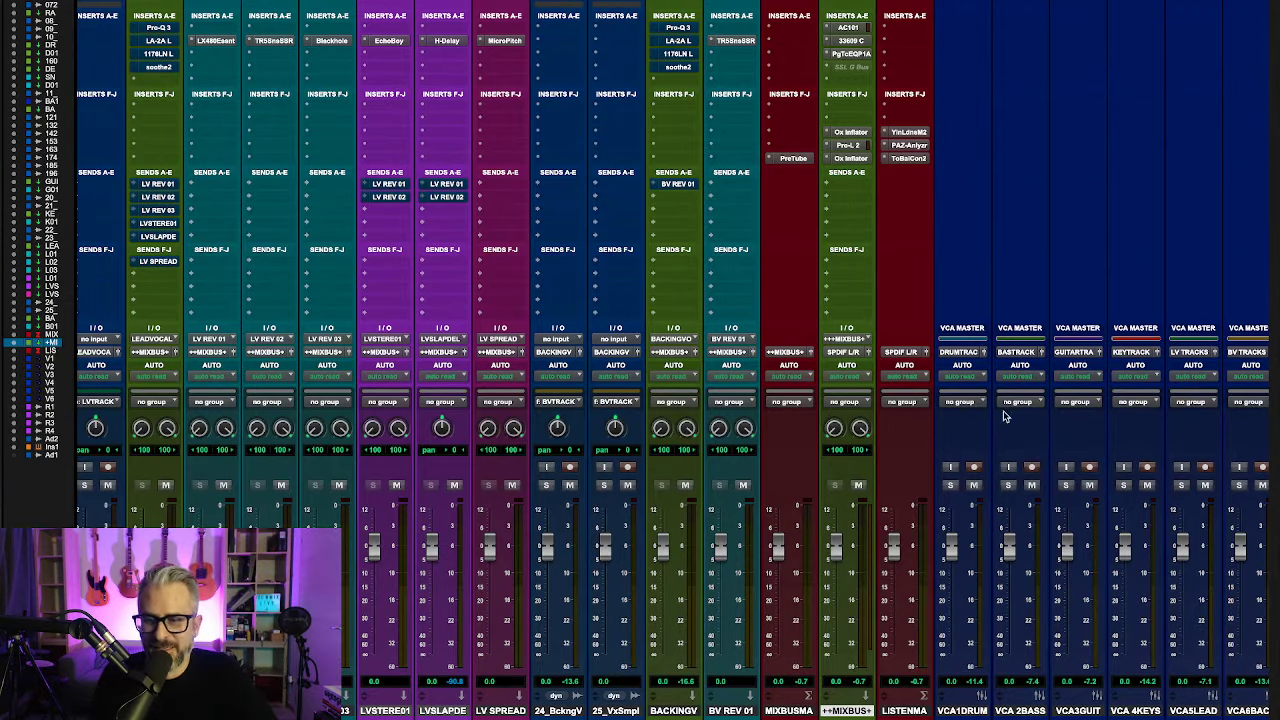
Step: Solo the VCA 1 Drums master and activate the DRUMS bus's send to the drum parallel channel
scroll(905, 311, "left", 10)
scroll(834, 280, "right", 15)
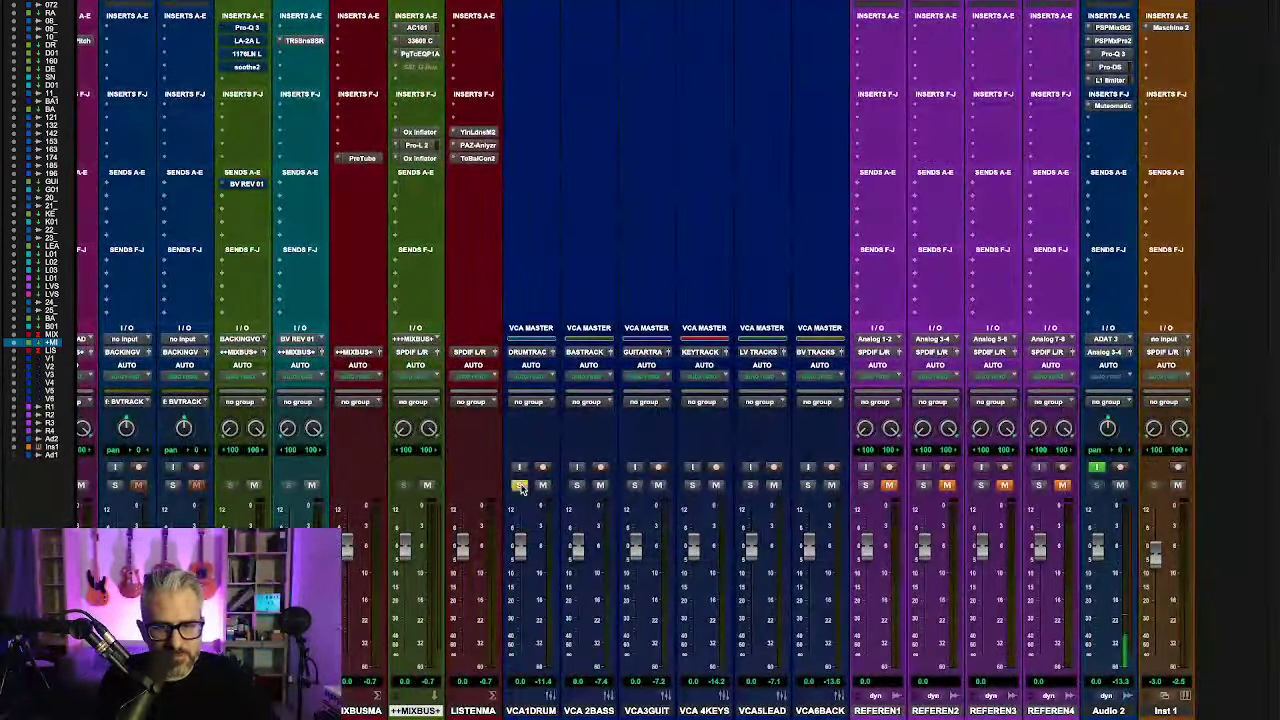
scroll(490, 400, "left", 10)
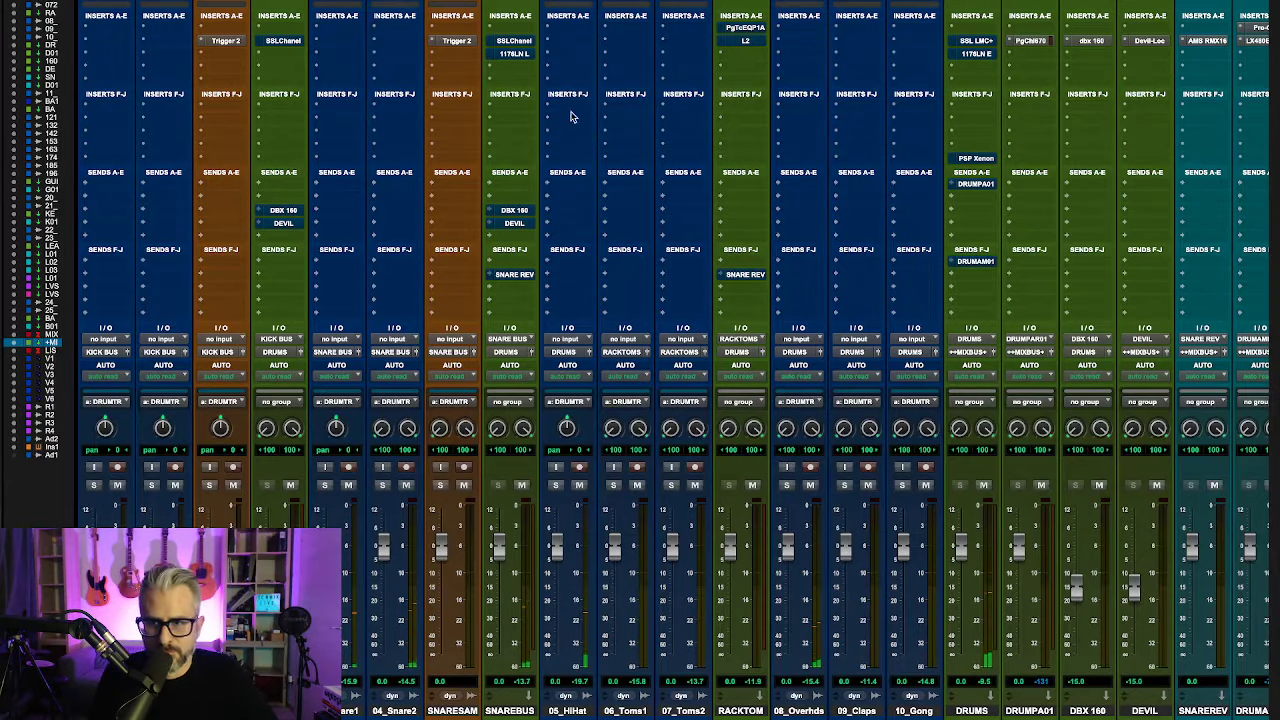
left_click(986, 184, "super")
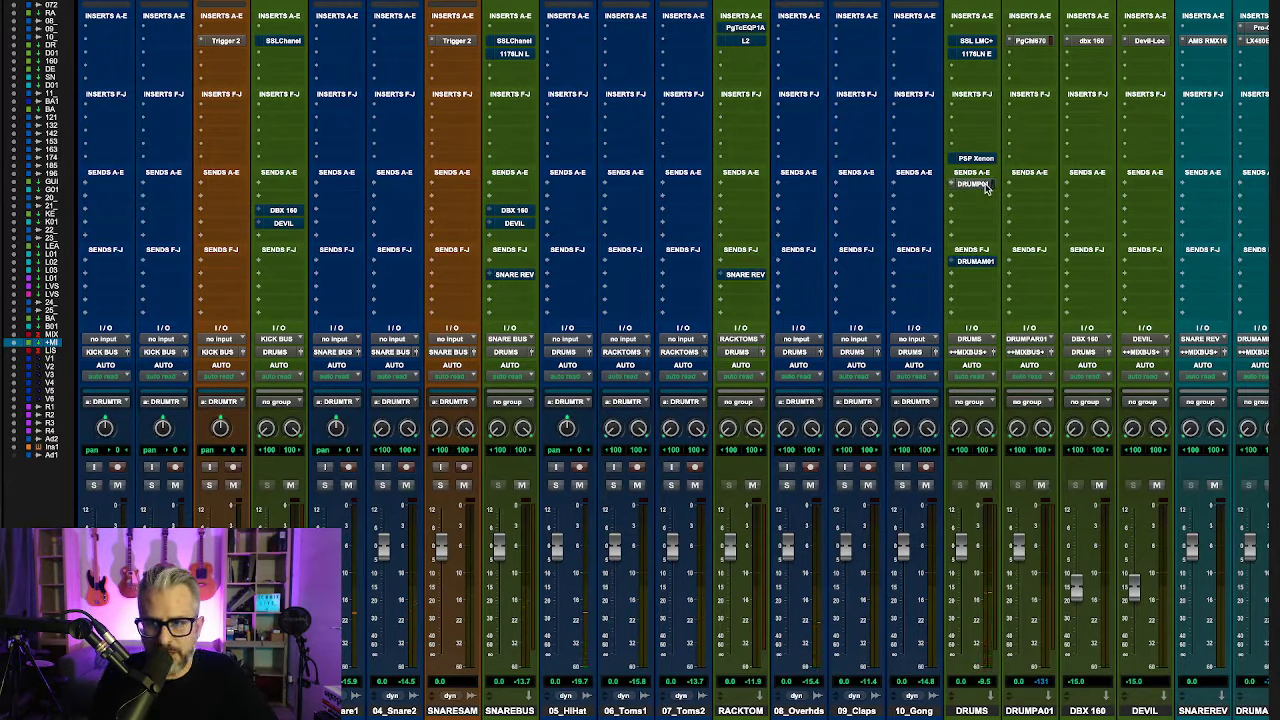
Step: Inspect the PuigChild 670 settings on the DRUM PAR 01 channel, audition the parallel compression, and close the plug-in
left_click(1034, 41)
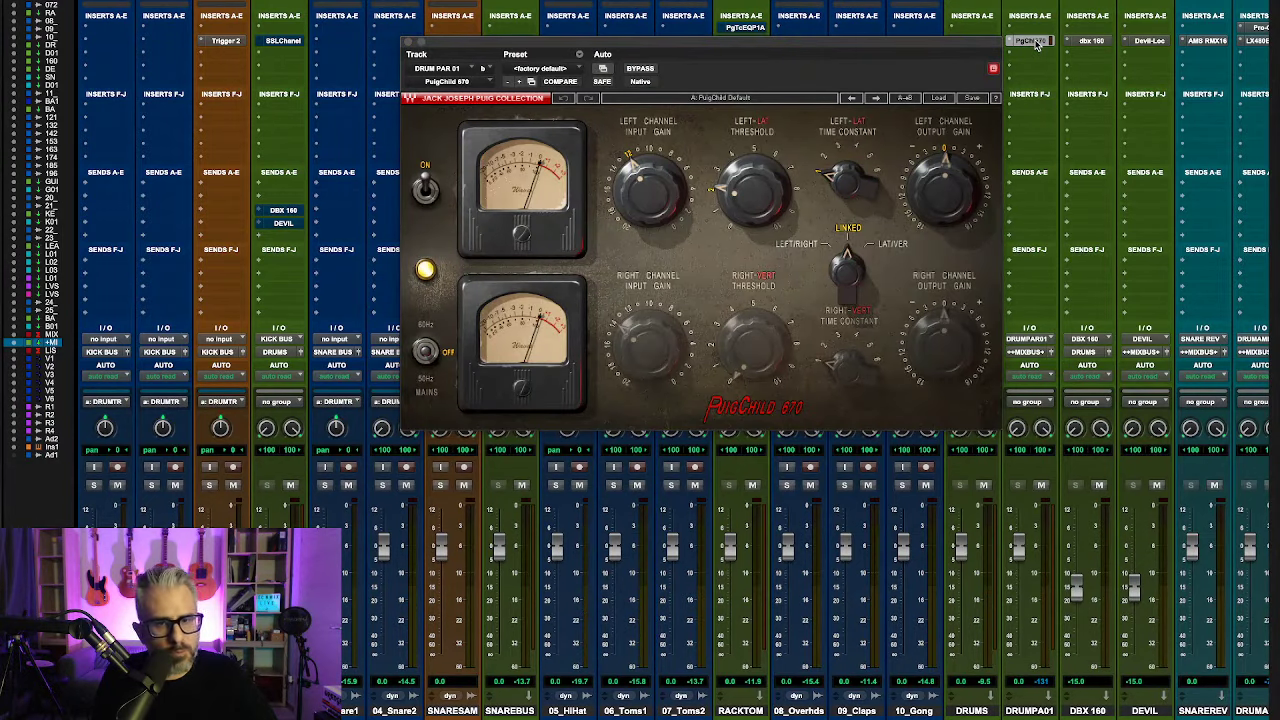
left_click(1034, 41)
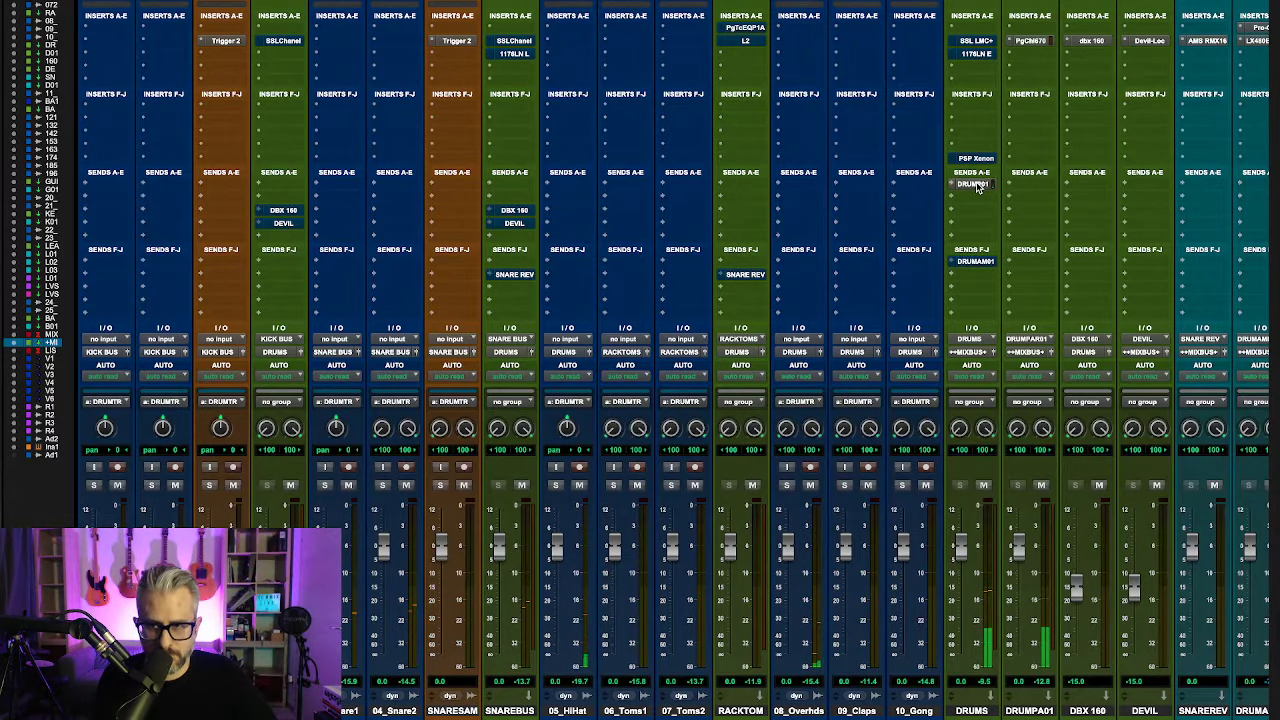
left_click(1031, 41)
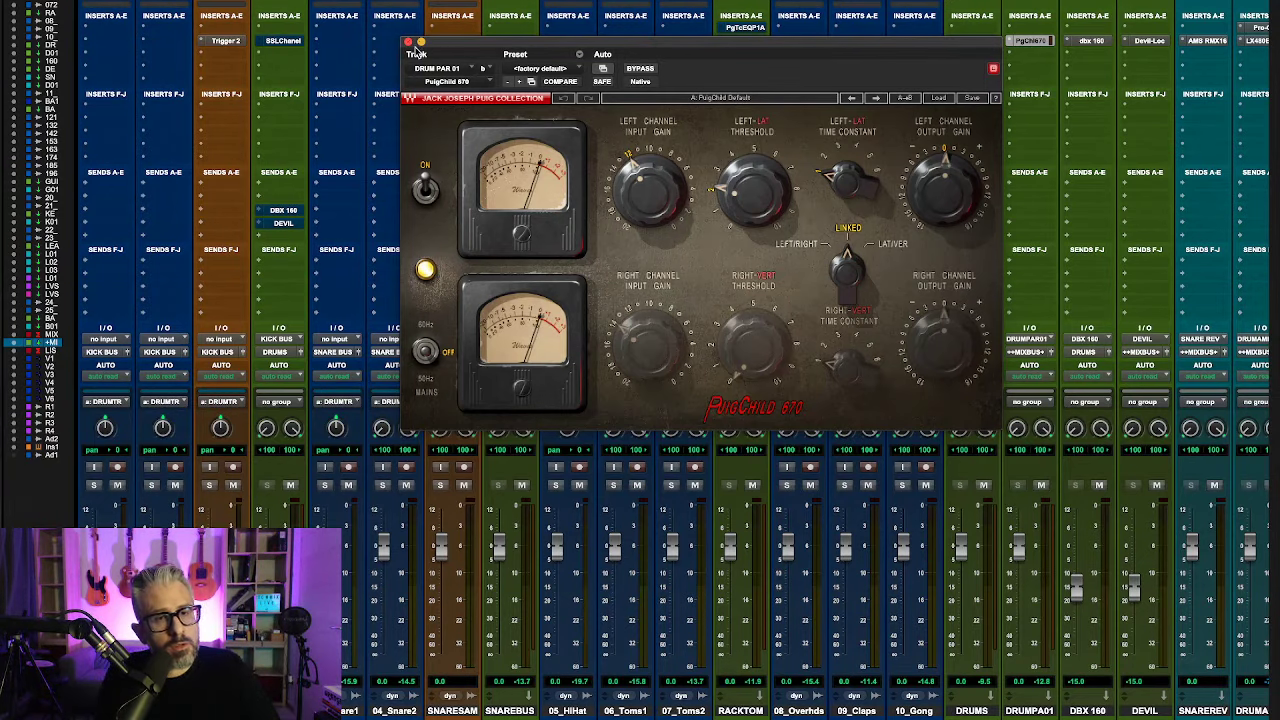
left_click(408, 43)
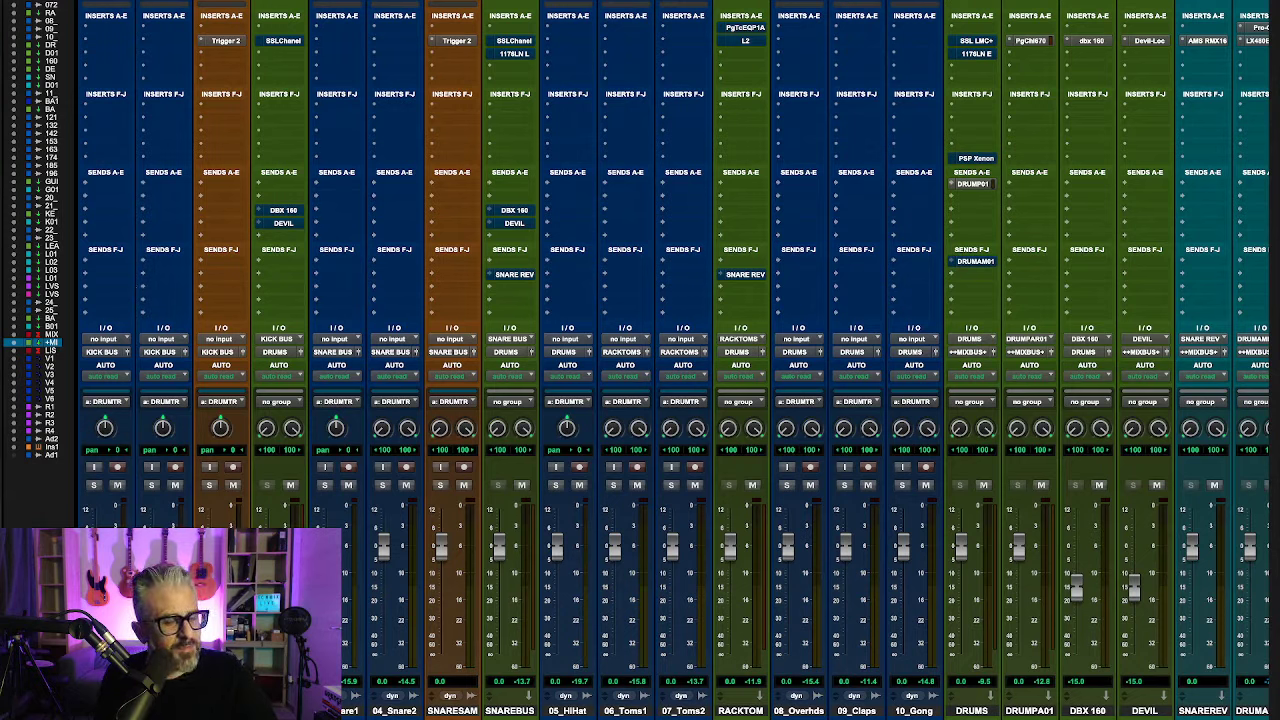
Step: Solo the 01_Kick1 track and show the drum tracks in the Edit window
left_click(93, 485)
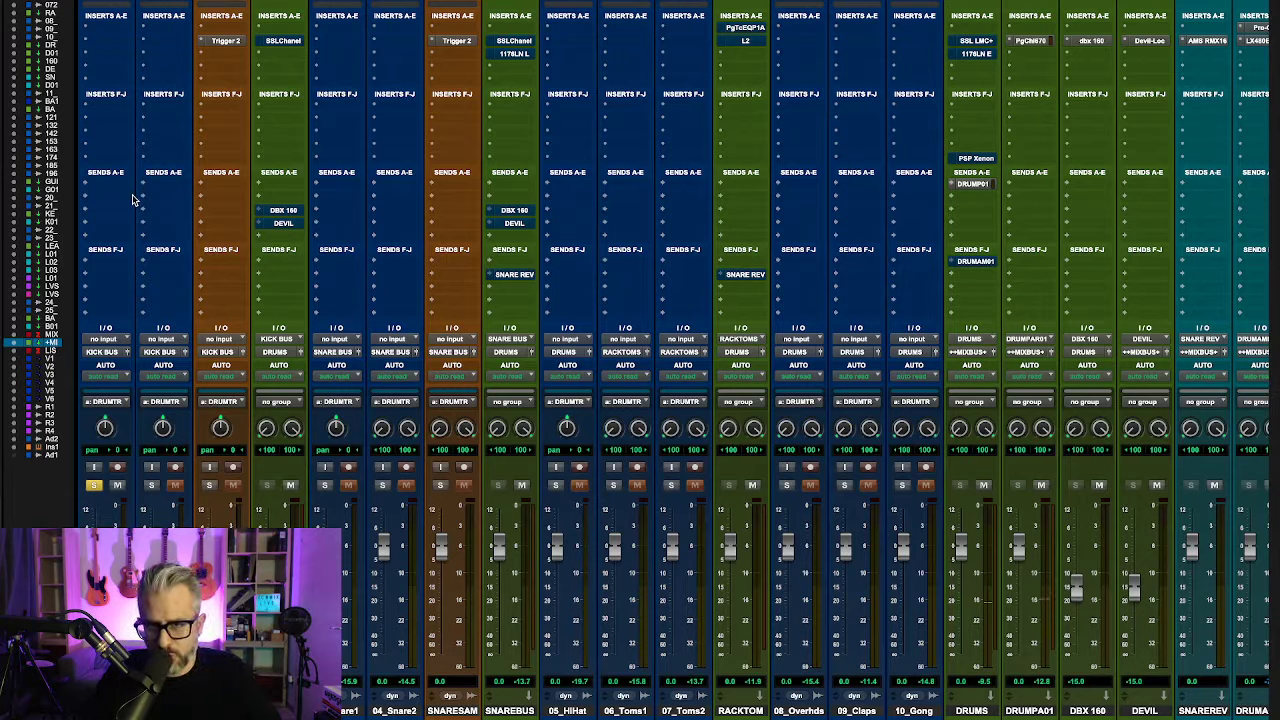
key("ctrl+equal")
scroll(1038, 513, "up", 10)
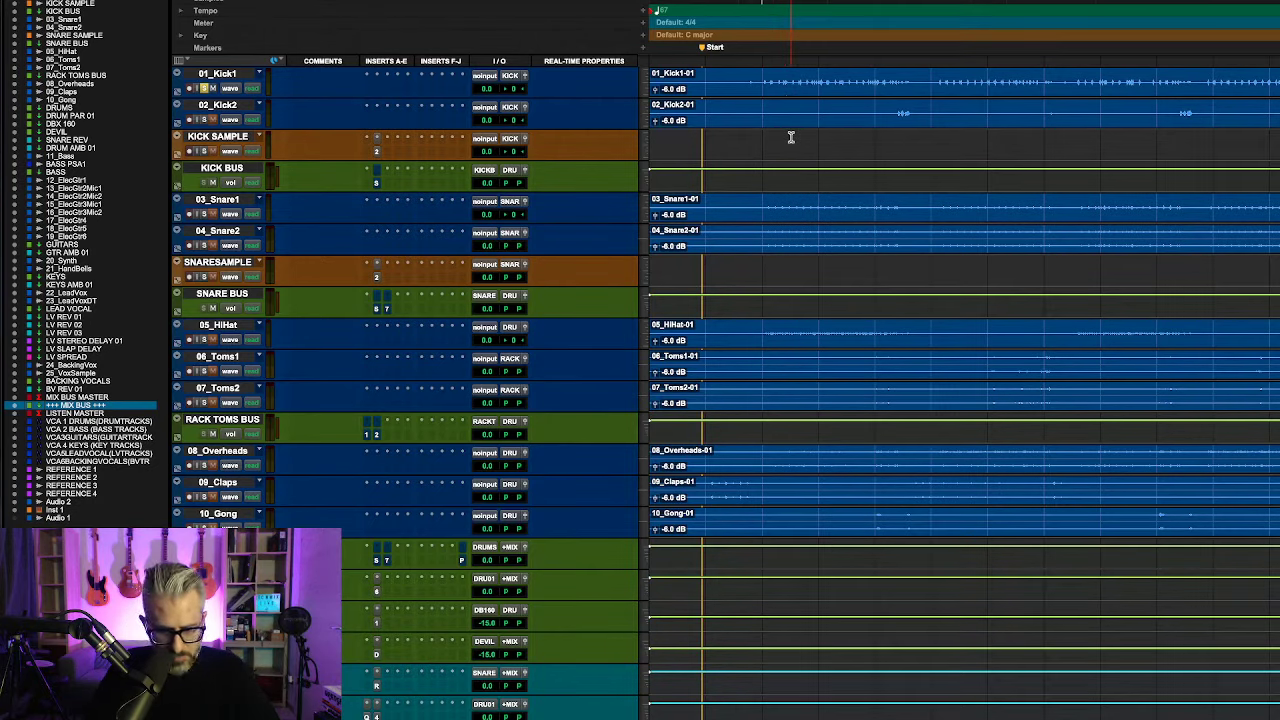
Step: Insert the mono bx_console Focusrite SC plug-in on the 01_Kick1 track and move its window fully into view
key("super+equal")
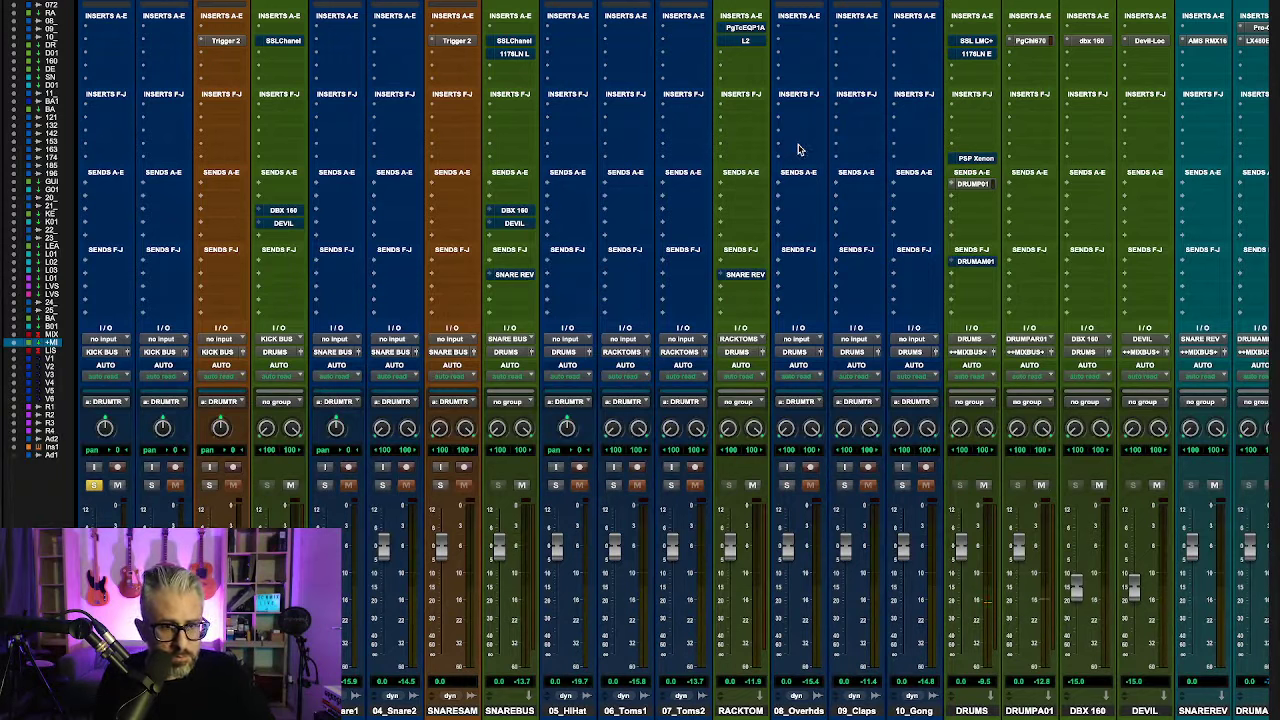
left_click(120, 46)
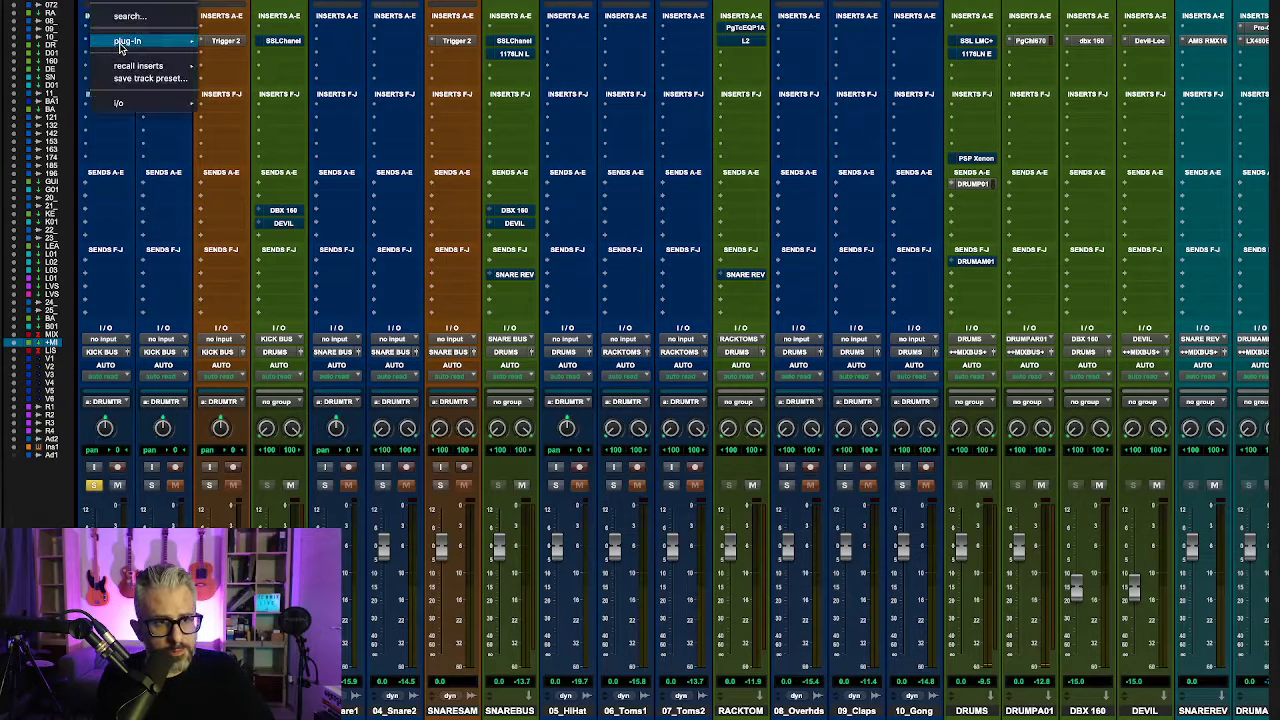
left_click(305, 70)
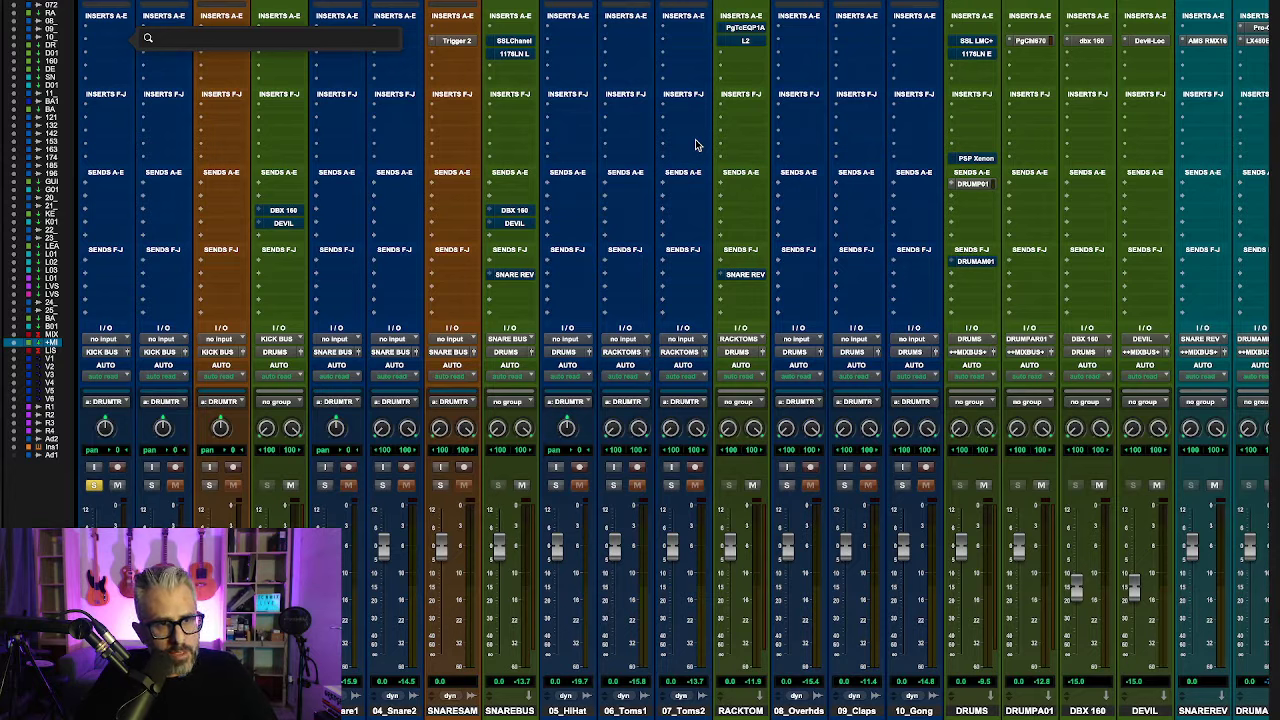
type("fa")
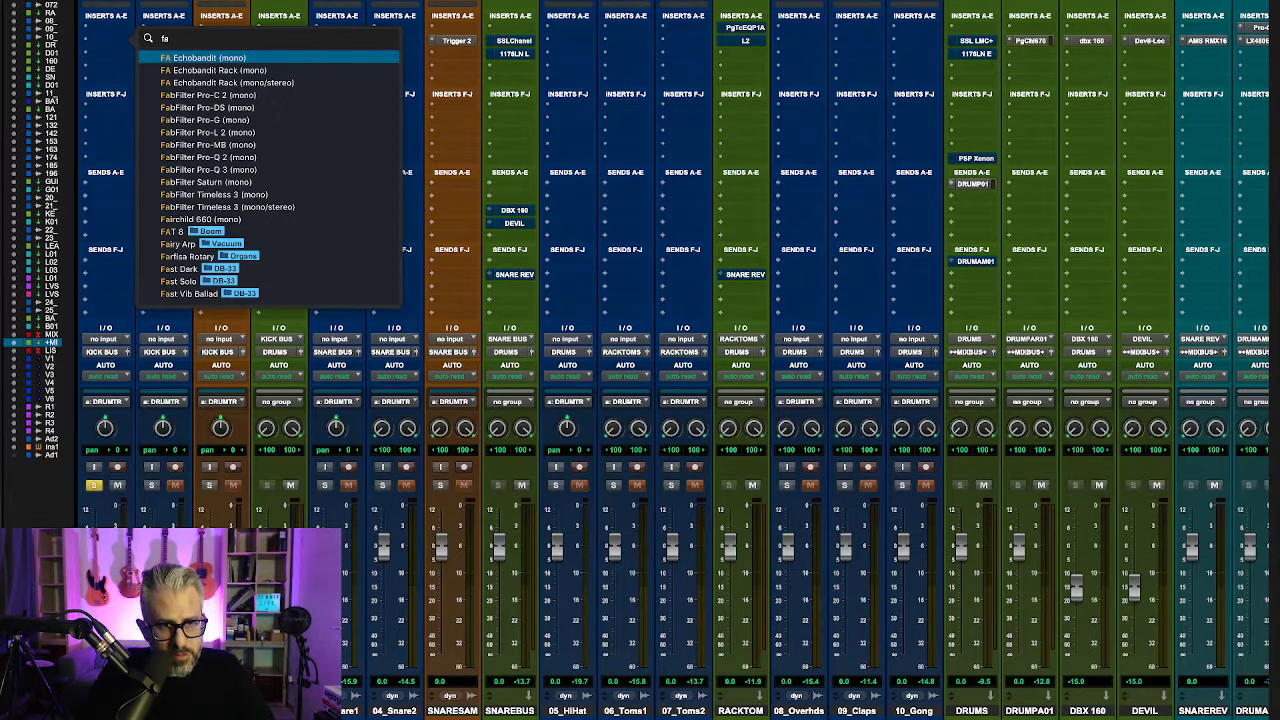
key("BackSpace")
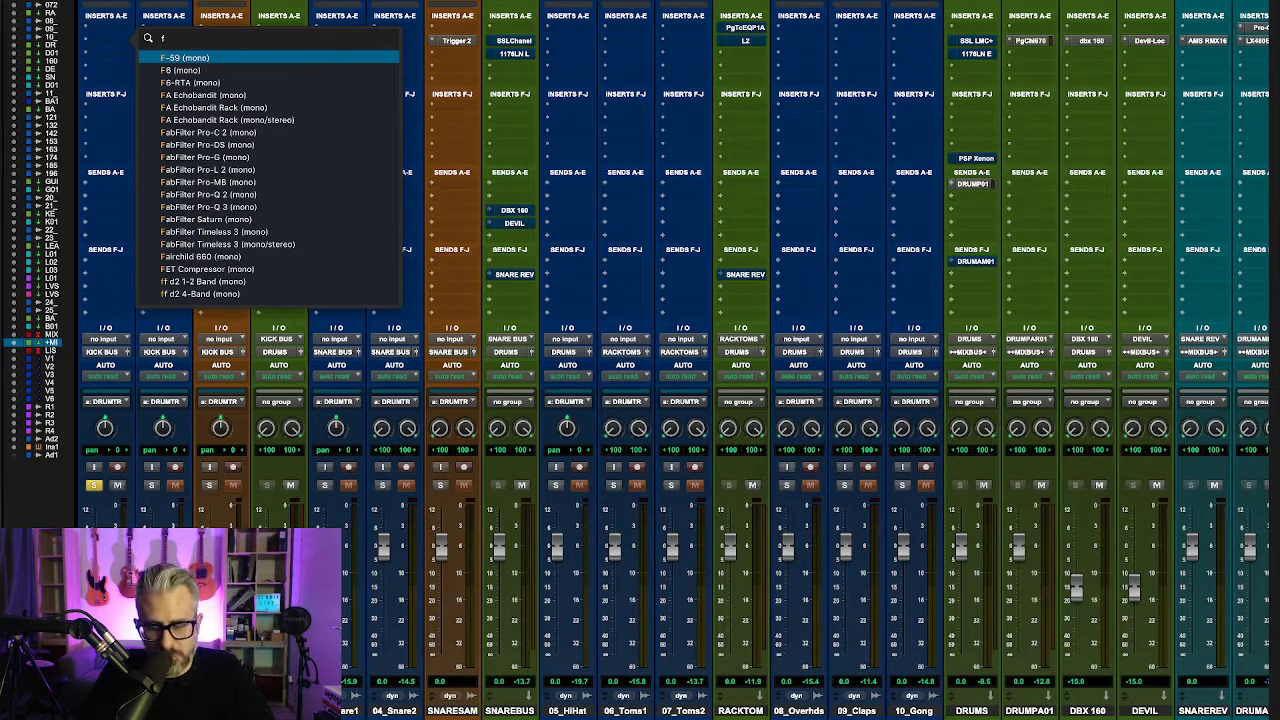
type("ocus")
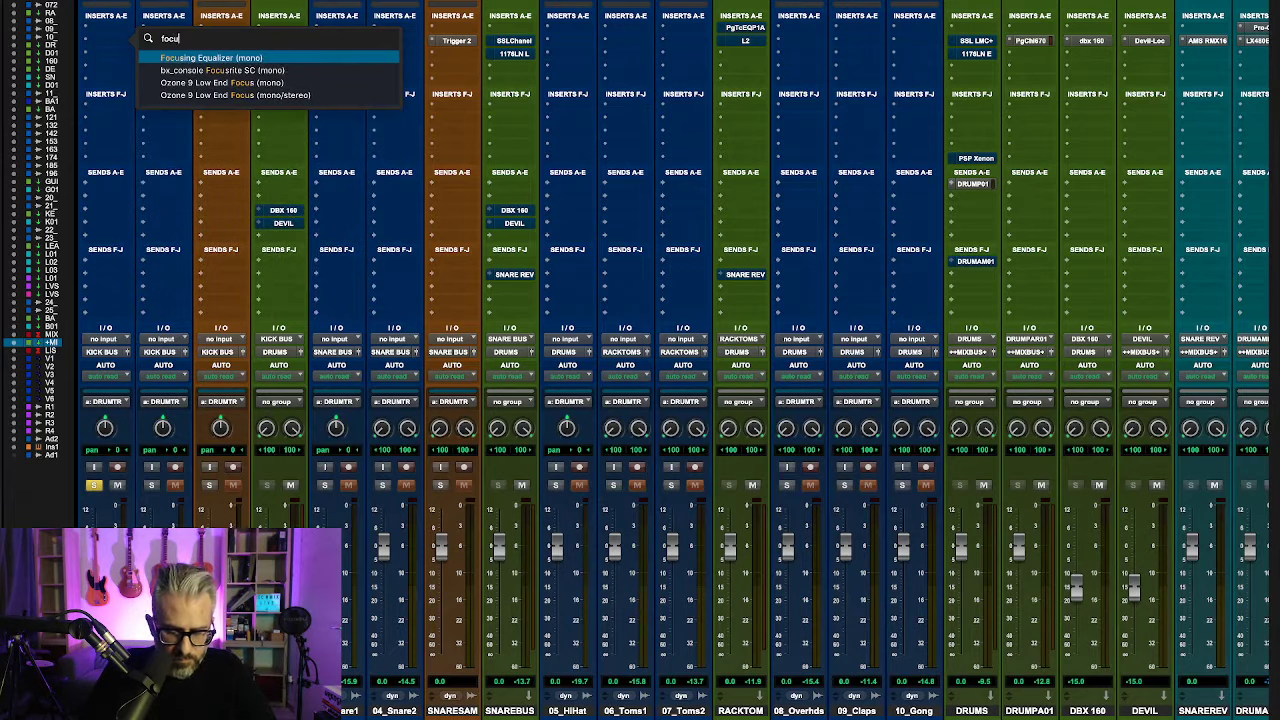
left_click(223, 70)
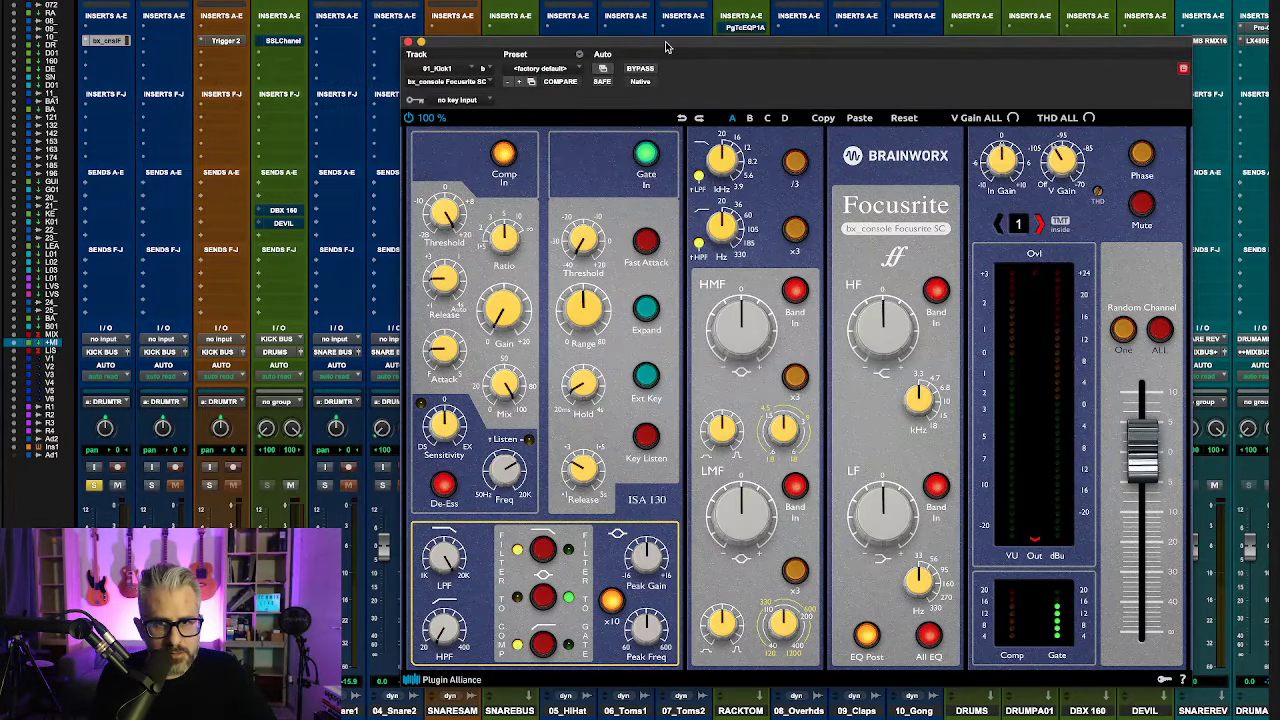
left_click_drag(666, 43, 500, 0)
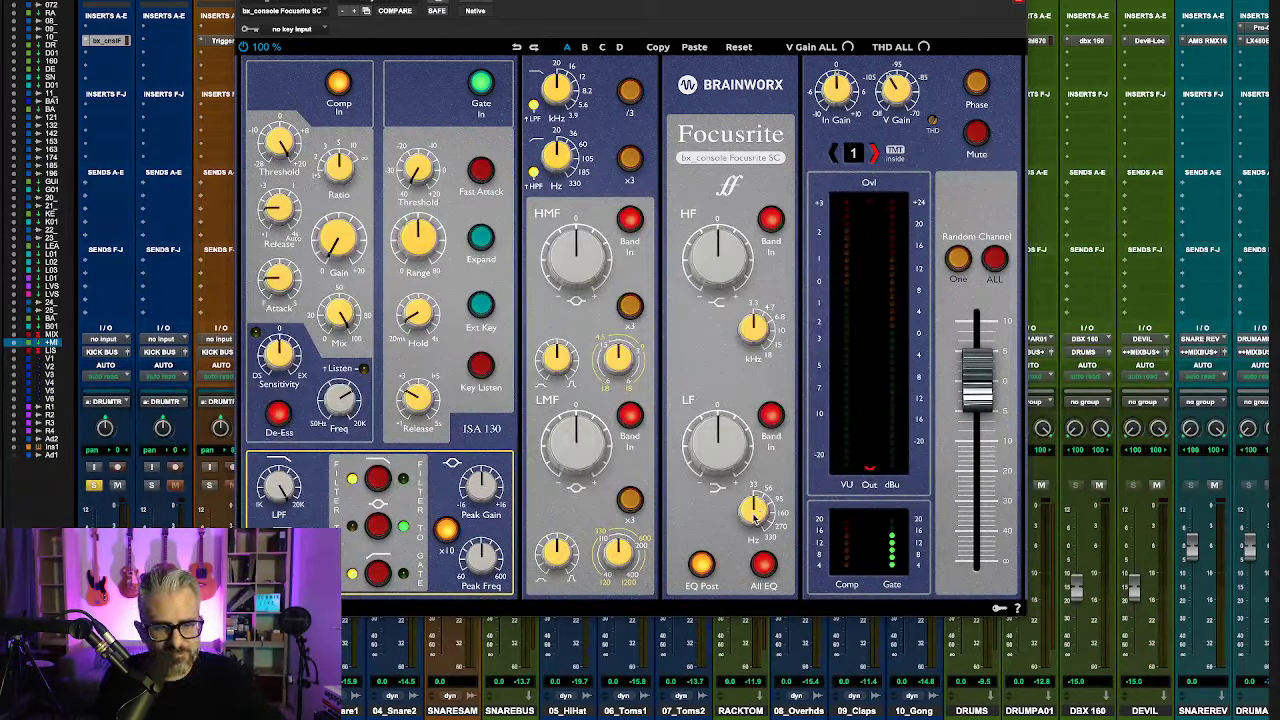
Step: Adjust the kick's LF frequency and boost LF by 4 dB, then cut the LMF band more than 9 dB at 412 Hz using its x3 range
left_click_drag(756, 515, 757, 504)
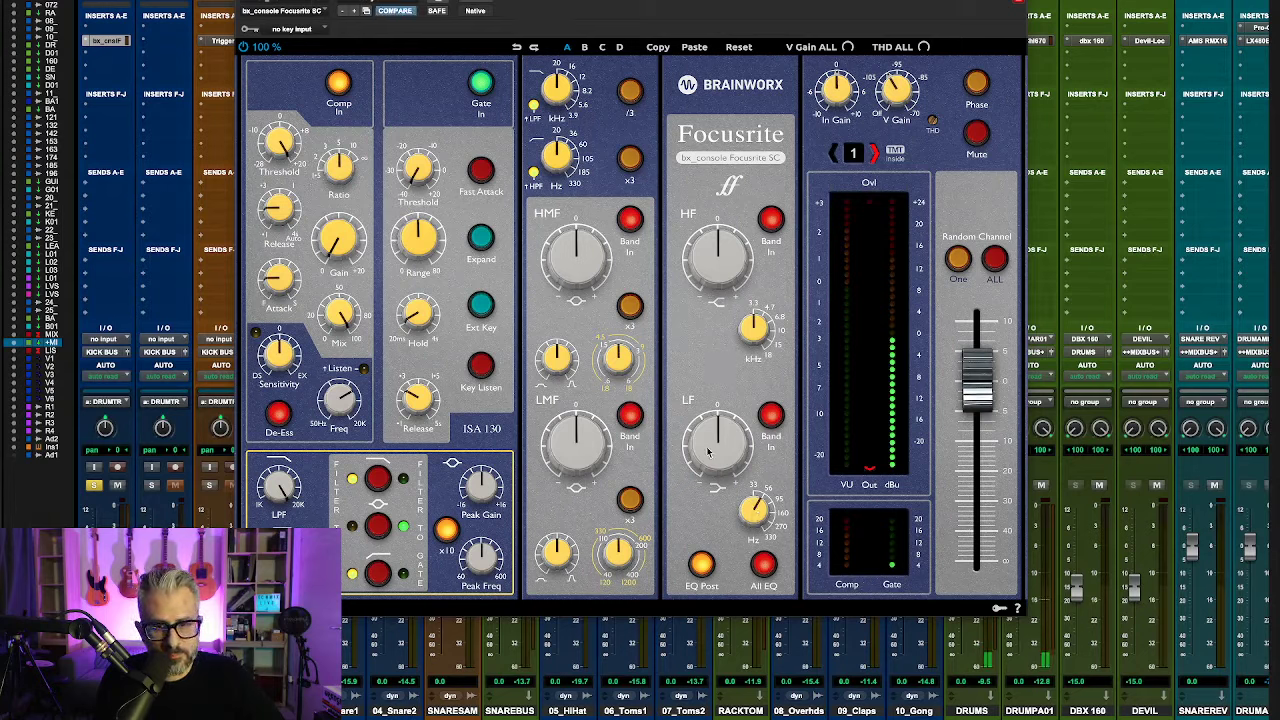
left_click_drag(712, 447, 711, 437)
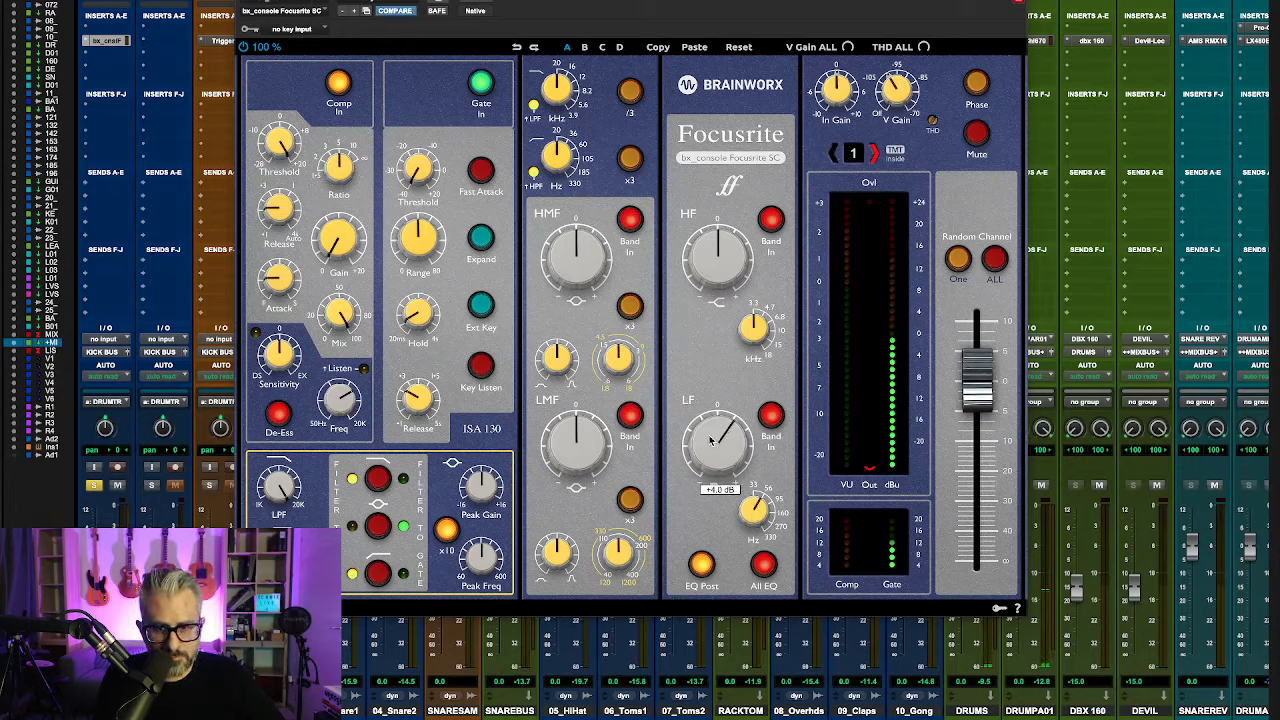
left_click_drag(576, 446, 570, 476)
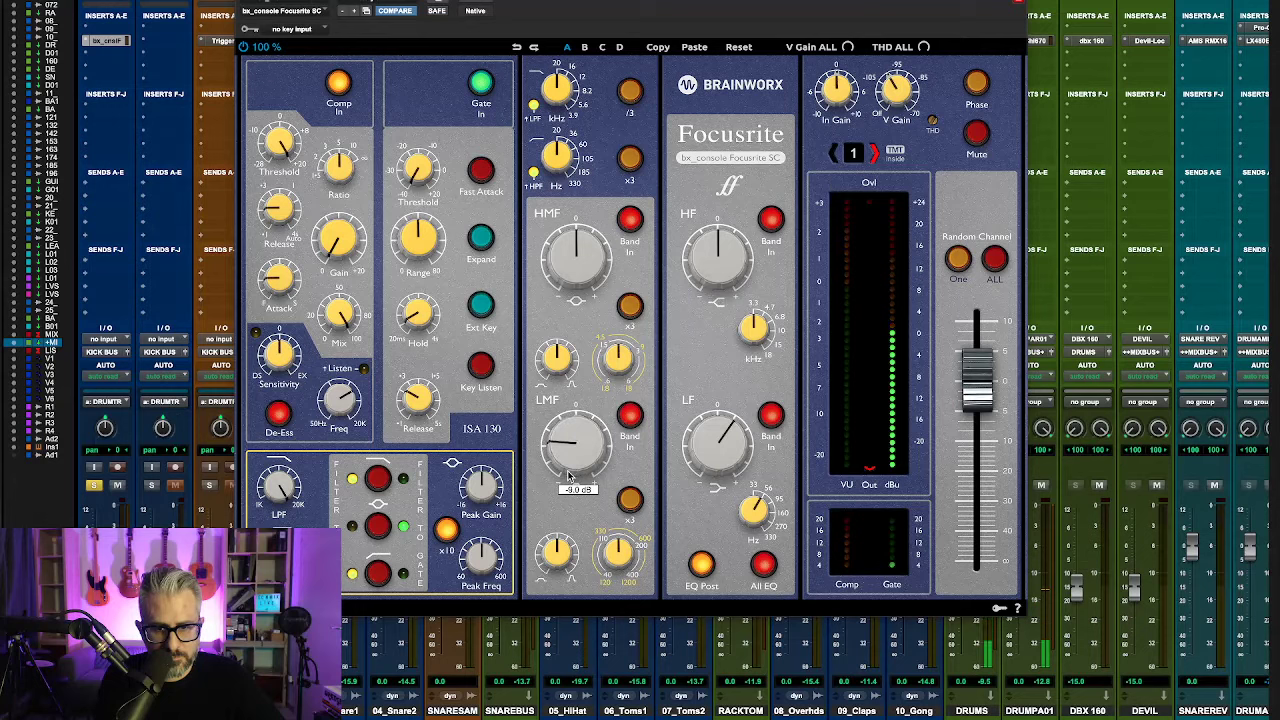
left_click(632, 504)
mouse_move(620, 556)
left_mouse_down()
mouse_move(619, 570)
mouse_move(622, 545)
left_mouse_up()
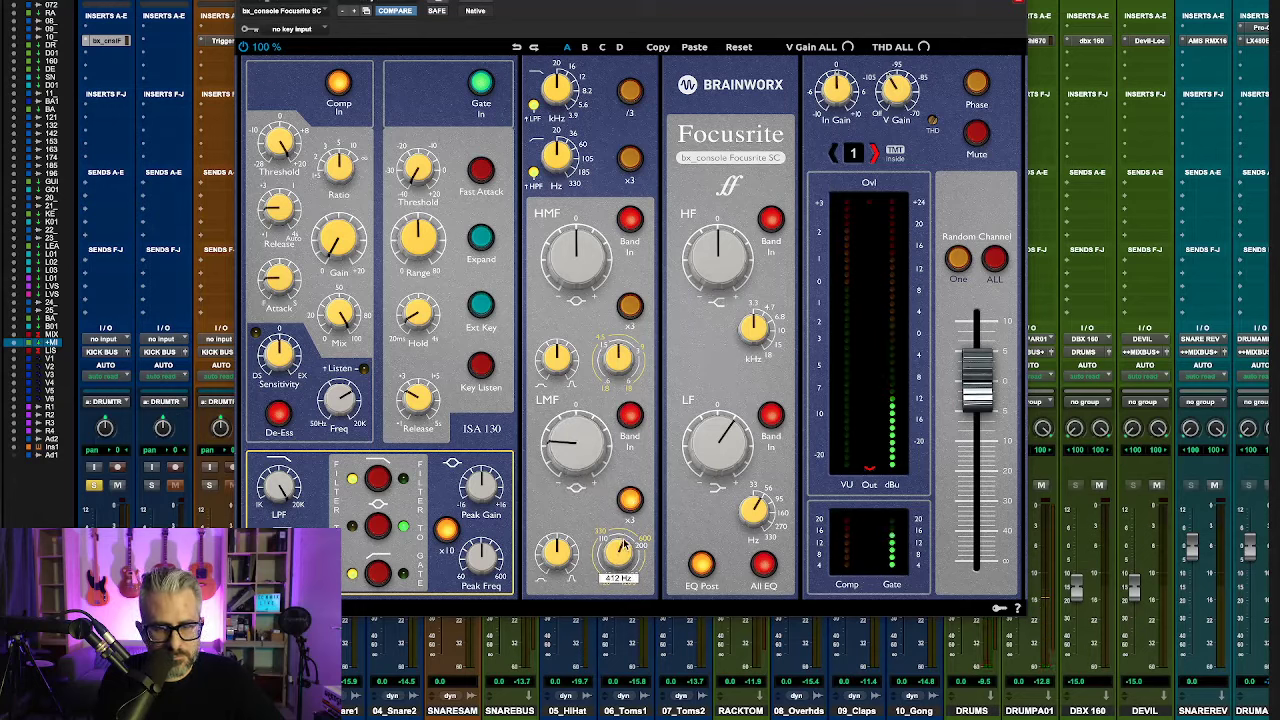
left_click_drag(573, 445, 571, 460)
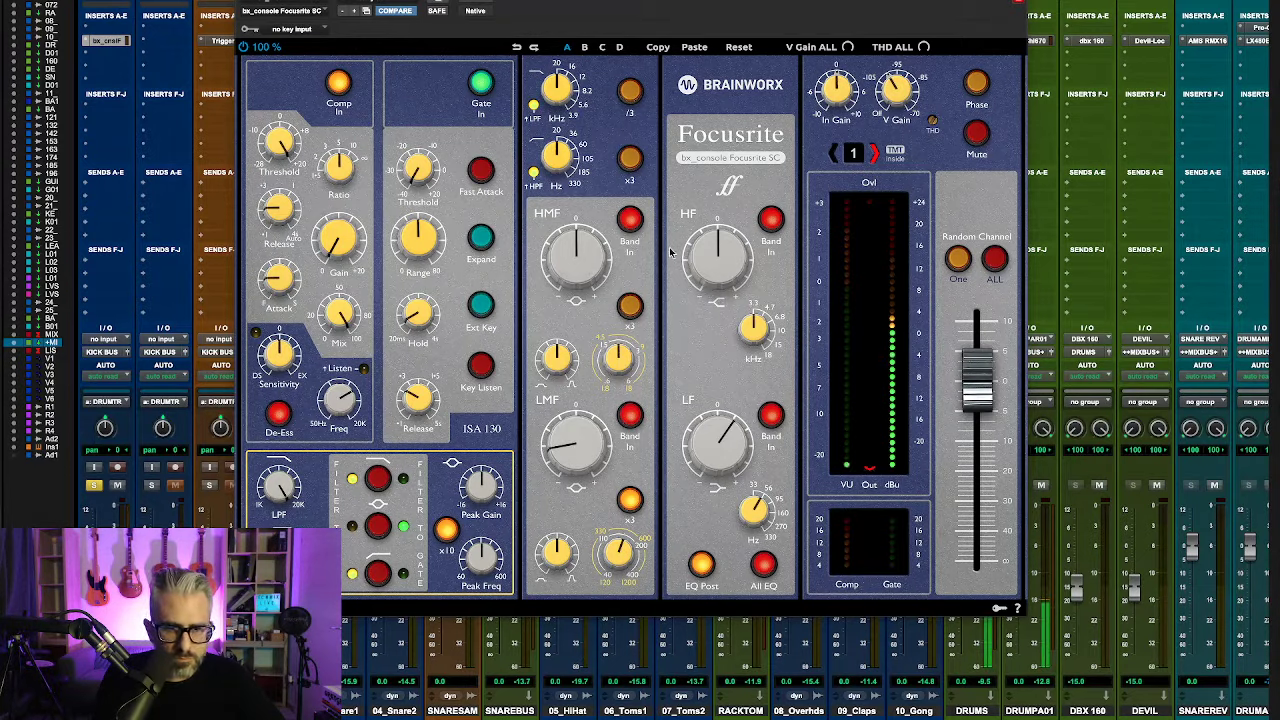
Step: Lower the kick channel strip's compressor threshold and raise the compressor gain
left_click_drag(288, 158, 284, 180)
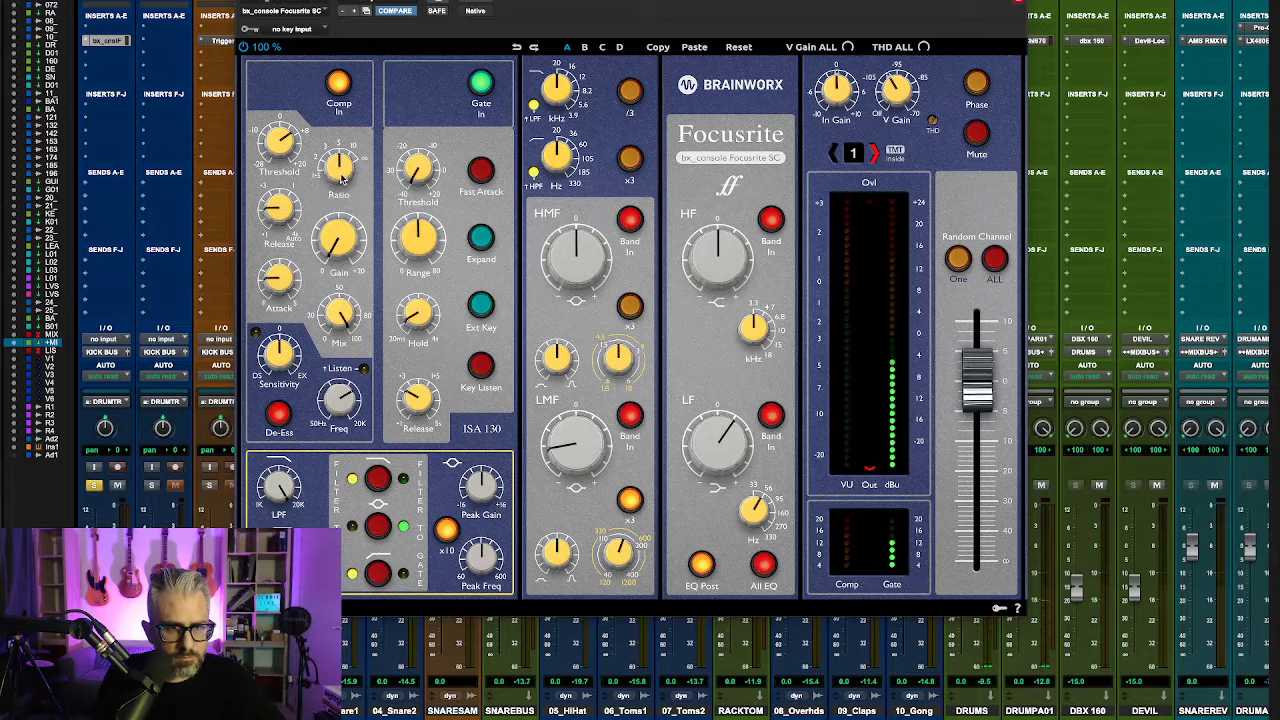
left_click_drag(343, 243, 344, 223)
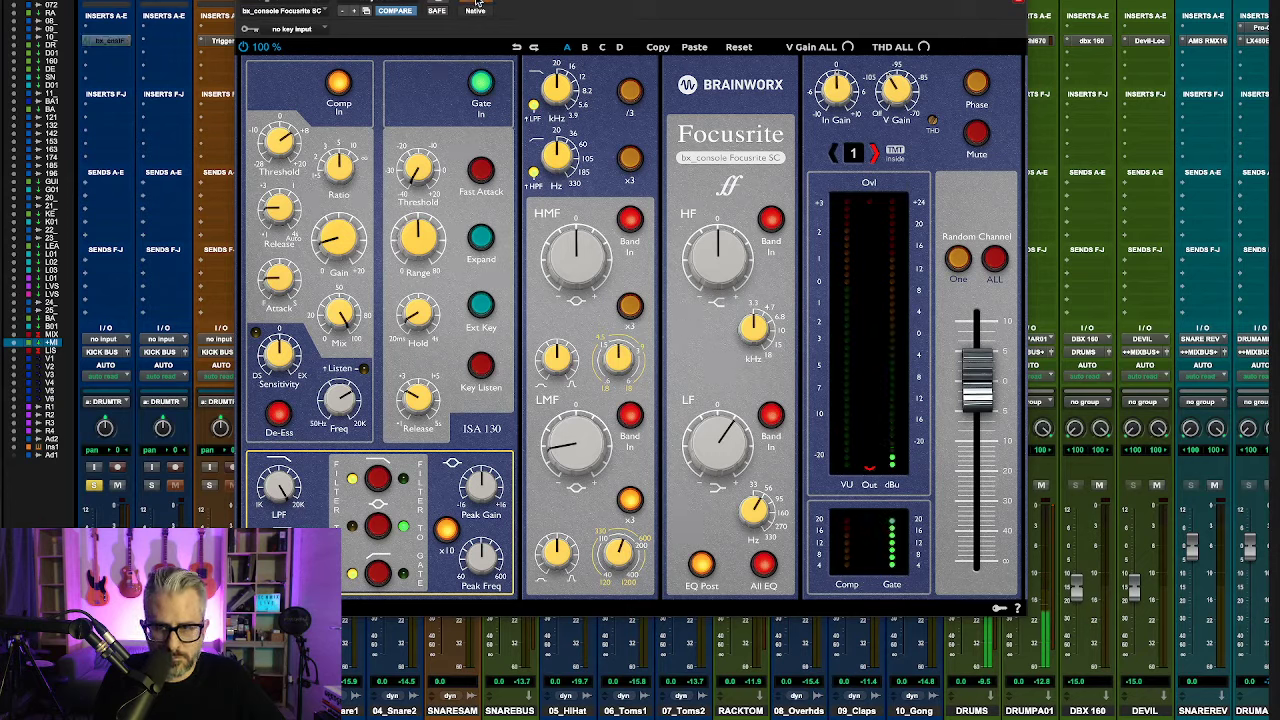
Step: Boost the kick's HF band, compare the channel strip bypassed and active, and close the plug-in
left_click_drag(716, 256, 713, 255)
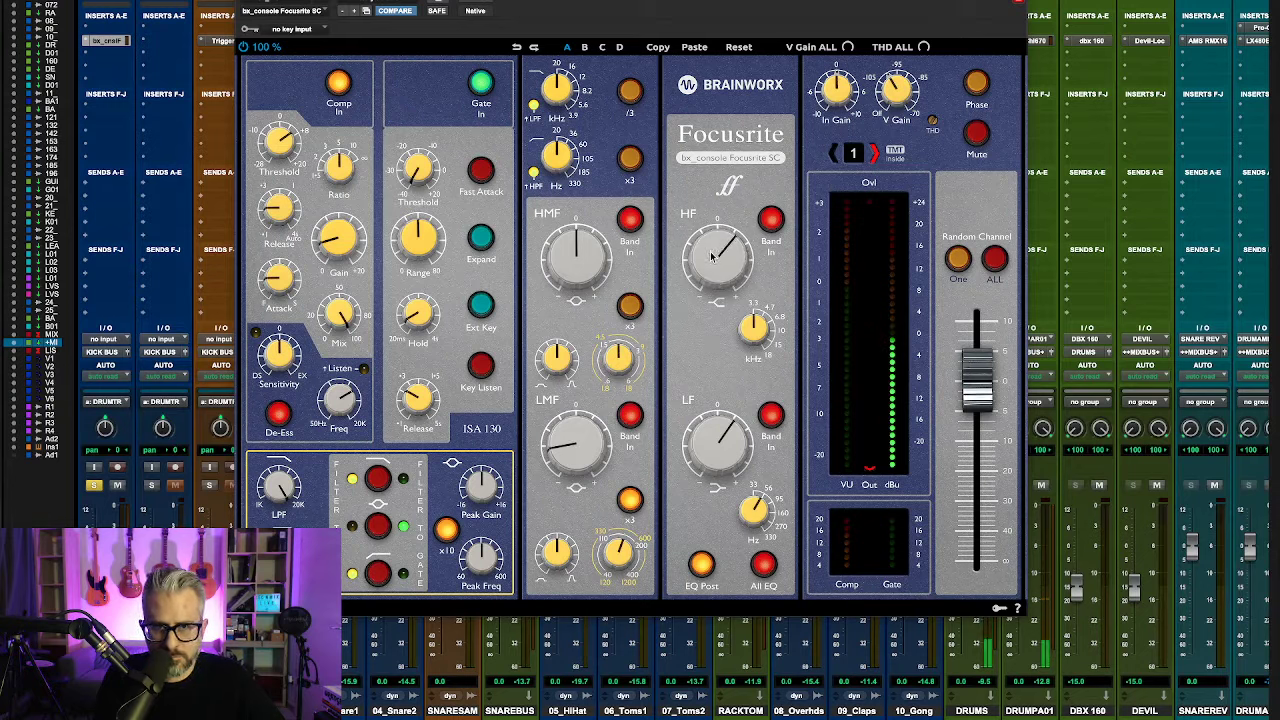
left_click(487, 4)
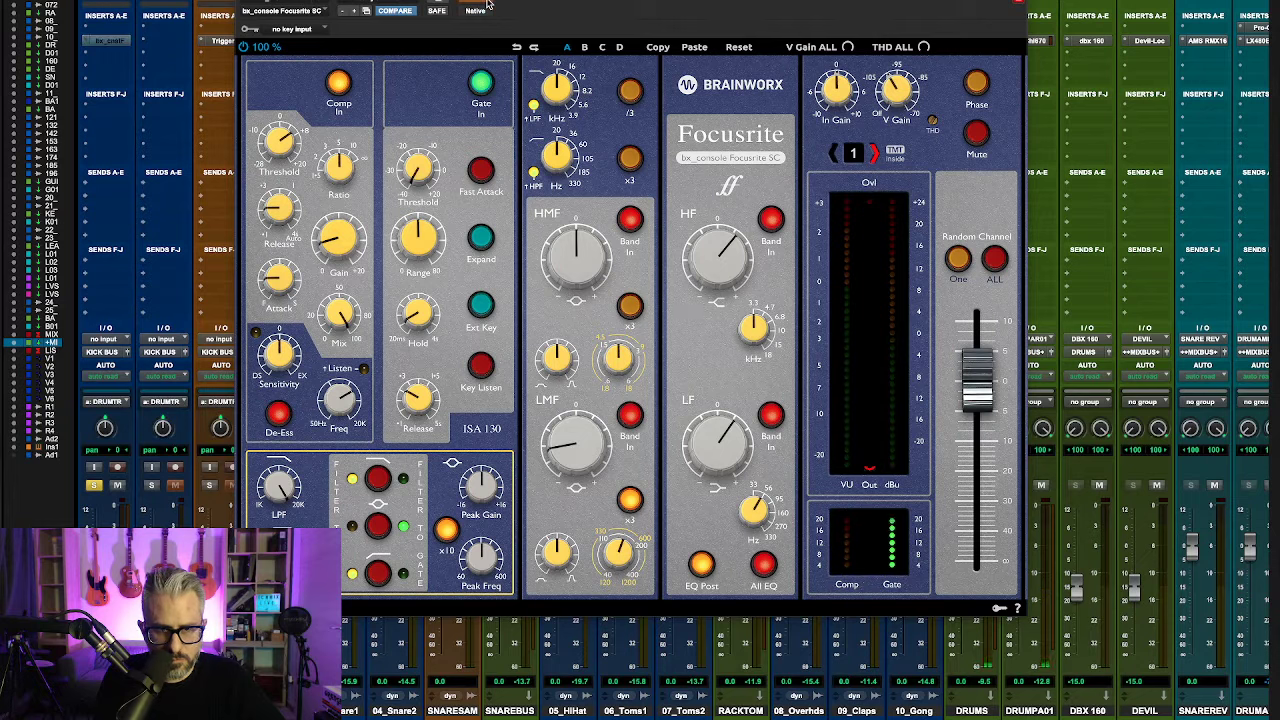
left_click(487, 4)
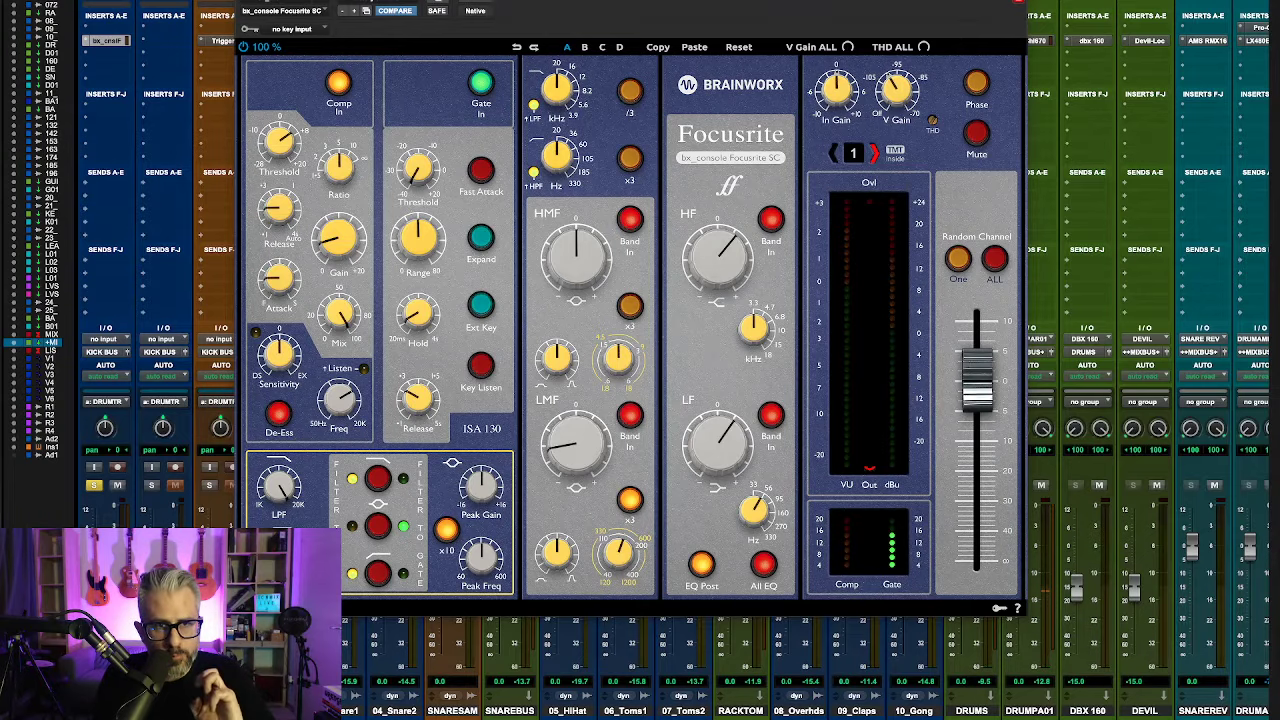
left_click(243, 1)
Step: Inspect the SSLChannel plug-in on the KICK BUS and the Focusrite channel strip on 01_Kick1, closing each one
left_click(282, 41)
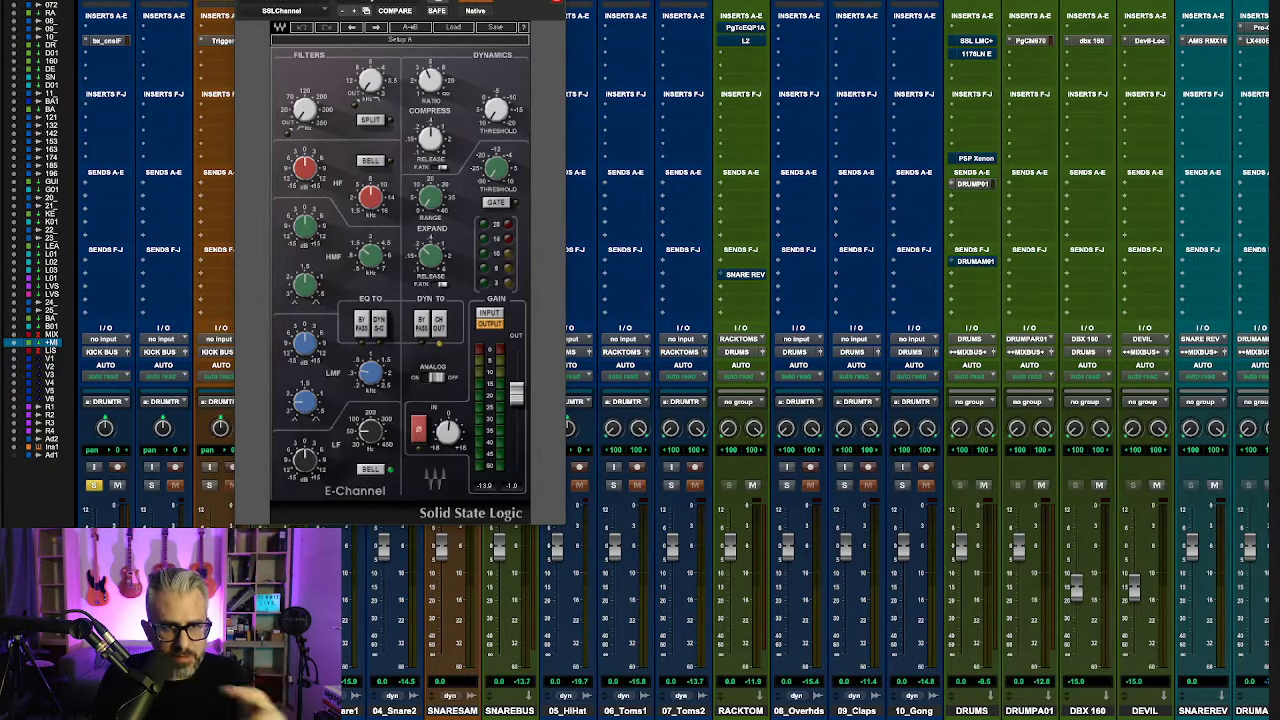
left_click(242, 1)
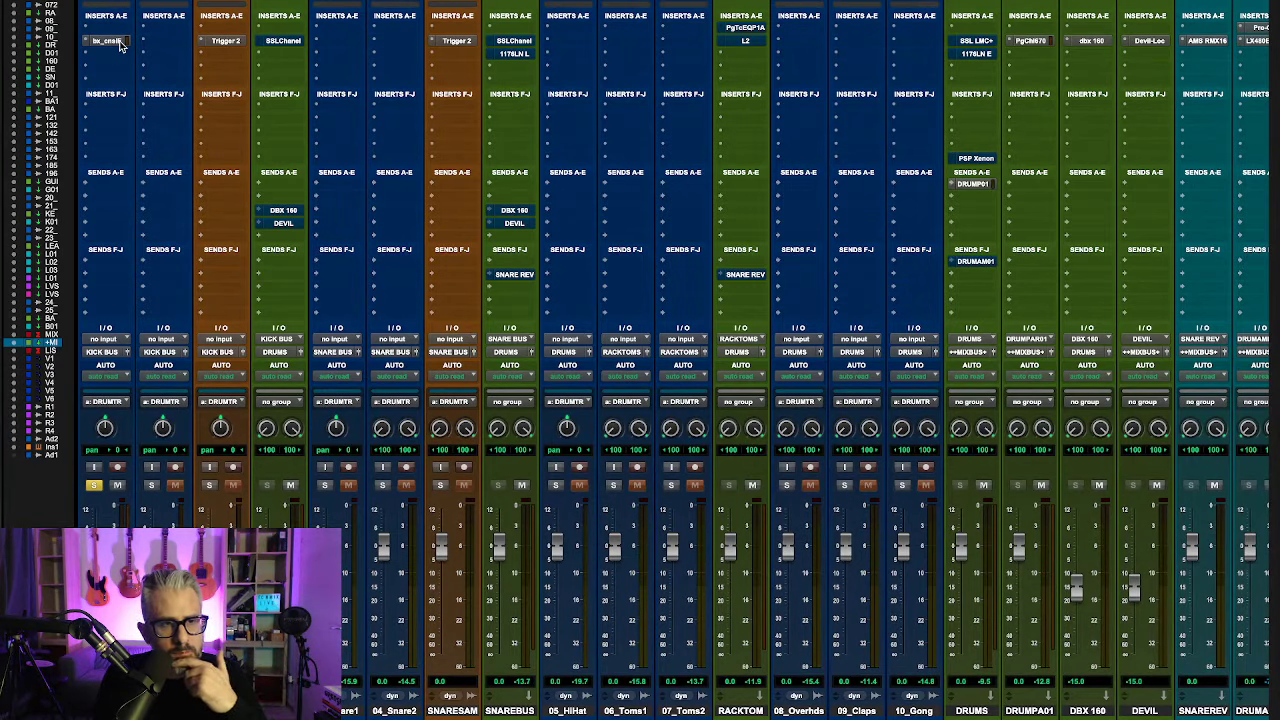
left_click(120, 42)
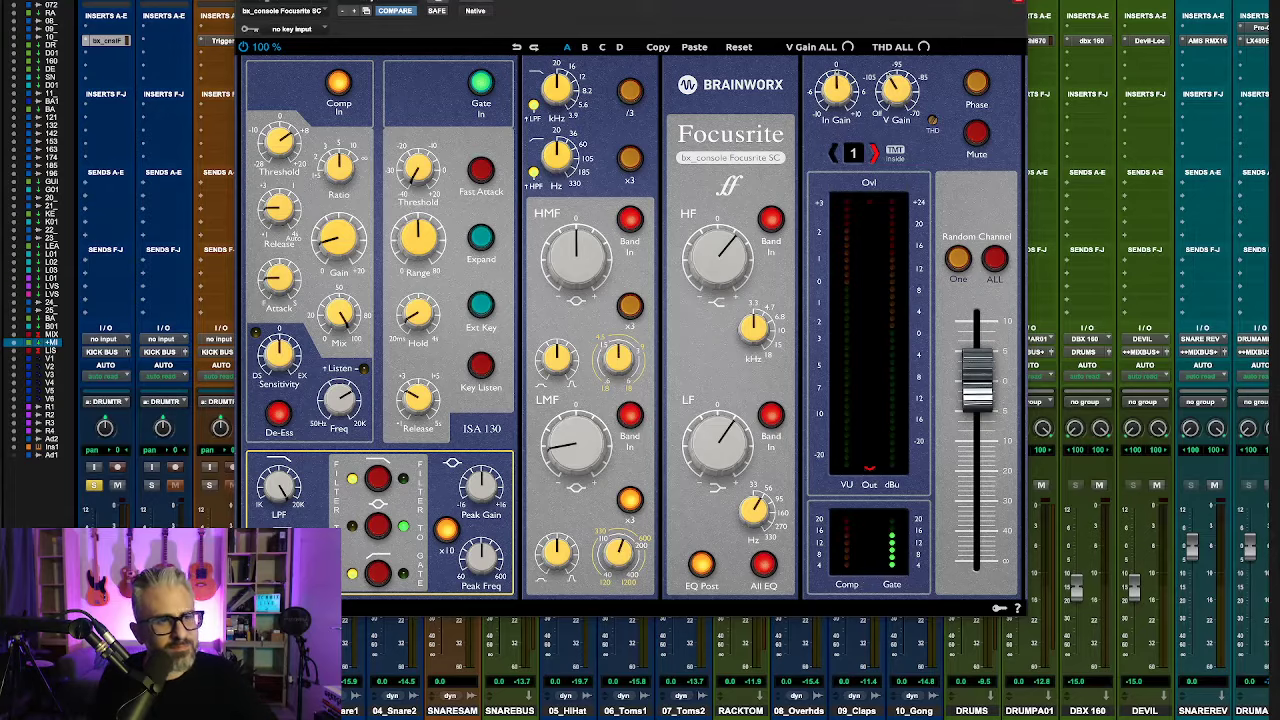
key("super+w")
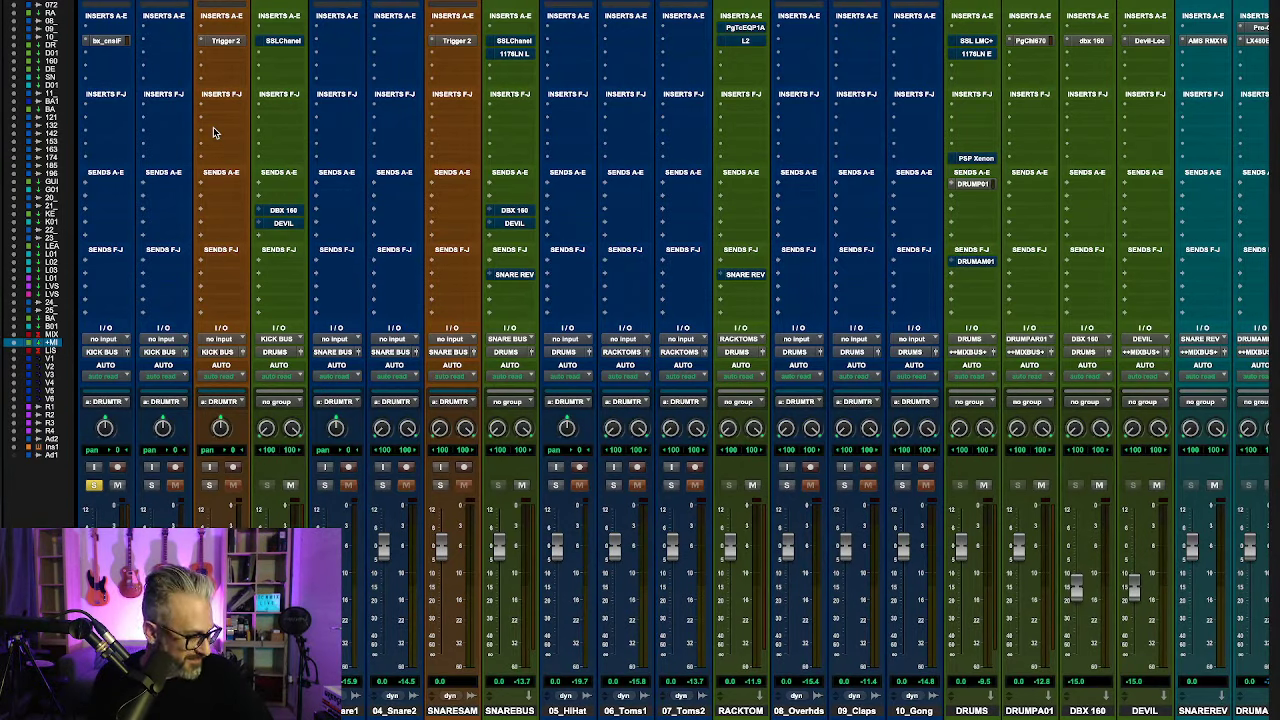
Step: Copy the 01_Kick1-01 clip onto the KICK SAMPLE track in the Edit window
key("super+Tab")
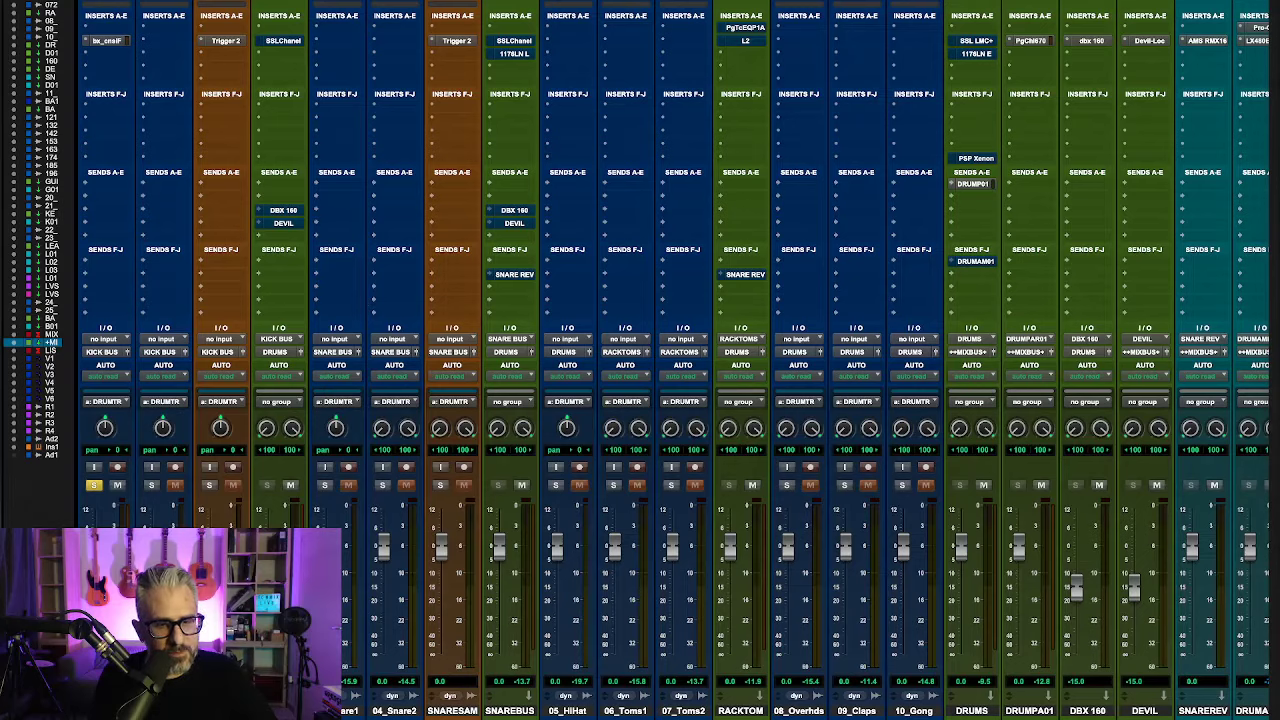
left_click(234, 486)
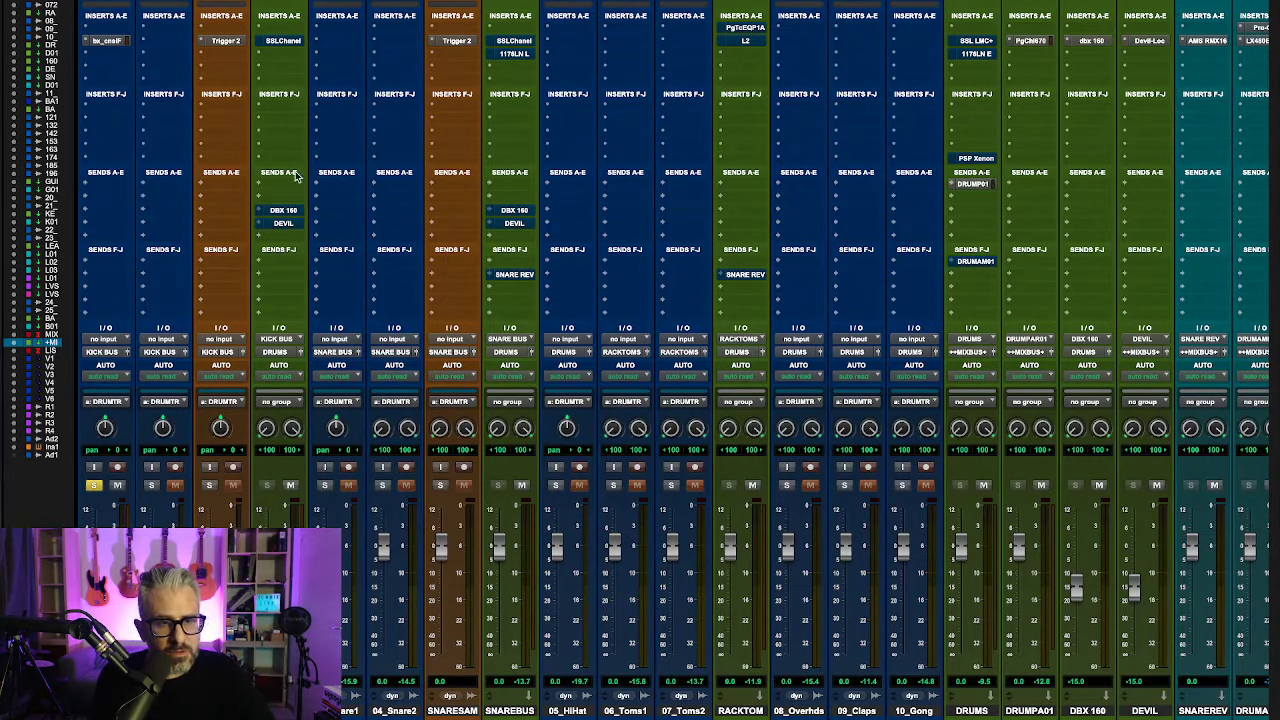
key("super+equal")
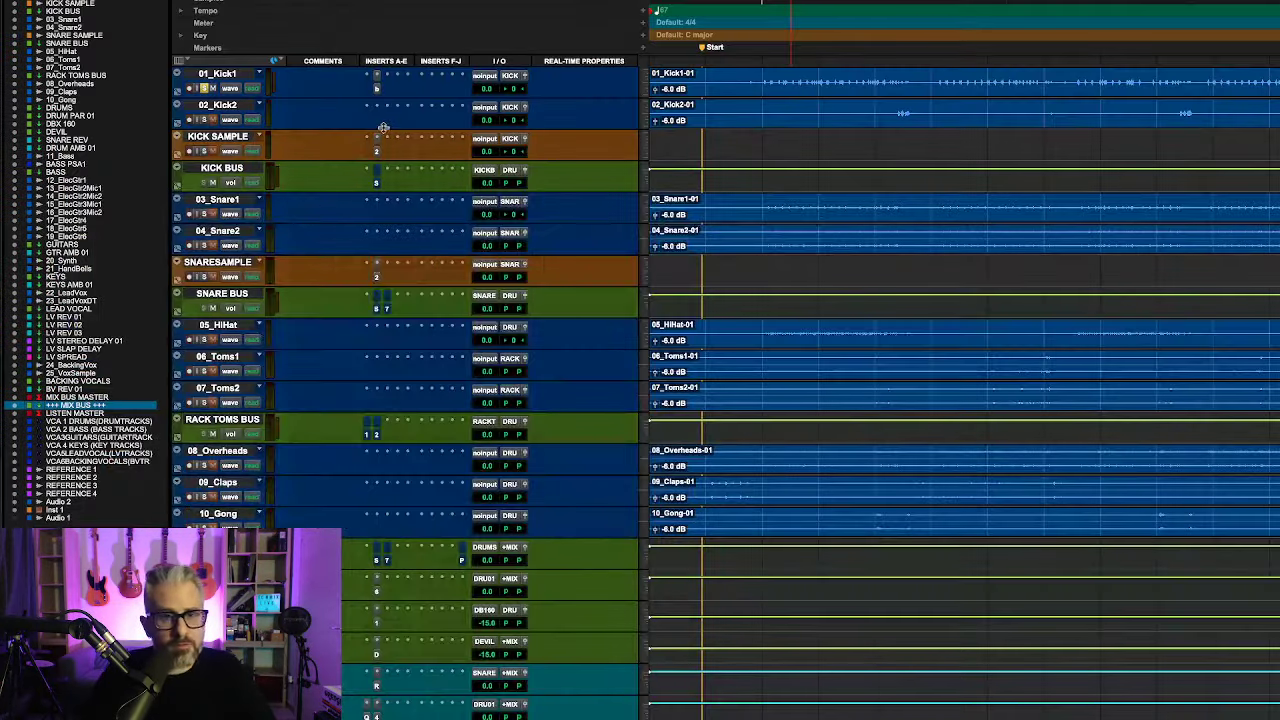
left_click(220, 140)
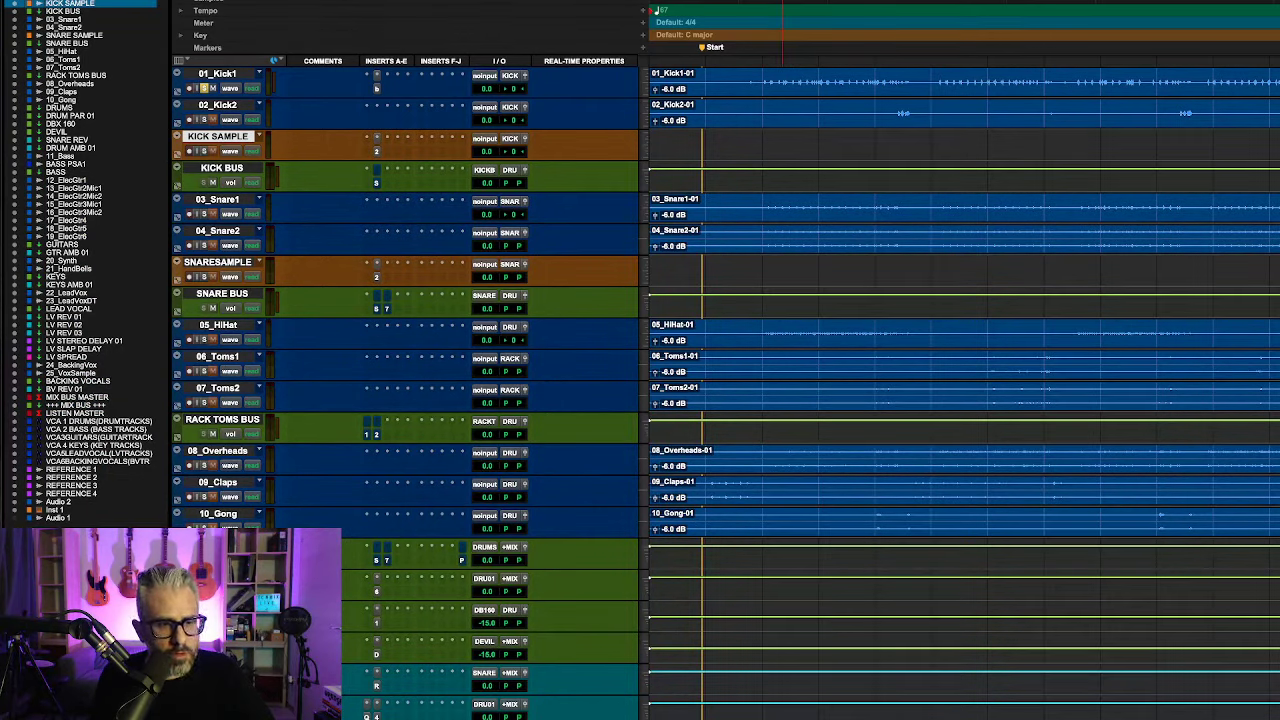
left_click(795, 92)
left_click_drag(800, 87, 789, 149)
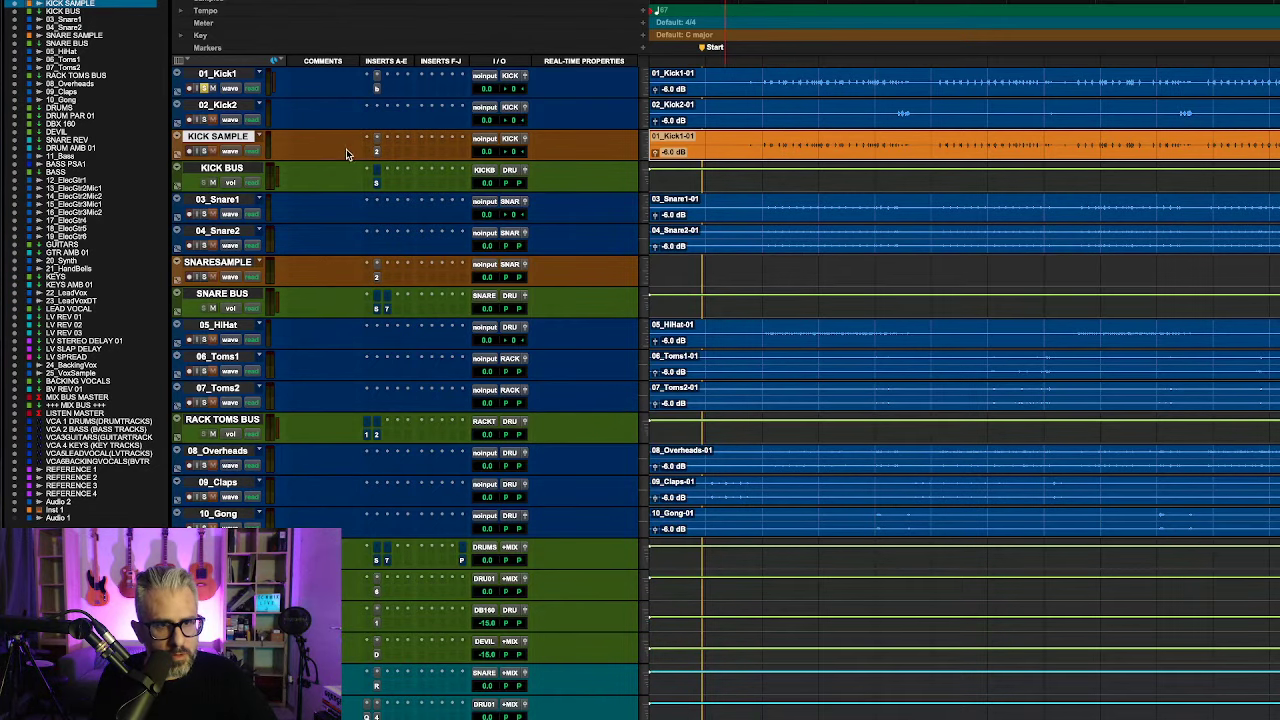
Step: Open Trigger 2 on the KICK SAMPLE track and browse to the Raw Microphone TCI folder in Cult Drums Stacked with Audition on
left_click(376, 152)
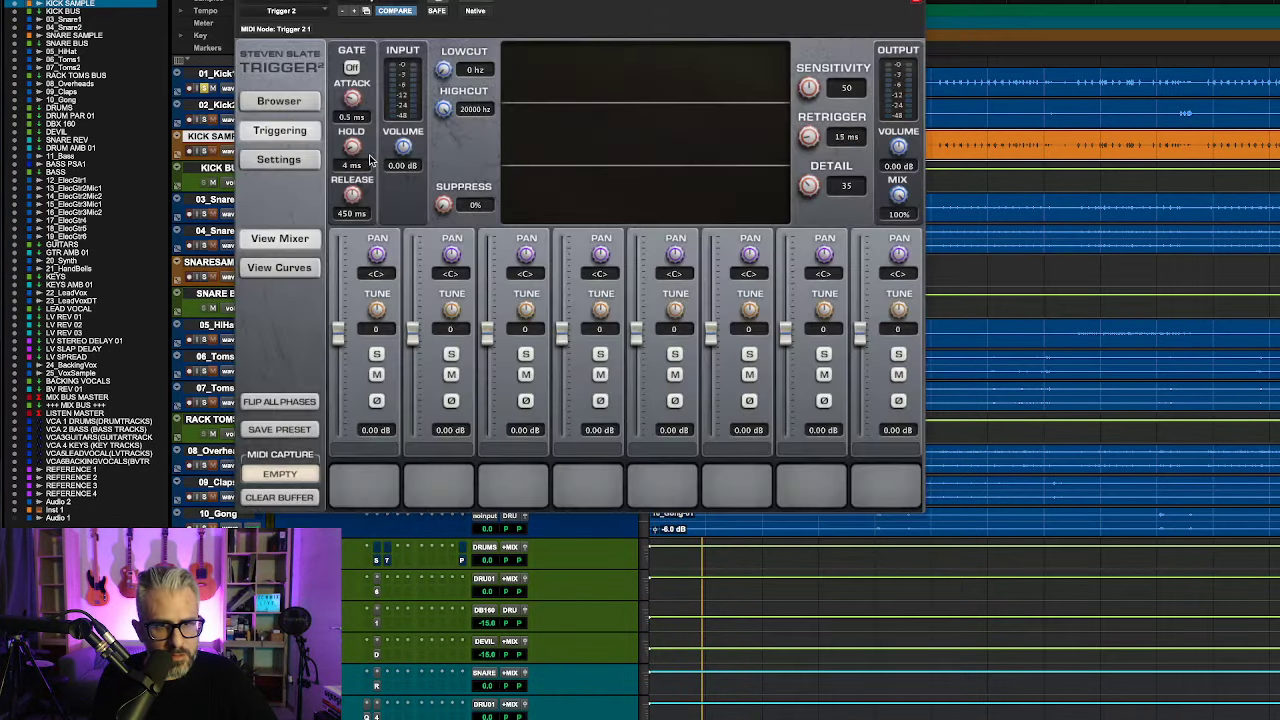
left_click(280, 102)
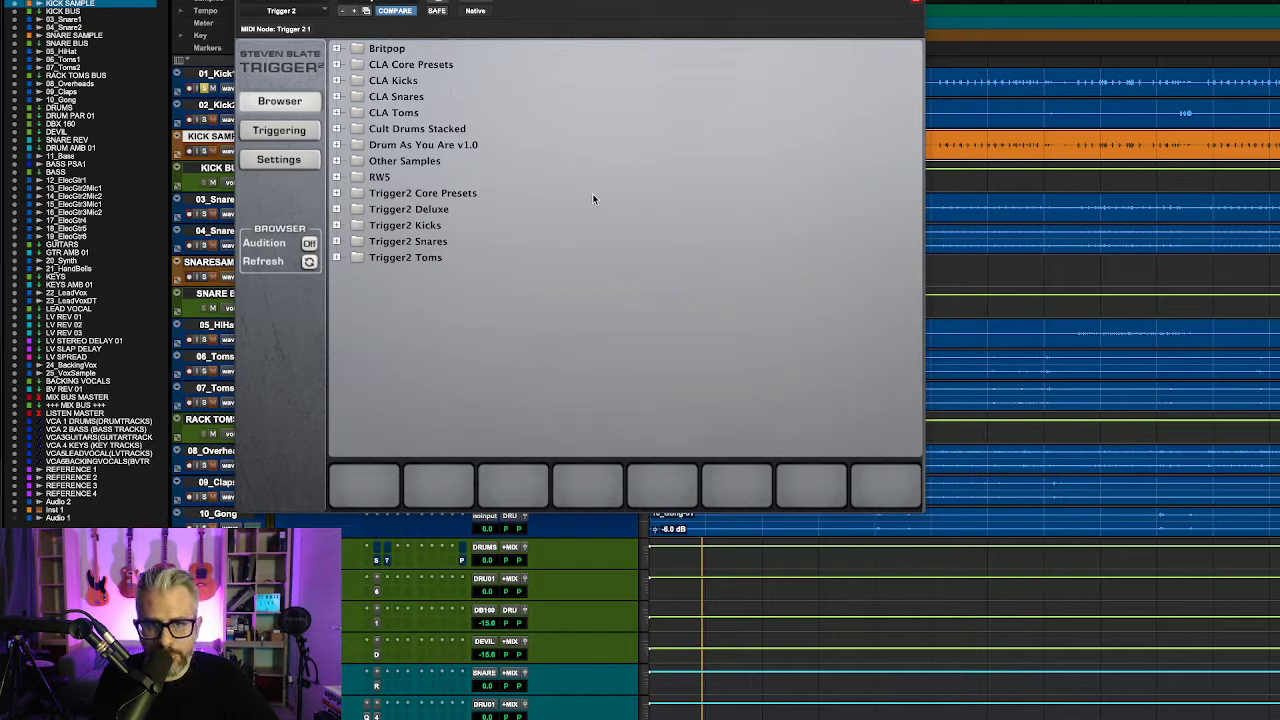
left_click(337, 129)
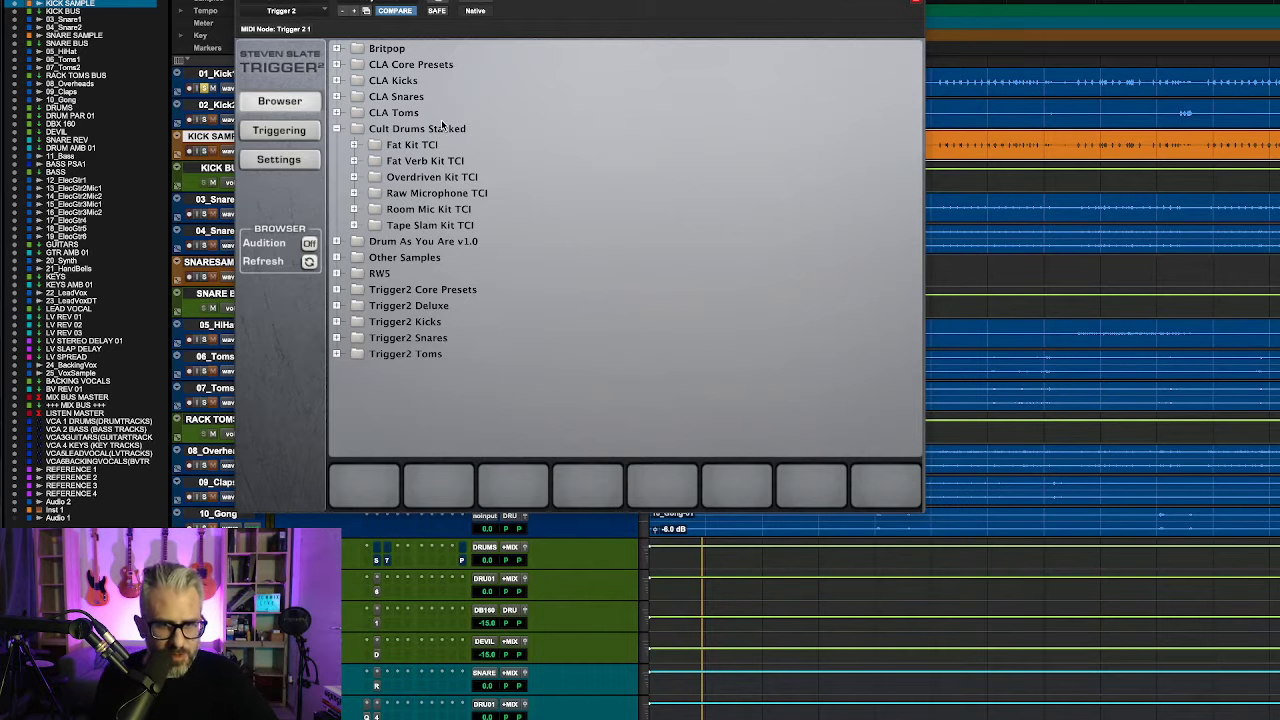
left_click(353, 193)
scroll(452, 262, "down", 3)
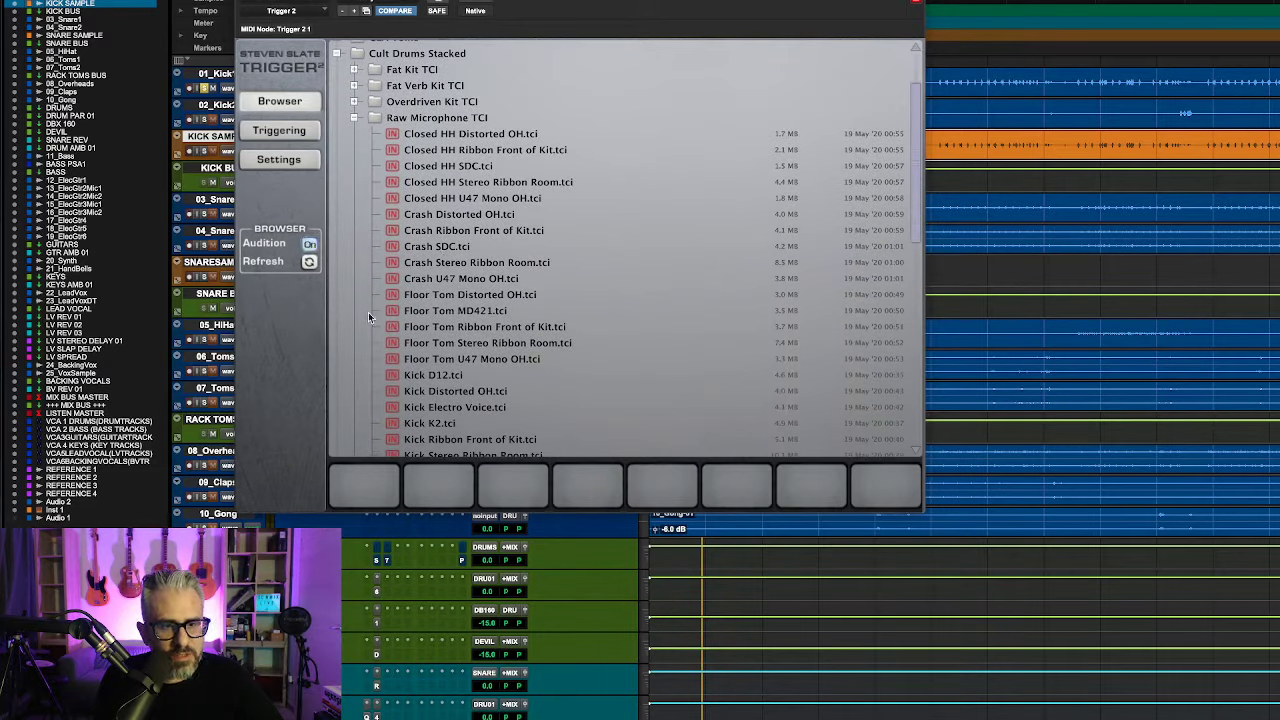
Step: Audition the kick samples in the Raw Microphone TCI folder, from Kick D12 through Kick U47 Mono OH
left_click(445, 390)
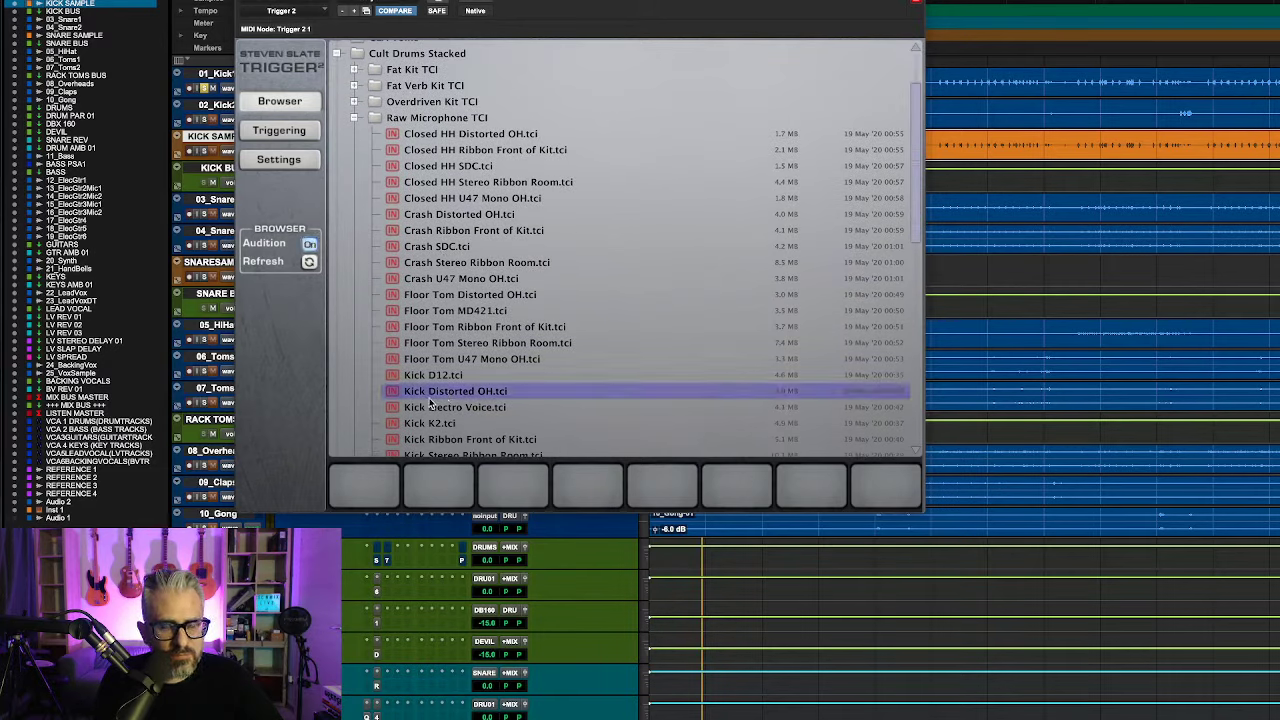
left_click(428, 408)
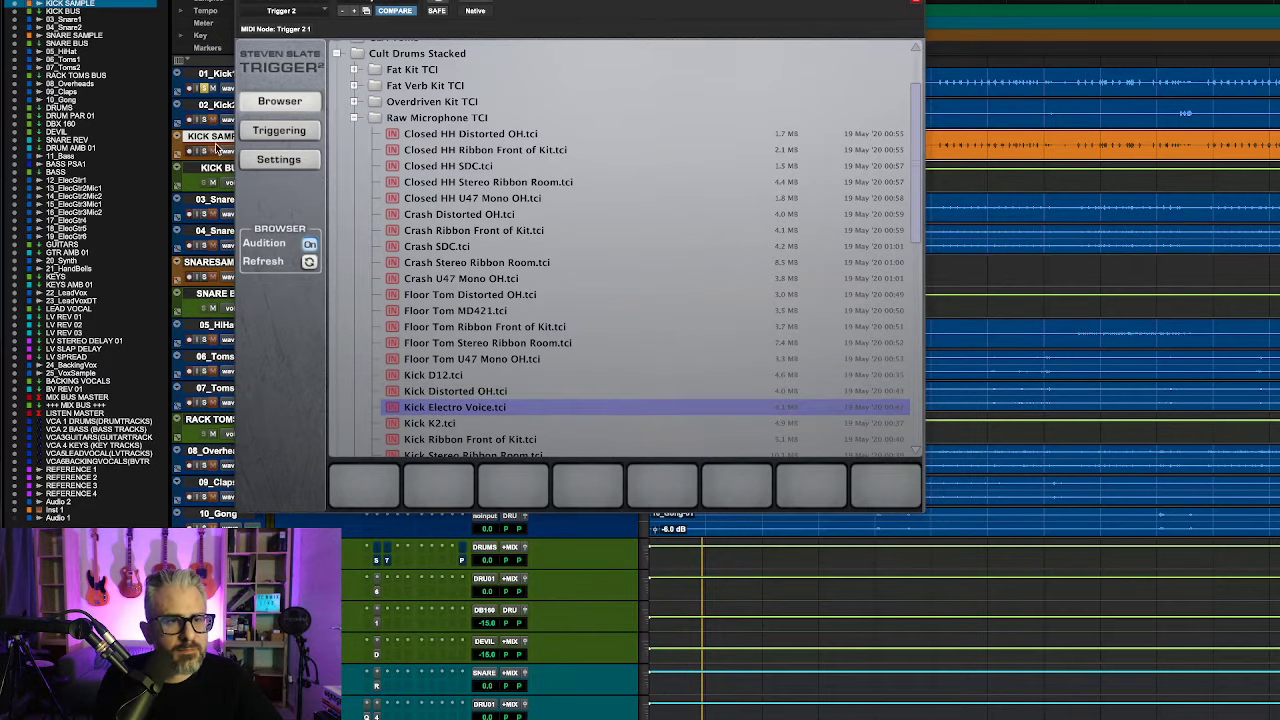
left_click(446, 396)
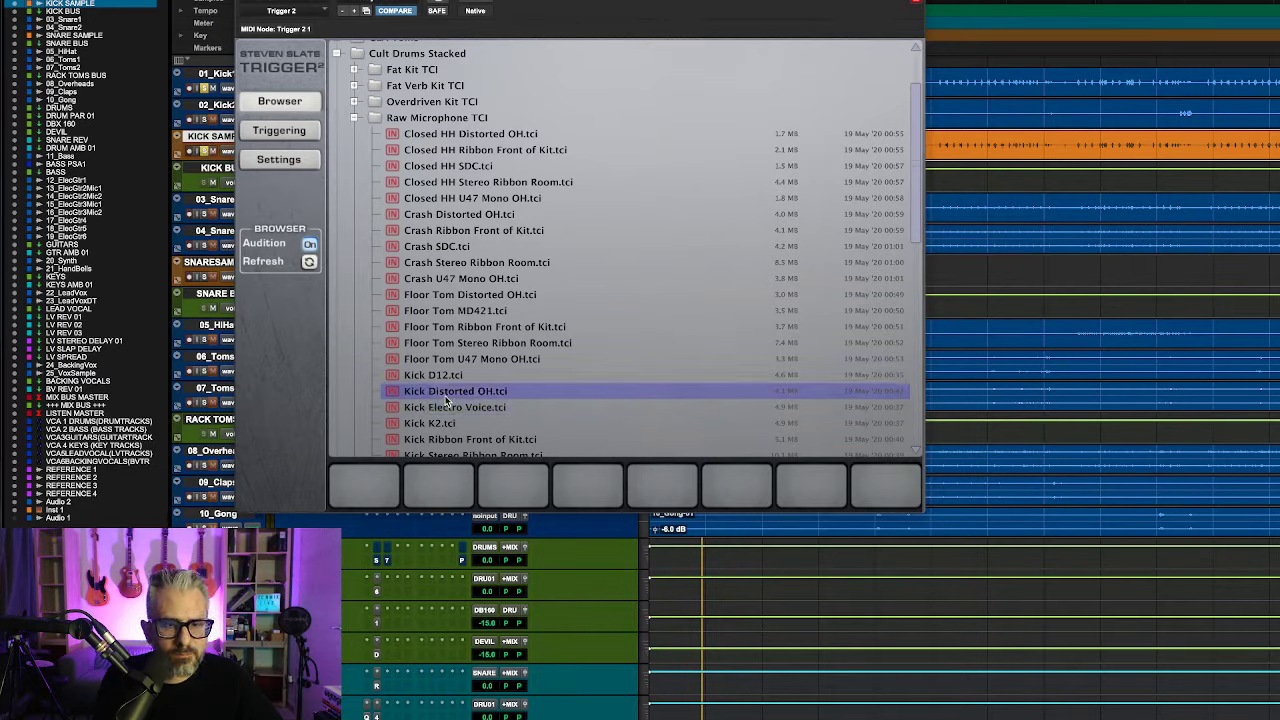
left_click(436, 408)
left_click(434, 421)
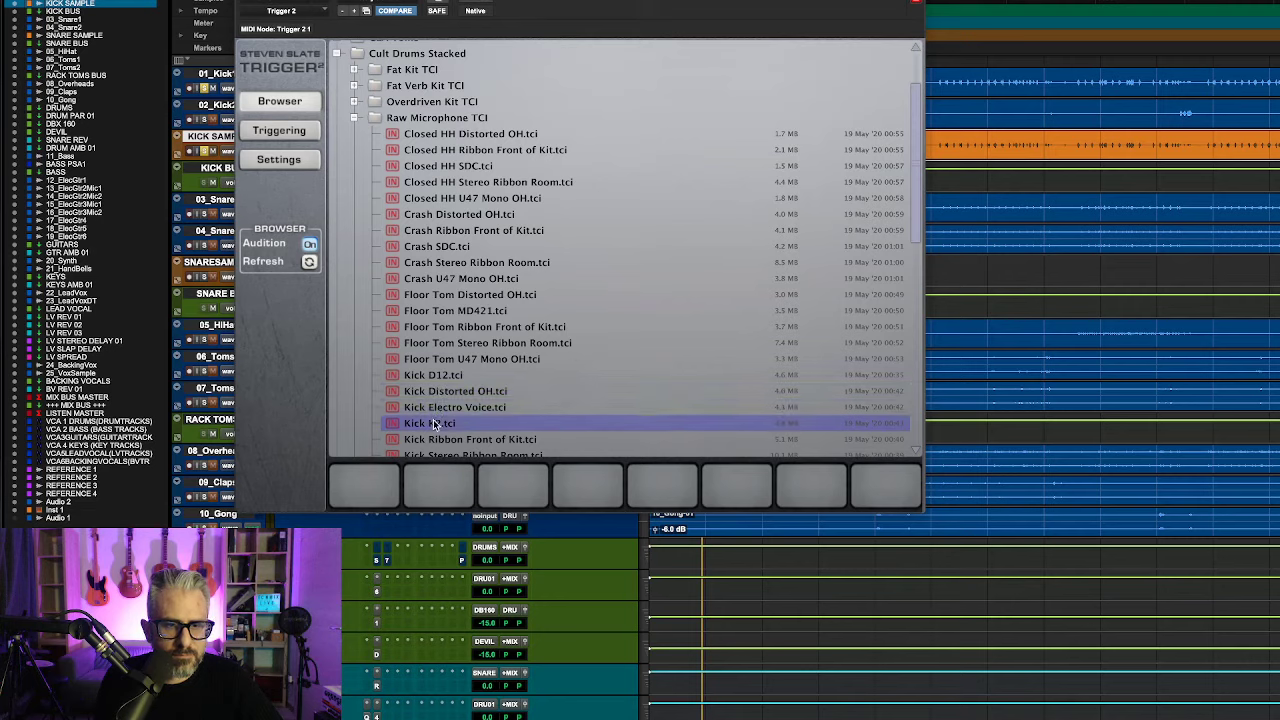
left_click(443, 378)
scroll(451, 390, "down", 2)
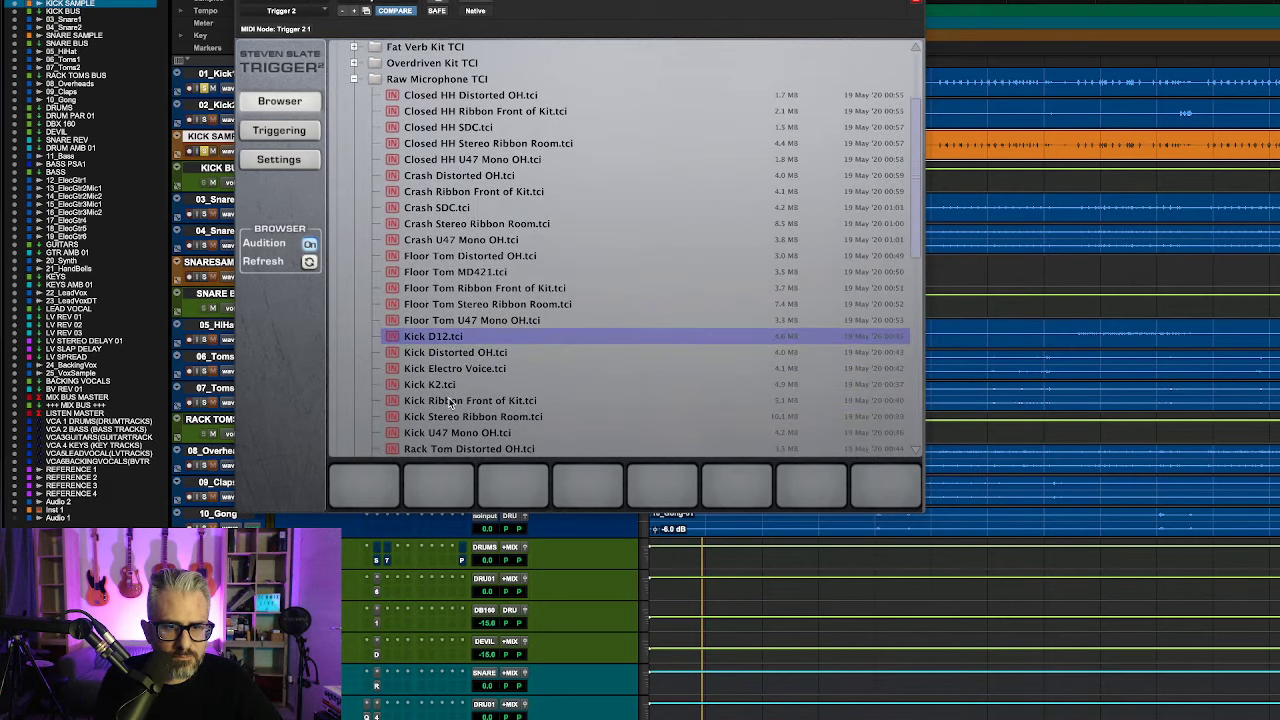
left_click(456, 400)
left_click(450, 417)
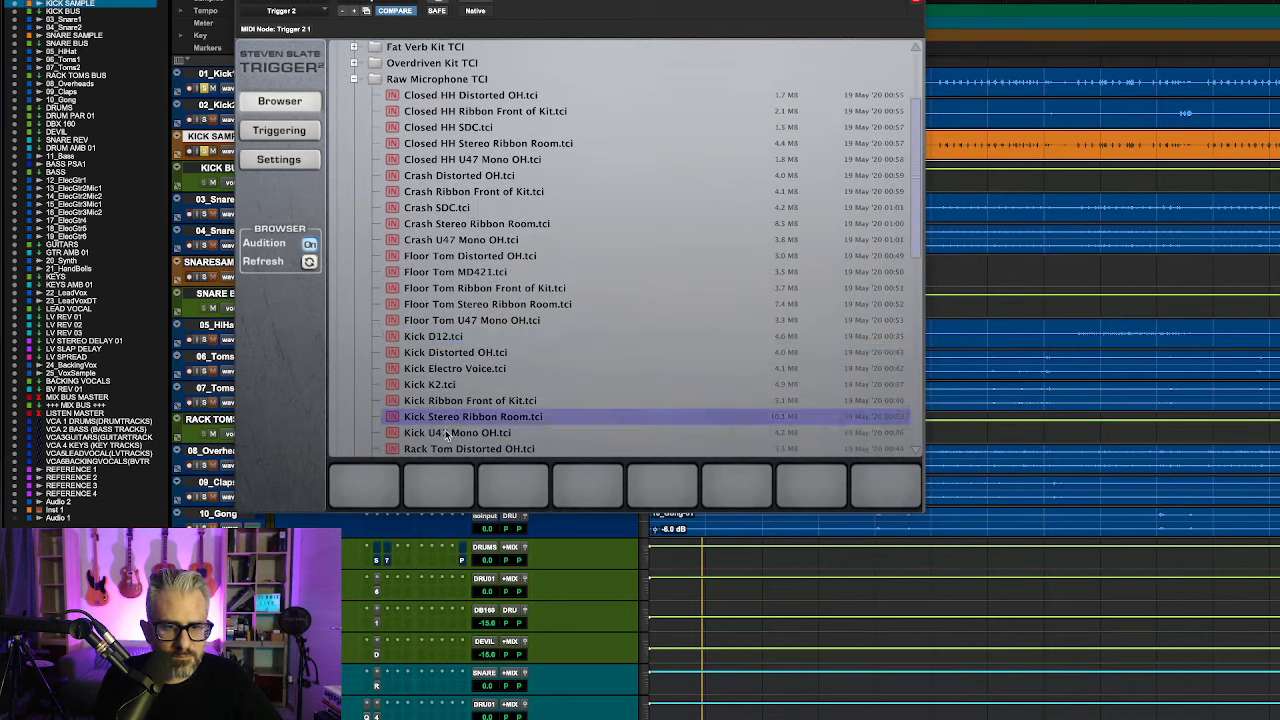
left_click(445, 433)
Step: Load Kick D12.tci into the first sample slot and set the triggering Detail to 12
left_click(440, 339)
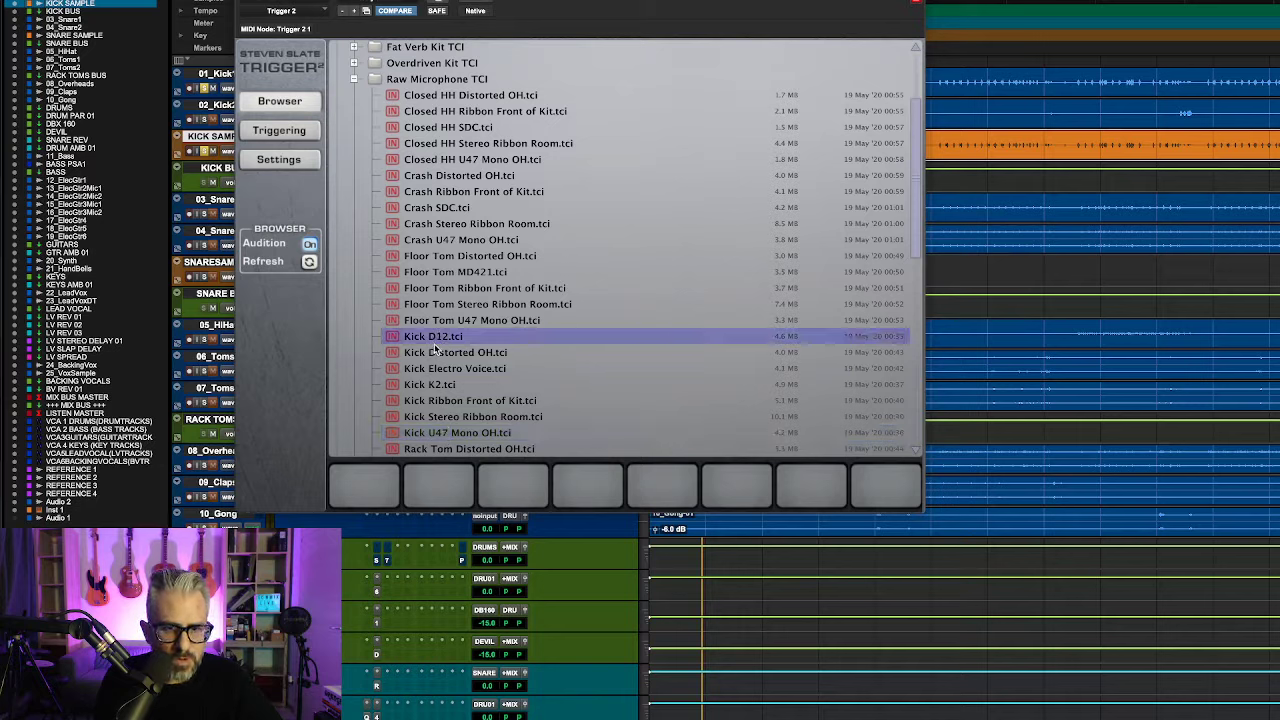
left_click_drag(442, 336, 364, 487)
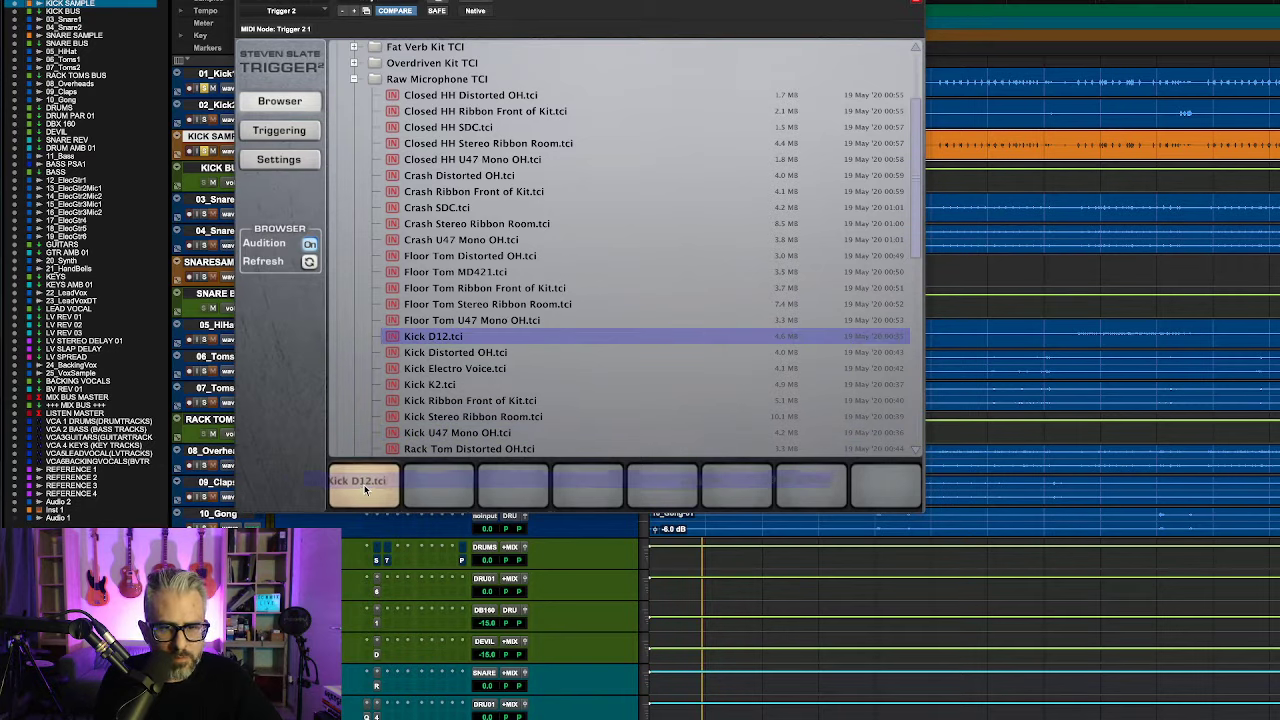
left_click(280, 131)
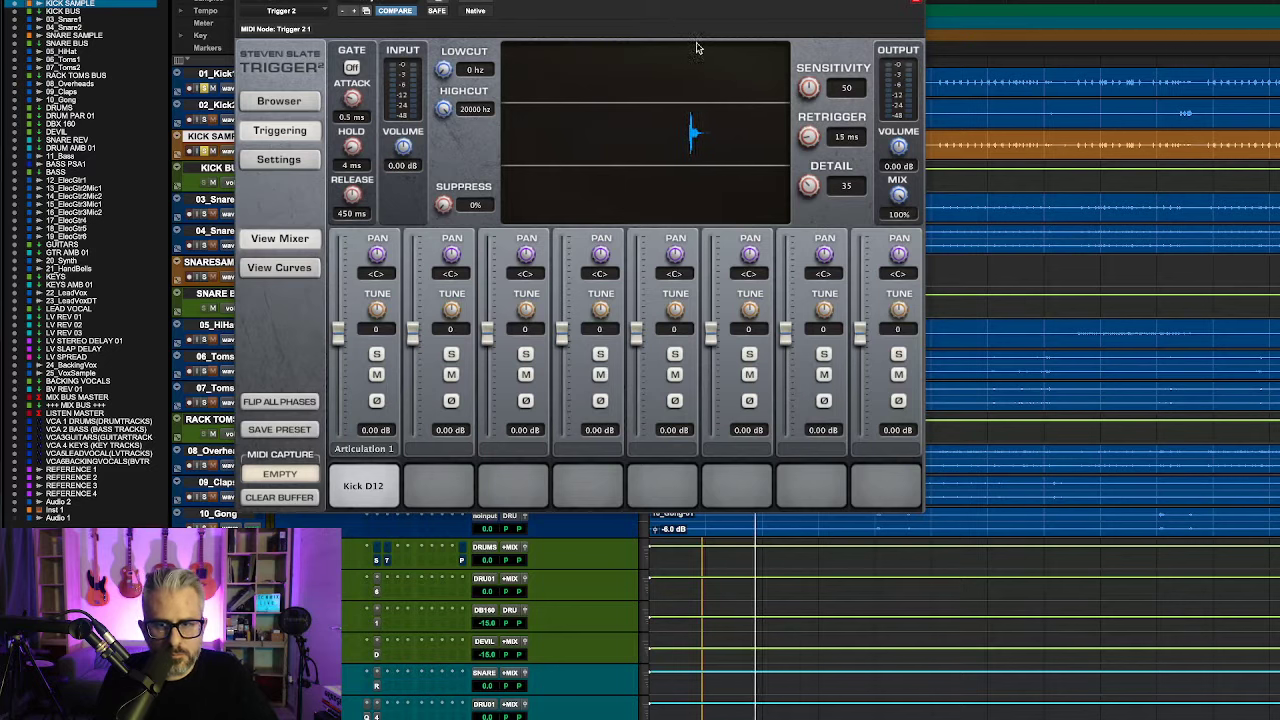
left_click_drag(808, 186, 805, 225)
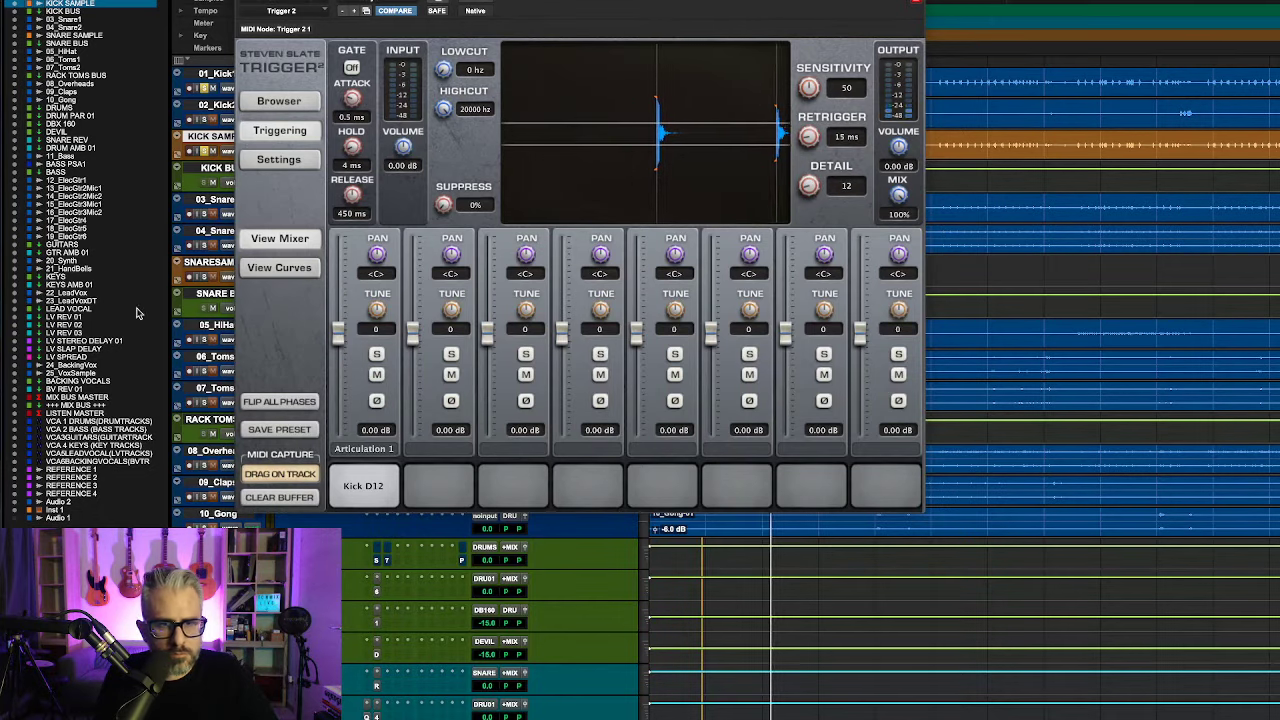
Step: Set both the minimum and maximum velocity range of the Kick D12 sample to 119 during playback, and close Trigger 2
left_click(277, 267)
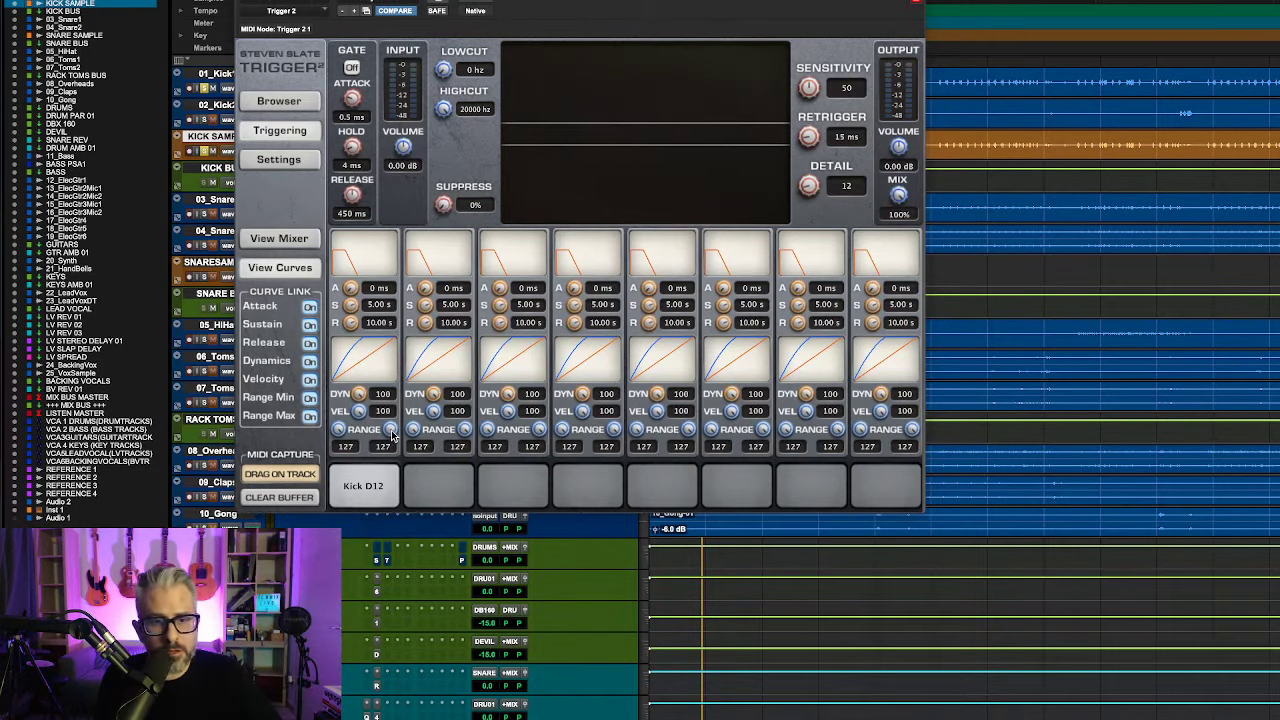
key("space")
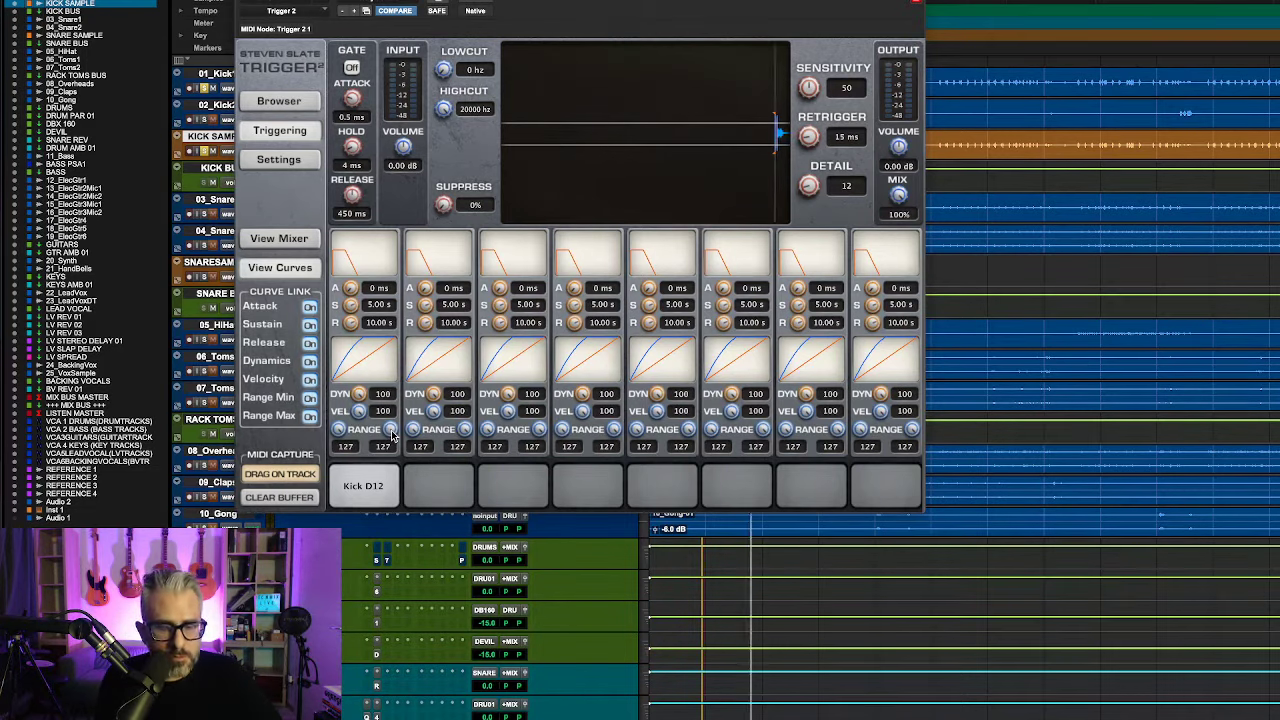
left_click_drag(391, 434, 383, 484)
left_click_drag(338, 431, 341, 397)
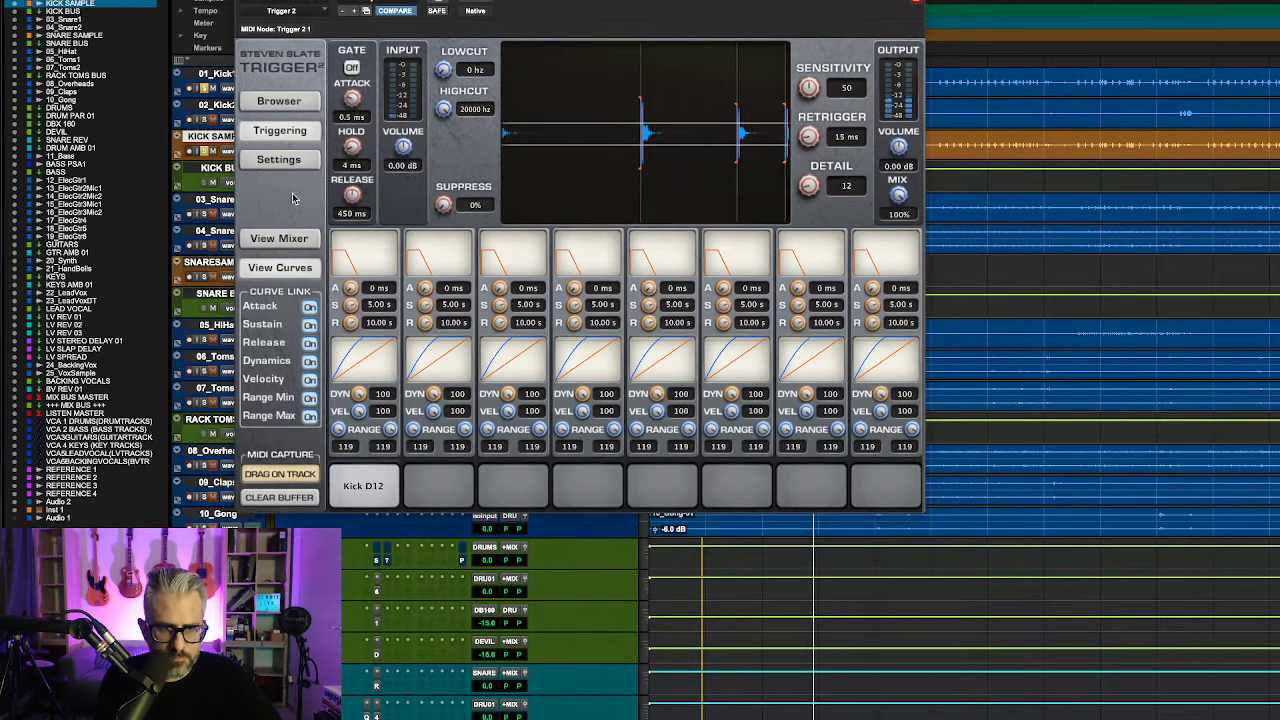
left_click(245, 1)
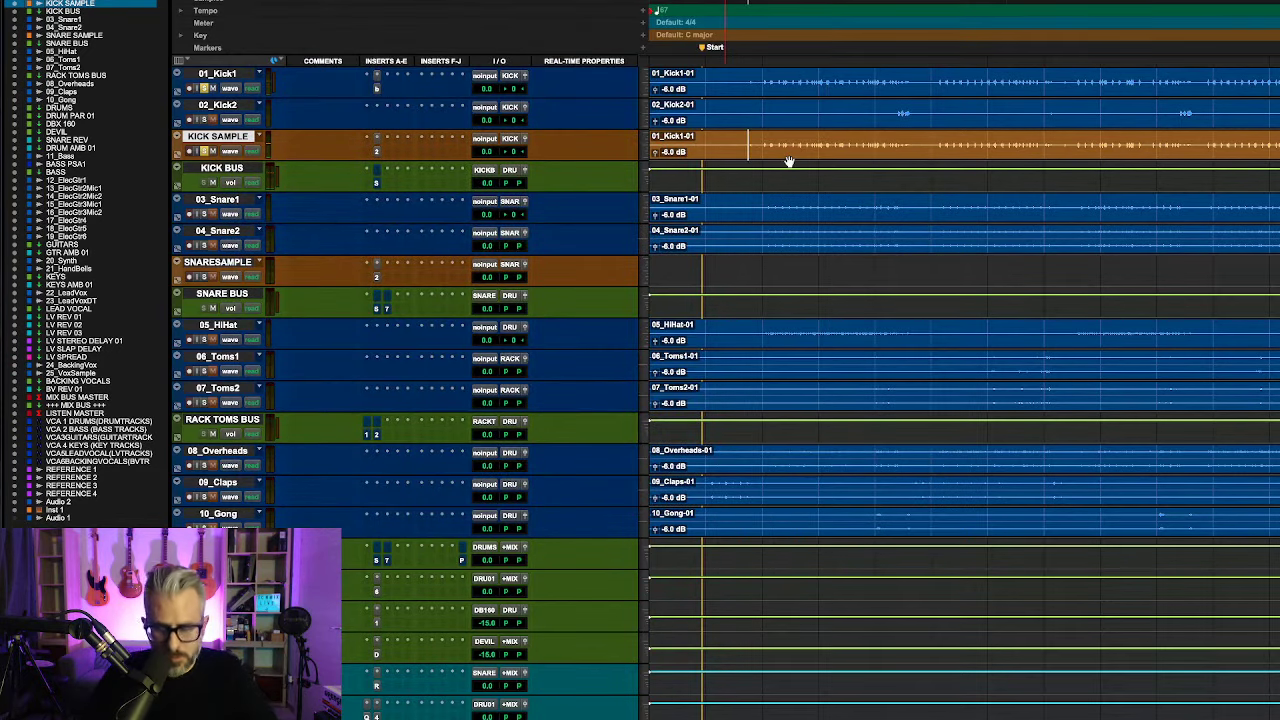
Step: Unmute the KICK BUS sends to DBX 160 and DEVIL in the Mix window
key("super+equal")
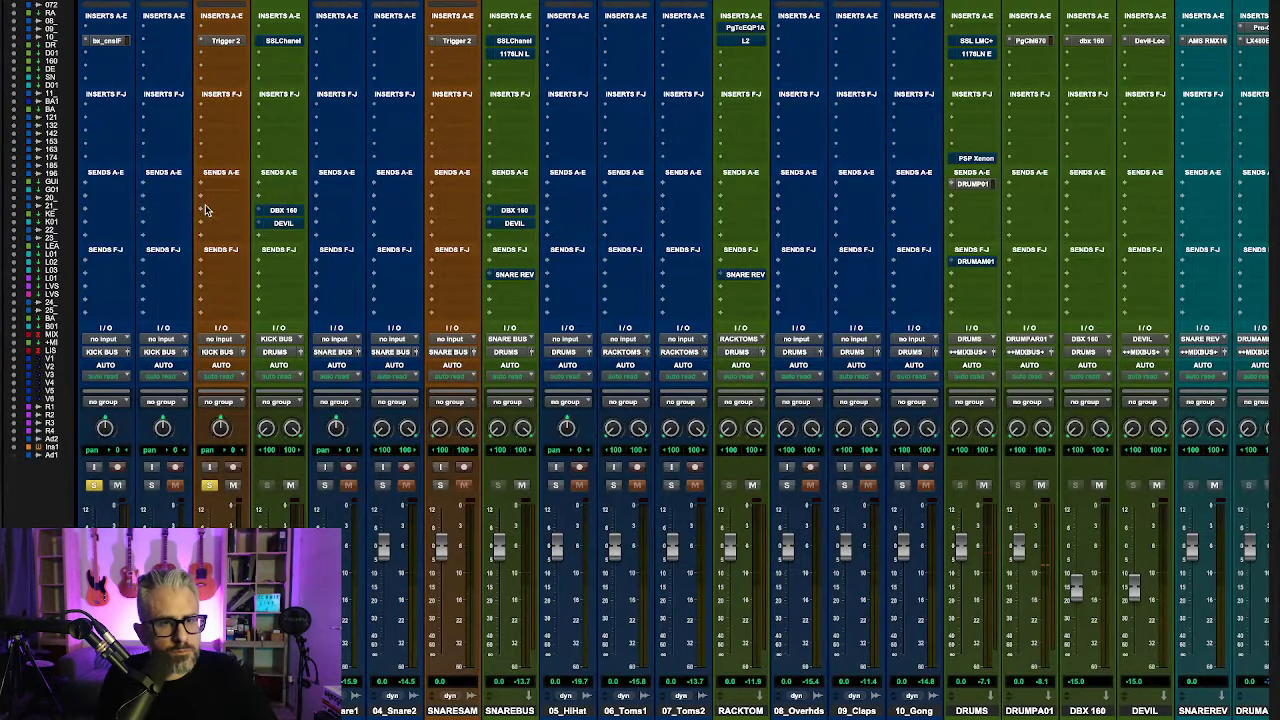
left_click(284, 210)
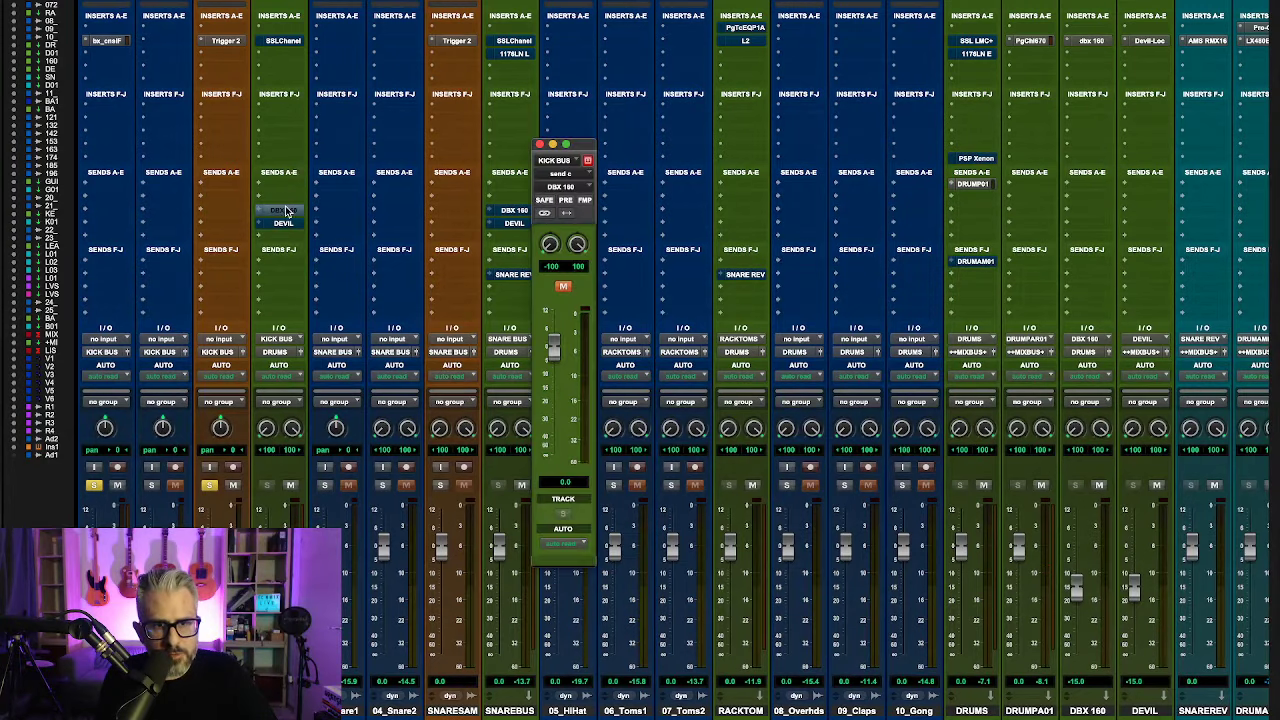
left_click(284, 209, "super")
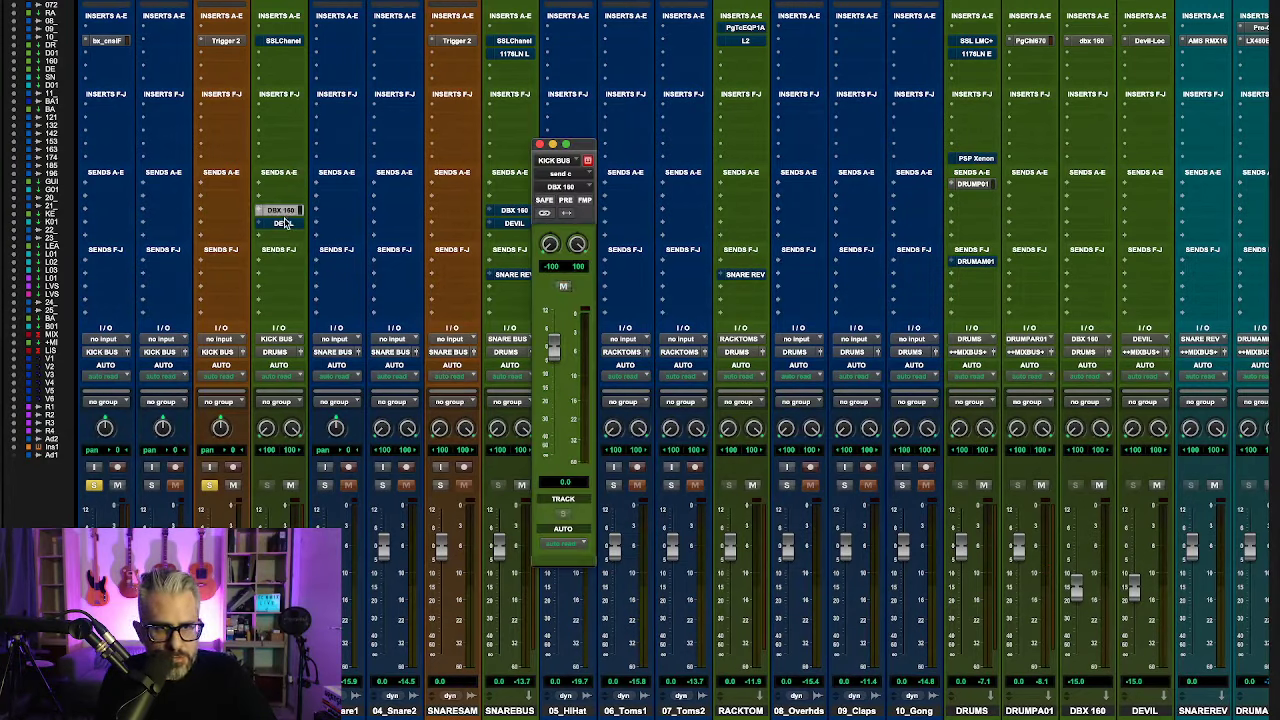
left_click(283, 223, "super")
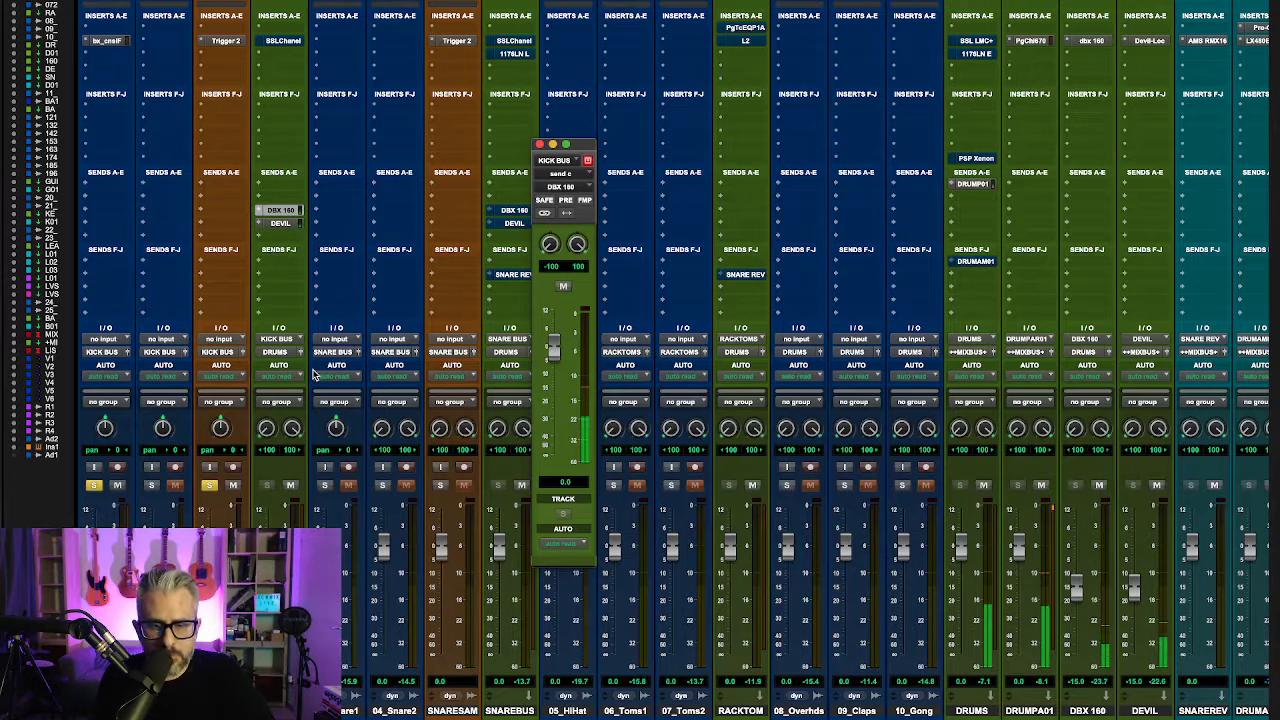
Step: Compare the kick with the DBX 160 and DEVIL sends muted and active, leaving both sends on
left_click(289, 214, "super")
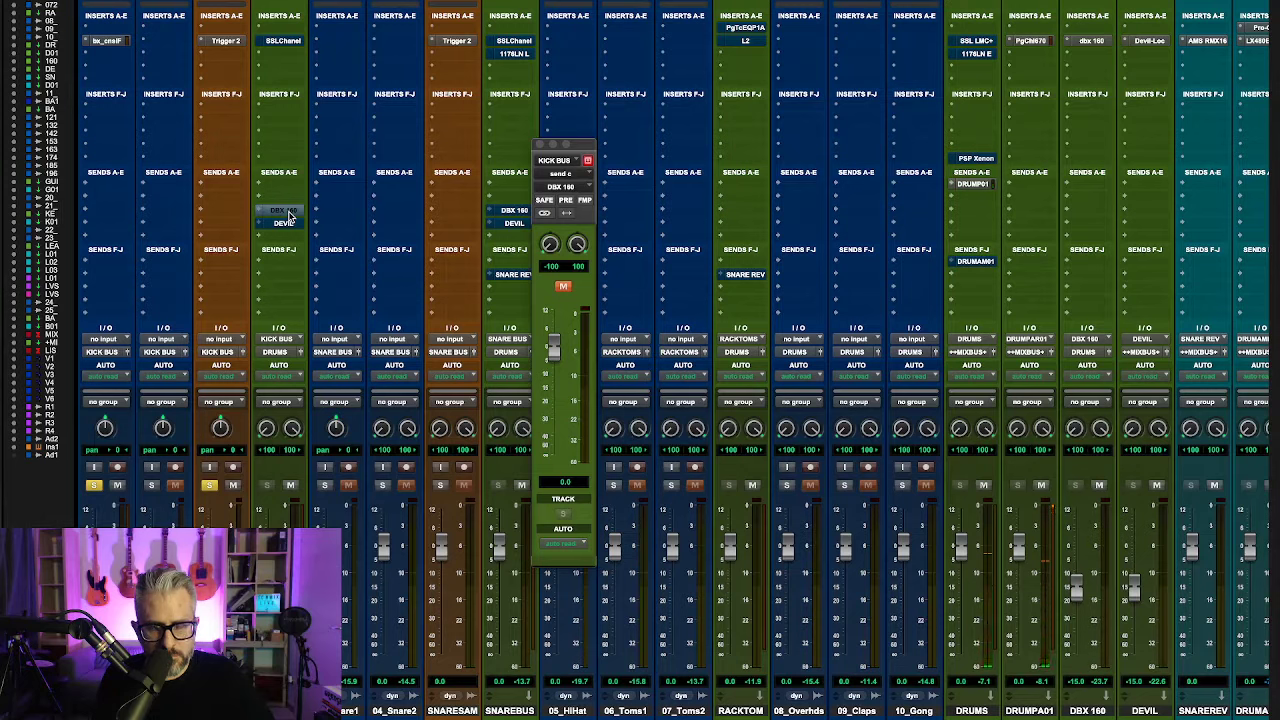
left_click(289, 214, "super")
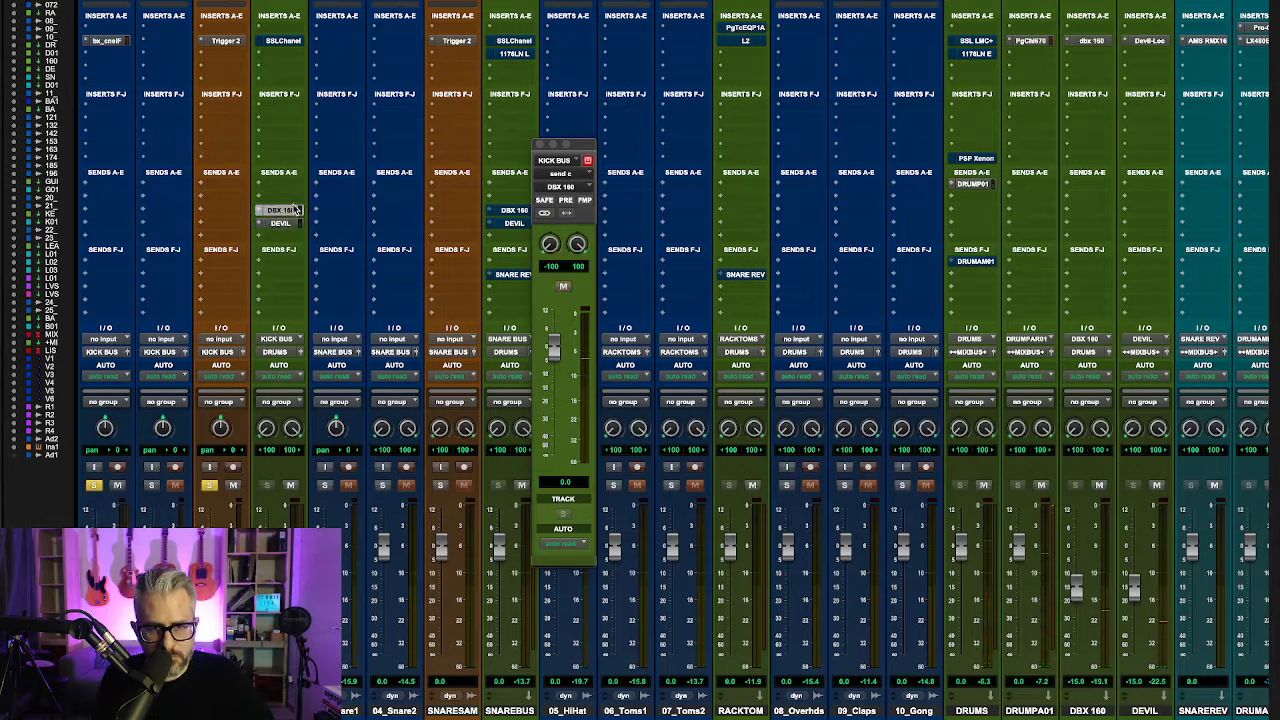
left_click(289, 214, "super")
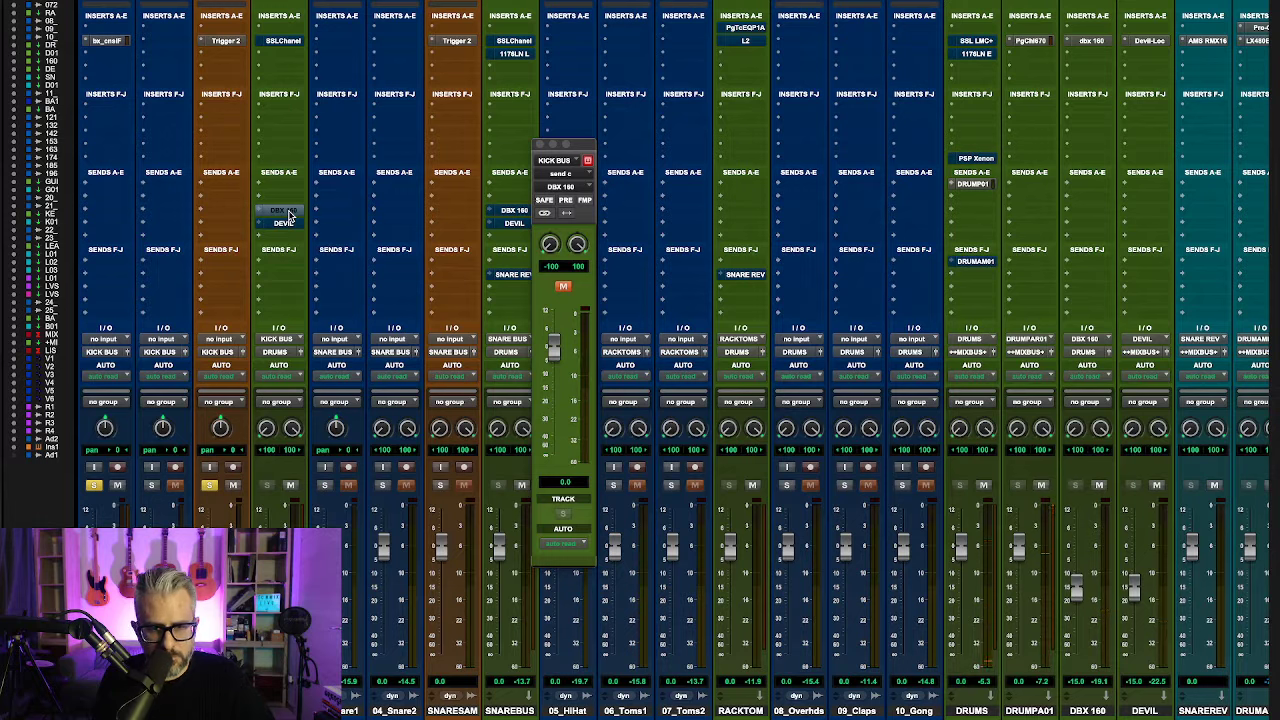
left_click(290, 214, "super")
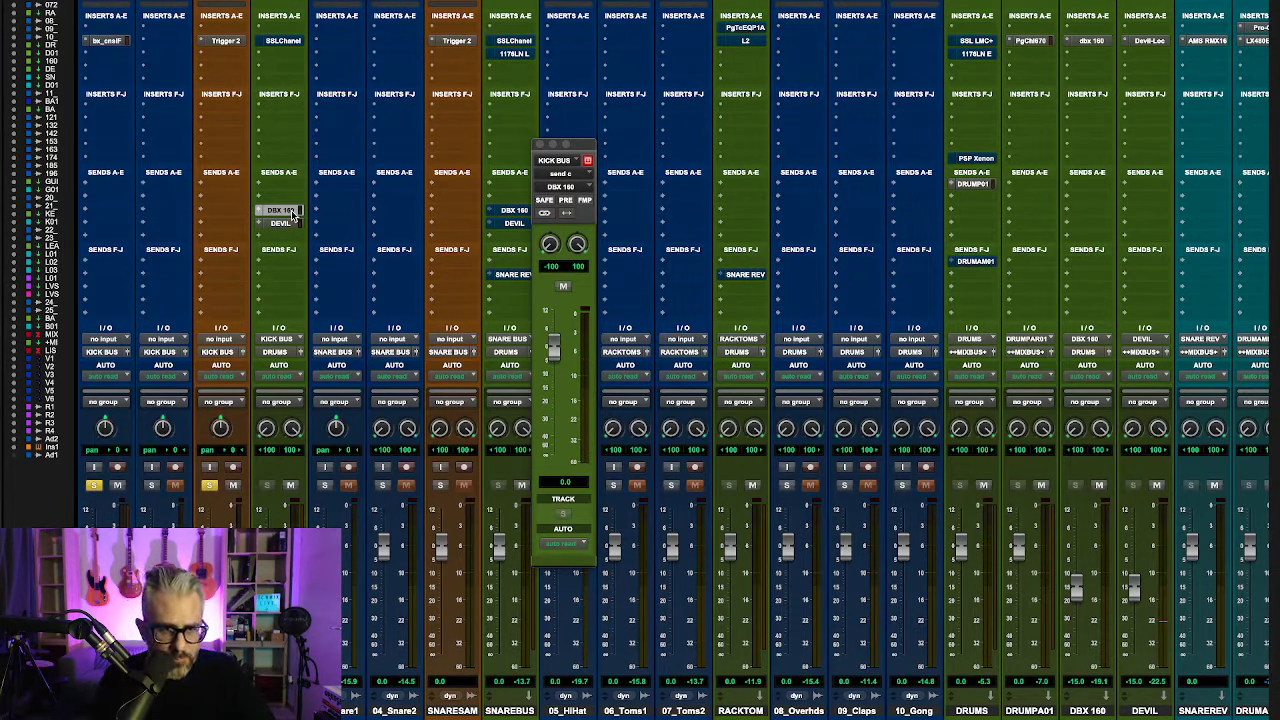
Step: Boost the HF and HMF gain in the SSLChannel plug-in on the KICK BUS
left_click(283, 41)
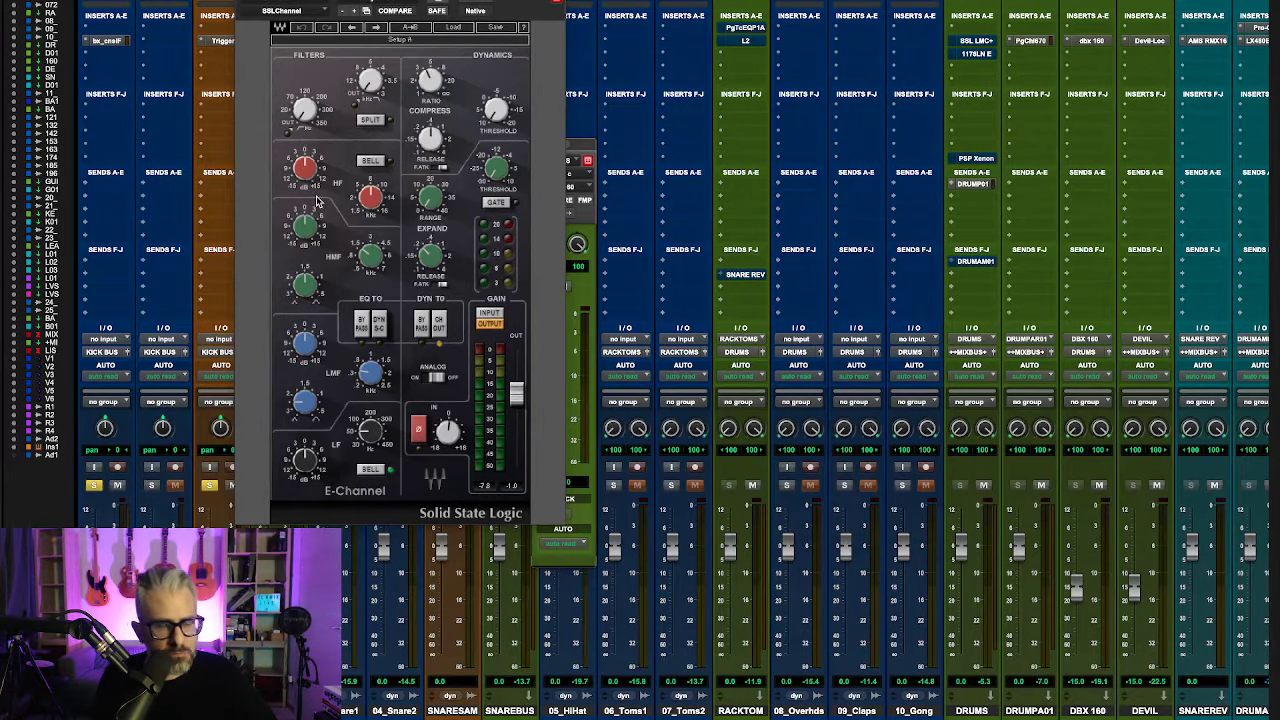
left_click_drag(312, 182, 312, 174)
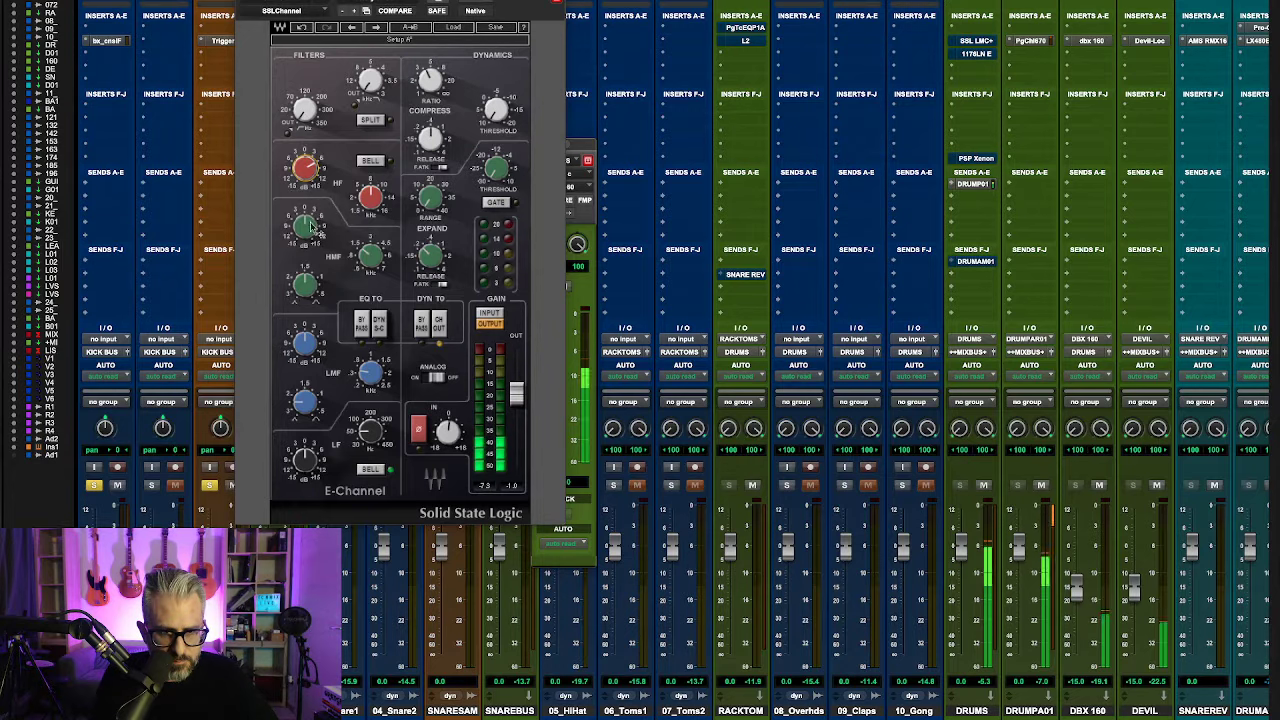
left_click_drag(305, 228, 305, 220)
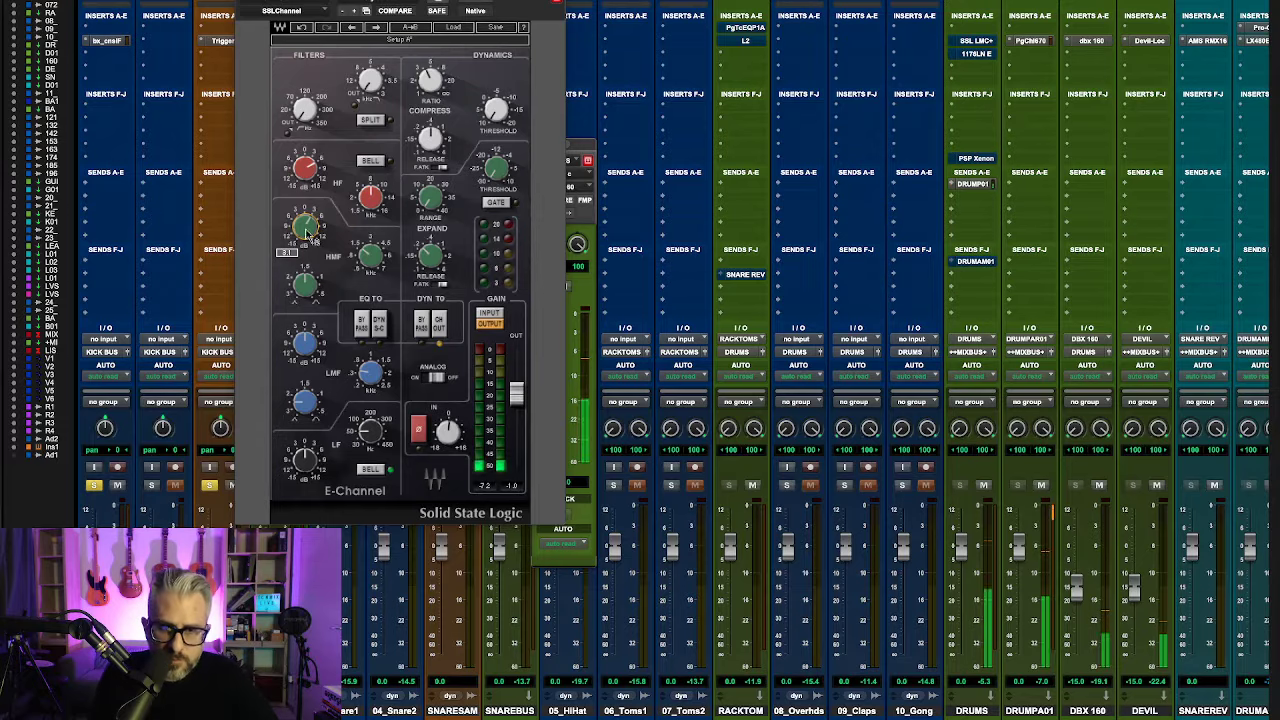
Step: Compare the KICK BUS SSLChannel bypassed and active with its window moved clear of the kick channels, and close the plug-in
left_click_drag(300, 1, 326, 7)
left_click_drag(432, 5, 802, 15)
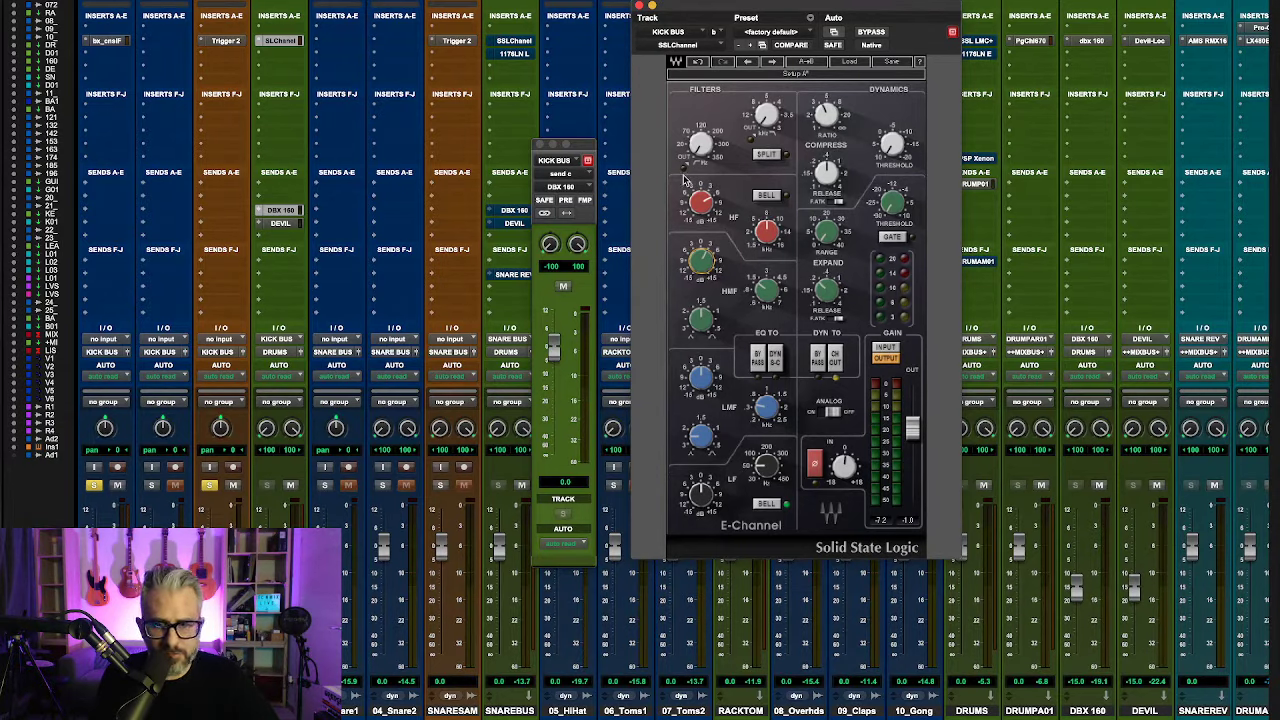
left_click(872, 32)
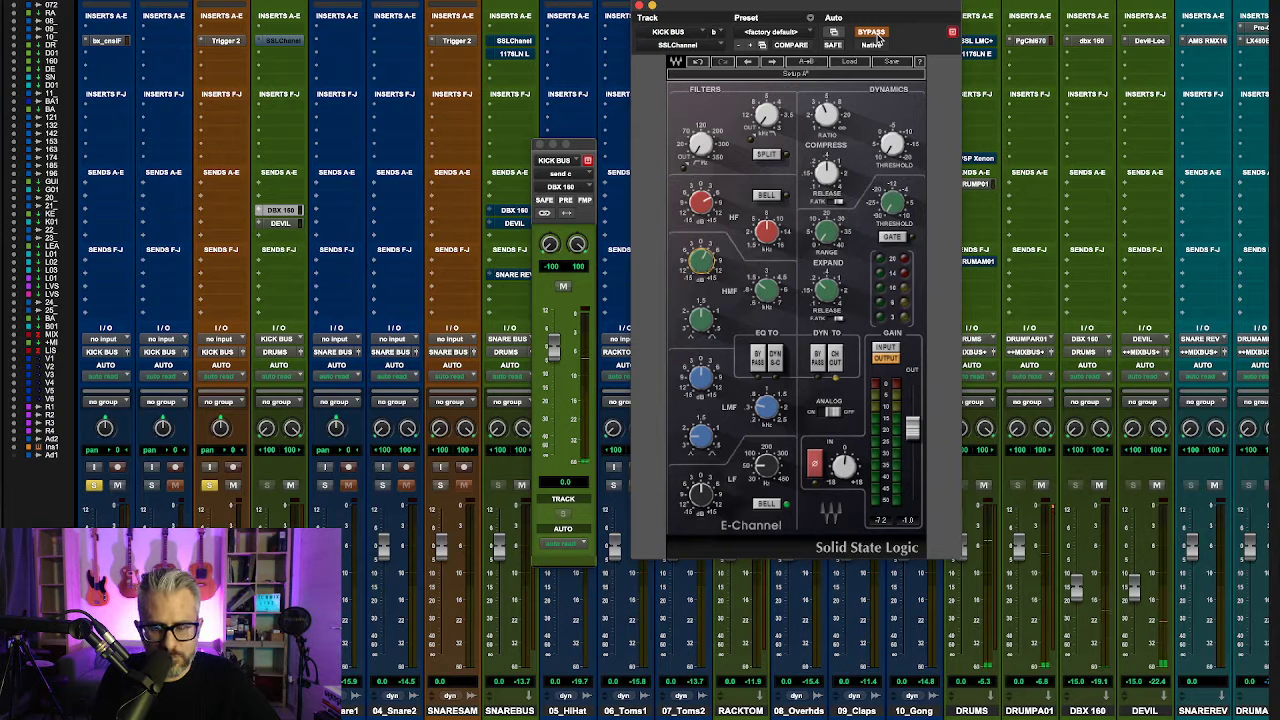
left_click(872, 32)
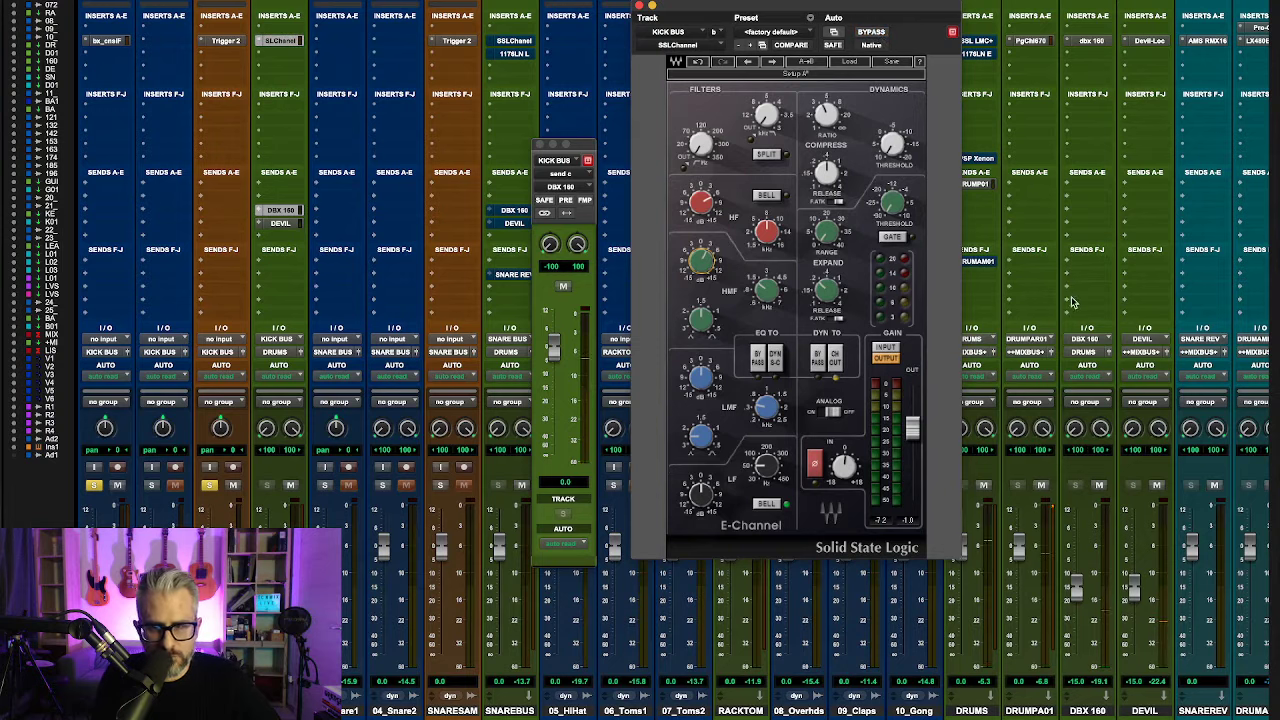
left_click(640, 5)
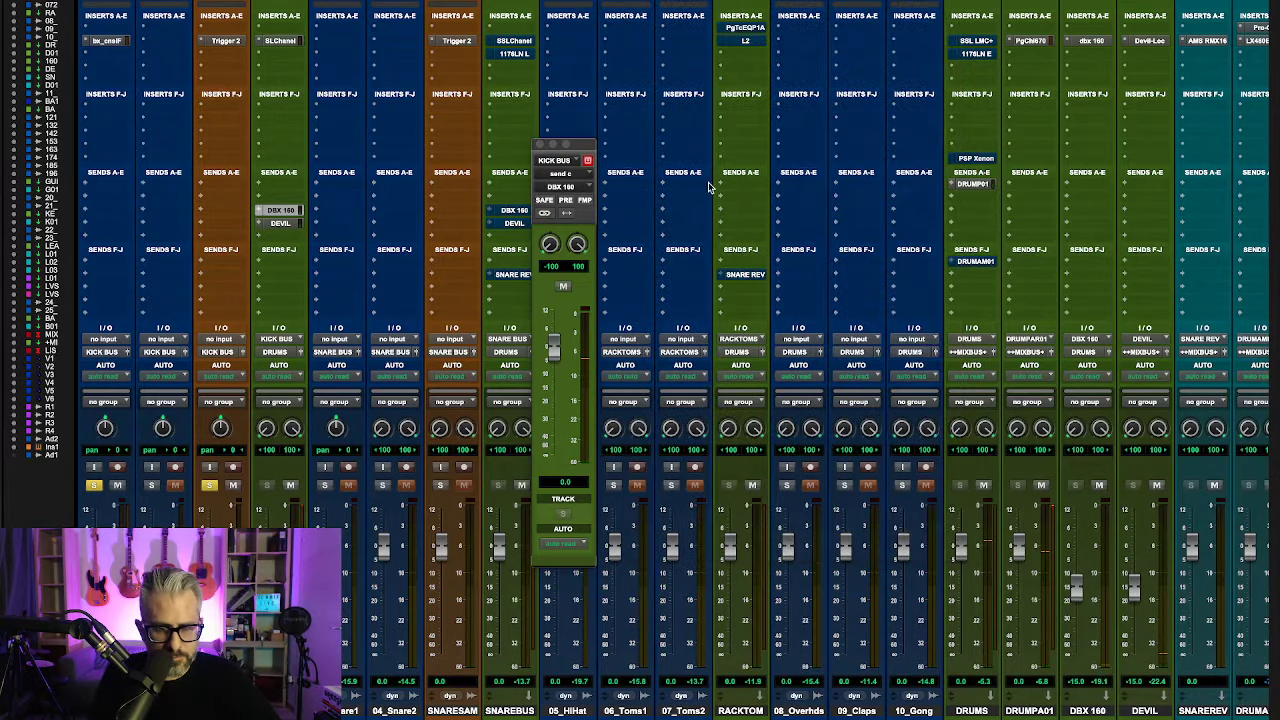
Step: Unsolo the KICK SAMPLE and 01_Kick1 tracks and close the KICK BUS send window
scroll(811, 476, "right", 5)
scroll(811, 476, "left", 5)
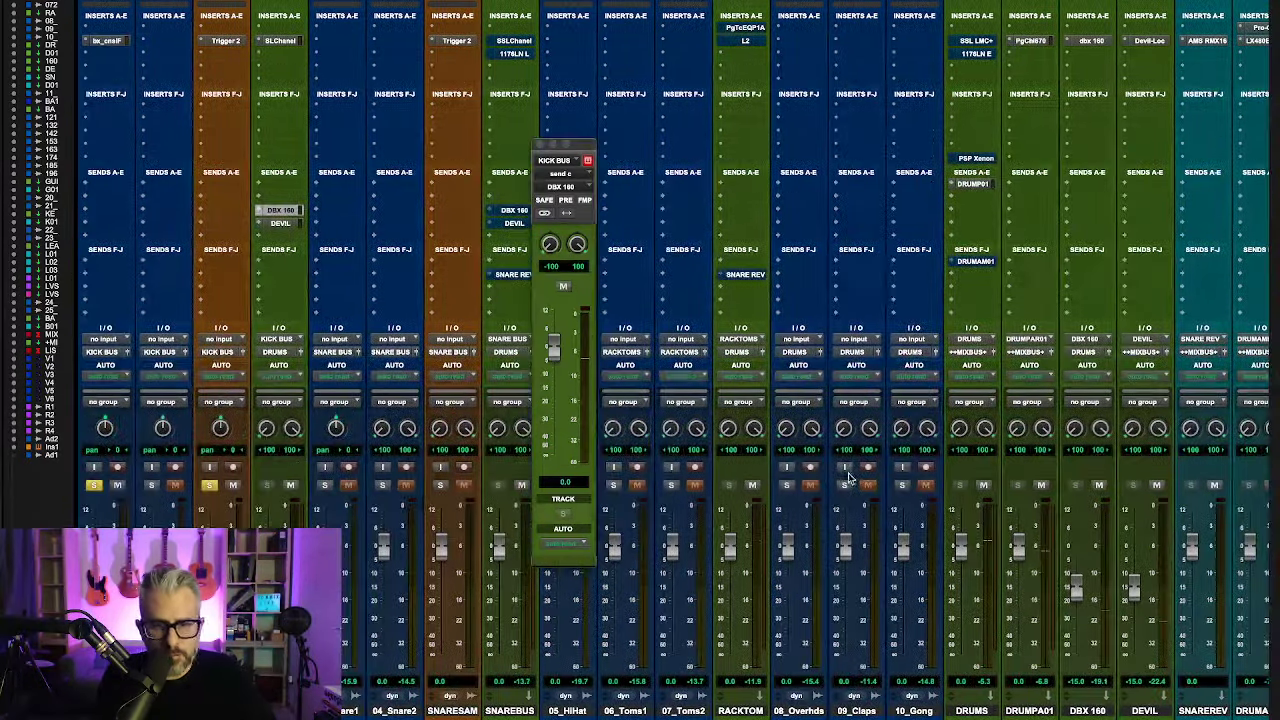
left_click(209, 486)
left_click(91, 486)
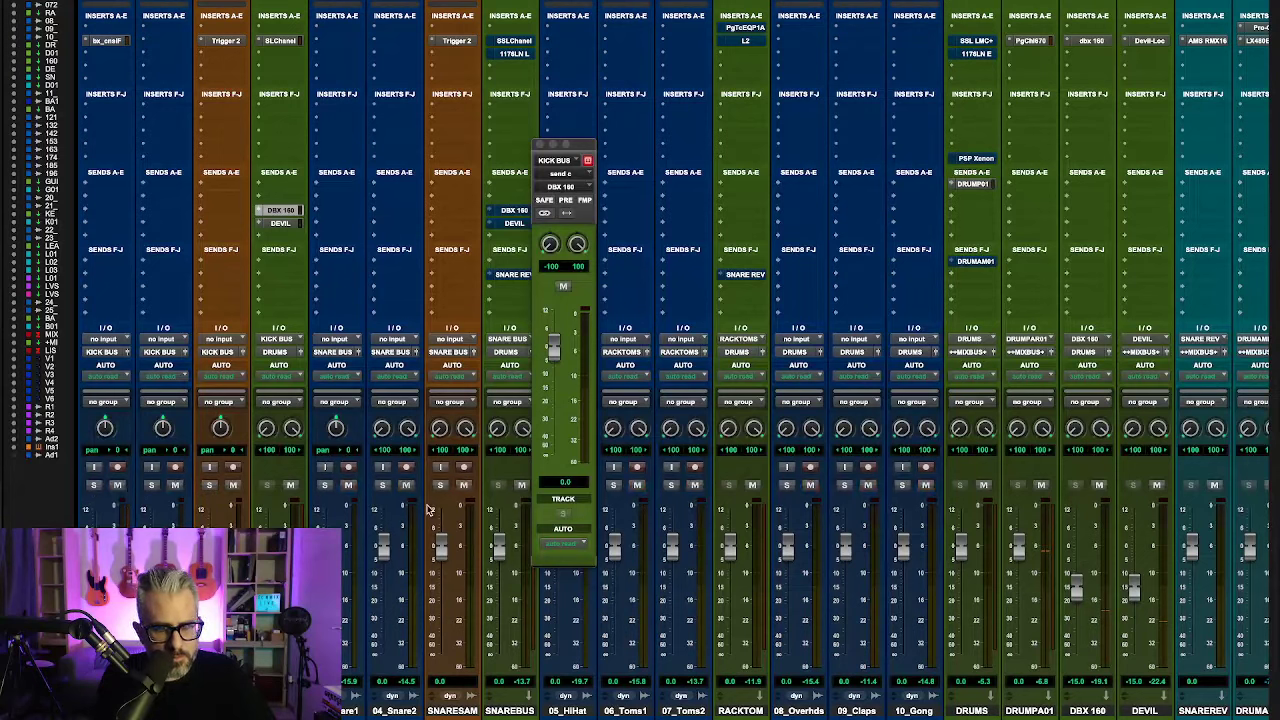
left_click(540, 146)
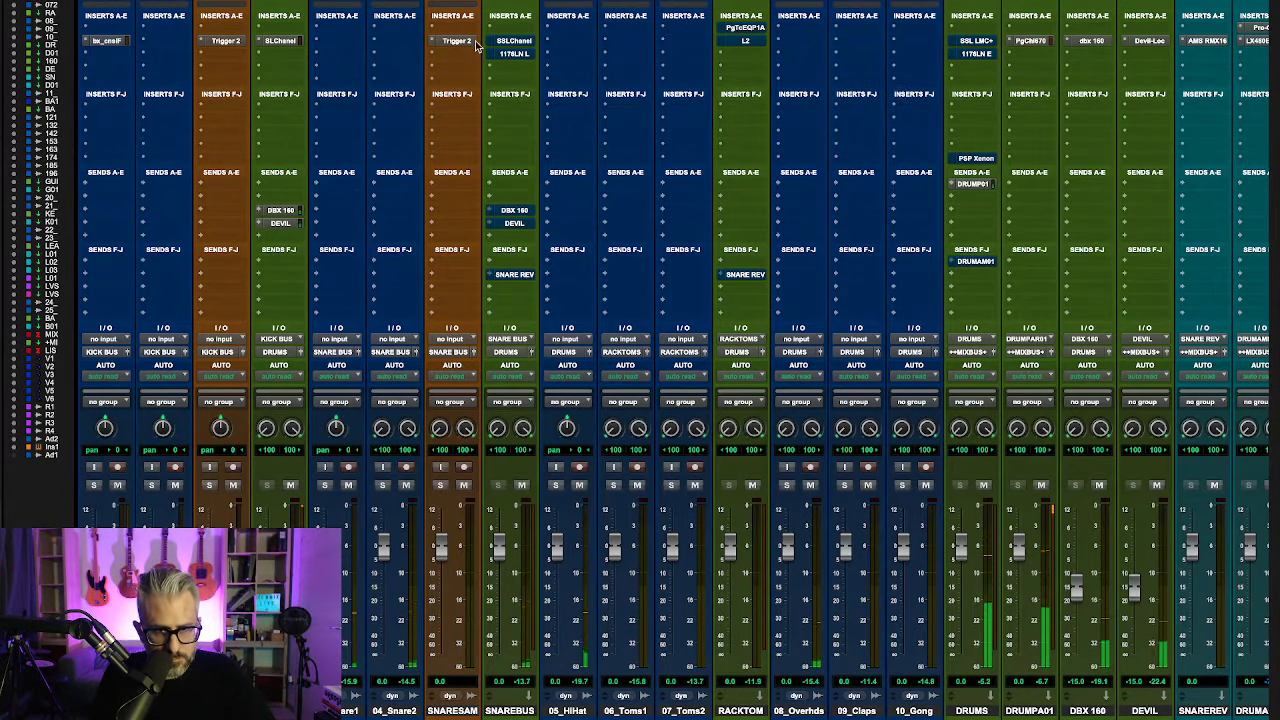
Step: Copy the 03_Snare1-01 clip onto the SNARESAMPLE track in the Edit window
key("super+equal")
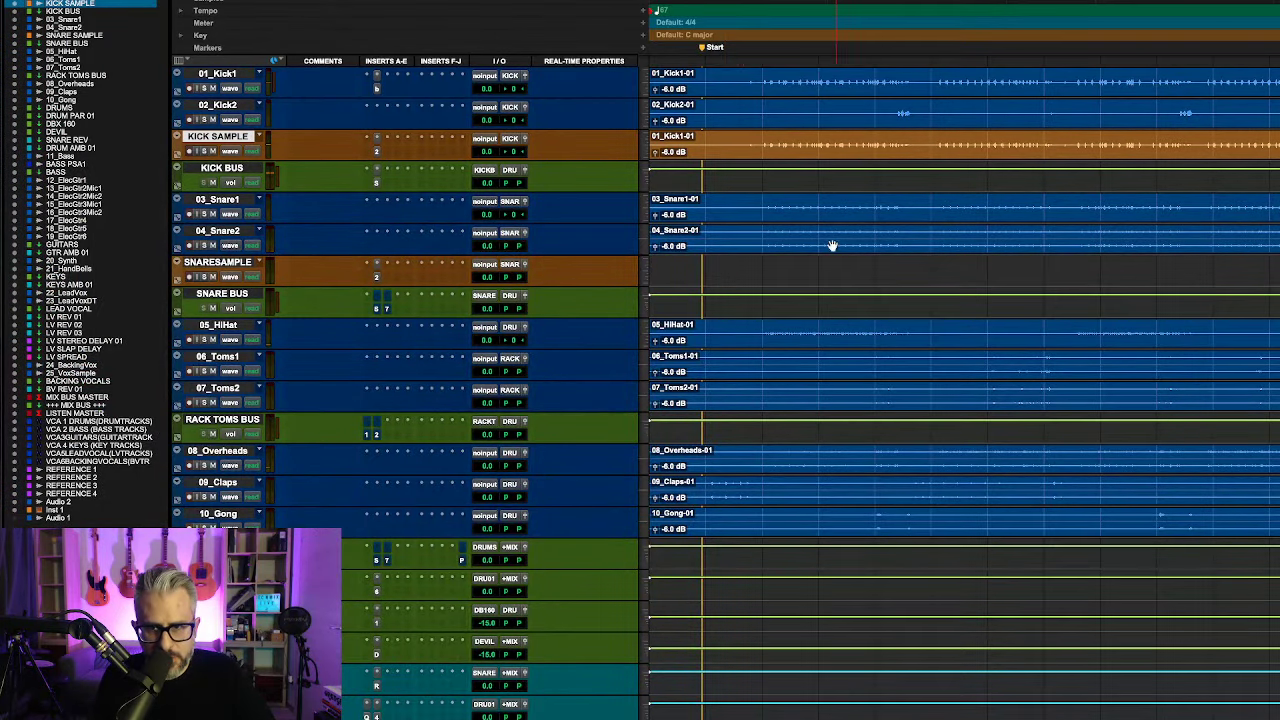
left_click(846, 215)
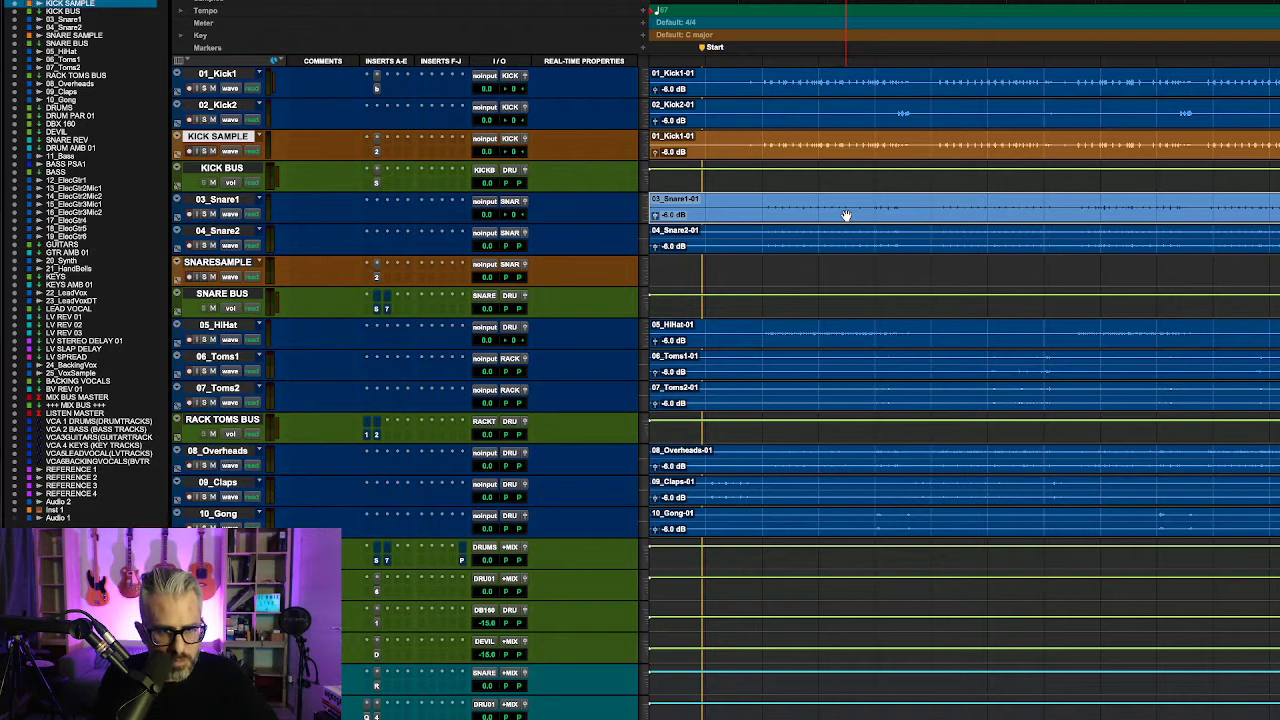
left_click_drag(846, 215, 834, 275)
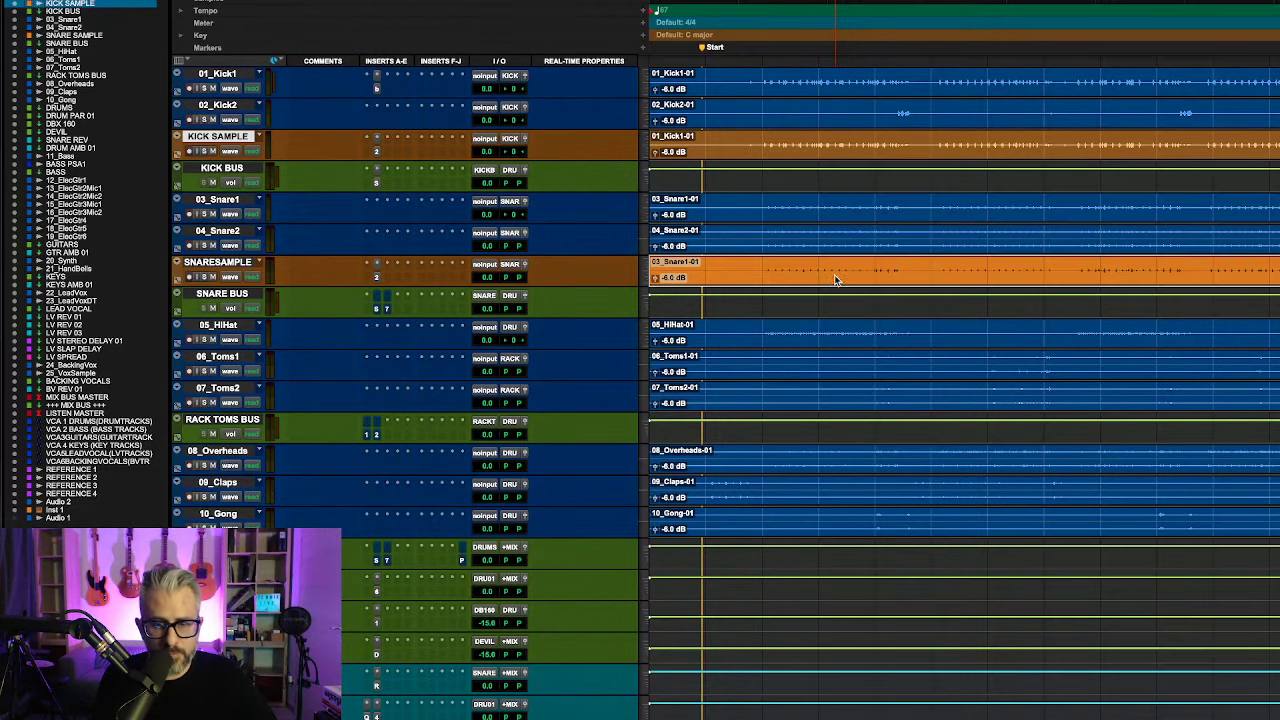
Step: Activate the SSLChannel on the SNARE BUS and boost its HF, LF and HMF gain during playback
left_click(759, 267)
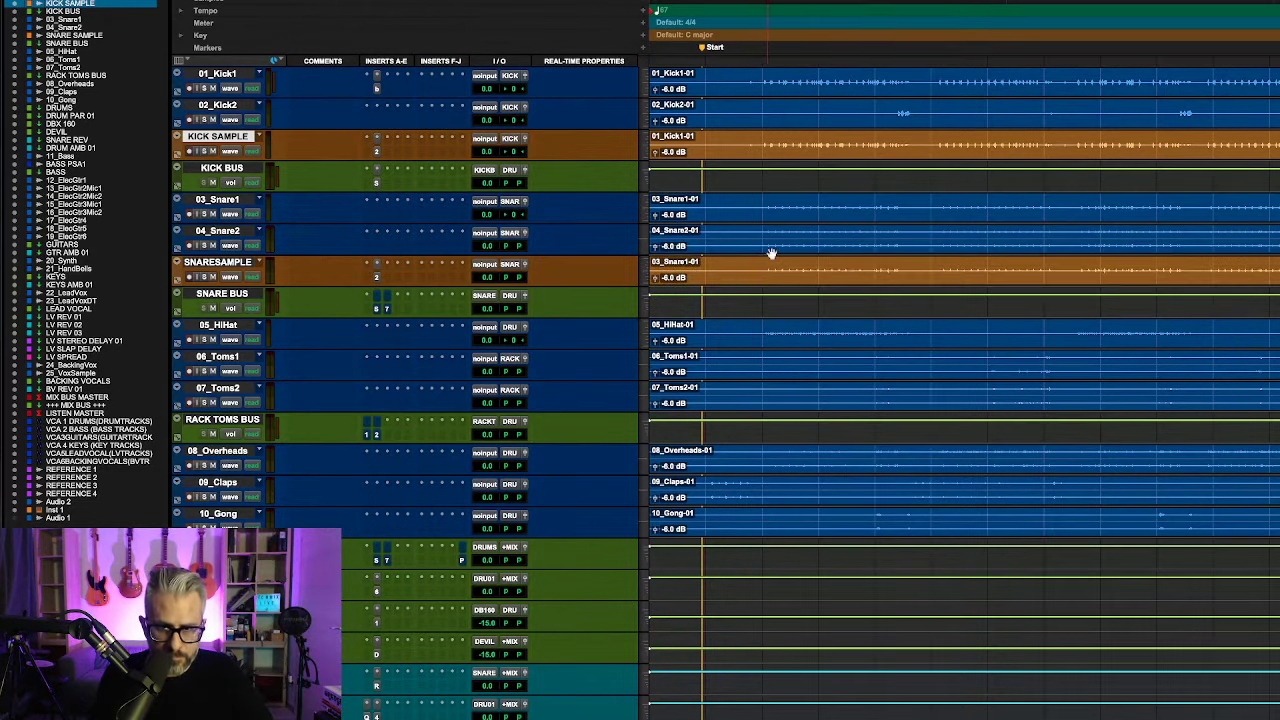
key("super+equal")
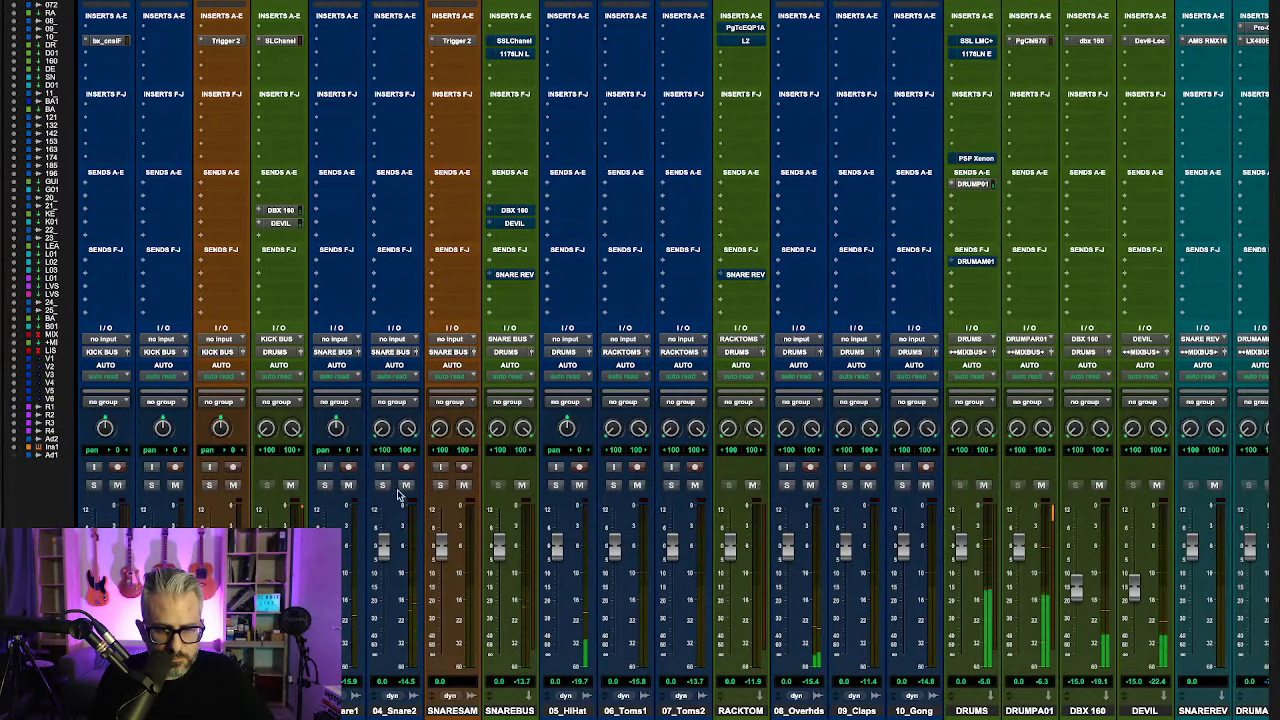
left_click(515, 42)
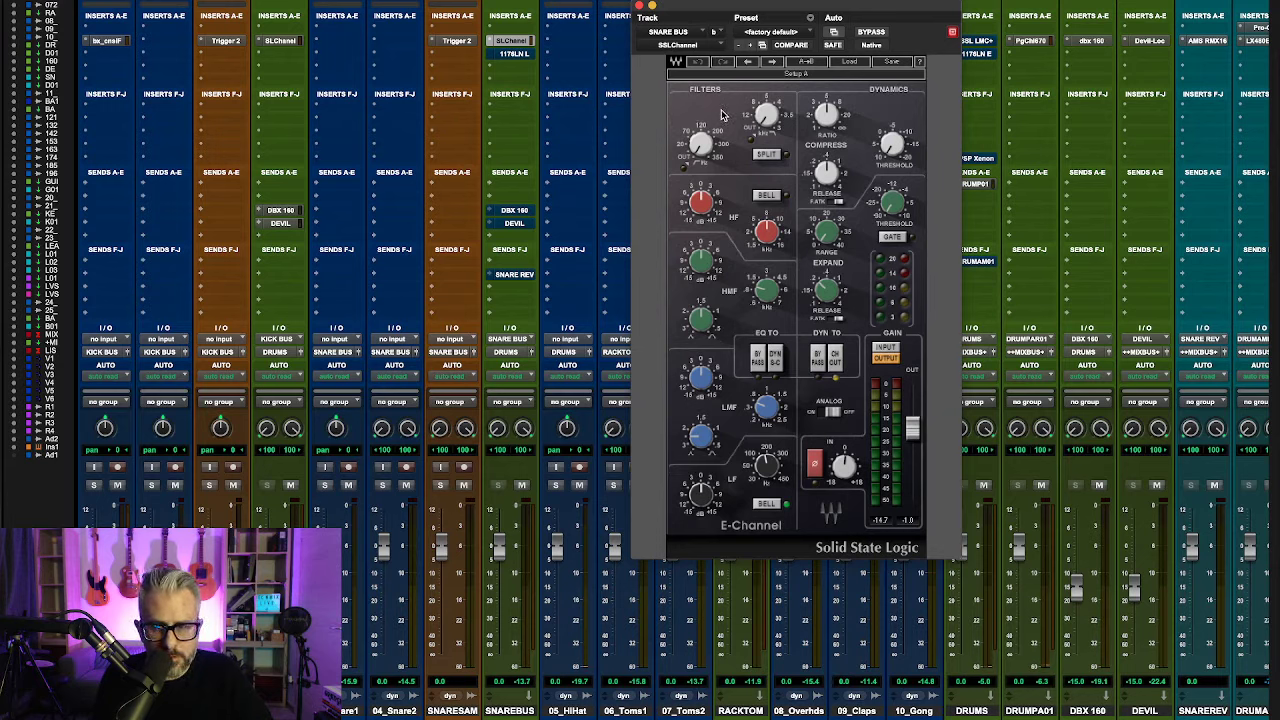
key("space")
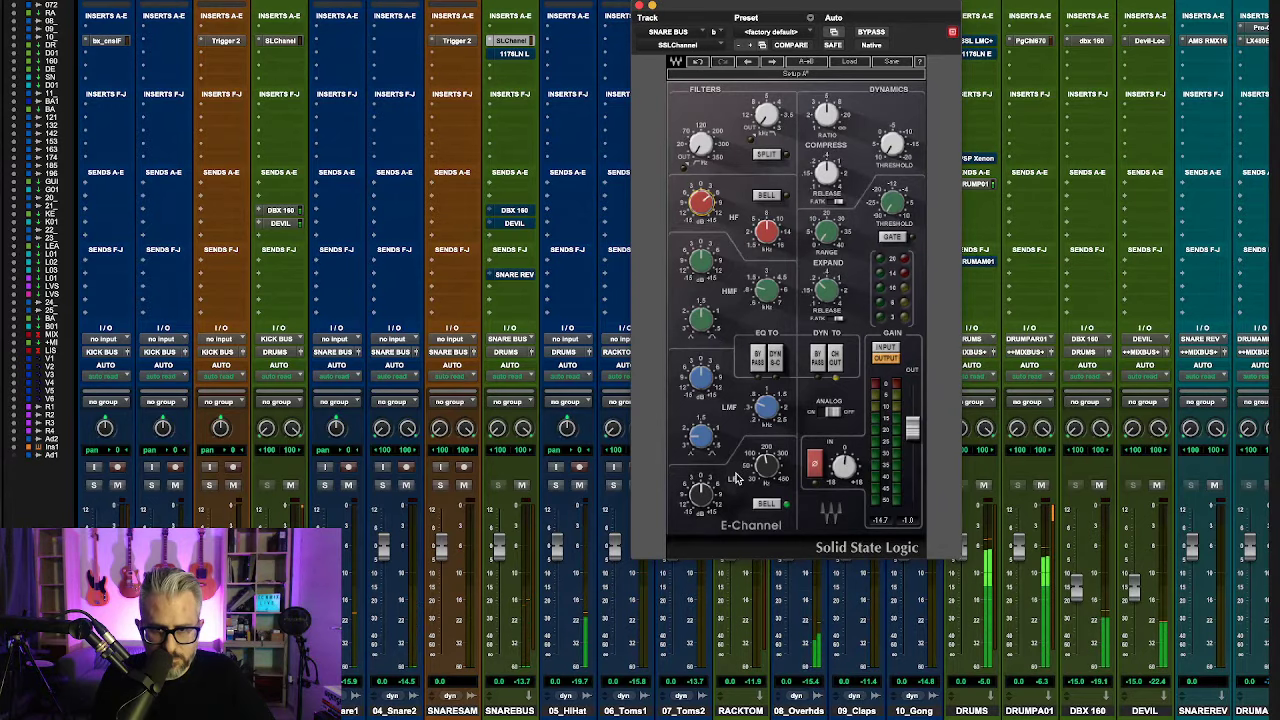
left_click_drag(707, 507, 701, 497)
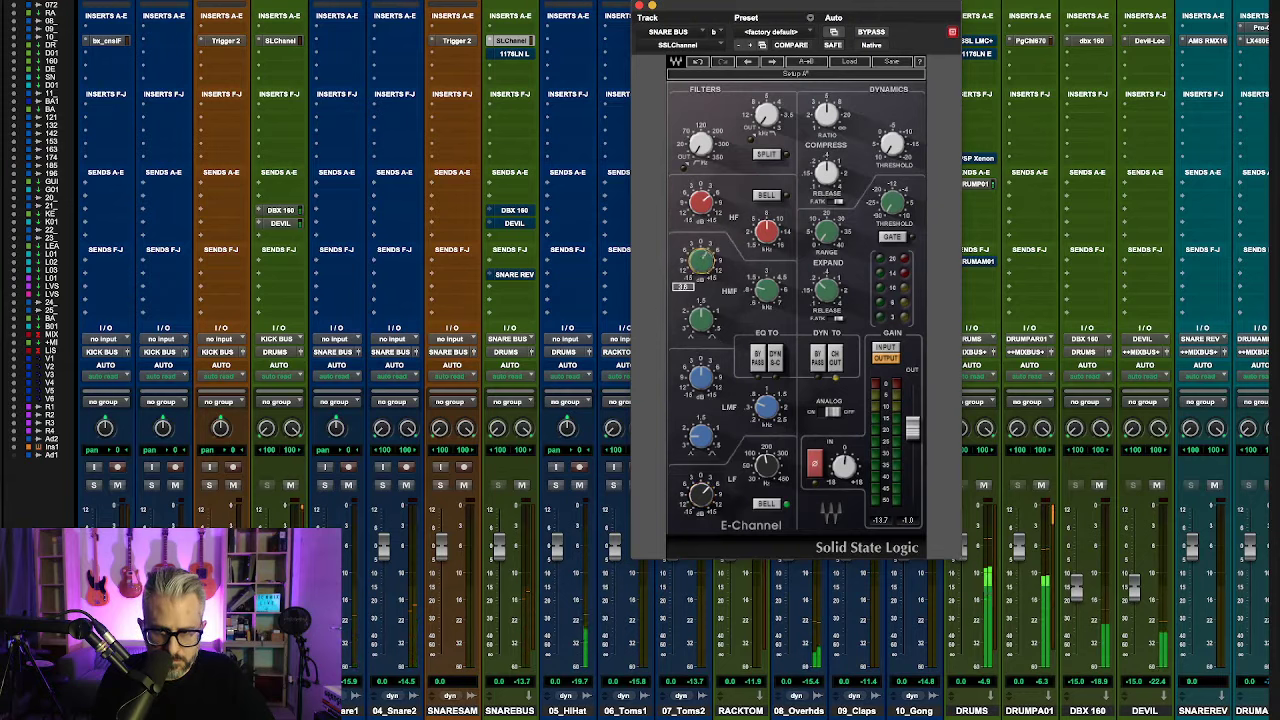
left_click_drag(704, 265, 707, 259)
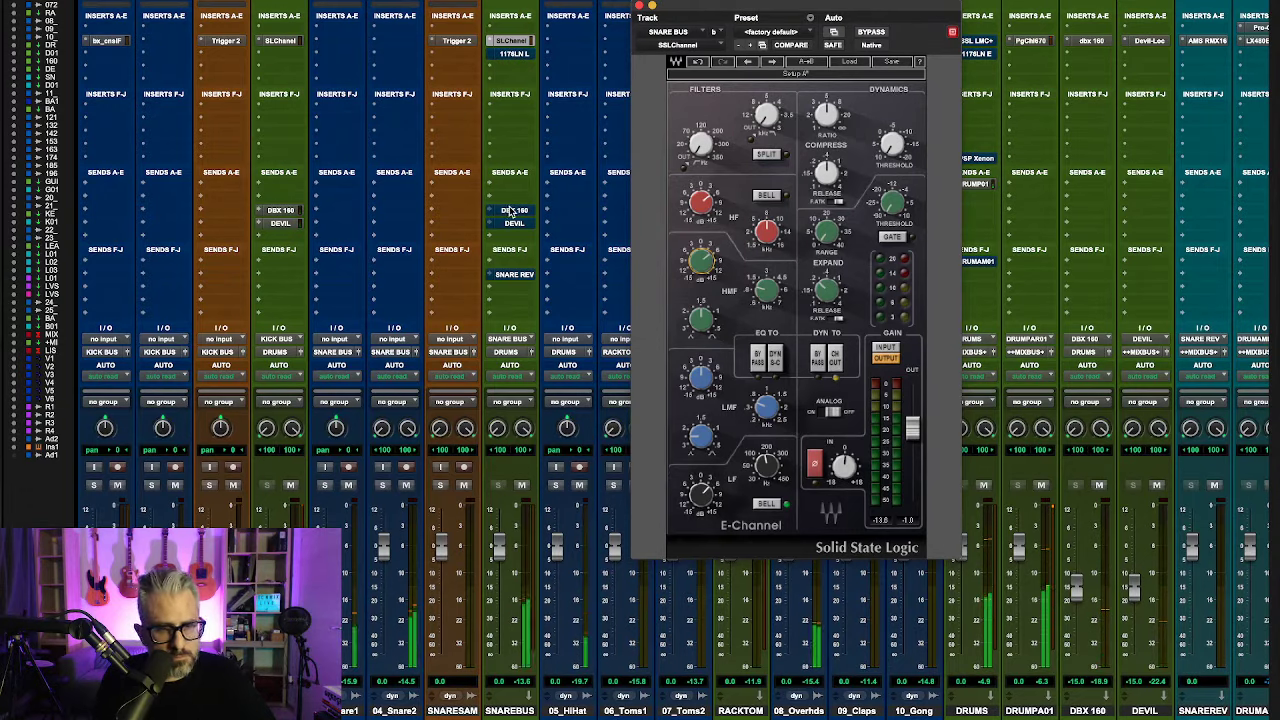
Step: Activate the SNARE REV send on the SNARE BUS and inspect the AMS RMX16 reverb on the SNARE REV track
left_click(516, 278, "super")
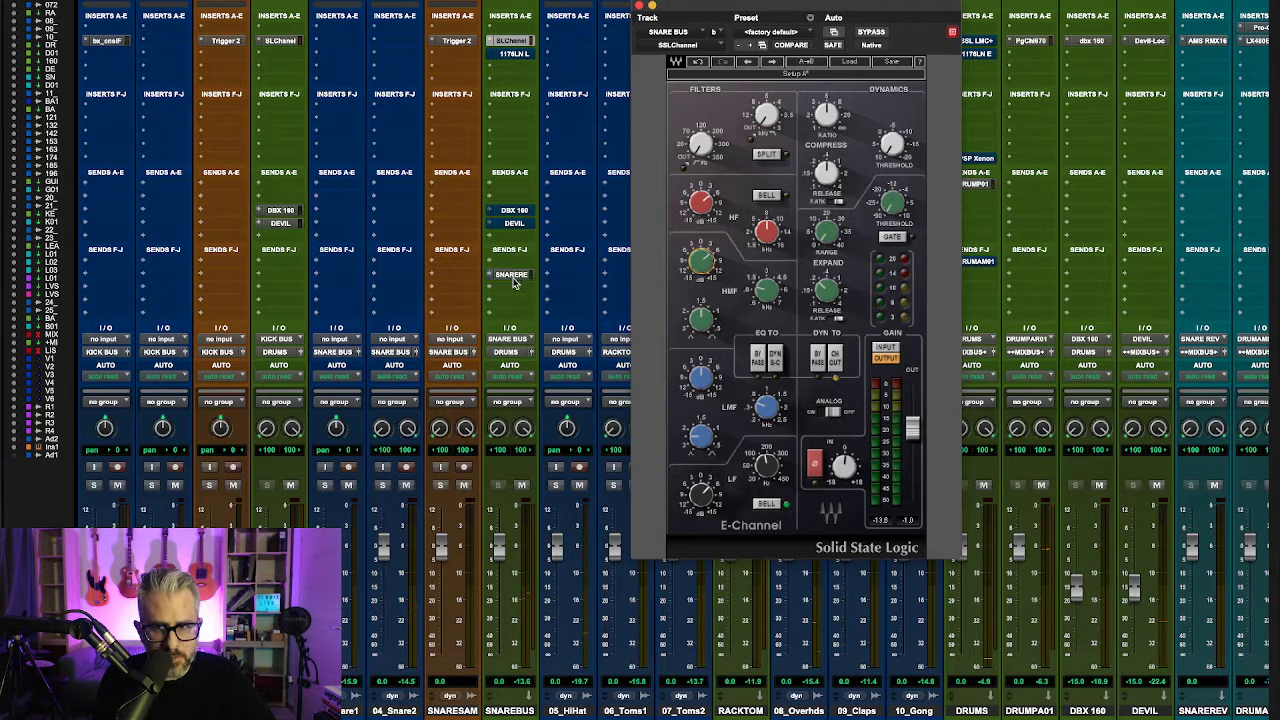
left_click(1216, 42)
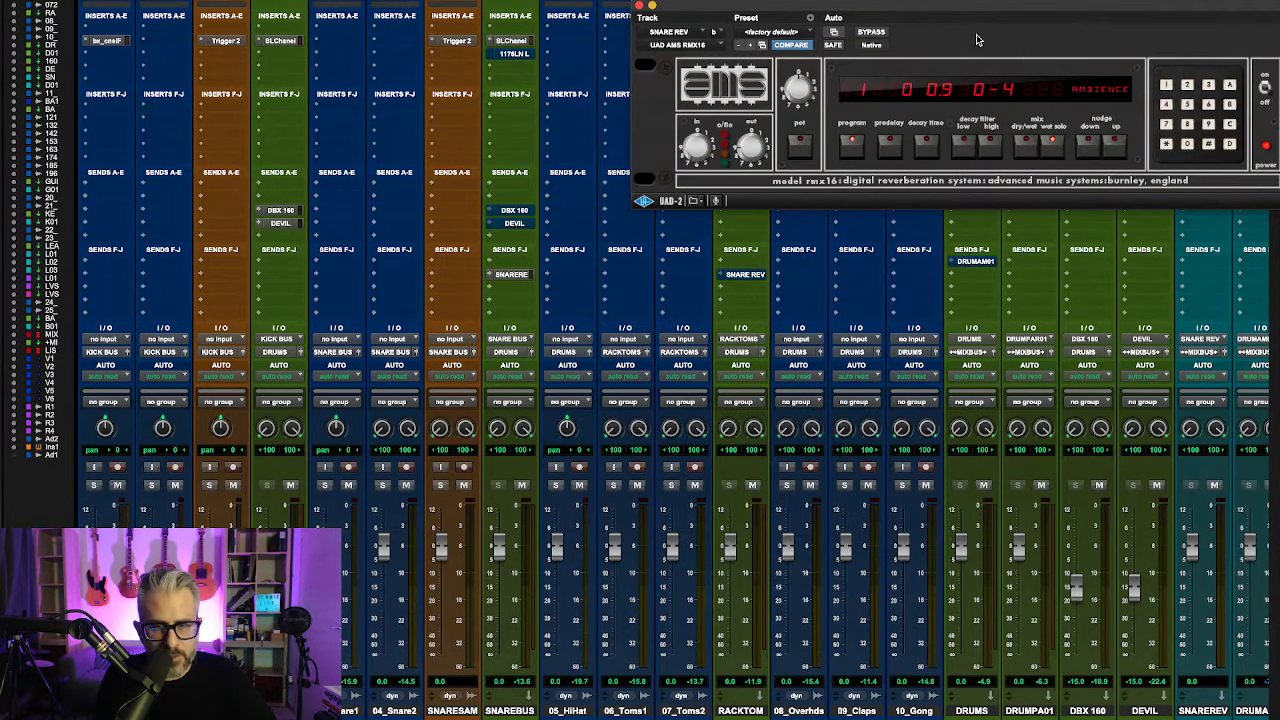
left_click(640, 7)
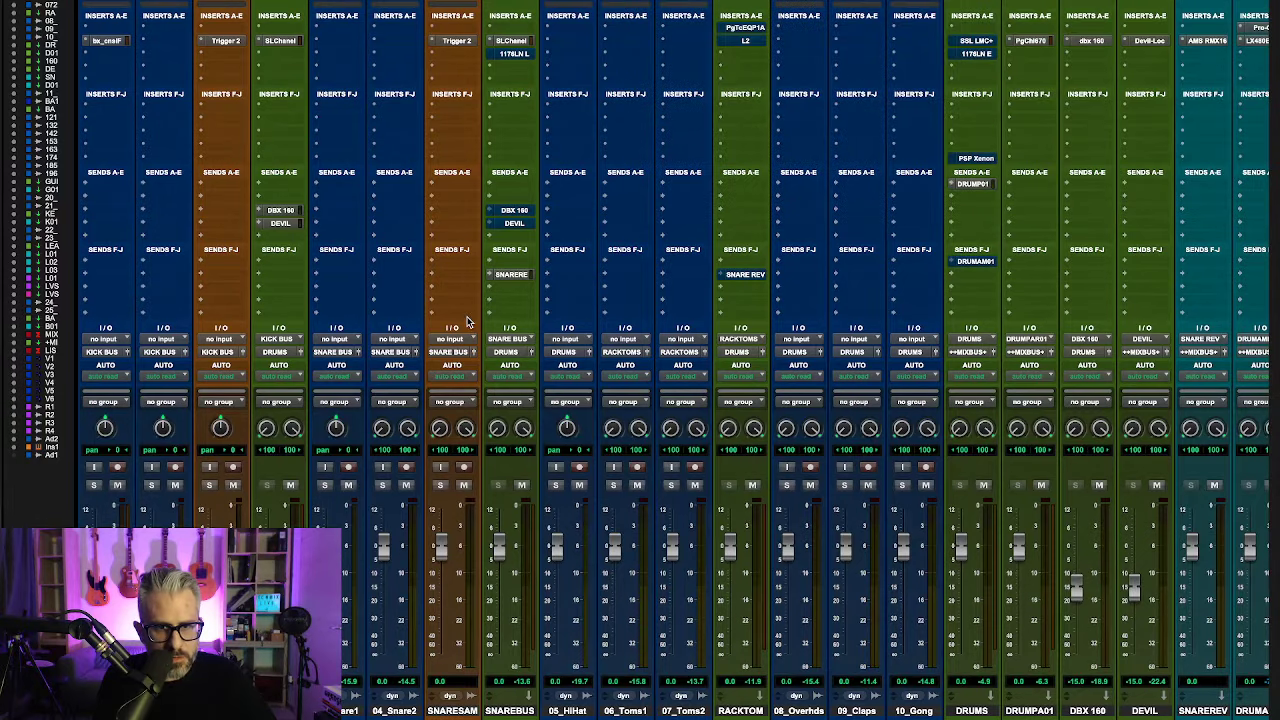
Step: Compare the SNARE BUS with its DBX 160, DEVIL and SNARE REV sends off and on during playback, leaving them active
left_click(519, 212, "ctrl+super")
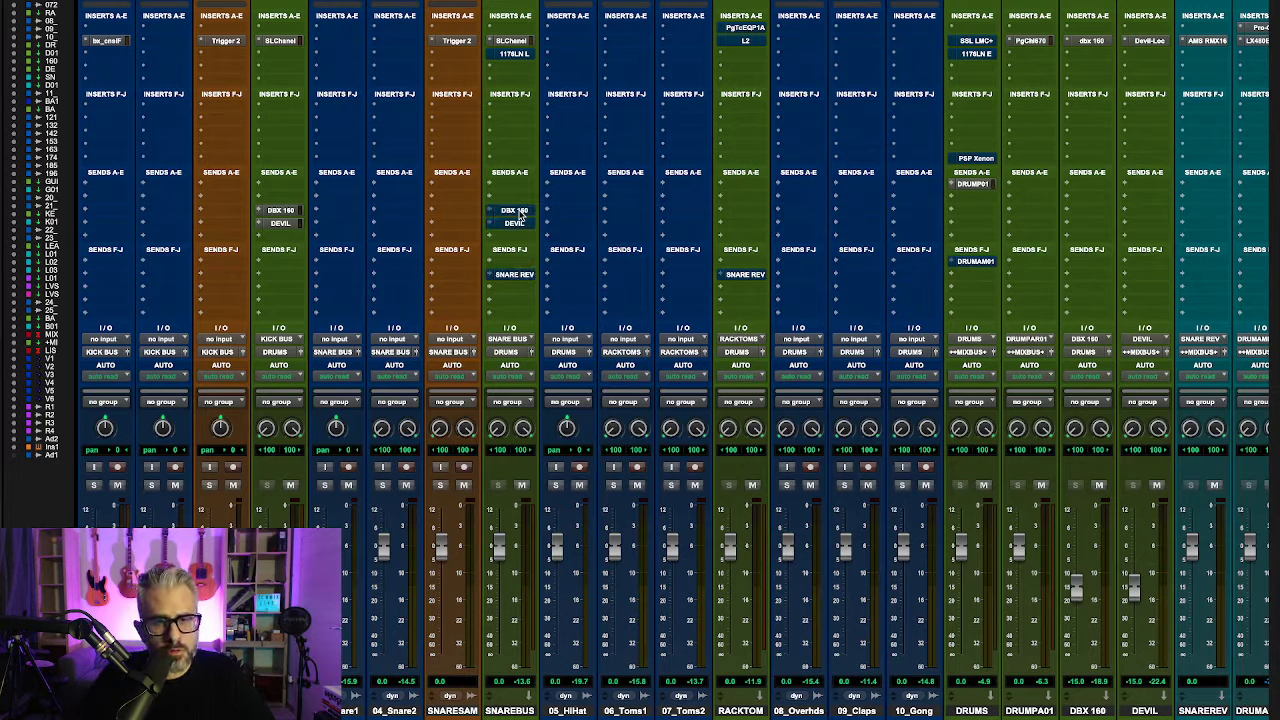
key("space")
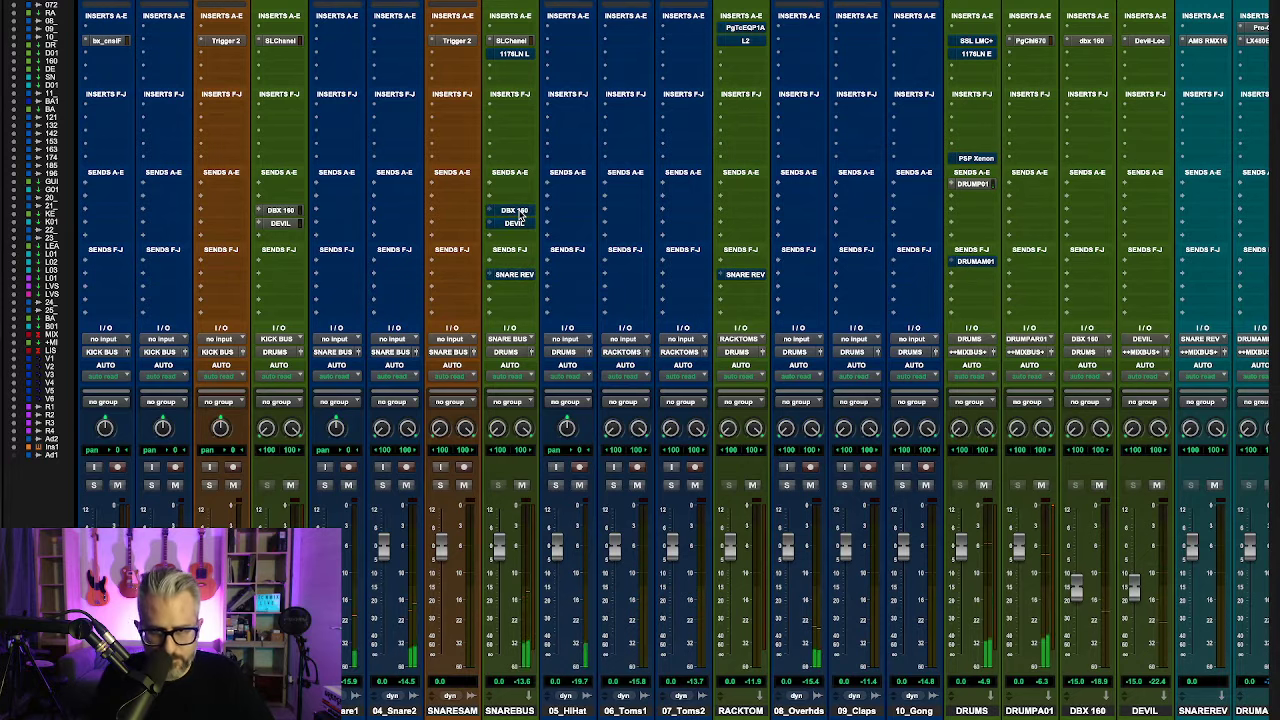
left_click(519, 212, "ctrl+super")
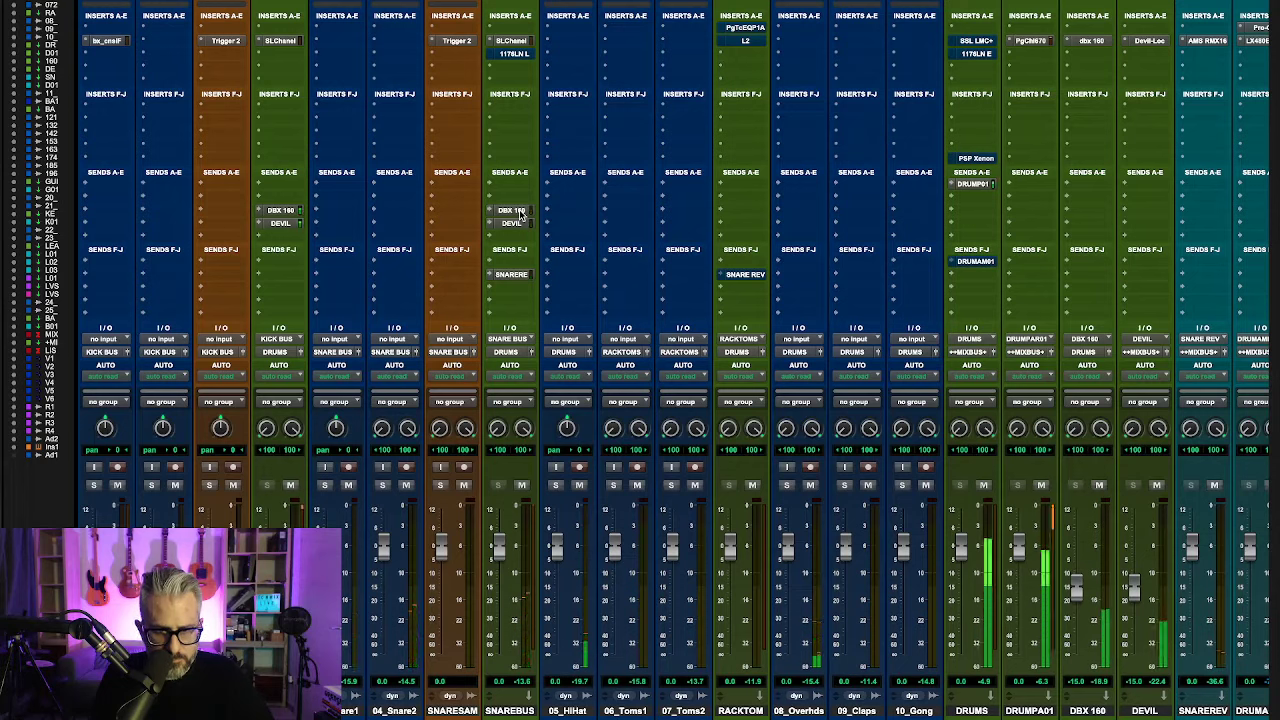
left_click(519, 212, "ctrl+super")
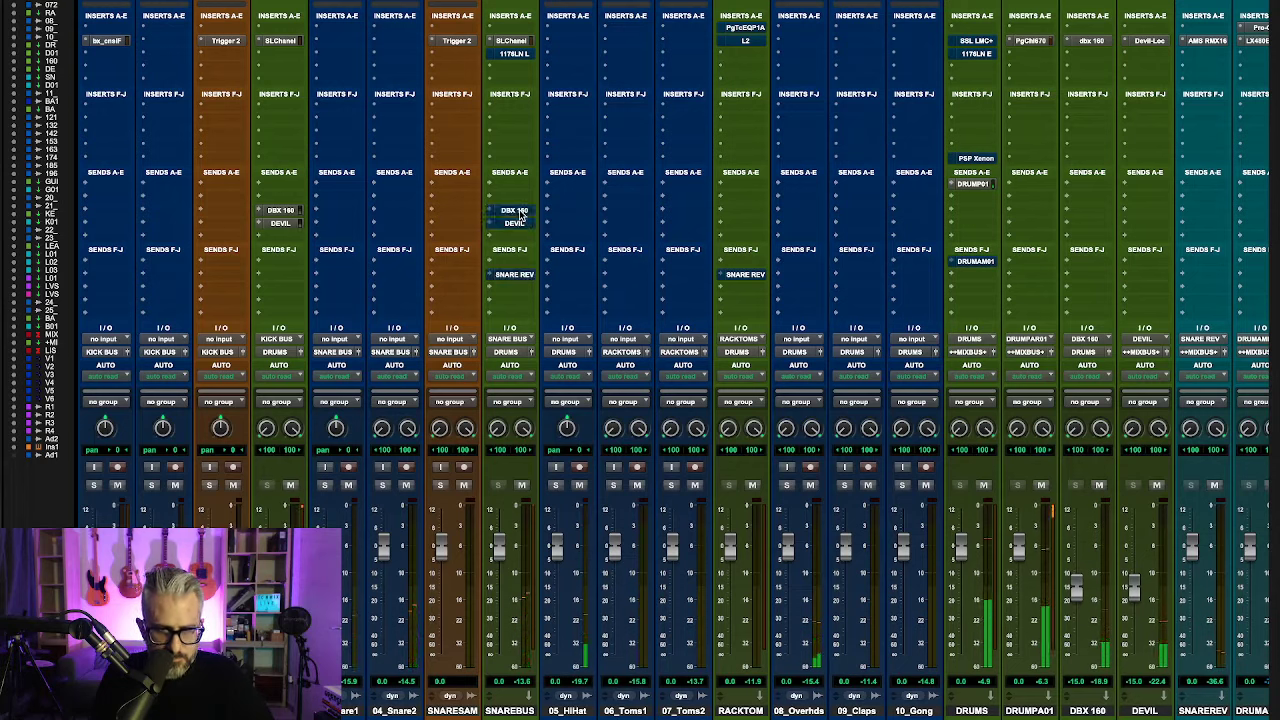
left_click(519, 212, "ctrl+super")
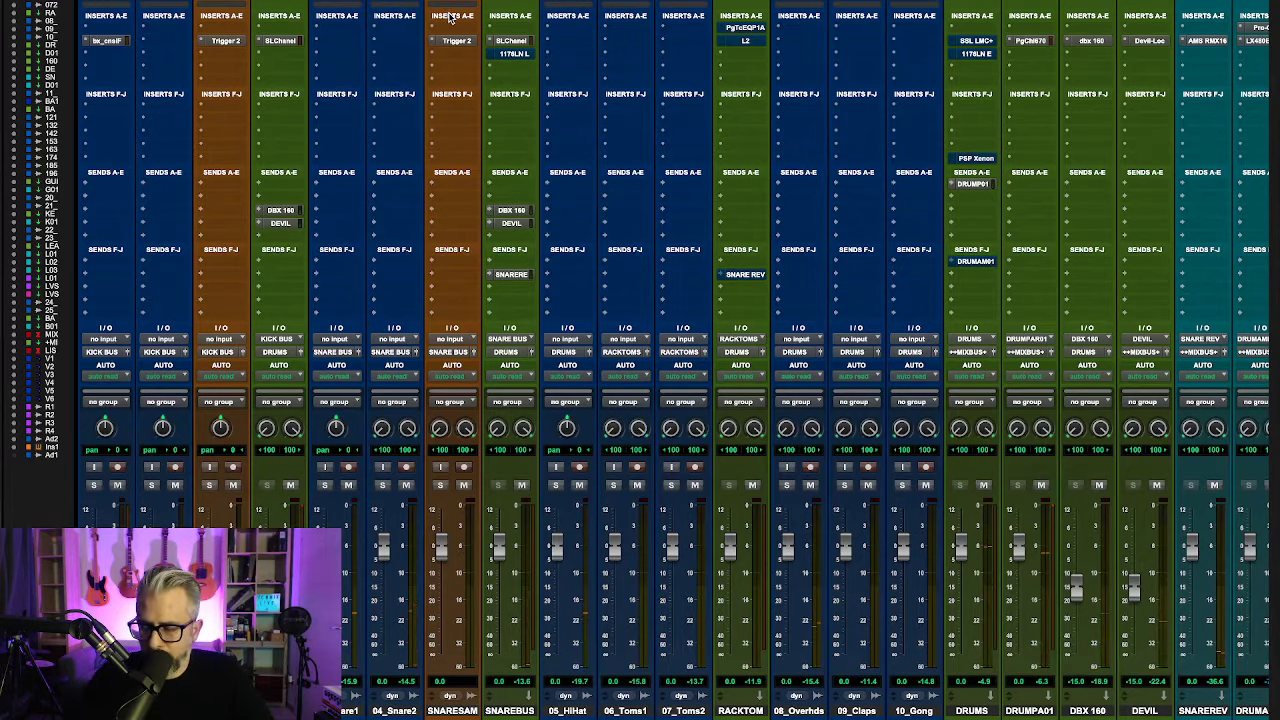
Step: Load the Snare 2 Startup.prs preset from the Drum As You Are v1.0 Trigger Presets into Trigger 2 on SNARESAMPLE
key("super+equal")
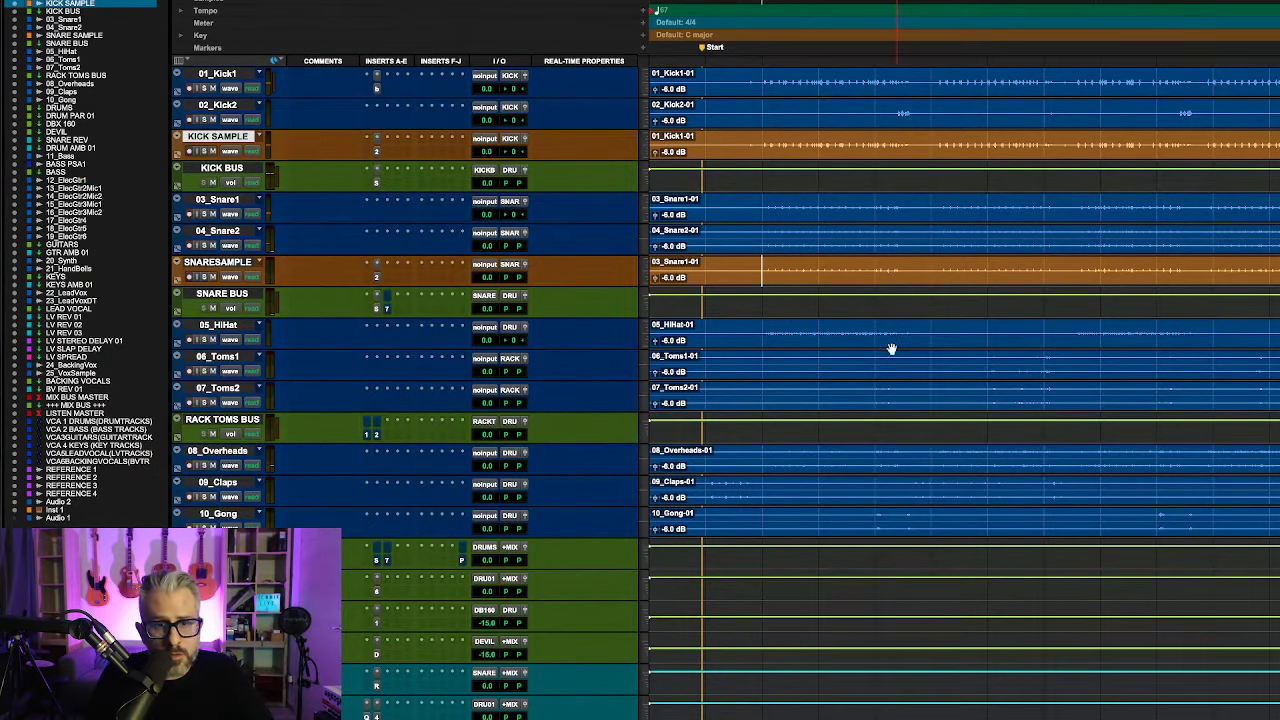
key("super+equal")
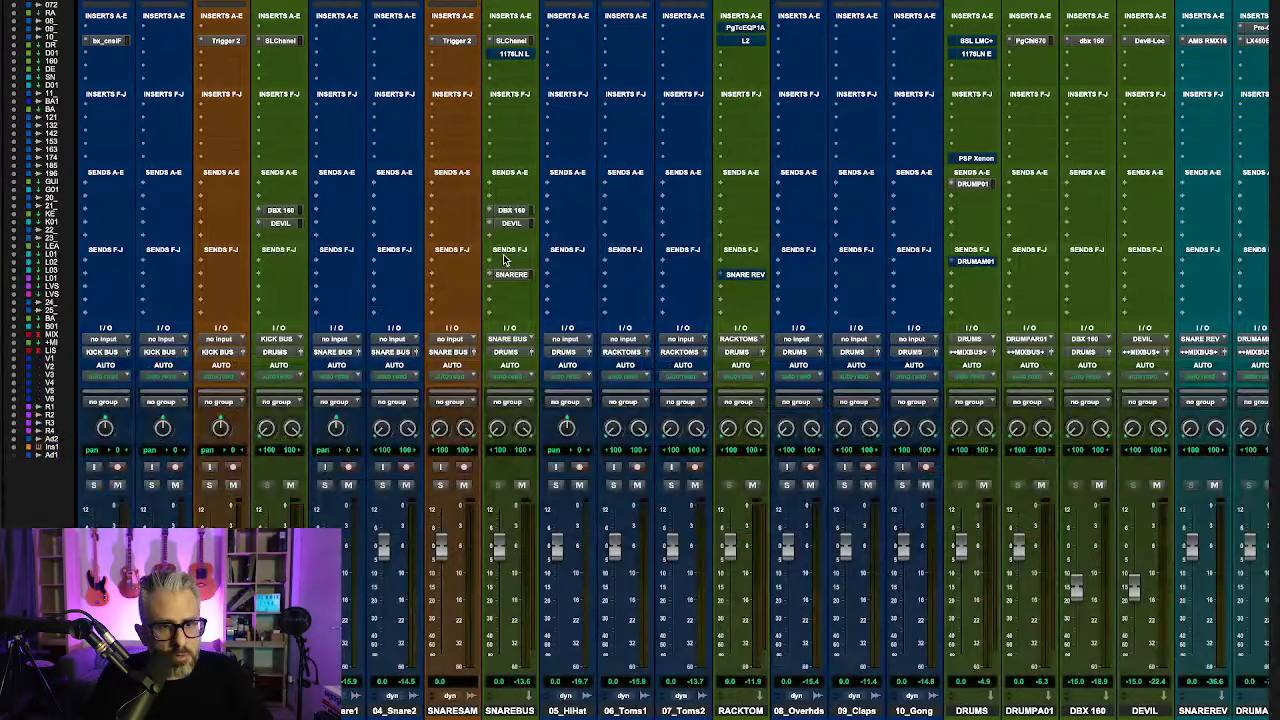
left_click(456, 41)
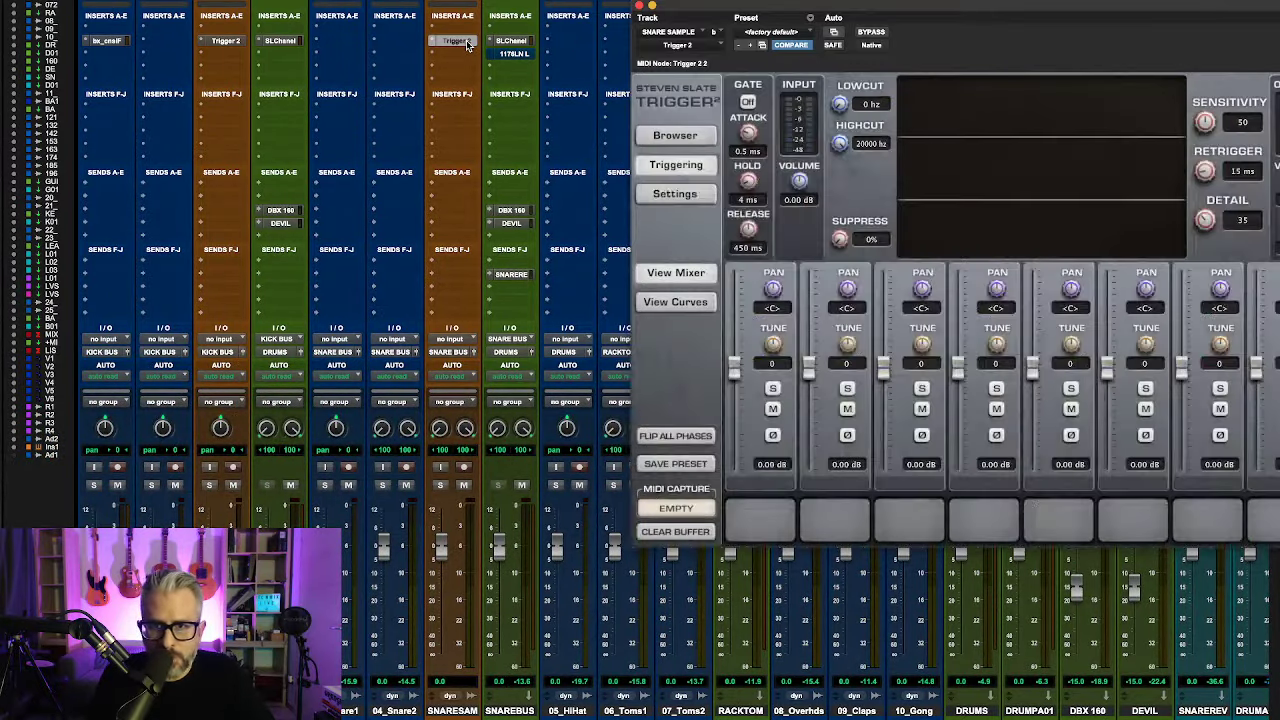
left_click(677, 136)
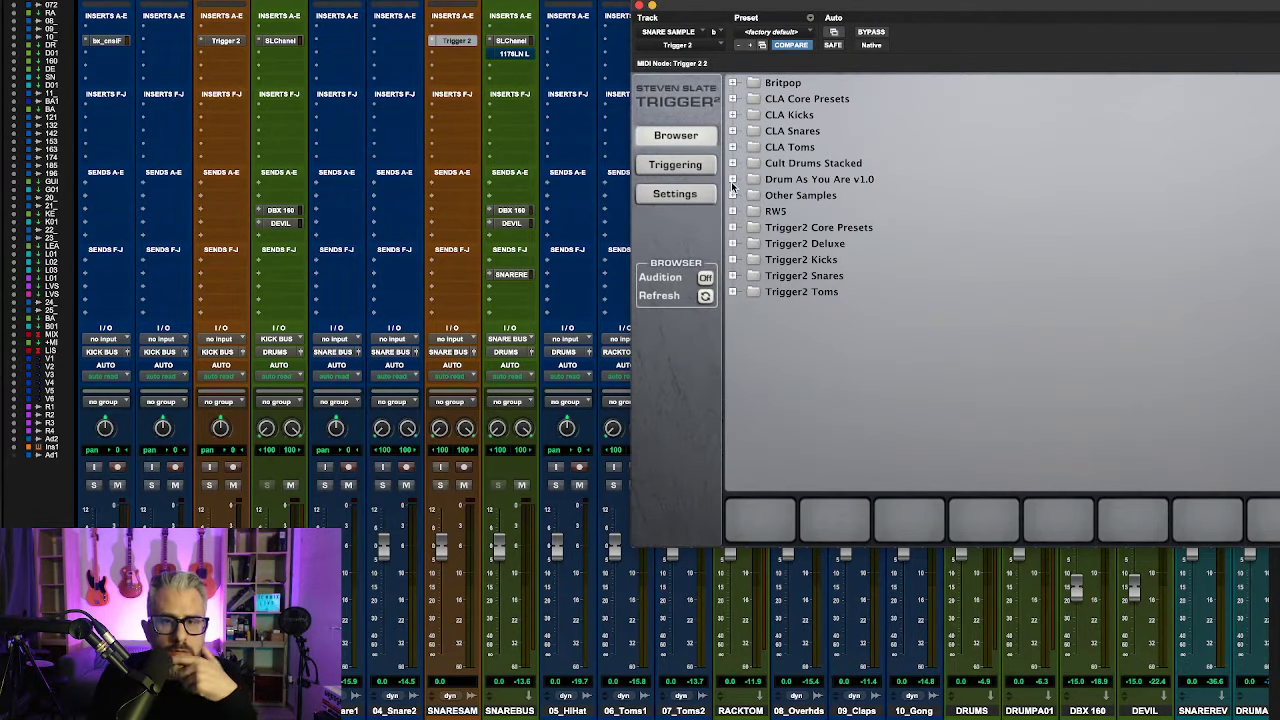
left_click(733, 180)
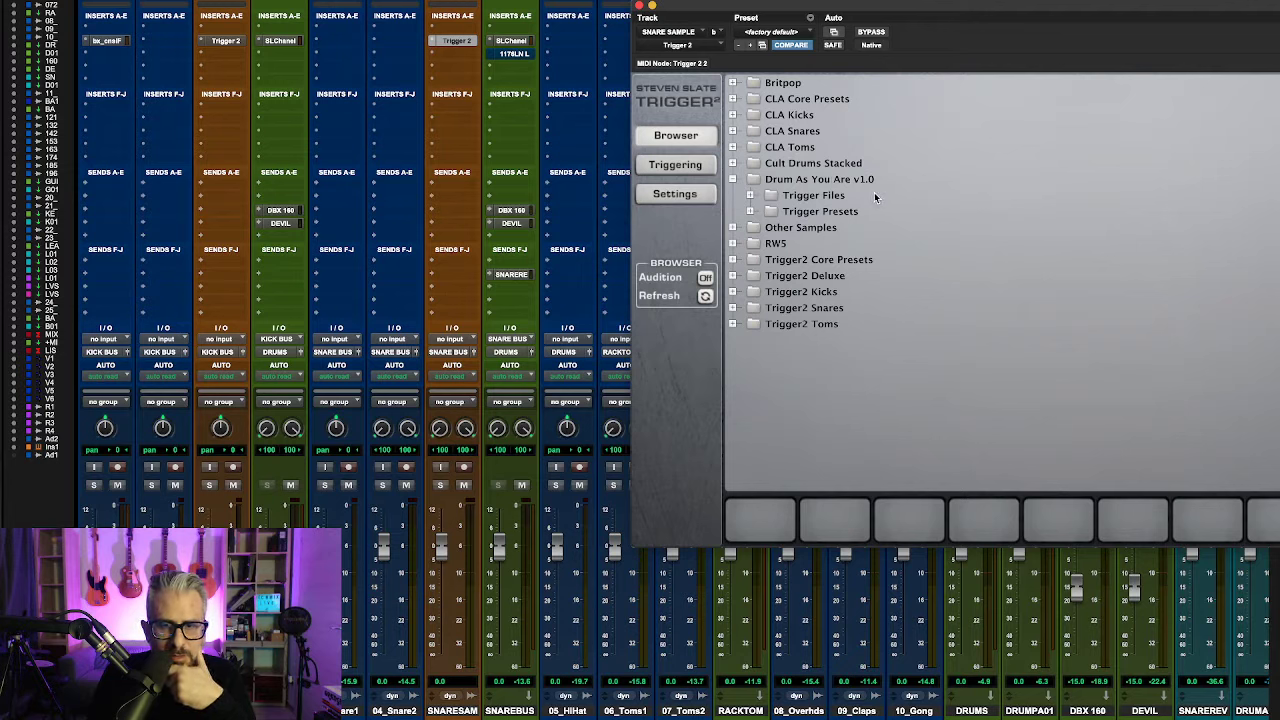
left_click(750, 211)
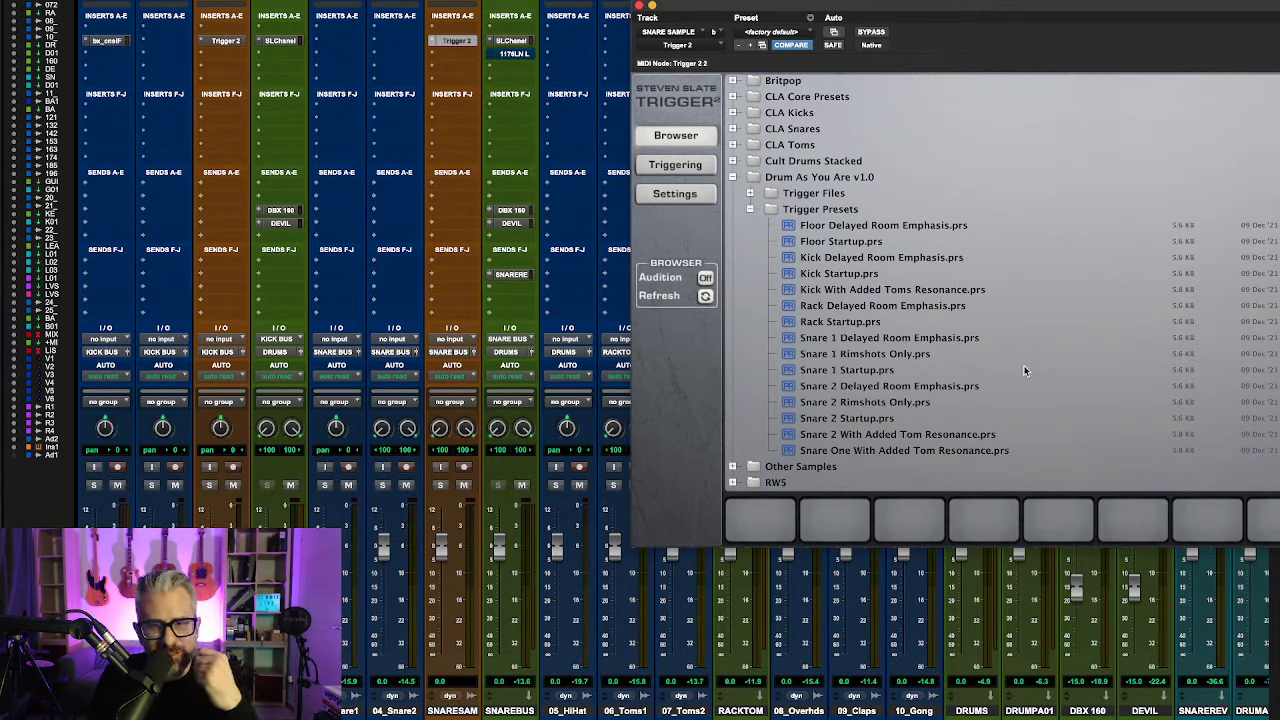
scroll(1024, 371, "down", 3)
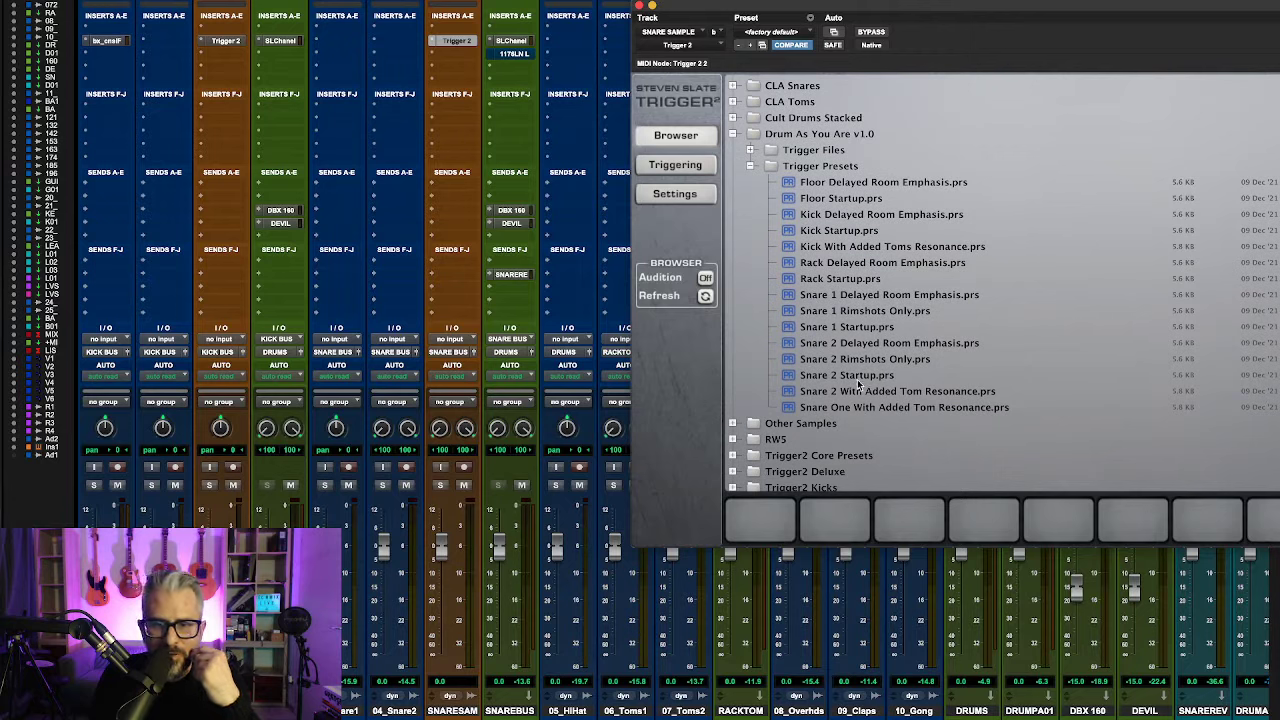
left_click(857, 380)
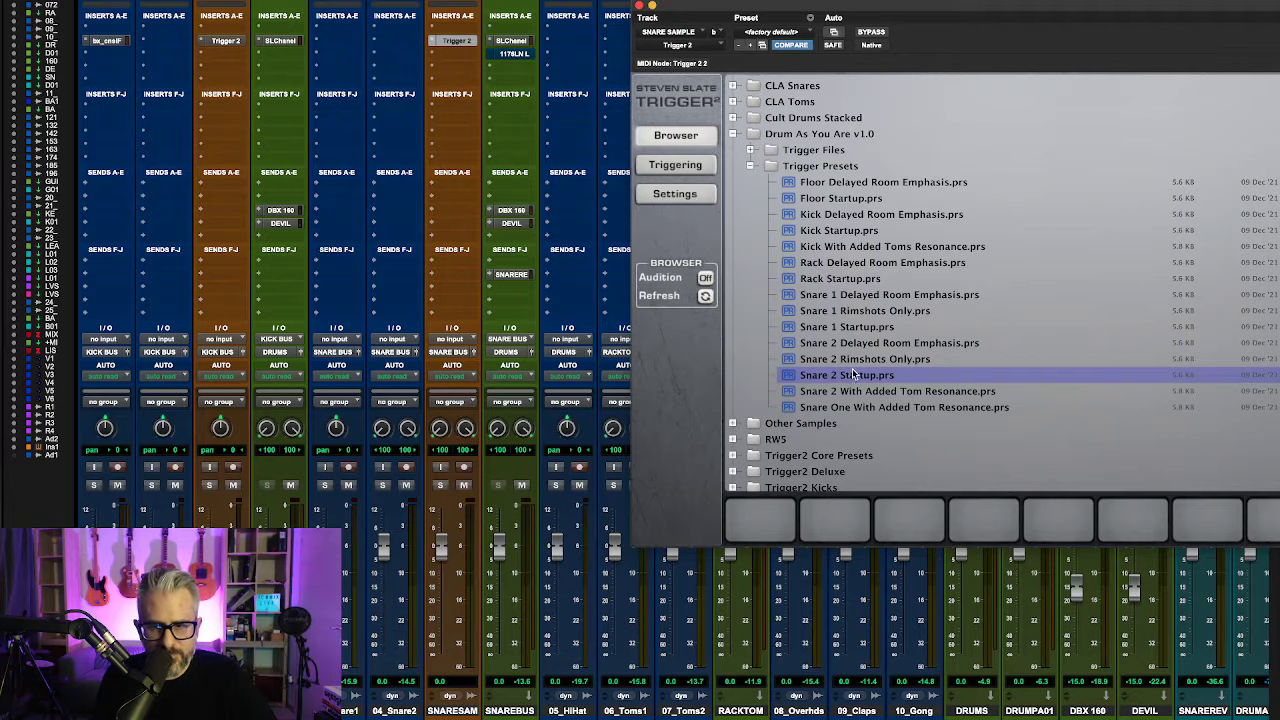
scroll(846, 376, "down", 1)
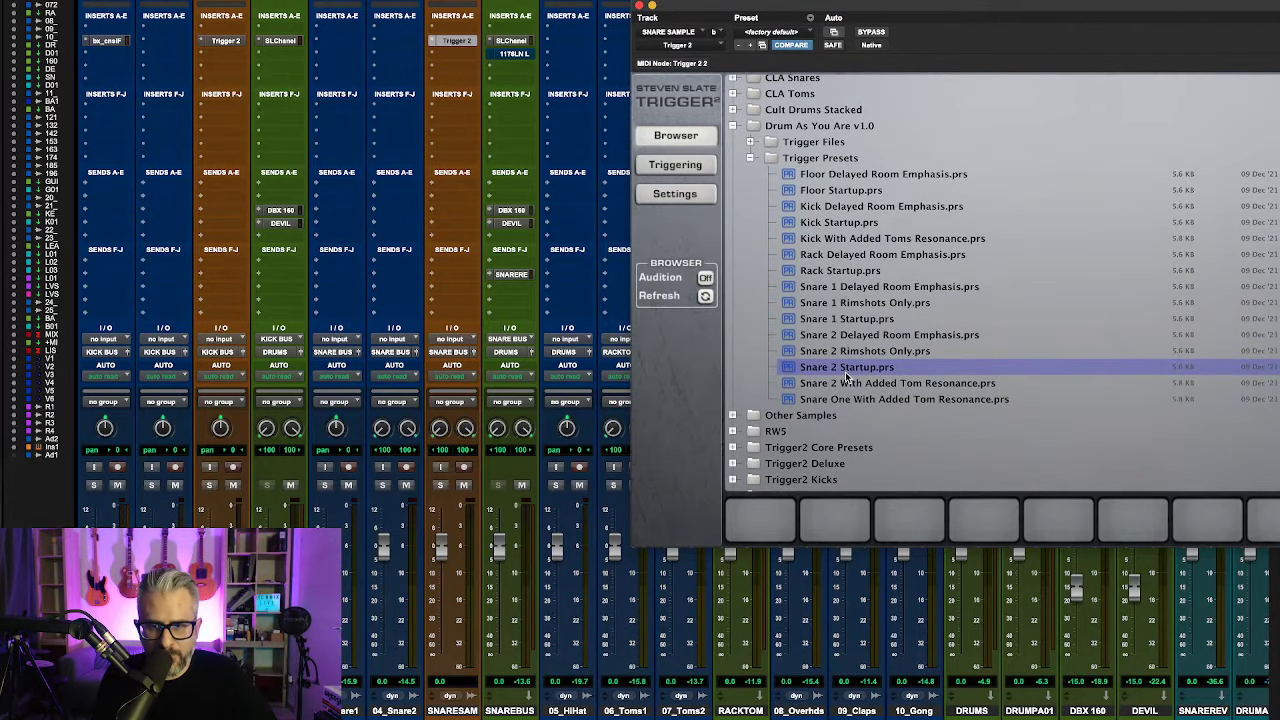
double_click(846, 374)
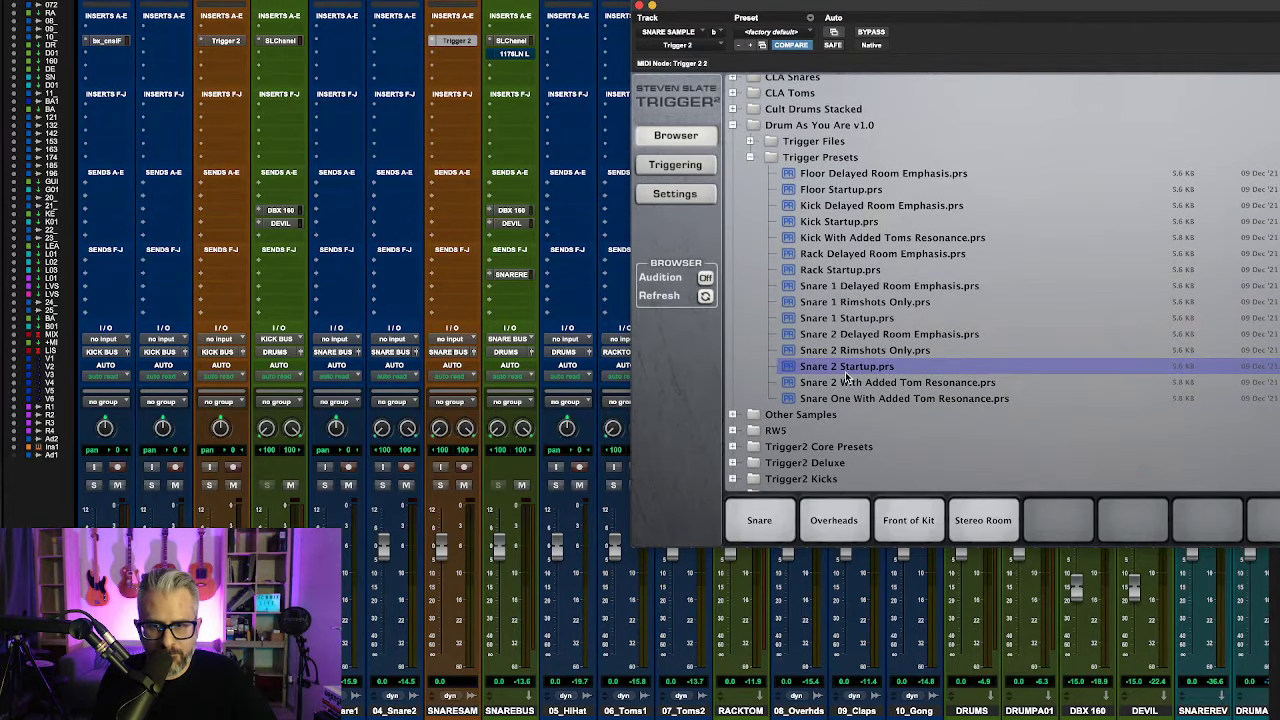
Step: Set Trigger 2's Detail to 12 in its triggering settings while the snare plays
left_click(700, 168)
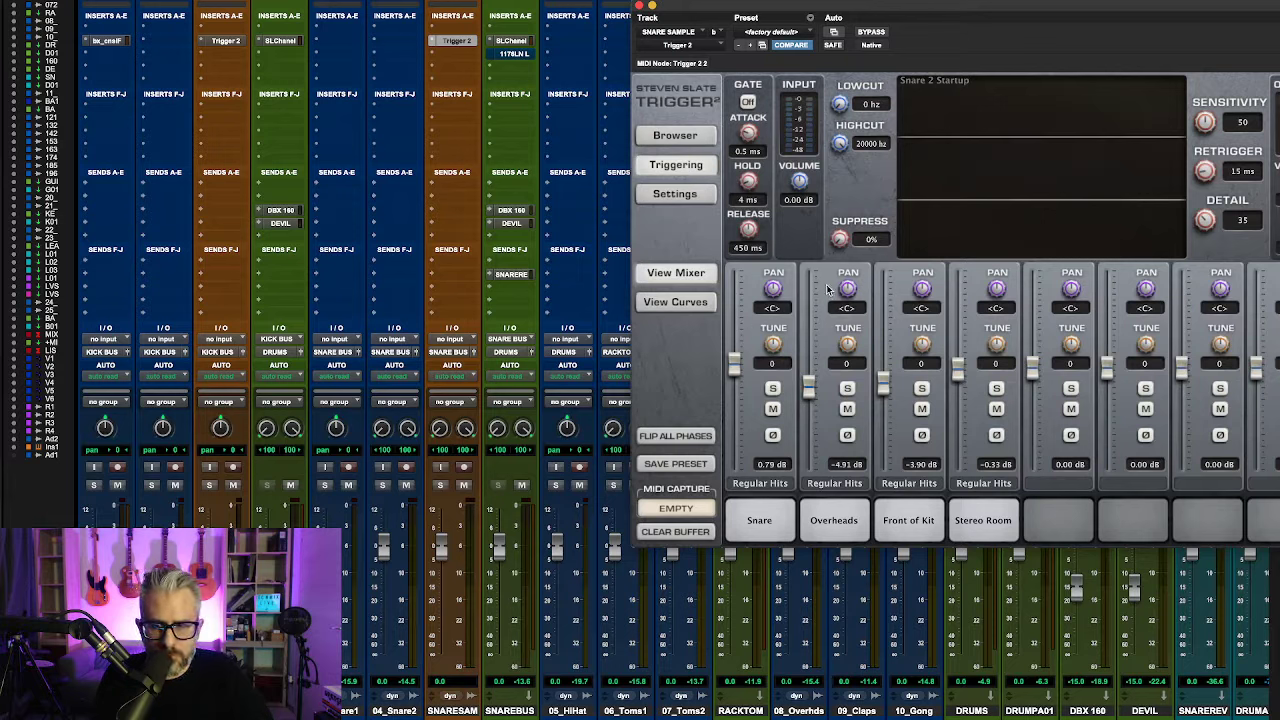
key("space")
left_click_drag(1207, 222, 1203, 265)
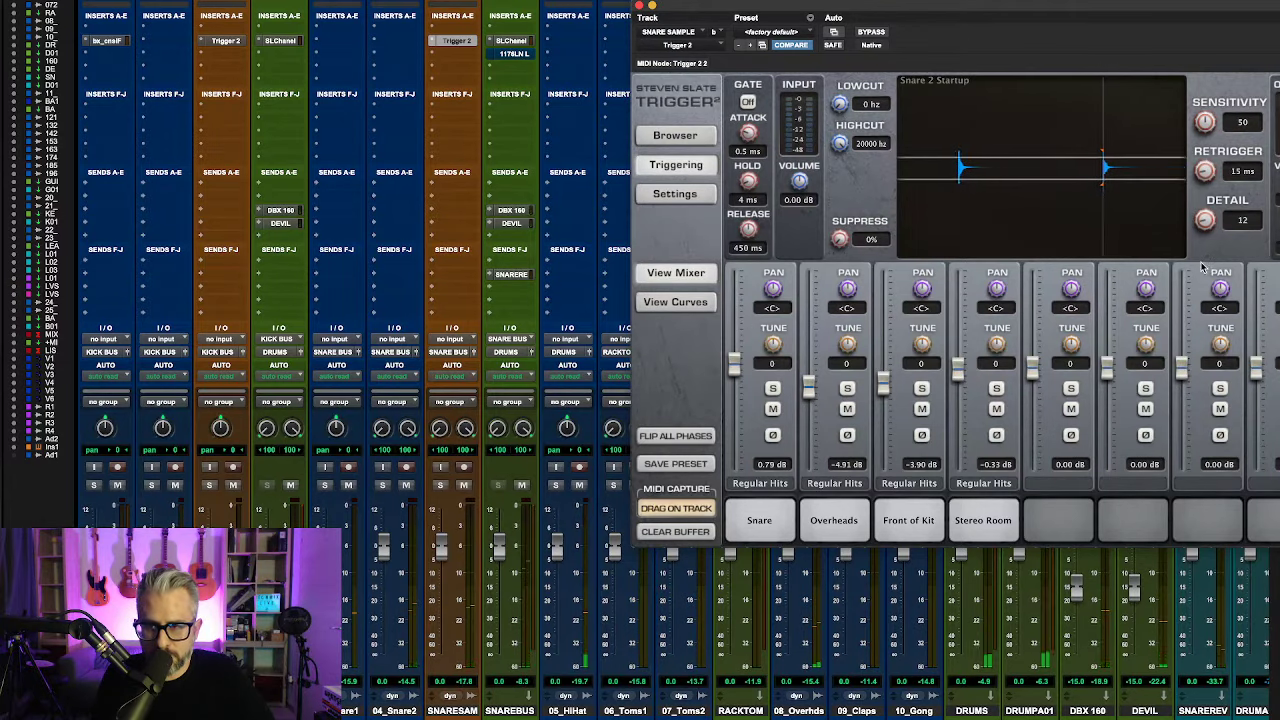
Step: Enable Curve Link for Attack, Sustain, Release, Dynamics, Velocity, Range Min and Range Max in Trigger 2's curve settings
left_click(684, 304)
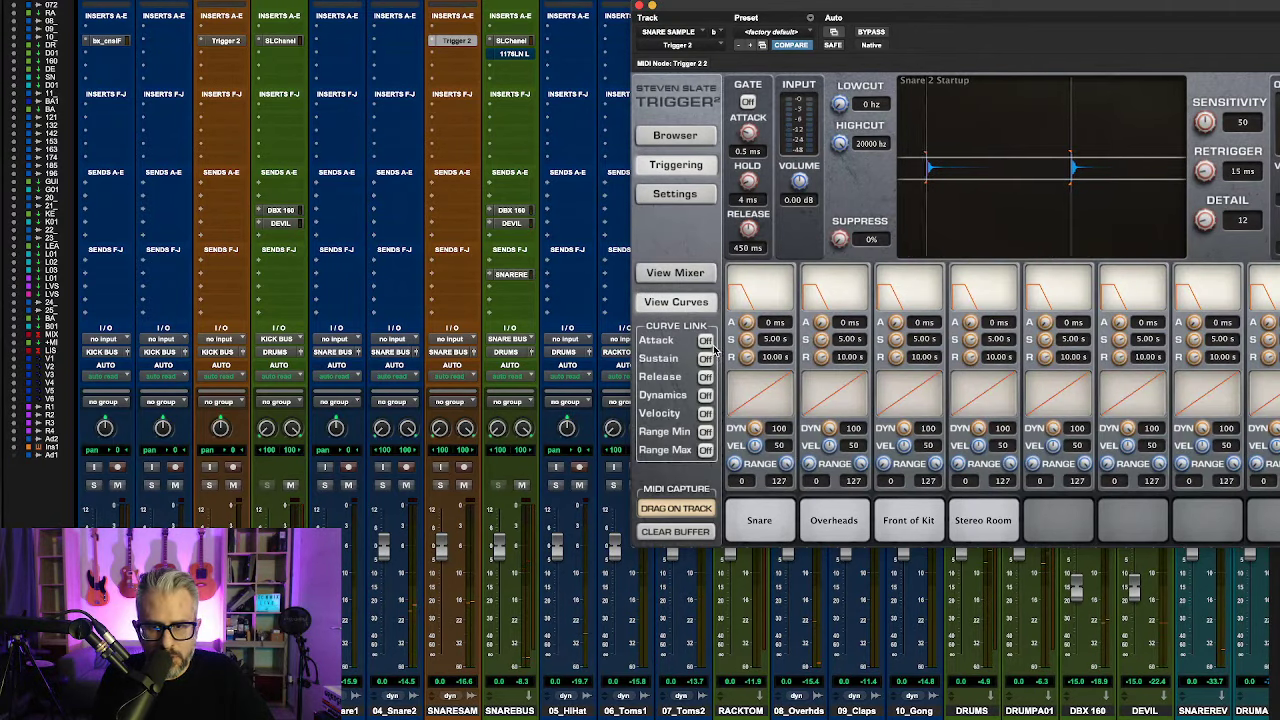
left_click(706, 341)
left_click(706, 359)
left_click(706, 377)
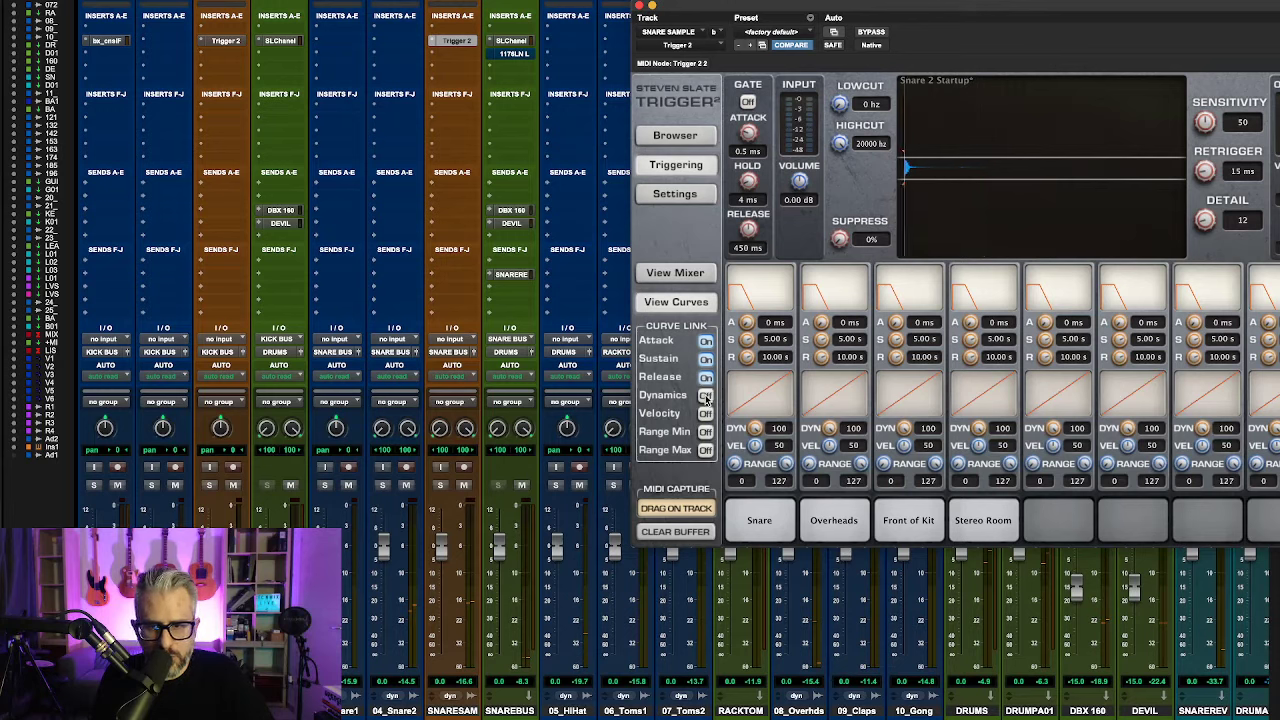
left_click(706, 396)
left_click(706, 414)
left_click(706, 432)
left_click(706, 450)
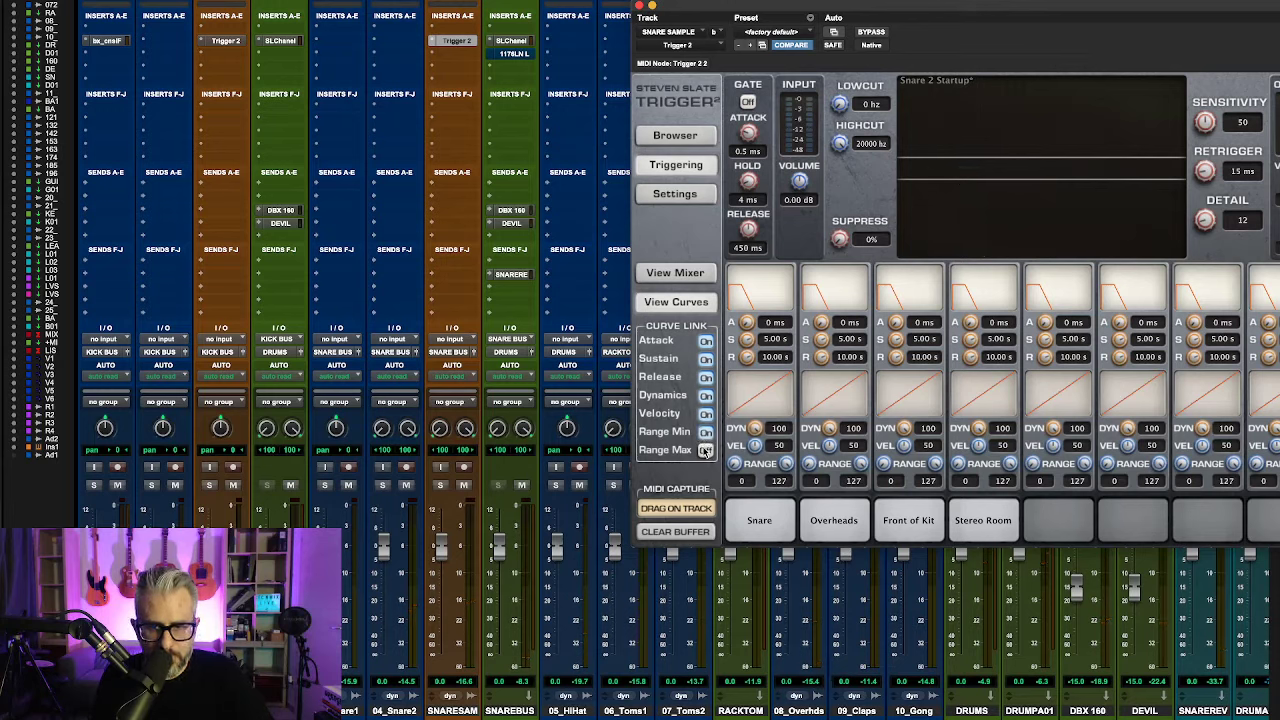
Step: Set the linked Trigger 2 samples to velocity 100, dynamics 0, and a range minimum and maximum of 95
left_click_drag(757, 448, 779, 293)
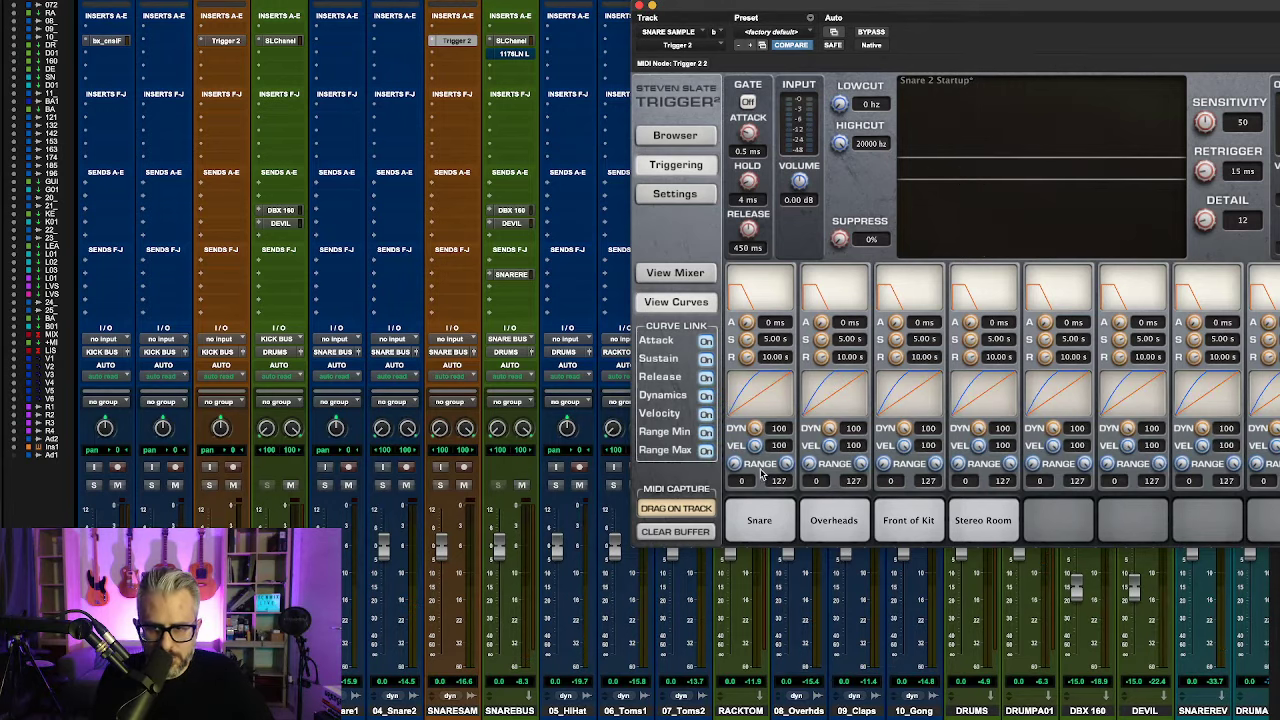
left_click_drag(752, 428, 752, 537)
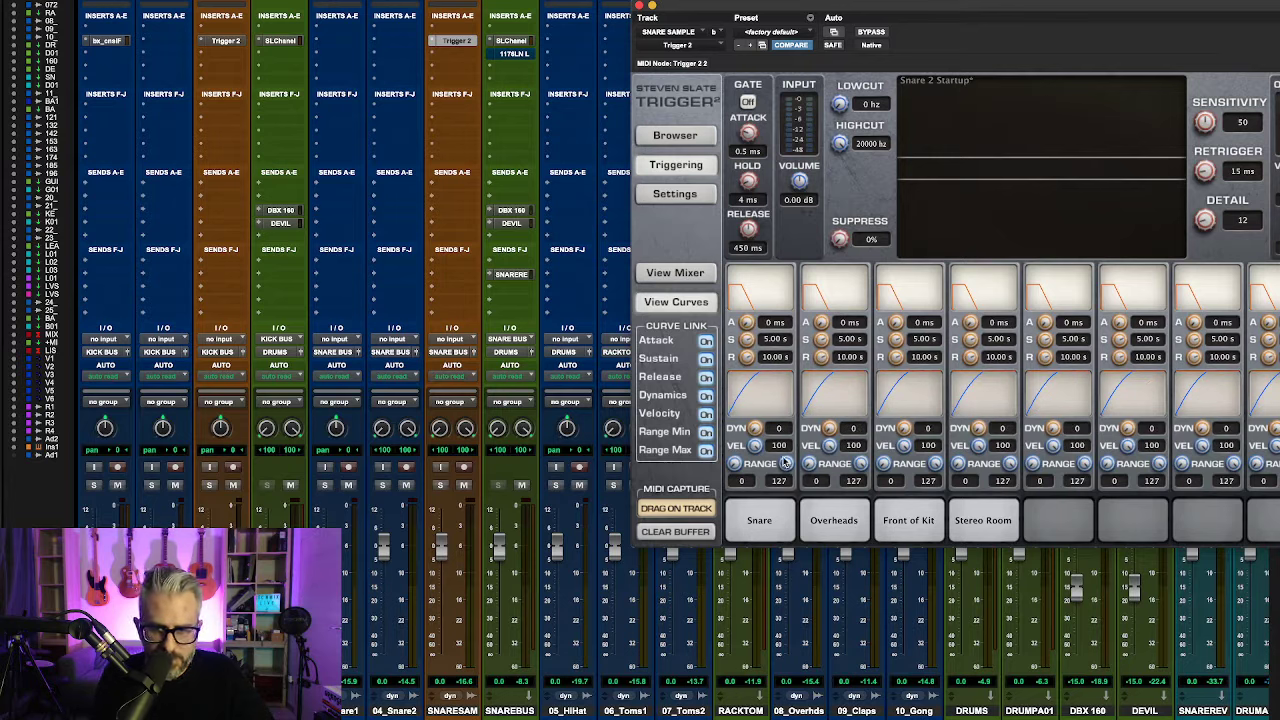
mouse_move(731, 470)
left_mouse_down()
mouse_move(785, 476)
mouse_move(770, 532)
mouse_move(737, 455)
left_mouse_up()
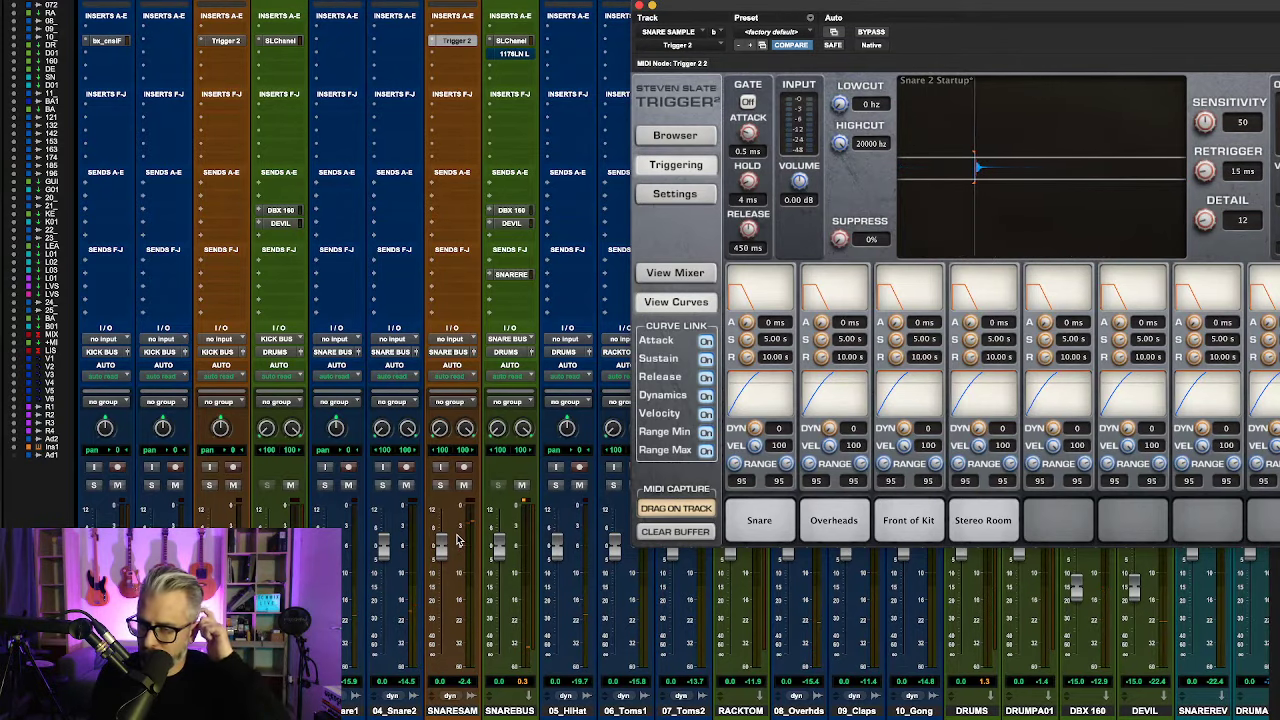
Step: Lower the SNARESAMPLE fader to -25.6 dB and compare the snare with the sample track muted and unmuted
left_click_drag(443, 553, 440, 616)
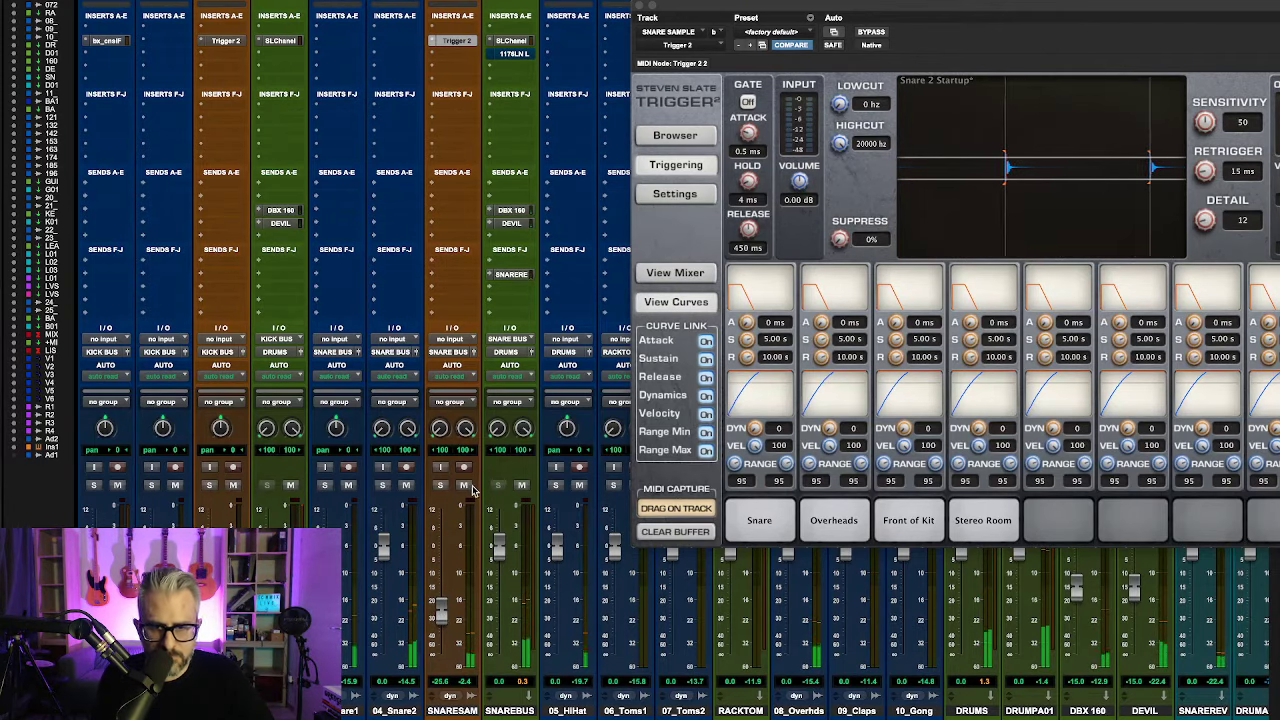
left_click(465, 486)
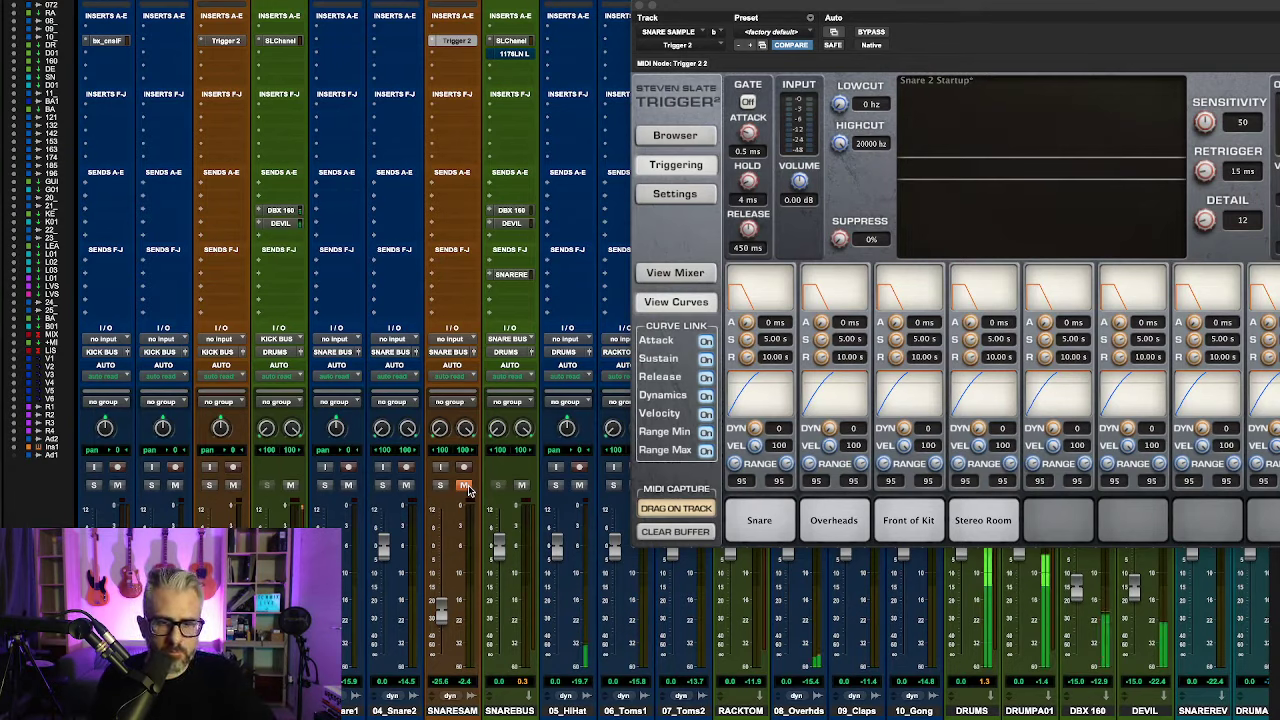
left_click(465, 486)
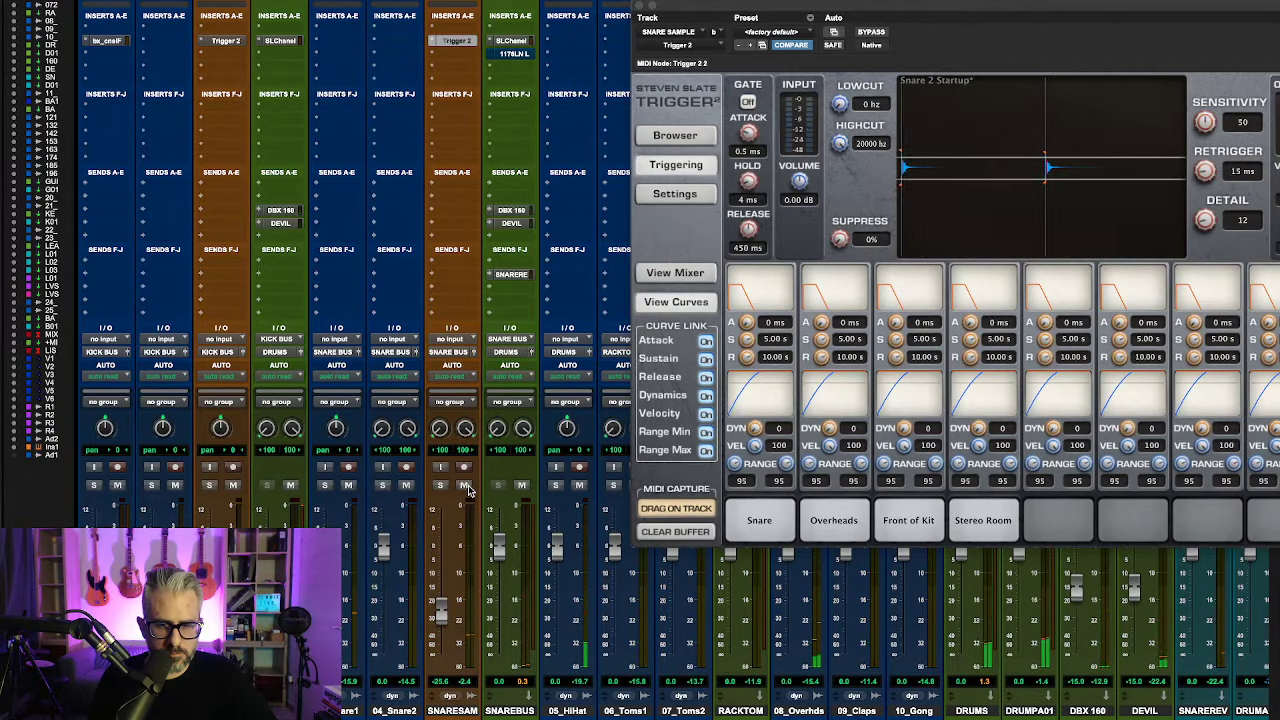
Step: Toggle the mute of the SNARESAMPLE track once more for comparison and close its Trigger 2 window
left_click(465, 486)
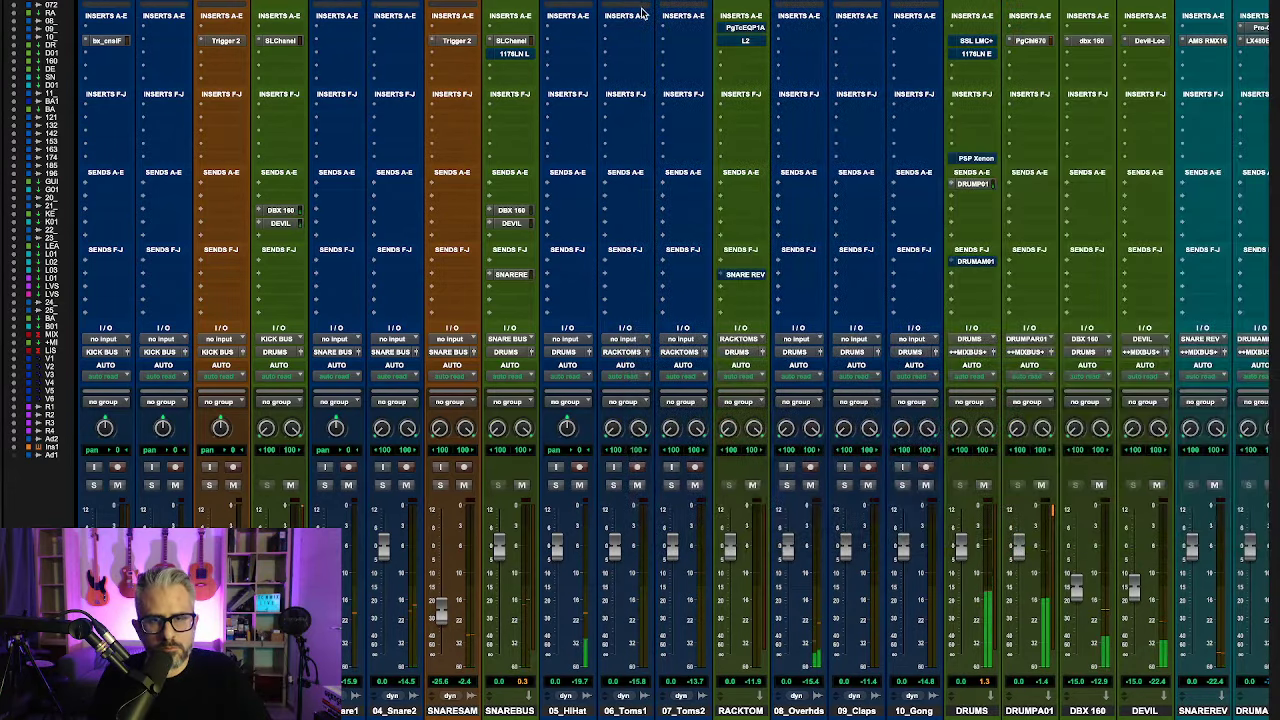
left_click(640, 8)
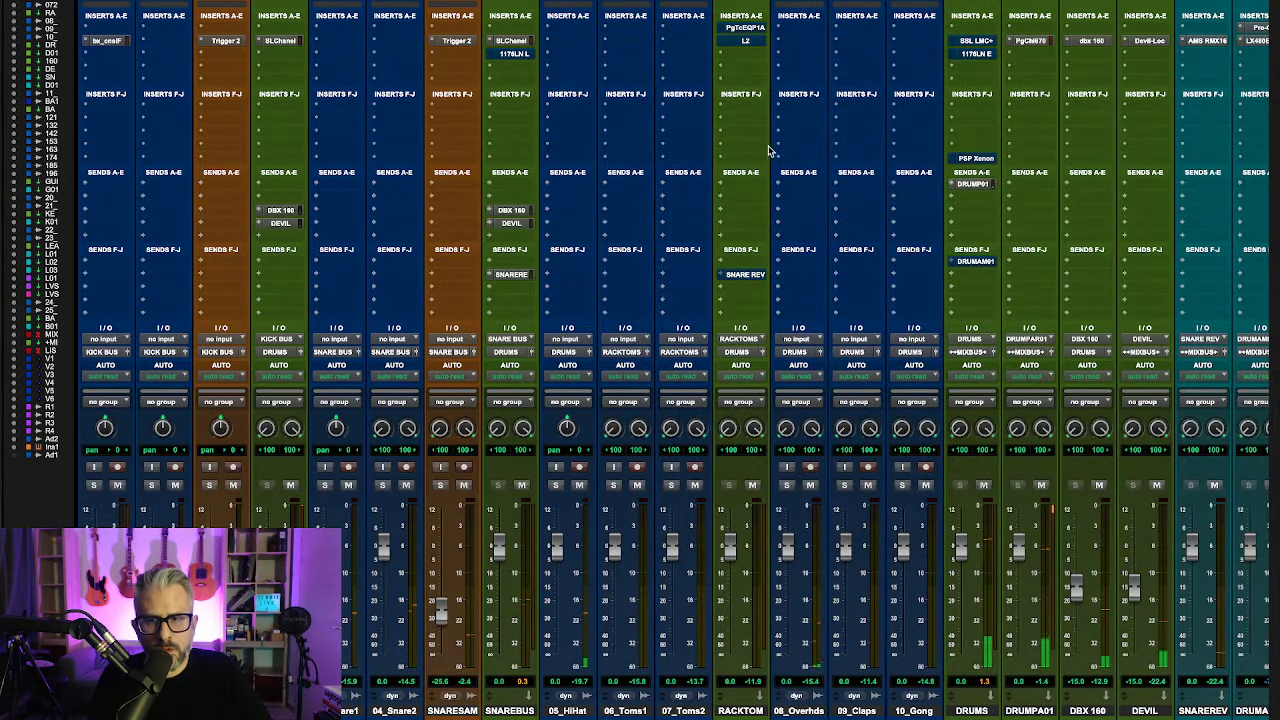
Step: Activate the SSL LMC+ compressor on the DRUMS bus and compare the drums with it bypassed and engaged
left_click(973, 41)
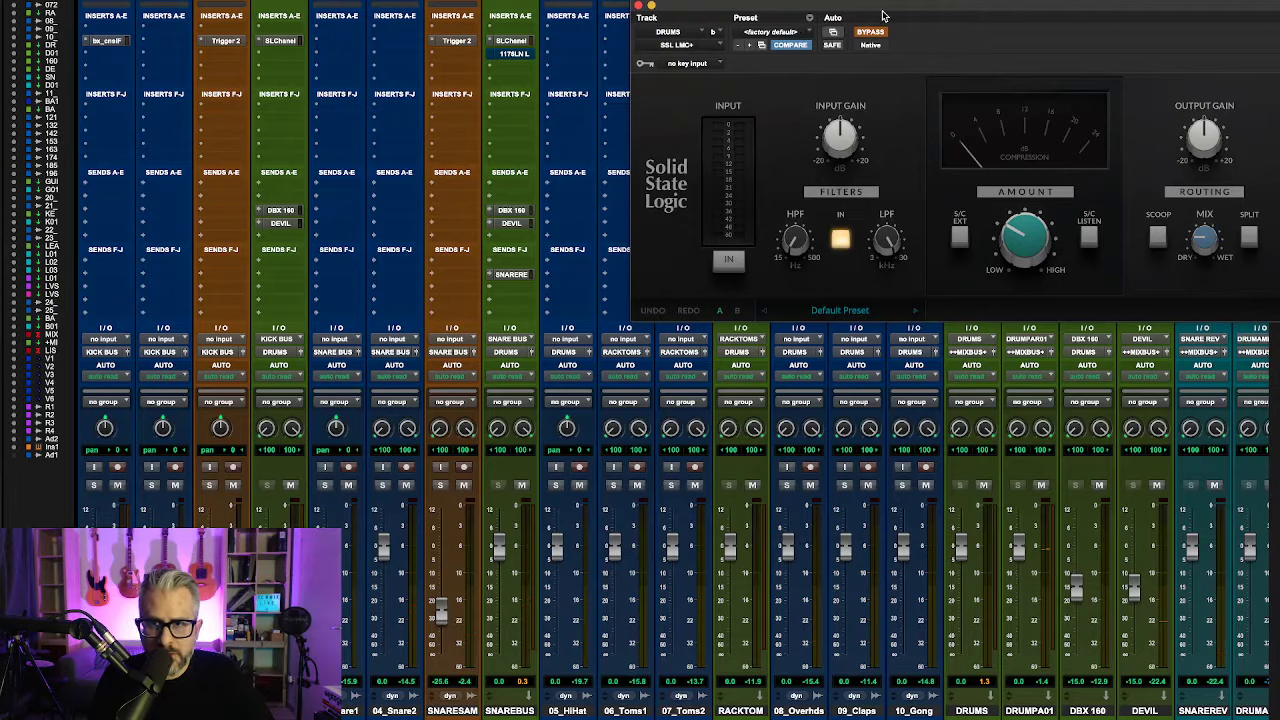
left_click_drag(895, 8, 443, 38)
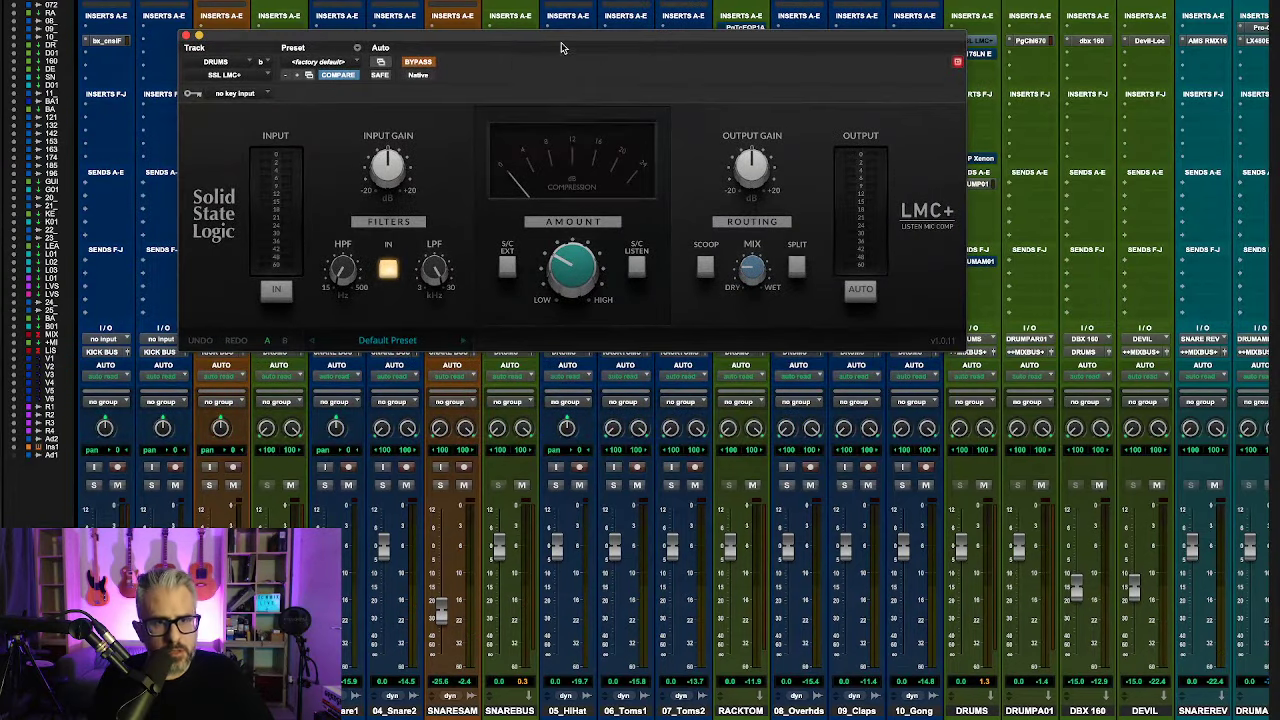
left_click(420, 62)
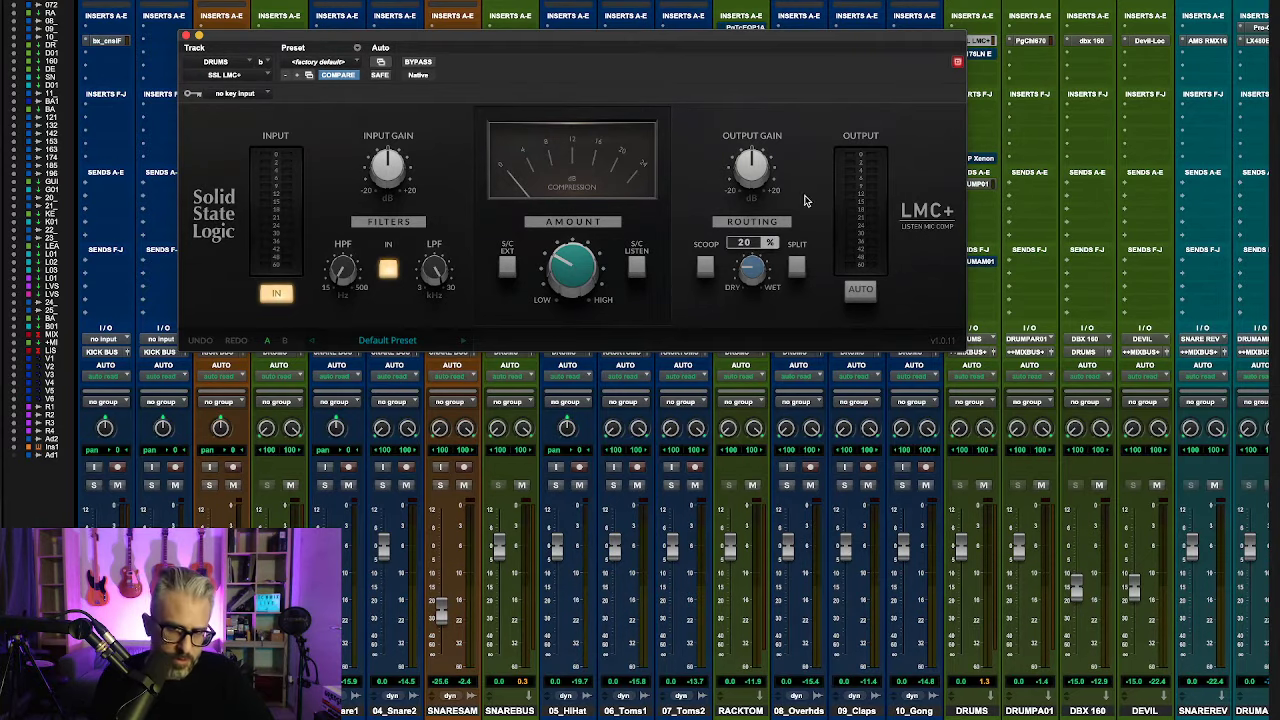
left_click(422, 64)
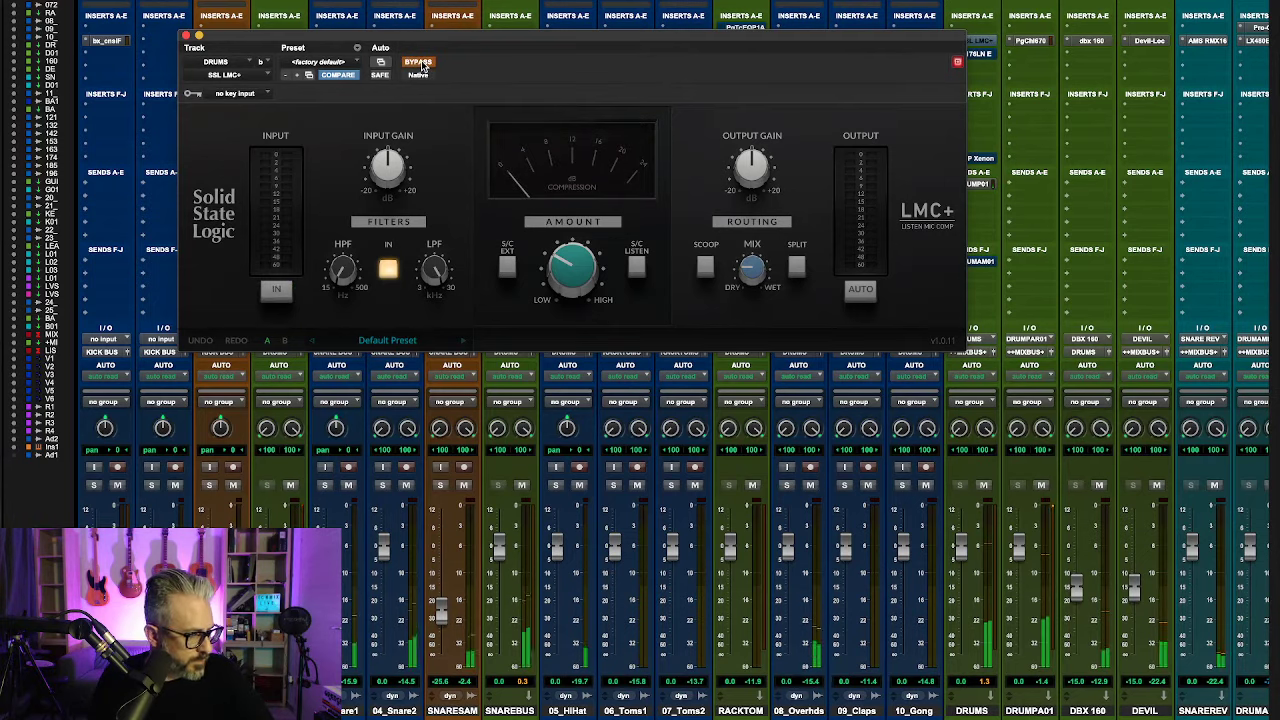
left_click(422, 64)
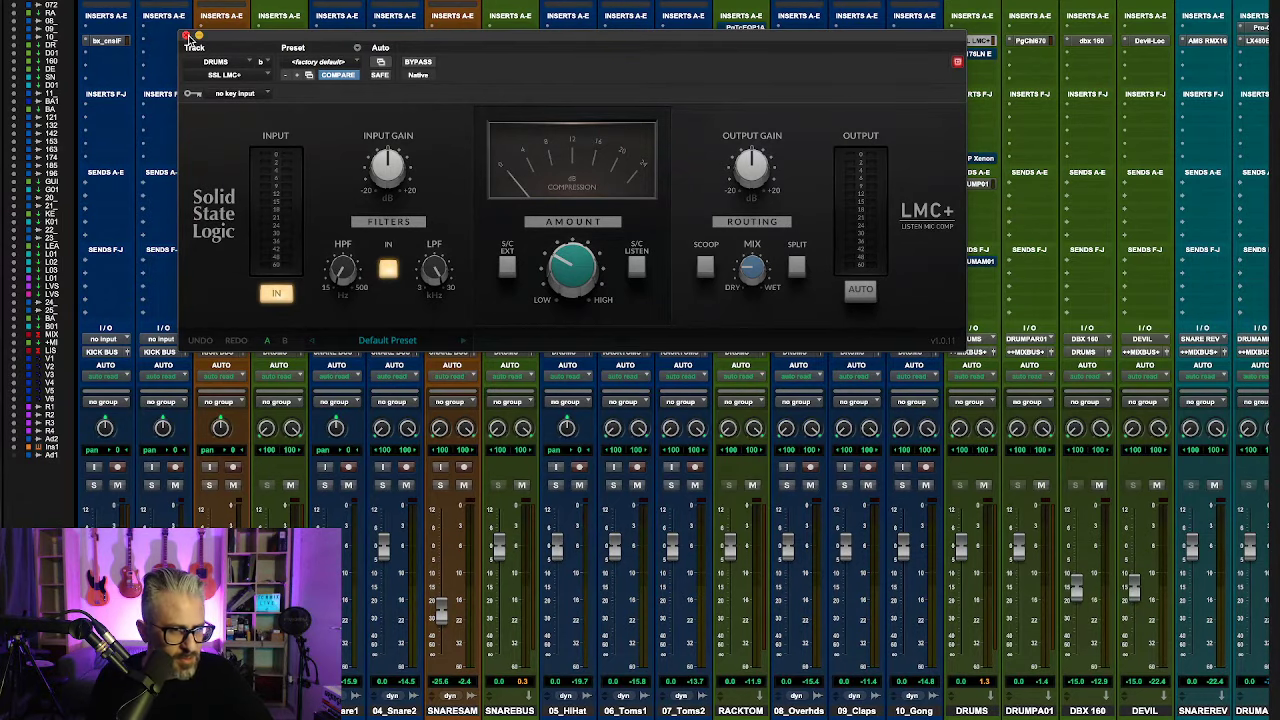
left_click(186, 36)
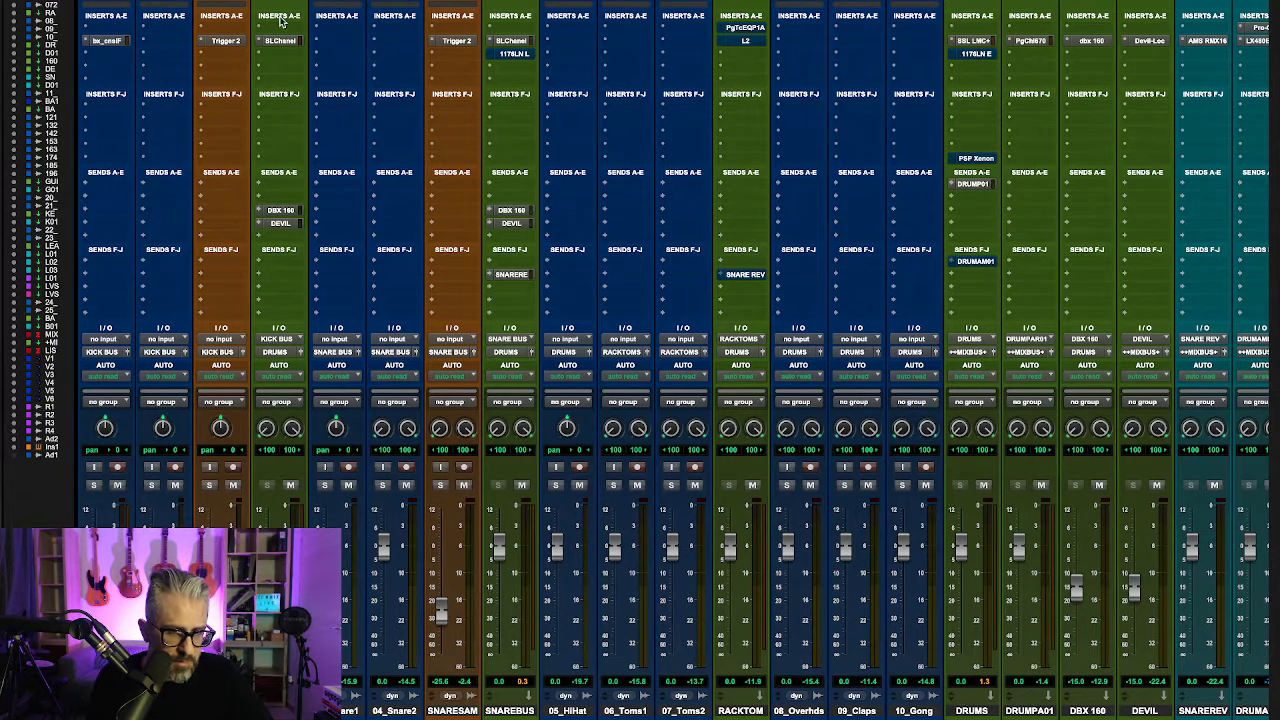
Step: Review the Trigger 2 curve and sample settings on the KICK SAMPLE track
left_click(224, 42)
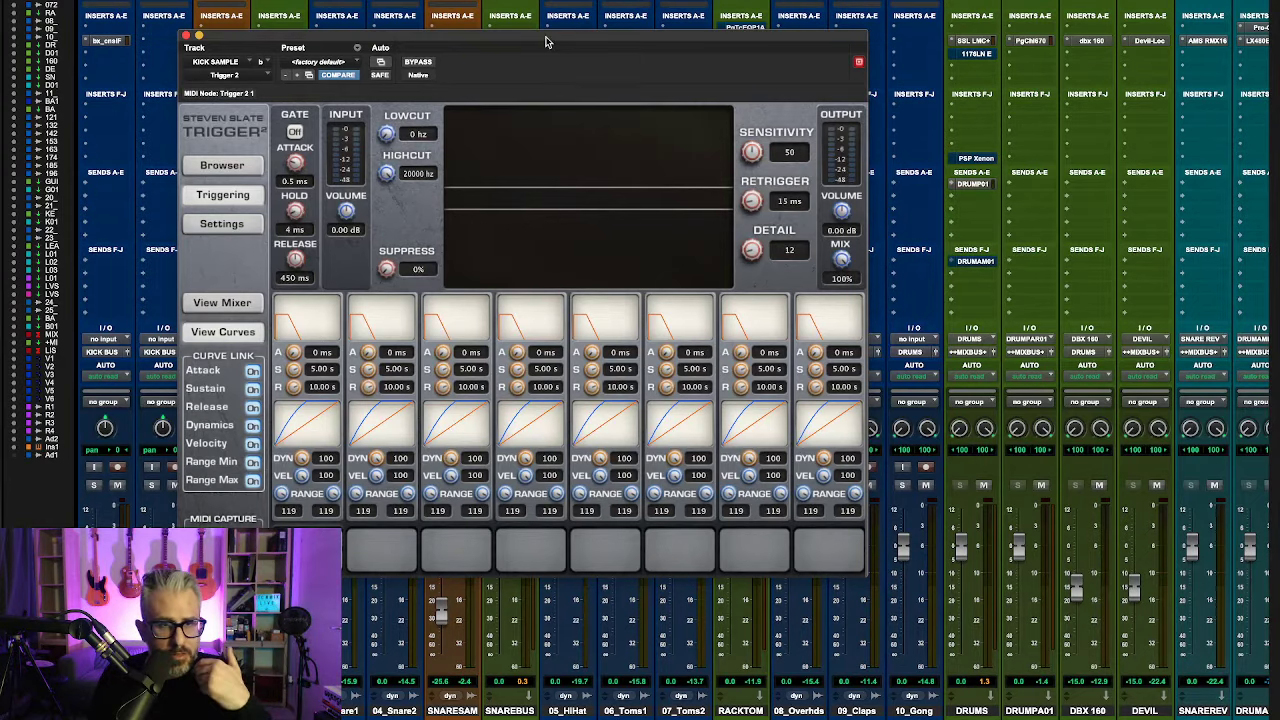
left_click_drag(545, 40, 866, 11)
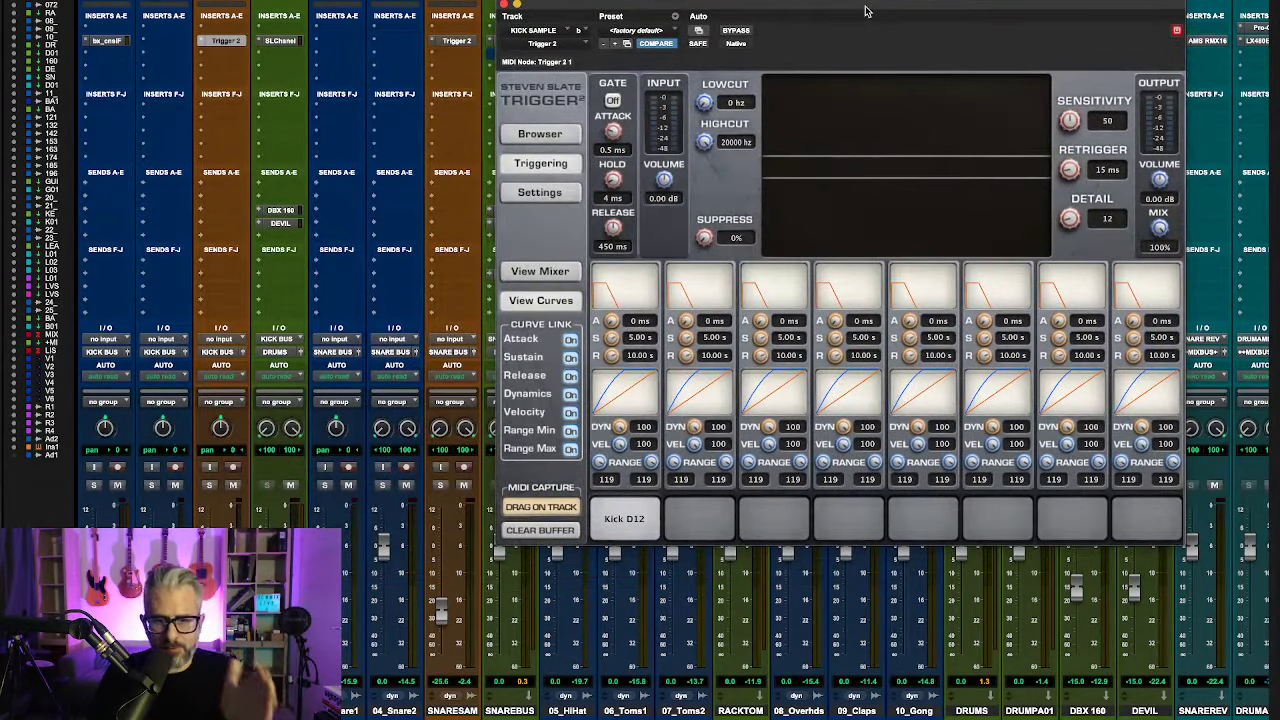
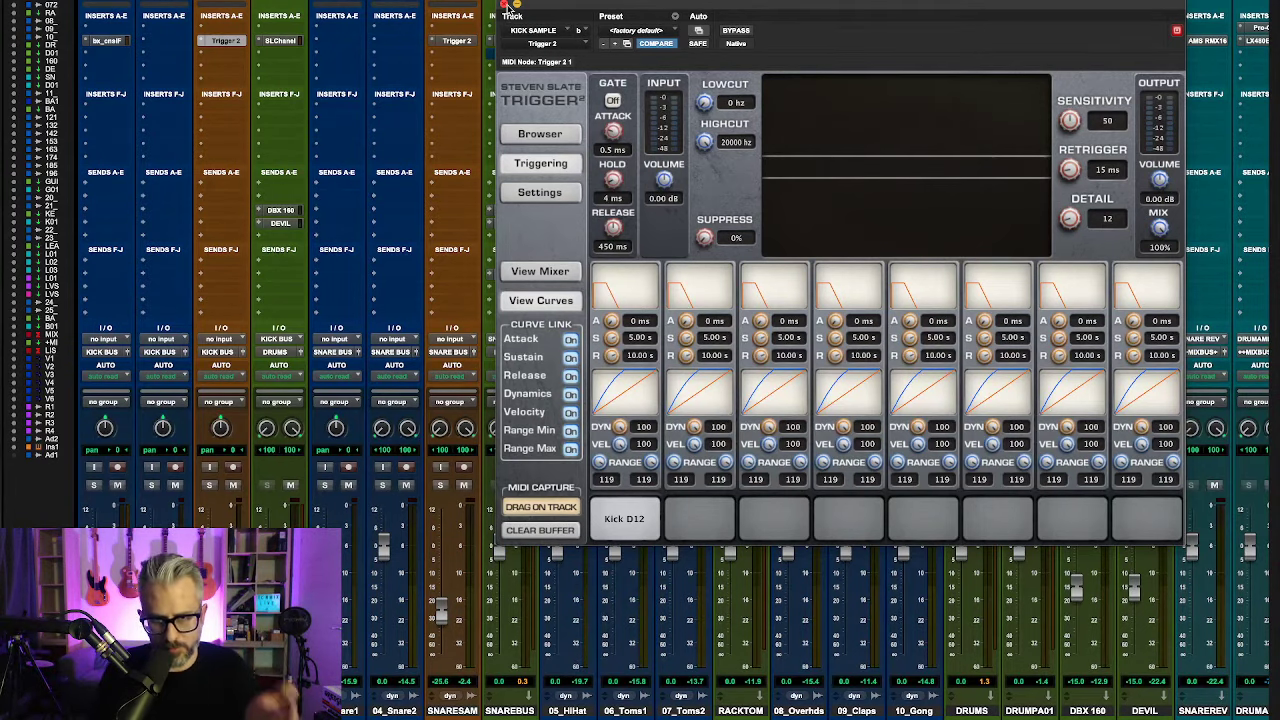
left_click(505, 5)
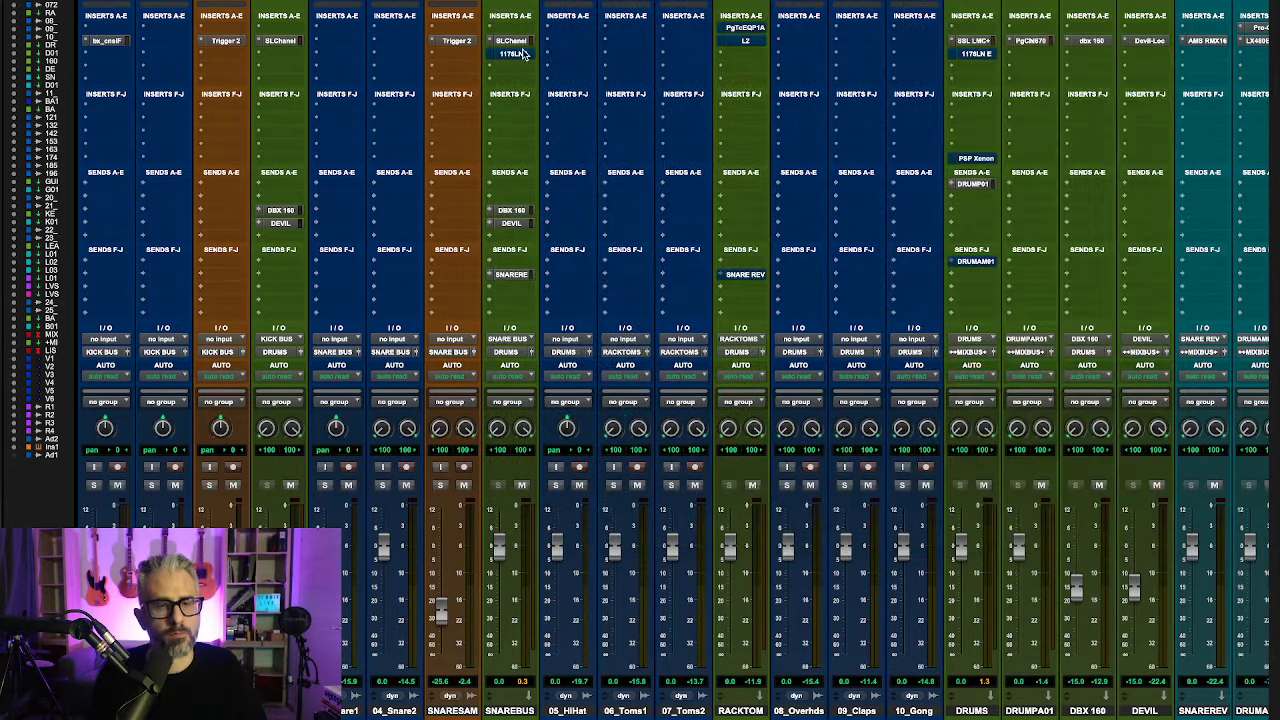
Step: Activate the UA 1176LN Rev E compressor on the DRUMS bus during playback
key("space")
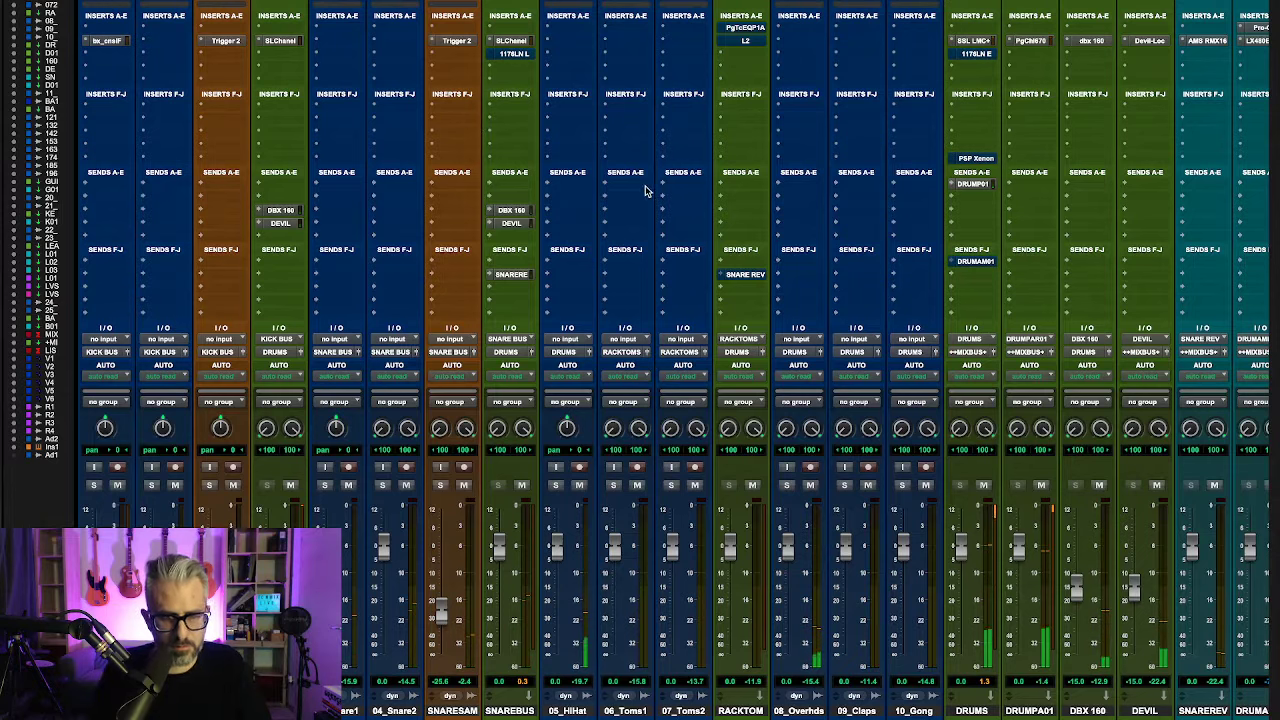
left_click(988, 54)
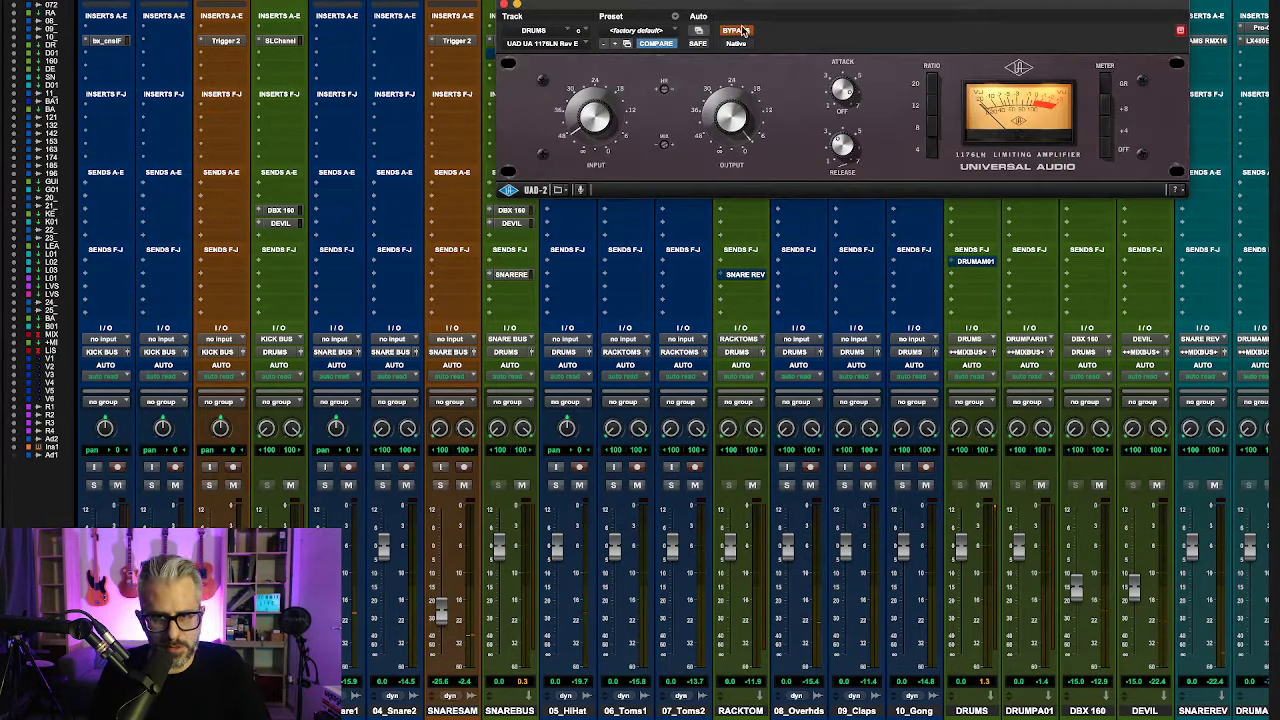
left_click(738, 31)
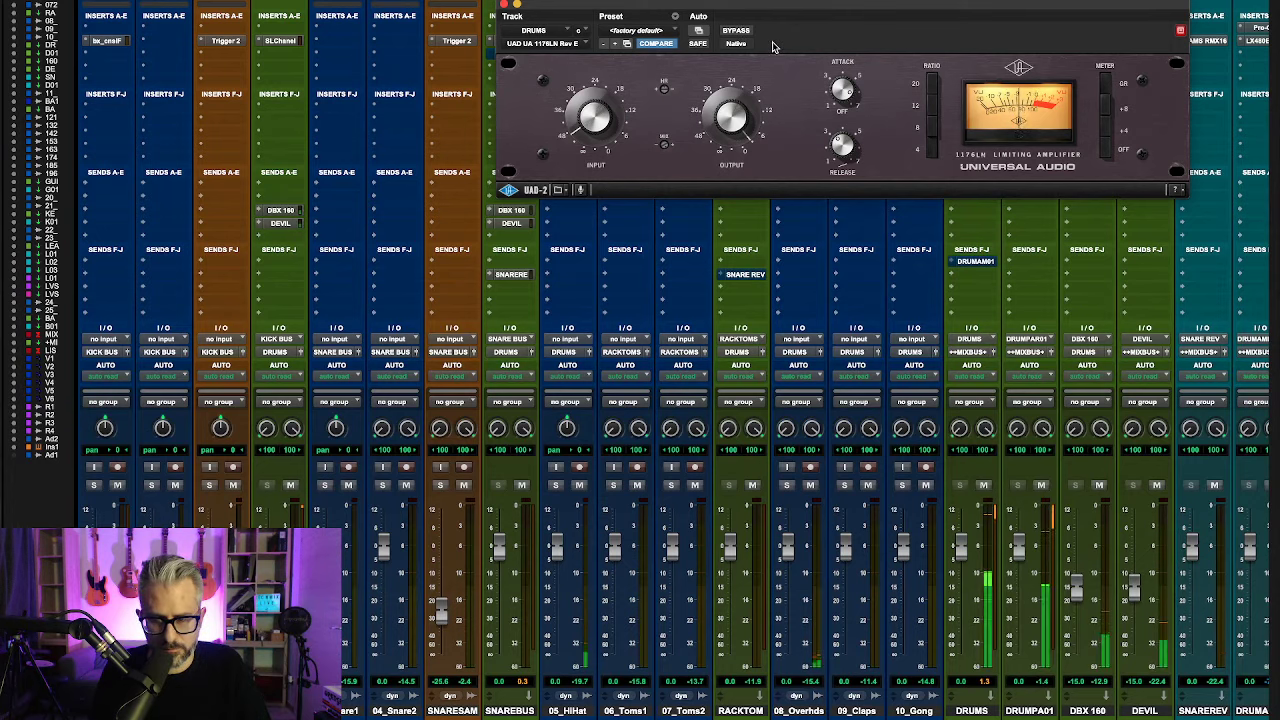
left_click(505, 4)
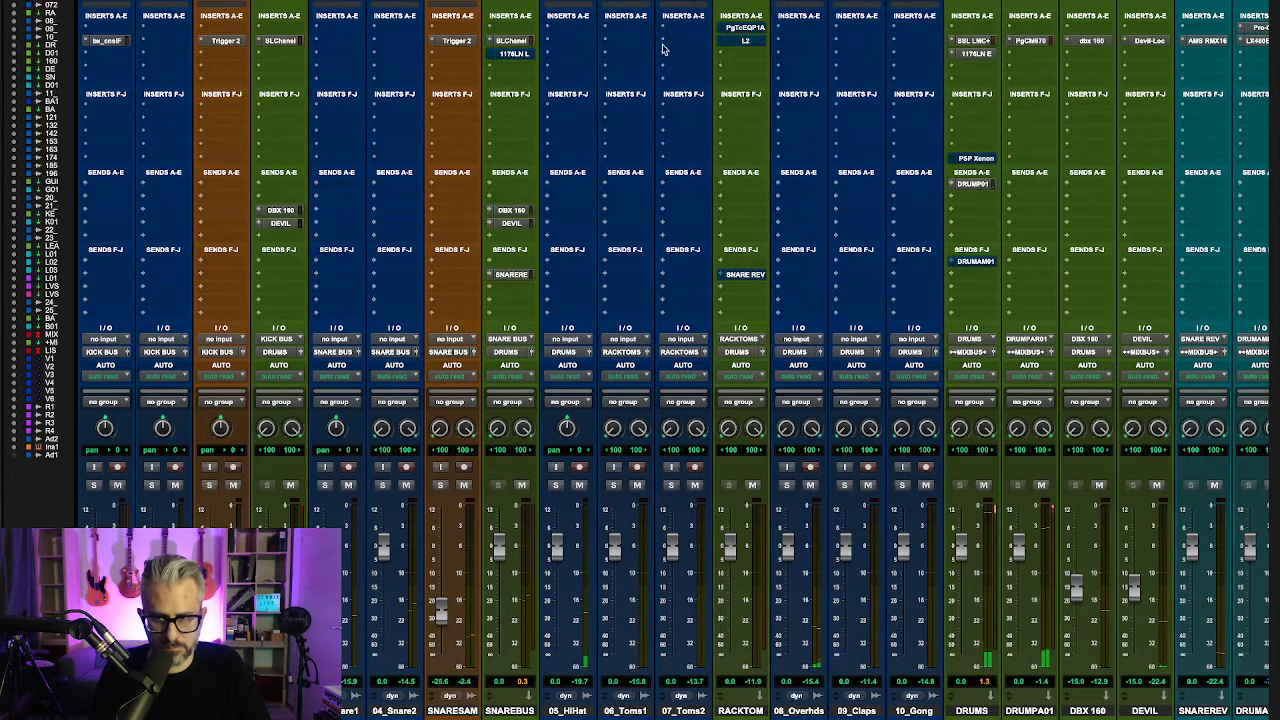
Step: Activate the PSP Xenon limiter on the DRUMS bus, set its input to +1.93 dB and audition the drums
left_click(973, 158)
left_click_drag(548, 397, 549, 388)
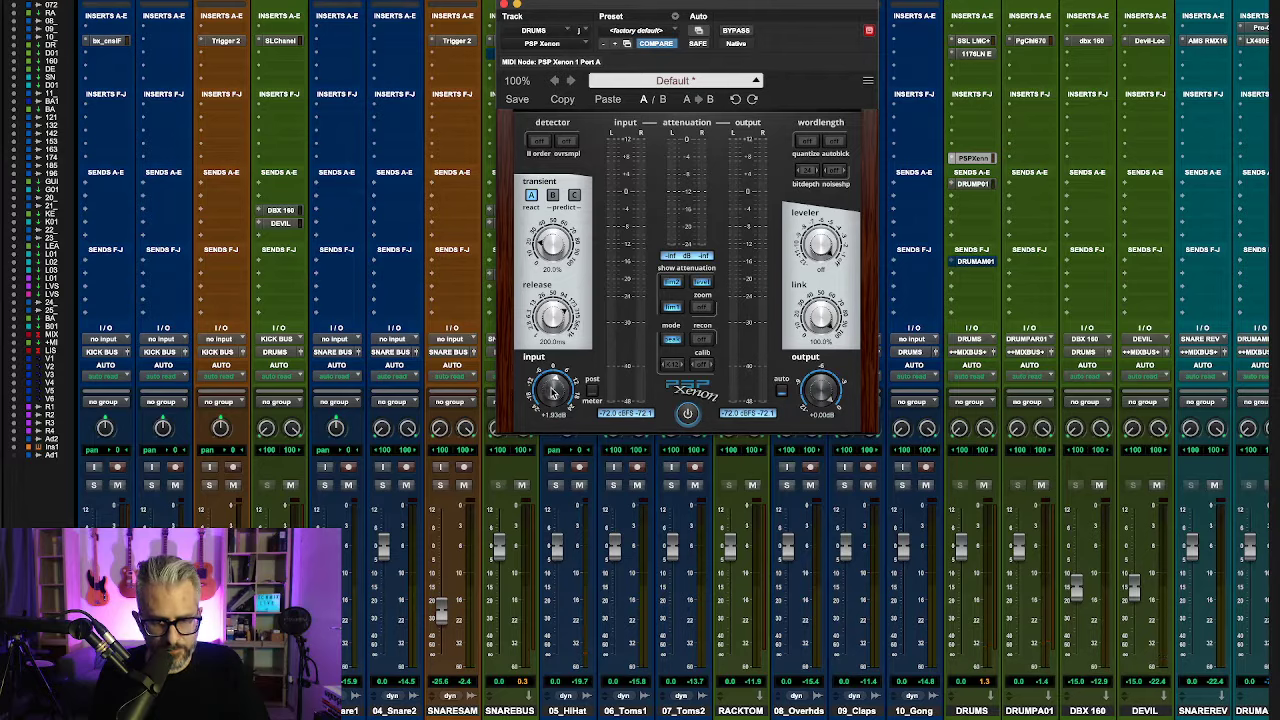
key("space")
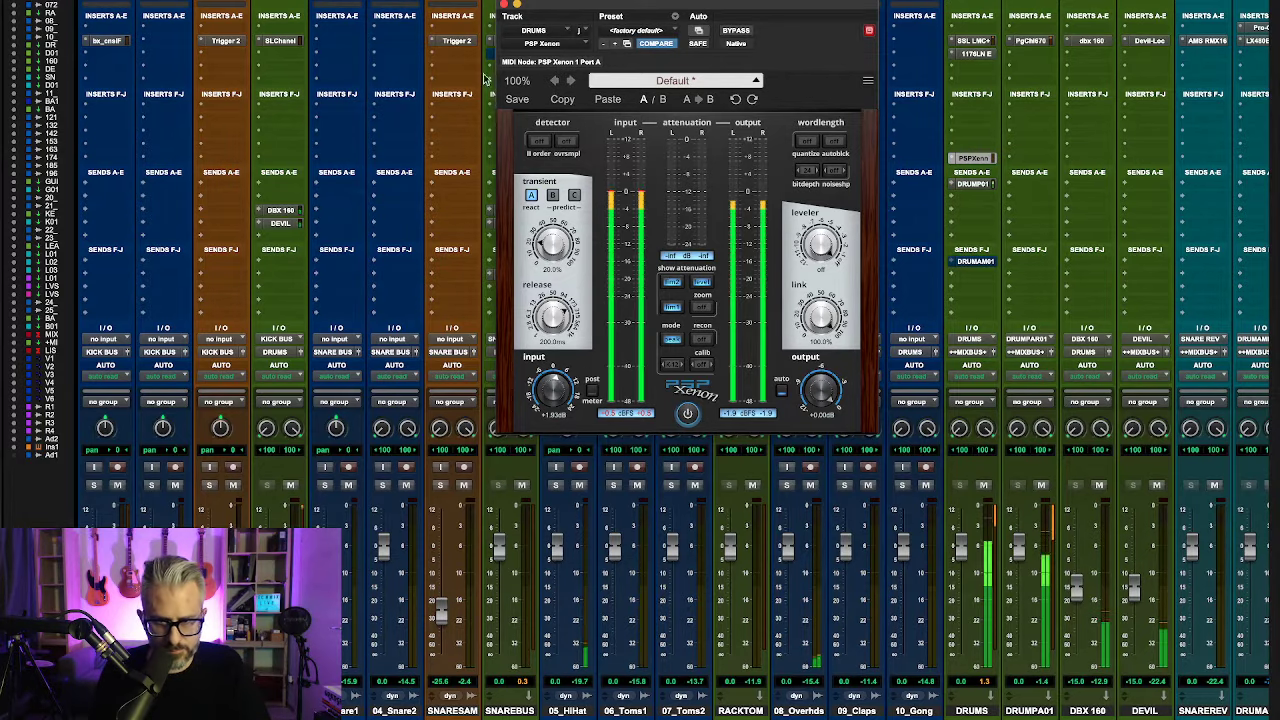
left_click(505, 4)
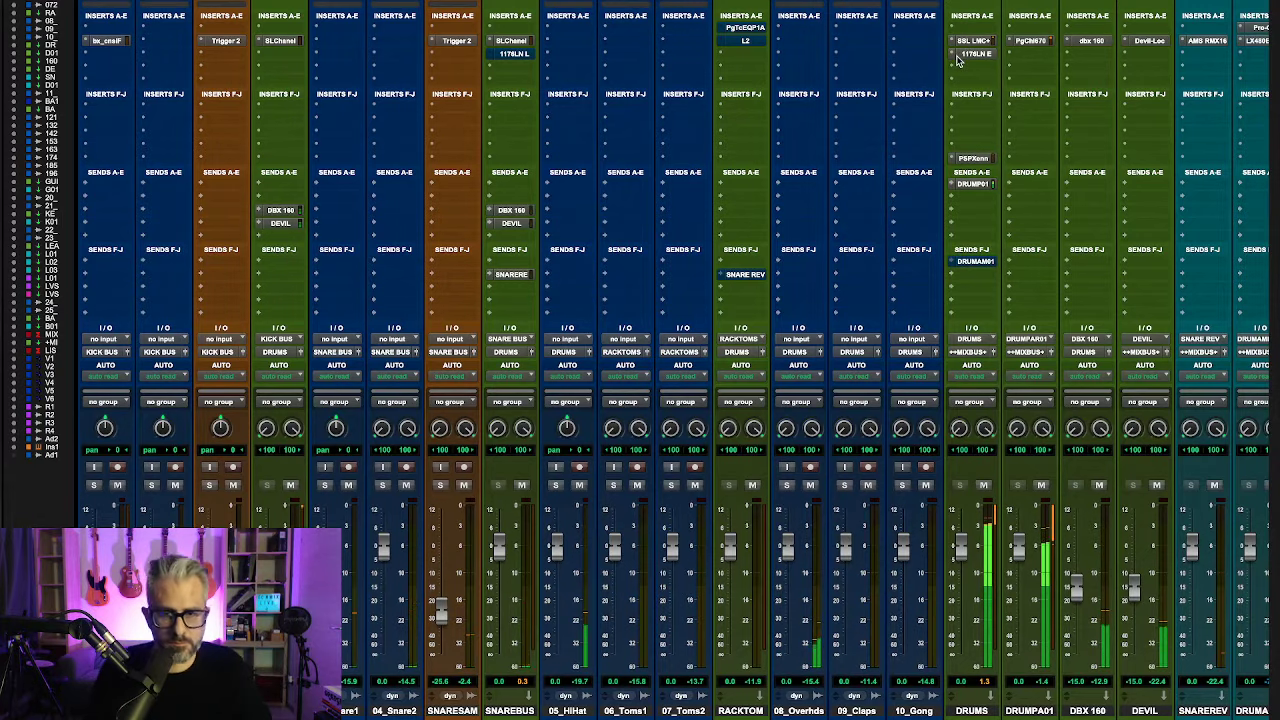
Step: Insert soothe2 (mono) on 05_HiHat with depth 3.9 and copy it to the same insert slot on 08_Overhds
left_click(572, 44)
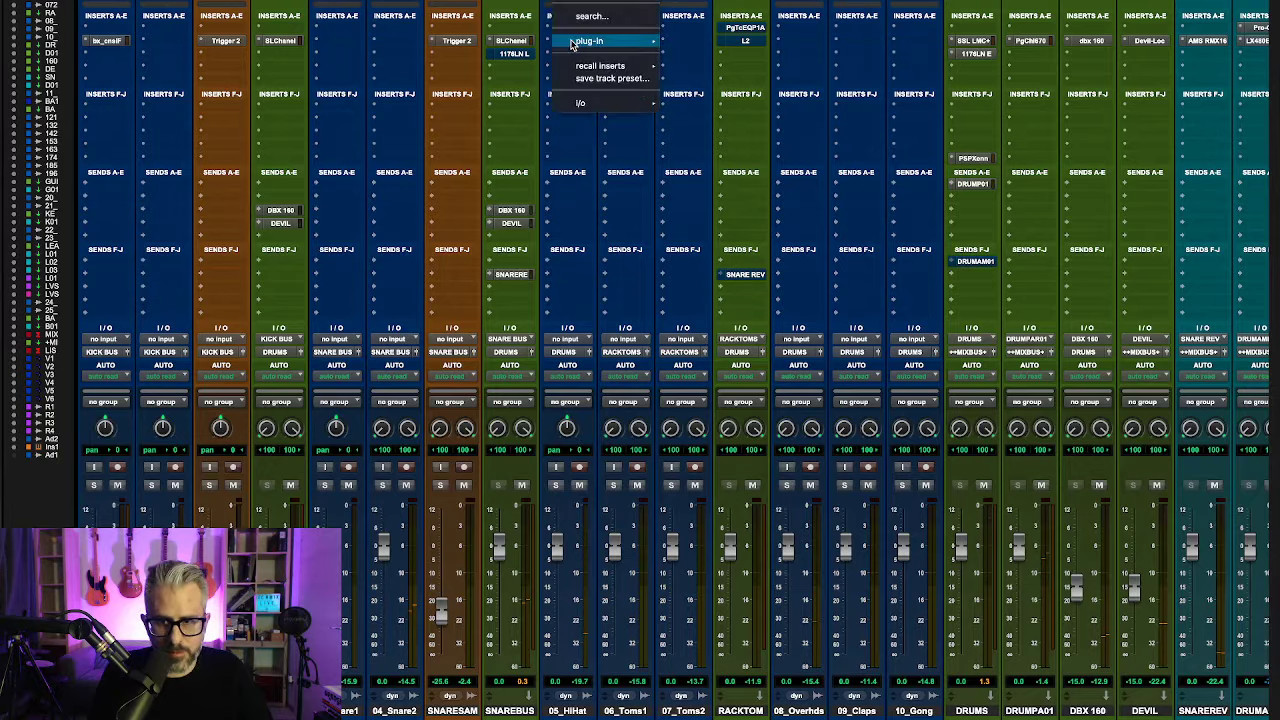
left_click(627, 17)
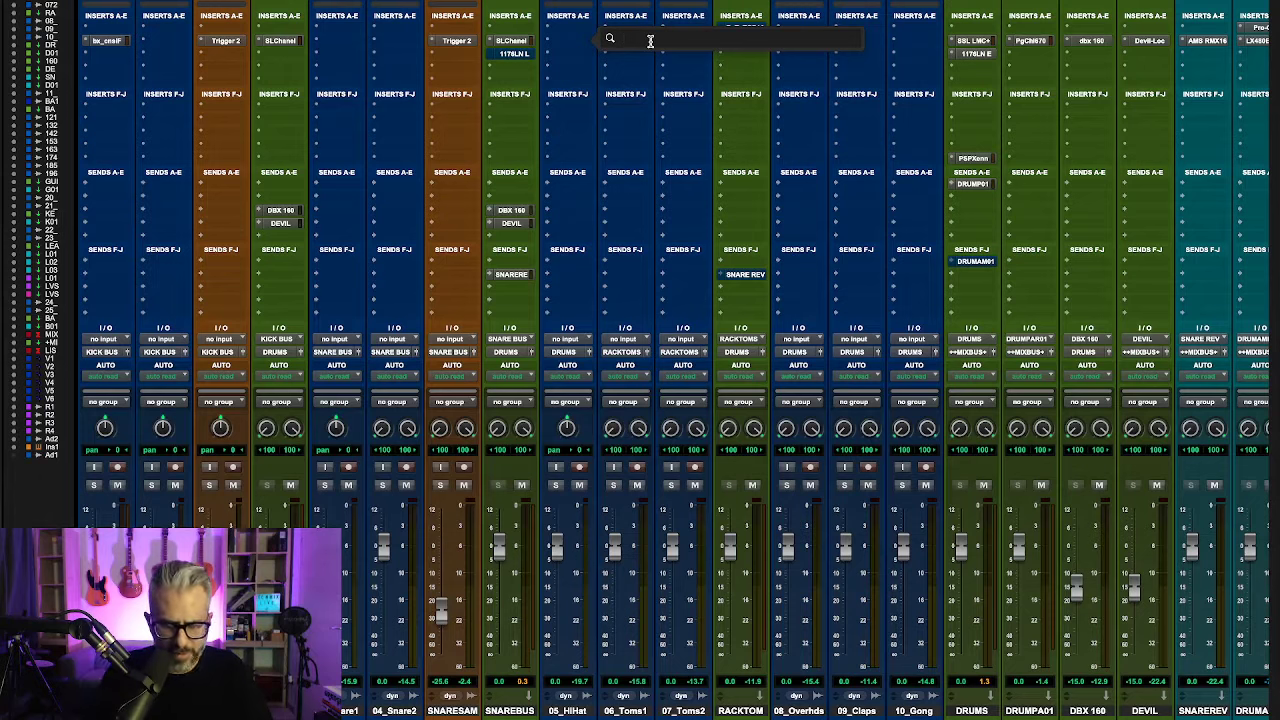
type("soo")
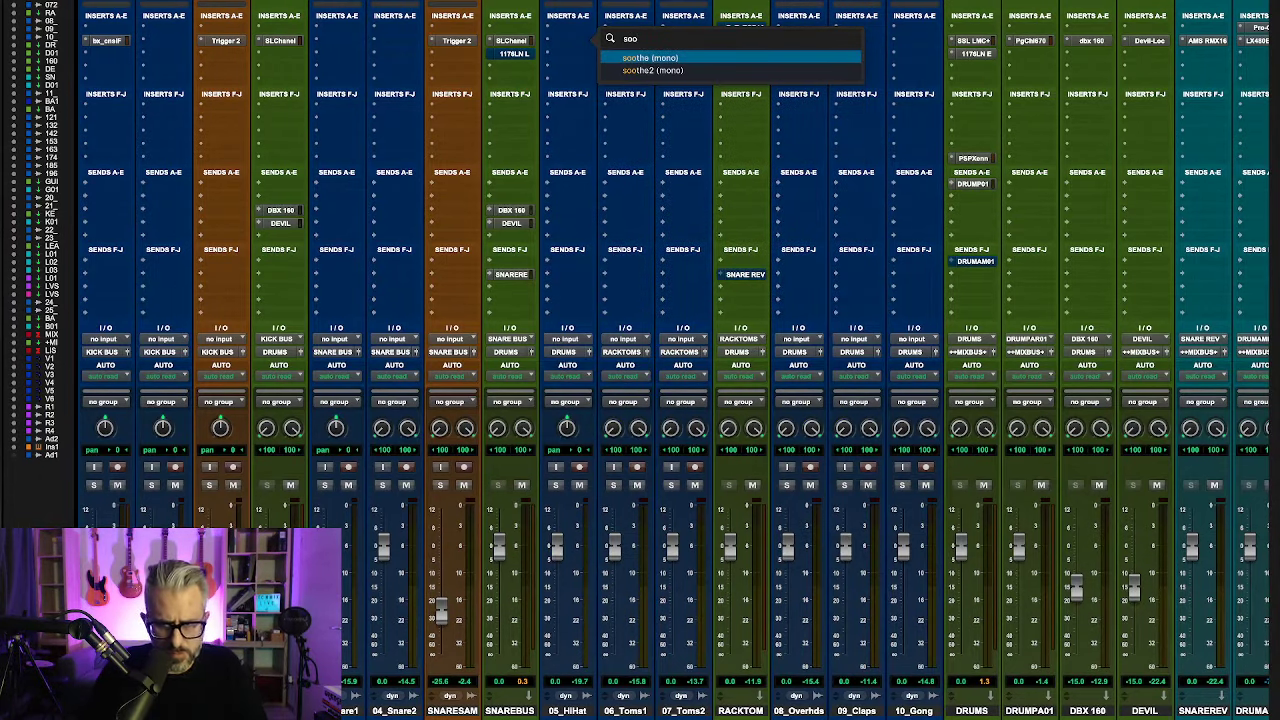
left_click(657, 71)
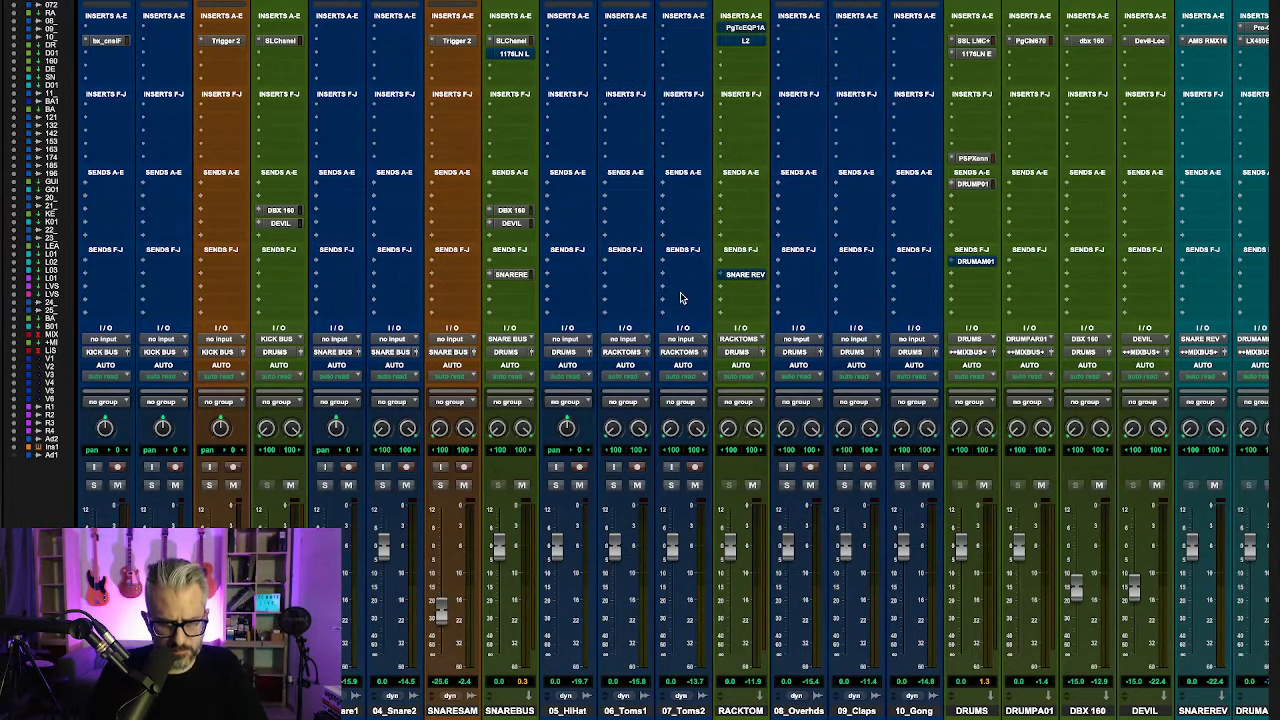
key("space")
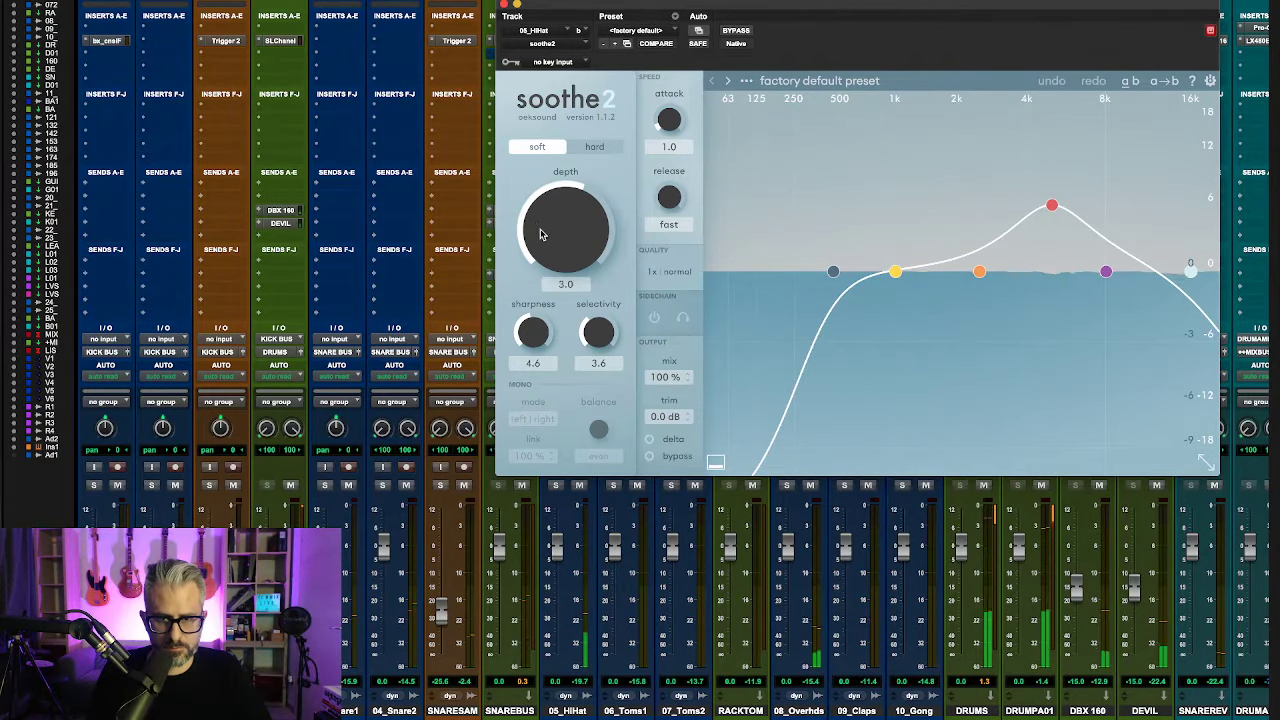
left_click_drag(544, 236, 537, 85)
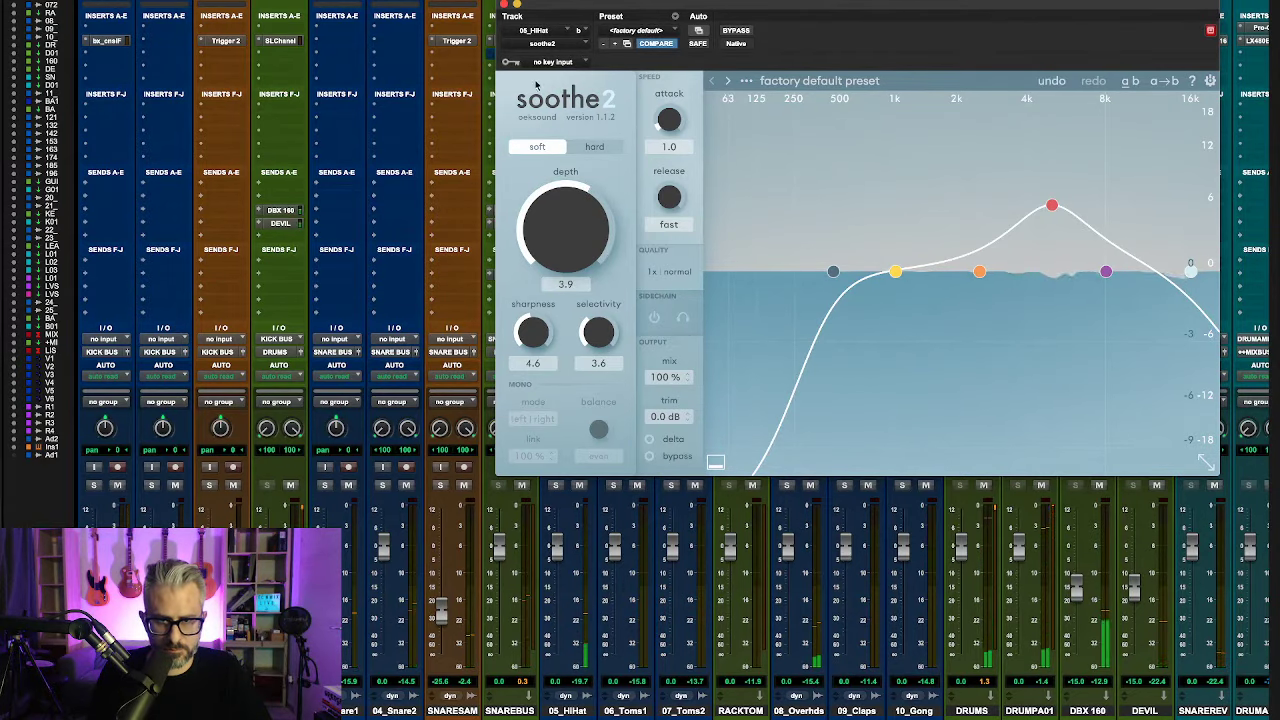
left_click(503, 5)
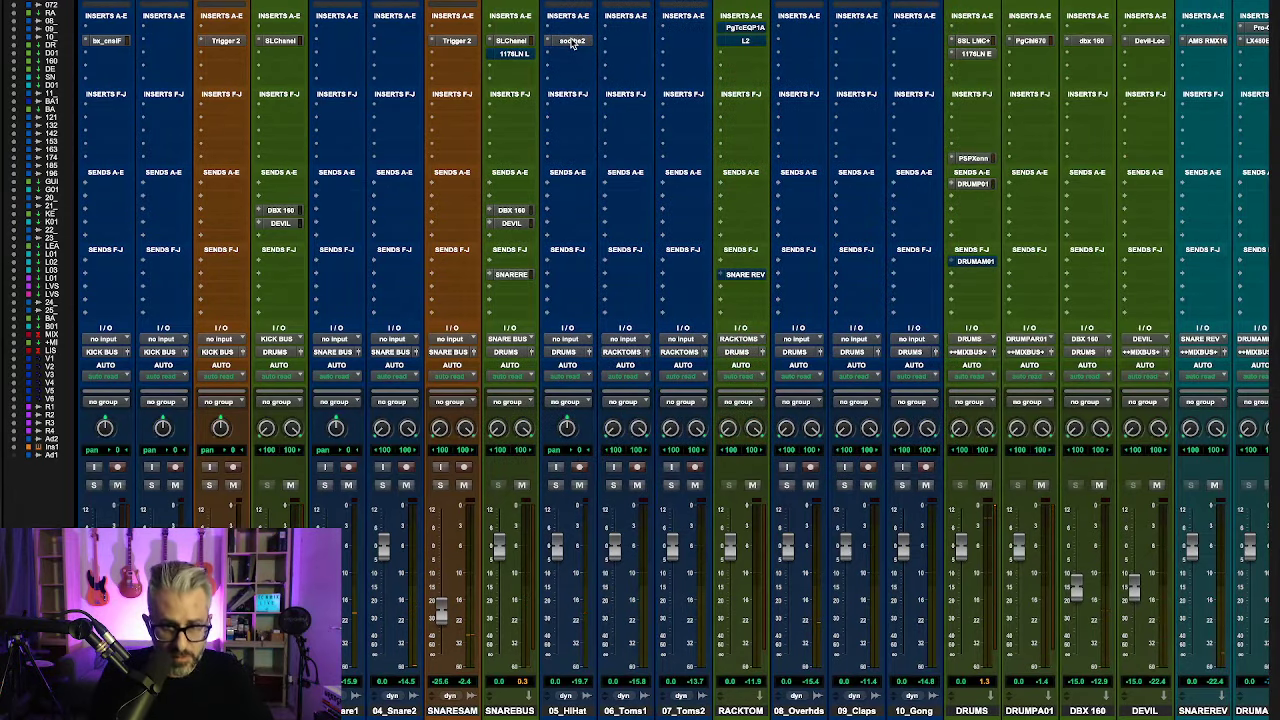
left_click_drag(572, 42, 802, 42)
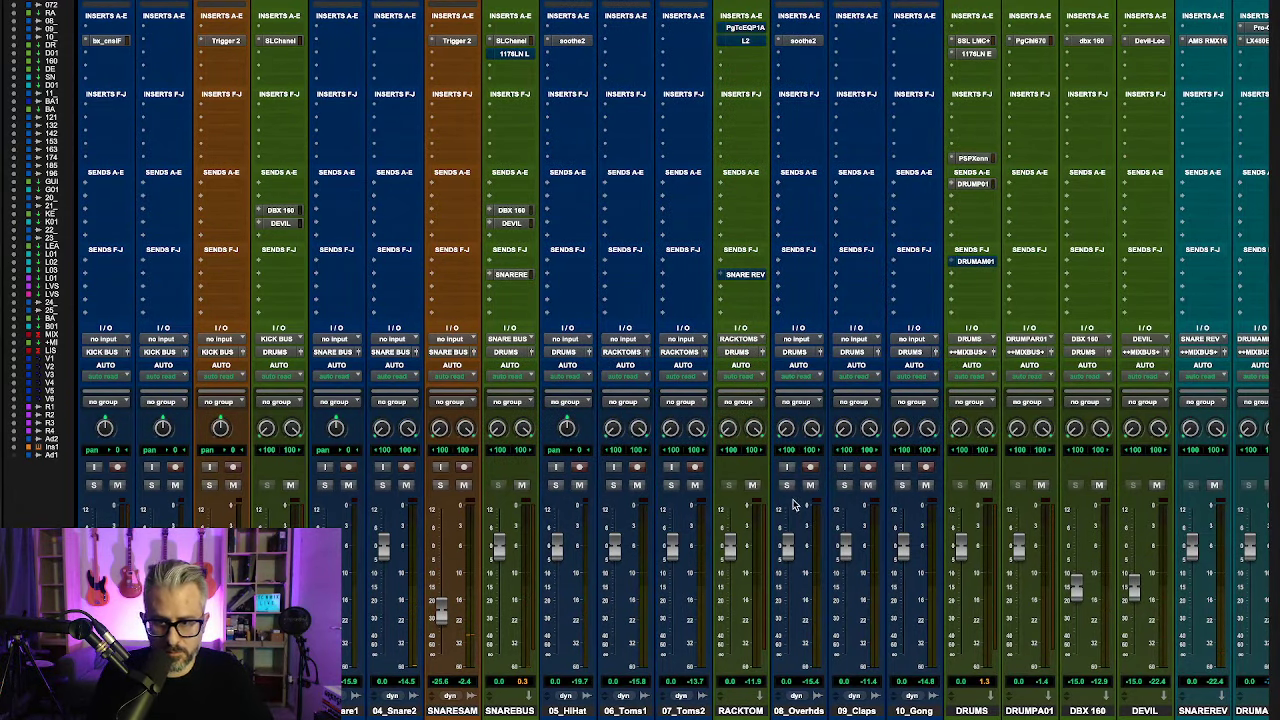
Step: Solo 08_Overhds temporarily to check the stereo image and pan 05_HiHat to 51
left_click(787, 486)
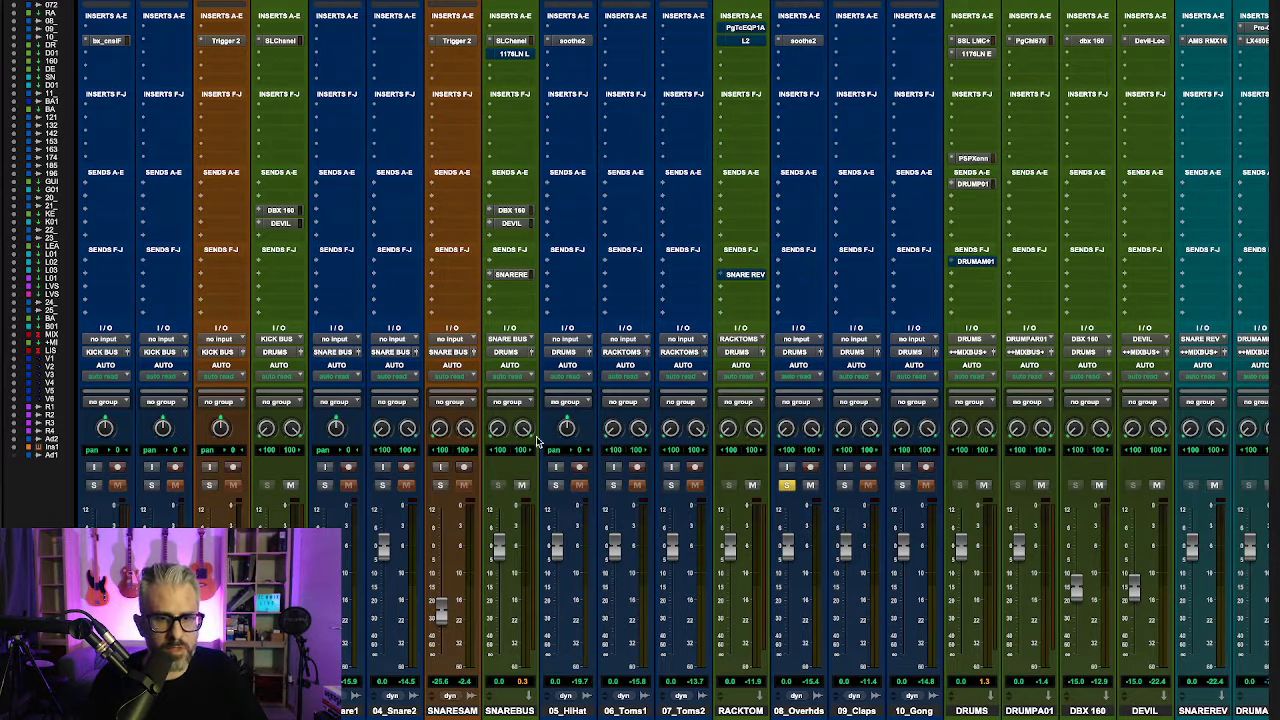
left_click_drag(564, 437, 571, 406)
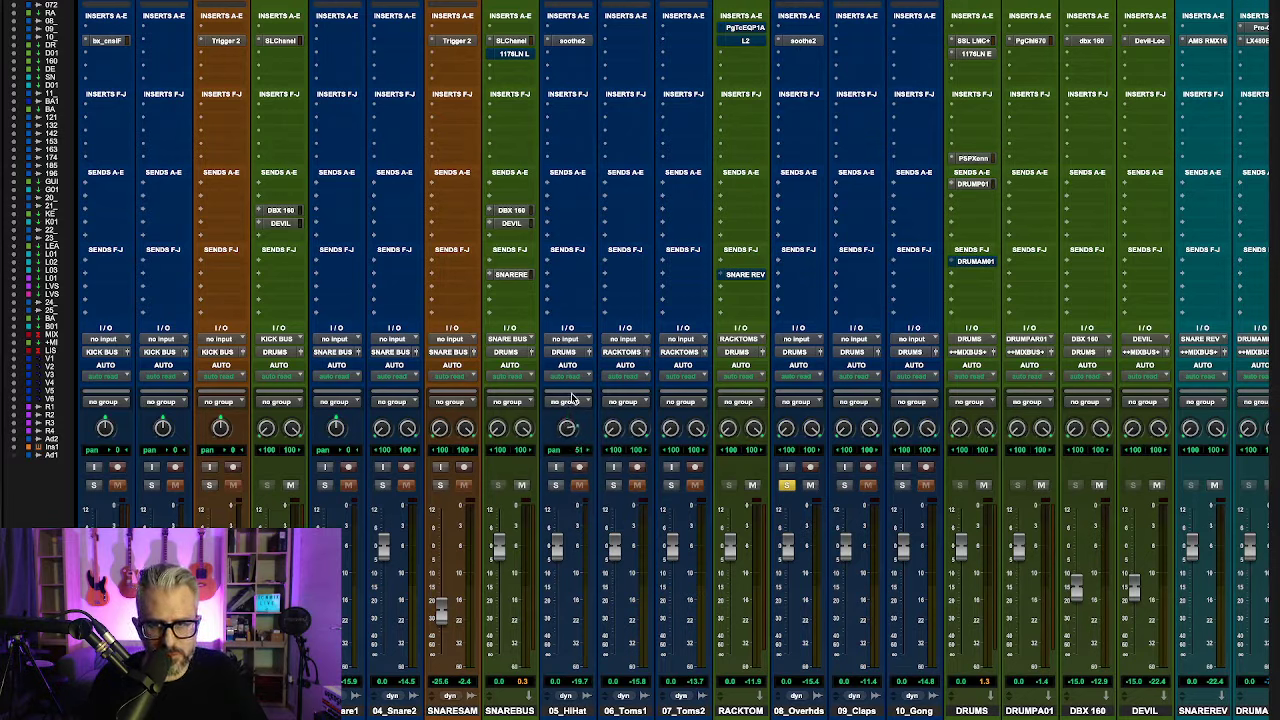
left_click(788, 485)
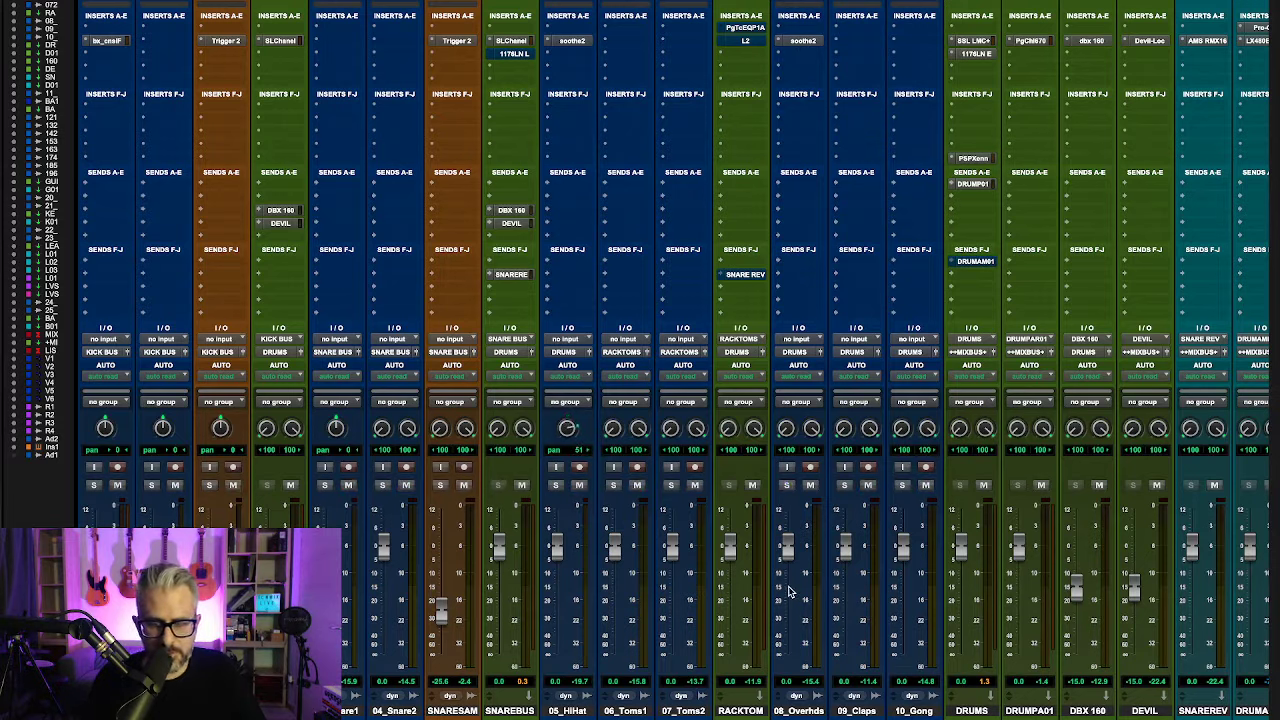
Step: Lower the 05_HiHat fader to -3.6 dB and the 08_Overhds fader to -1.4 dB during playback
left_click_drag(558, 565, 558, 569)
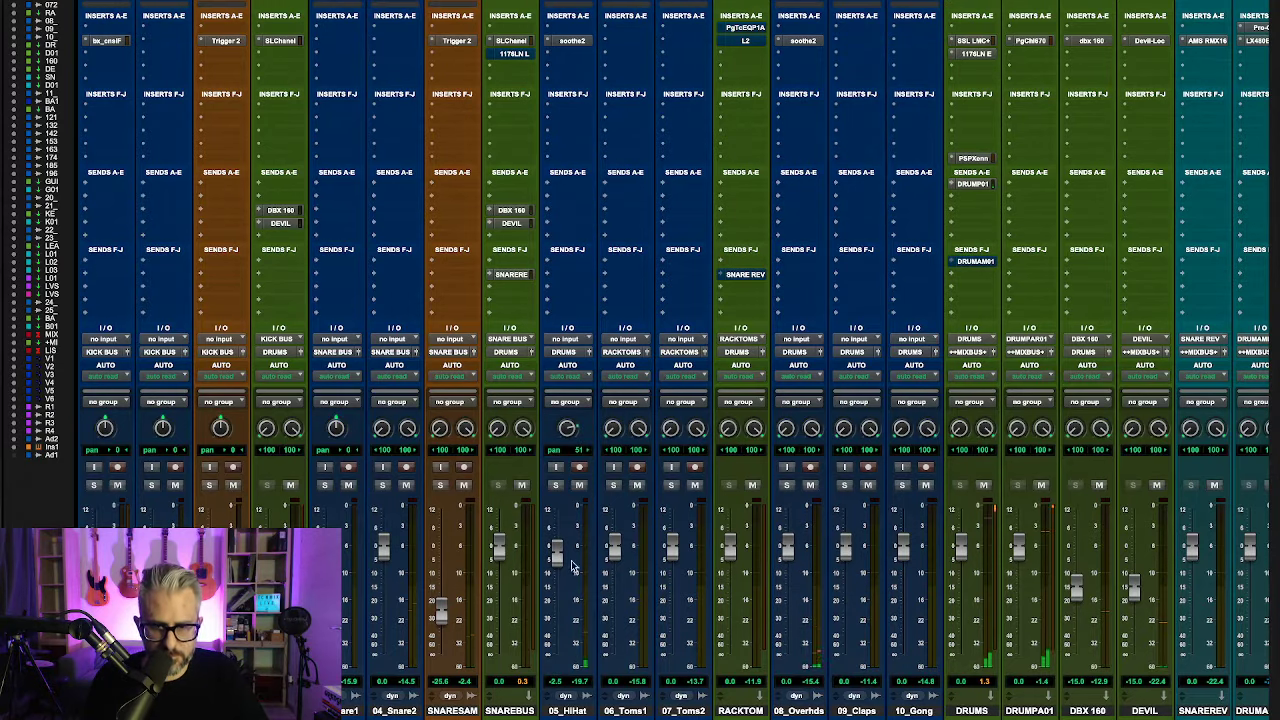
left_click_drag(789, 557, 790, 559)
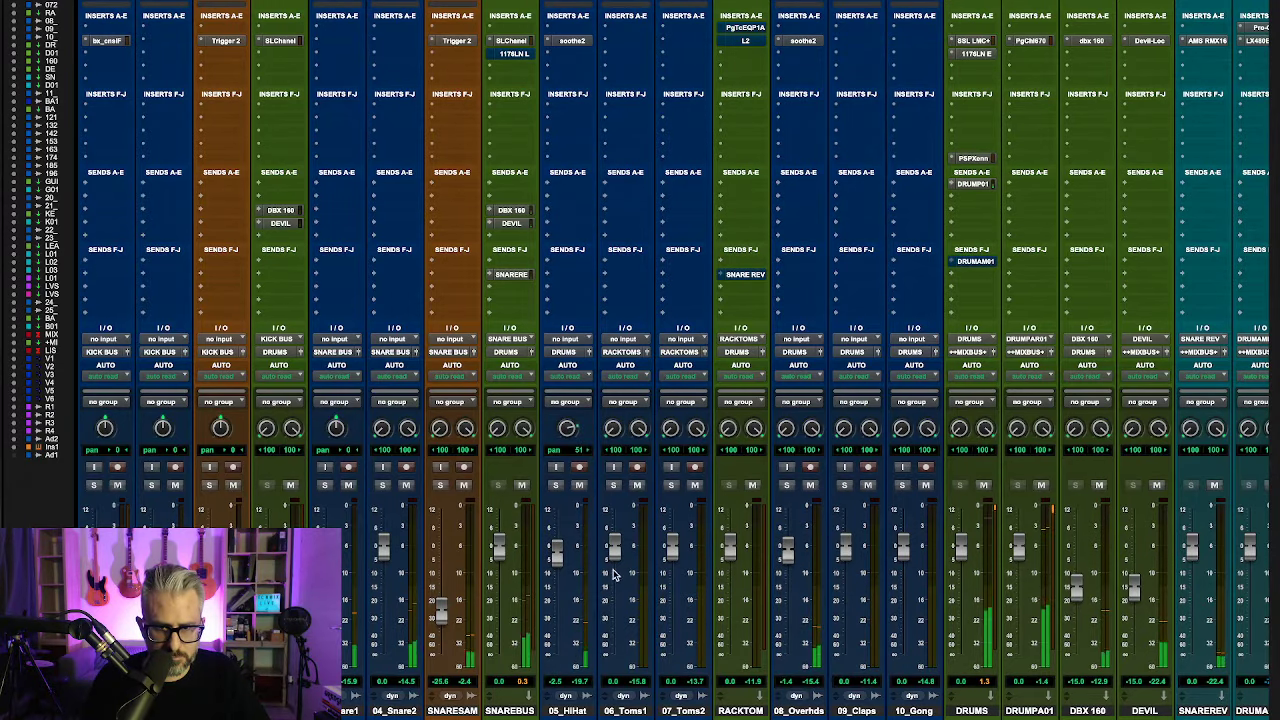
mouse_move(558, 566)
left_mouse_down()
mouse_move(561, 576)
mouse_move(560, 553)
left_mouse_up()
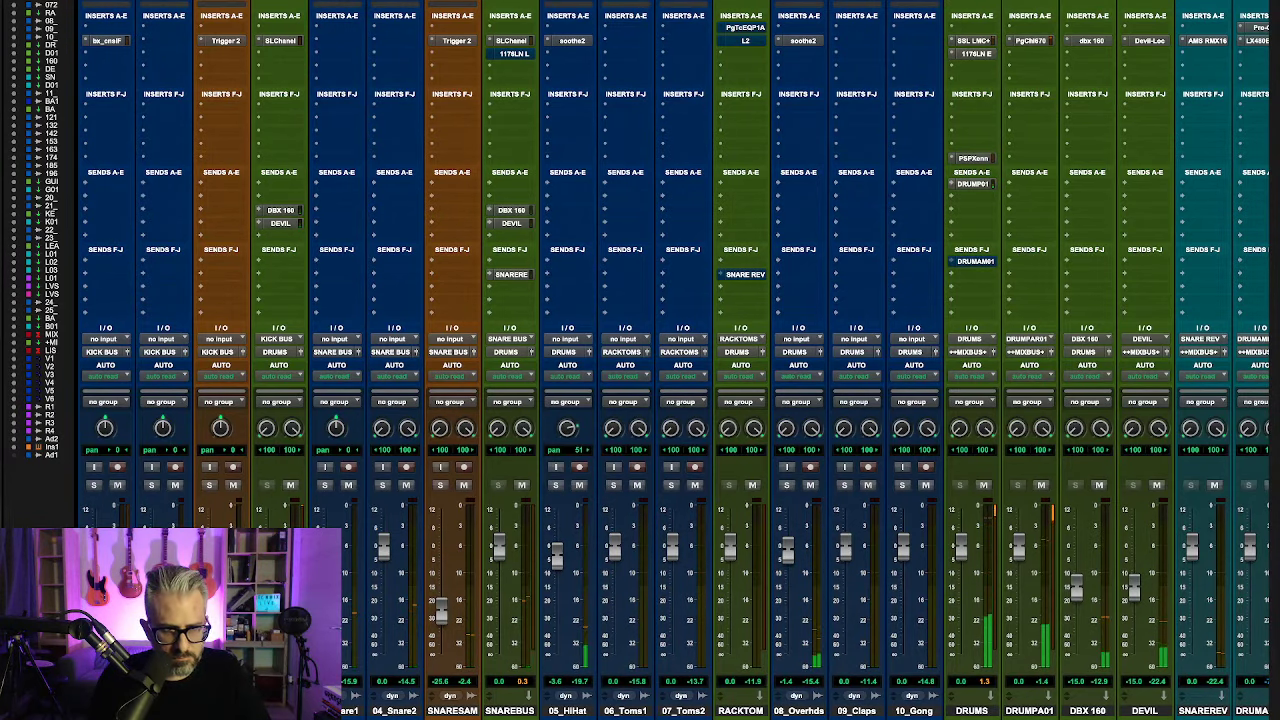
Step: Adjust the LF gain slightly in the bx_console Focusrite SC channel strip on 01_Kick1
left_click(105, 43)
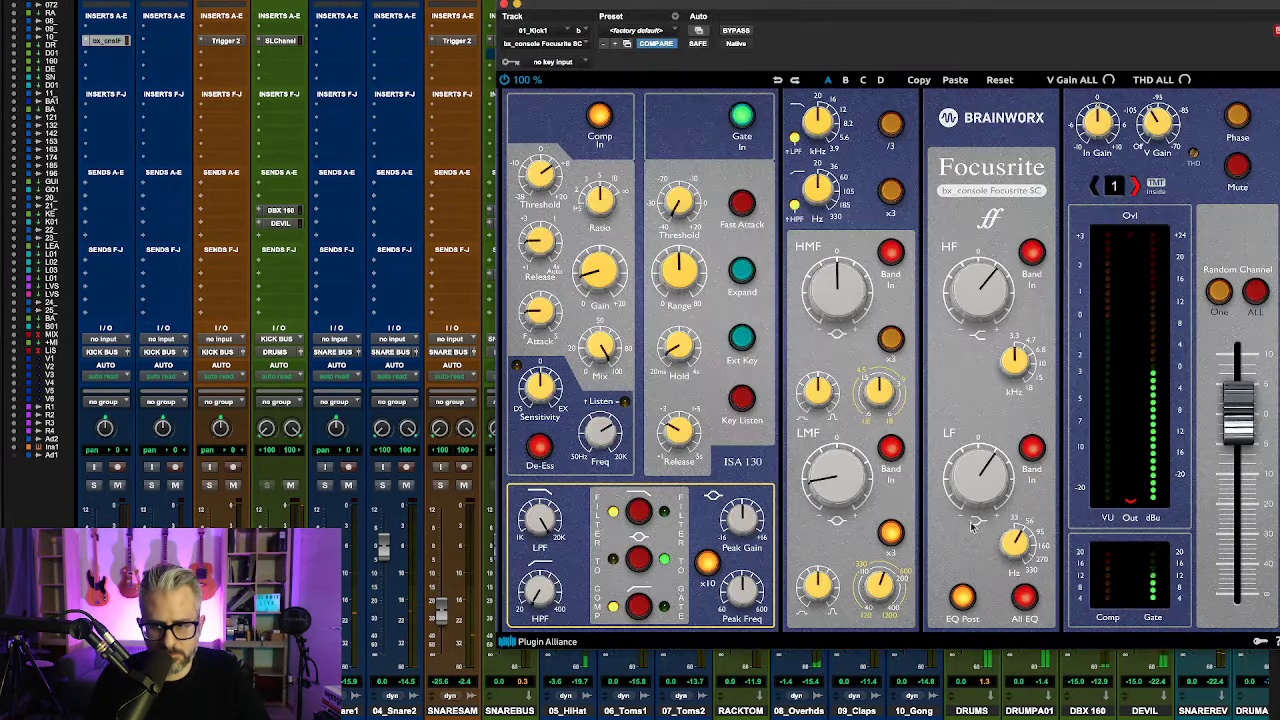
left_click_drag(975, 496, 977, 495)
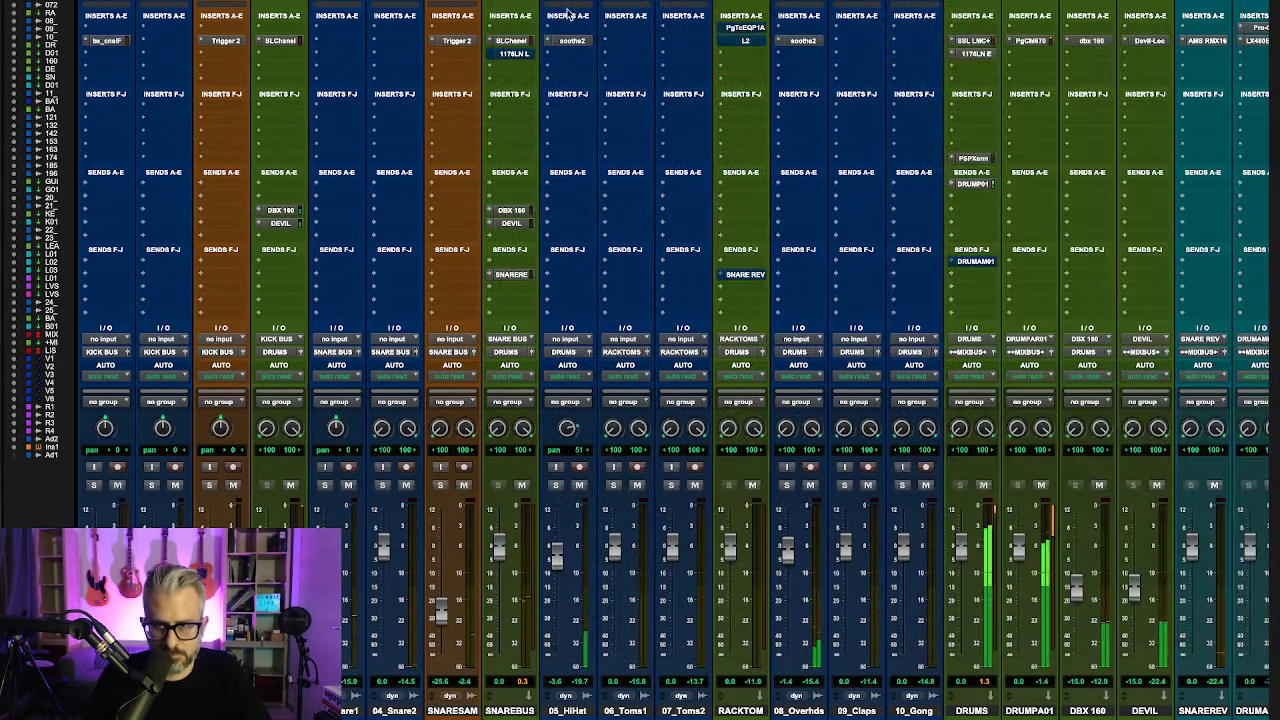
Step: Close the open plug-in window and insert KIT BB N105 V2 (stereo) on DRUMS below the 1176LN
left_click(504, 5)
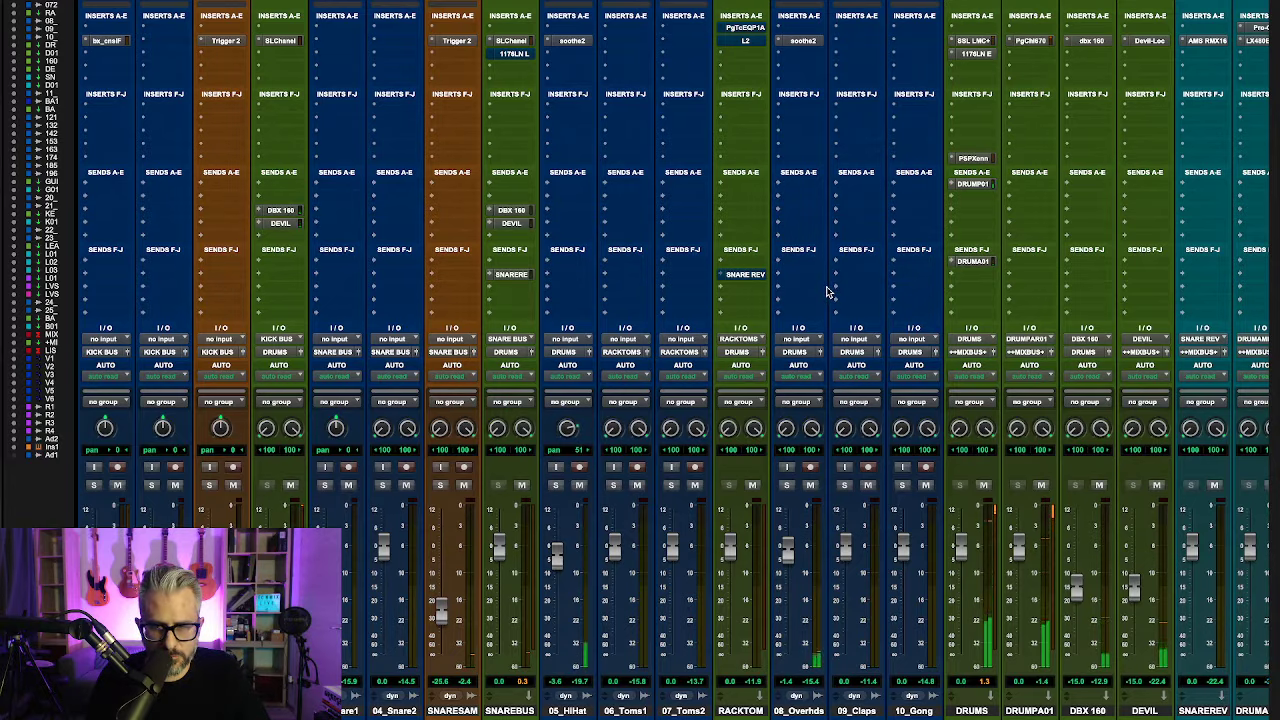
scroll(938, 228, "right", 3)
scroll(938, 228, "right", 1)
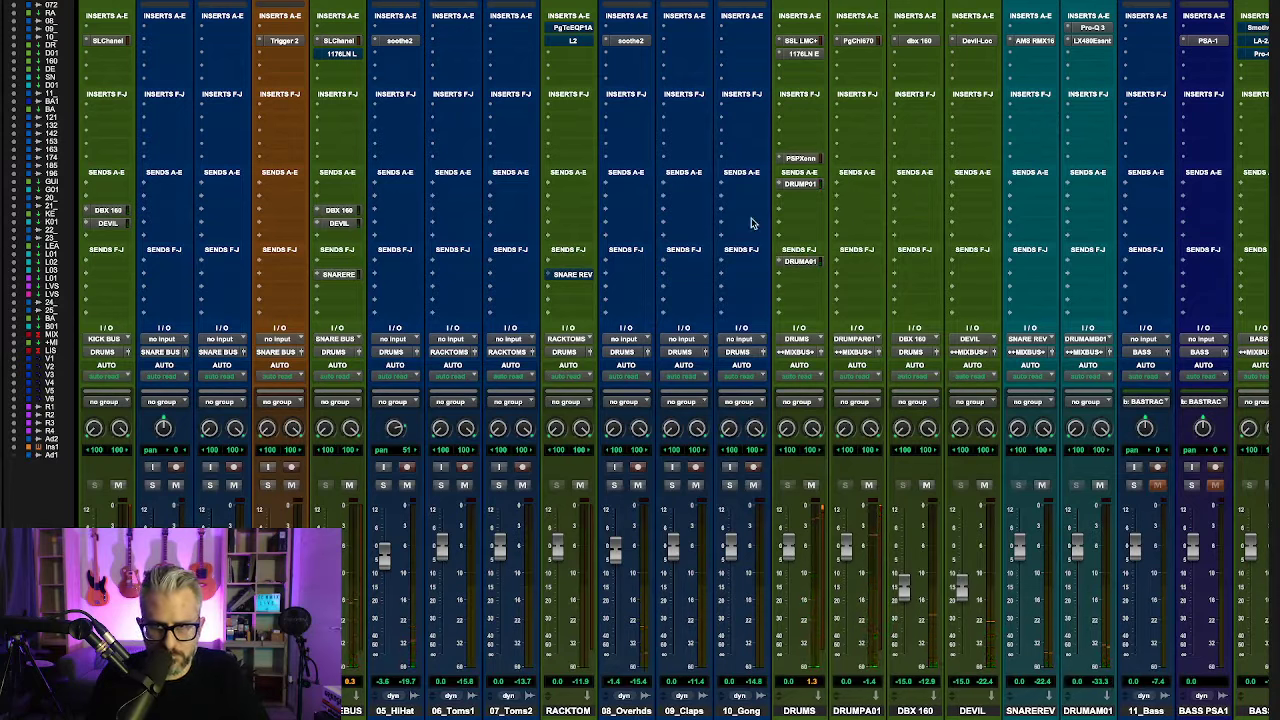
left_click(796, 68)
left_click(836, 46)
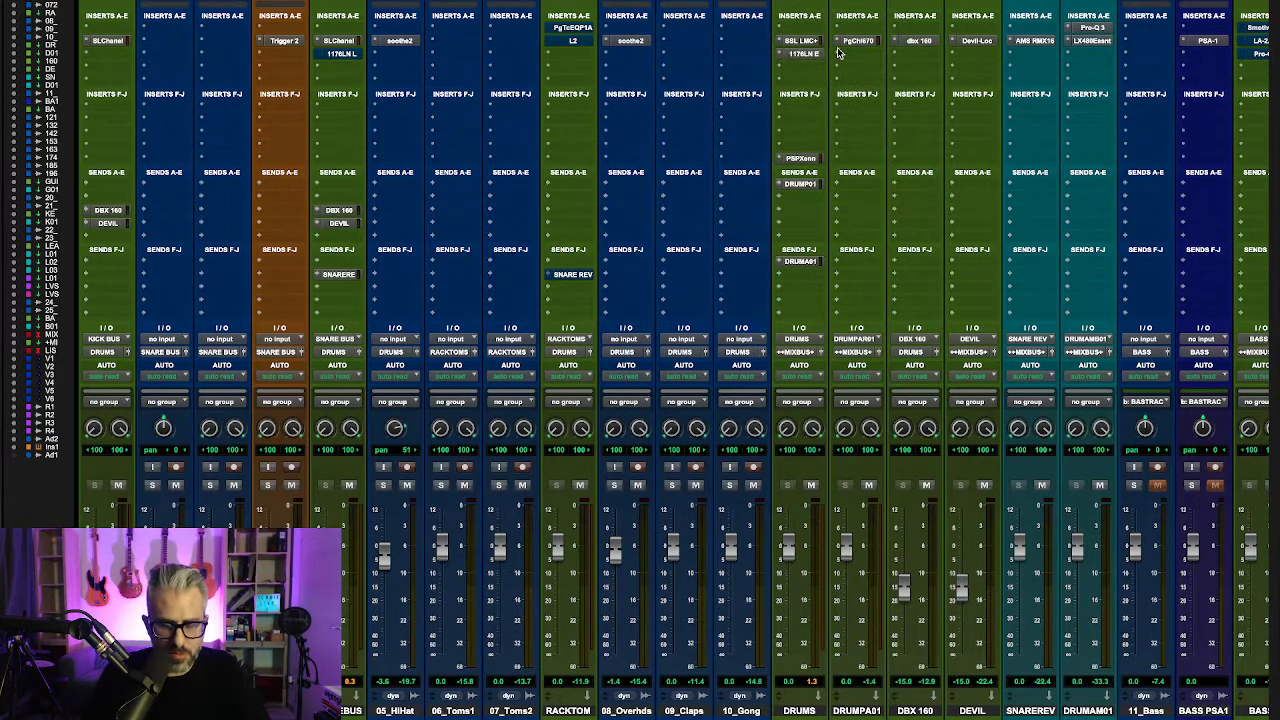
type("bb")
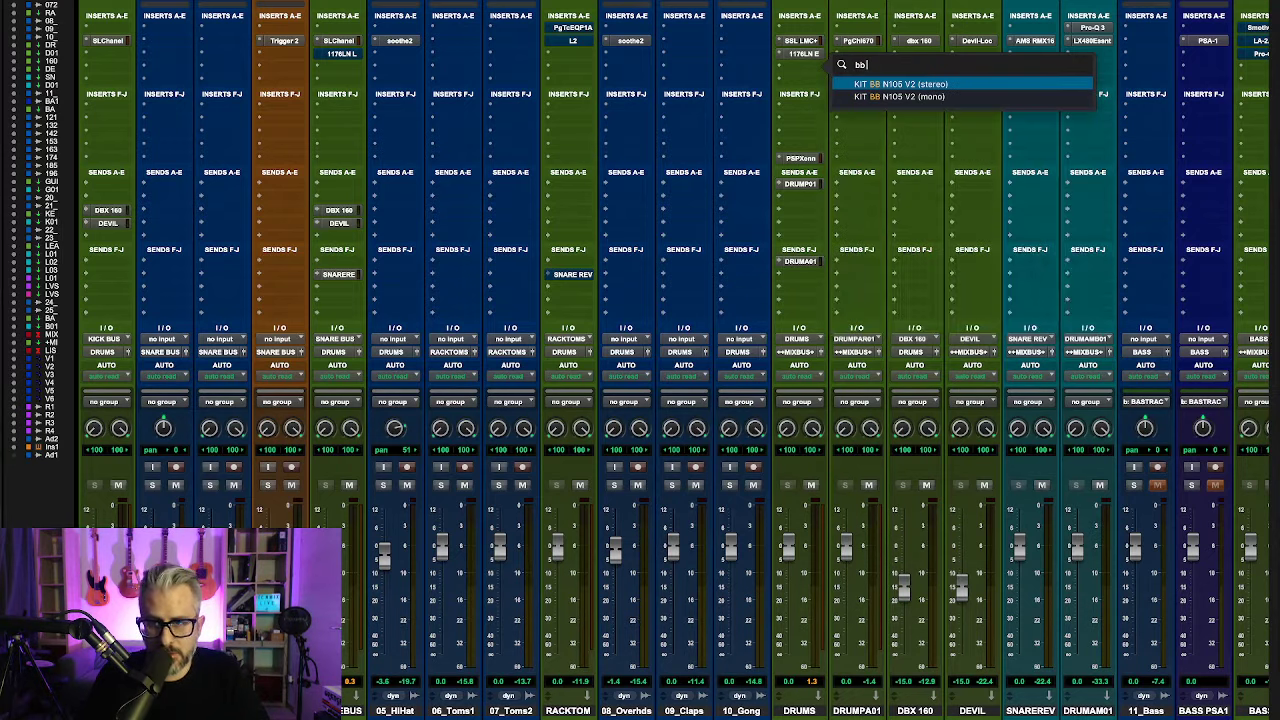
left_click(931, 85)
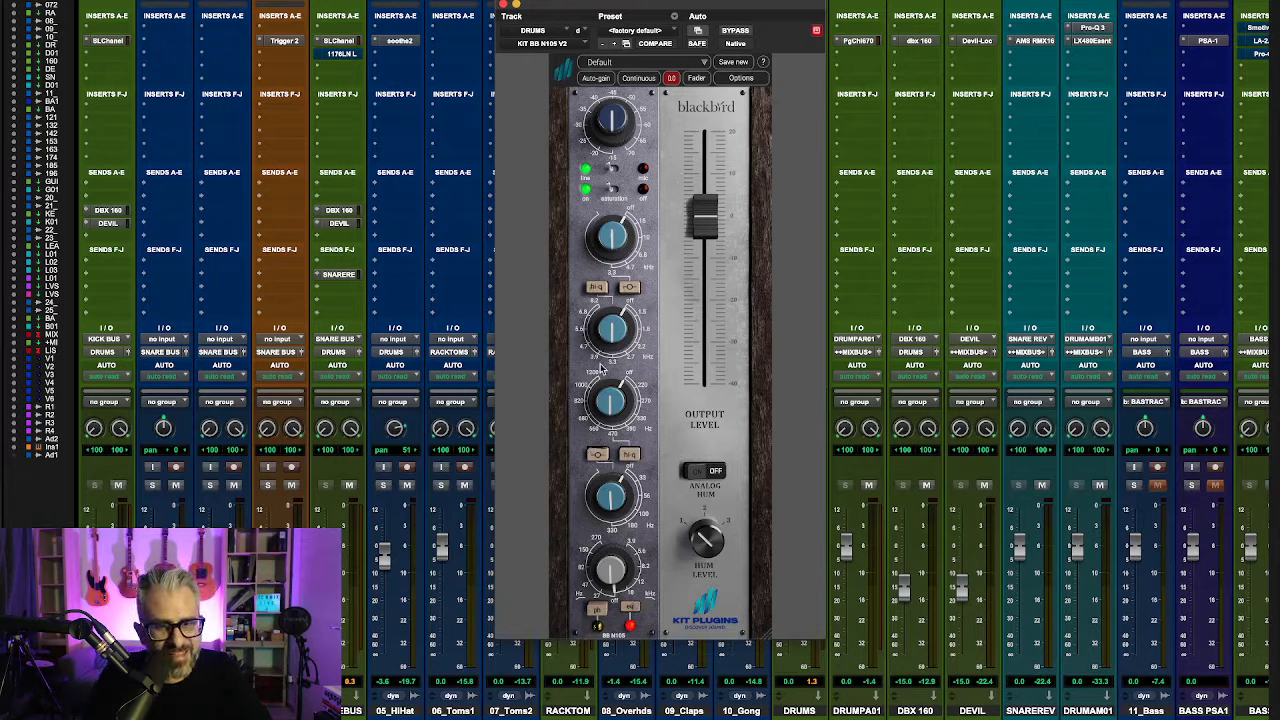
Step: Adjust the upper-mid band gain slightly and set the low band gain to 0.90 dB in BB N105 V2 during playback
mouse_move(688, 326)
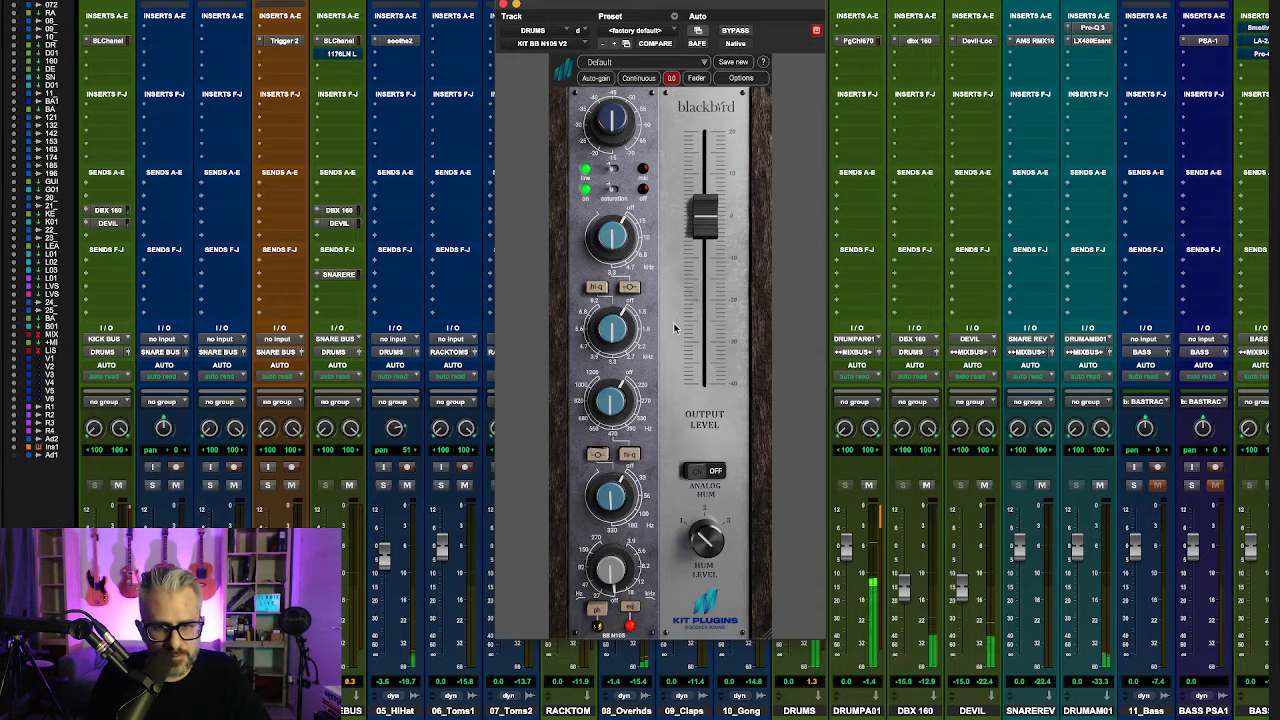
left_click(616, 342)
left_click_drag(616, 342, 613, 312)
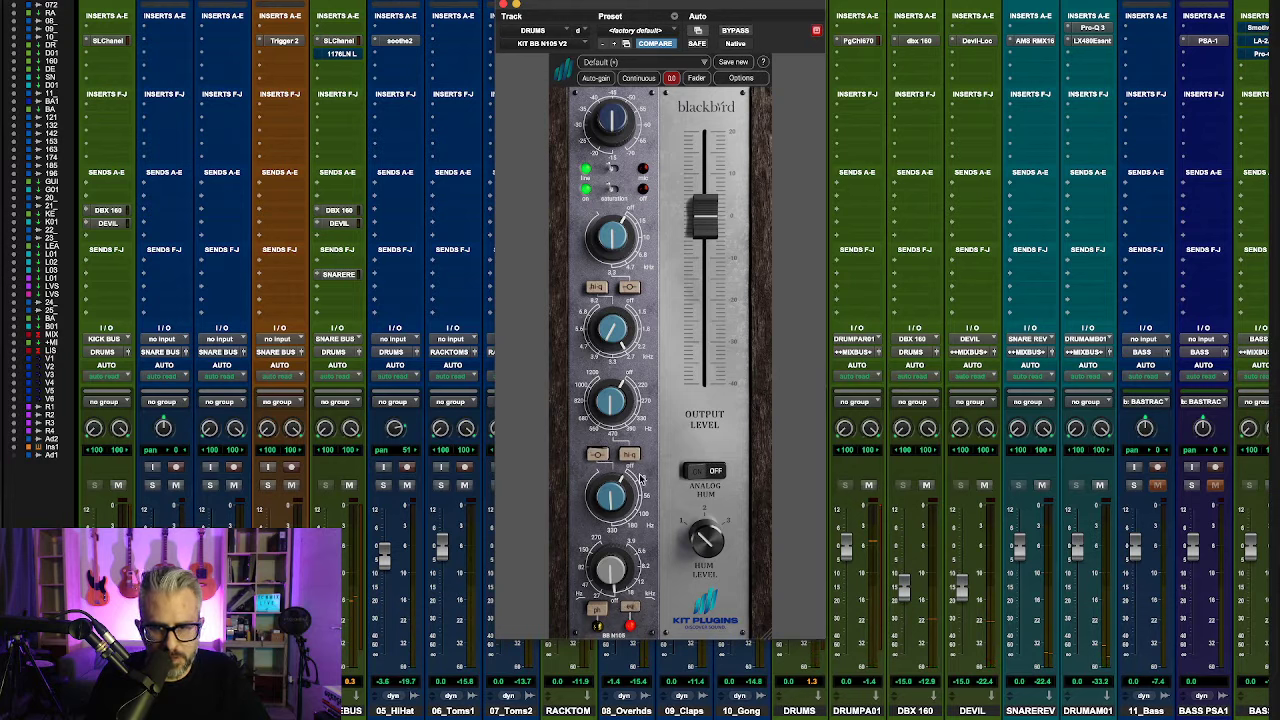
left_click(619, 510)
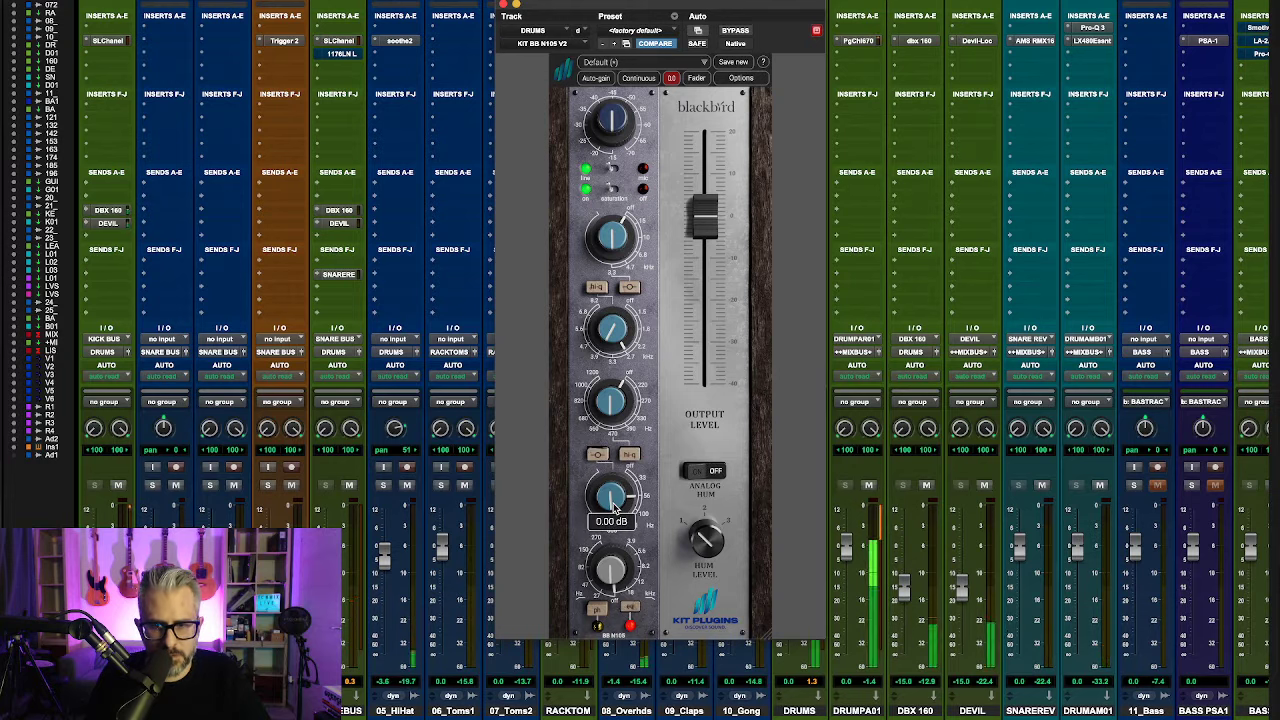
left_click_drag(613, 507, 613, 503)
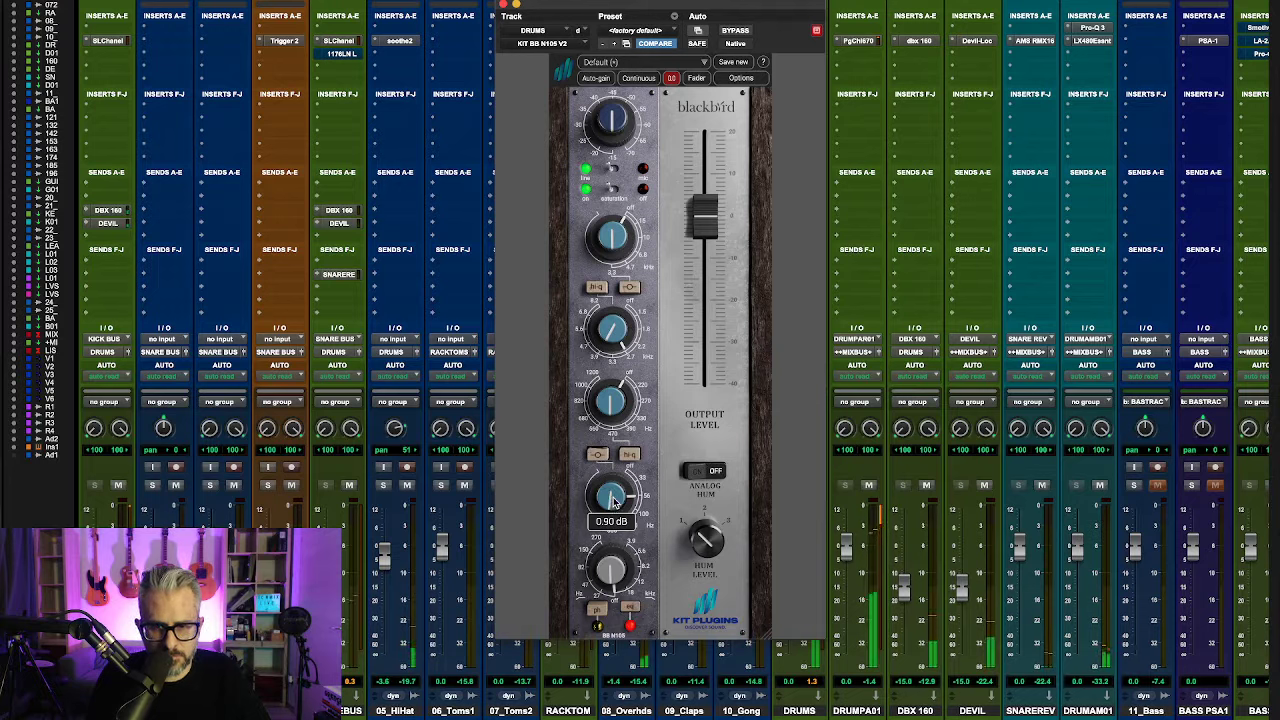
Step: Switch the BB N105 V2 input from line to mic, enable Auto-gain and adjust the input gain
left_click(613, 169)
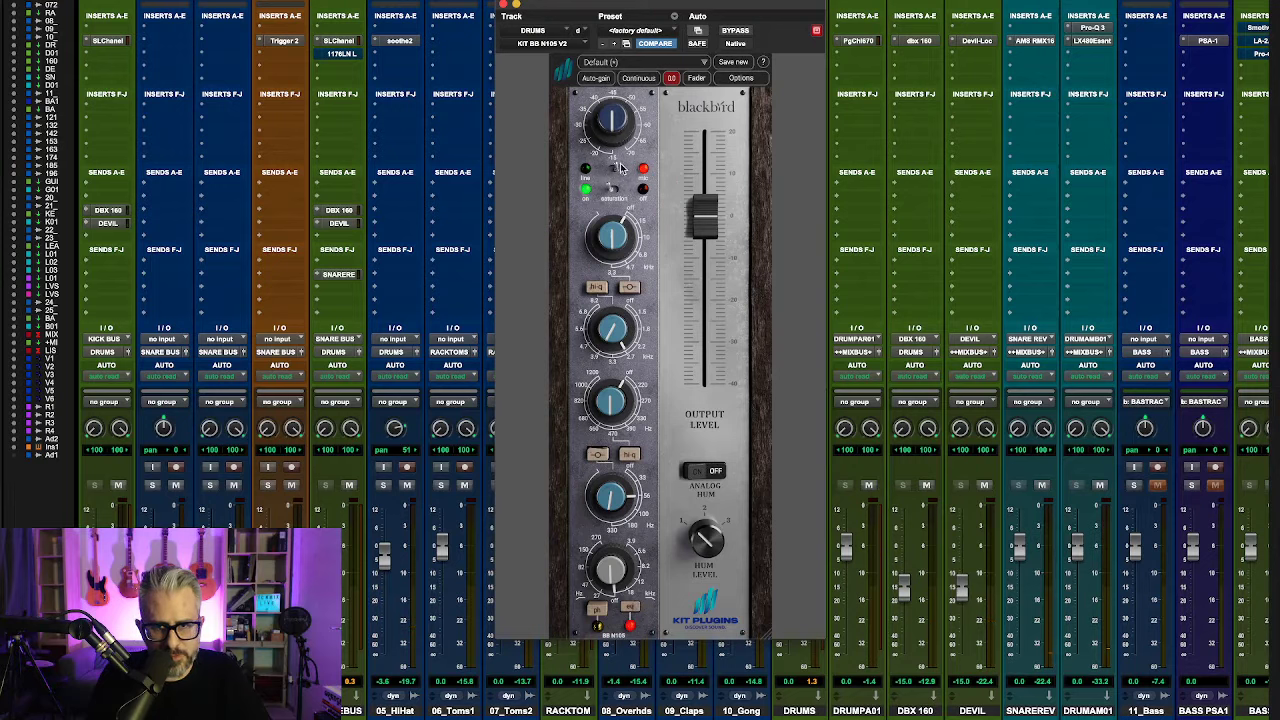
left_click(607, 173)
left_click(614, 173)
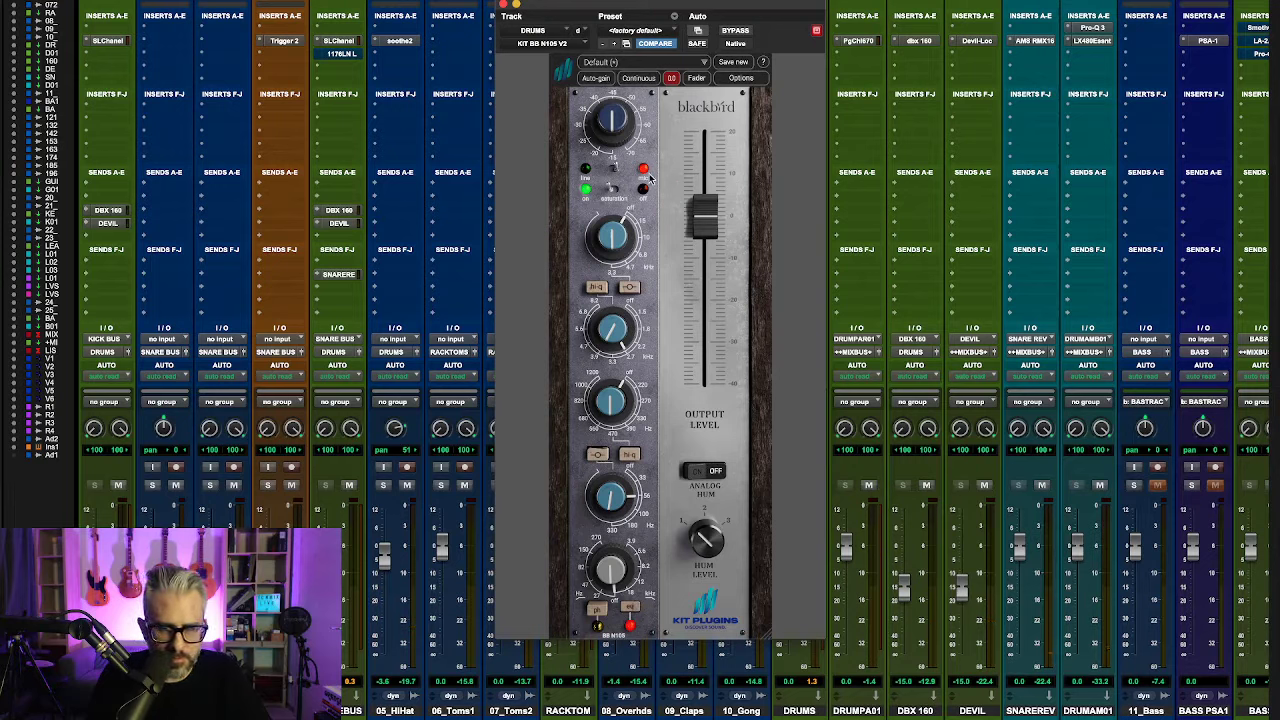
mouse_move(617, 126)
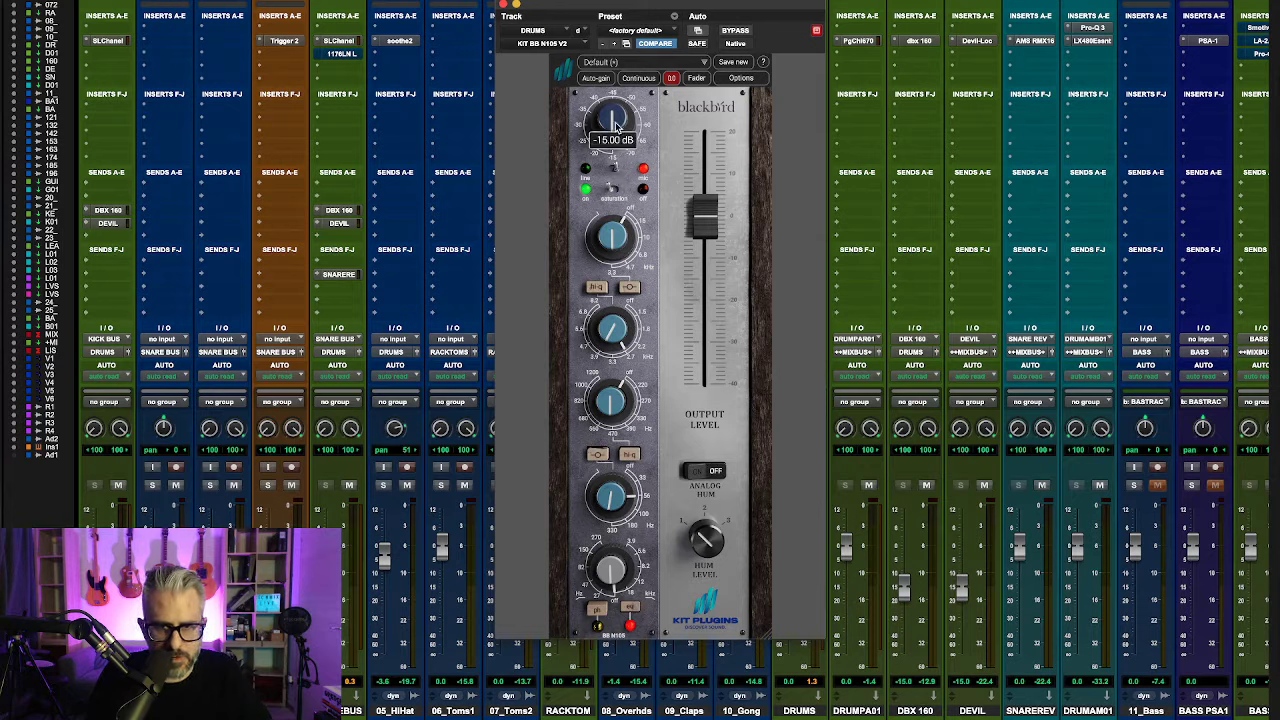
left_click(596, 78)
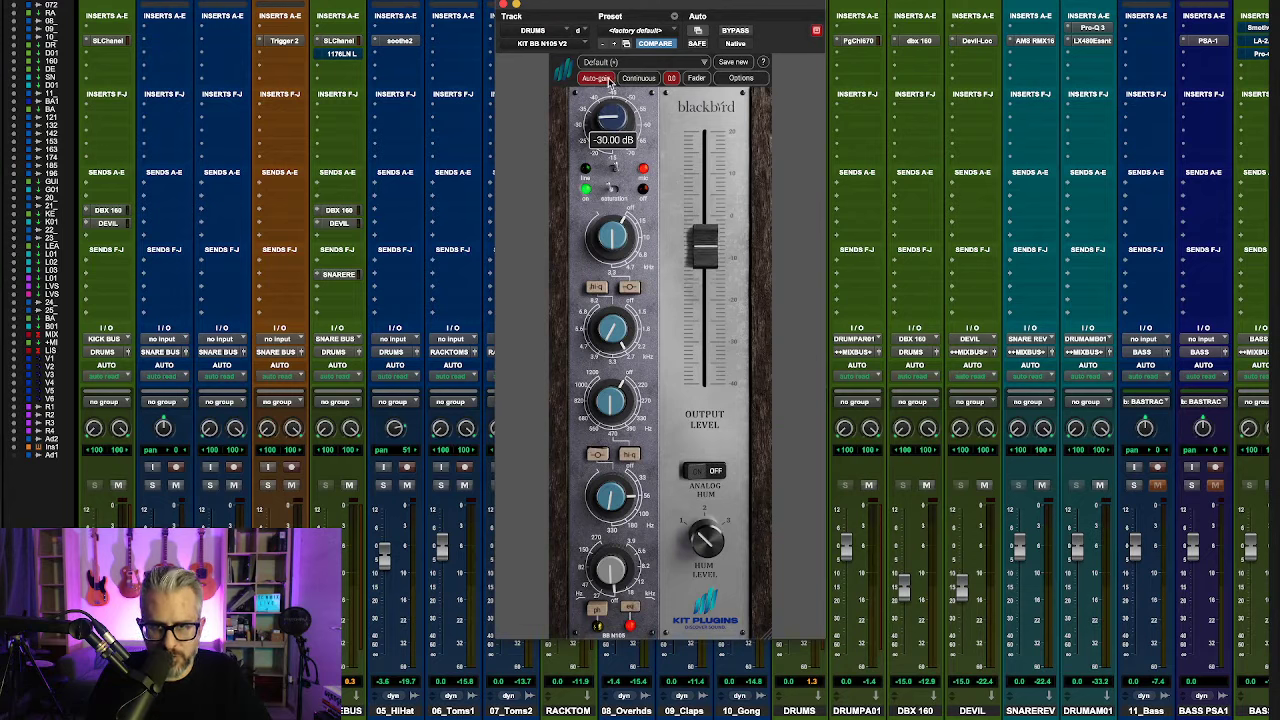
mouse_move(607, 139)
left_mouse_down()
mouse_move(613, 84)
mouse_move(612, 140)
left_mouse_up()
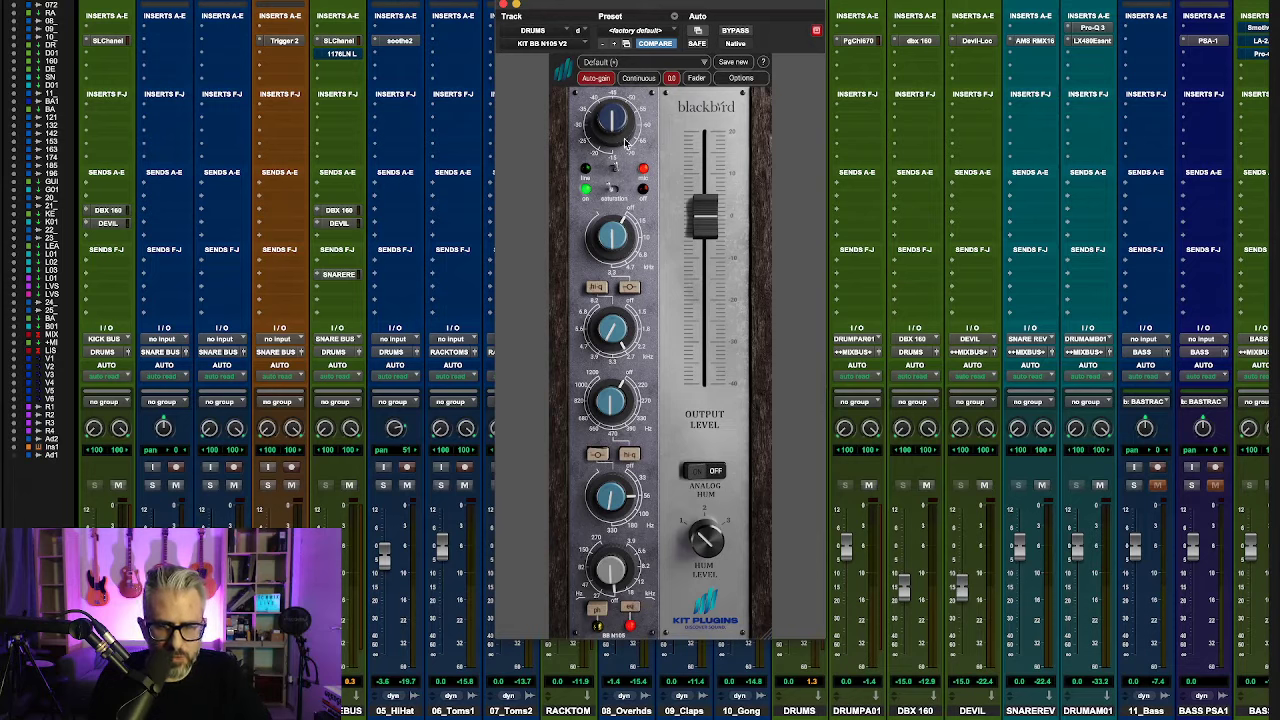
left_click_drag(612, 118, 613, 96)
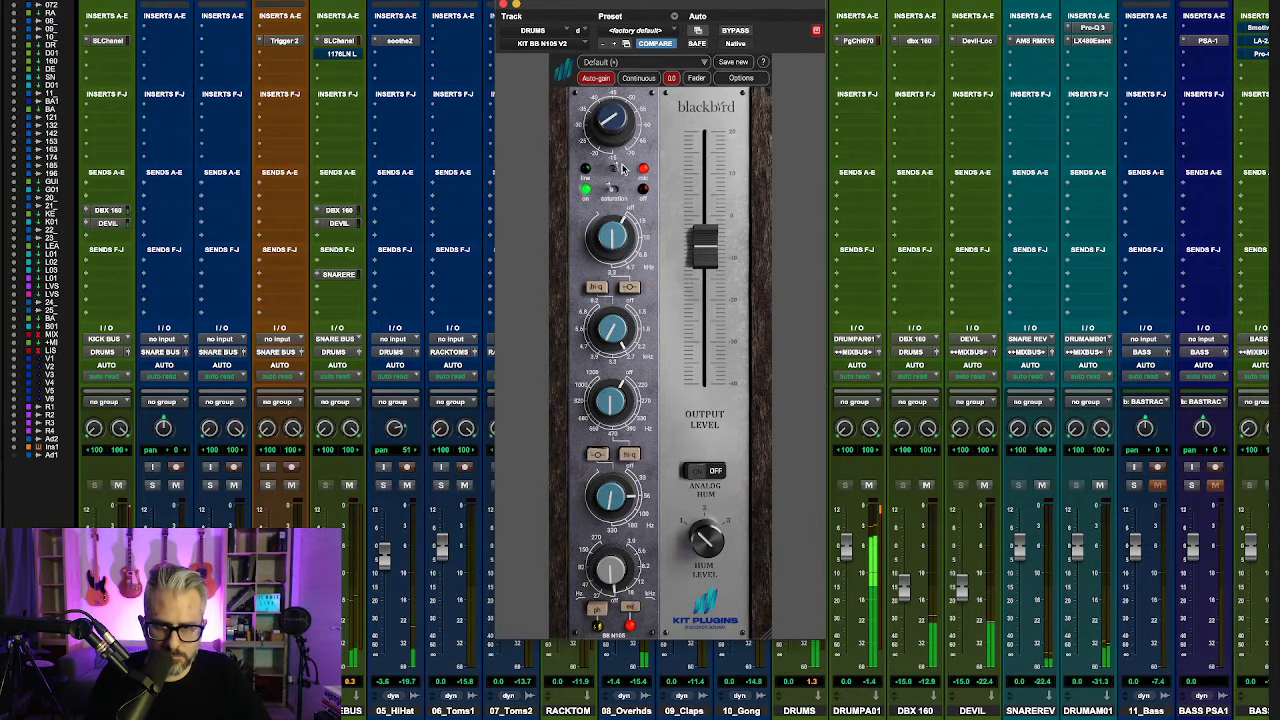
Step: Compare the line and mic input modes of BB N105 V2 during playback, ending on mic, and close the plug-in
left_click(615, 170)
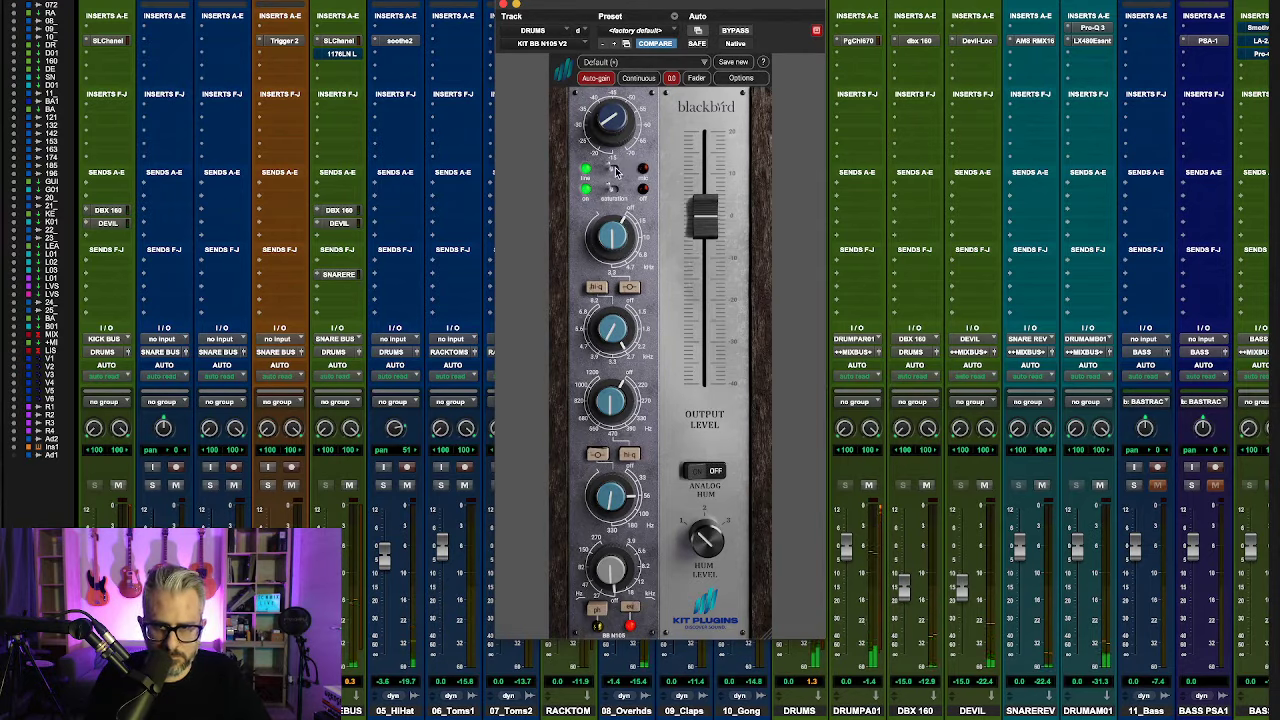
left_click(615, 170)
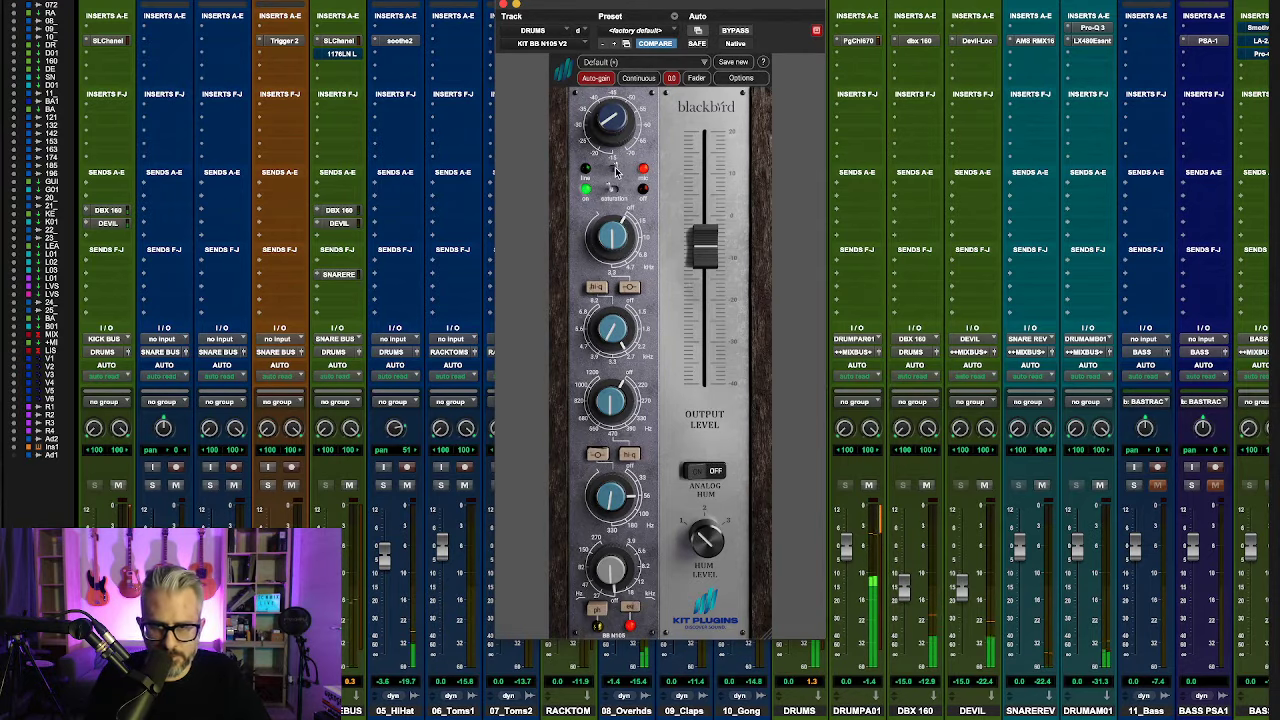
left_click(615, 170)
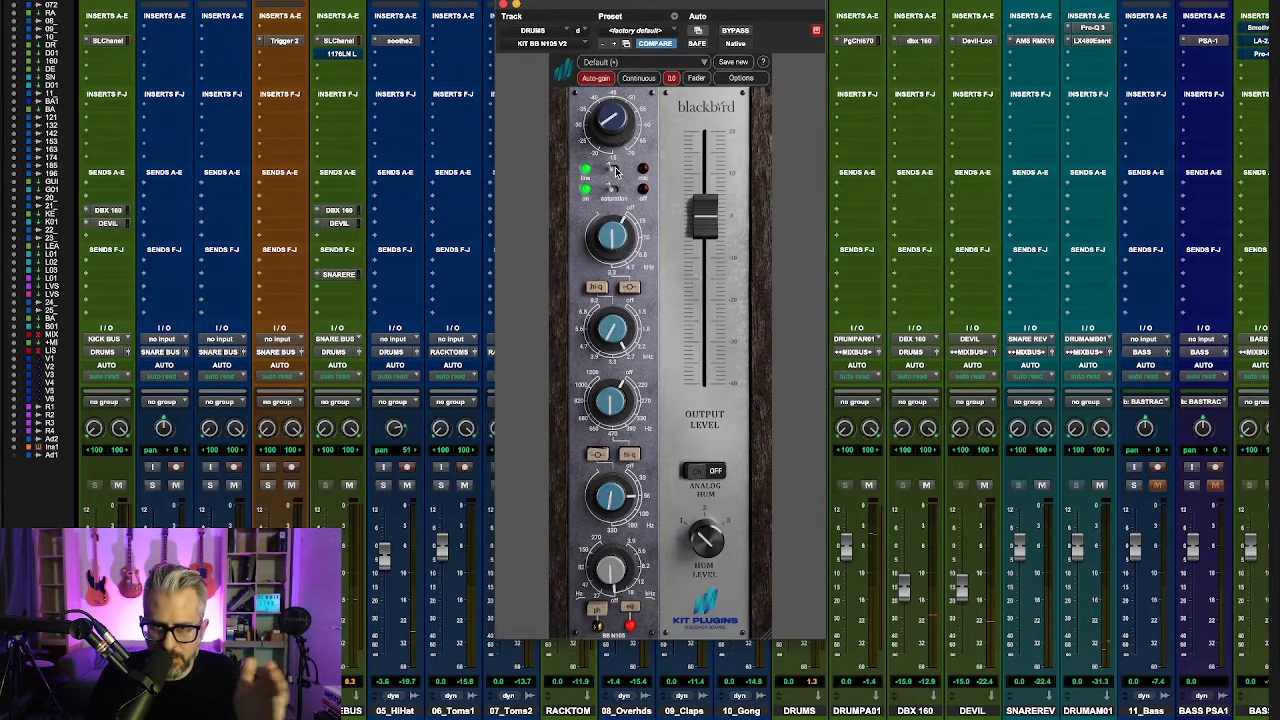
left_click(615, 170)
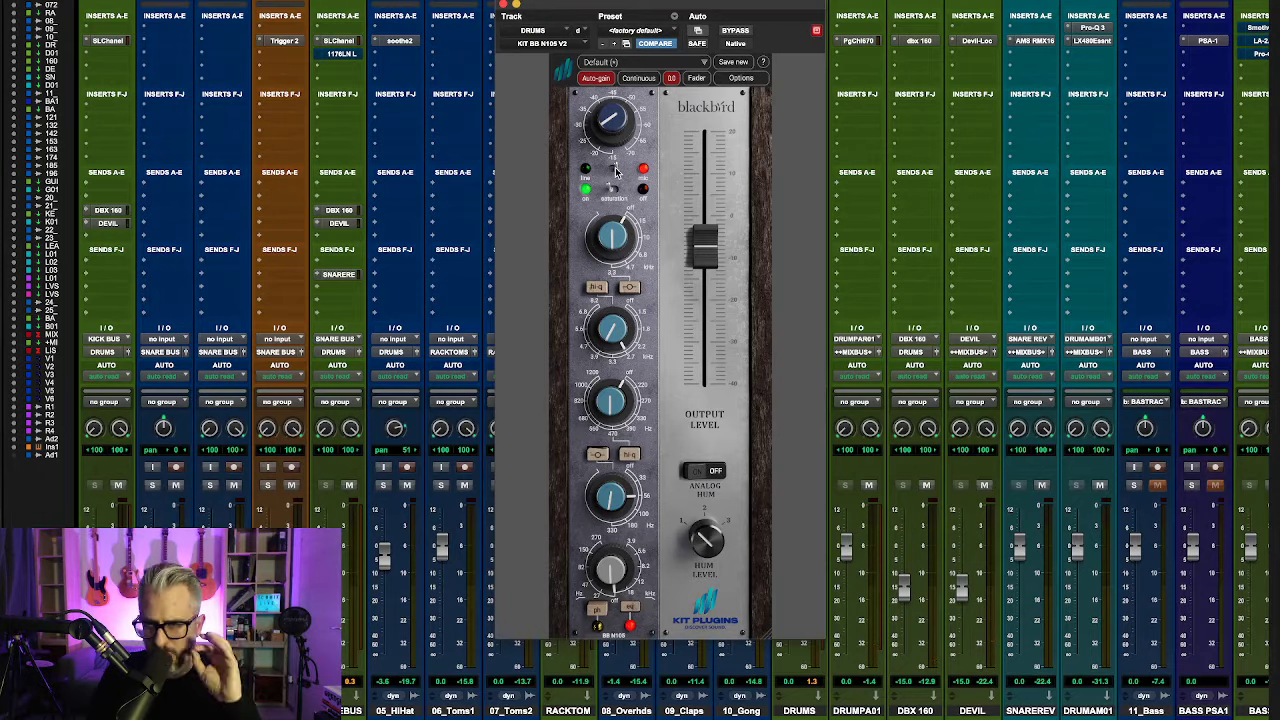
left_click(615, 170)
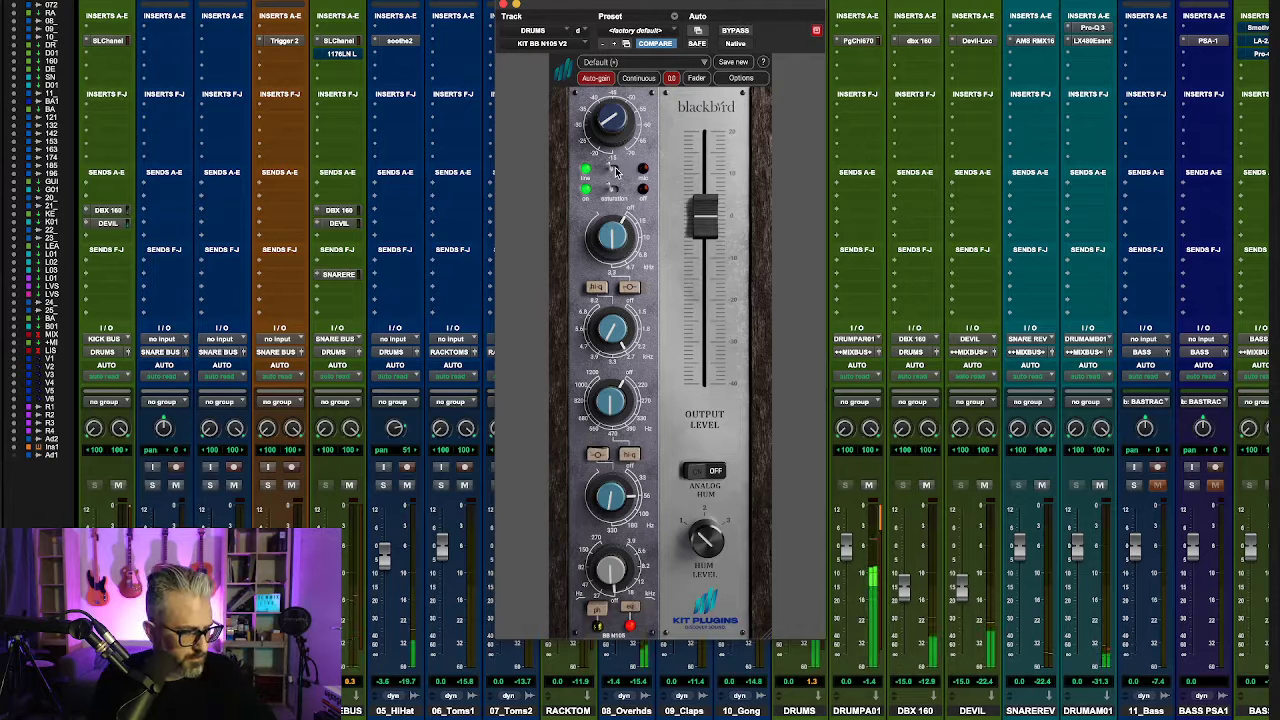
left_click(615, 170)
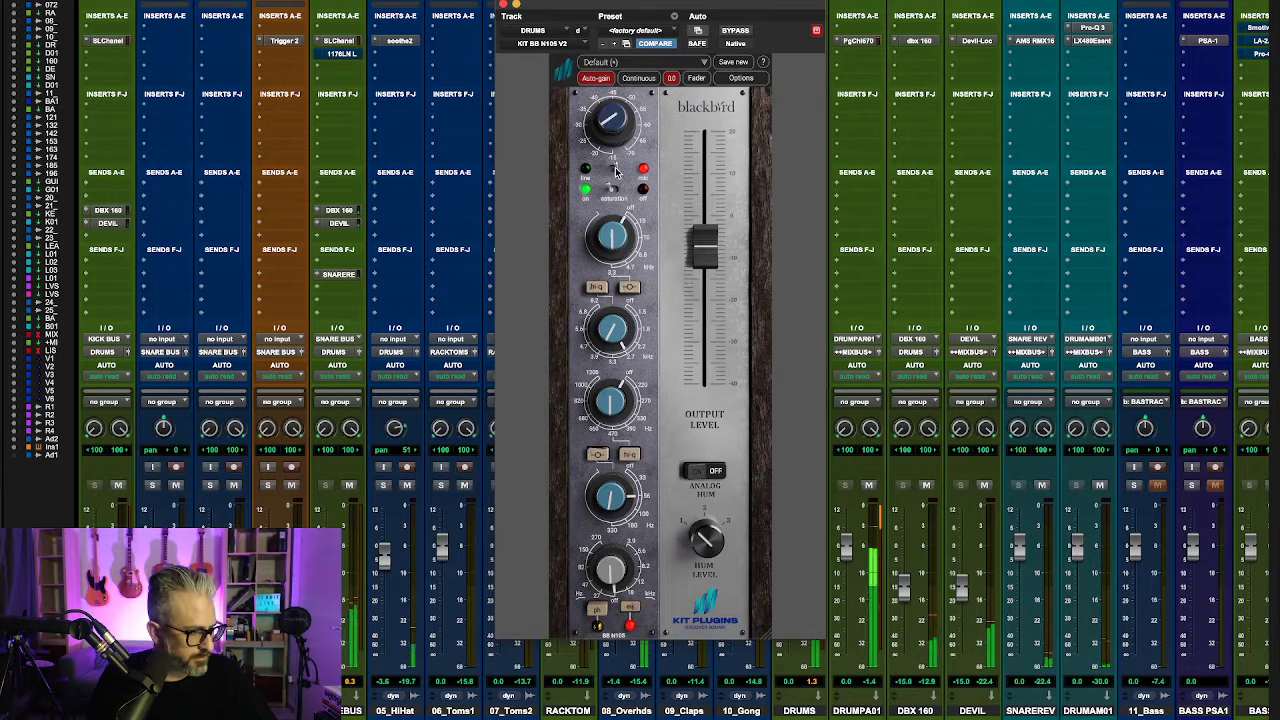
left_click(615, 170)
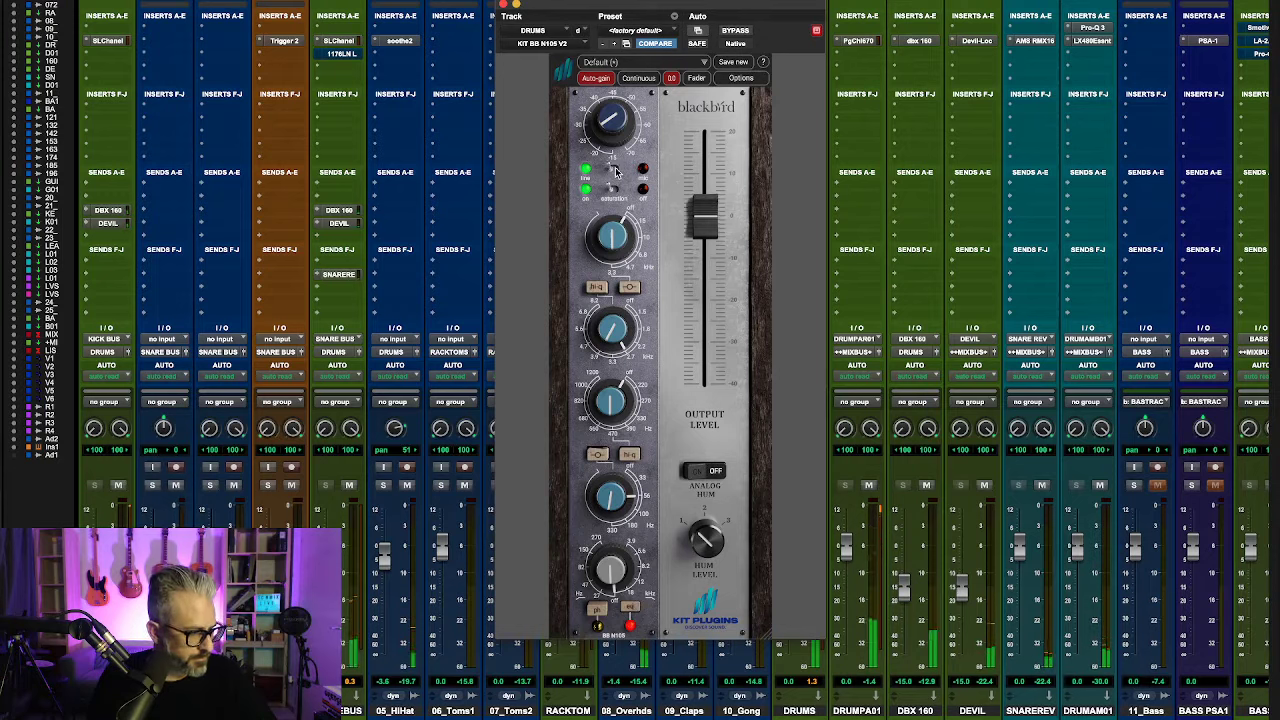
left_click(615, 170)
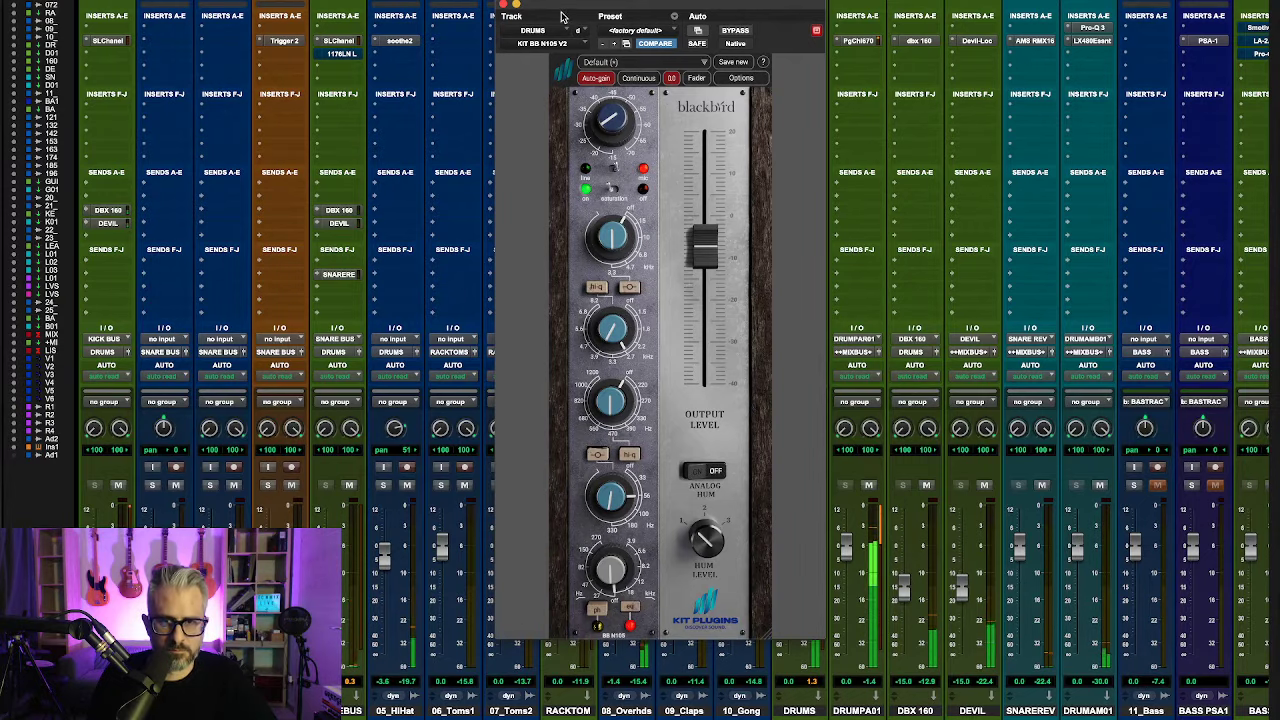
left_click(502, 6)
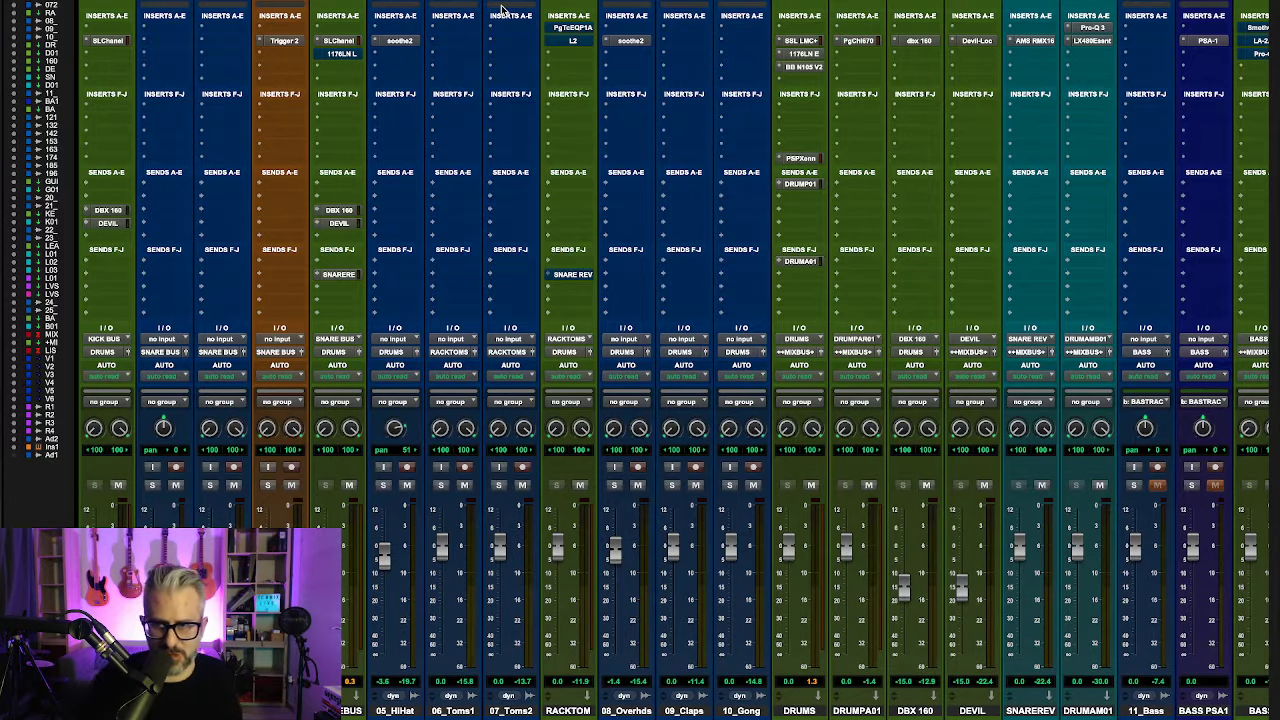
Step: Review the dbx 160 compressor on the DBX 160 track and Devil-Loc on the DEVIL track
left_click(920, 41)
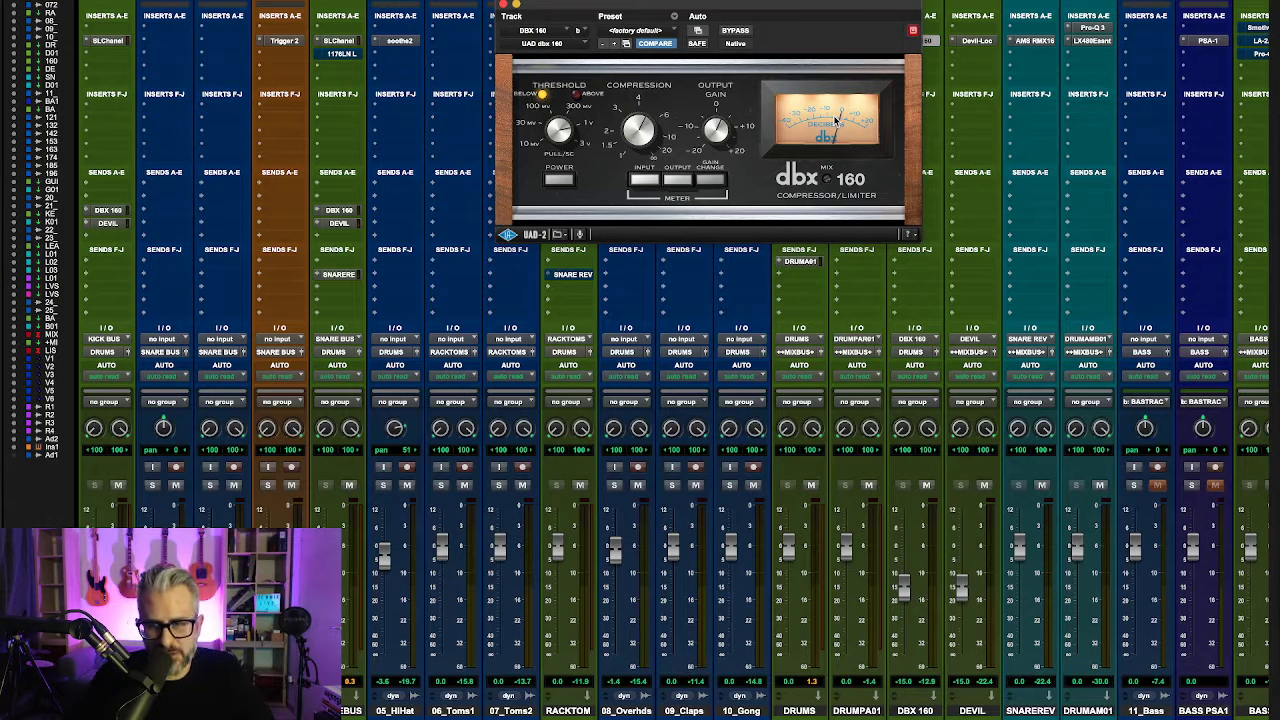
left_click(976, 41)
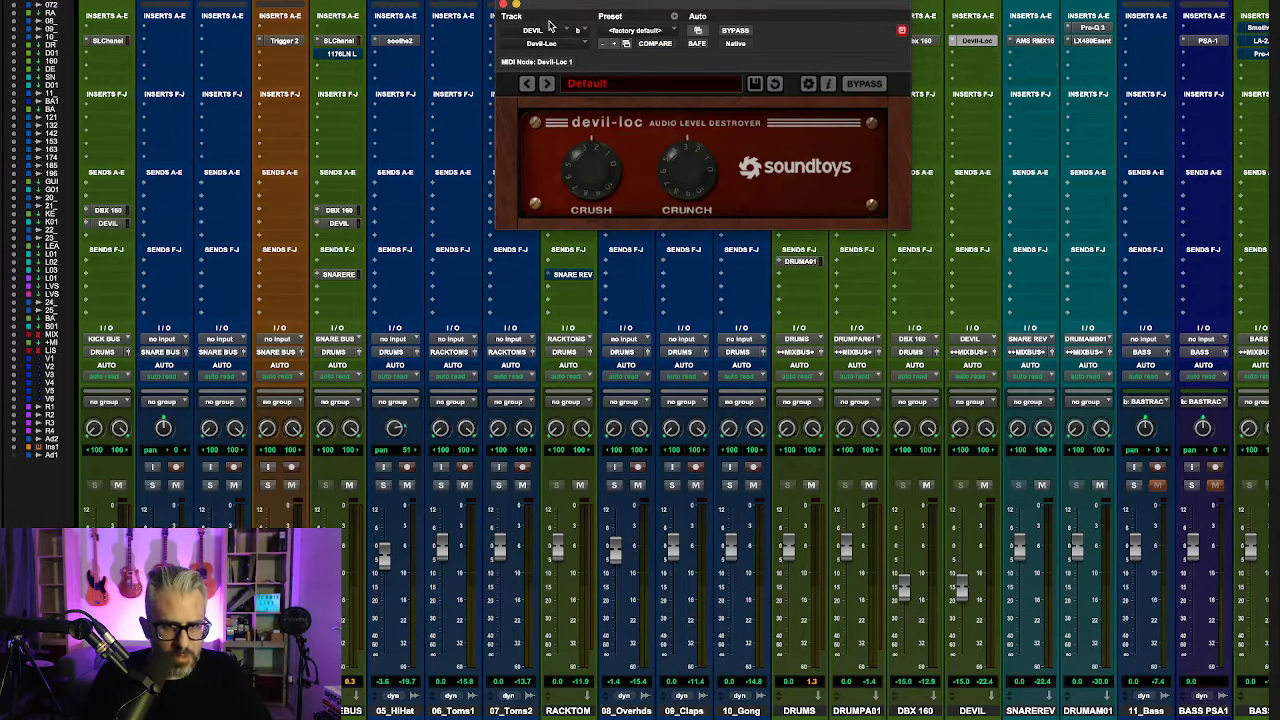
left_click(503, 6)
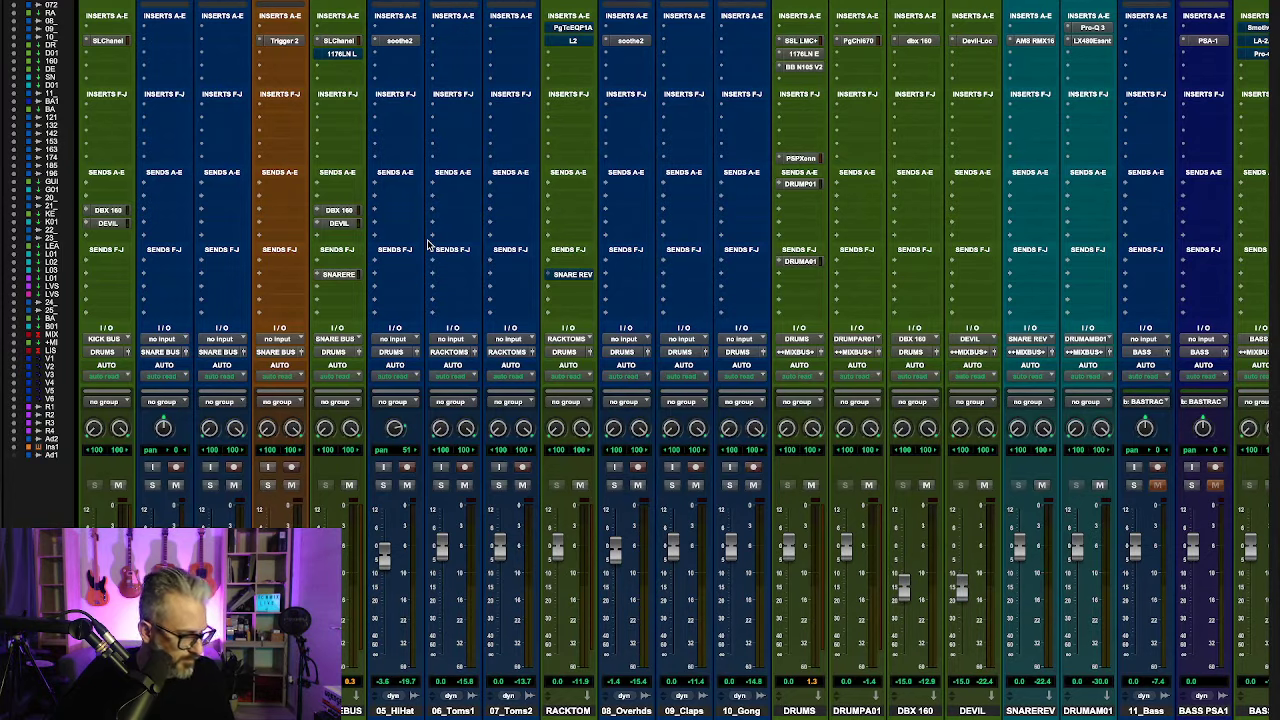
Step: Insert ML4000 ML1 Limiter (stereo) on DRUMS below BB N105 V2 and close its window
left_click(813, 83)
left_click(925, 85)
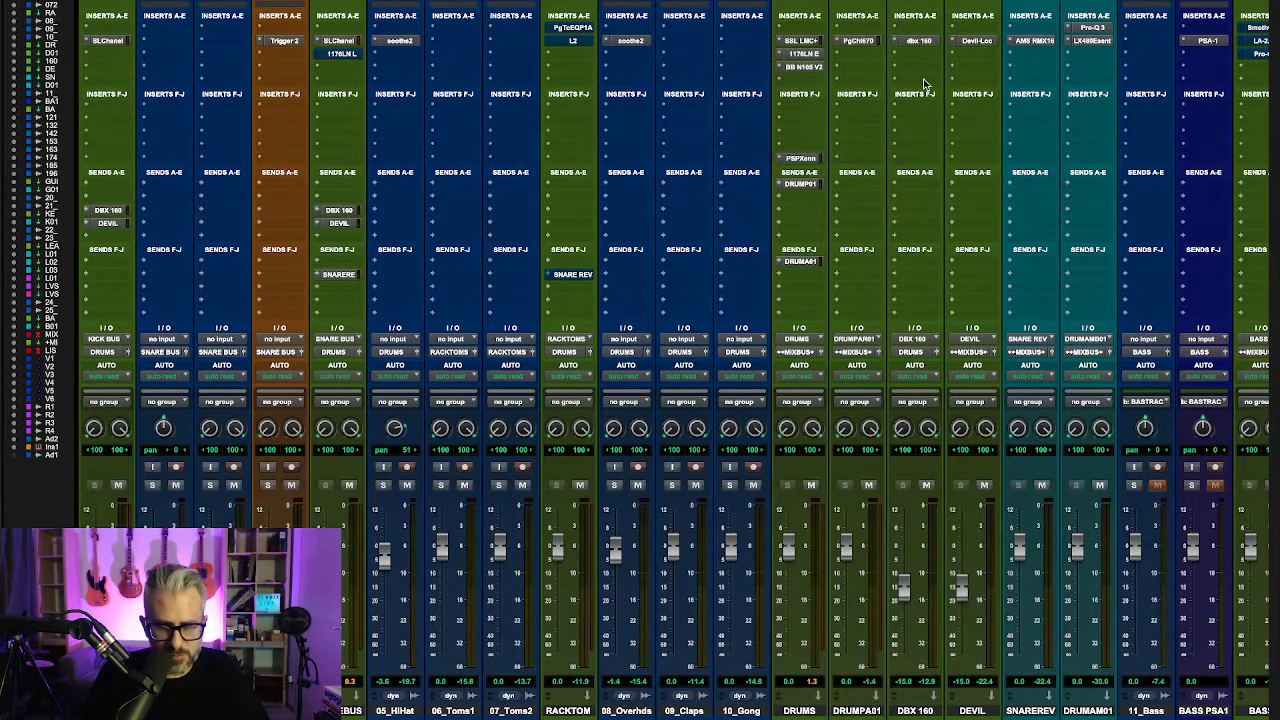
left_click(925, 85)
type("m")
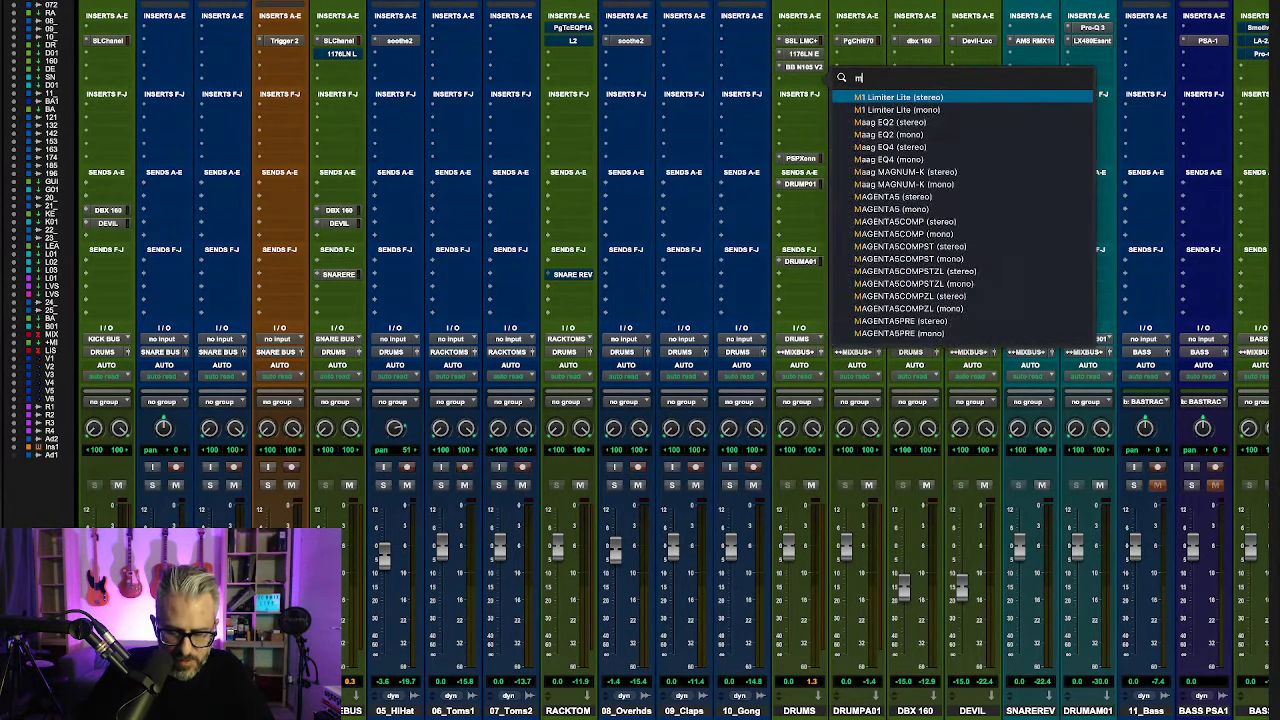
type("l")
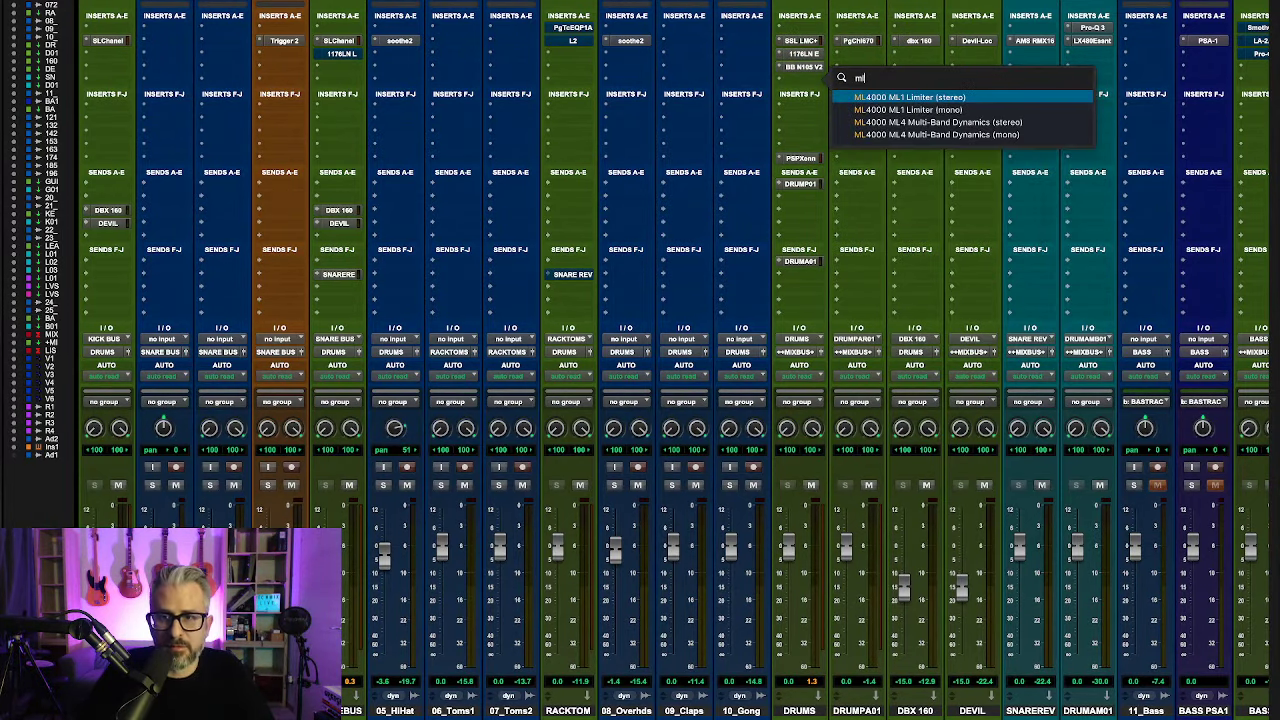
left_click(988, 98)
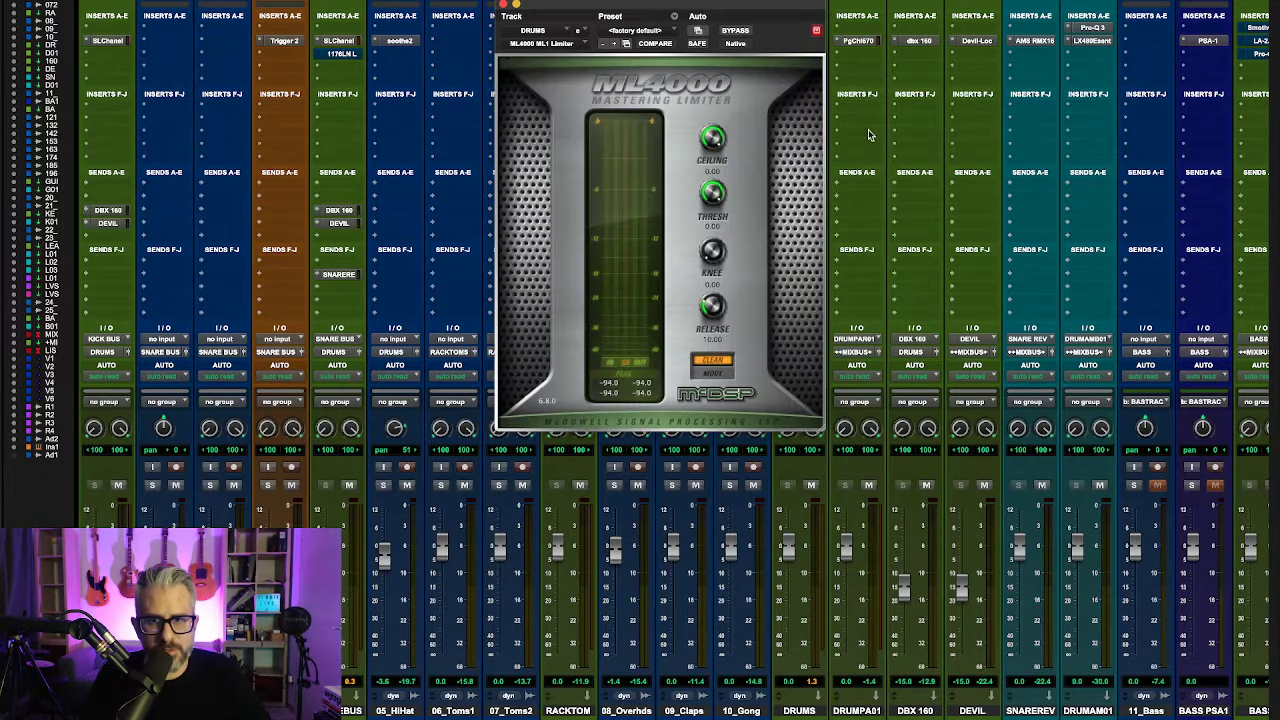
left_click(504, 5)
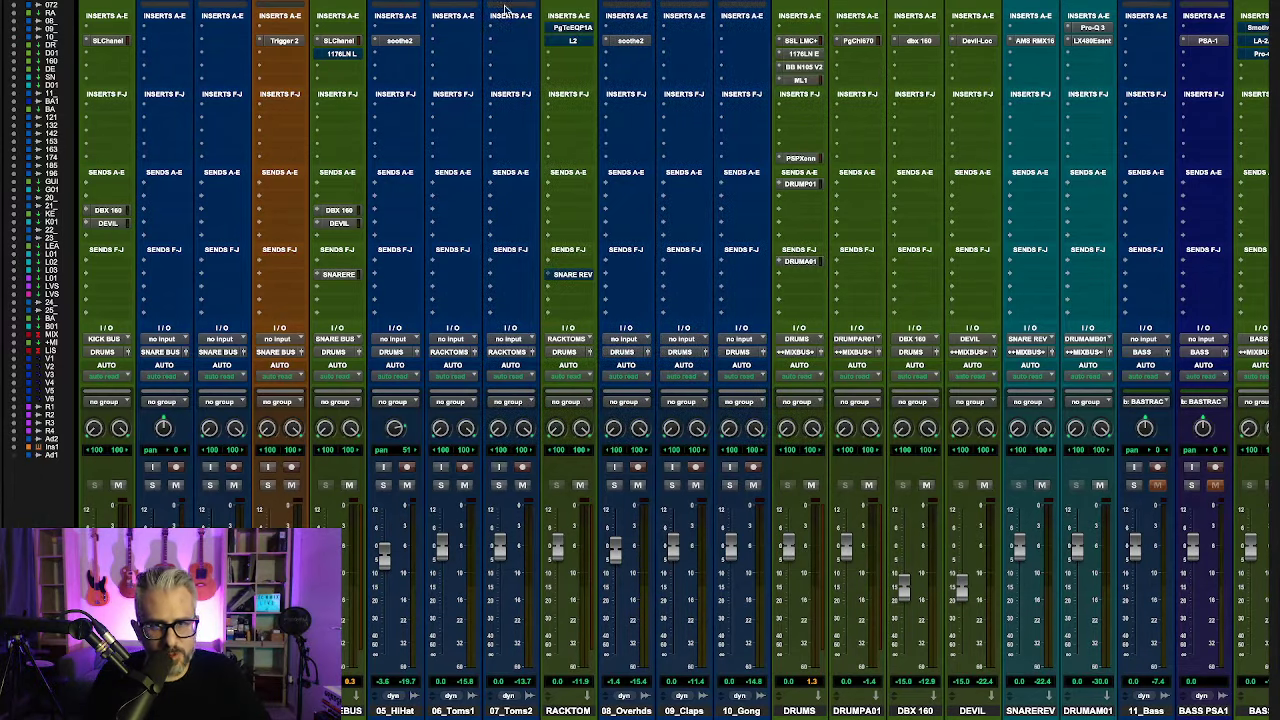
Step: Replace the ML1 limiter on DRUMS with ML4000 ML4 Multi-Band Dynamics (stereo)
left_click(783, 80)
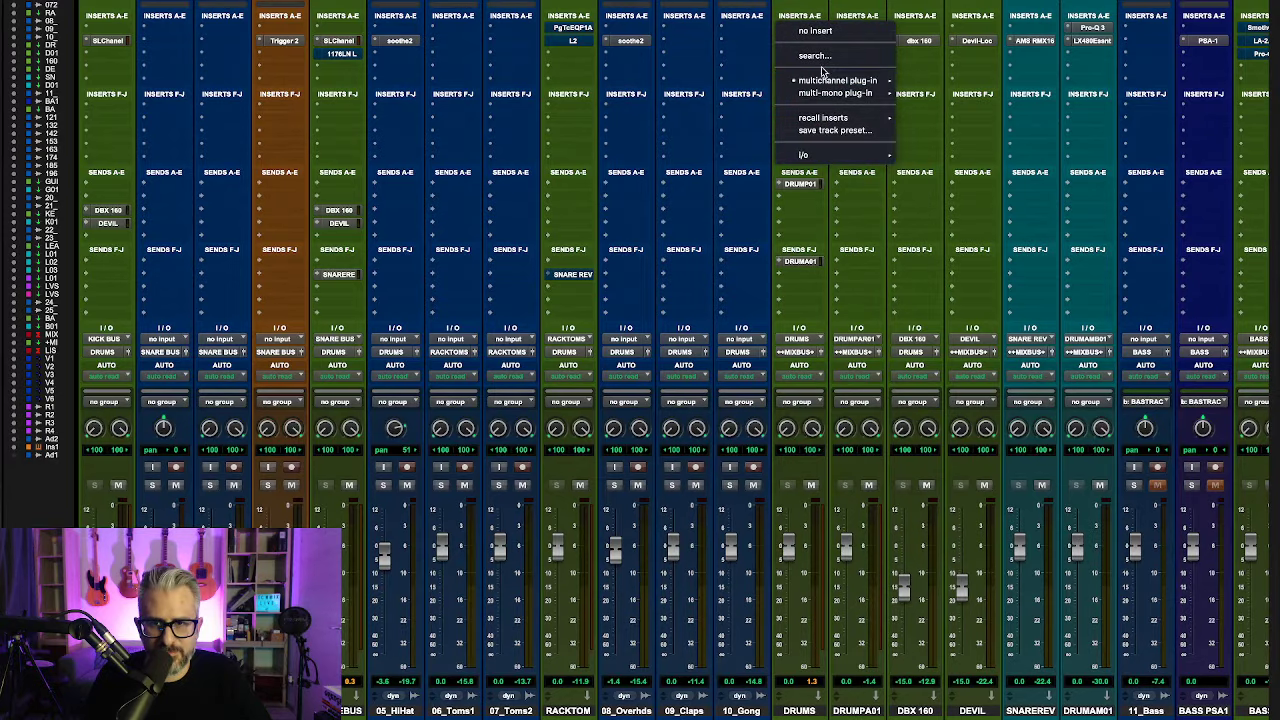
left_click(815, 56)
type("ml")
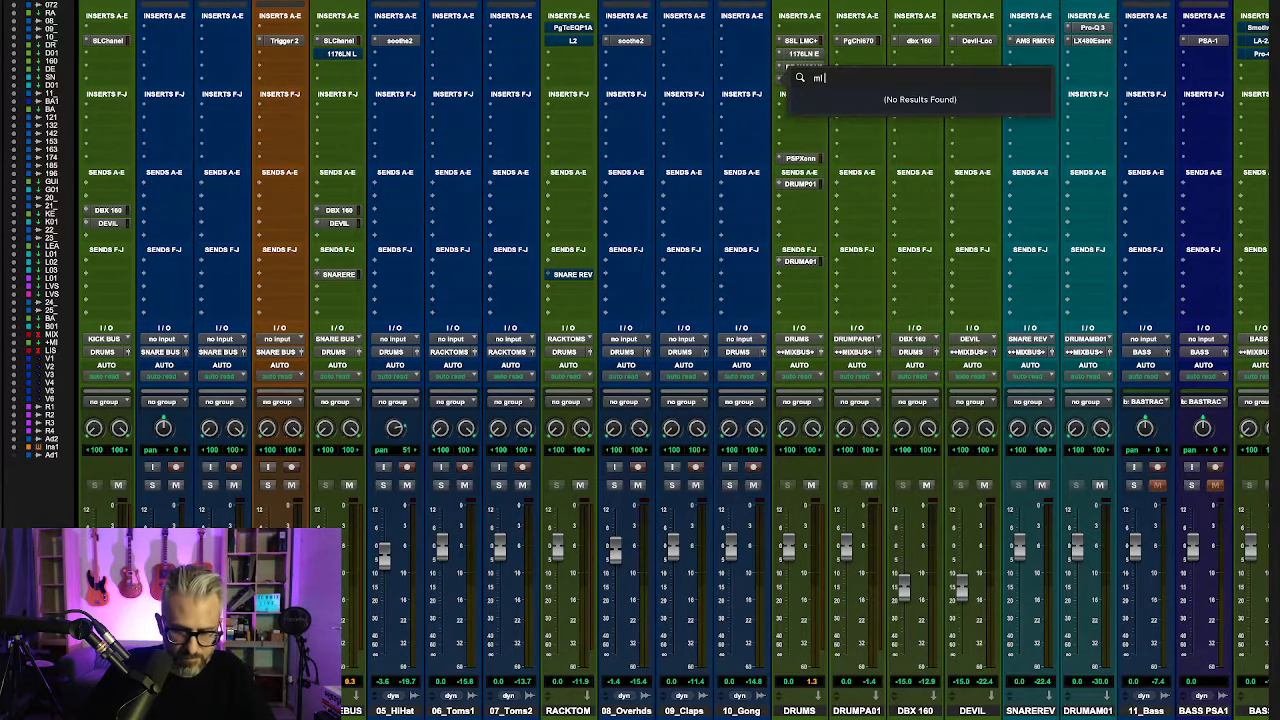
type("4")
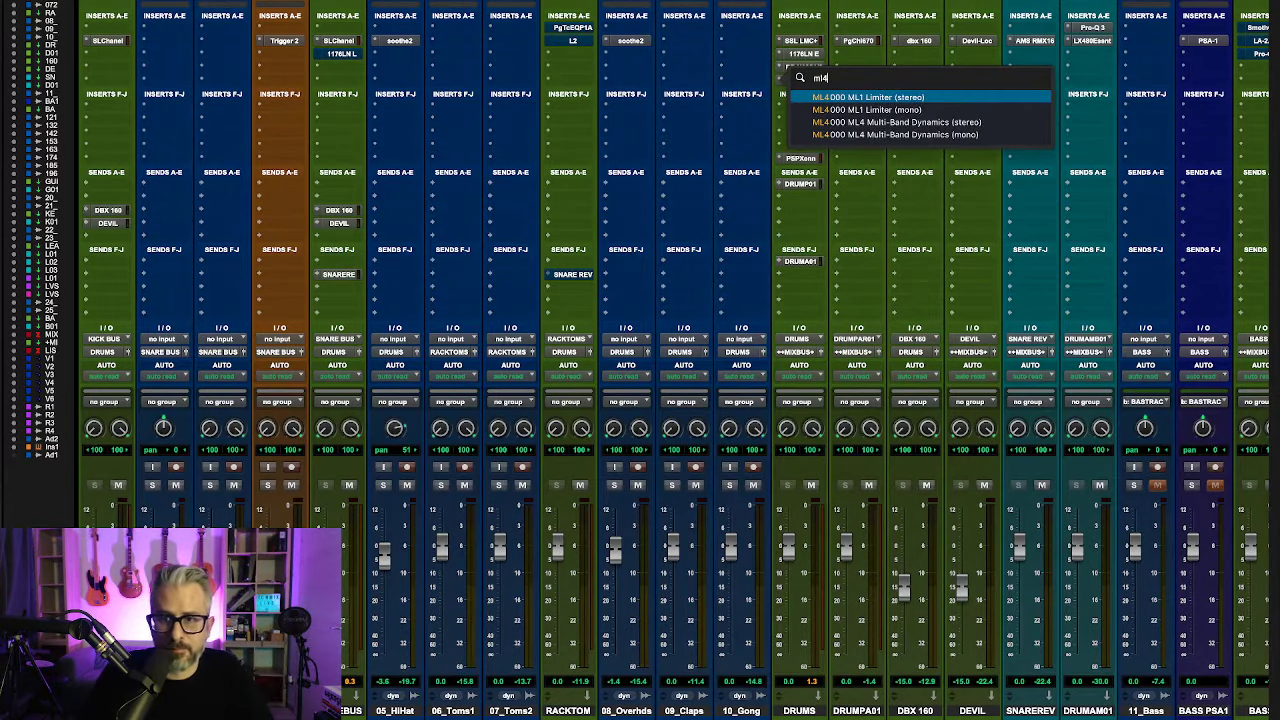
left_click(915, 122)
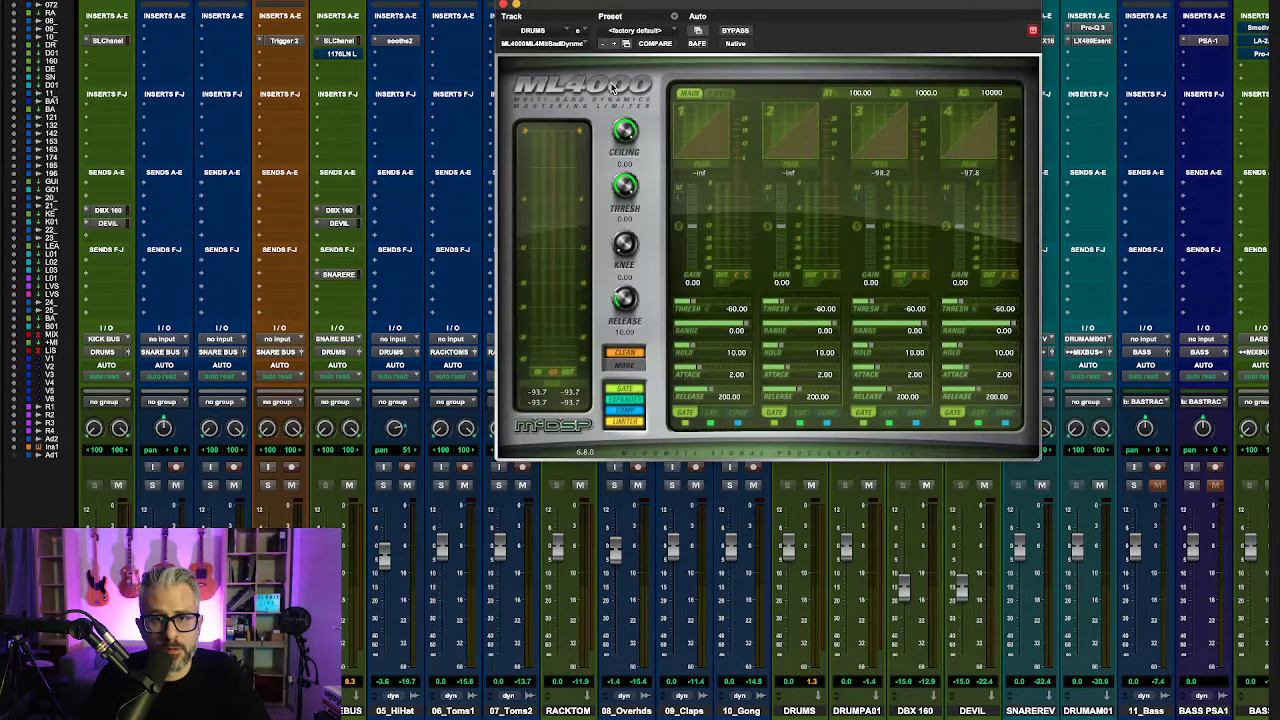
Step: Load the Drum Start preset in the ML4 multi-band dynamics, audition it in playback and close the plug-in
left_click(638, 31)
mouse_move(664, 5)
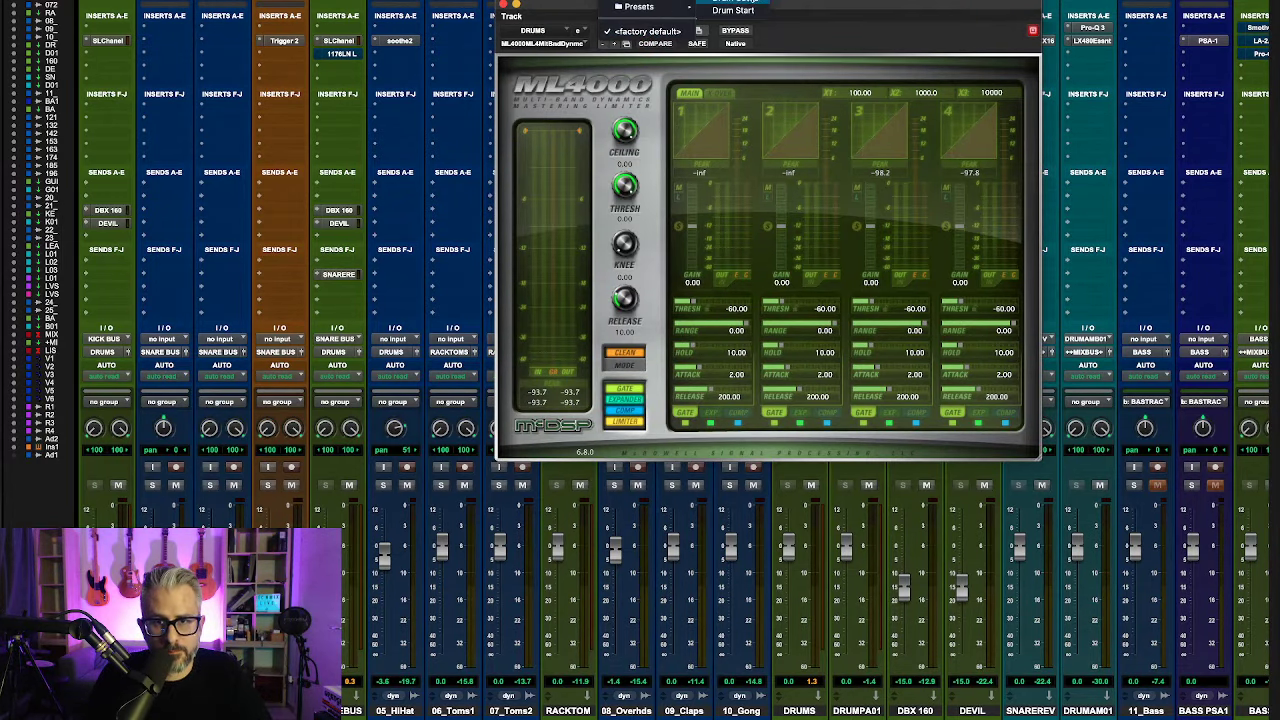
left_click(735, 10)
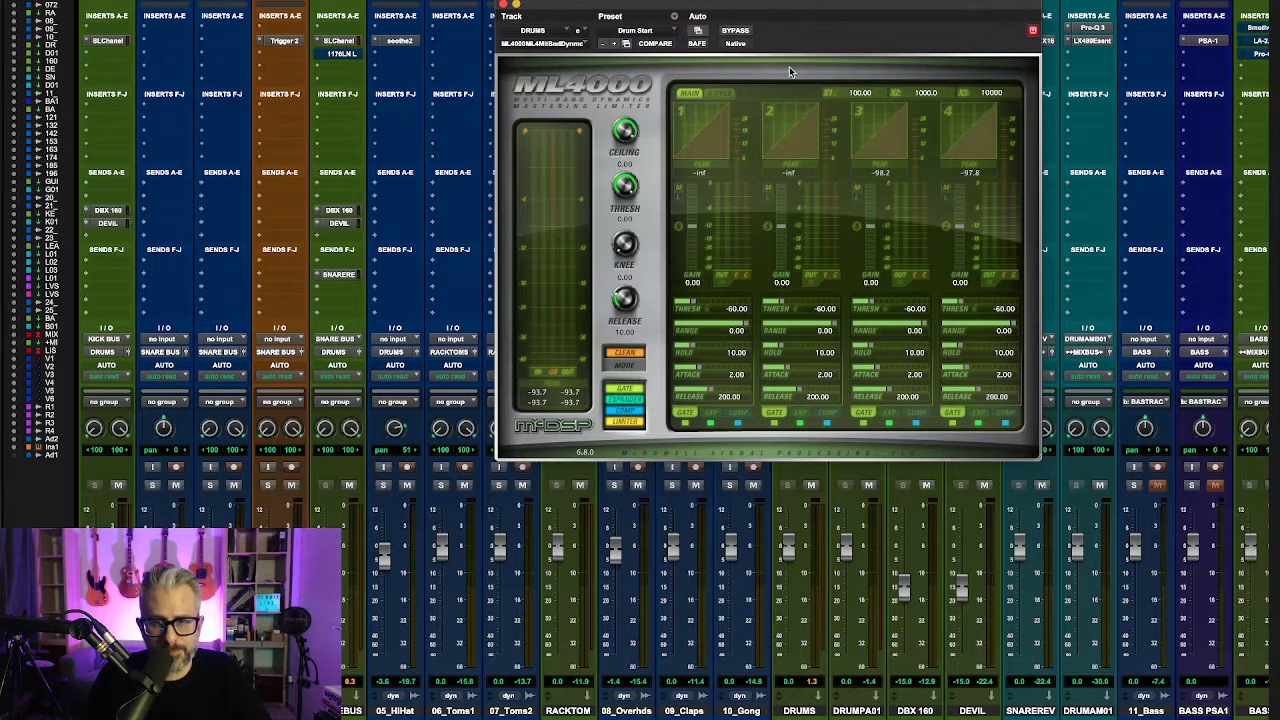
key("space")
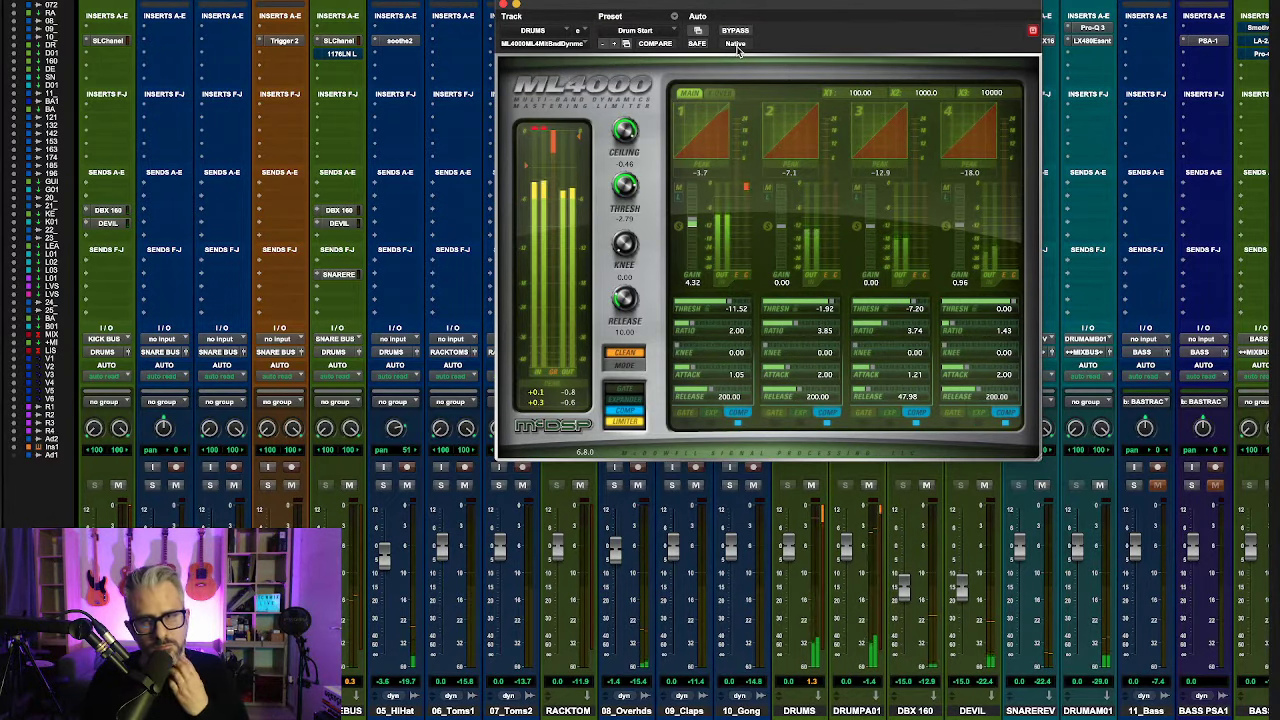
left_click(503, 5)
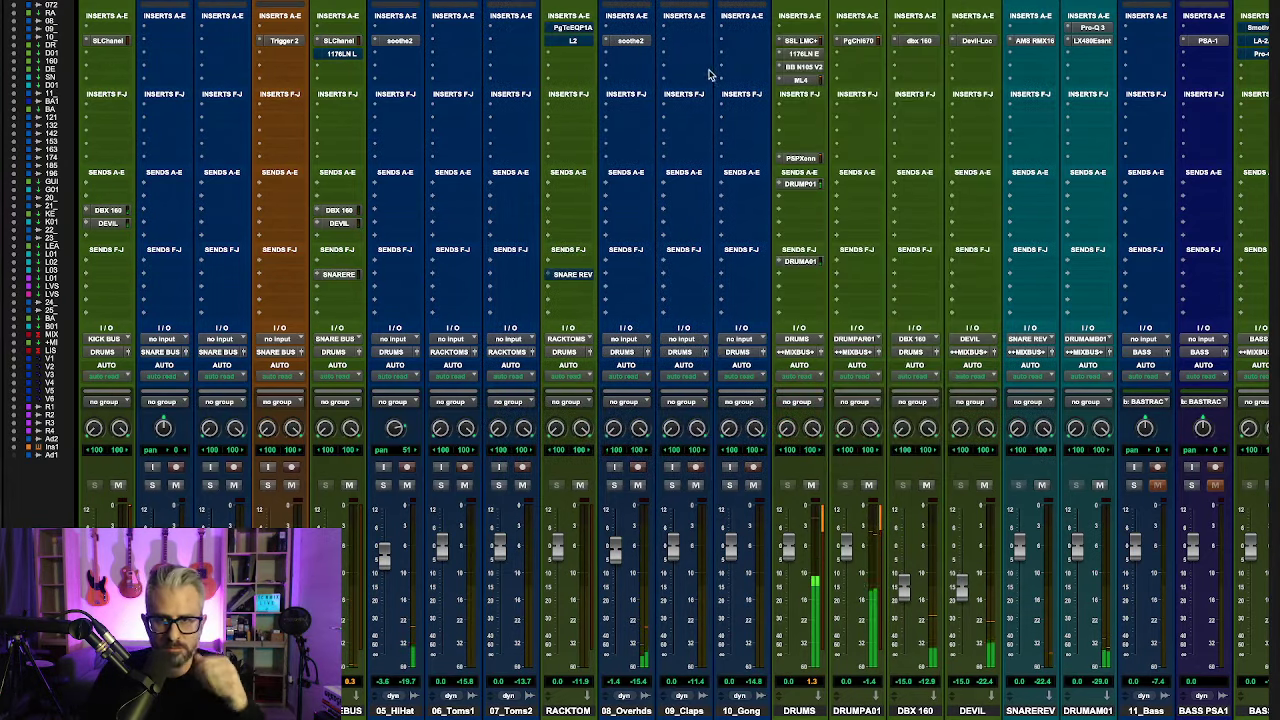
Step: Compare the DRUMS bus during playback with its inserts and sends active and bypassed, ending with them active
left_click(806, 80)
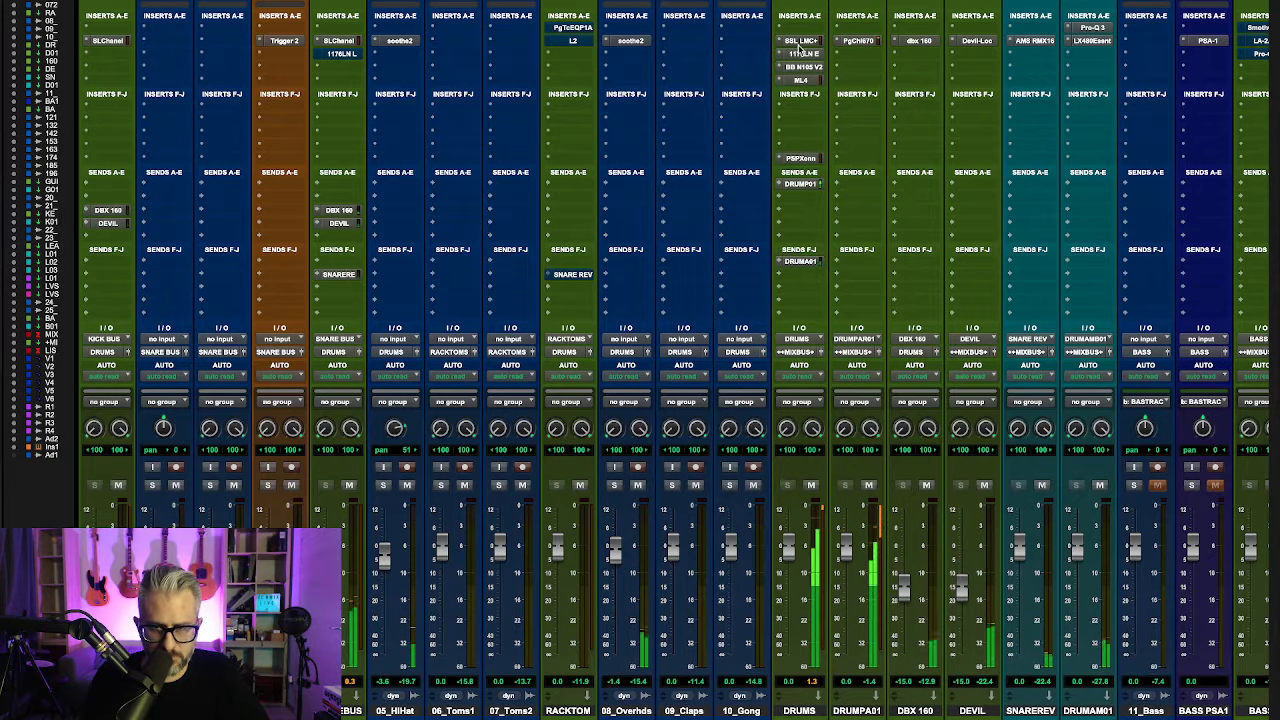
key("space")
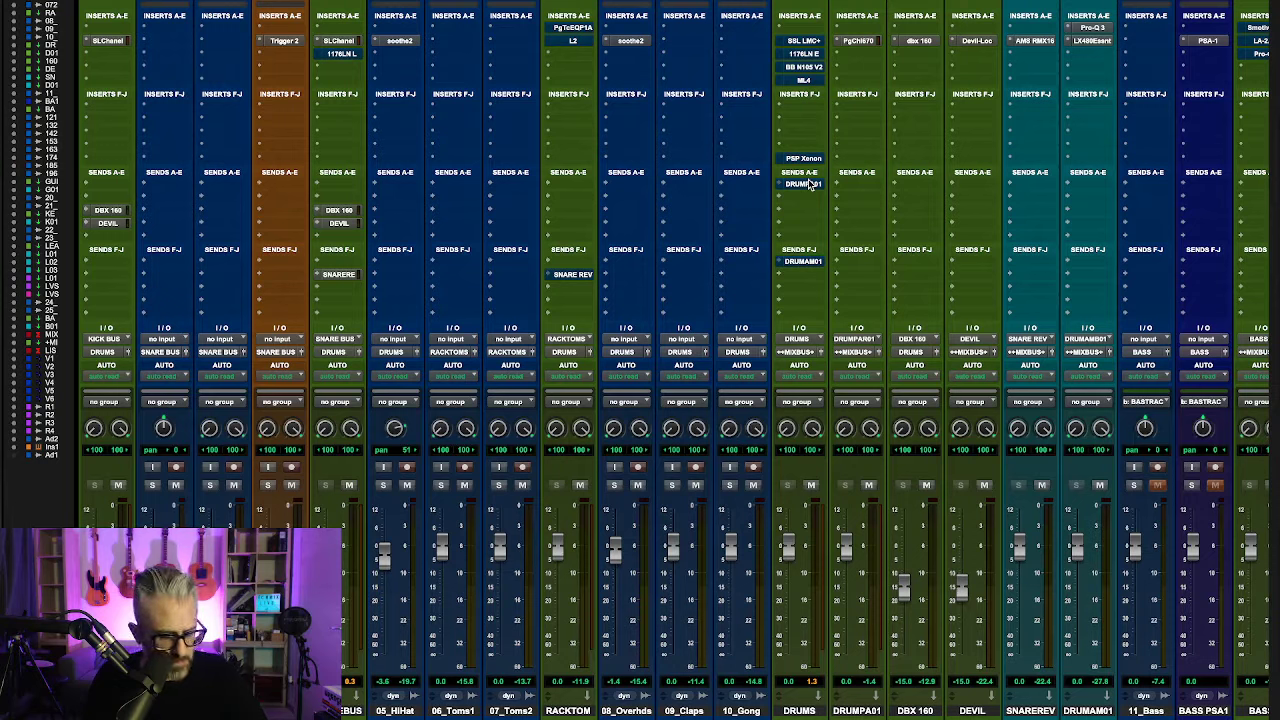
key("space")
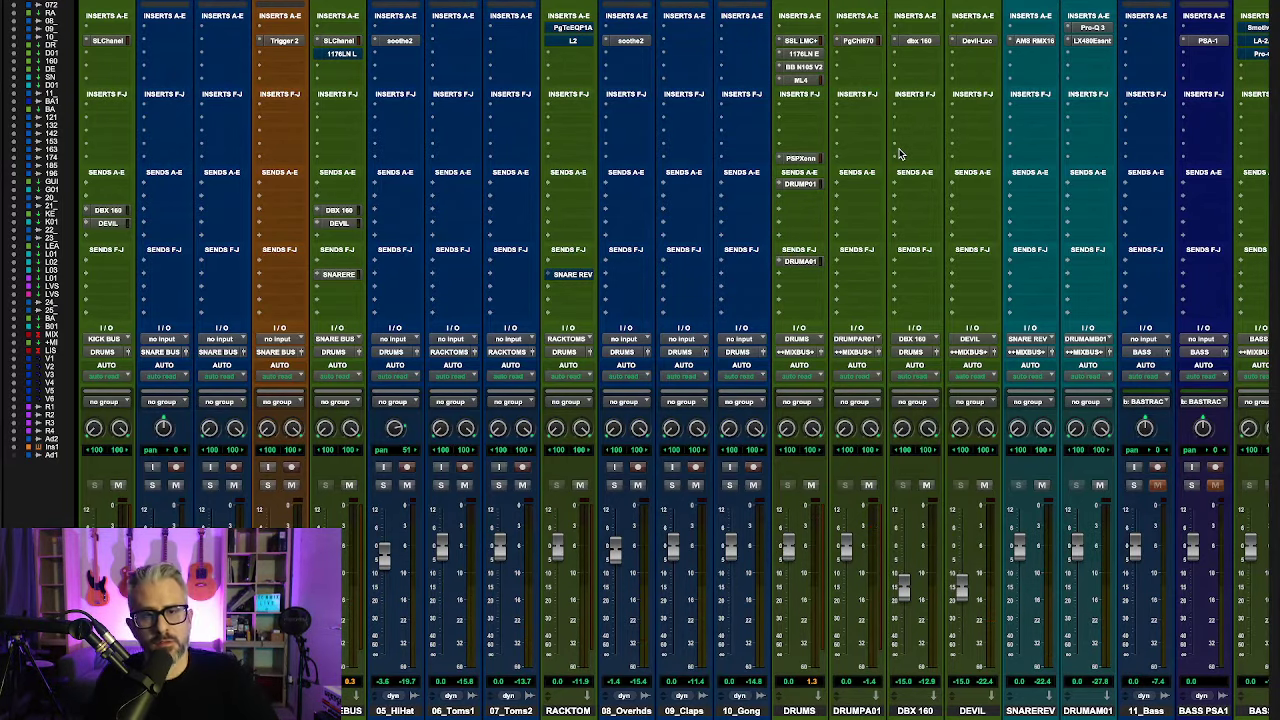
Step: Solo VCA 2 BASS alongside VCA 1 DRUMS and play the session to check the mix bus levels
scroll(898, 153, "right", 10)
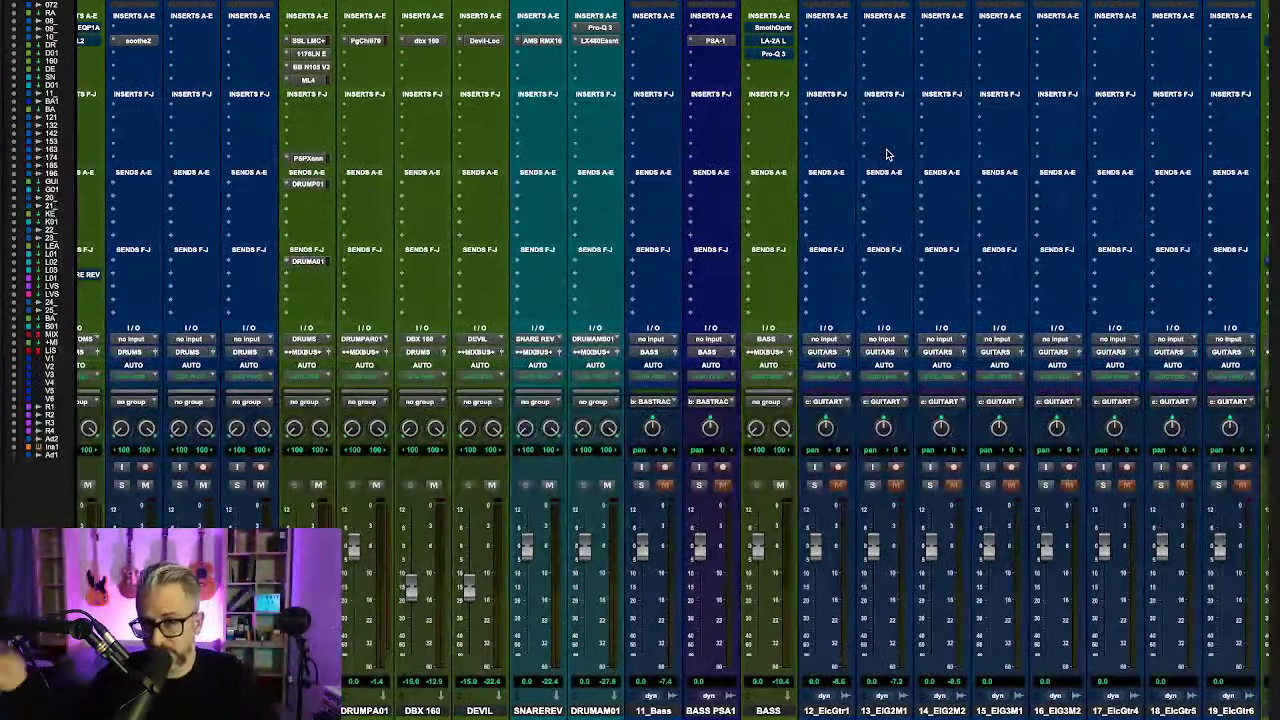
scroll(770, 210, "right", 15)
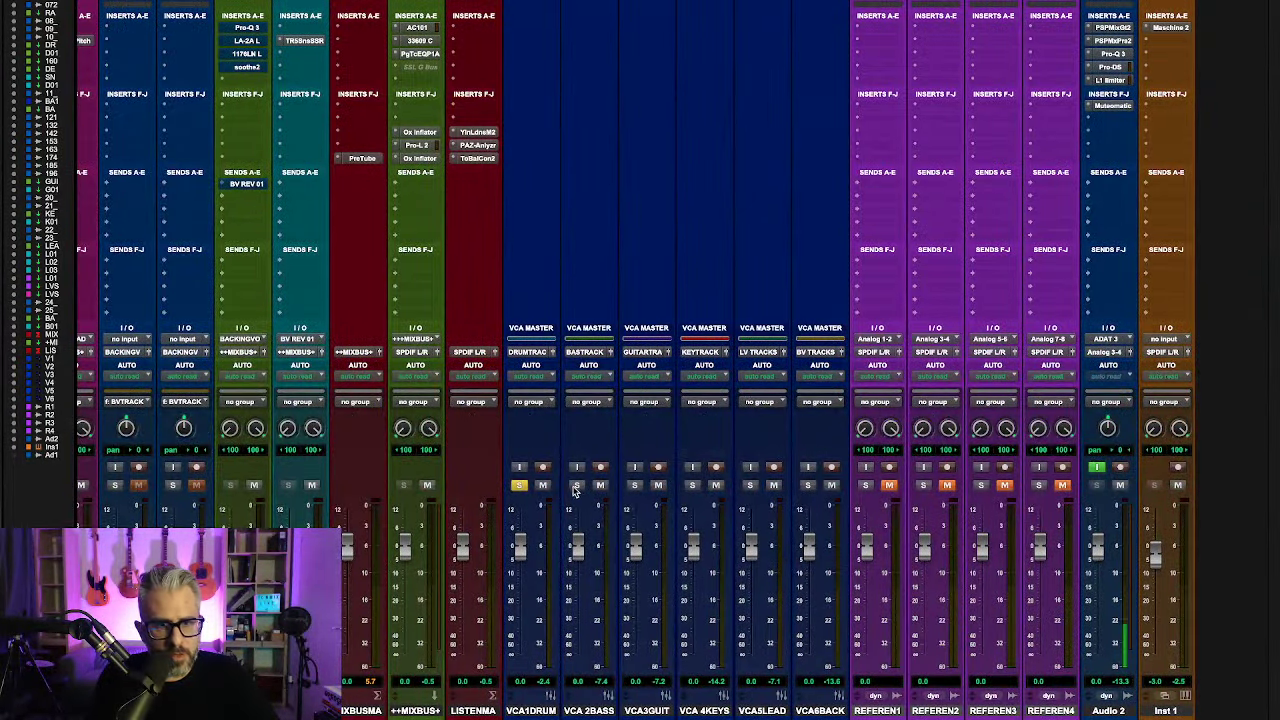
scroll(576, 488, "left", 15)
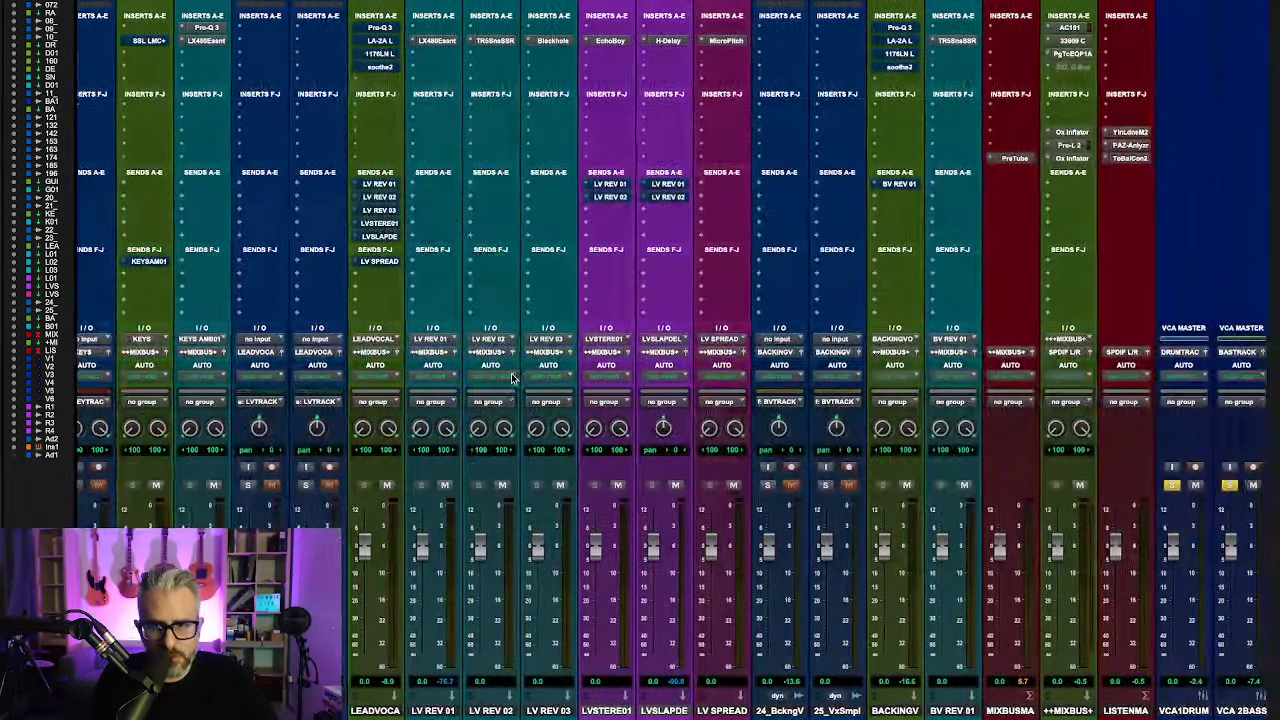
scroll(516, 380, "left", 8)
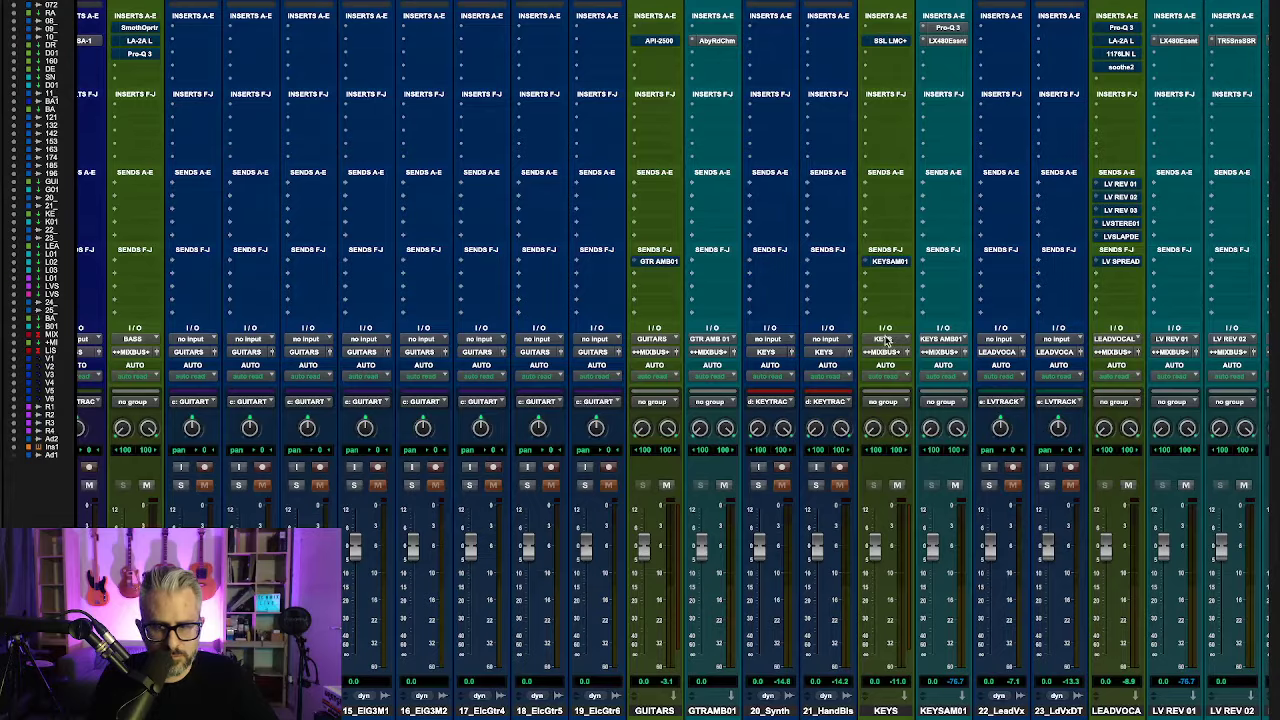
scroll(886, 340, "right", 10)
scroll(866, 333, "left", 12)
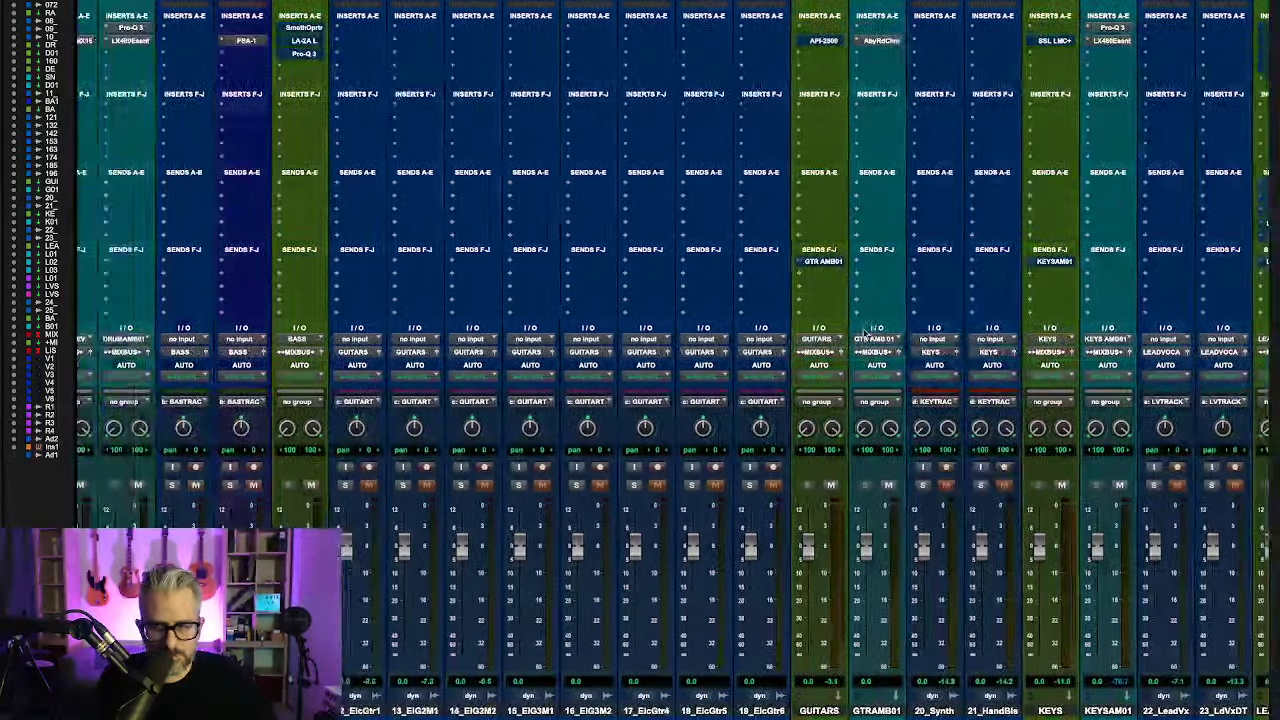
scroll(866, 333, "right", 15)
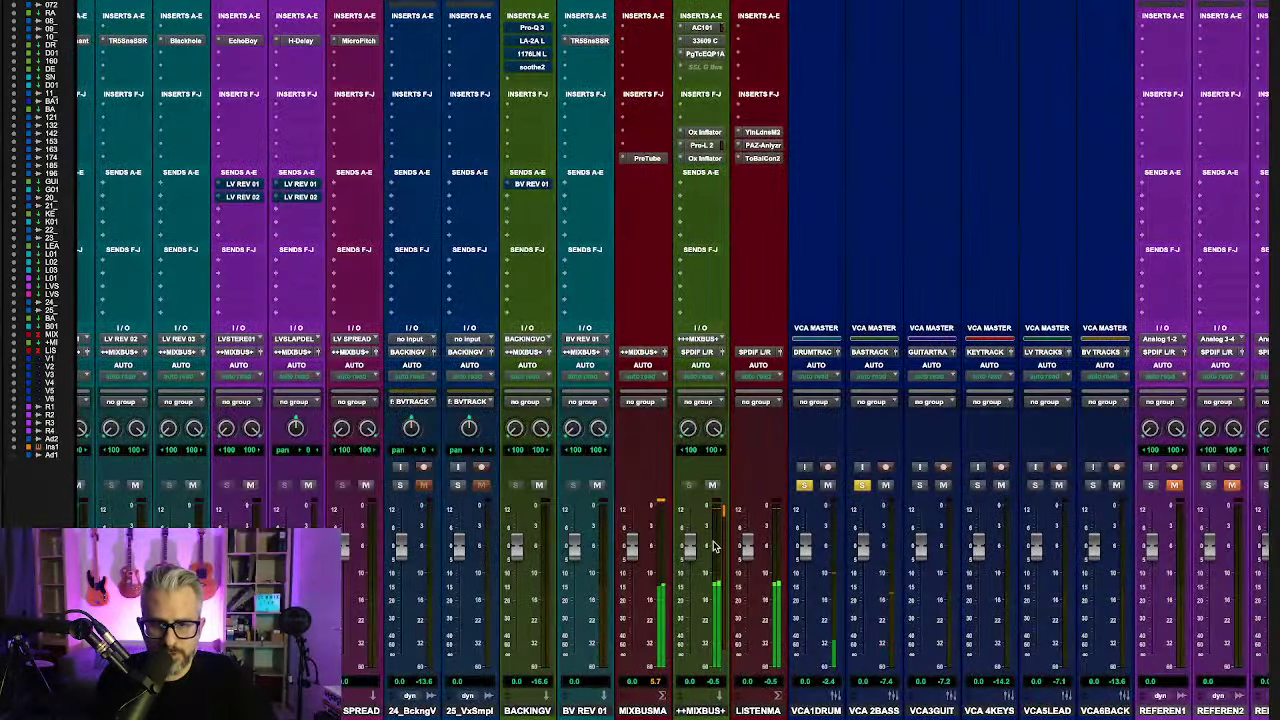
key("space")
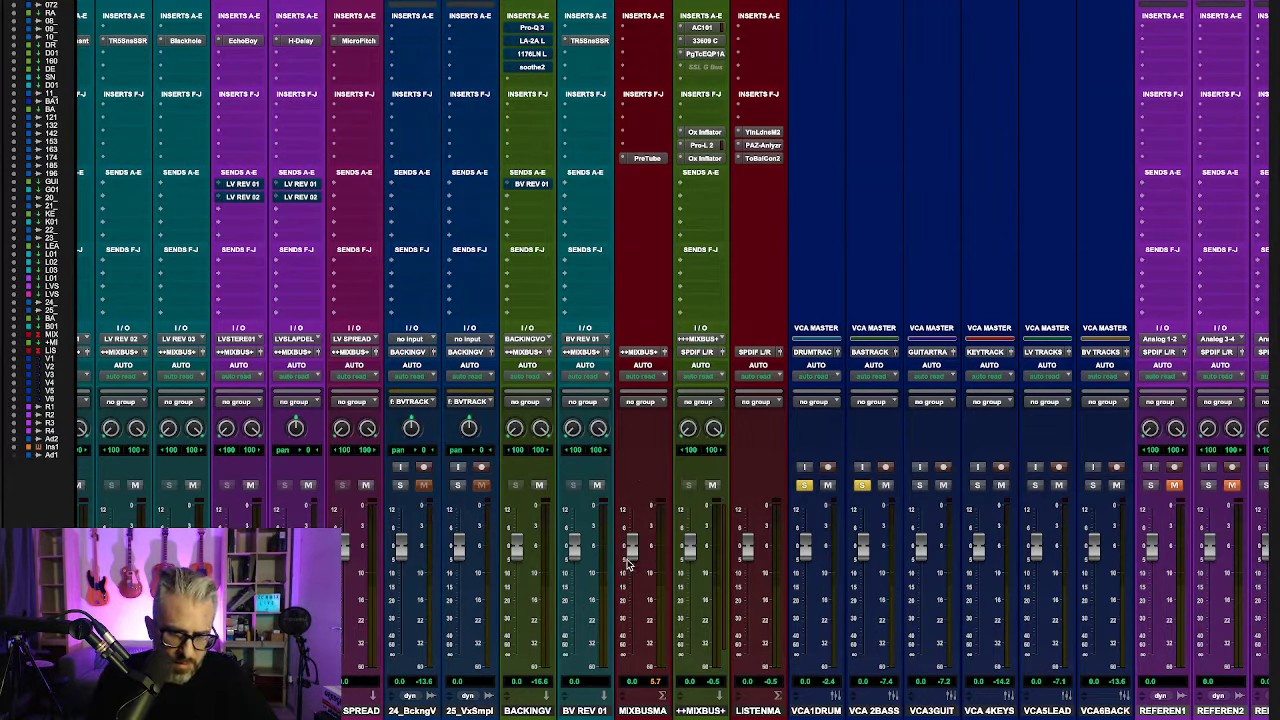
Step: Review the Analog Channel AC101 and Neve 33609 C on the mix bus, moving the Neve window clear of the faders
left_click(700, 28)
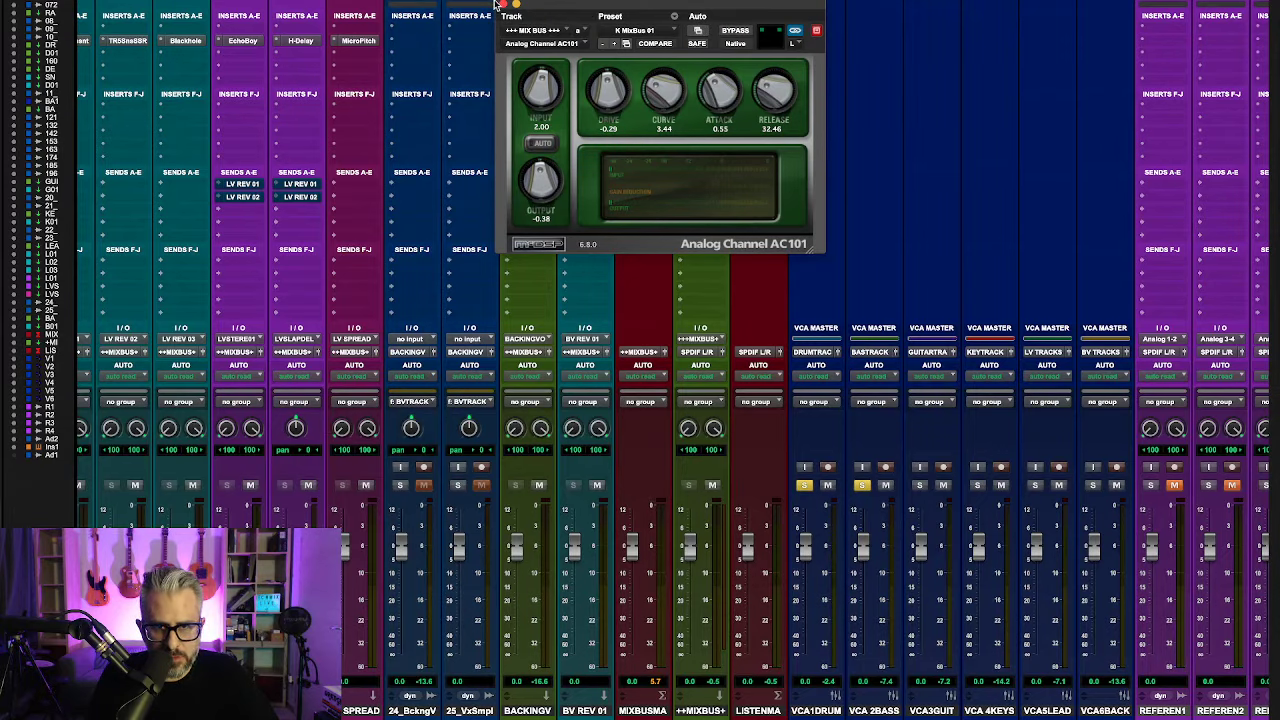
left_click(503, 4)
left_click(697, 41)
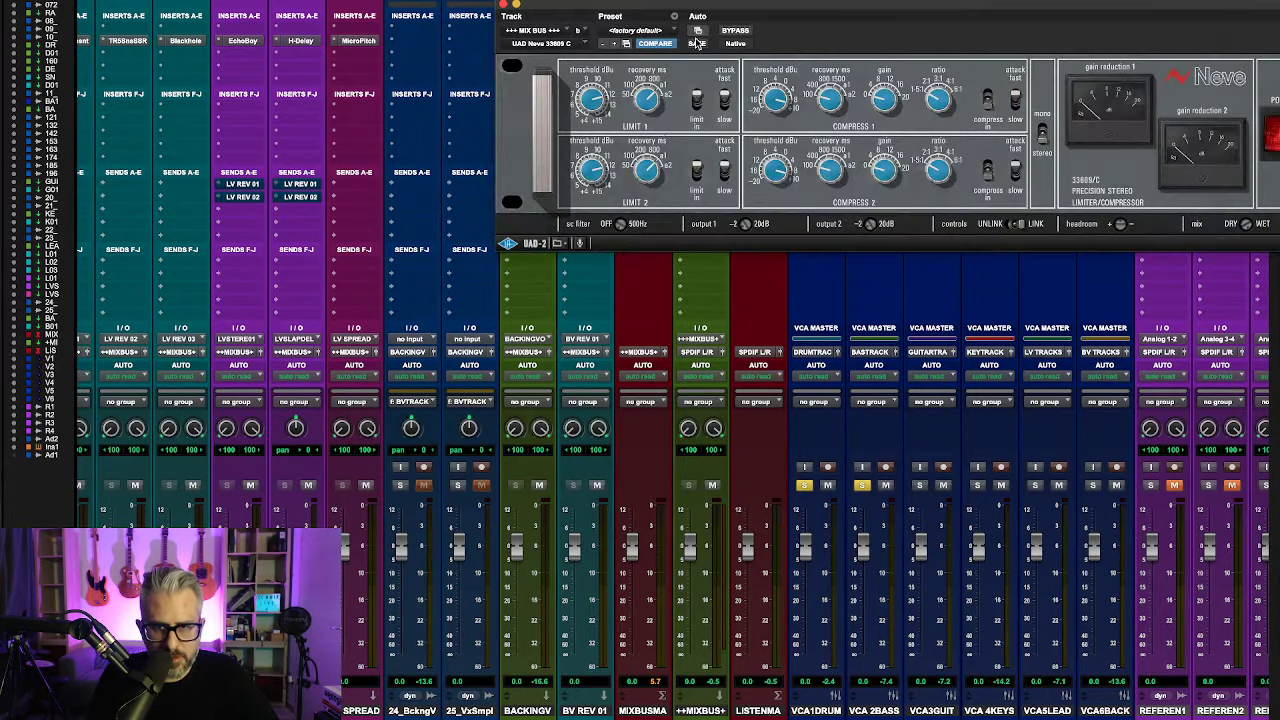
left_click_drag(700, 10, 490, 66)
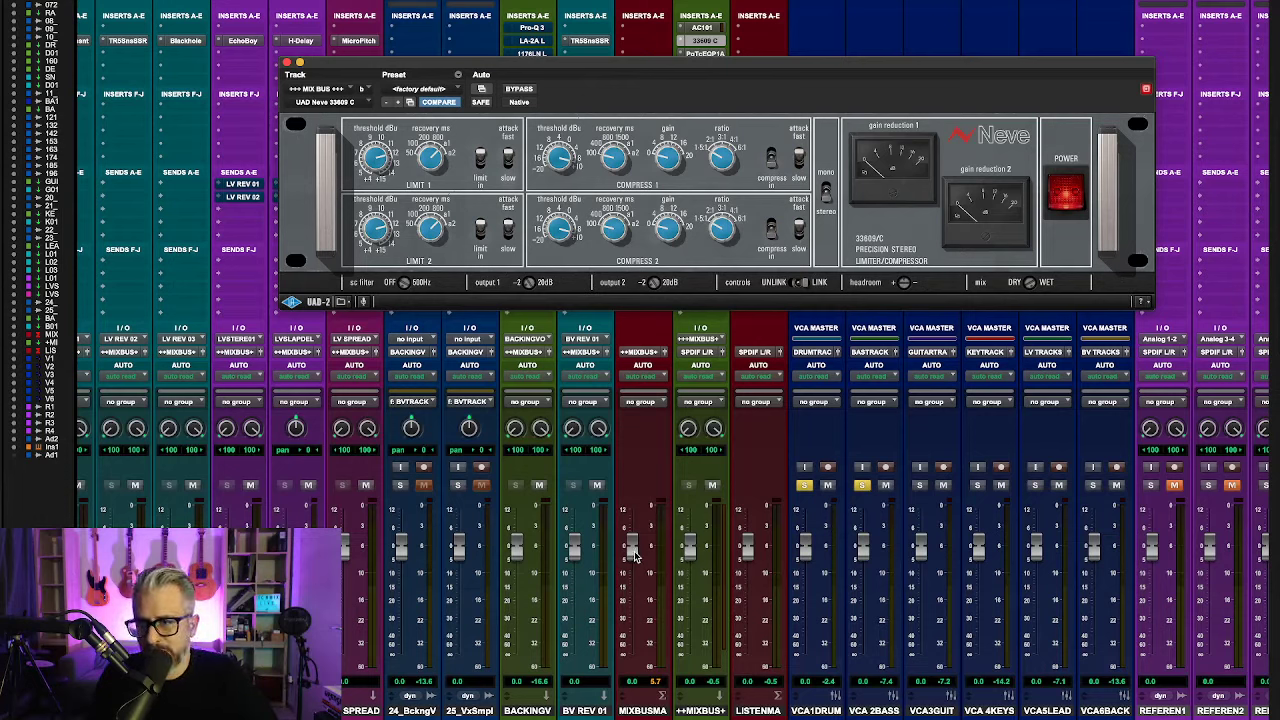
Step: Lower the MIX BUS MASTER fader to -7.8 dB during playback and close the Neve 33609 C
left_click_drag(634, 554, 633, 567)
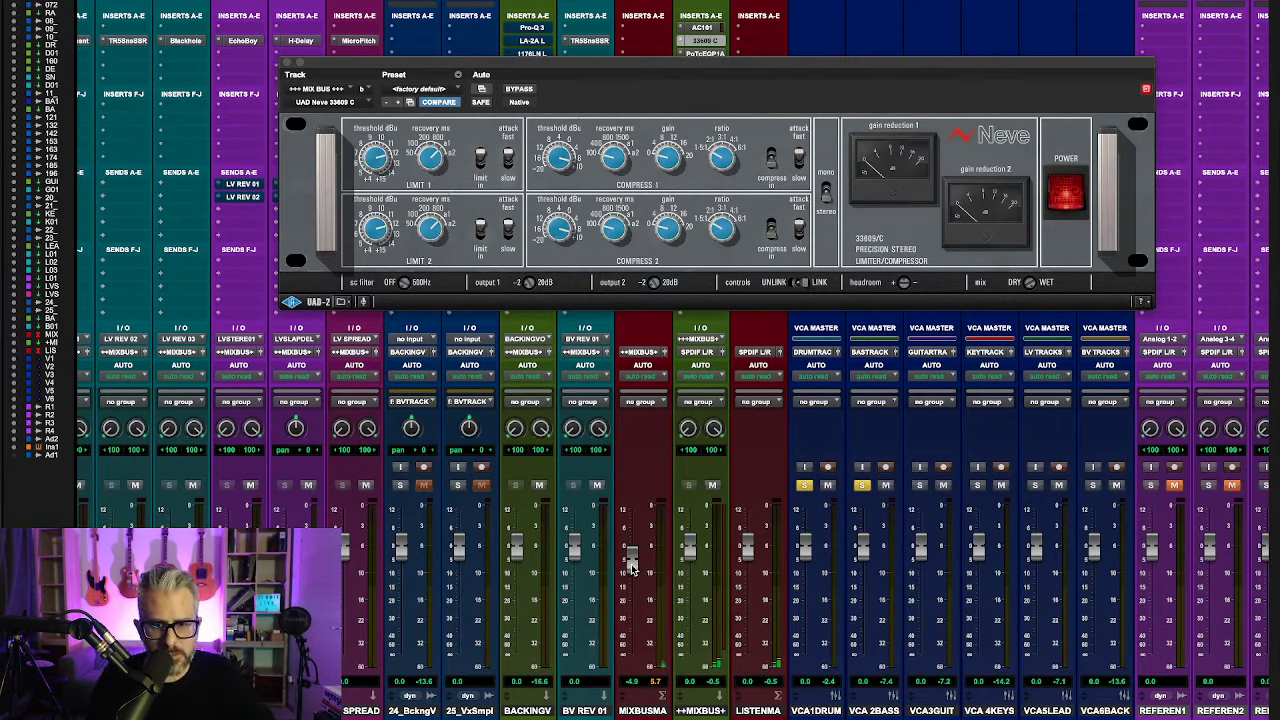
key("space")
left_click_drag(632, 567, 632, 575)
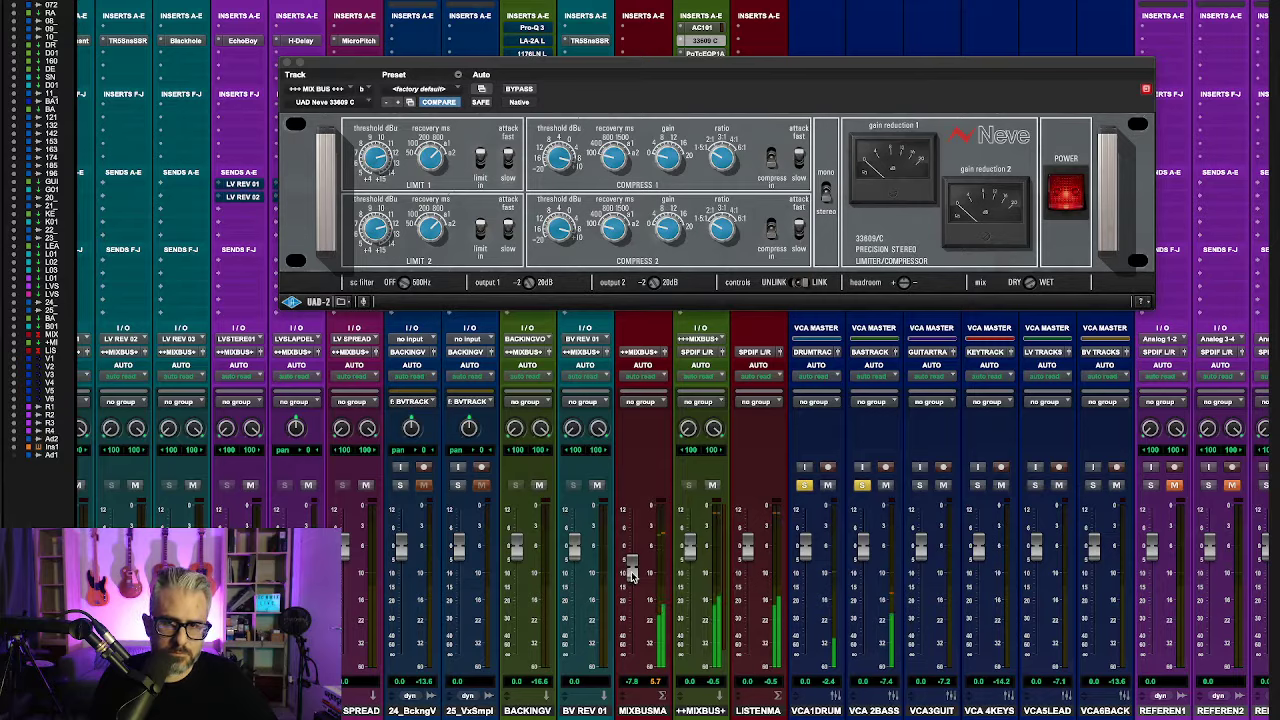
left_click(287, 62)
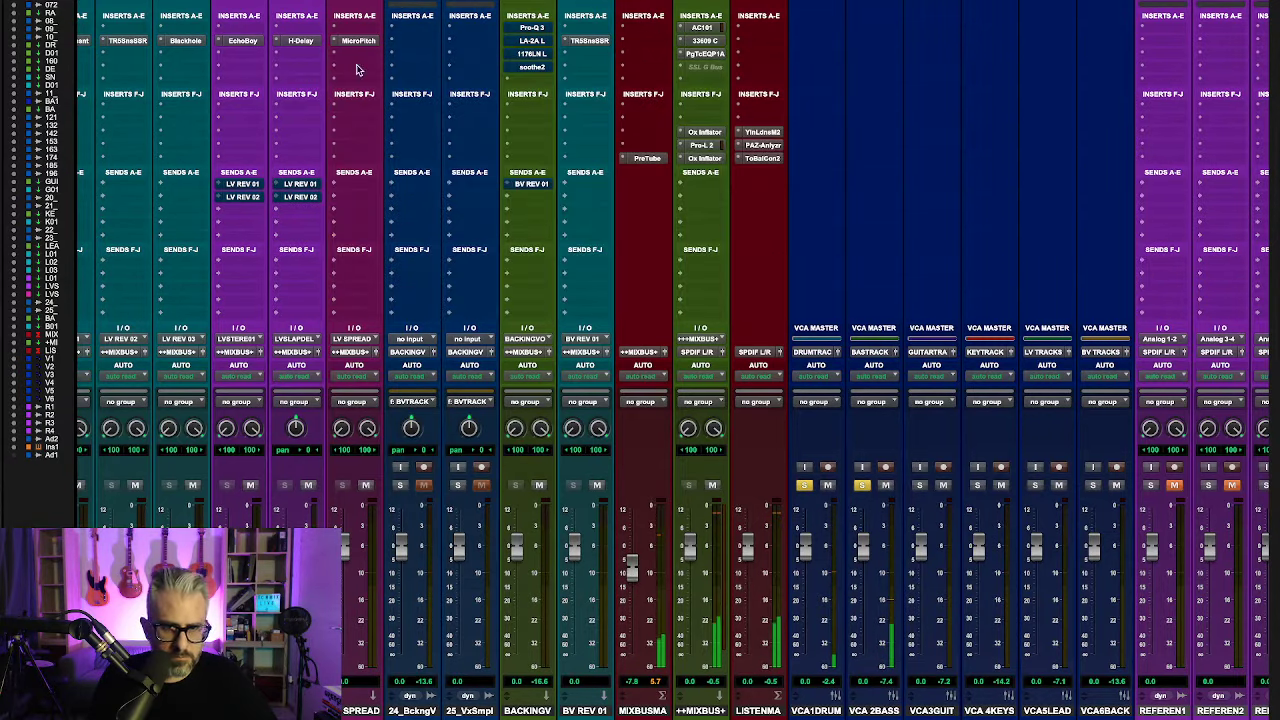
Step: Unsolo VCA 1 DRUMS so that only VCA 2 BASS is soloed, and return to the bass tracks
scroll(874, 207, "left", 6)
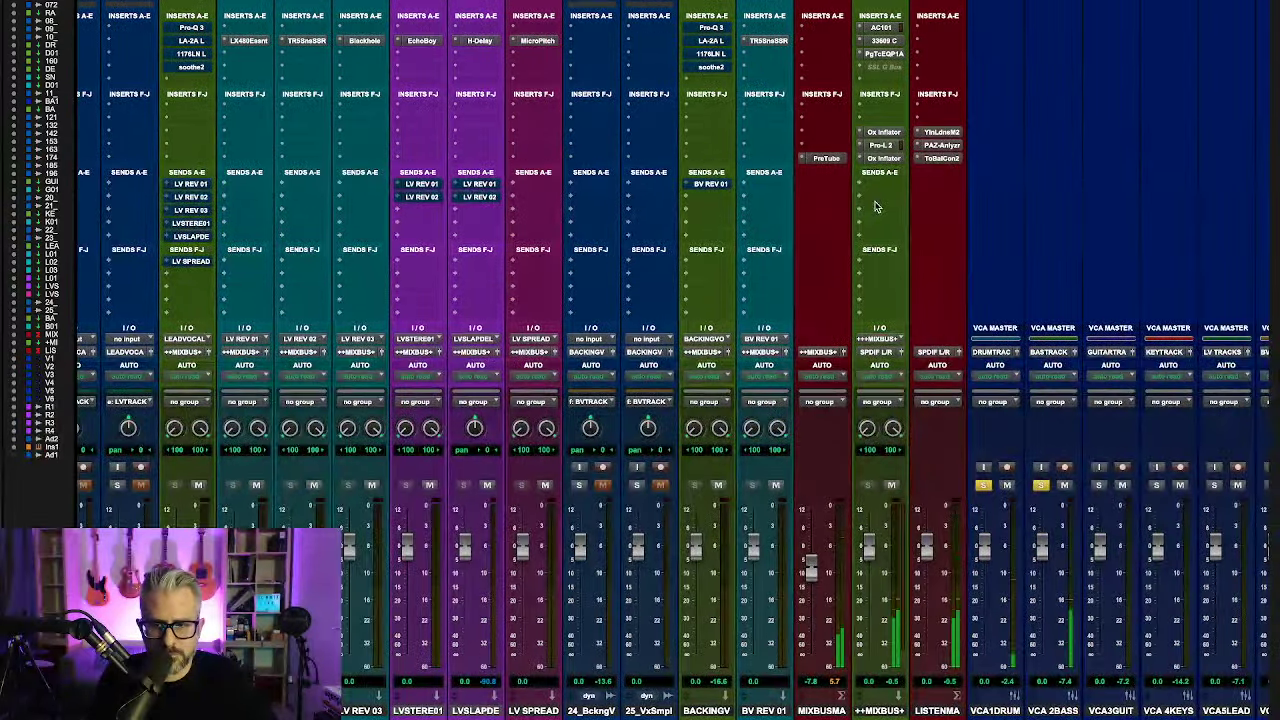
scroll(874, 207, "right", 5)
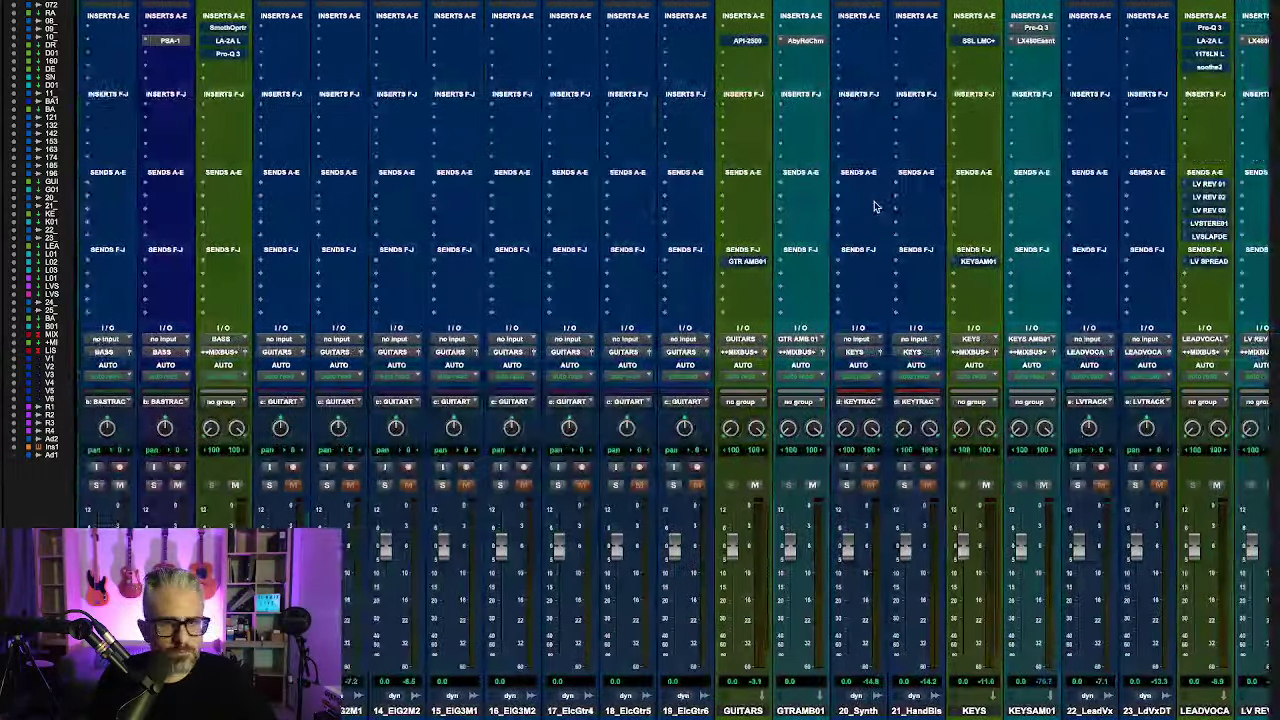
scroll(927, 277, "left", 3)
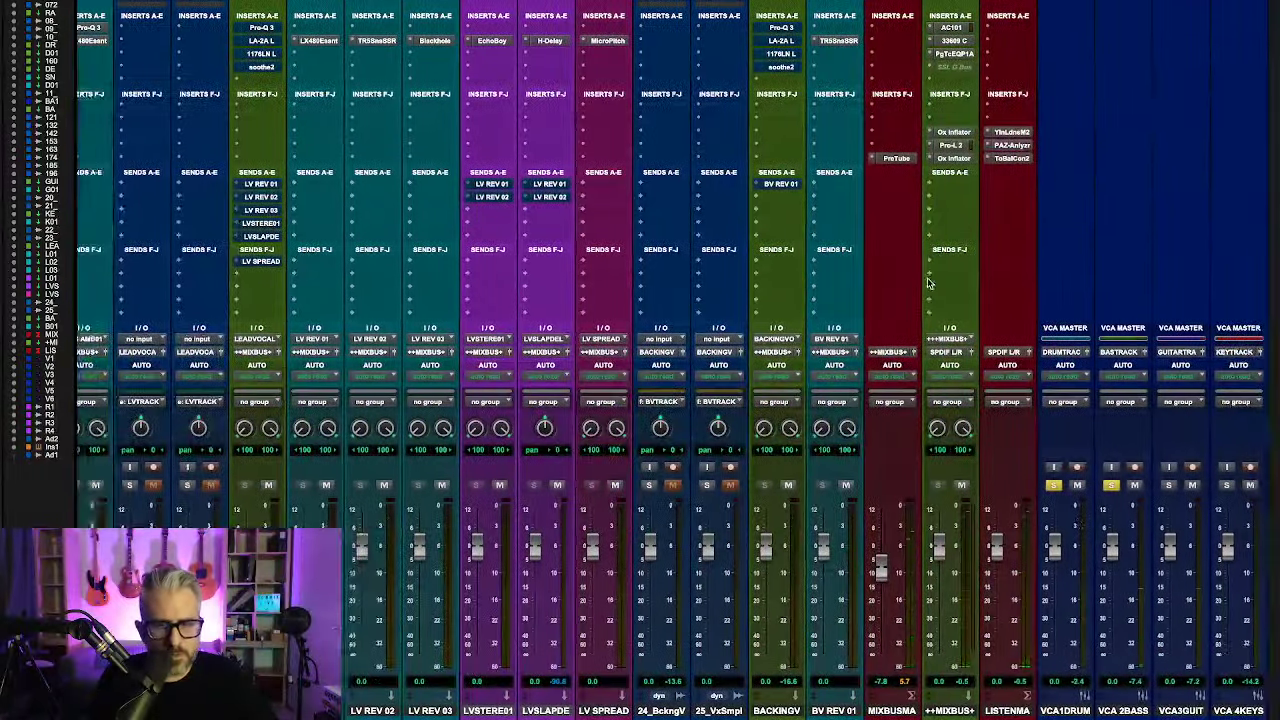
scroll(686, 443, "left", 11)
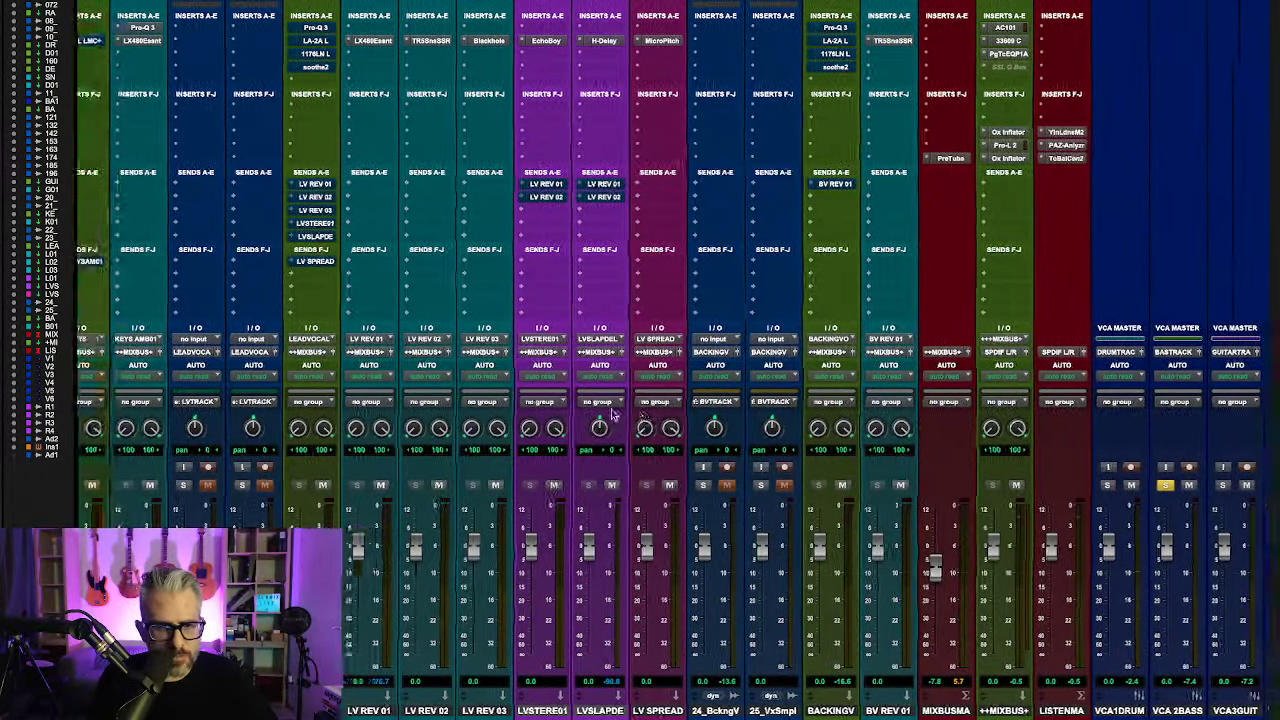
scroll(612, 405, "left", 14)
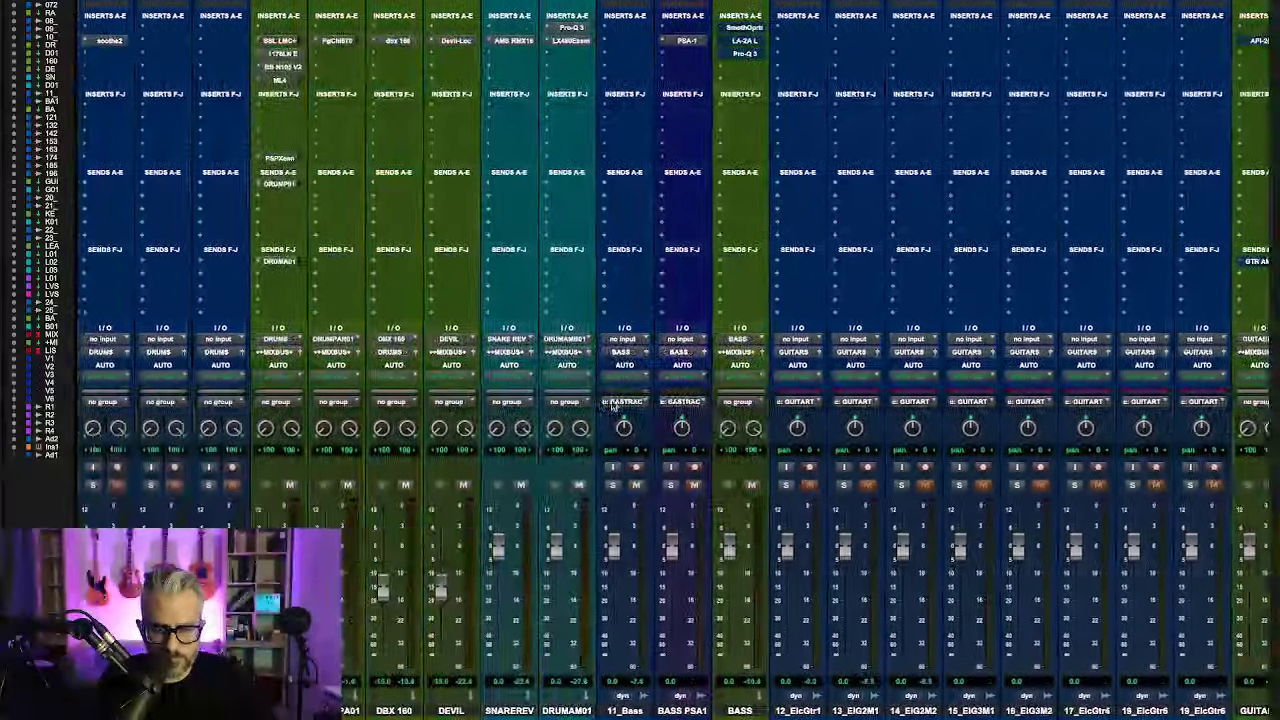
Step: Copy the 11_Bass clip onto the BASS PSA1 track in the Edit window, set the playback position and return to the Mix window
key("super+equal")
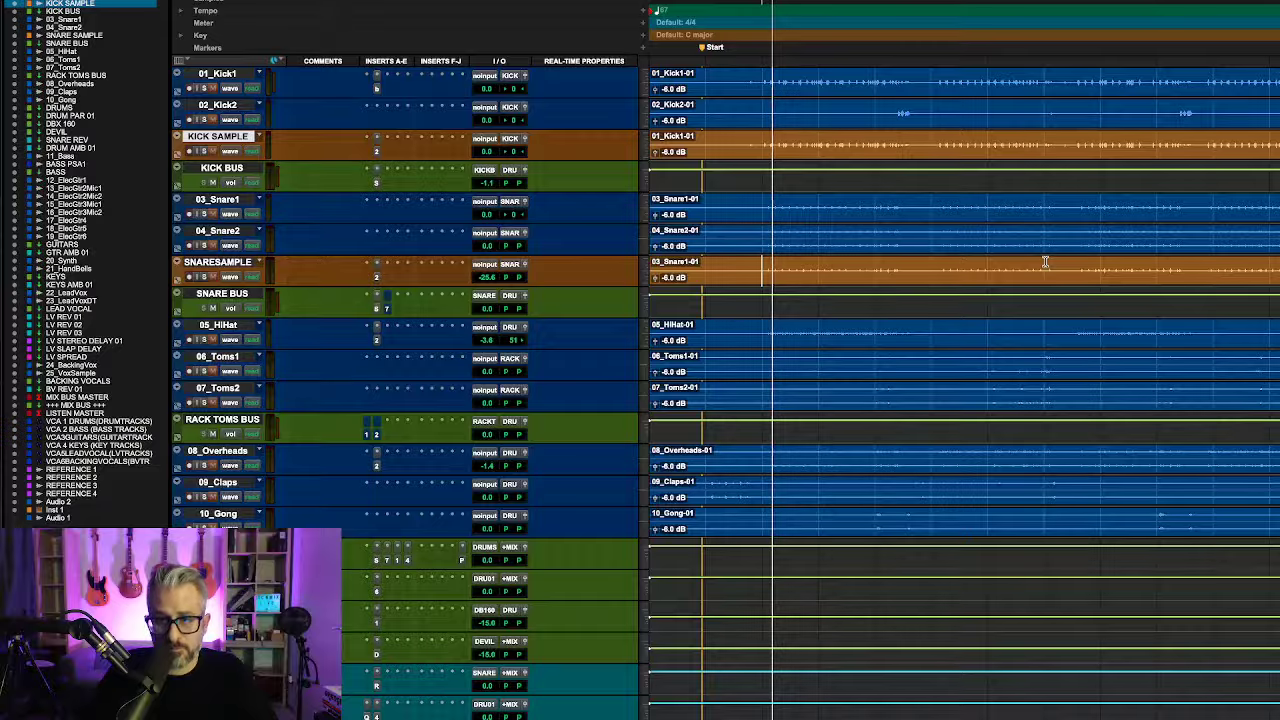
scroll(1113, 626, "down", 6)
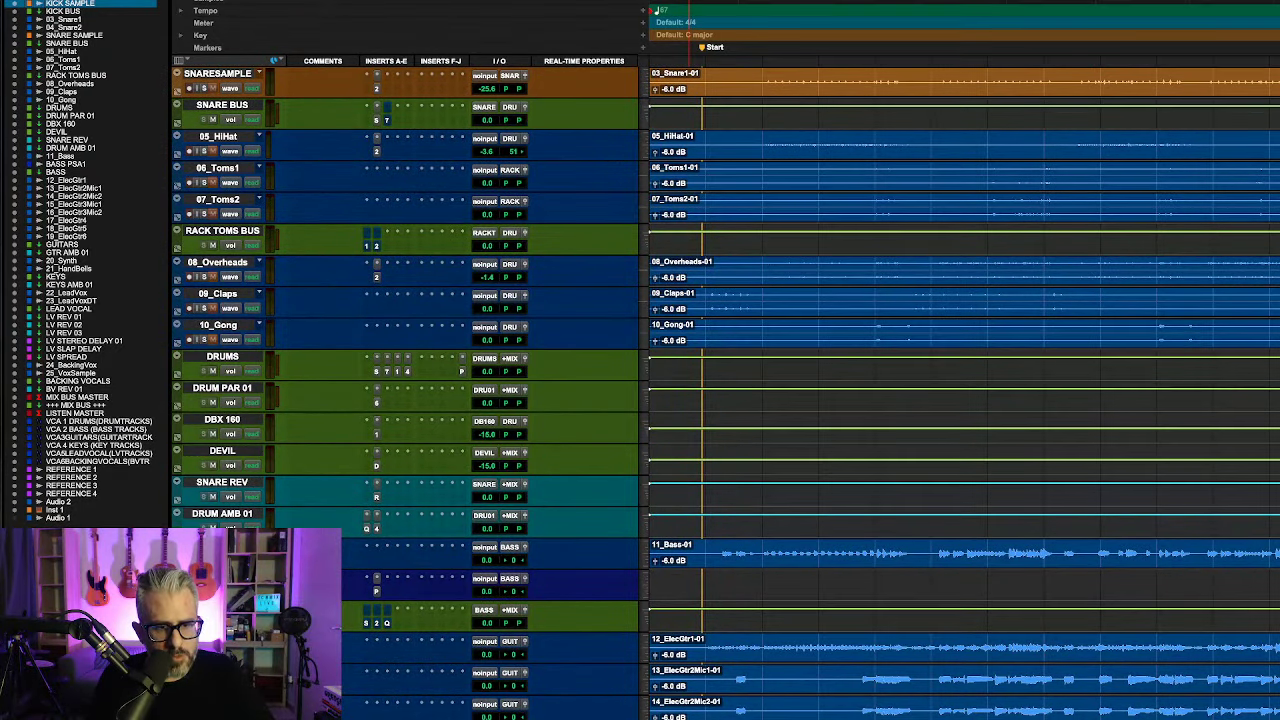
left_click(882, 563)
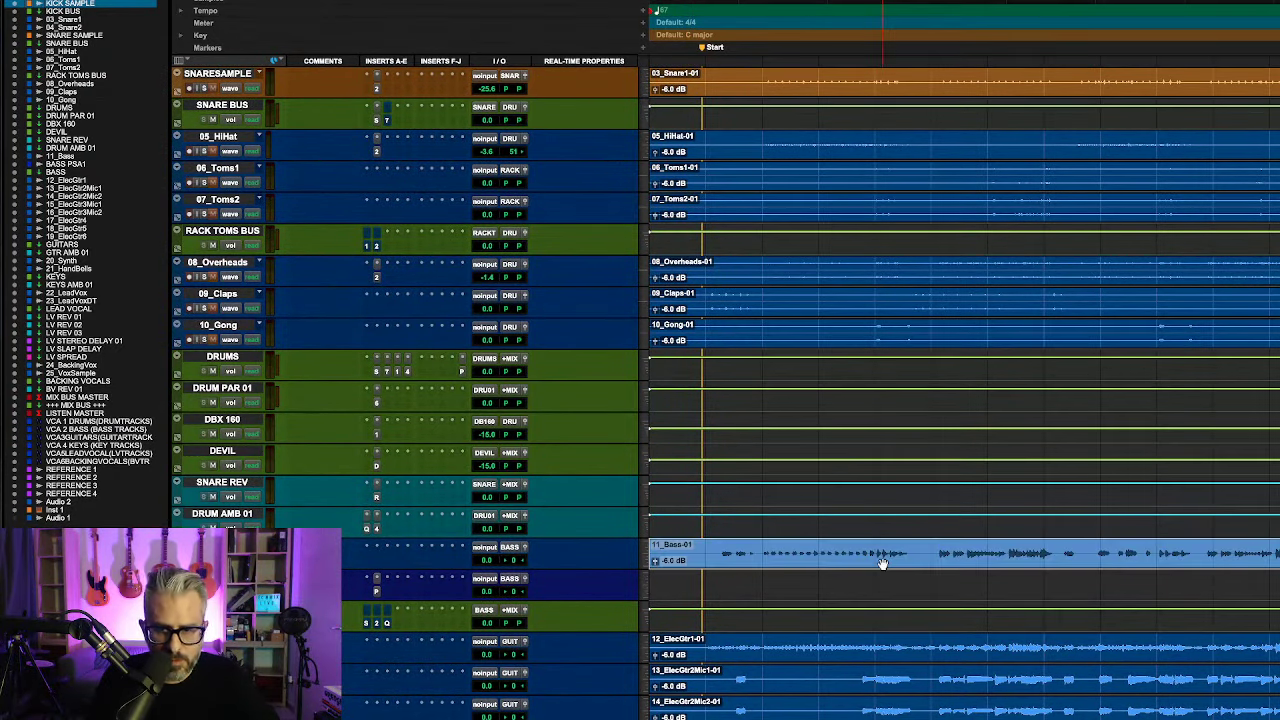
left_click_drag(882, 563, 877, 583)
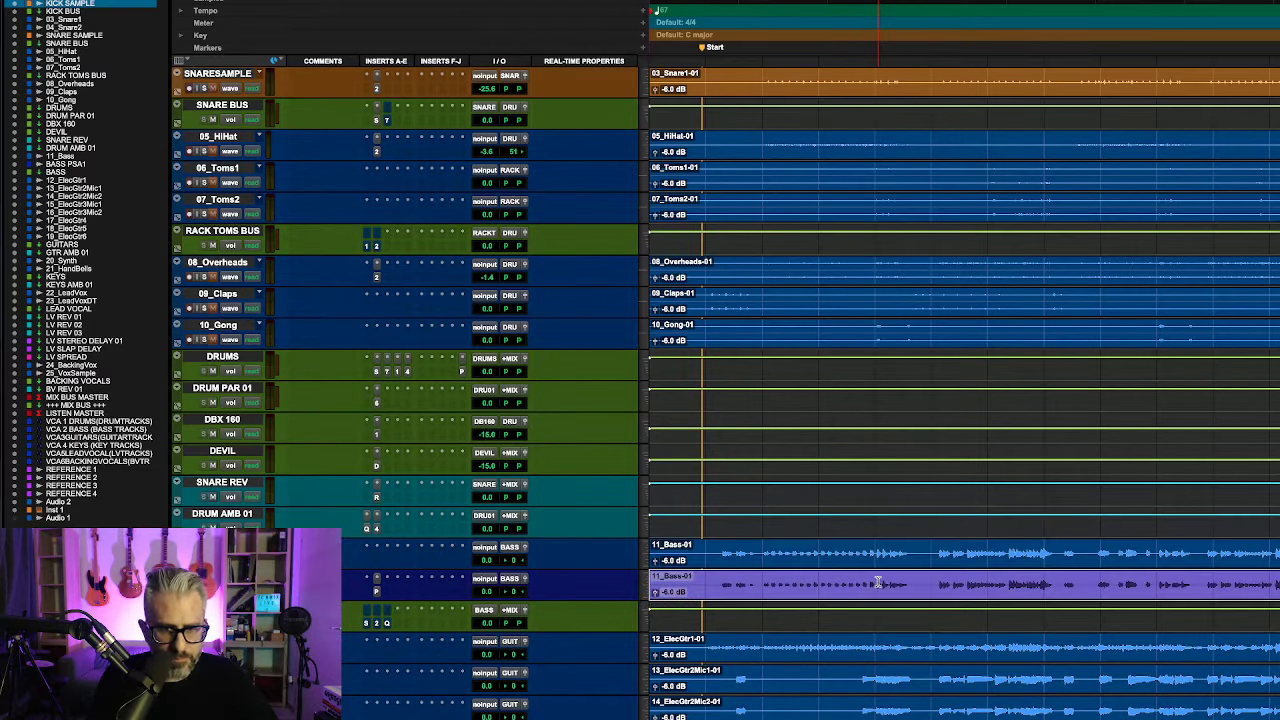
left_click(720, 580)
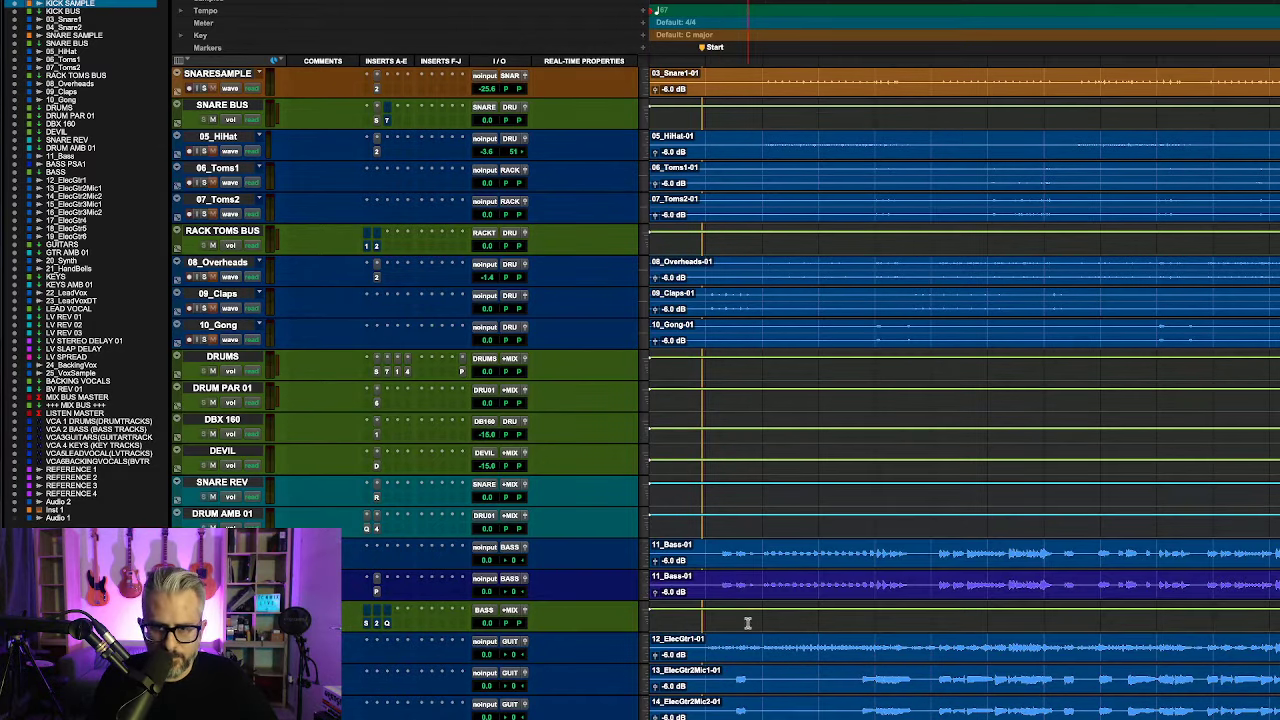
key("super+equal")
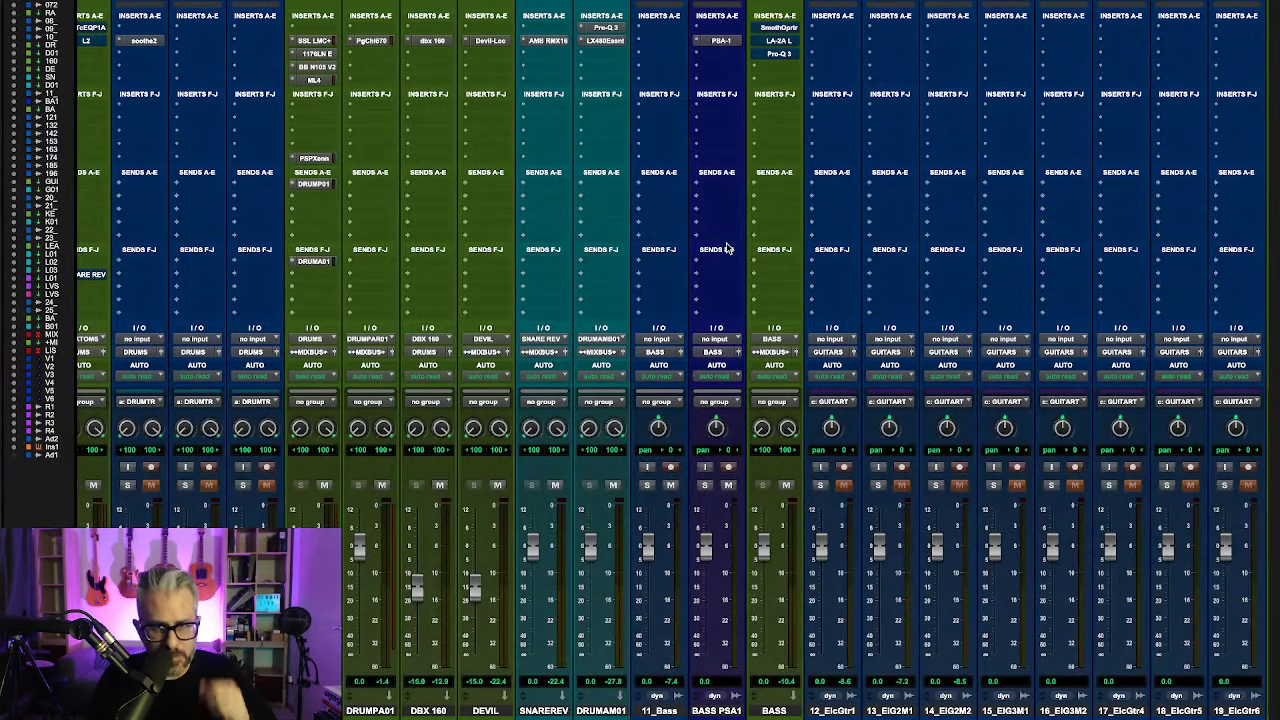
Step: Open the SansAmp PSA-1 on the BASS PSA1 track, play the bass and adjust its drive settings, raising Crunch
left_click(724, 42)
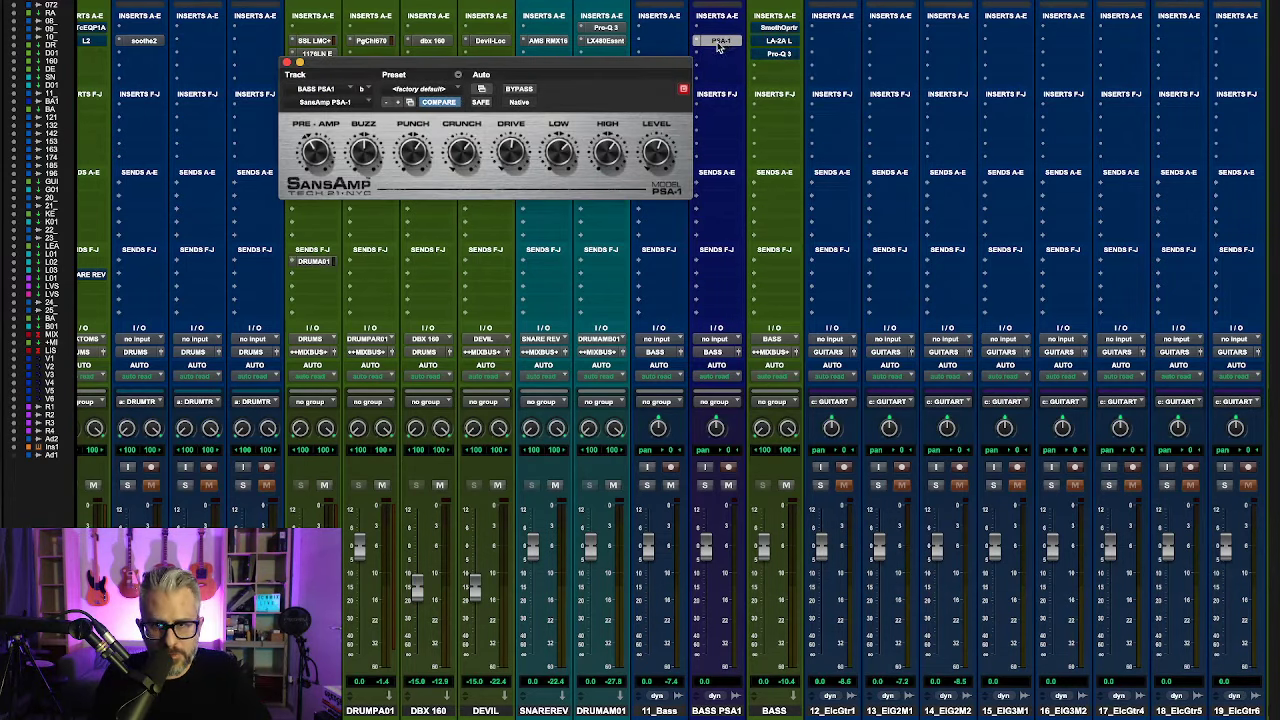
left_click_drag(577, 63, 686, 113)
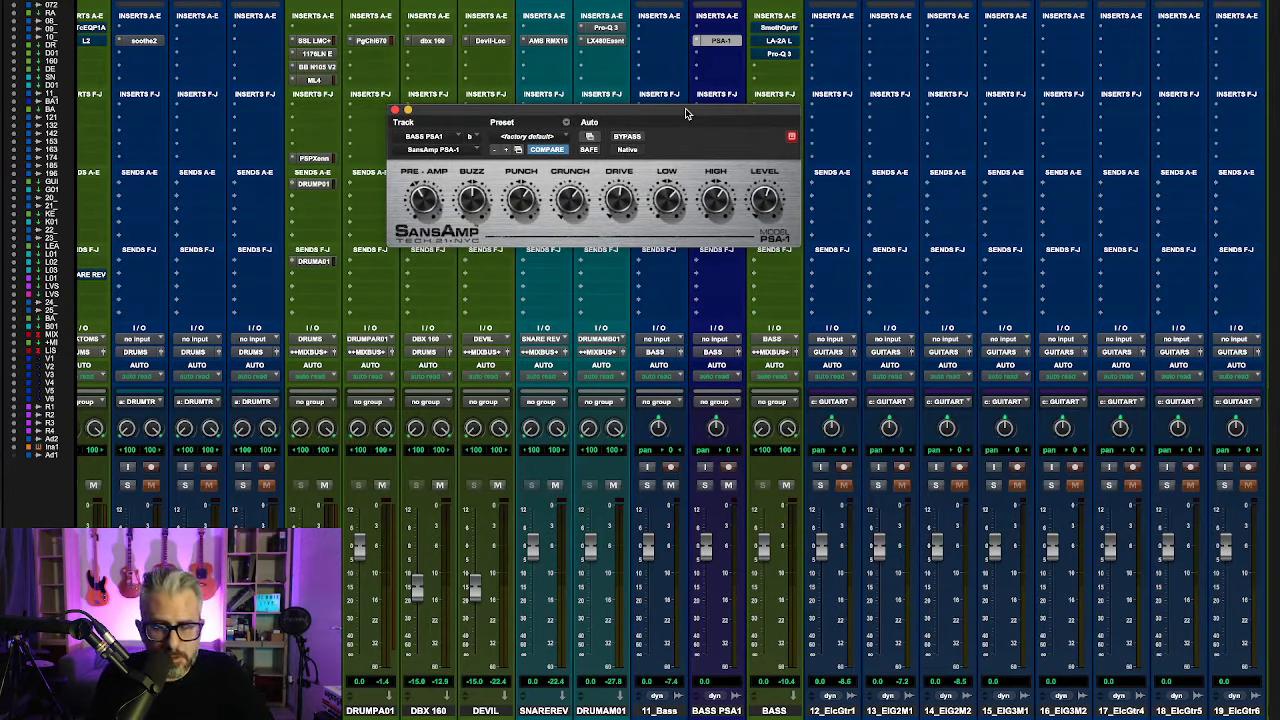
left_click_drag(686, 113, 695, 93)
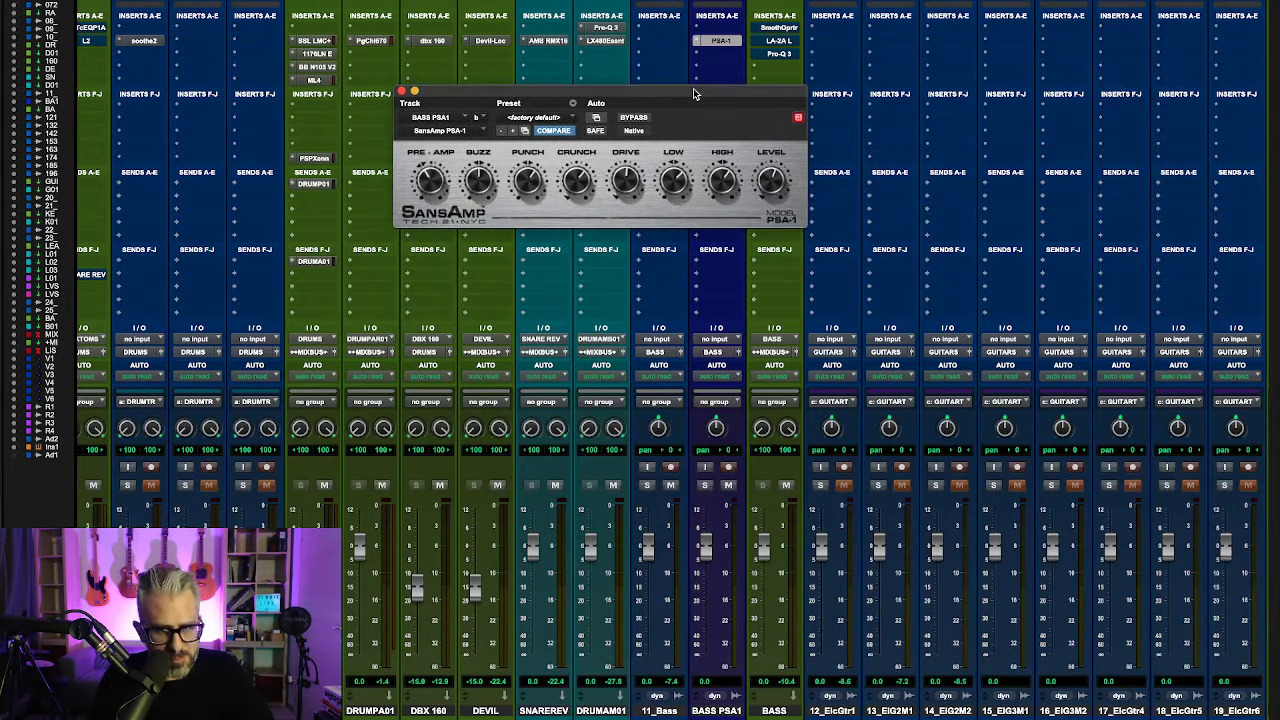
key("space")
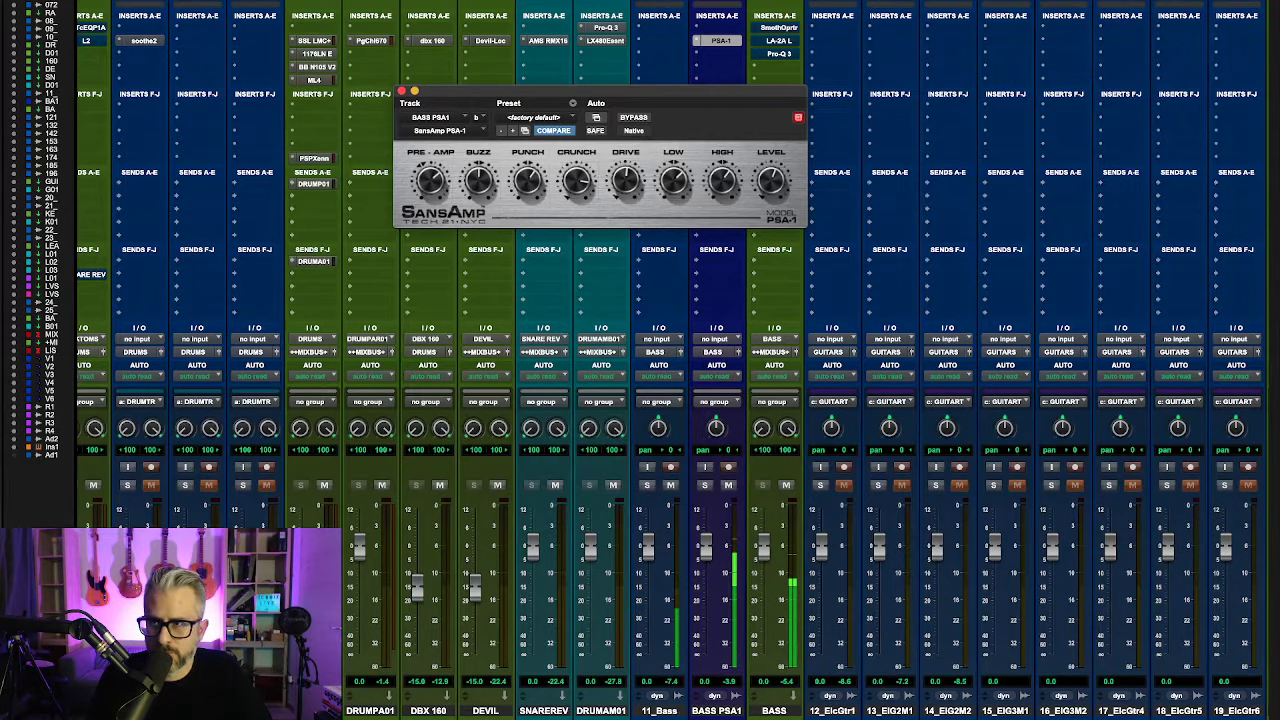
key("super+equal")
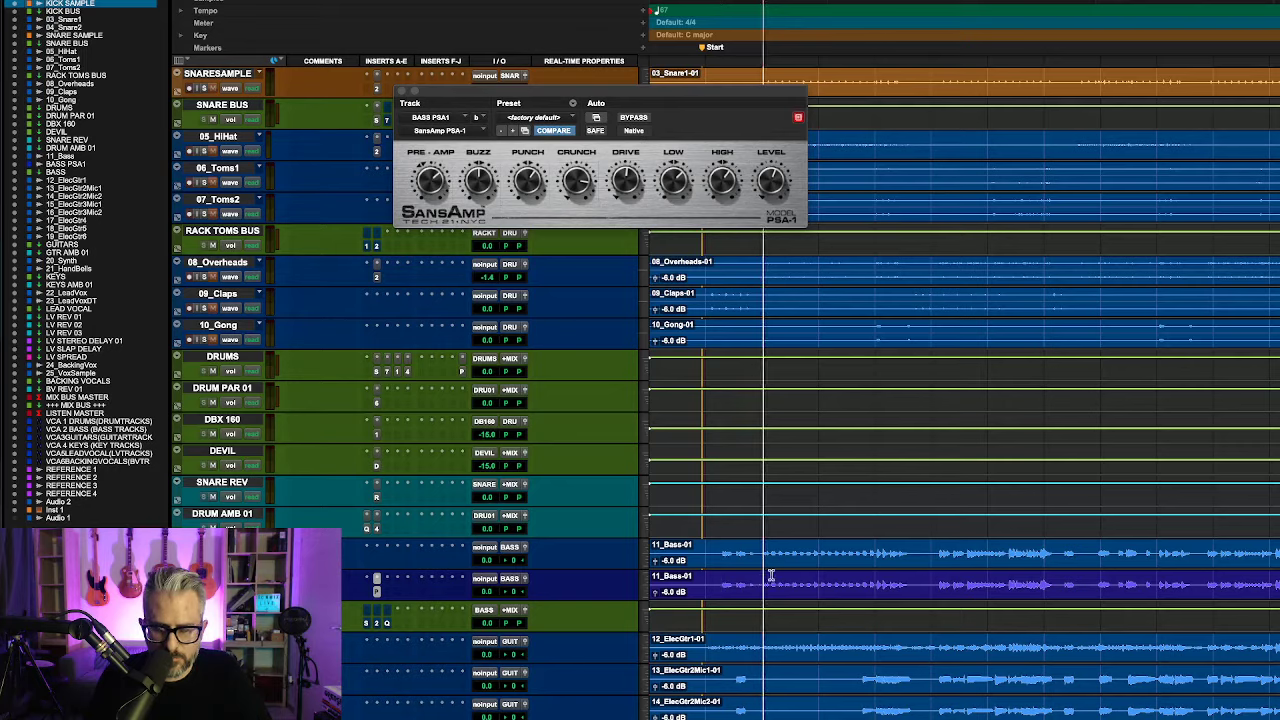
key("super+equal")
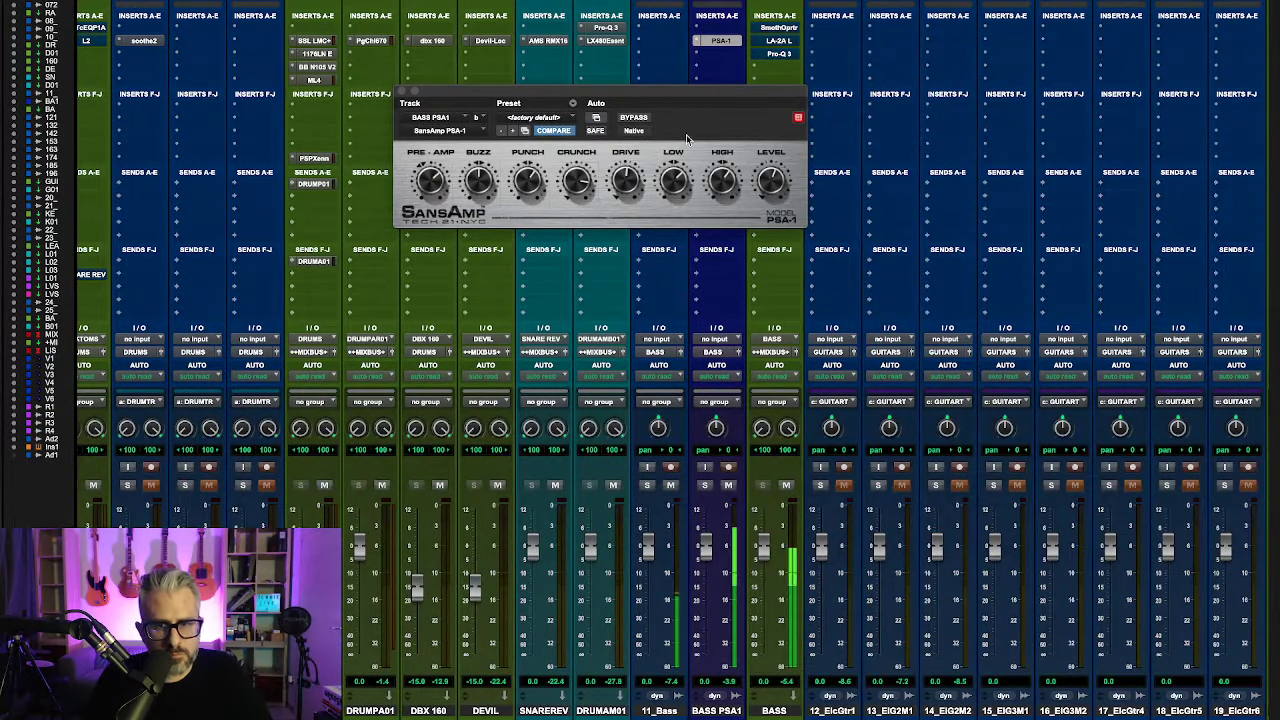
left_click(492, 187)
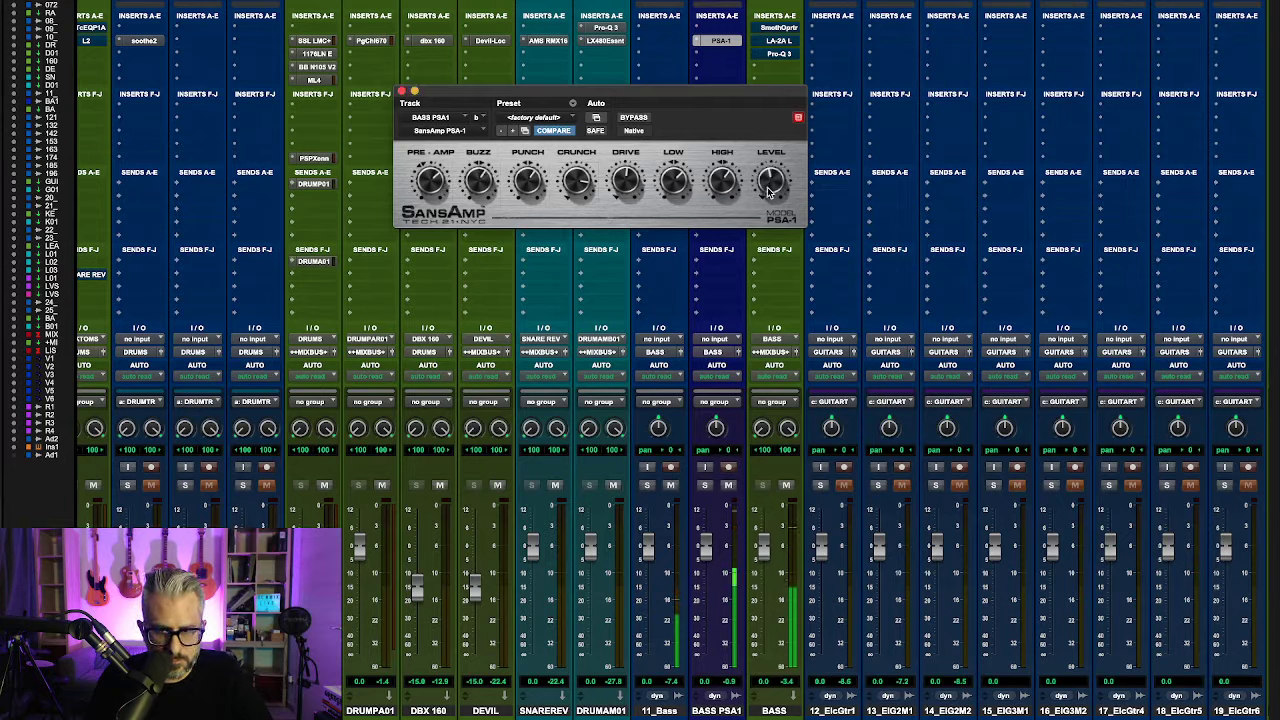
Step: Enable the Smooth Operator on the BASS bus and fine-tune its central threshold node slightly during playback
left_click(782, 30)
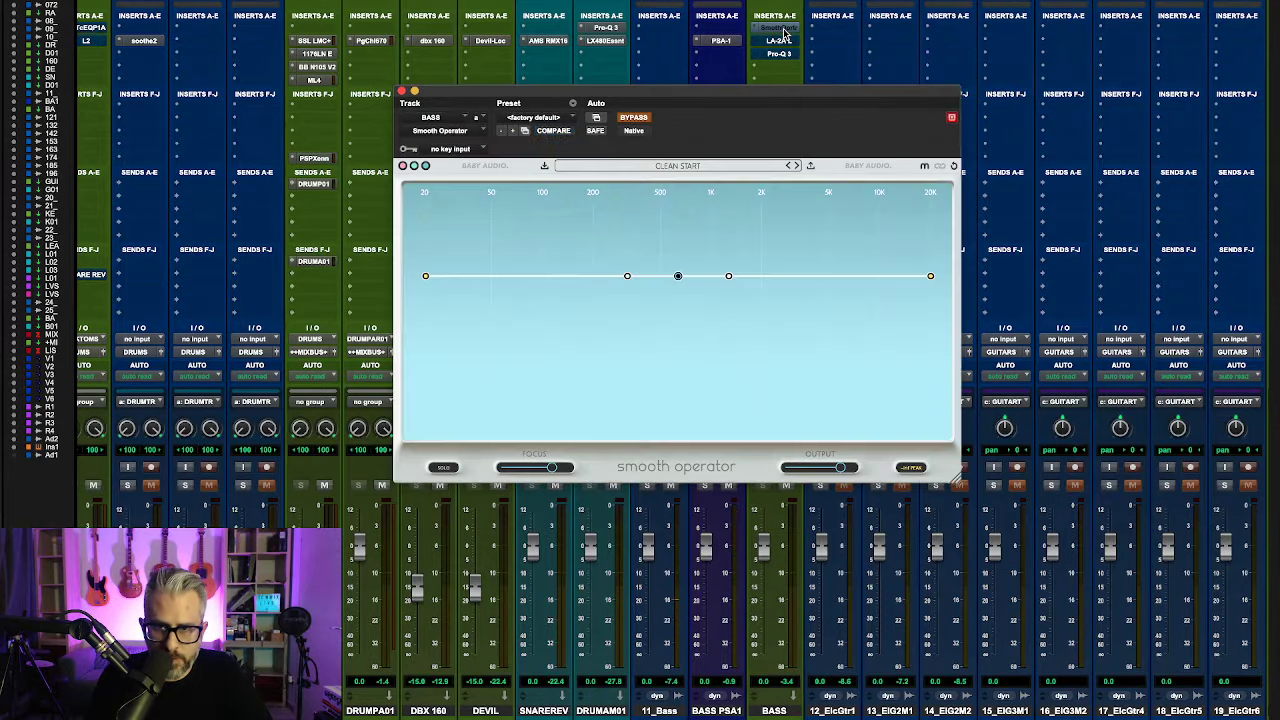
left_click_drag(787, 89, 746, 156)
left_click(589, 187)
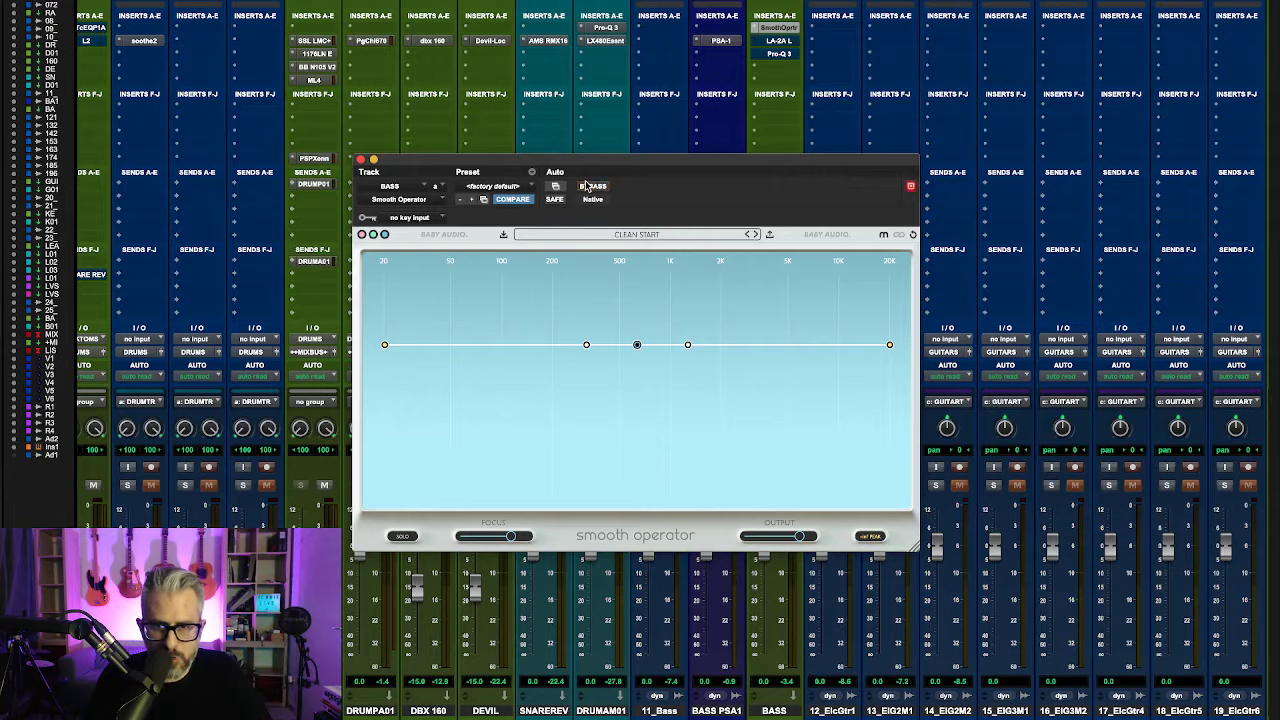
left_click_drag(640, 167, 737, 75)
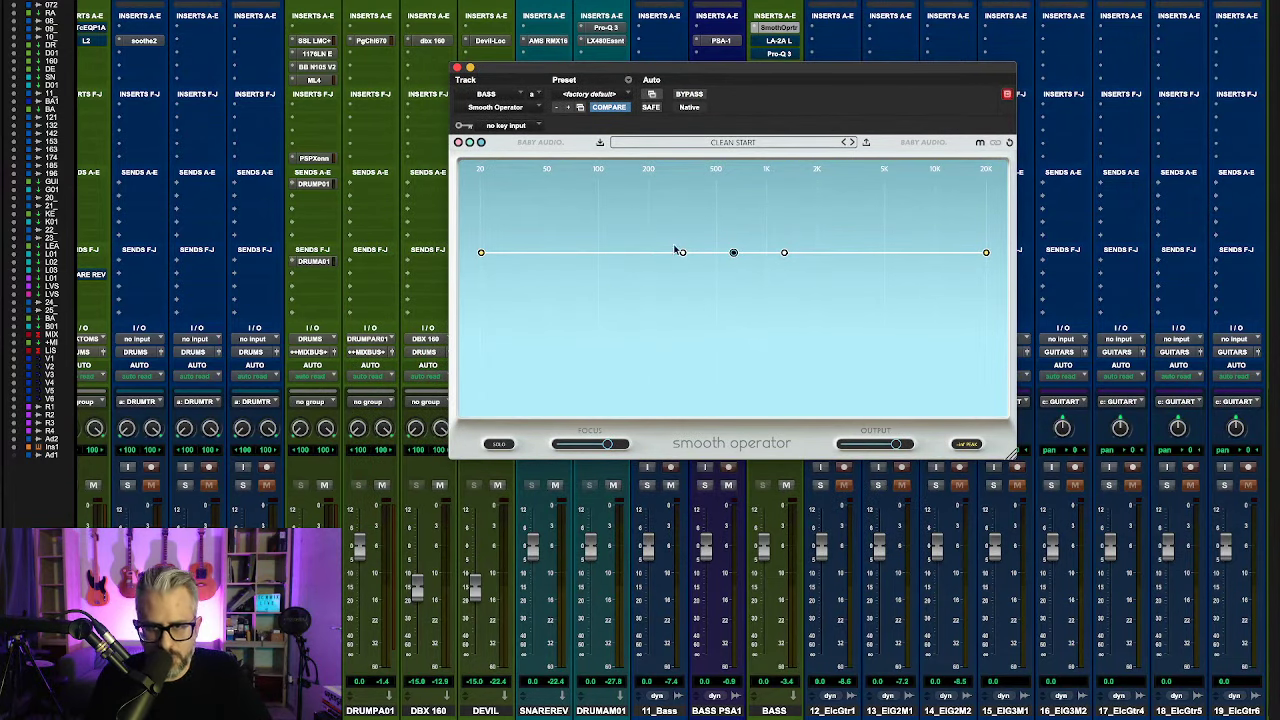
key("space")
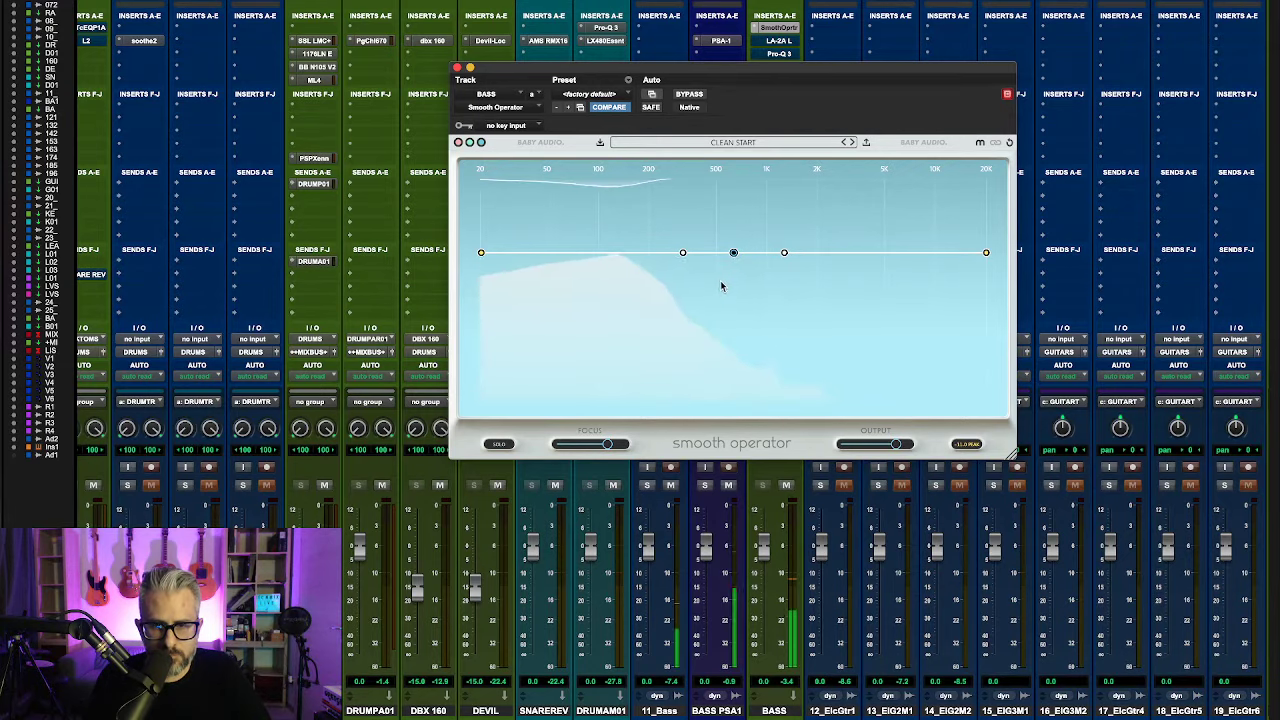
left_click_drag(733, 257, 736, 256)
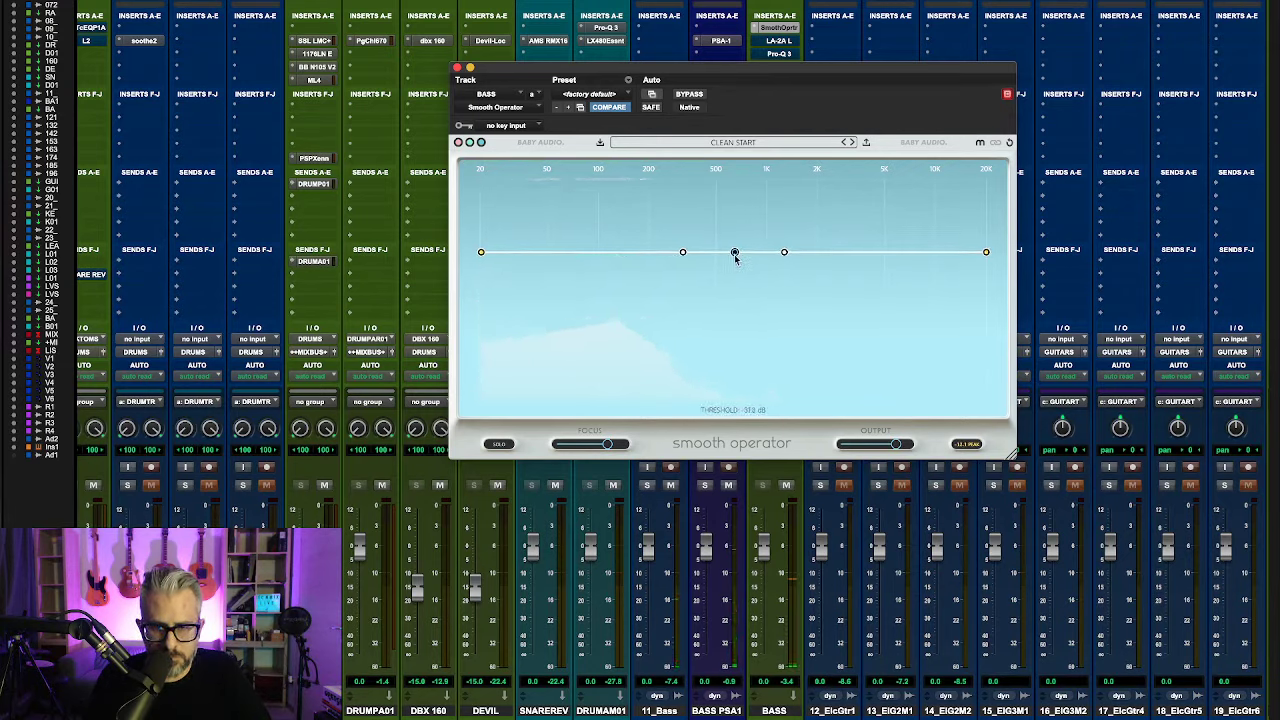
Step: Activate the LA-2A on the BASS bus, increase its Peak Reduction slightly, and close the compressor
left_click(780, 41)
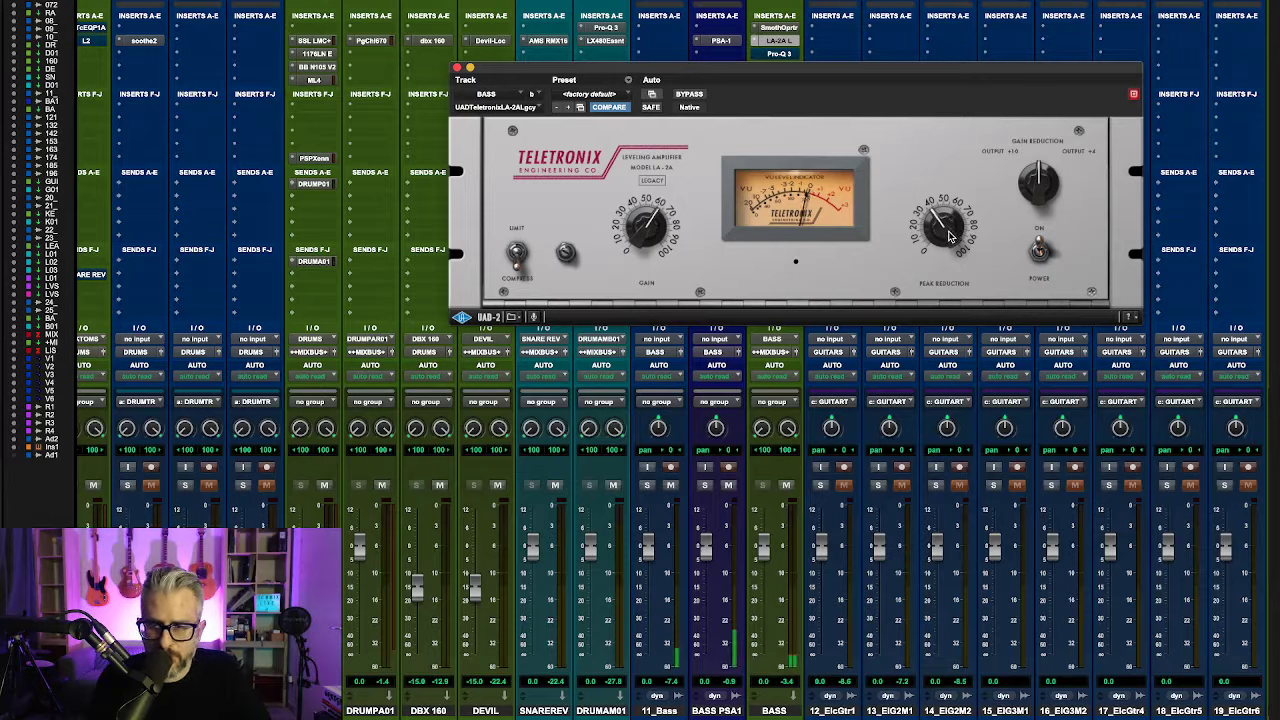
left_click_drag(952, 233, 947, 207)
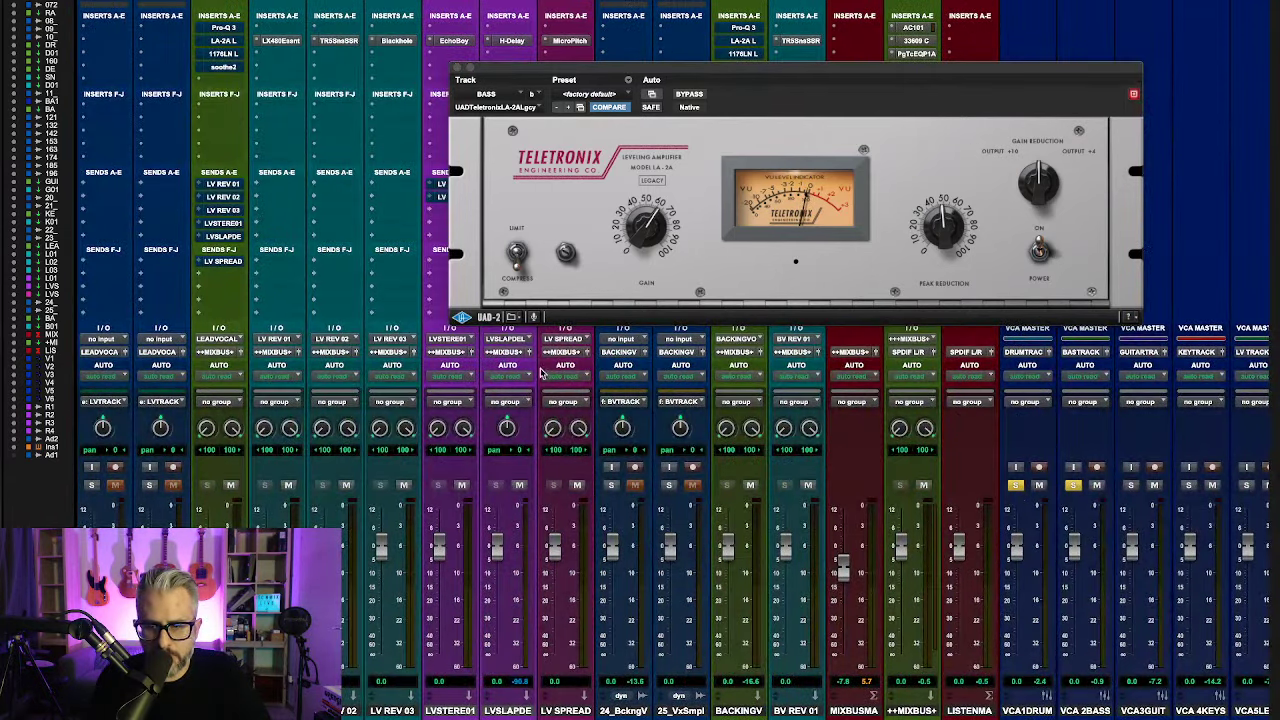
scroll(551, 366, "left", 15)
scroll(550, 367, "right", 5)
scroll(551, 366, "right", 1)
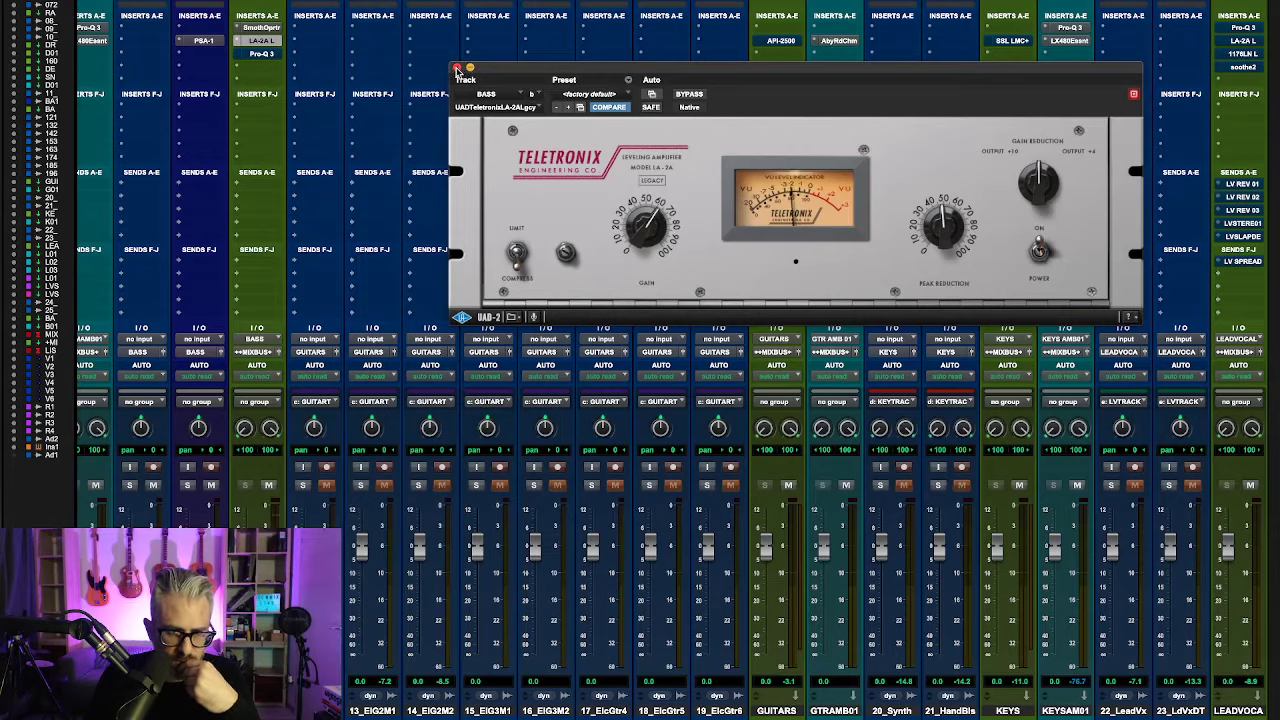
left_click(457, 68)
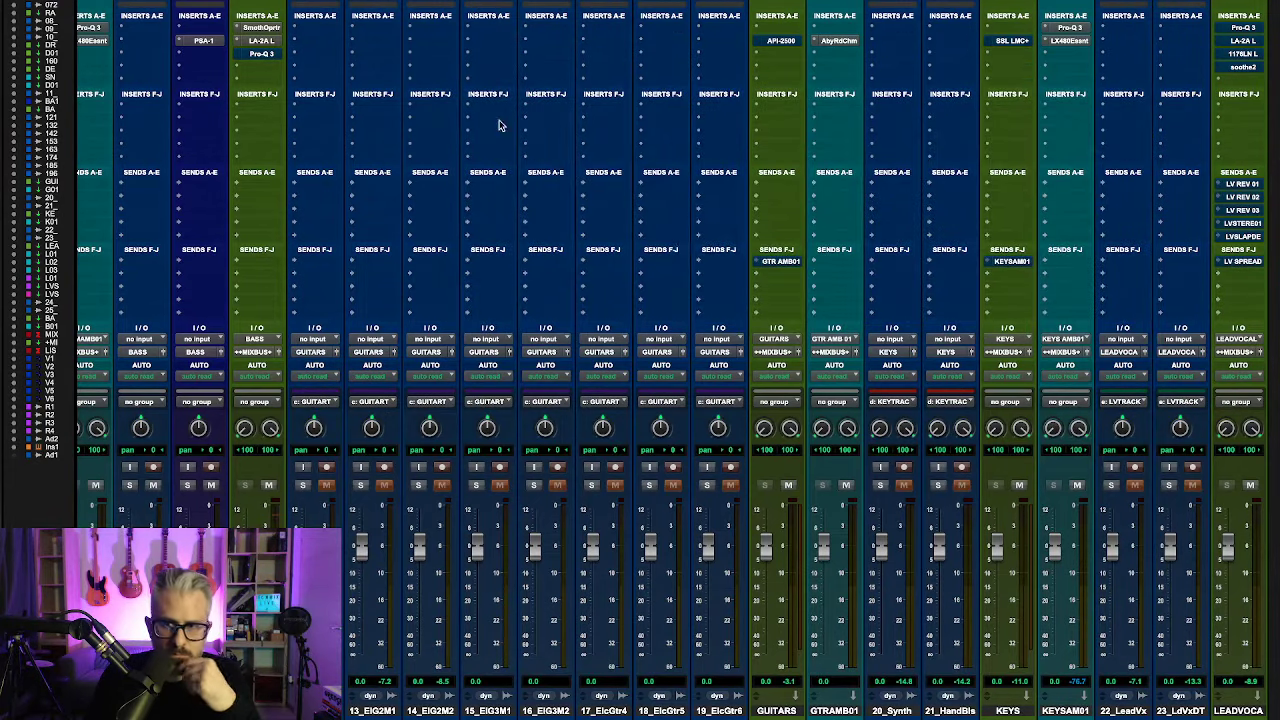
Step: Inspect the bypassed Pro-Q 3 on the BASS bus and close it
scroll(764, 188, "left", 3)
scroll(762, 185, "left", 1)
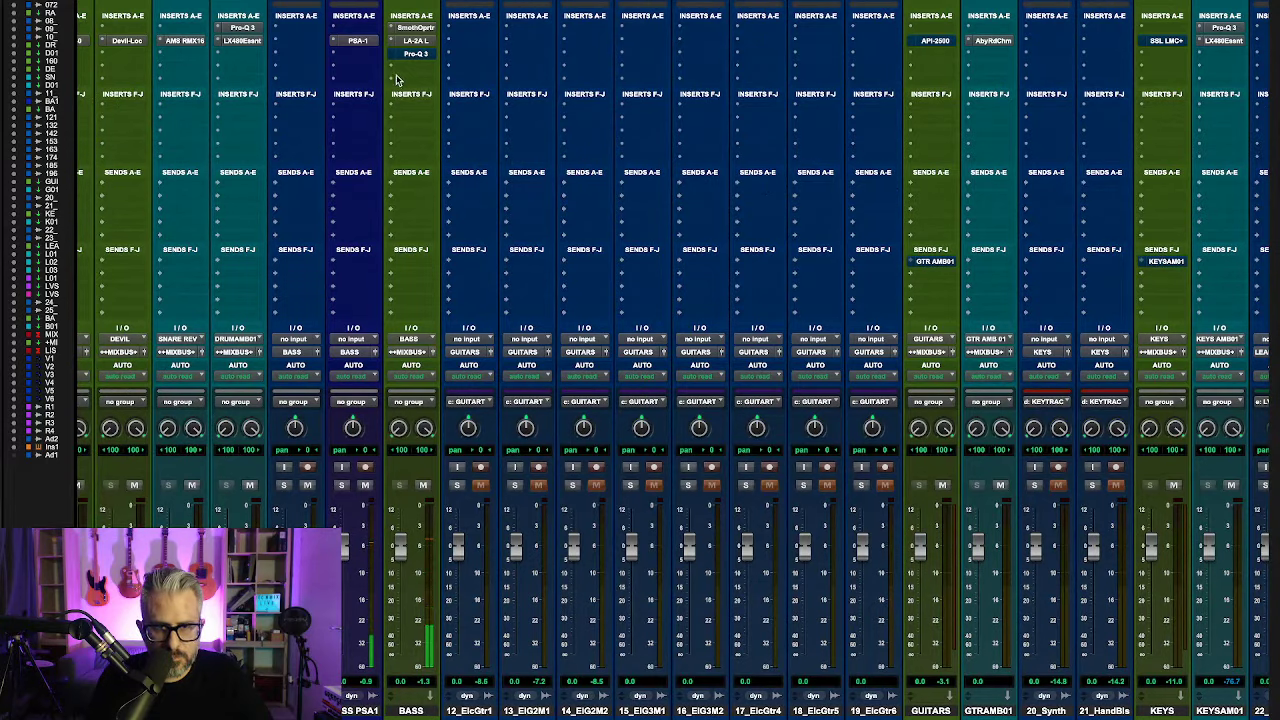
left_click(417, 54)
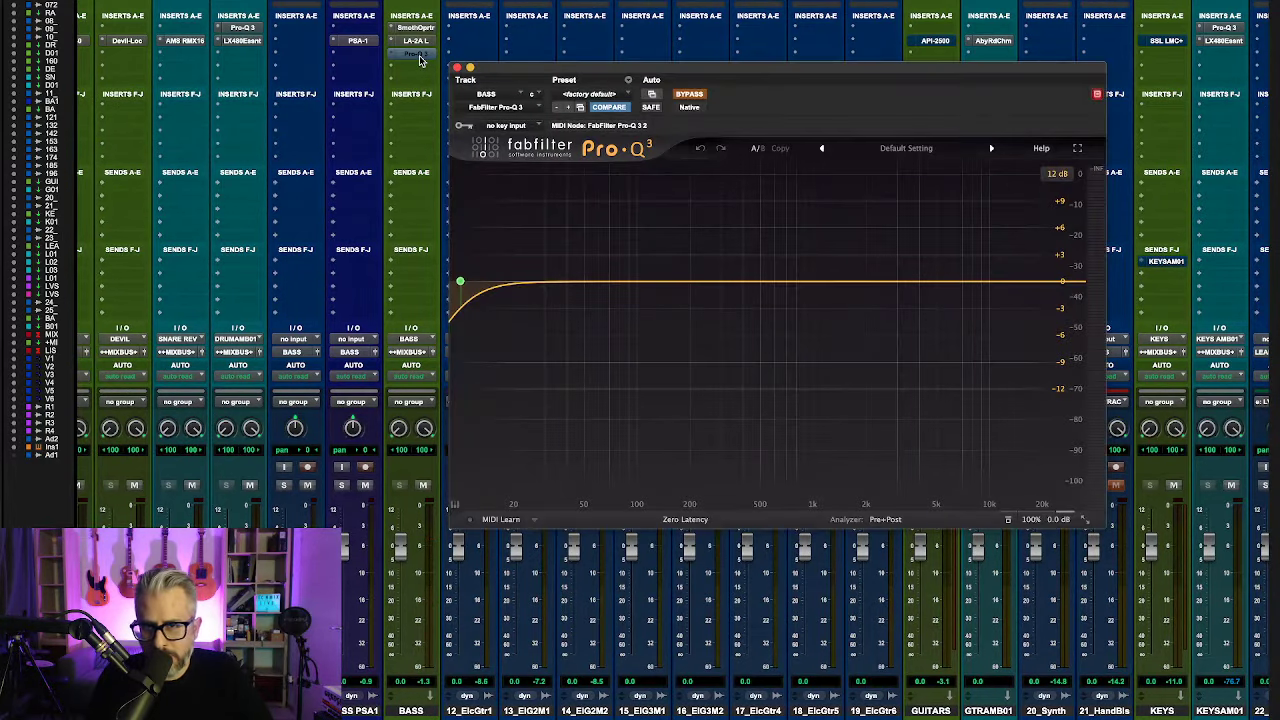
left_click(419, 56)
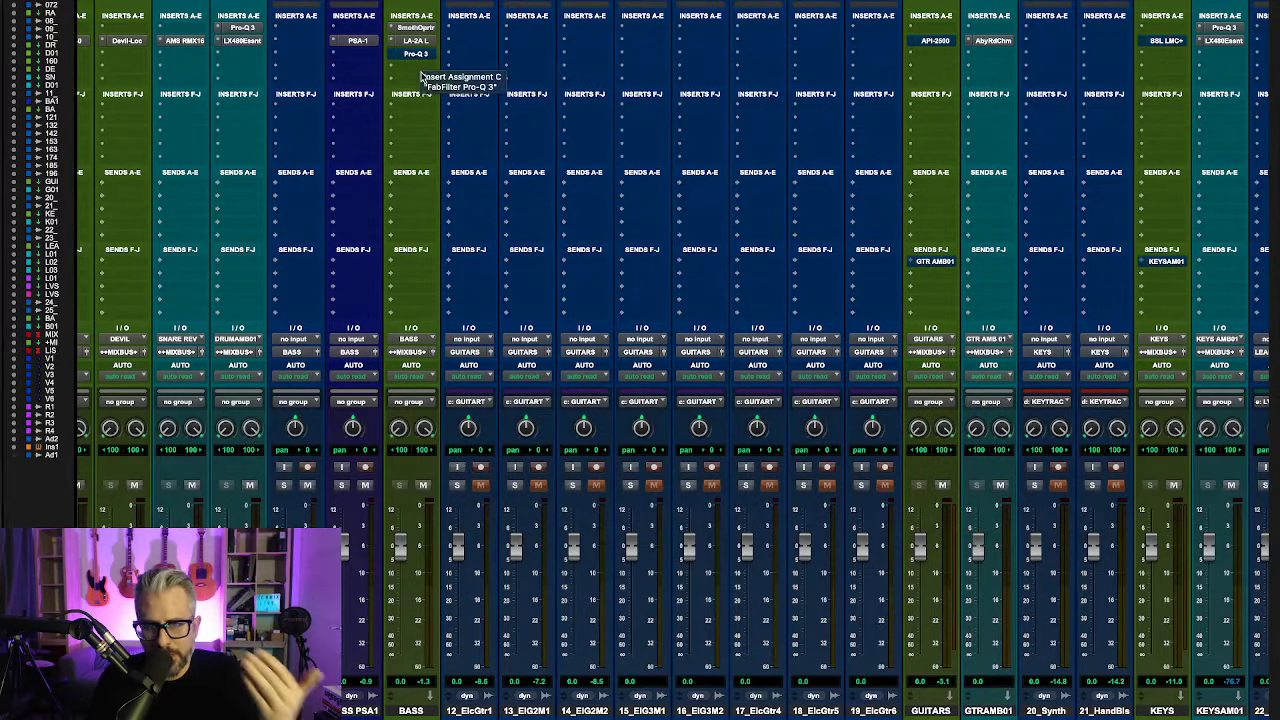
Step: Insert the stereo KIT BB N105 V2 after the Pro-Q 3 on the BASS bus and move its window aside
left_click(421, 65)
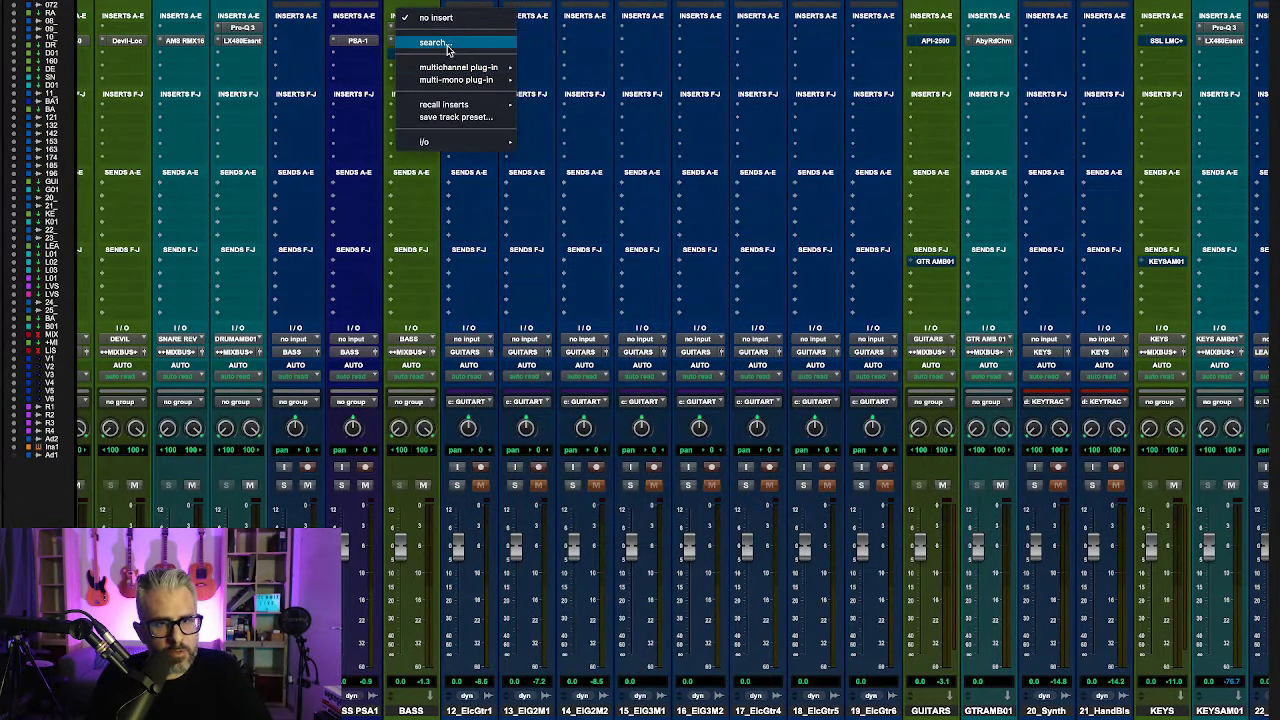
left_click(447, 49)
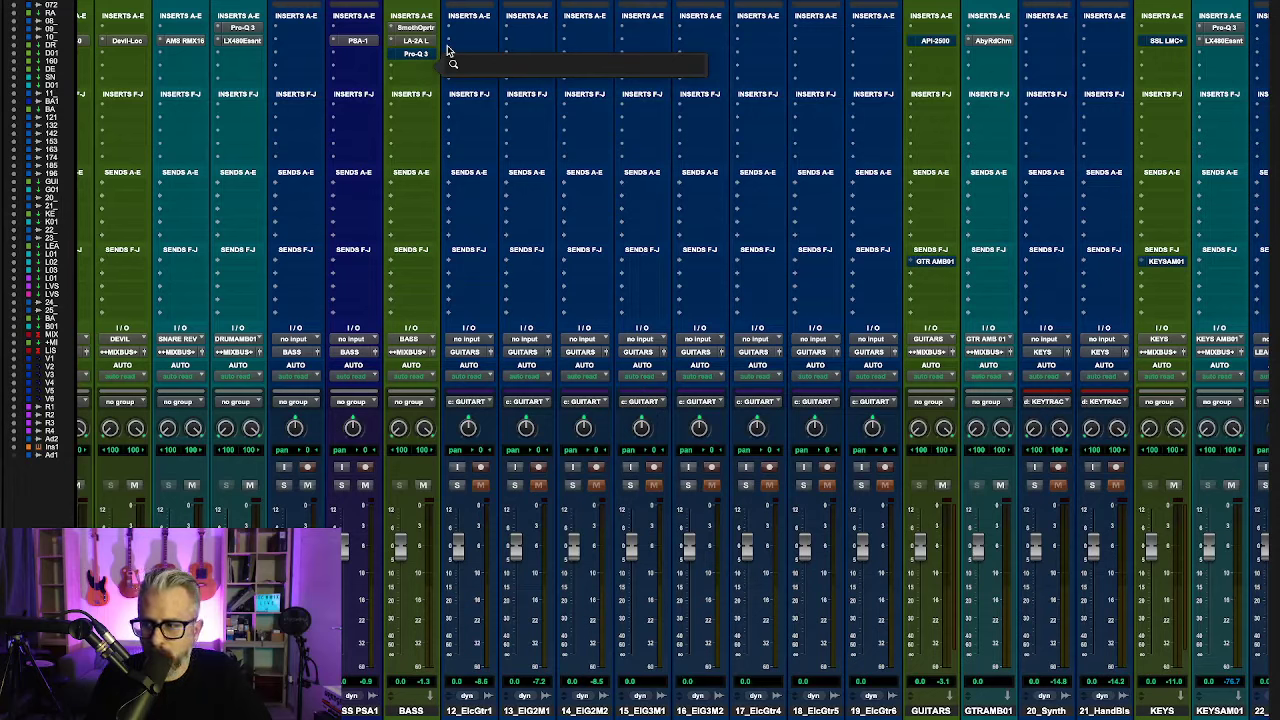
type("bb n")
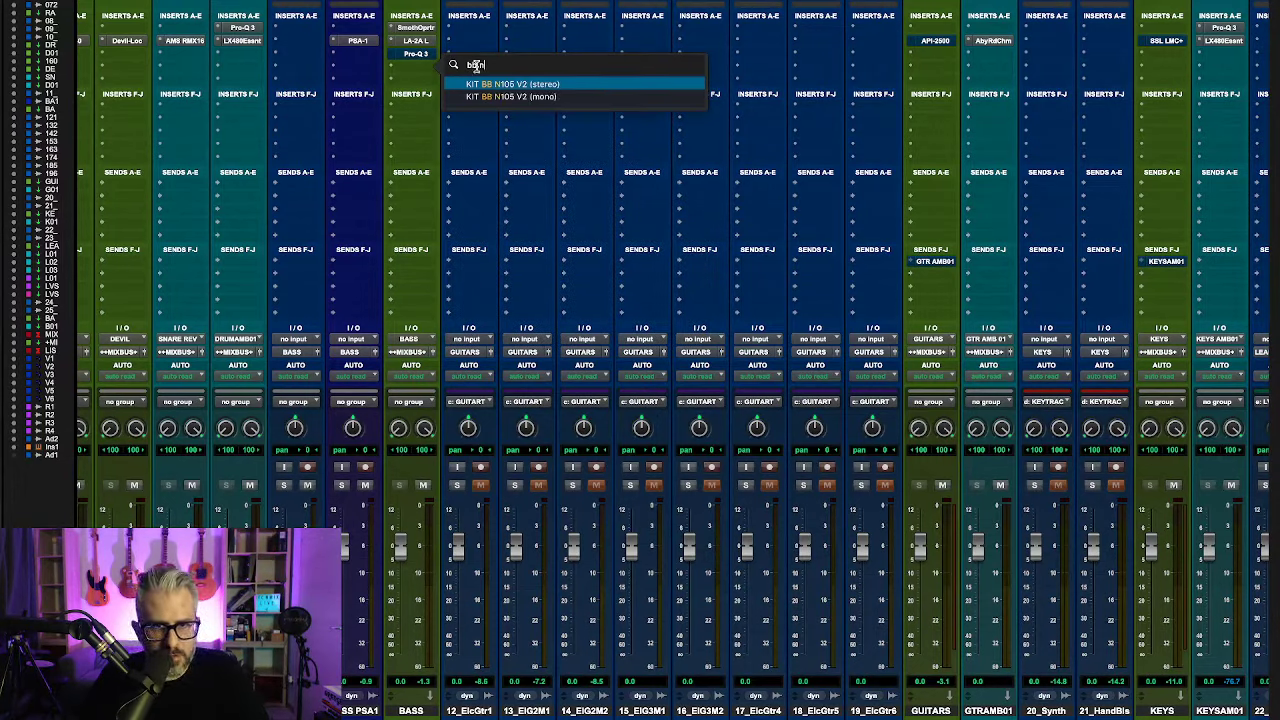
left_click(506, 86)
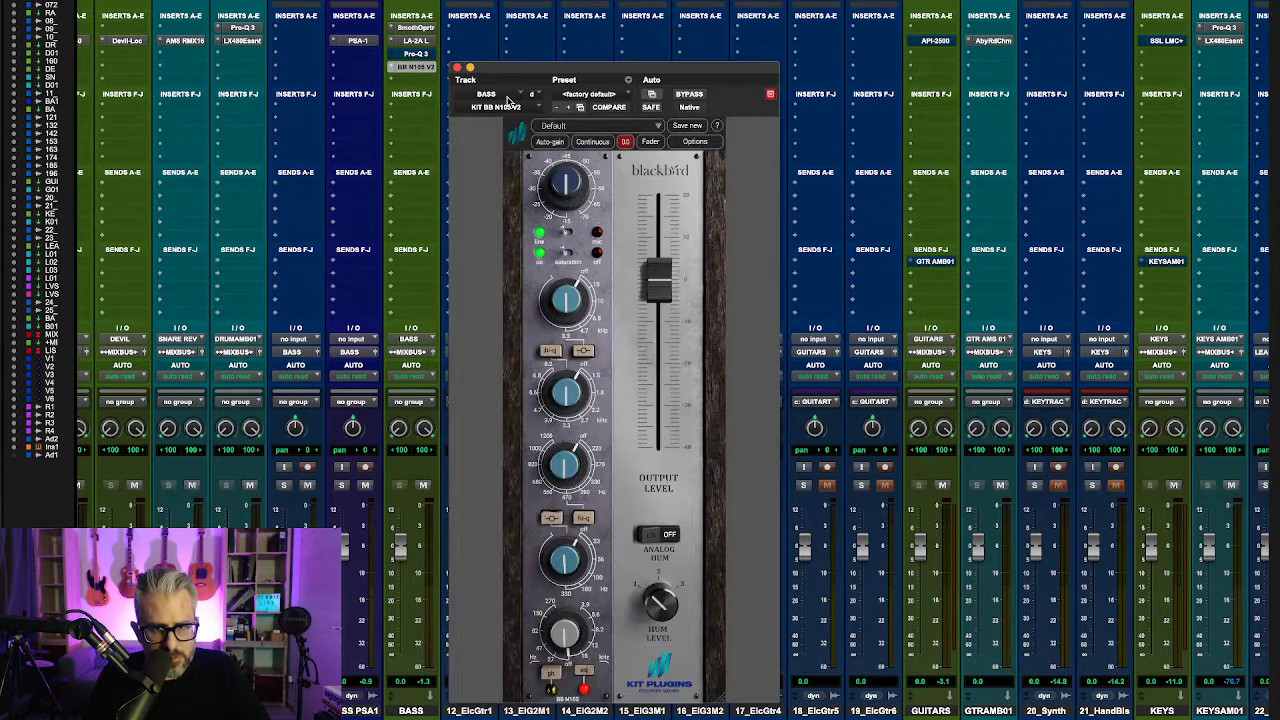
left_click_drag(572, 72, 678, 33)
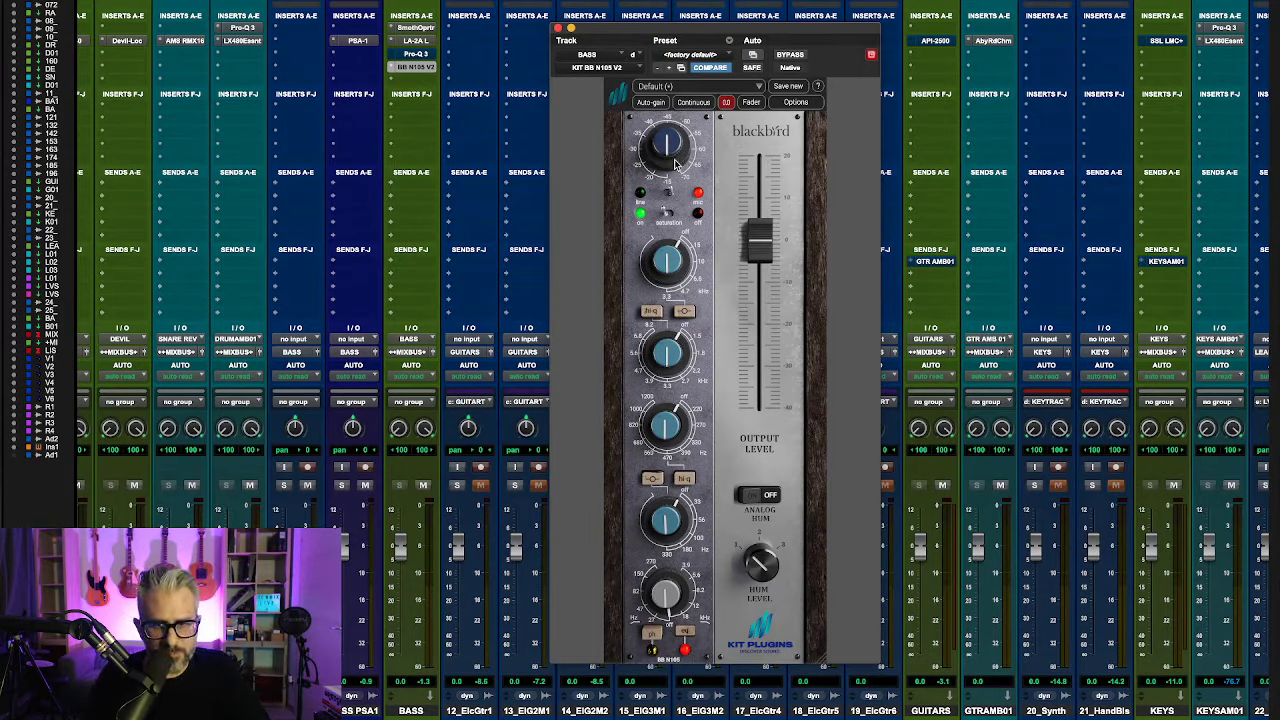
Step: Turn on Auto-gain in the BB N105 V2 with the mic preamp driven, and compare the bass against bypass
left_click(662, 103)
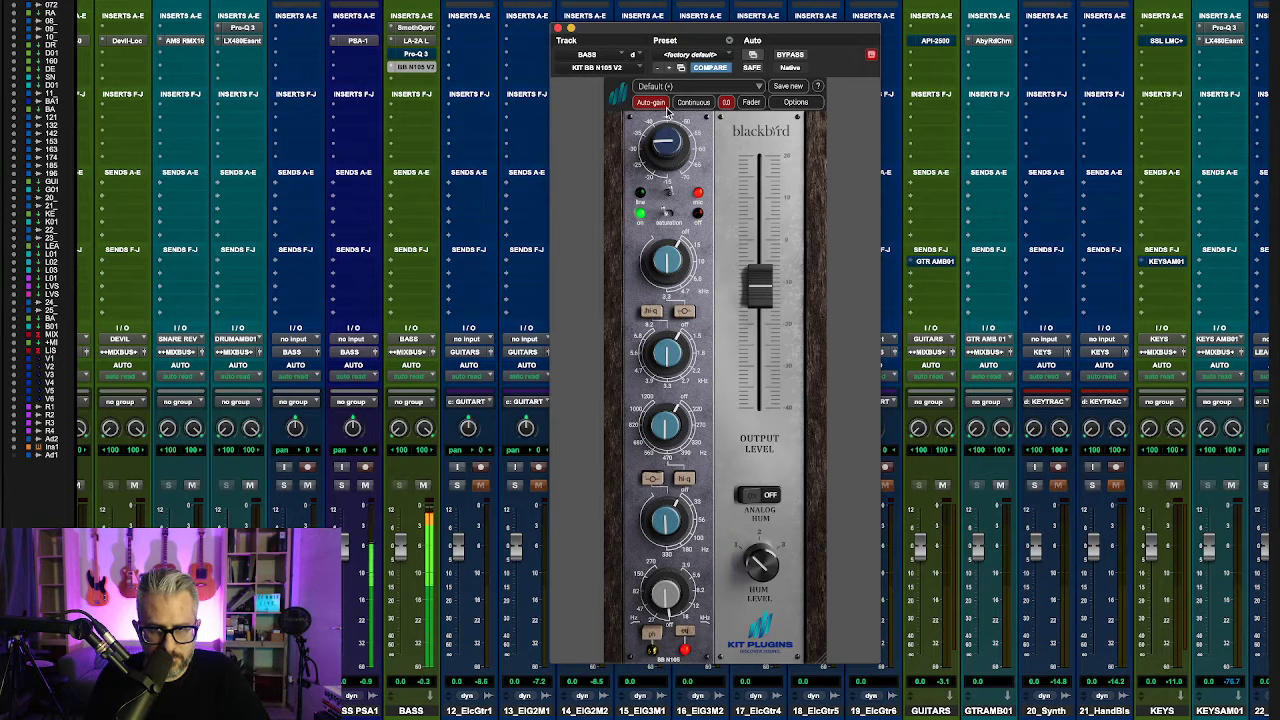
left_click(789, 55)
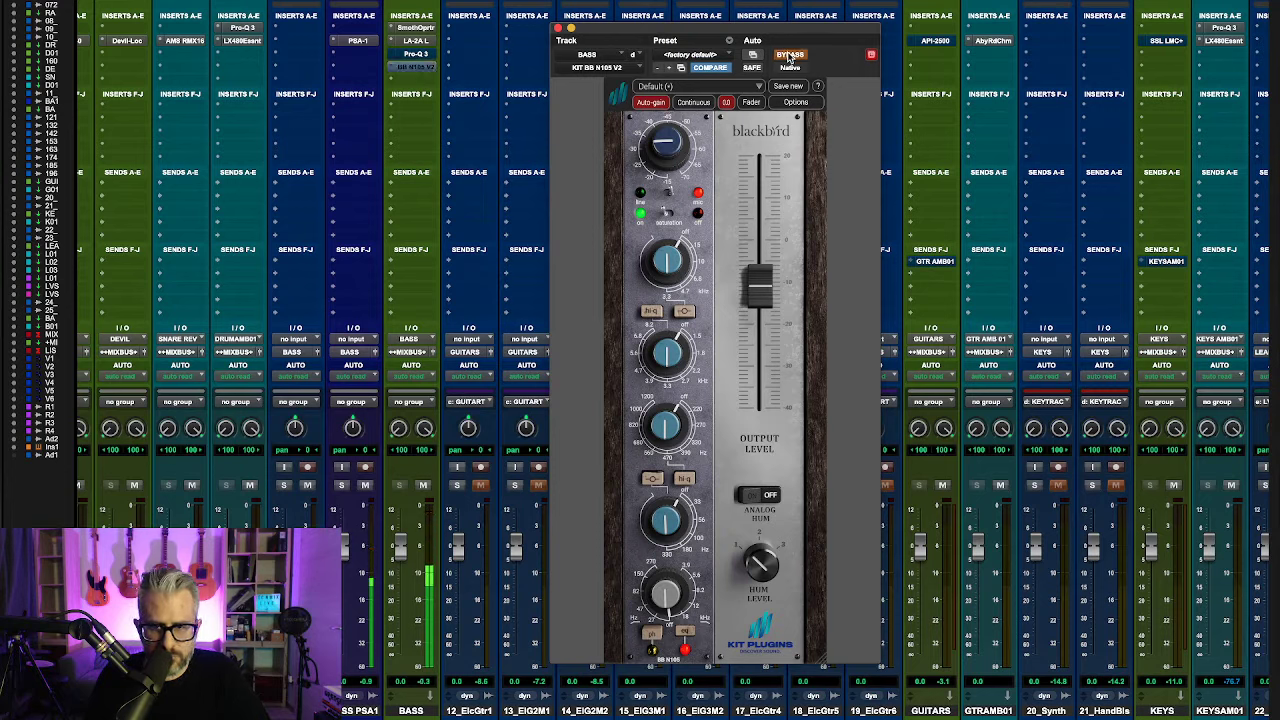
left_click(789, 55)
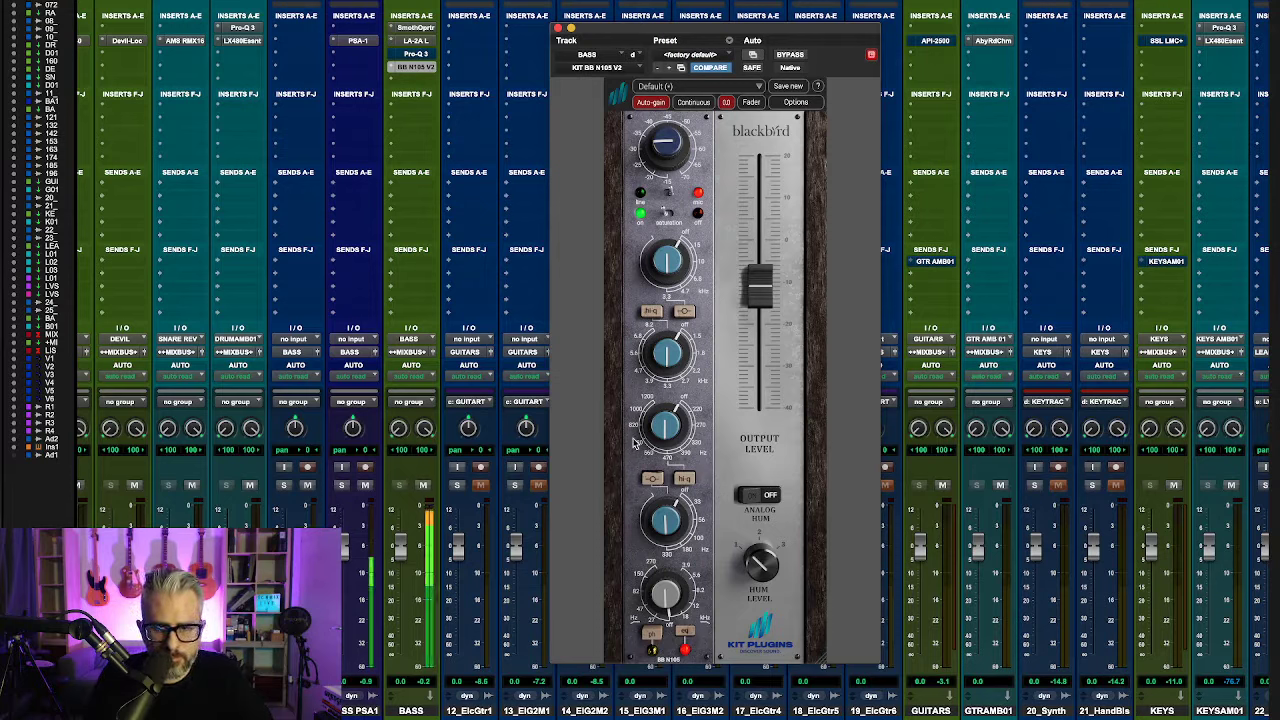
Step: Boost the BB N105 V2 low-mid band, set the low band to -1.40 dB, and trim the output level slightly lower
left_click_drag(664, 428, 668, 410)
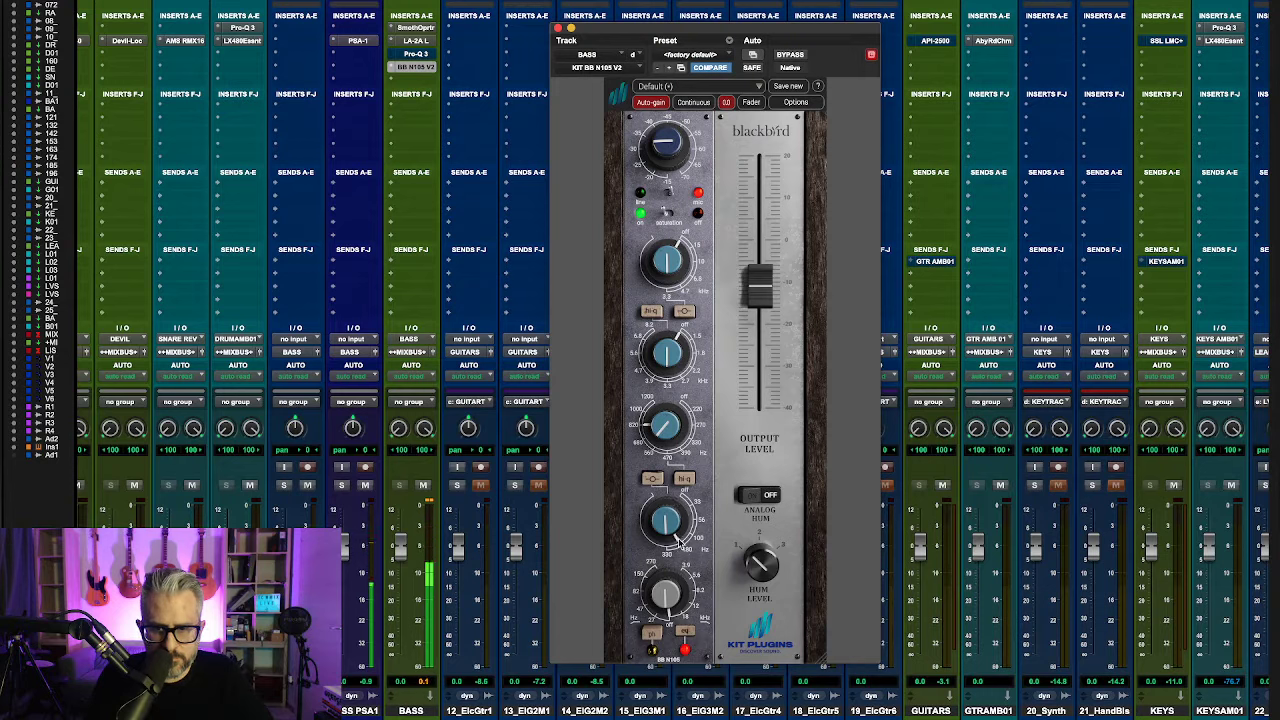
left_click_drag(667, 520, 669, 530)
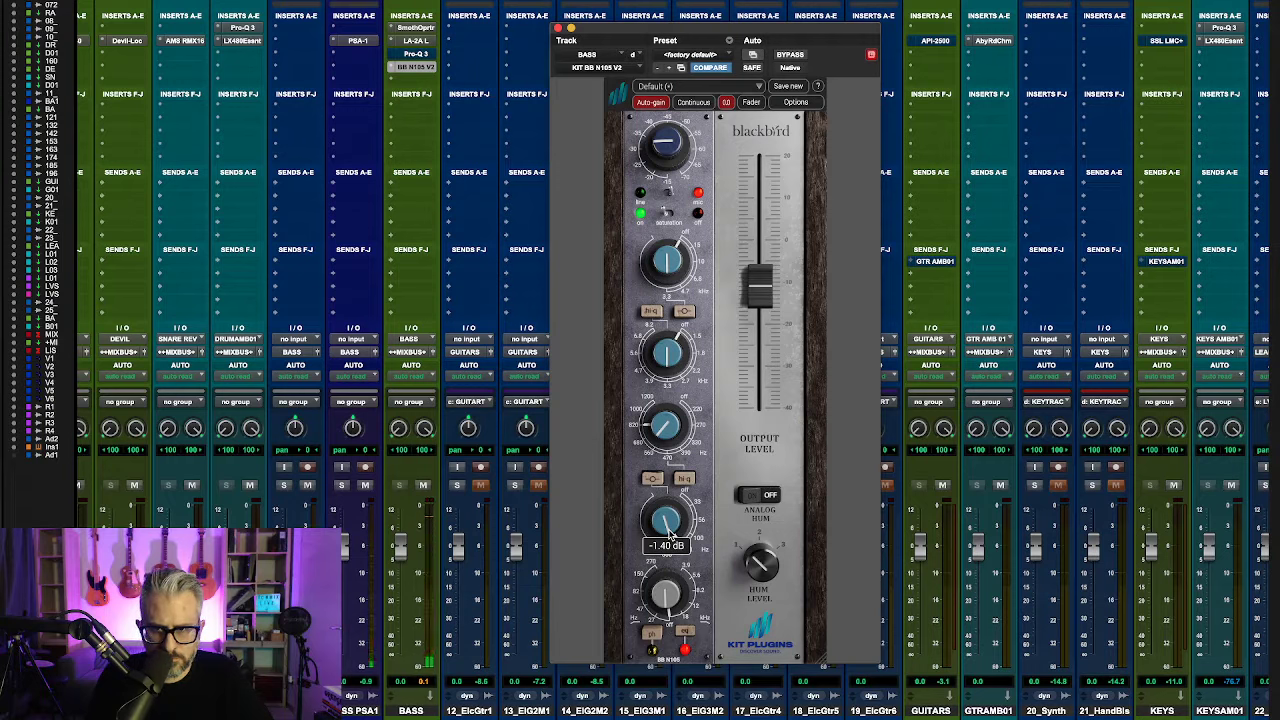
mouse_move(738, 319)
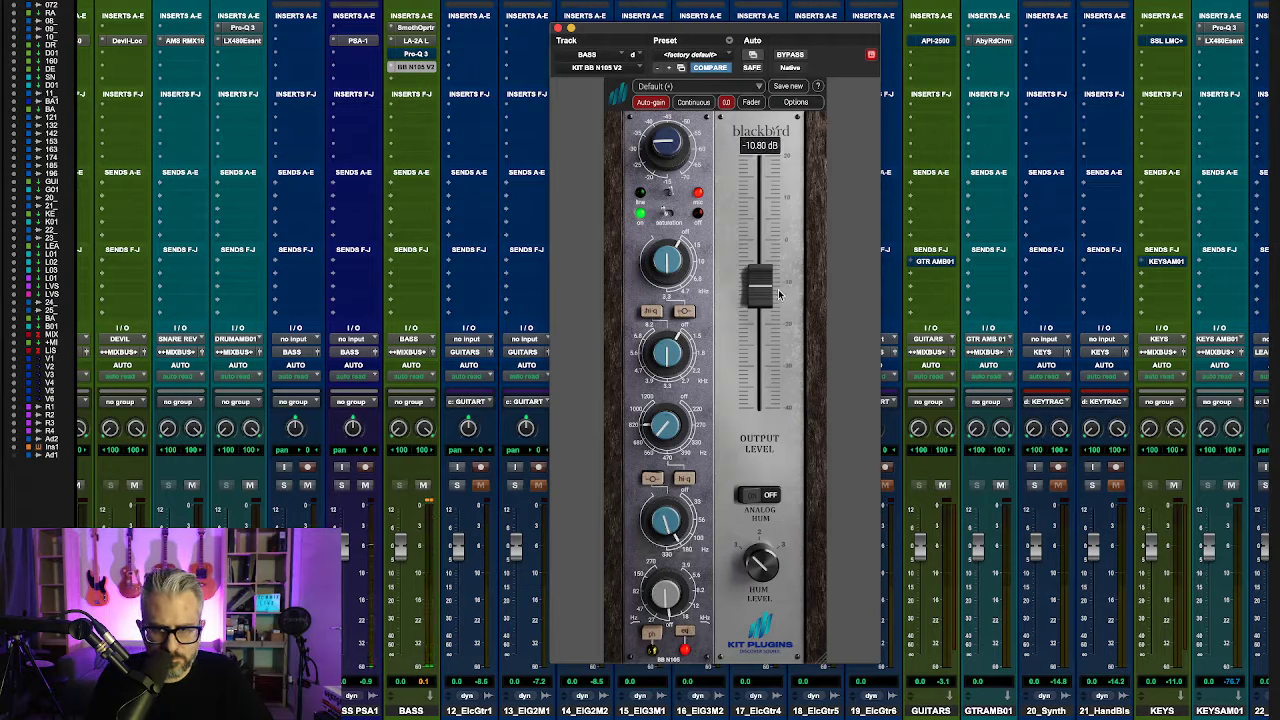
left_click_drag(778, 293, 771, 301)
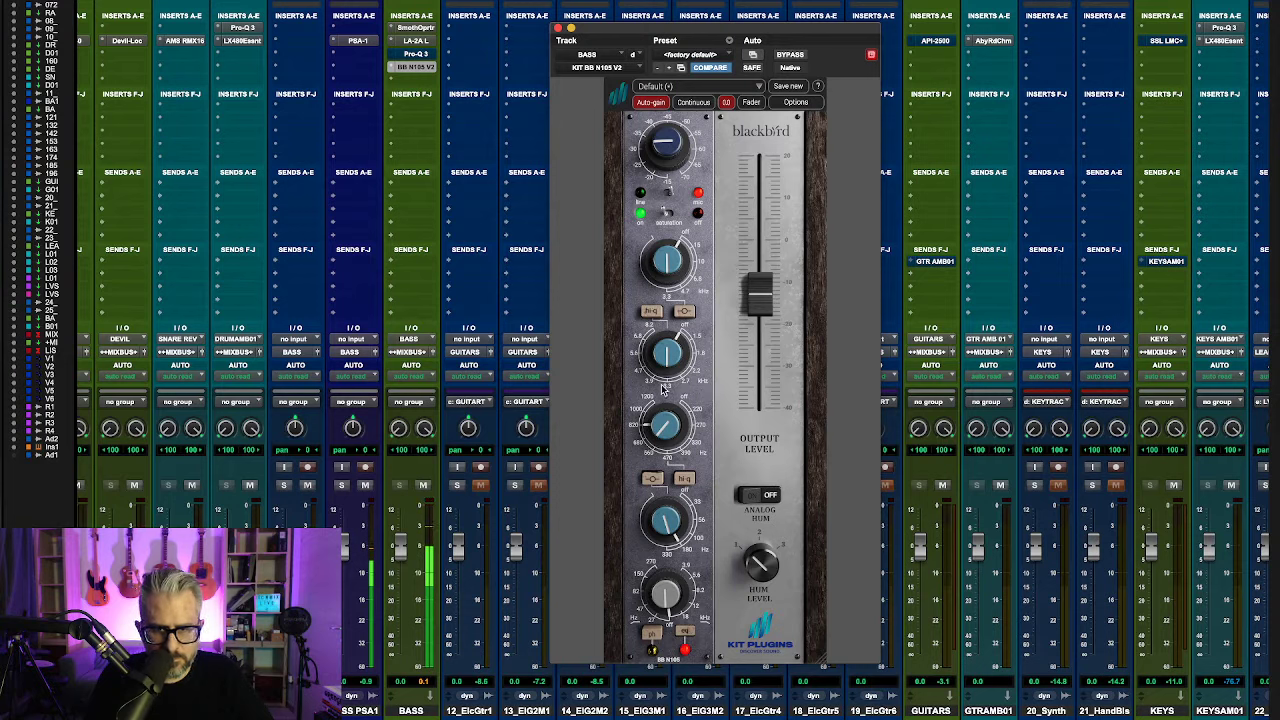
Step: Boost the BB N105 V2 high-mid band to 4.70 dB and compare the bass with the plug-in bypassed
mouse_move(673, 363)
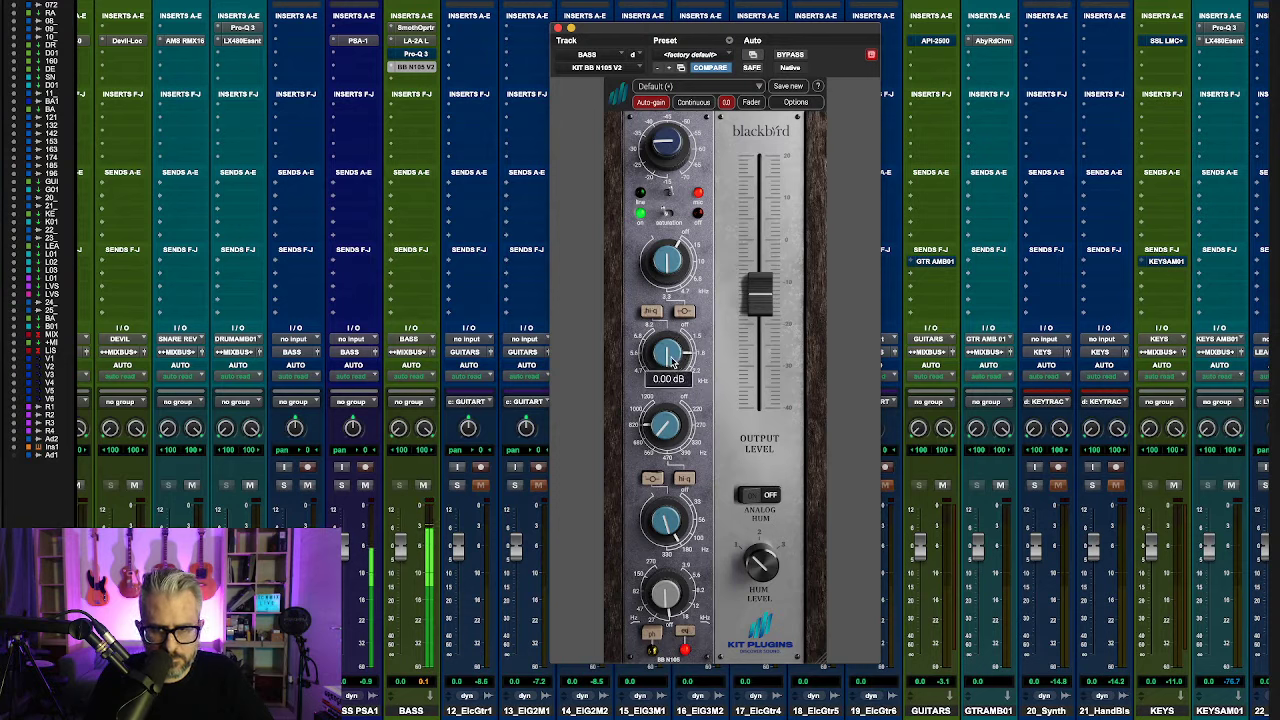
left_click_drag(672, 358, 673, 340)
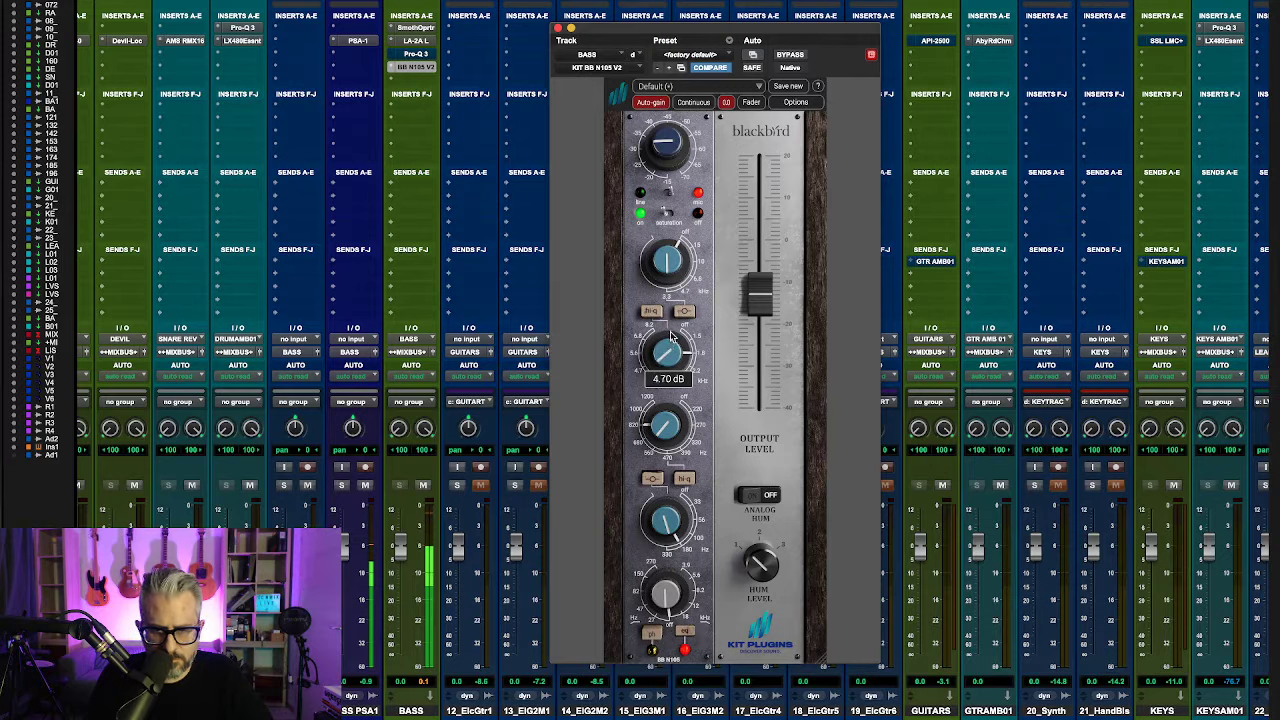
left_click(793, 57)
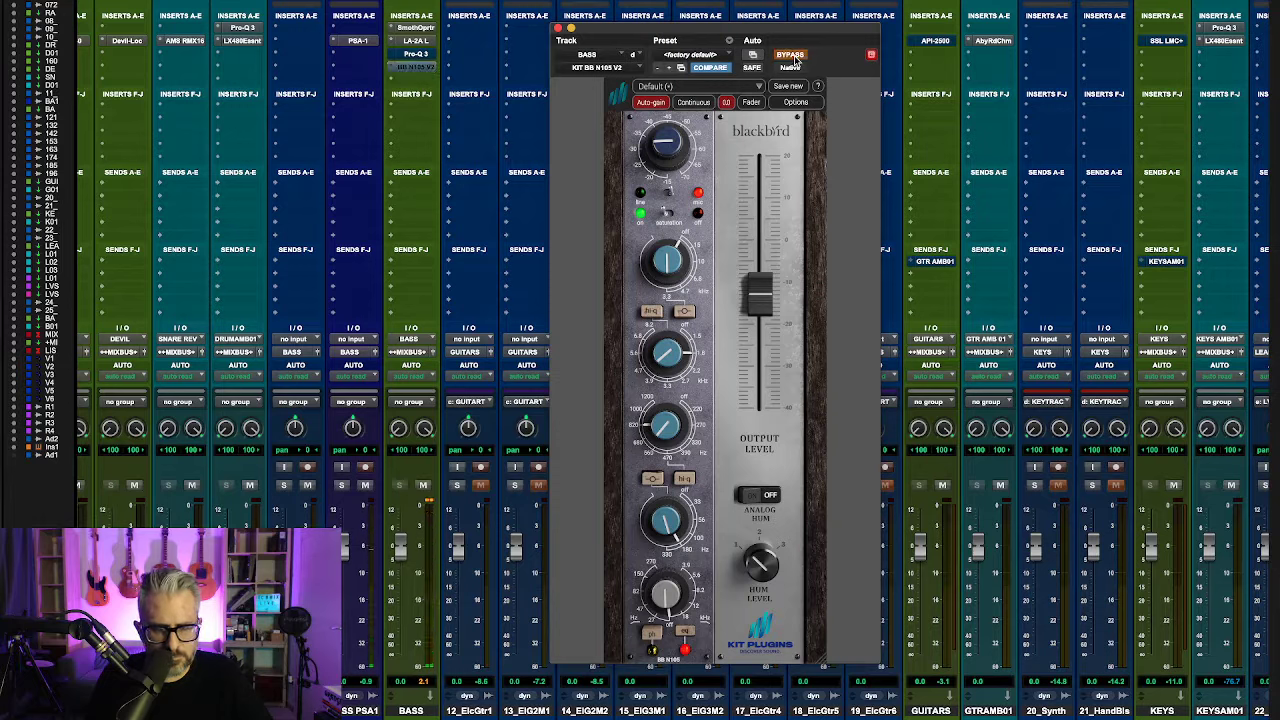
left_click(793, 56)
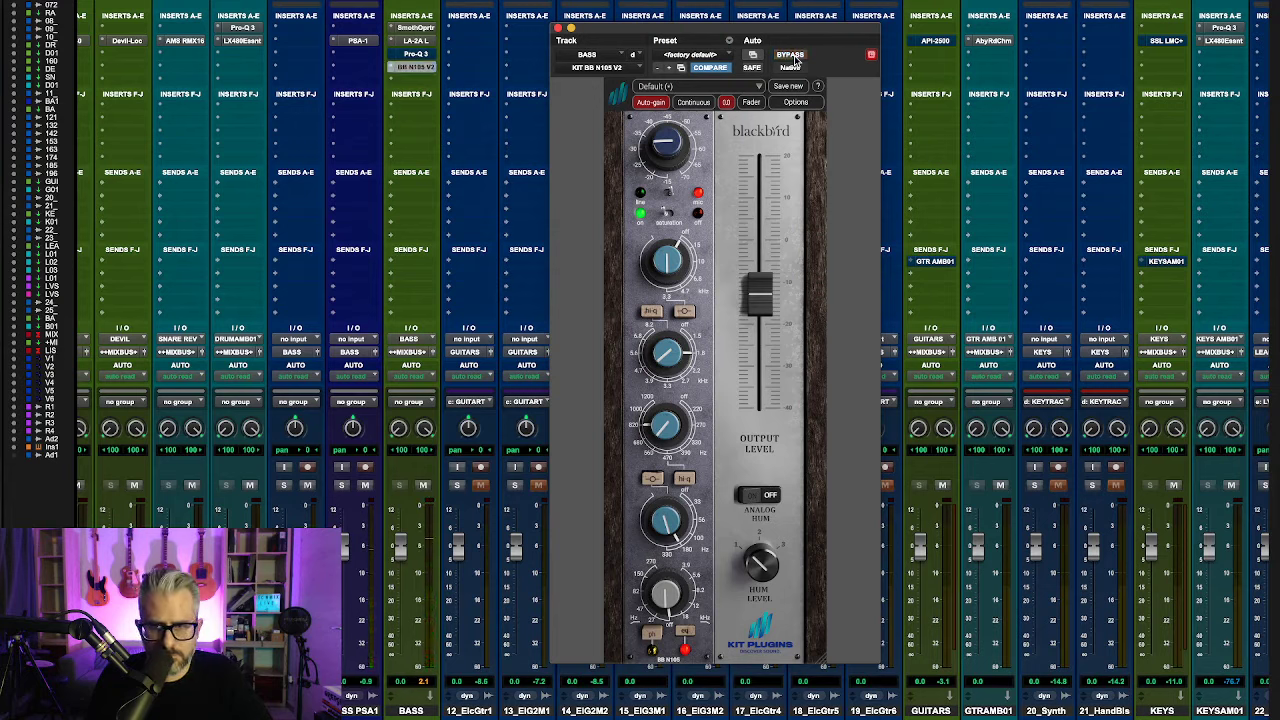
Step: Fine-tune the BB N105 V2 output level on the BASS bus and close the plug-in window
left_click_drag(763, 282, 764, 281)
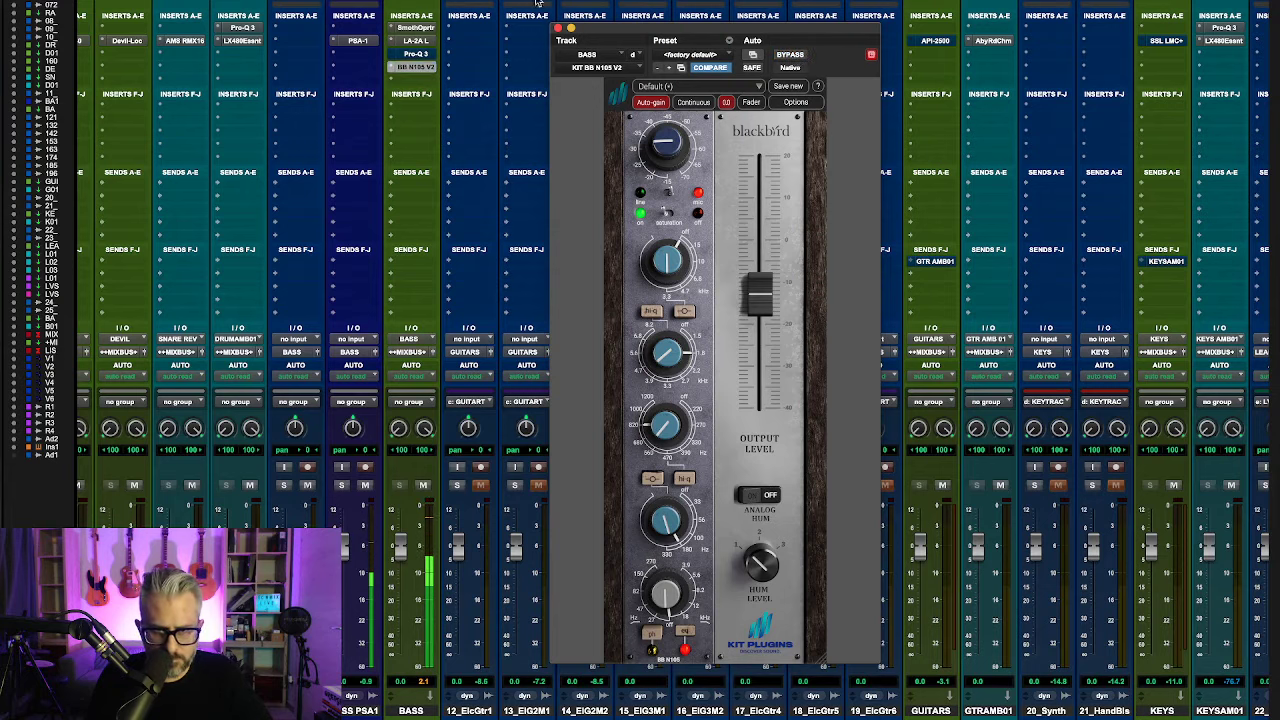
left_click(558, 28)
Step: Lower the 10_Gong track's volume fader to -3.6 dB
scroll(468, 268, "left", 10)
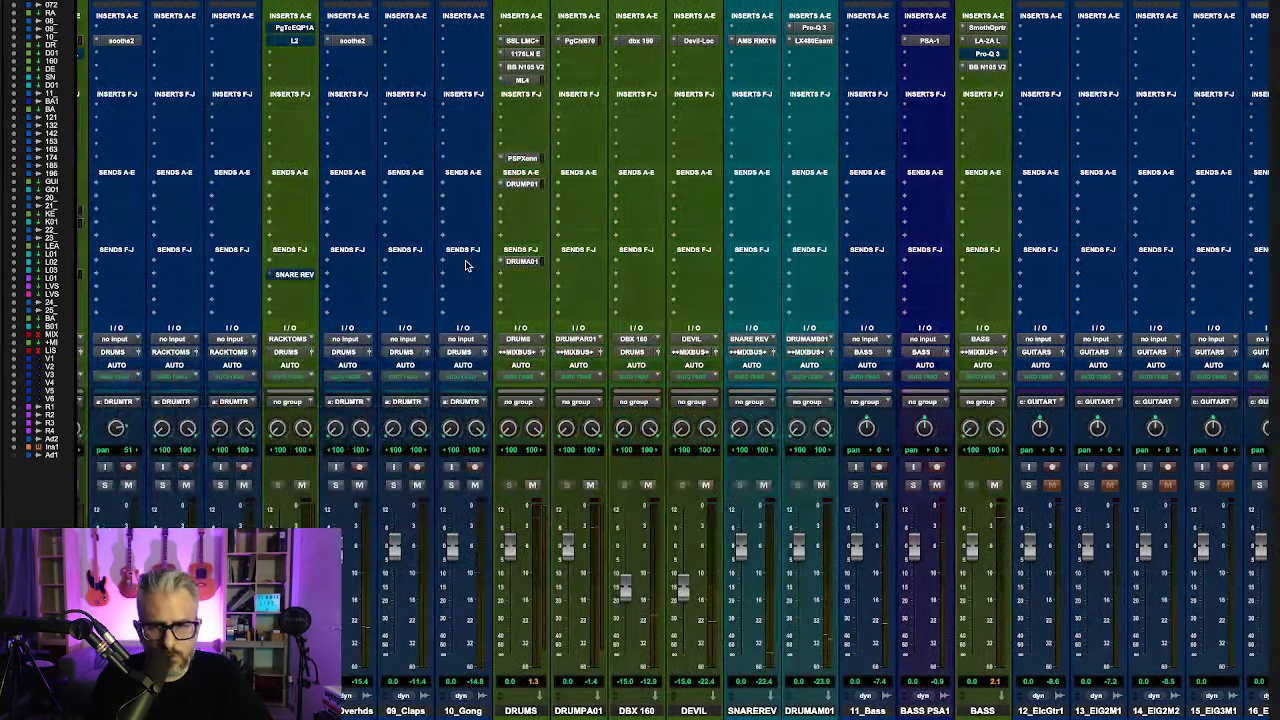
scroll(738, 570, "left", 2)
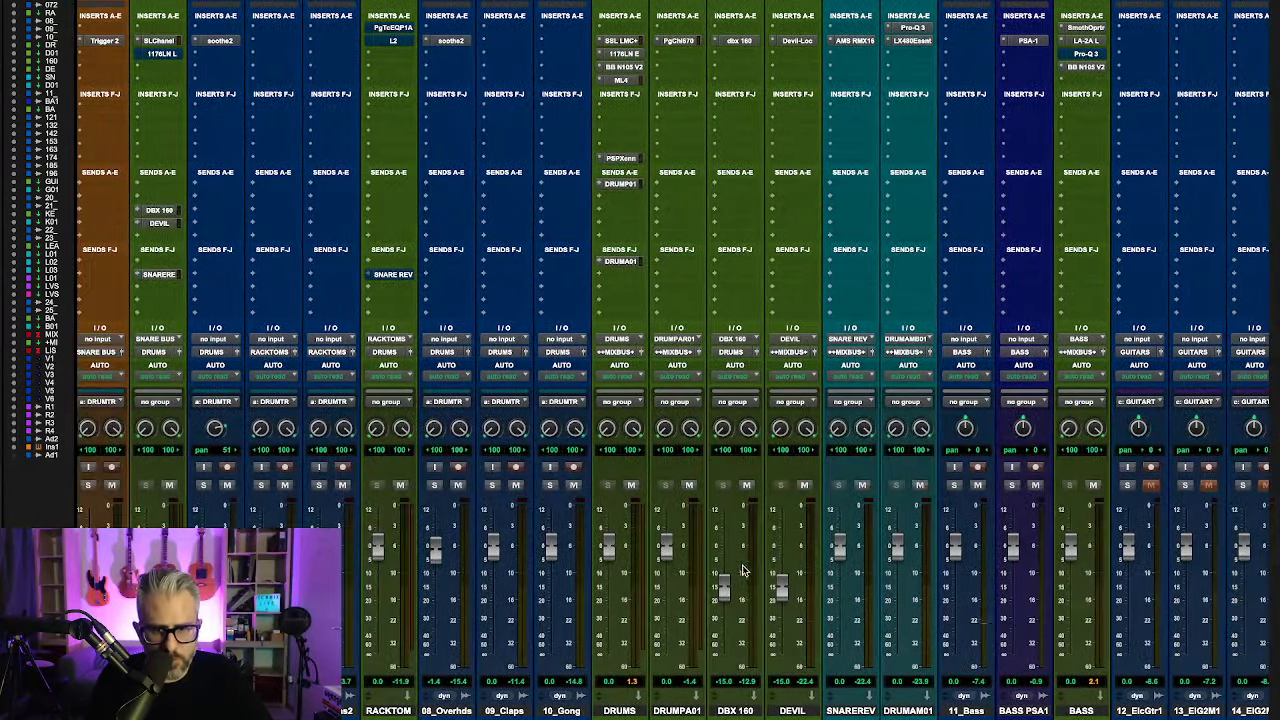
left_click_drag(553, 553, 549, 562)
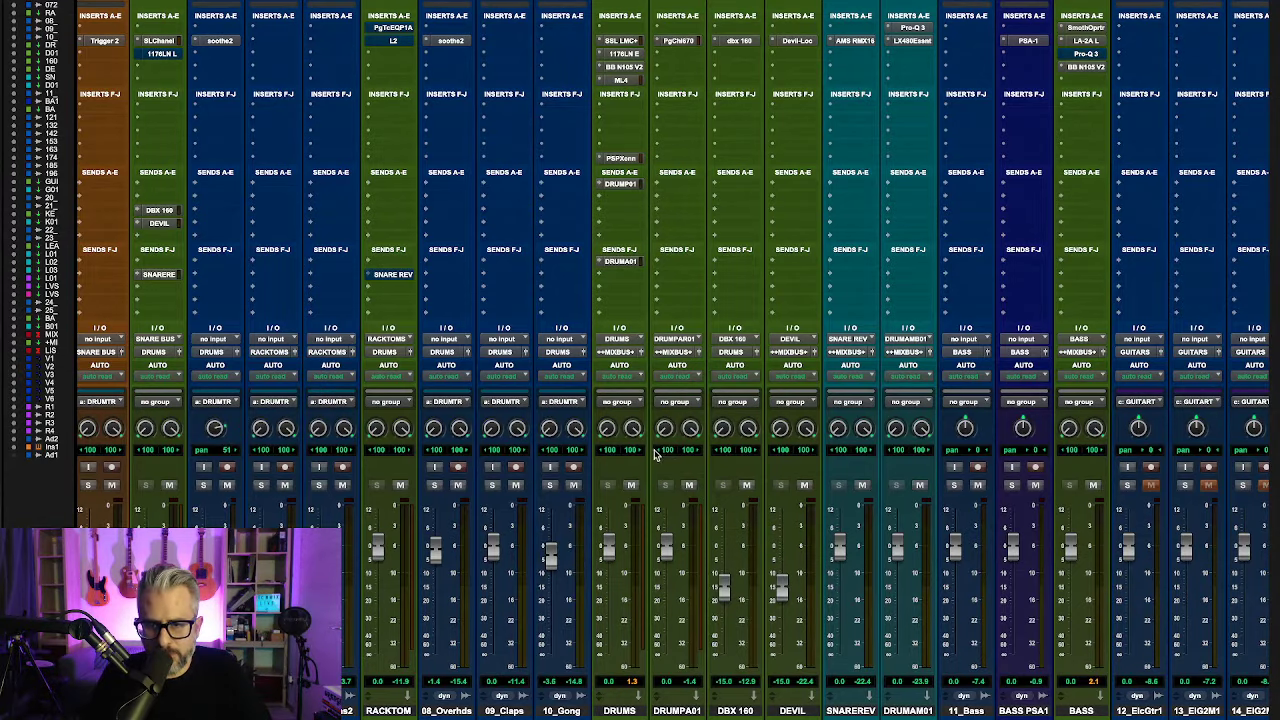
Step: Solo the guitar VCA so the guitars play together with the soloed drums and bass
scroll(655, 455, "right", 20)
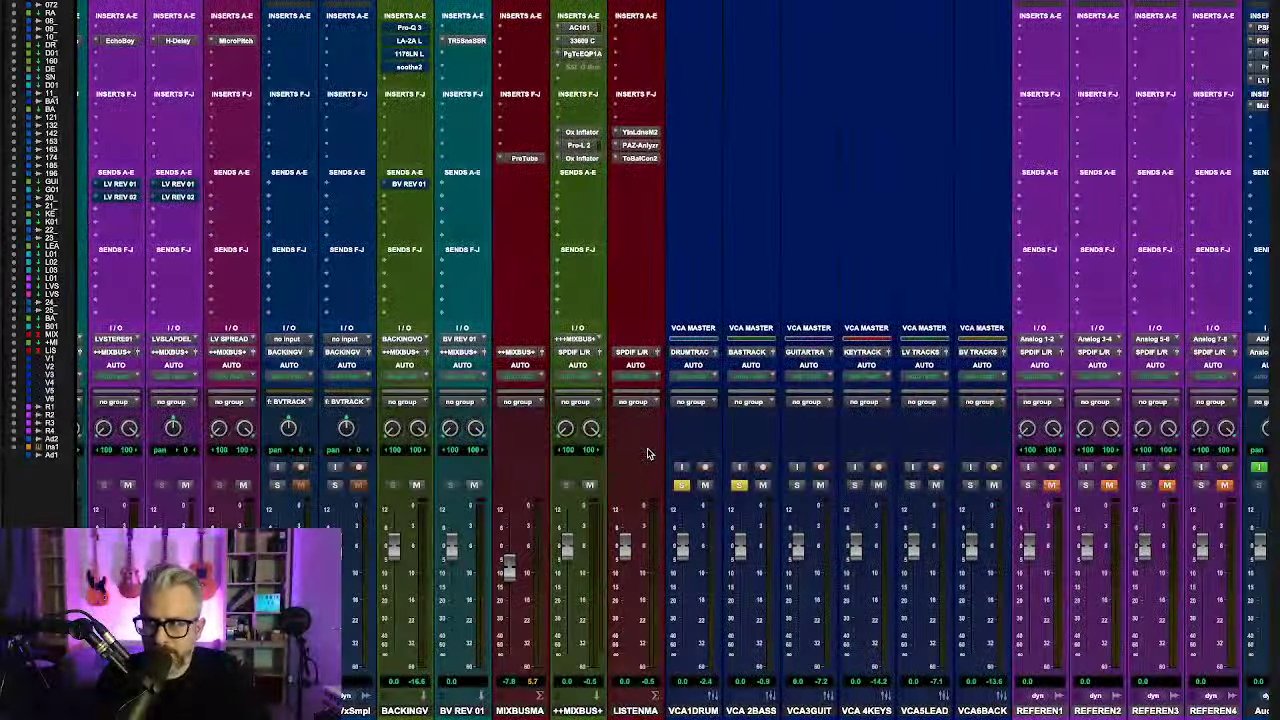
left_click(796, 486)
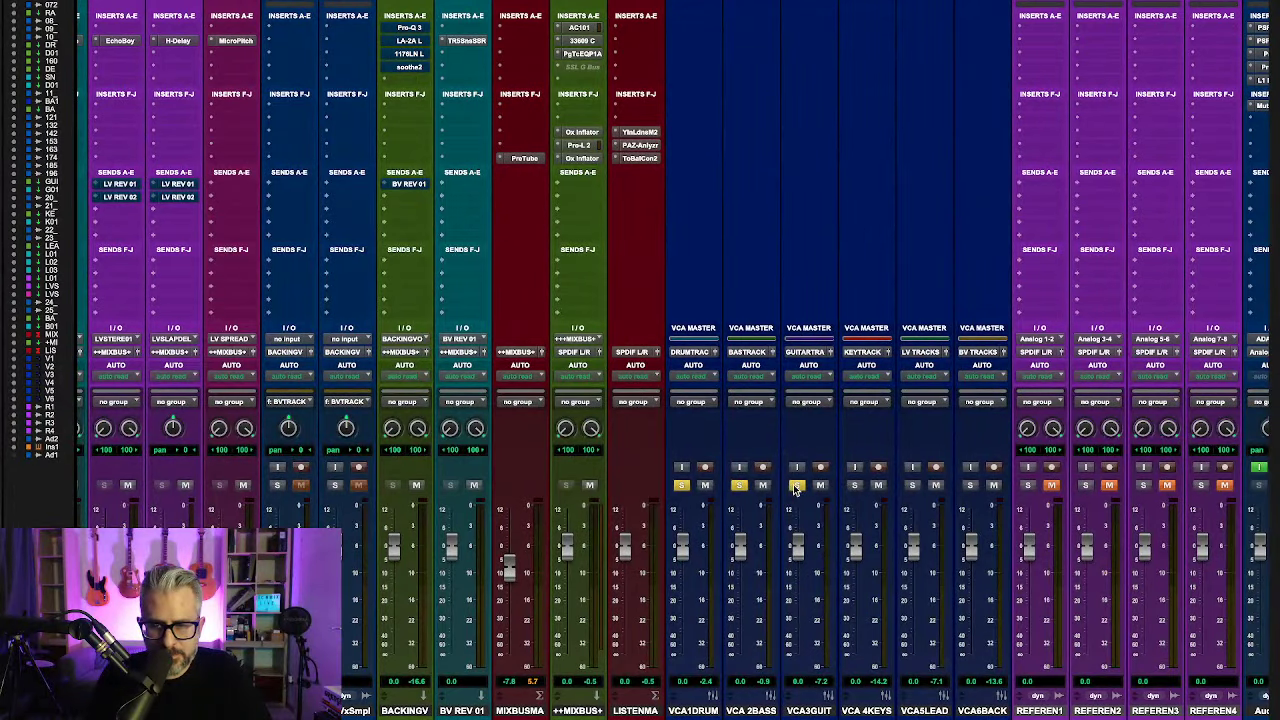
Step: Search the plug-ins for "la-3a" and insert the mono UAD Teletronix LA-3A on the 12_ElcGtr1 track
scroll(731, 632, "left", 15)
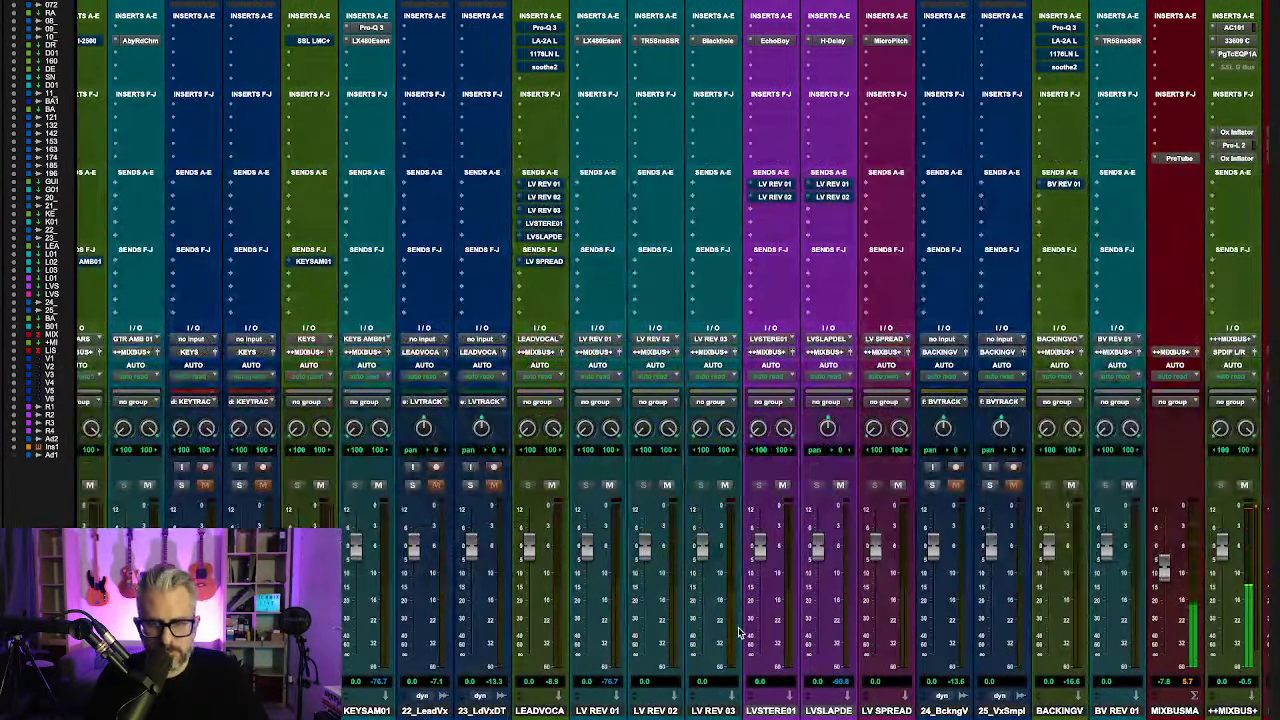
scroll(738, 632, "left", 5)
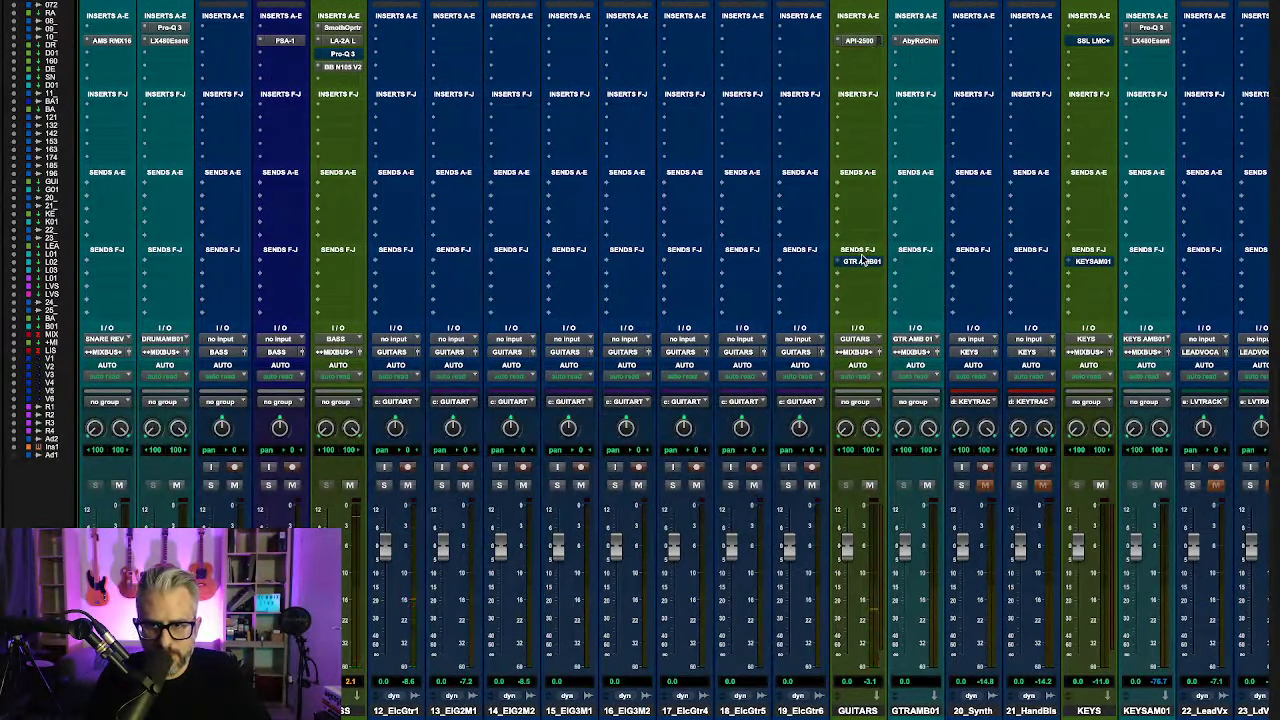
left_click(398, 43)
left_click(430, 20)
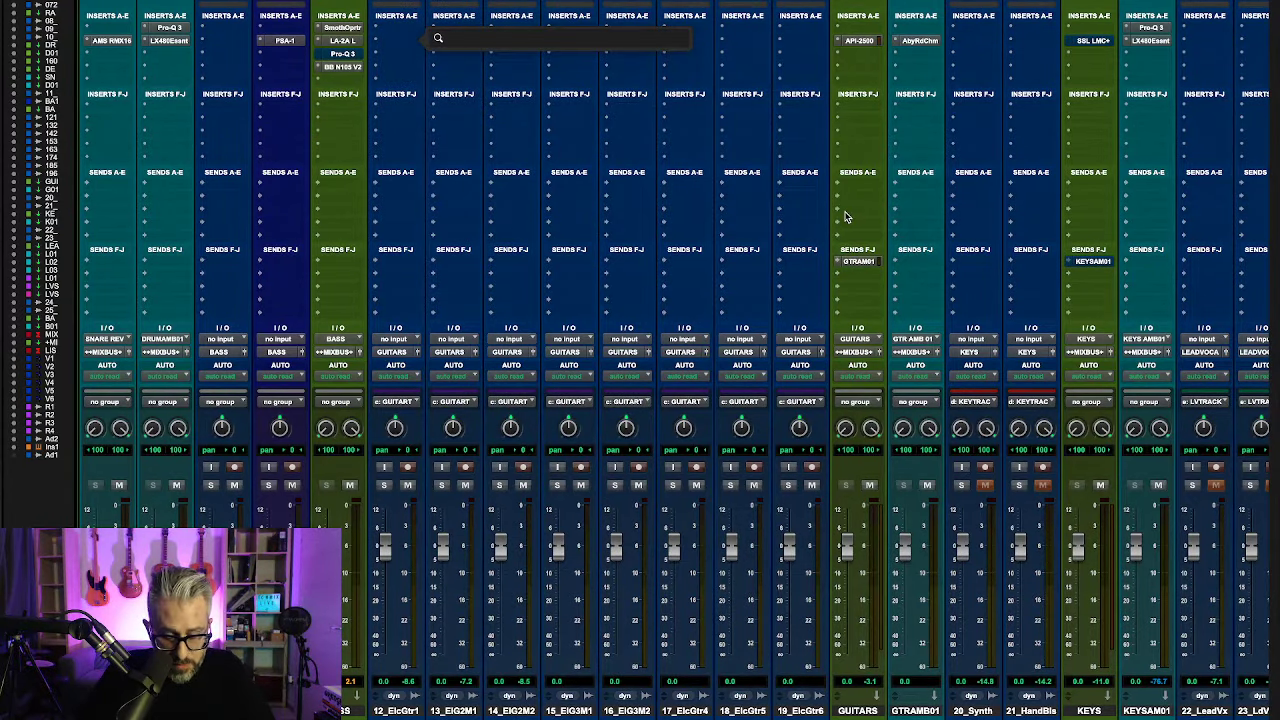
type("la-3a")
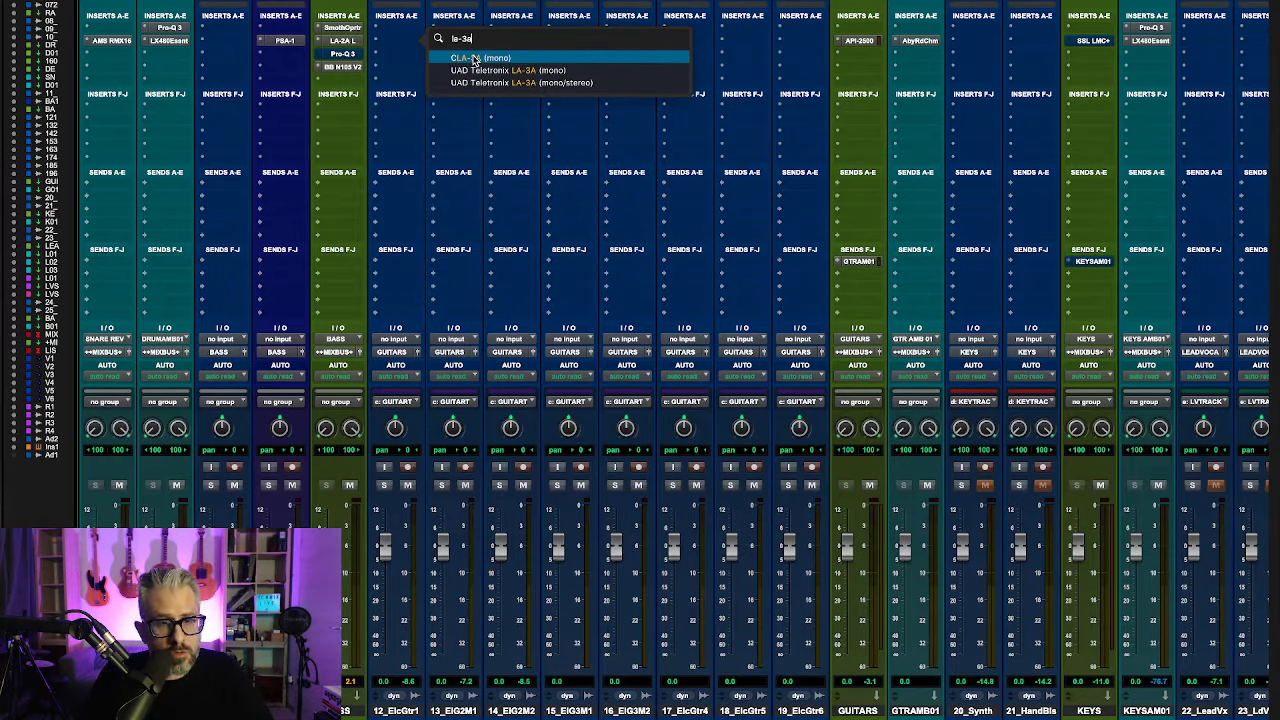
left_click(559, 71)
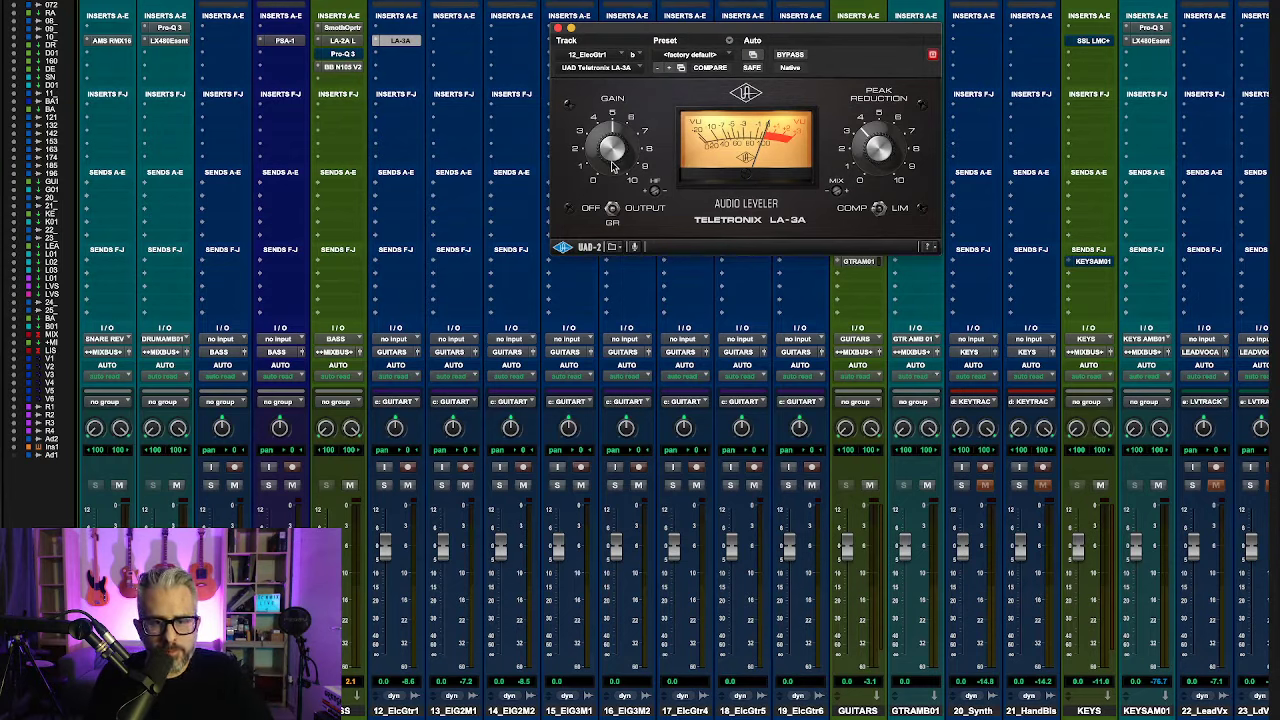
Step: Raise the LA-3A's Gain and Peak Reduction on 12_ElcGtr1 during playback and close its window
left_click_drag(616, 146, 650, 143)
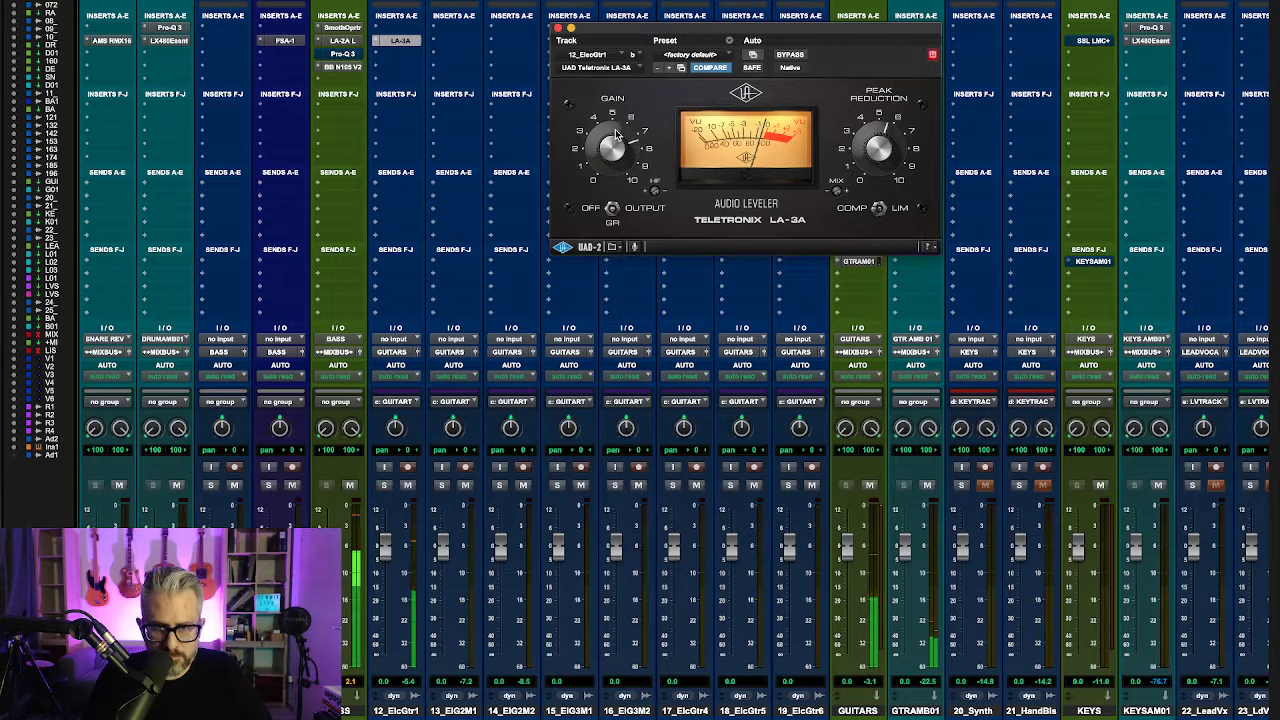
left_click(558, 28)
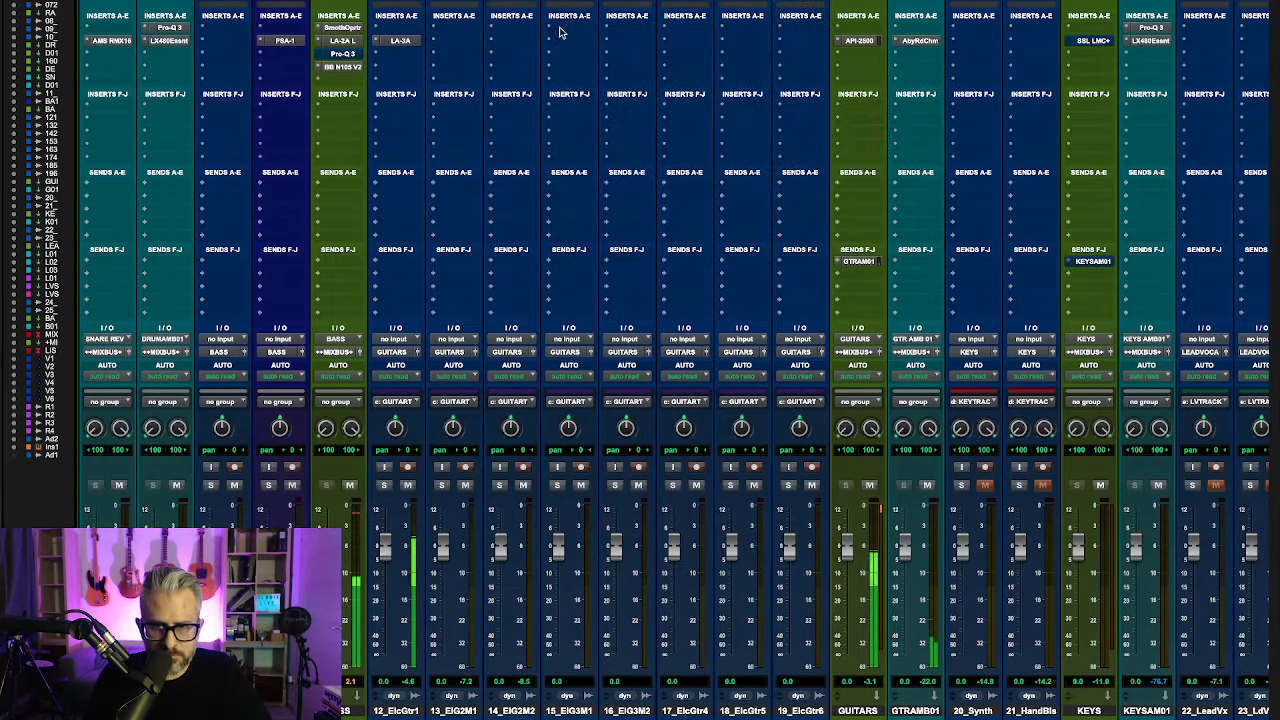
Step: Stop playback and review the API-2500 on the GUITARS bus and the Abbey Road Chambers reverb on the guitar ambience return
scroll(766, 126, "left", 8)
scroll(766, 126, "right", 6)
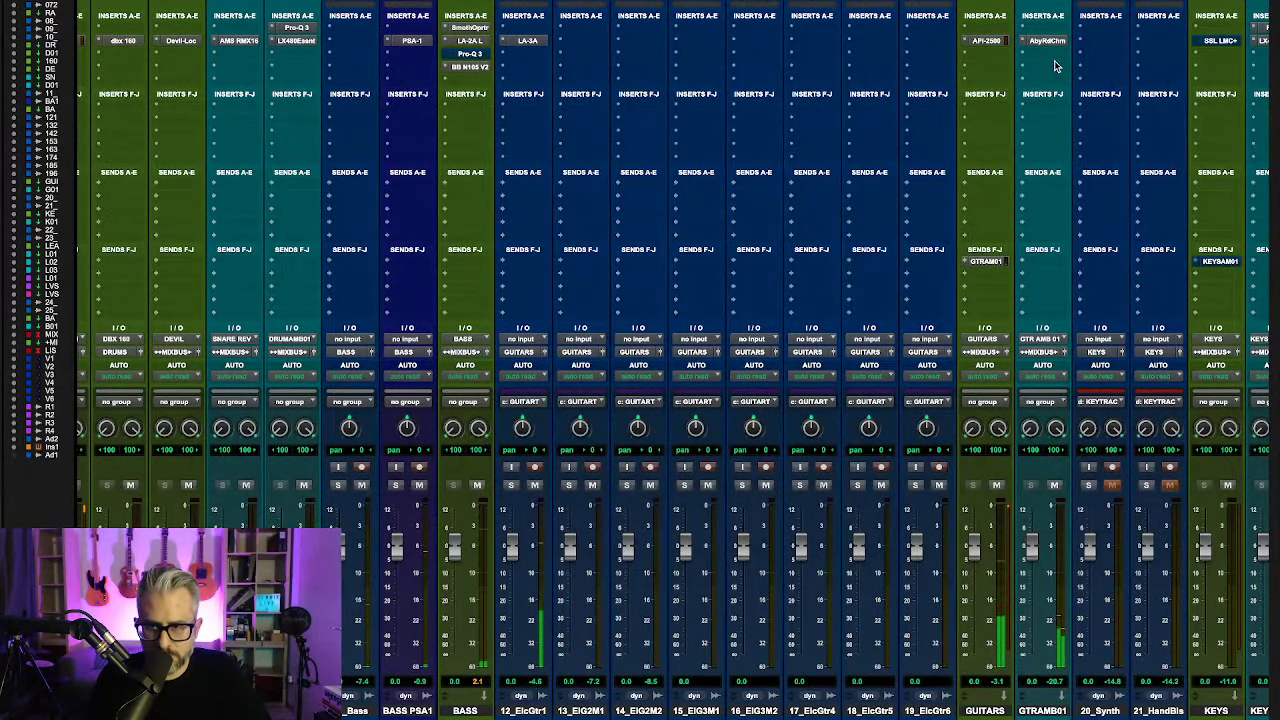
key("space")
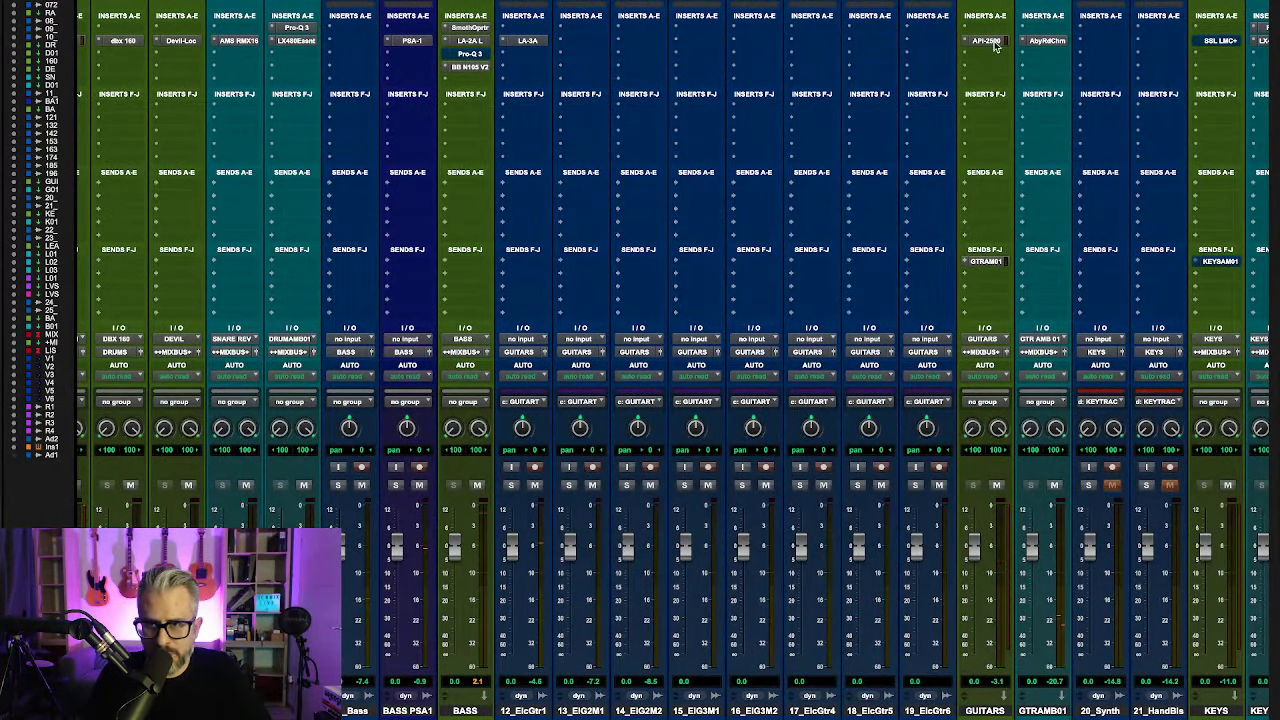
left_click(987, 41)
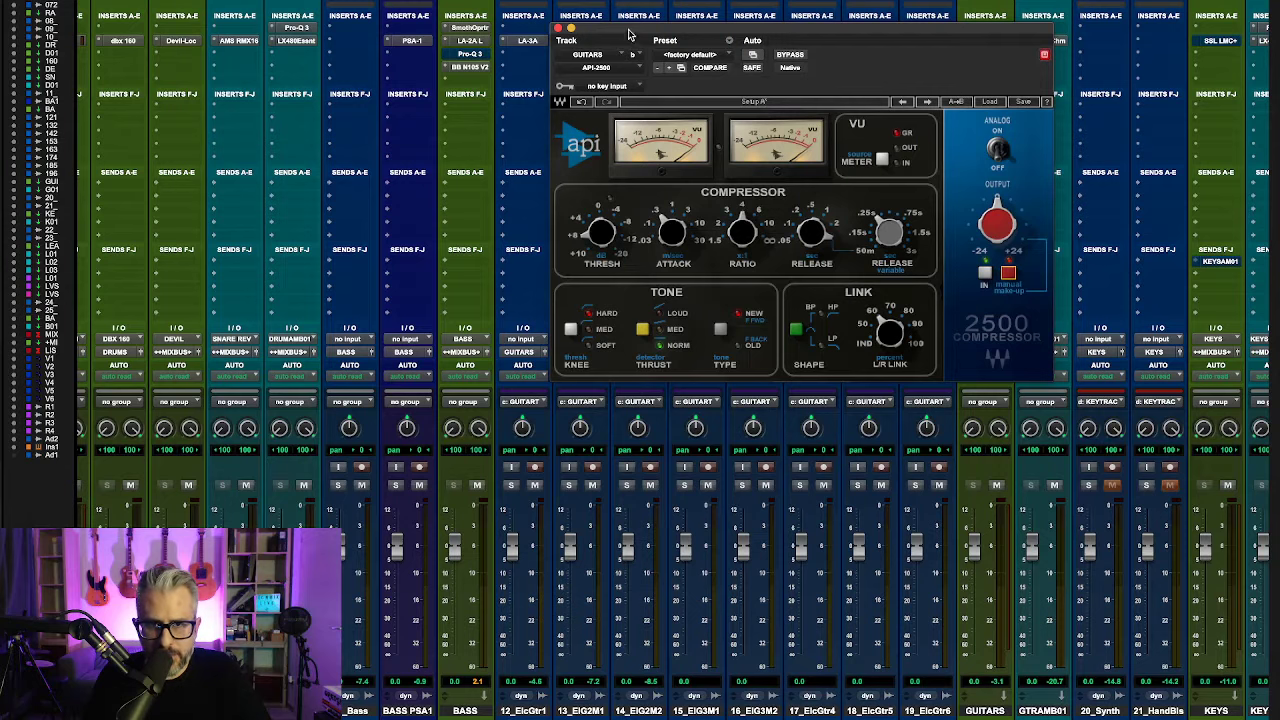
left_click(558, 28)
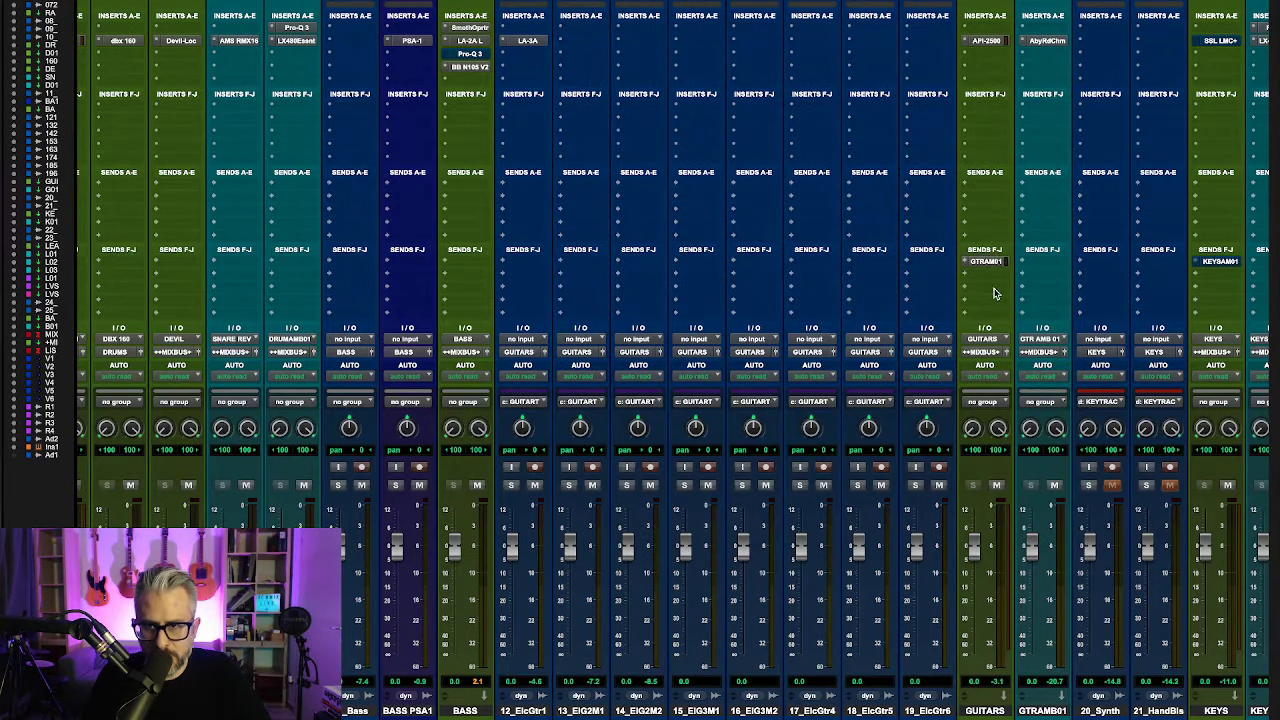
left_click(1050, 40)
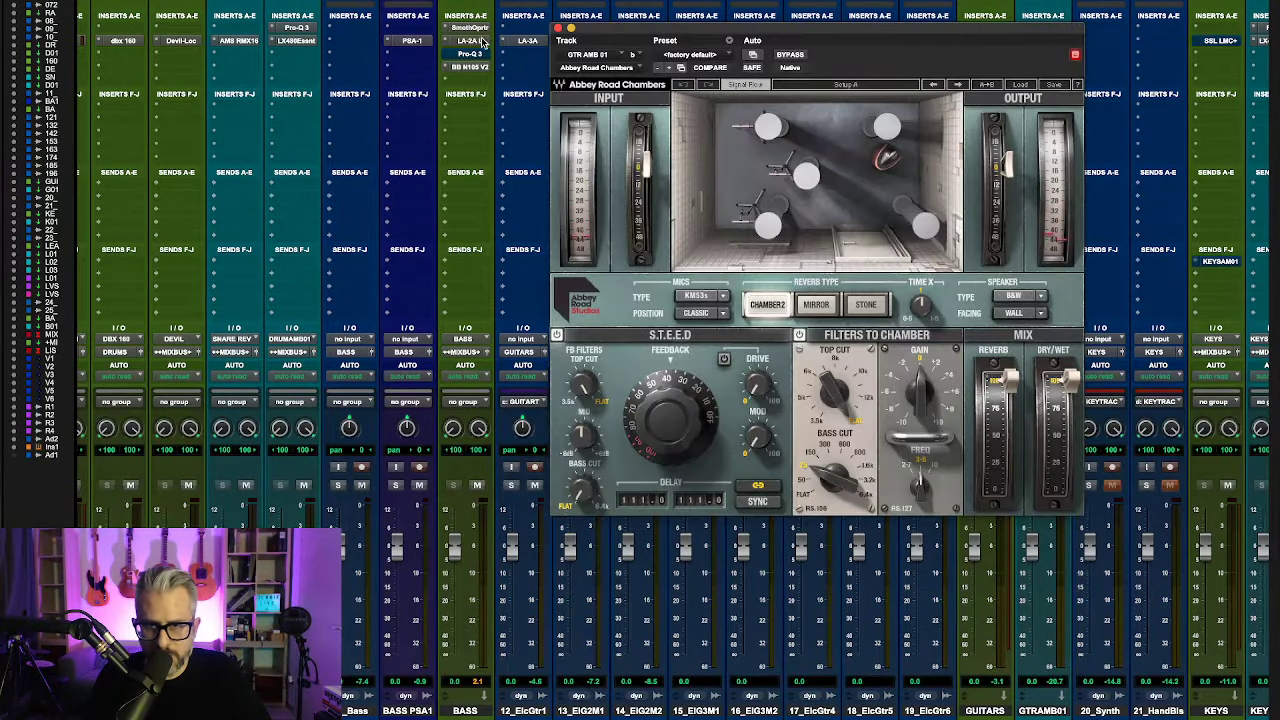
left_click(559, 29)
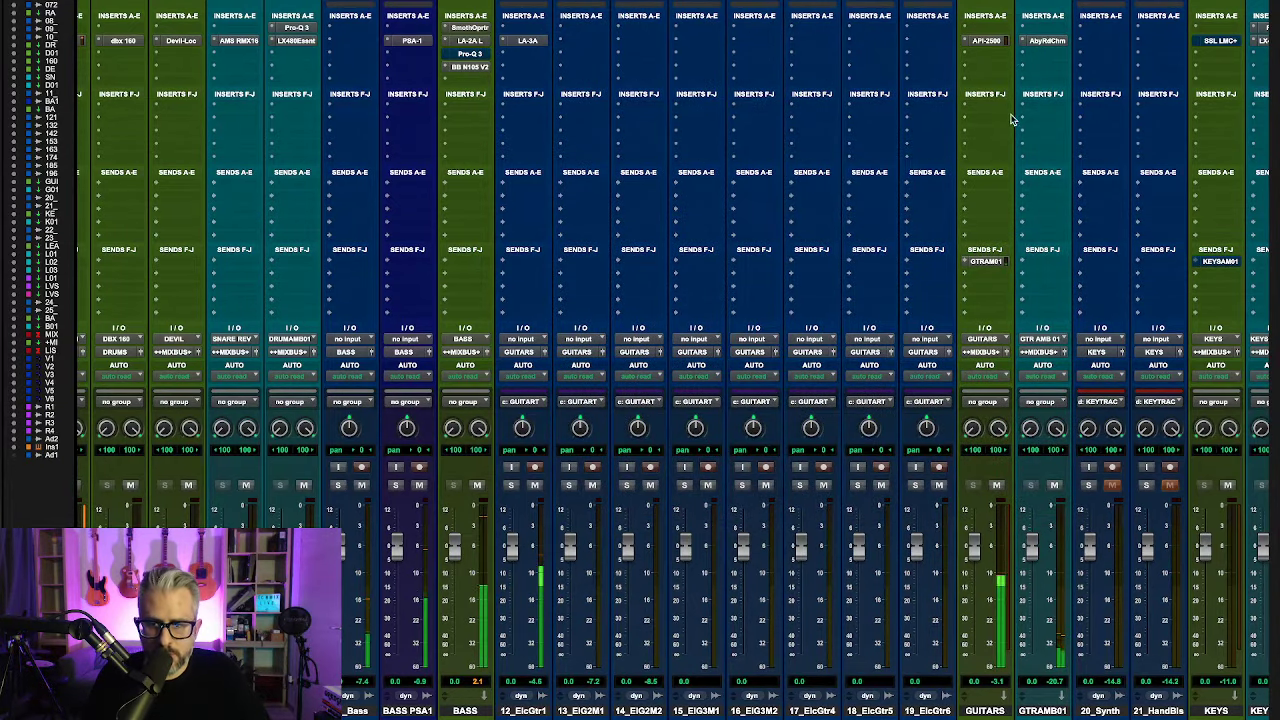
Step: Raise the API-2500 output gain slightly on the GUITARS bus and close the plug-in window
left_click(988, 40)
left_click_drag(997, 224, 997, 214)
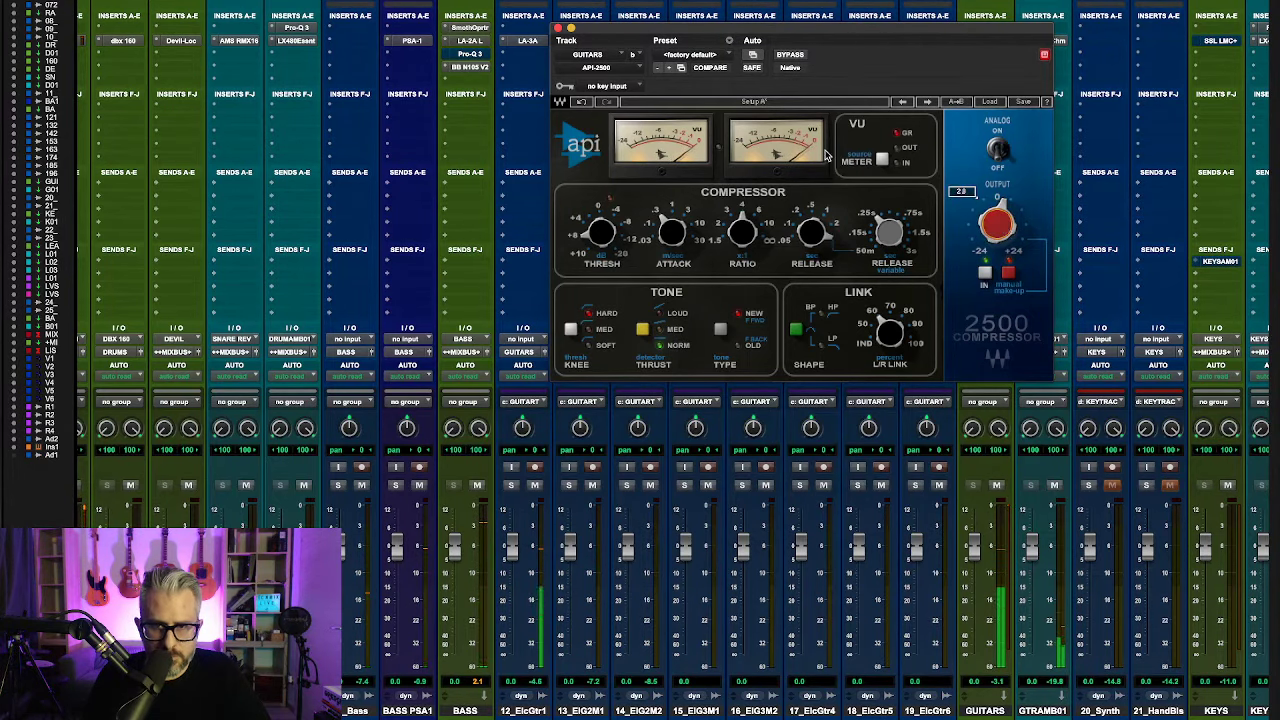
left_click(558, 28)
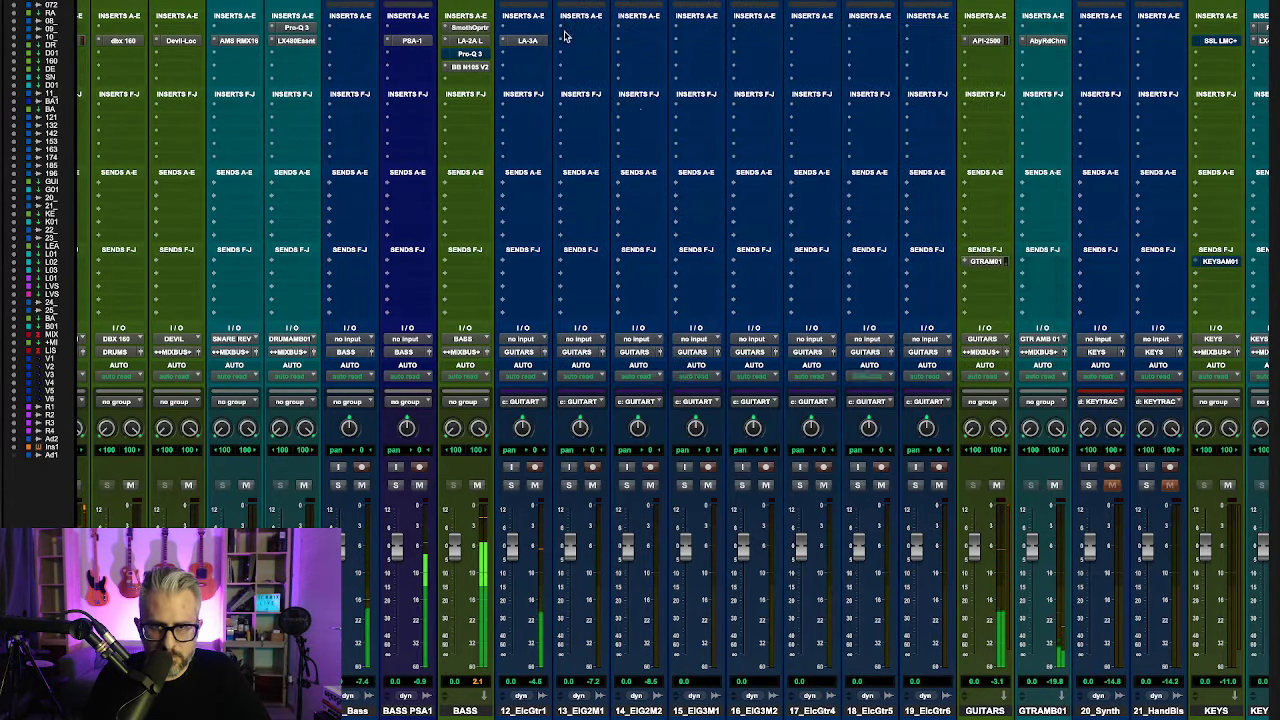
Step: Search the plug-ins for "bb n" and insert the mono KIT BB N105 V2 after the LA-3A on 12_ElcGtr1
left_click(518, 64)
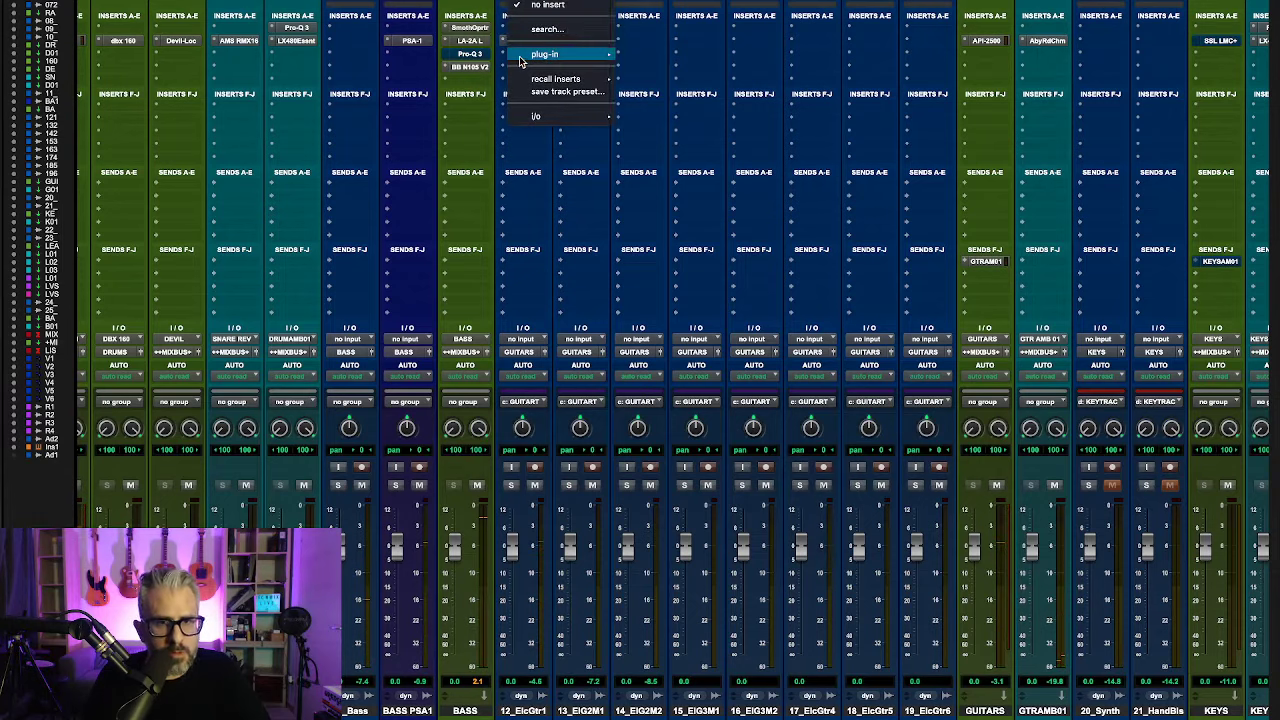
left_click(570, 31)
left_click(570, 35)
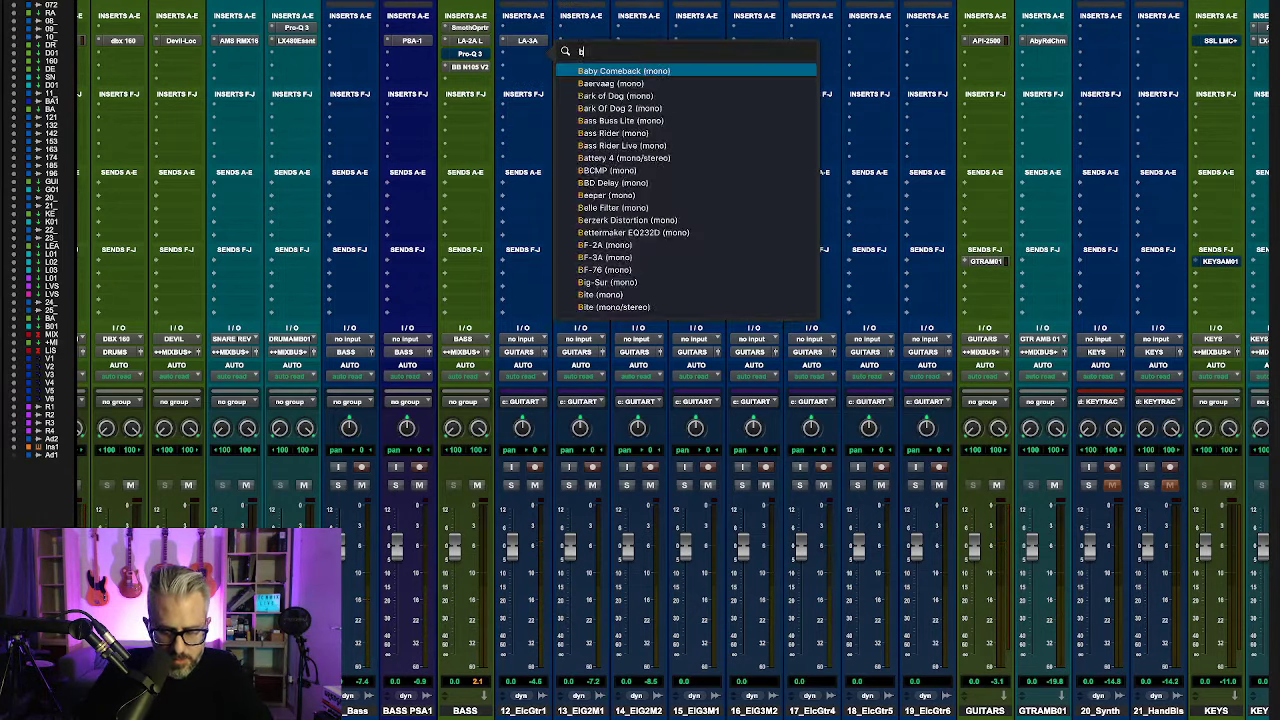
type("bb n")
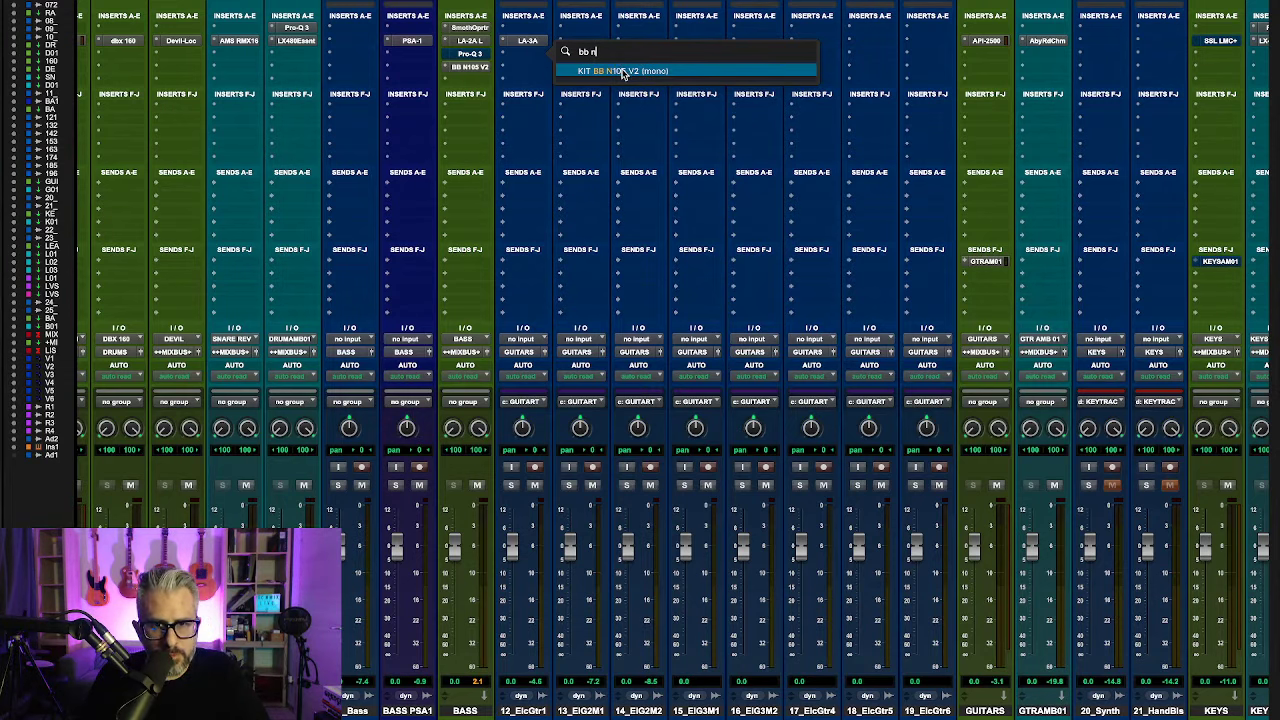
left_click(621, 71)
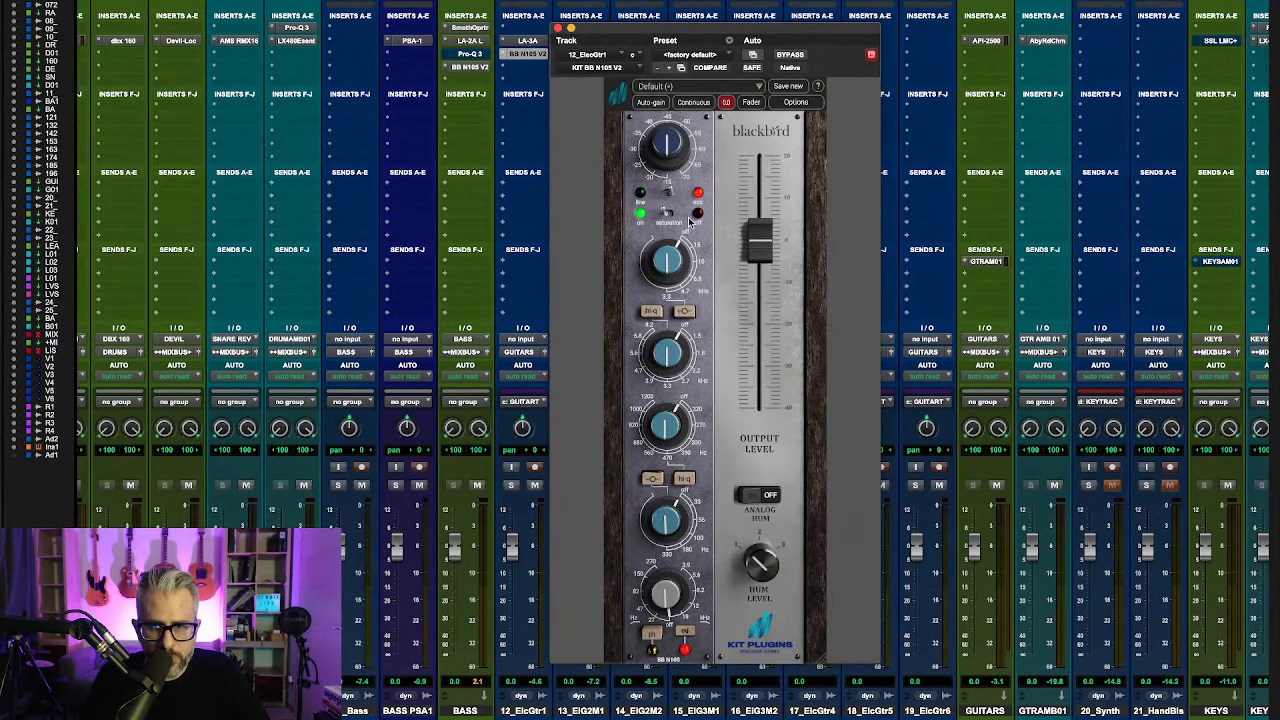
Step: Start playback and turn on Auto-gain in the BB N105 V2 on 12_ElcGtr1
mouse_move(668, 145)
key("space")
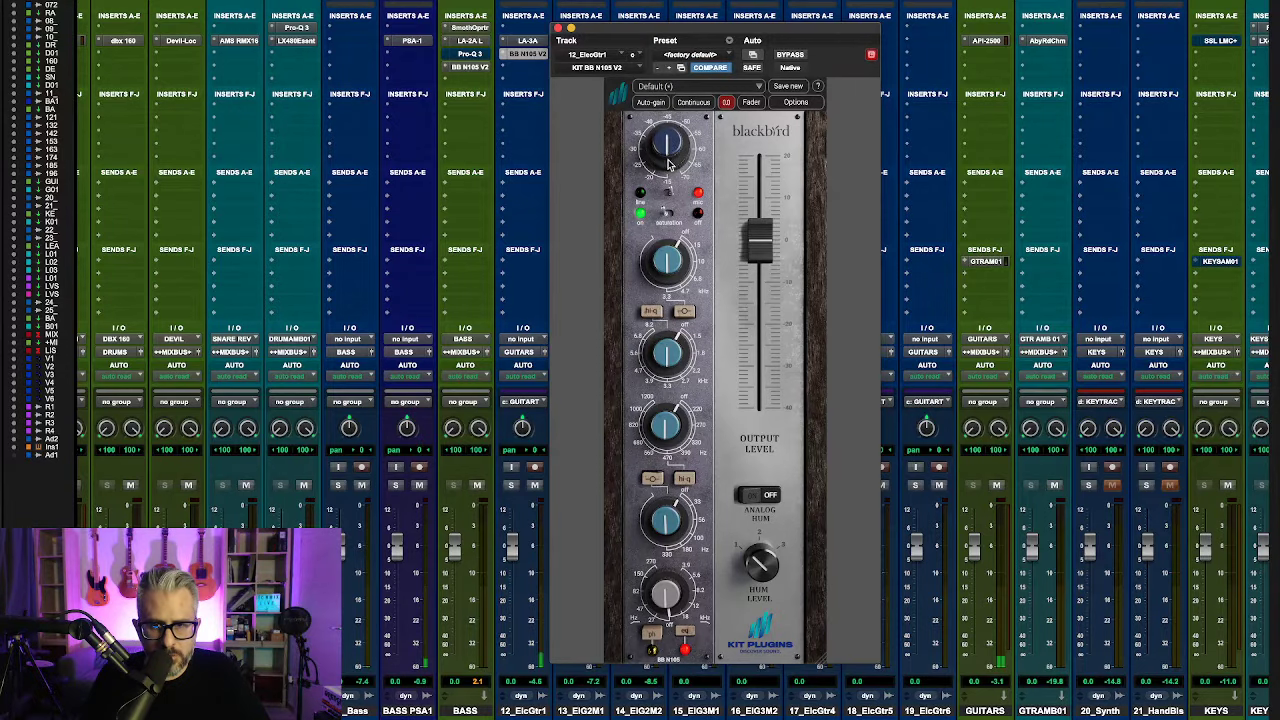
left_click(654, 104)
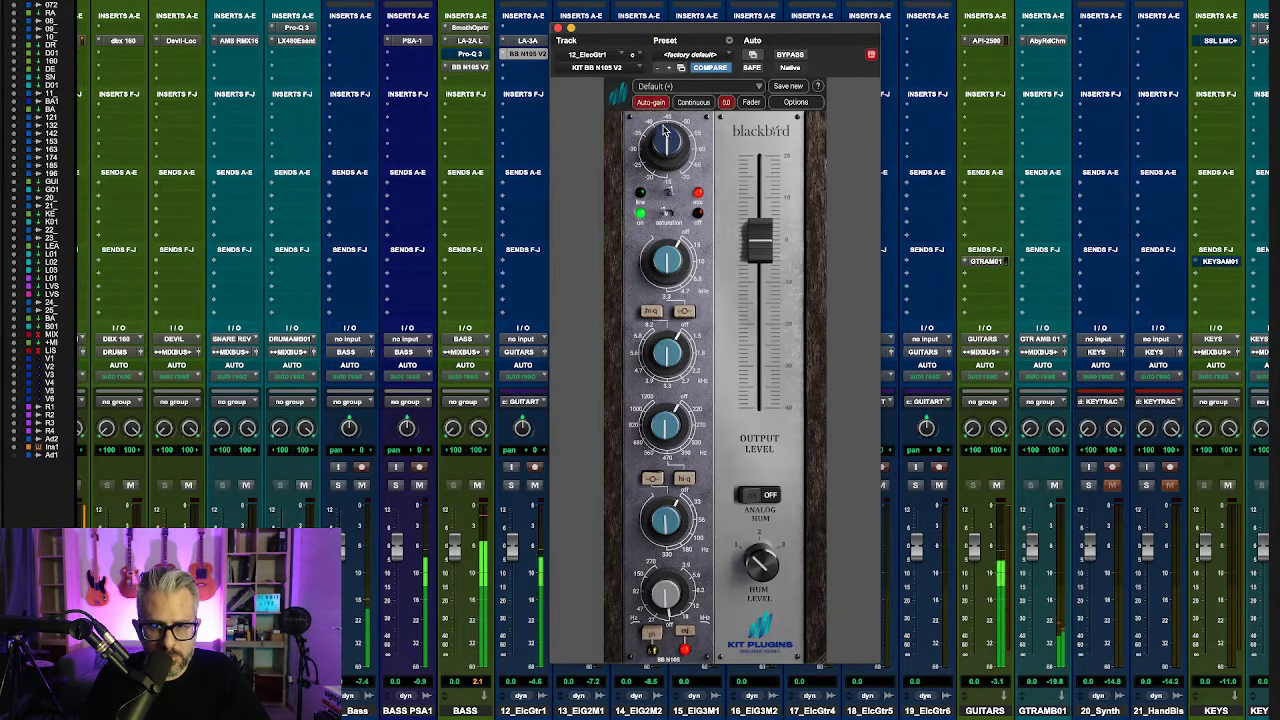
Step: On 12_ElcGtr1's BB N105, set the input gain to -30 dB, boost the upper-mid EQ band, and close the plug-in
left_click_drag(669, 146, 670, 90)
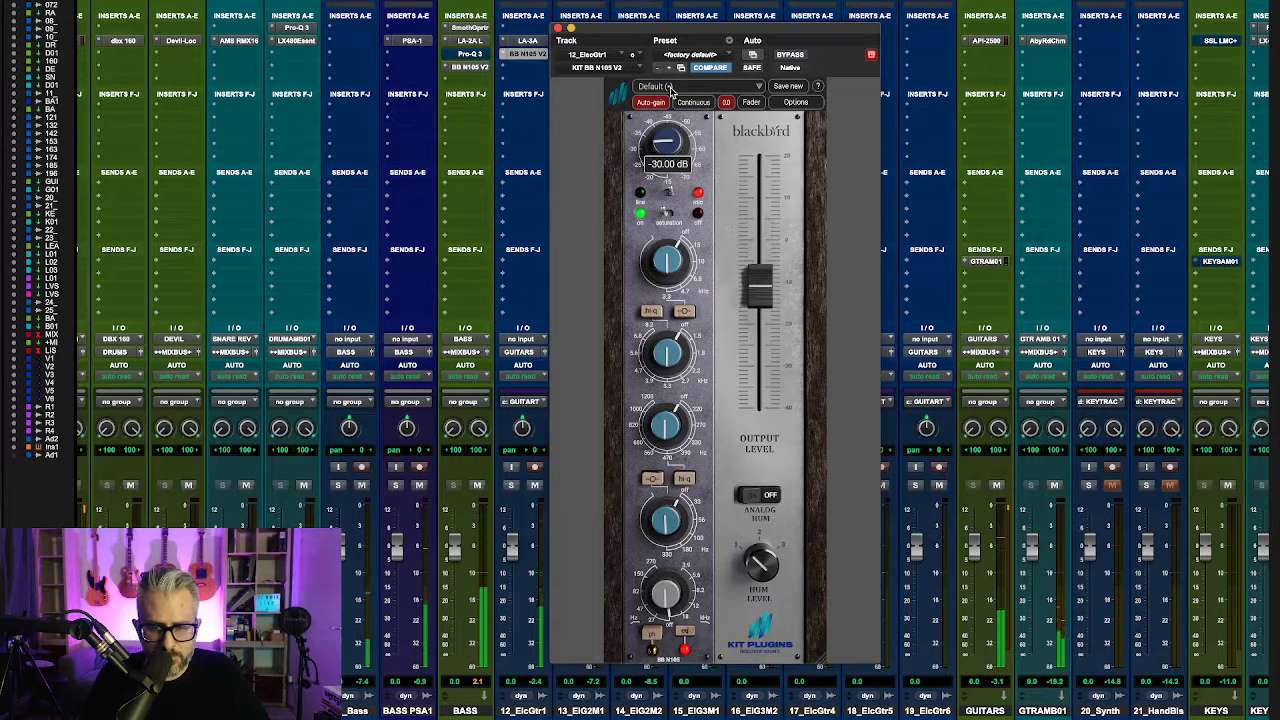
left_click_drag(671, 88, 671, 99)
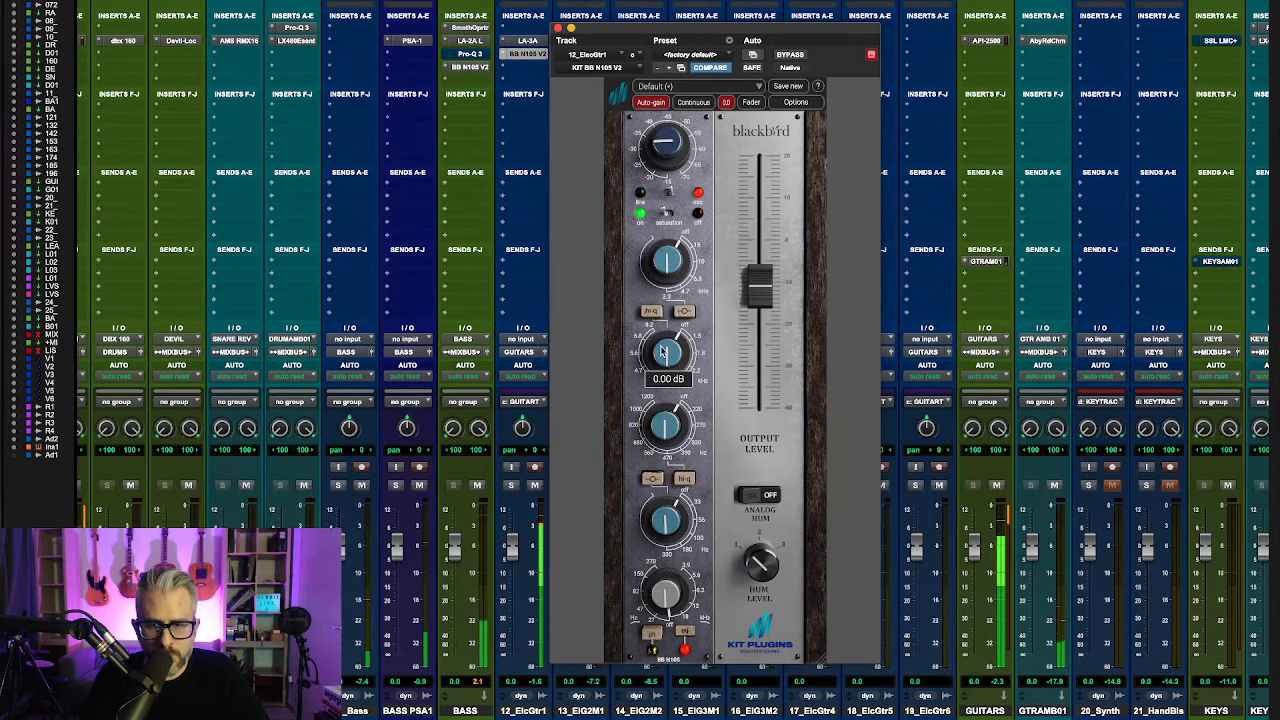
mouse_move(660, 364)
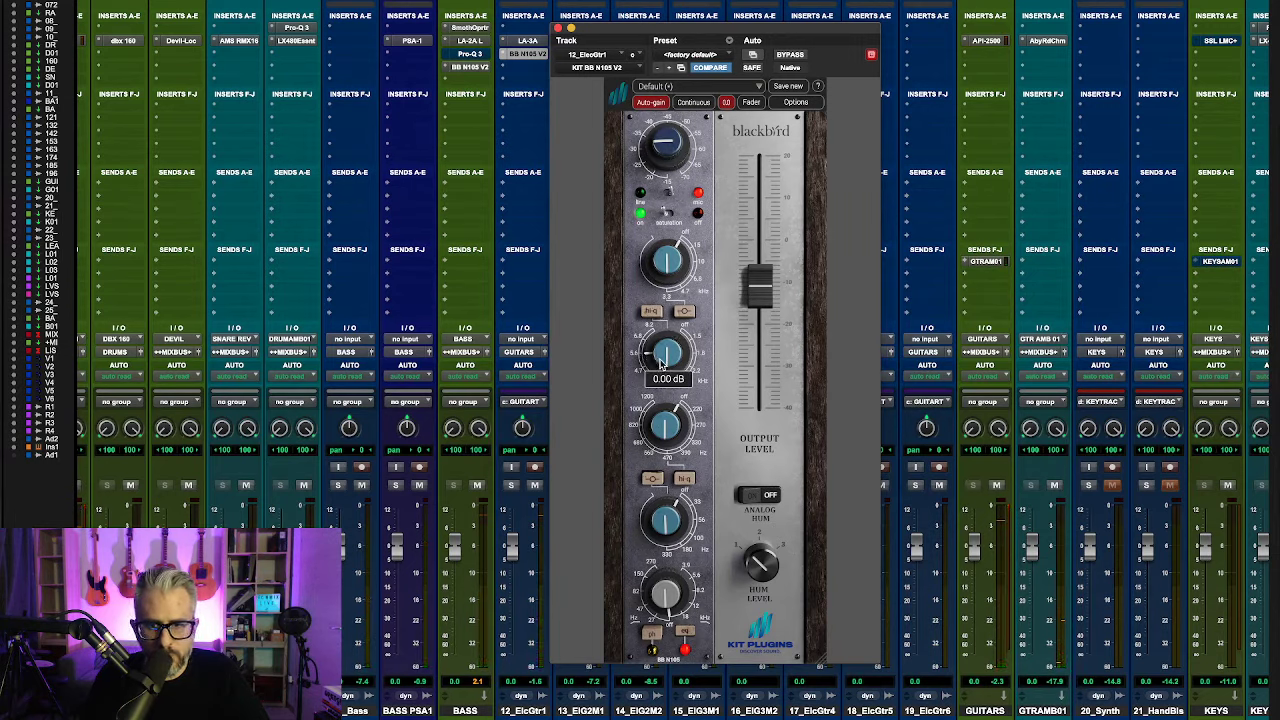
left_click_drag(666, 366, 668, 335)
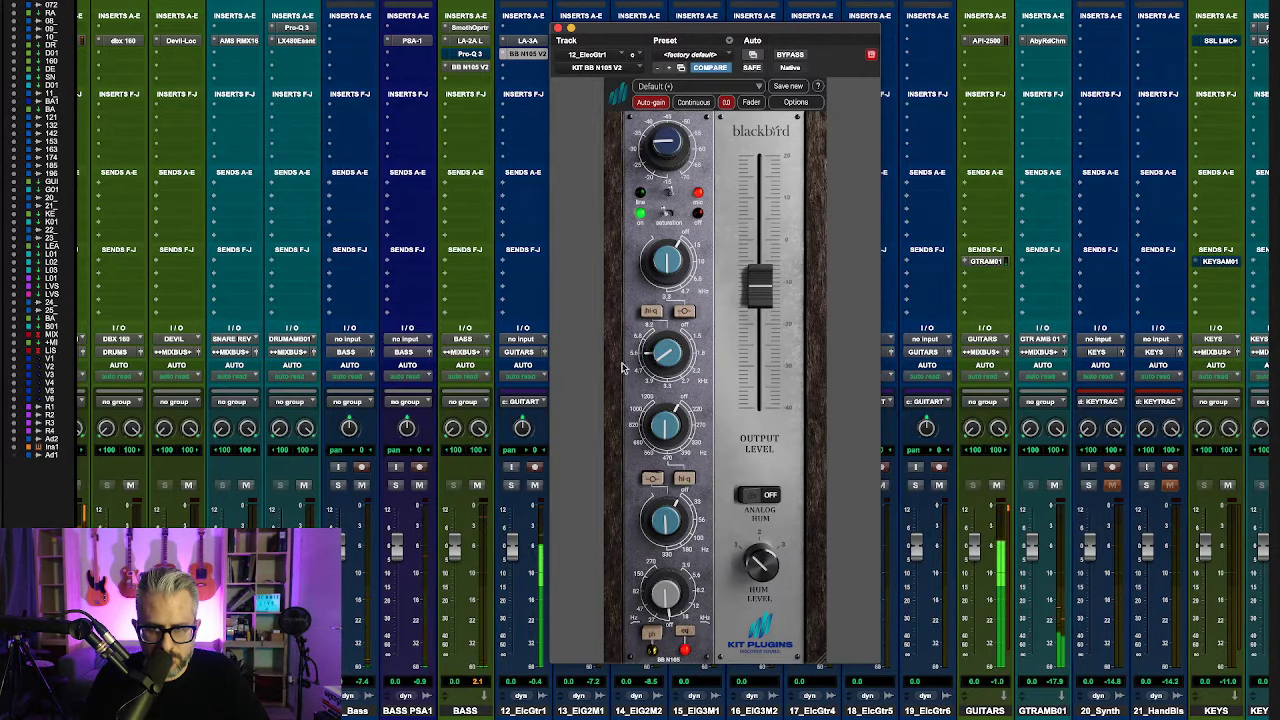
left_click(558, 28)
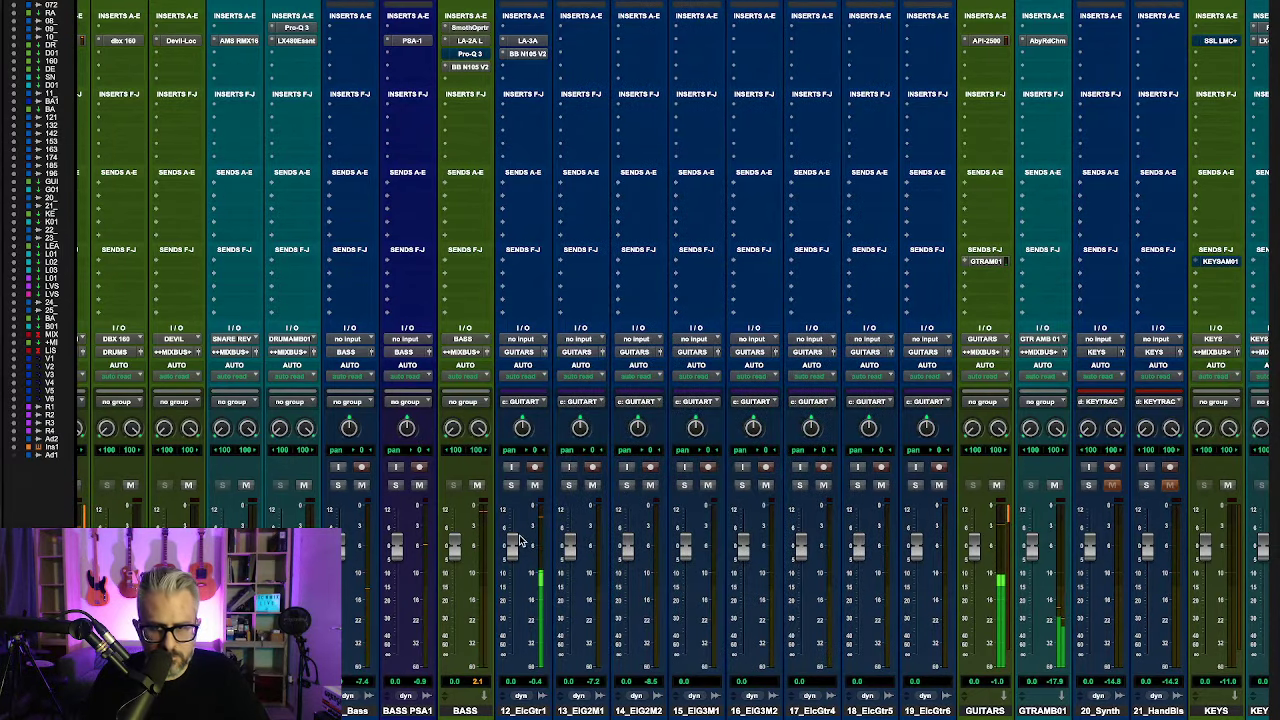
Step: Play the song and lower the 12_ElcGtr1 volume fader to -2.0 dB
key("space")
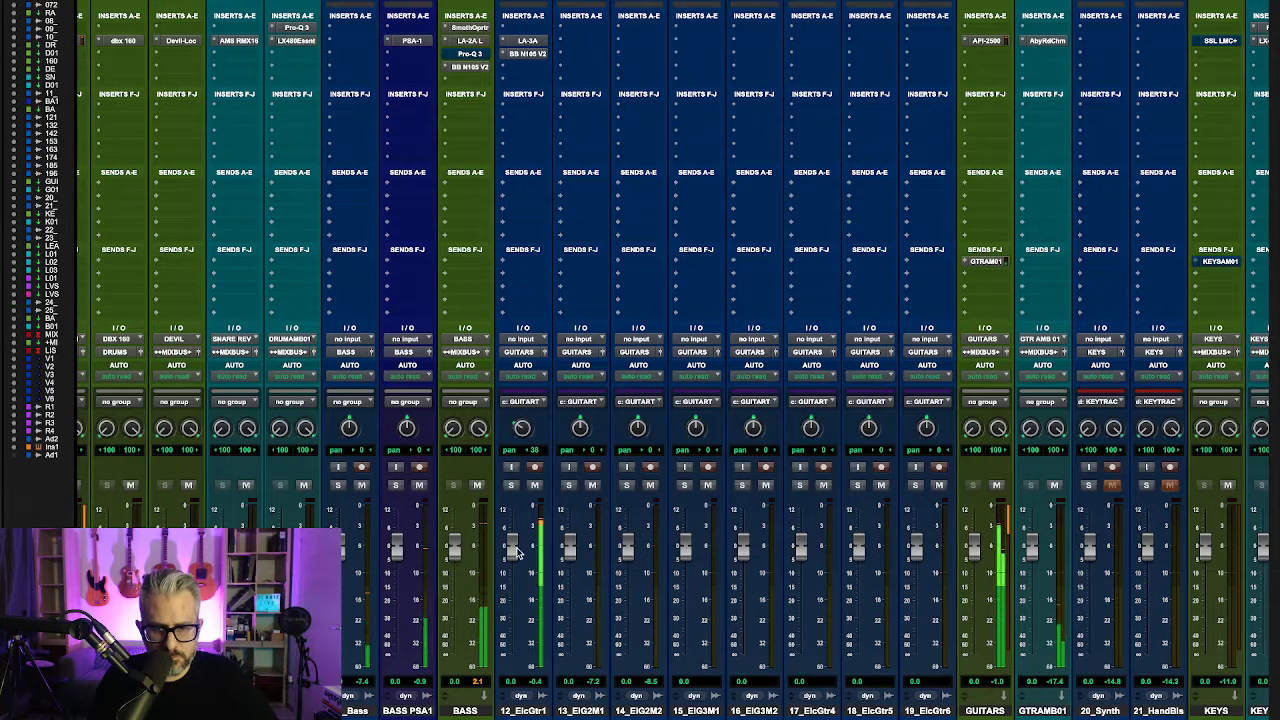
left_click_drag(517, 551, 518, 555)
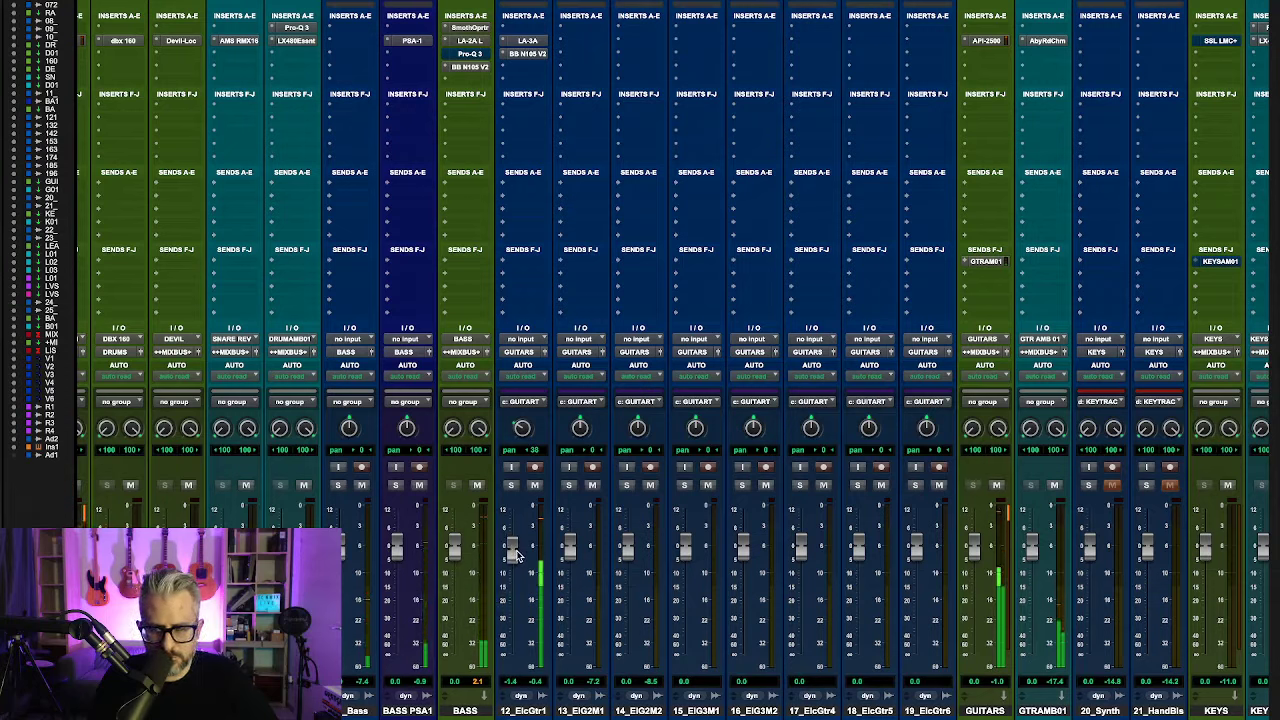
left_click_drag(517, 555, 517, 557)
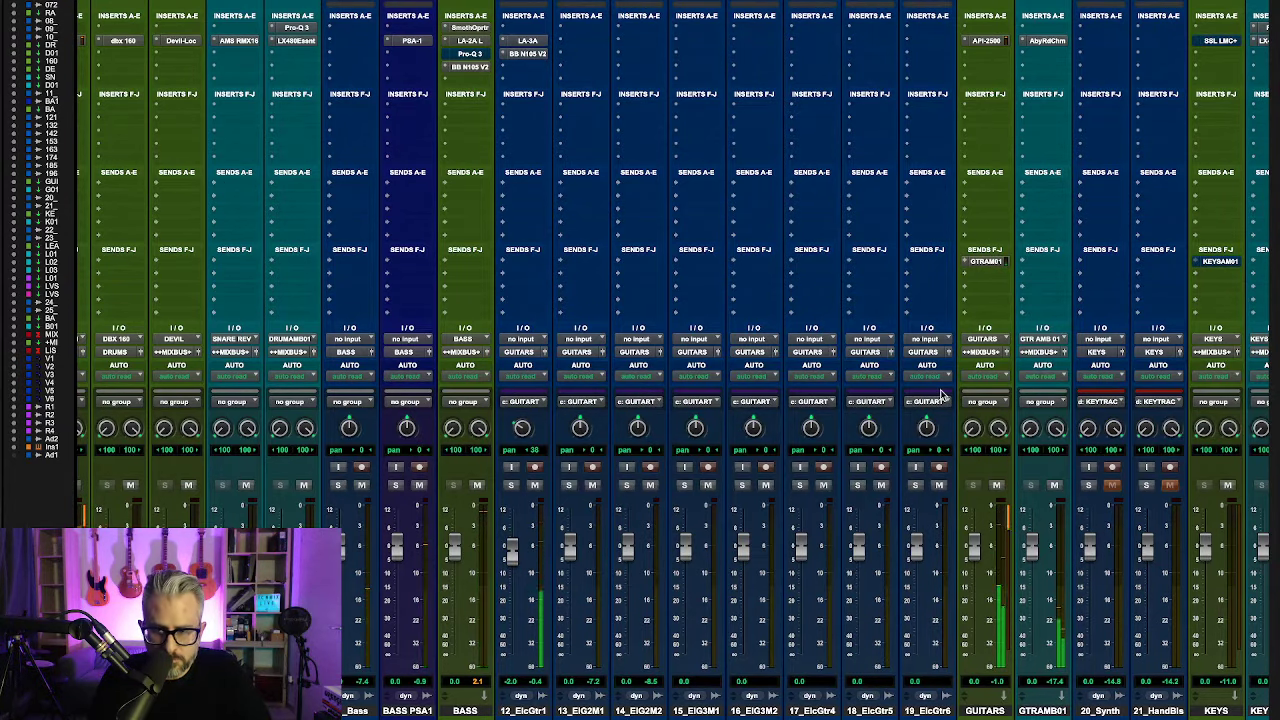
Step: Take the mix bus SSL G Bus compressor out of bypass, compare the mix with and without it, and leave it active
scroll(960, 380, "right", 1)
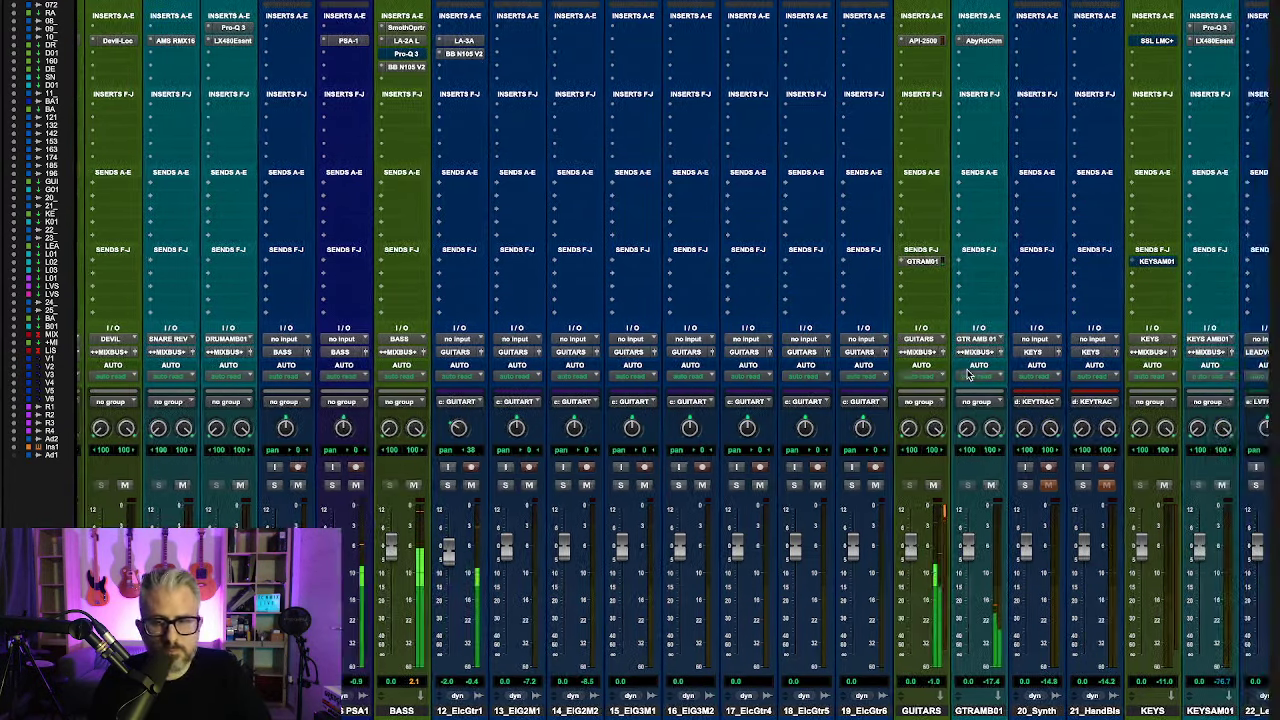
scroll(968, 374, "right", 10)
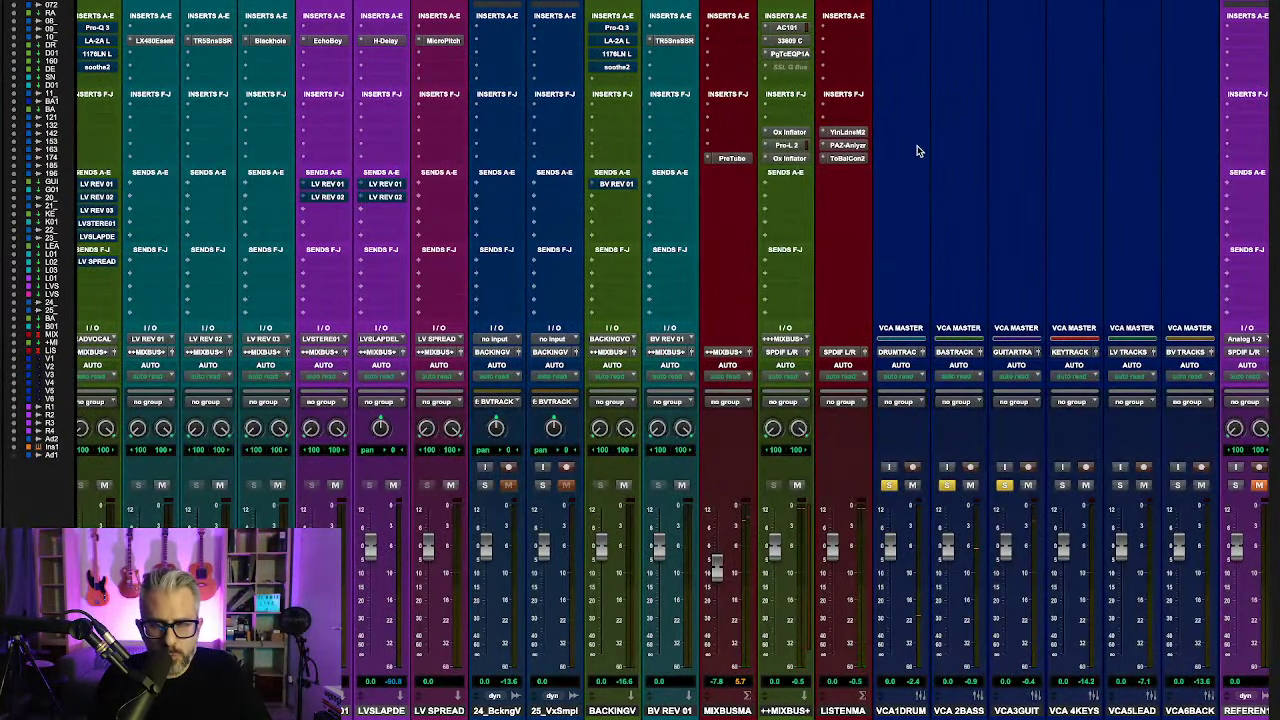
left_click(790, 67)
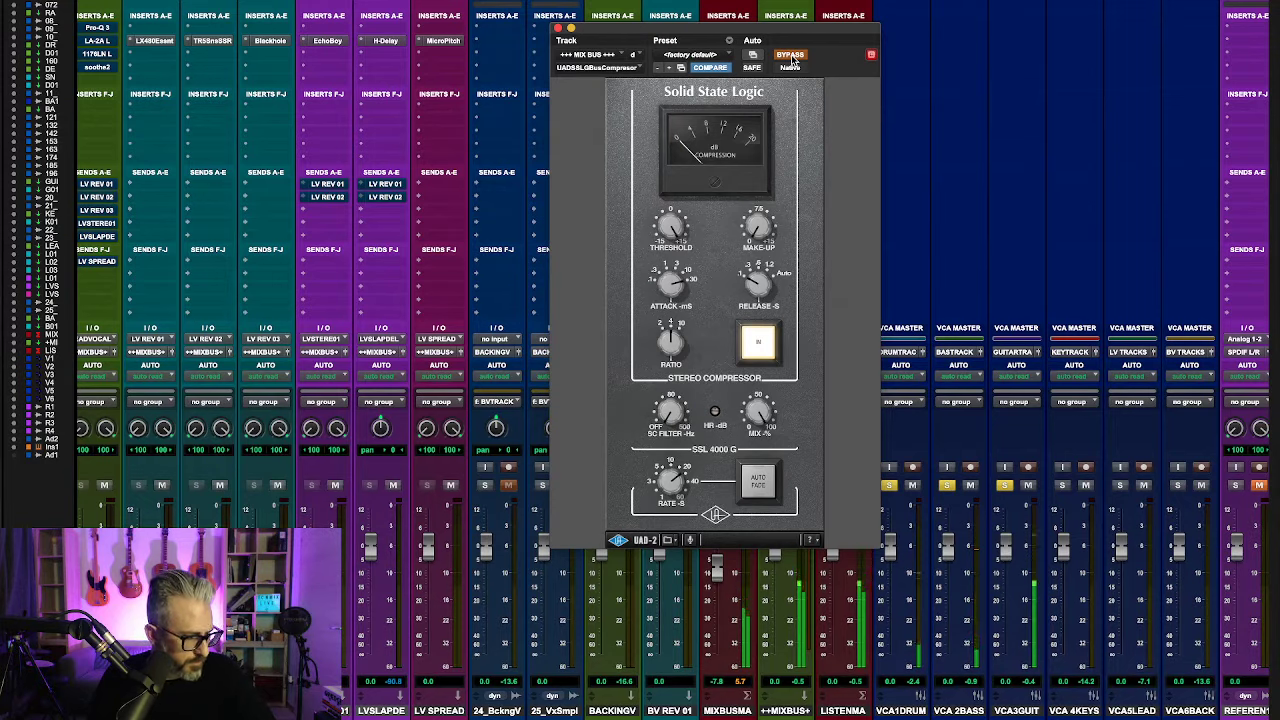
left_click(792, 56)
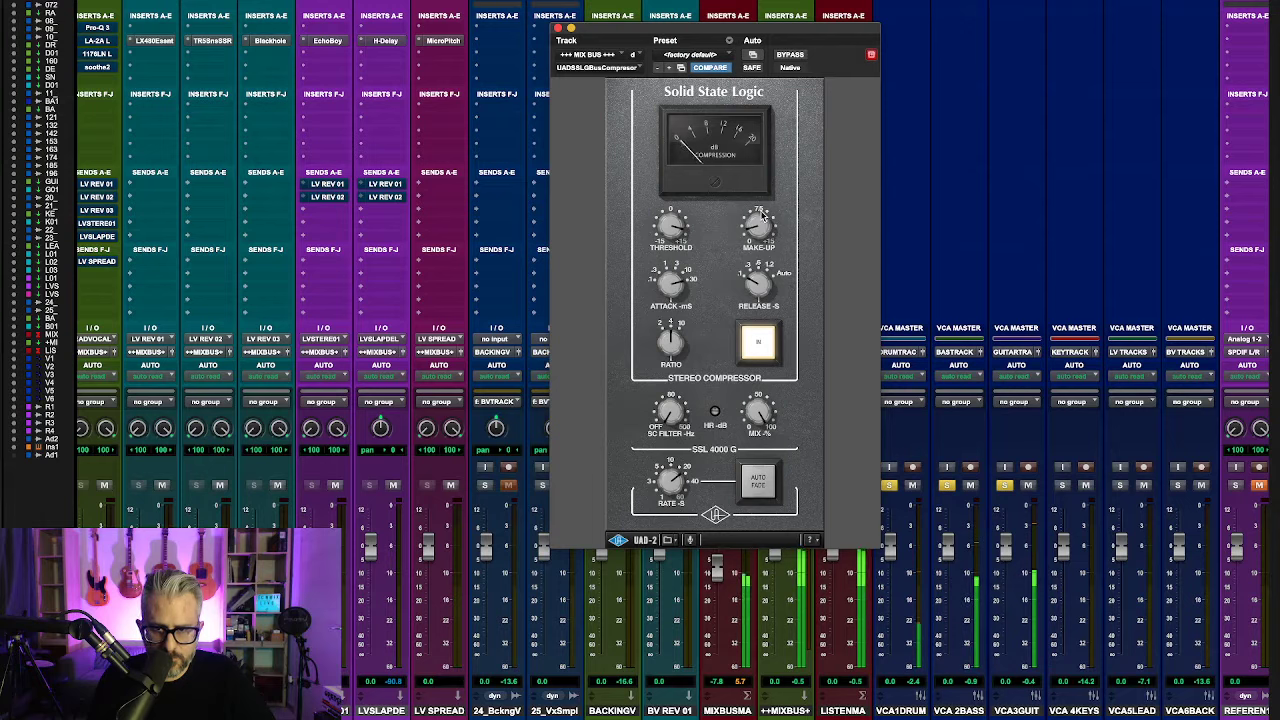
left_click(790, 56)
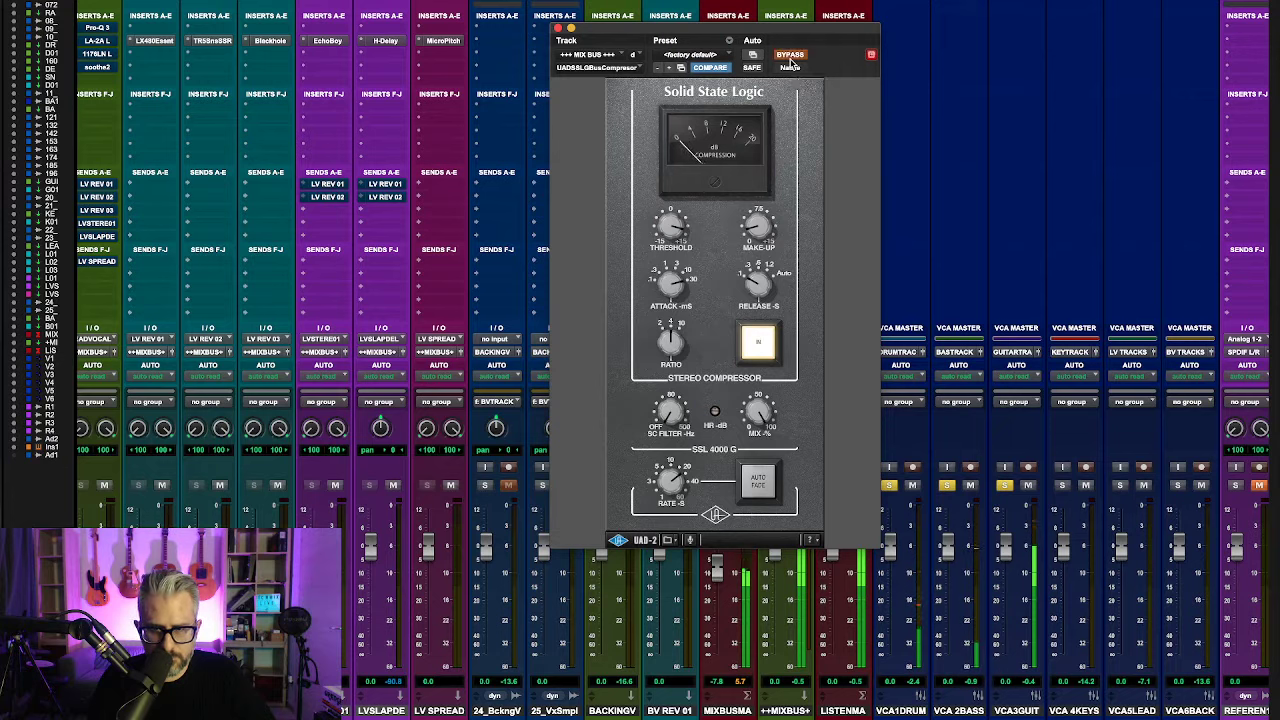
left_click(790, 58)
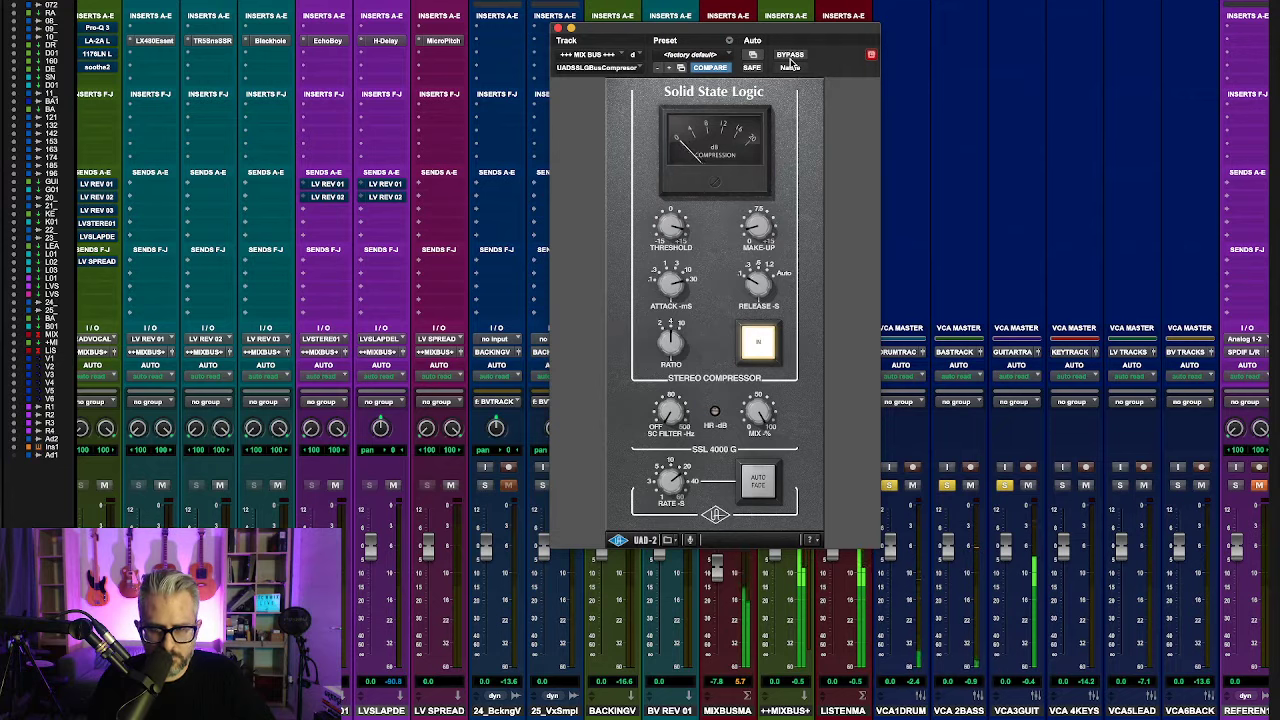
left_click(560, 28)
Step: Reopen the mix bus SSL G Bus compressor, compare bypassed and active sound again, and close it with the processing active
scroll(467, 558, "left", 10)
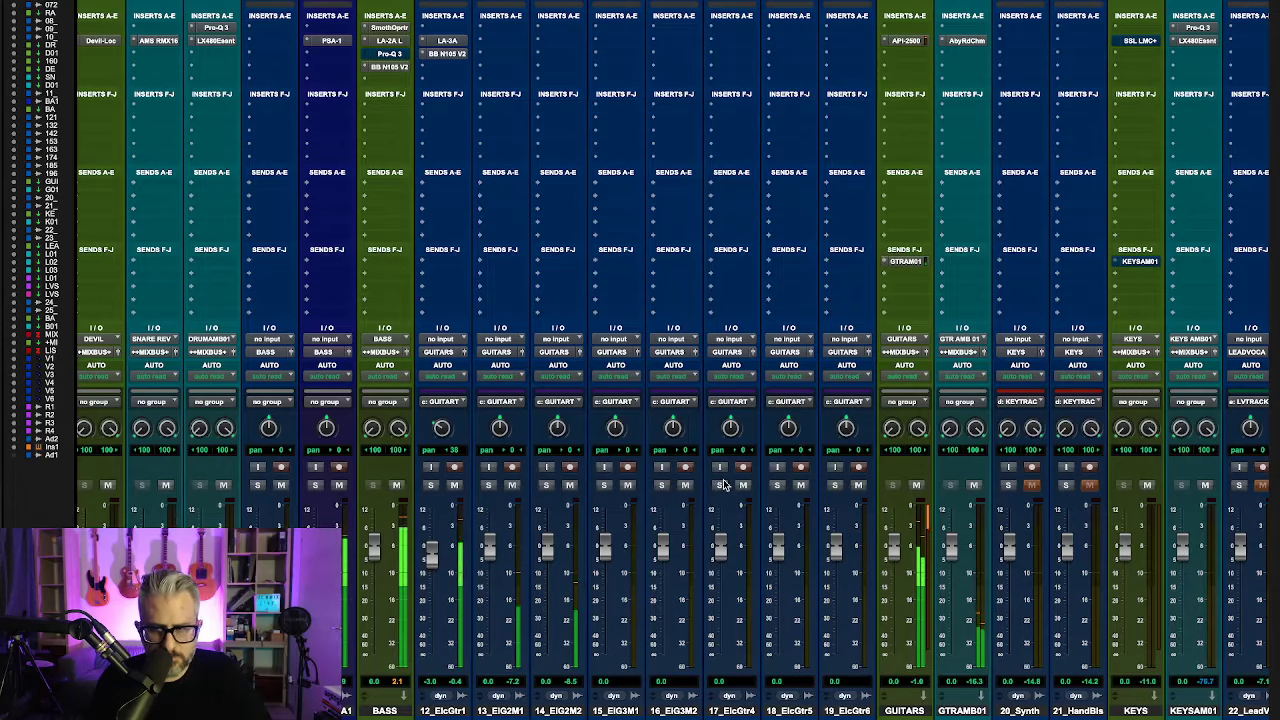
scroll(752, 196, "right", 6)
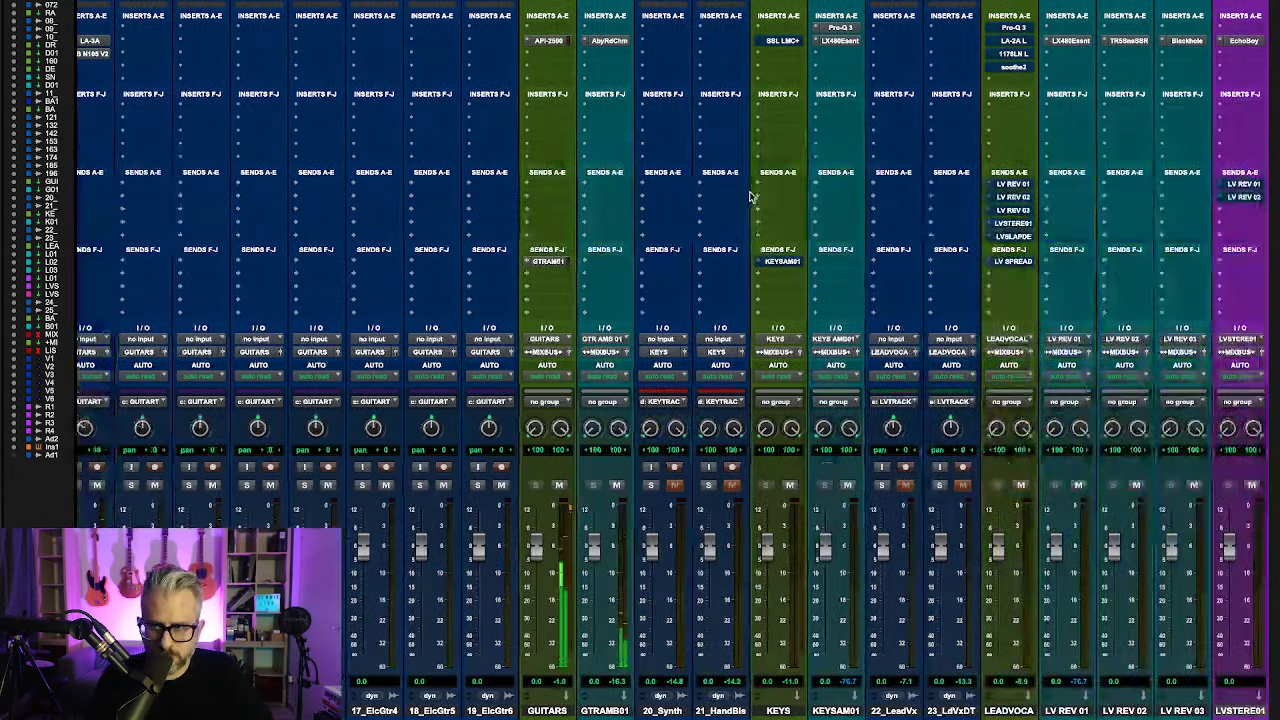
scroll(752, 196, "right", 15)
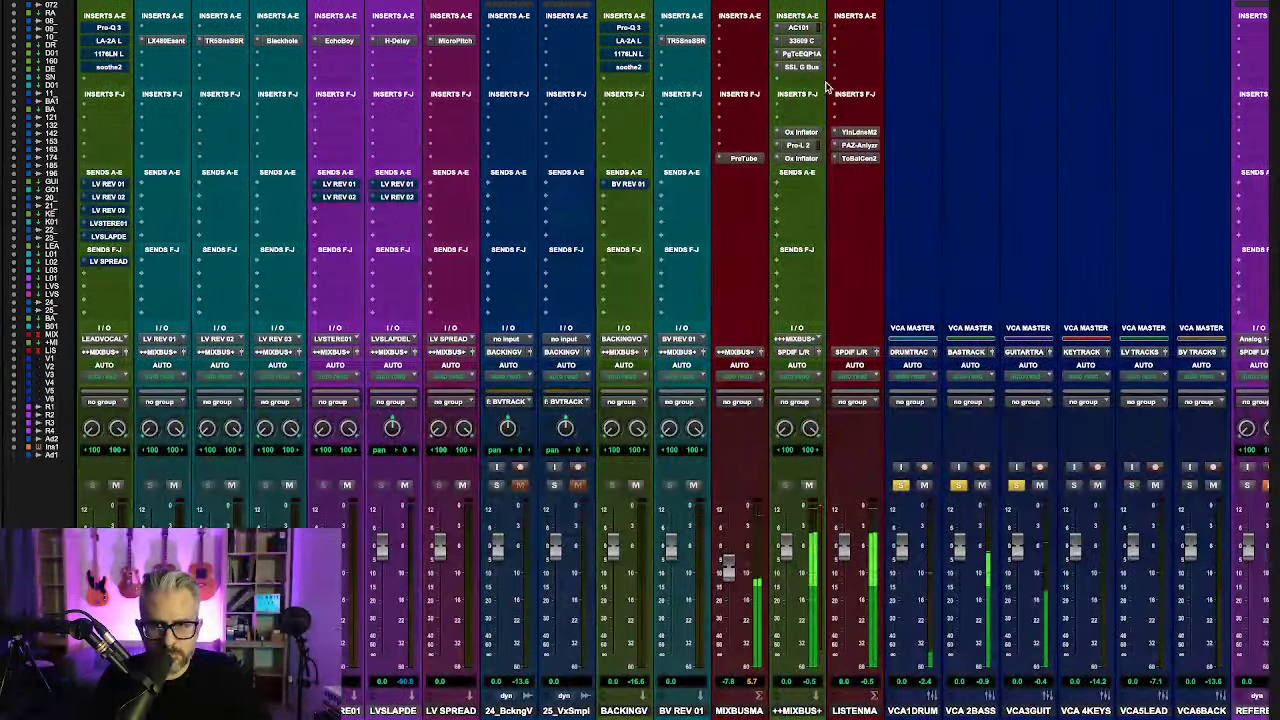
left_click(805, 67)
left_click(787, 55)
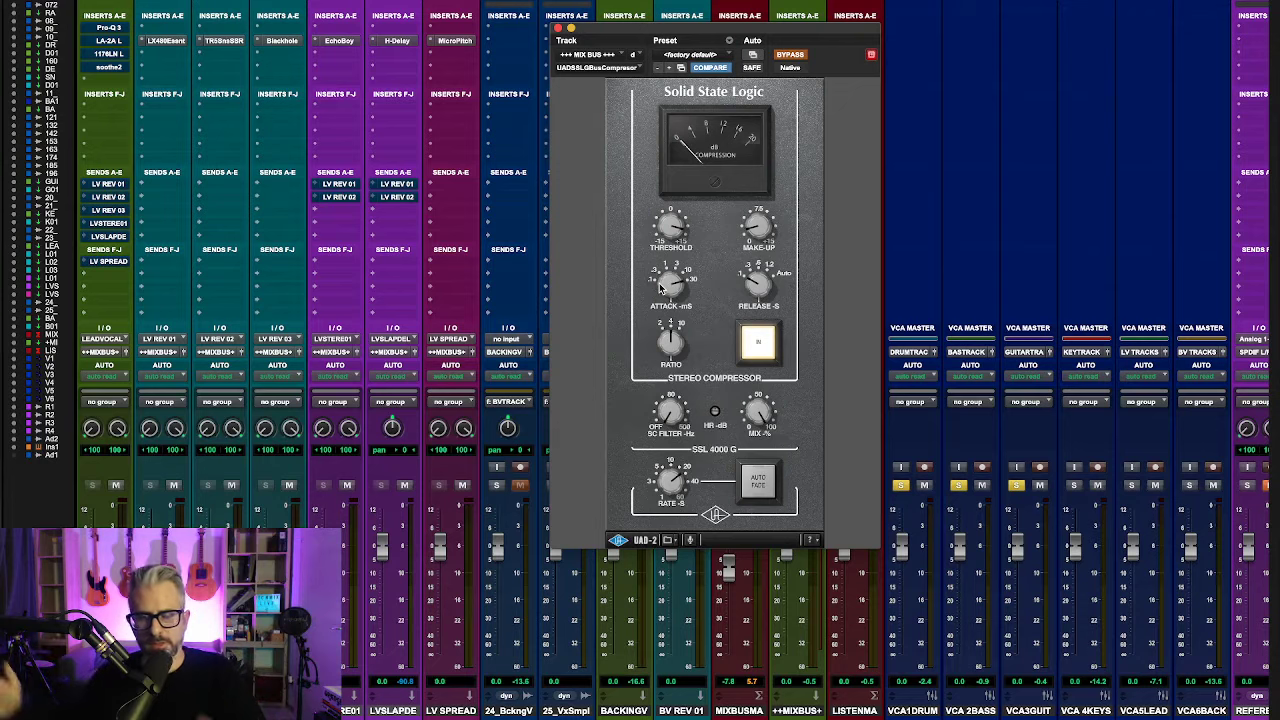
left_click(786, 55)
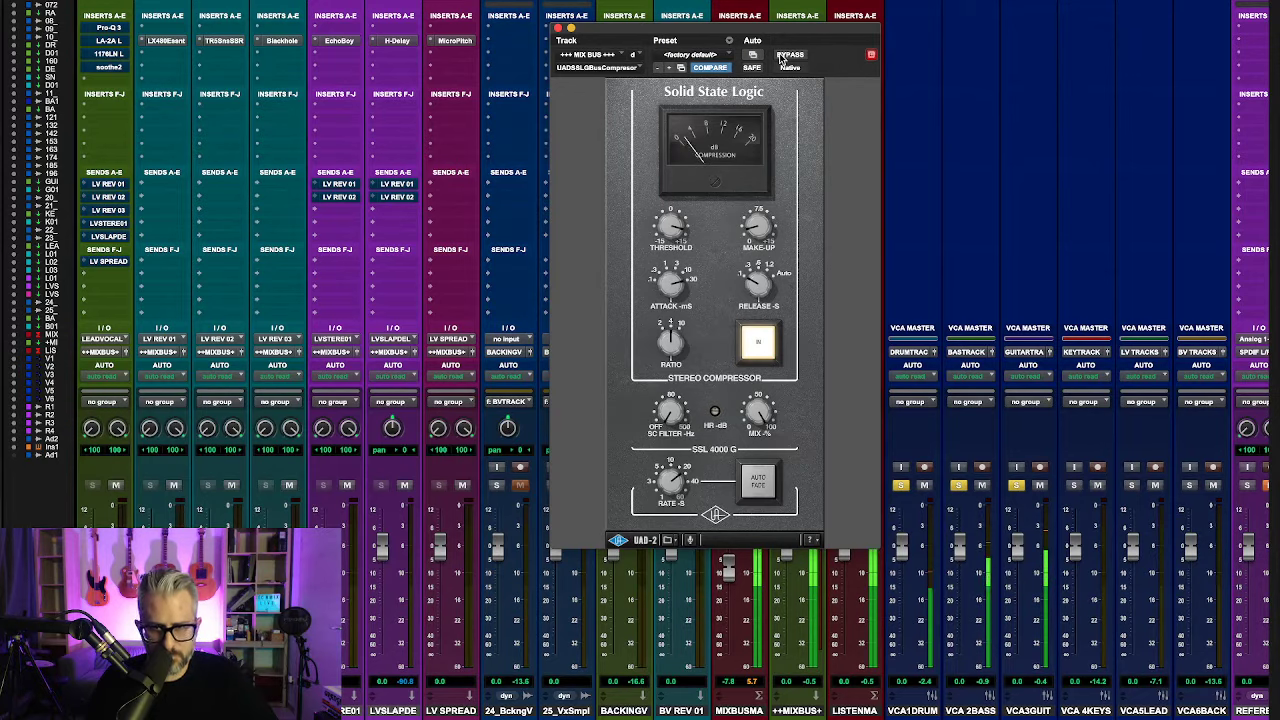
left_click(781, 59)
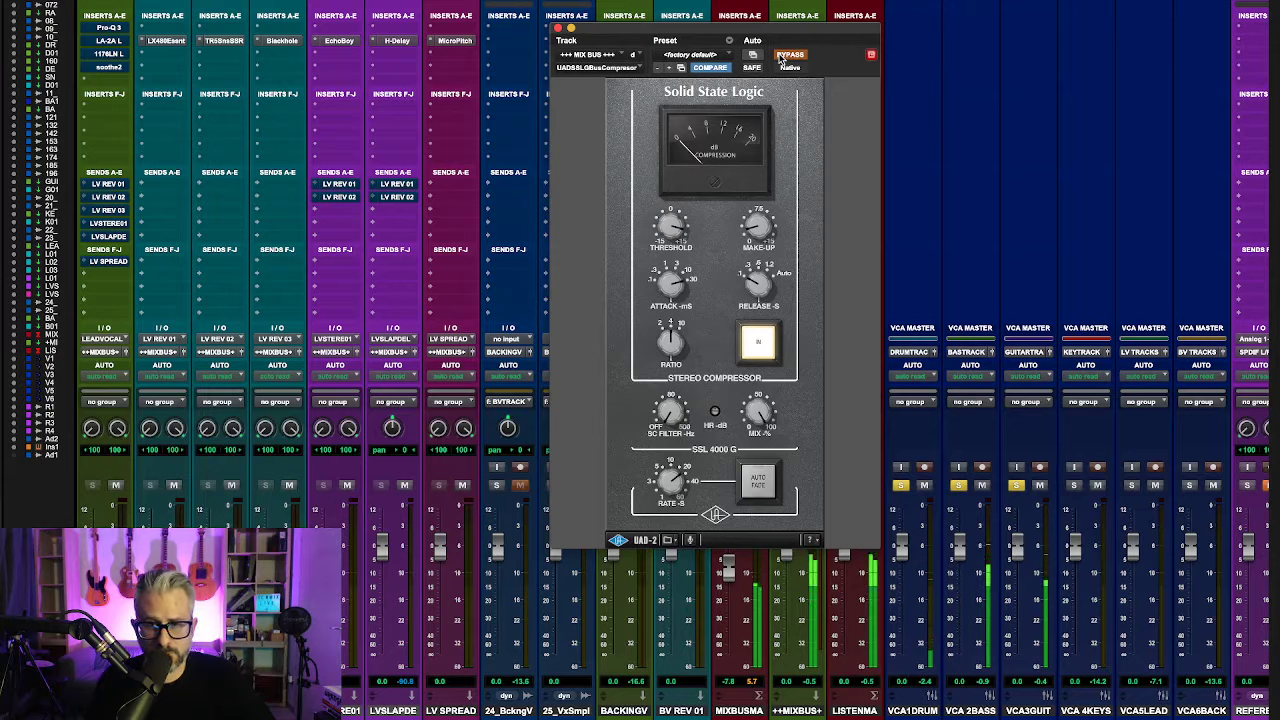
left_click(781, 59)
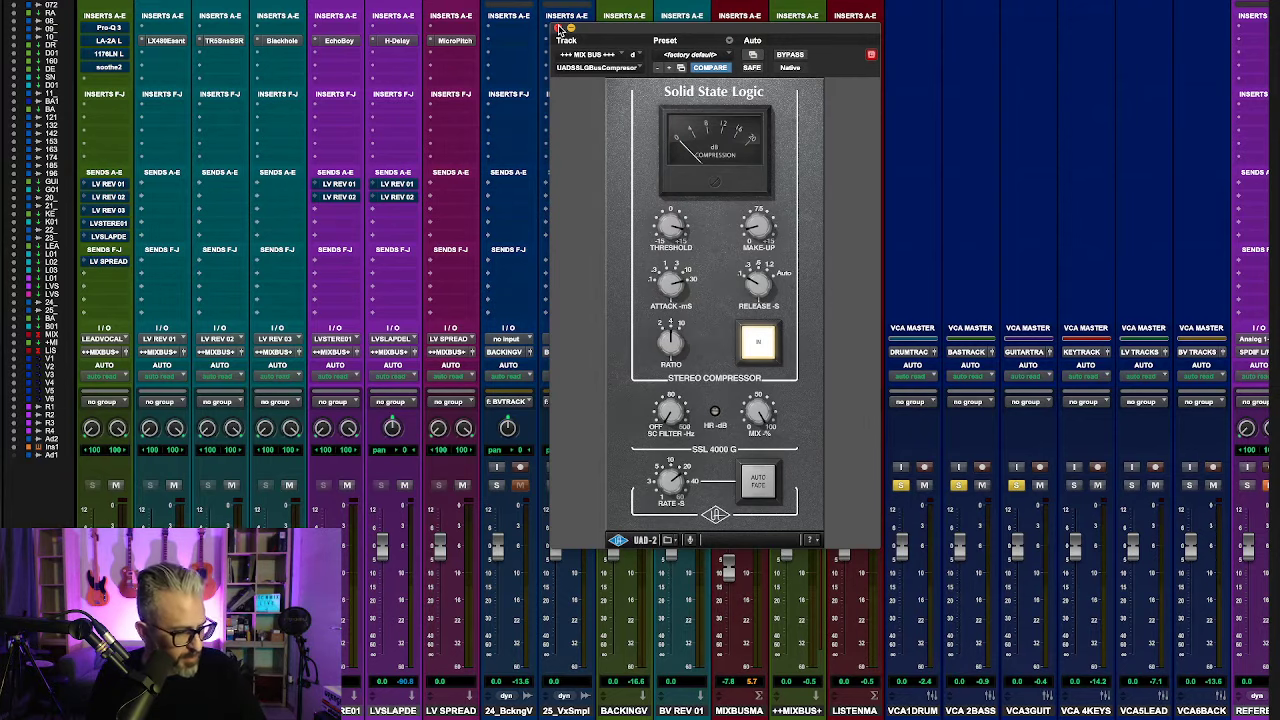
left_click(560, 29)
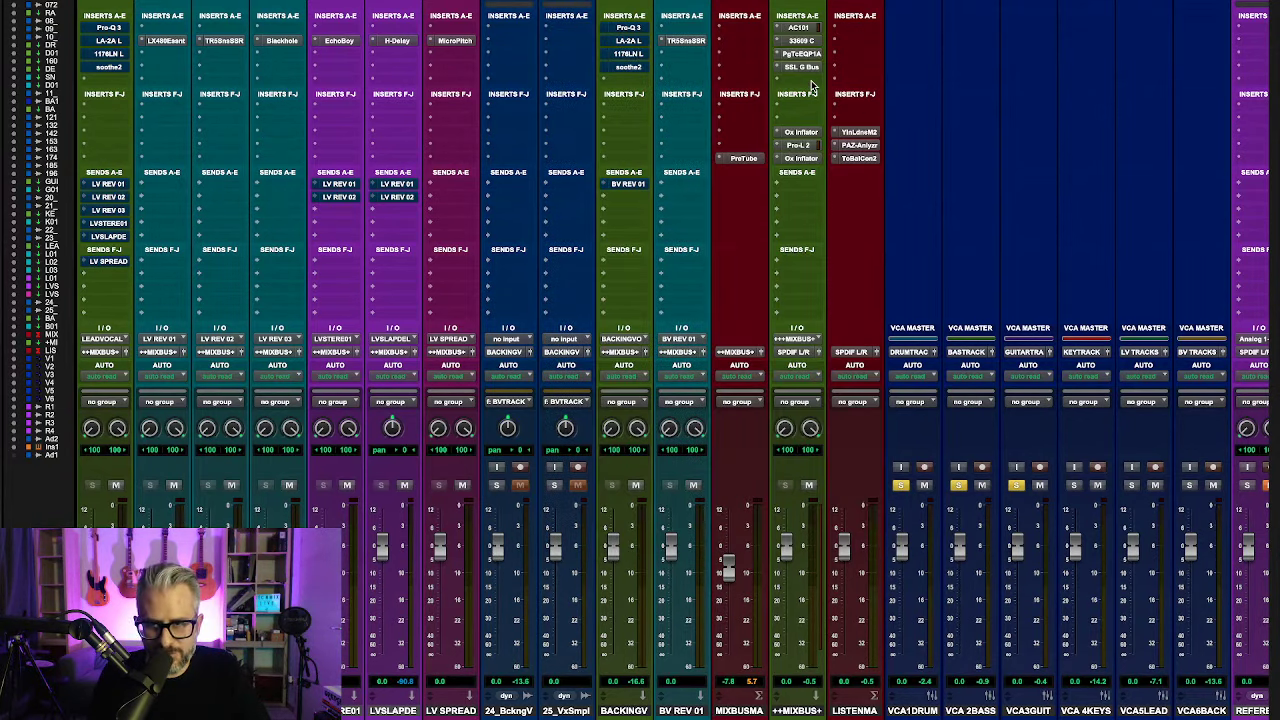
Step: Insert the stereo DrMS spatial processor after the SSL G Bus on the mix bus and move its window clear for editing
left_click(811, 81)
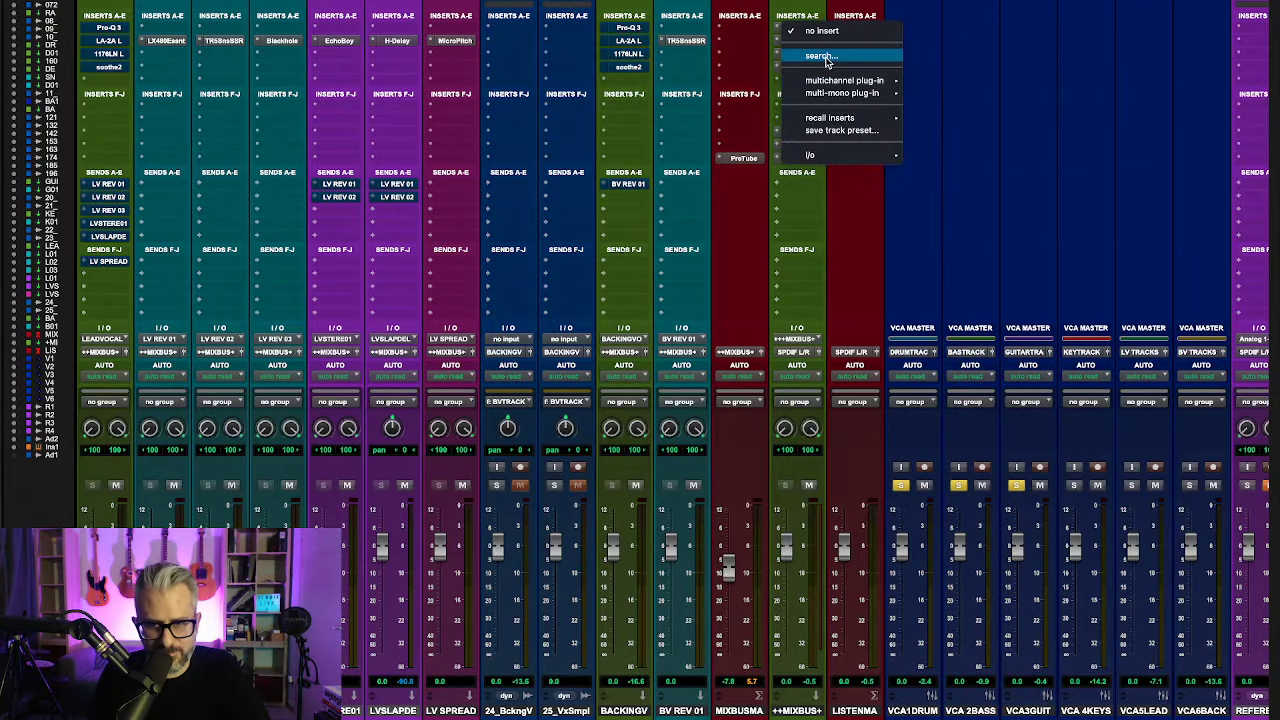
left_click(826, 57)
type("drms")
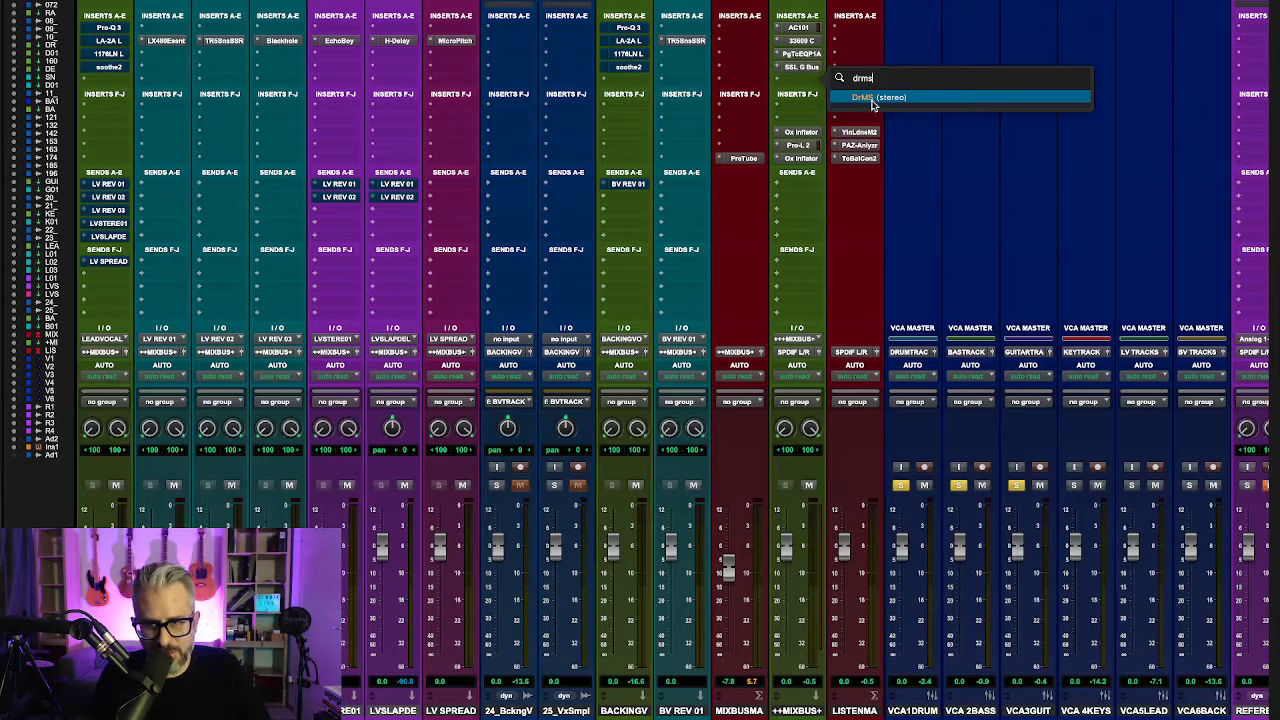
left_click(872, 99)
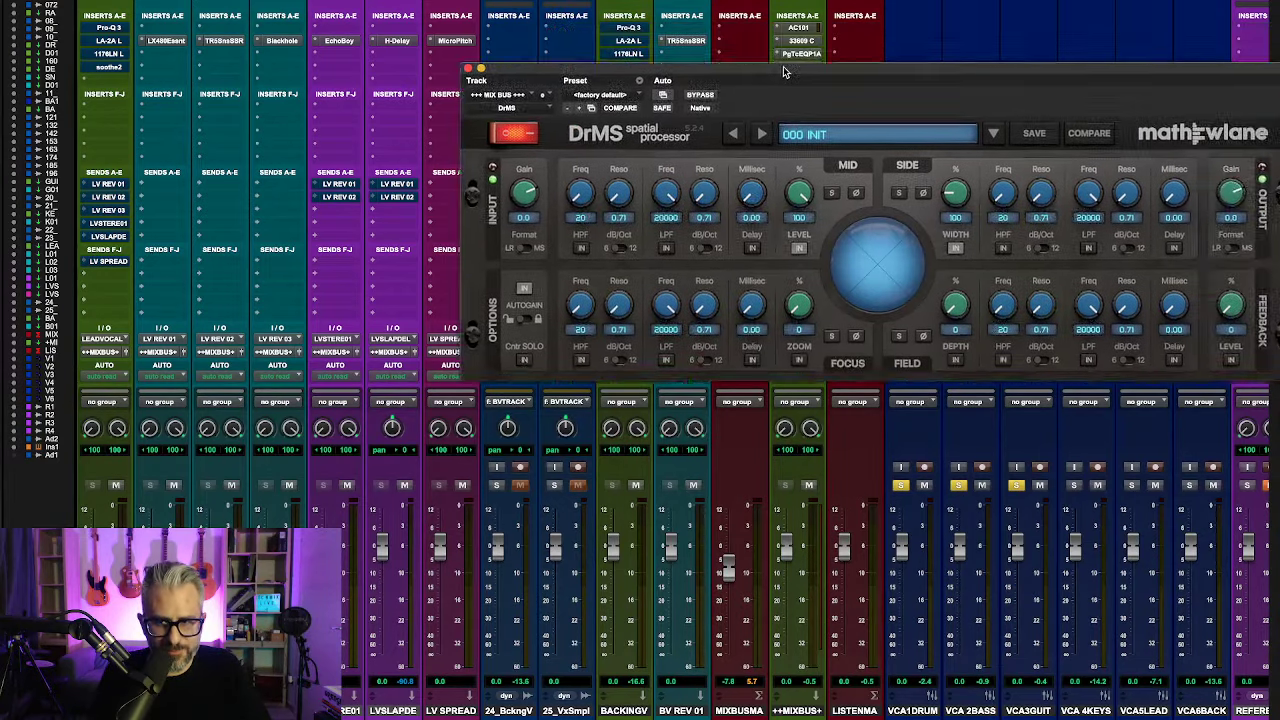
left_click_drag(784, 72, 607, 62)
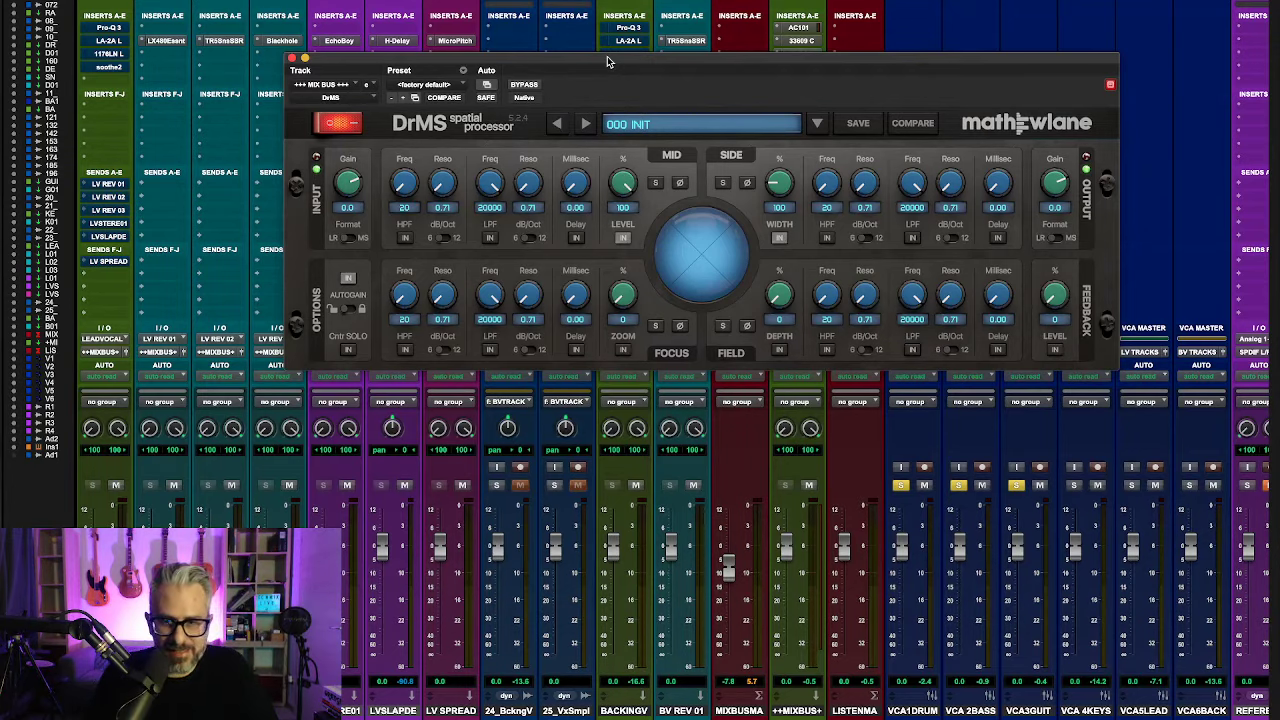
left_click_drag(666, 65, 662, 47)
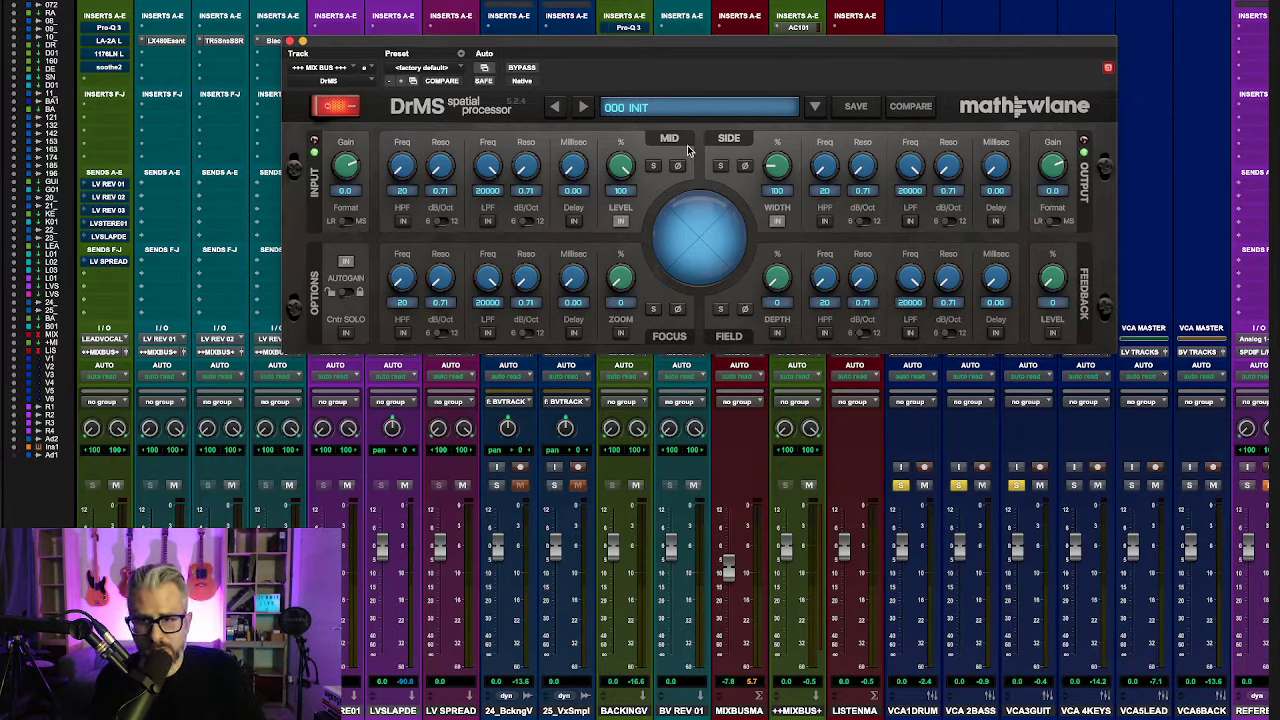
Step: In DrMS, set the side width to 125%, the field depth to 27% and the focus zoom to 9%
left_click_drag(781, 168, 780, 176)
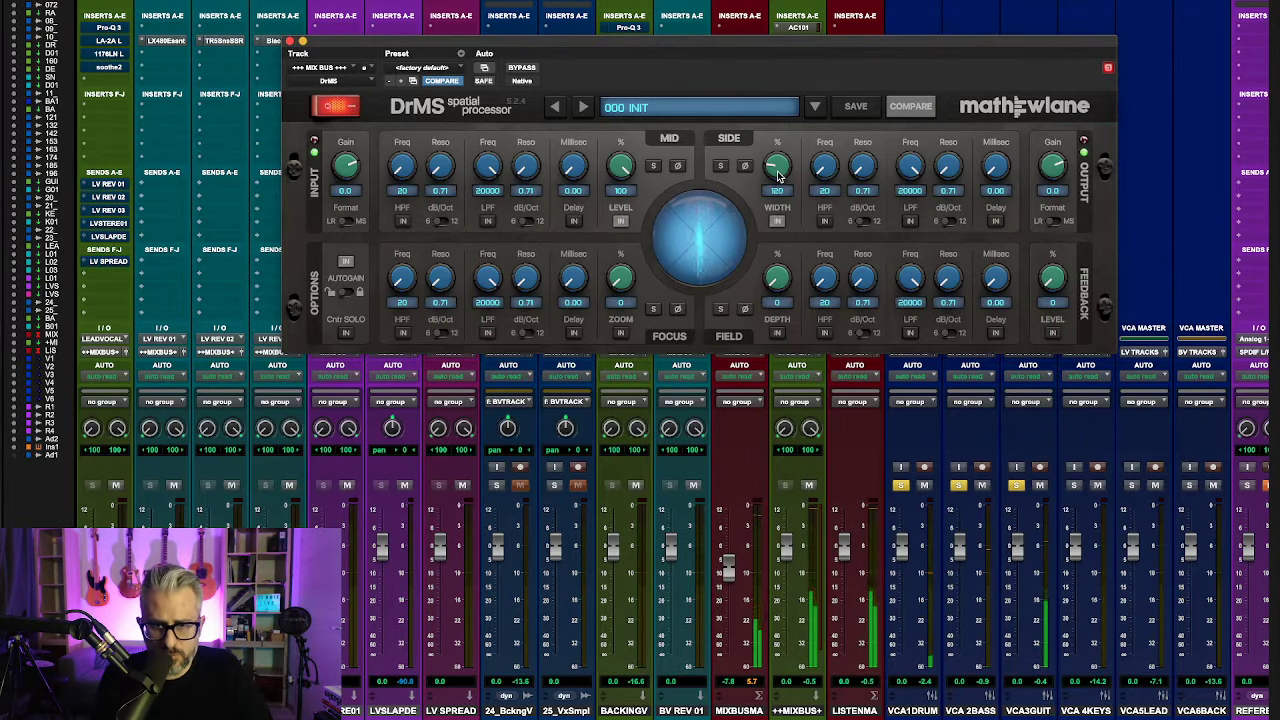
left_click_drag(780, 286, 781, 288)
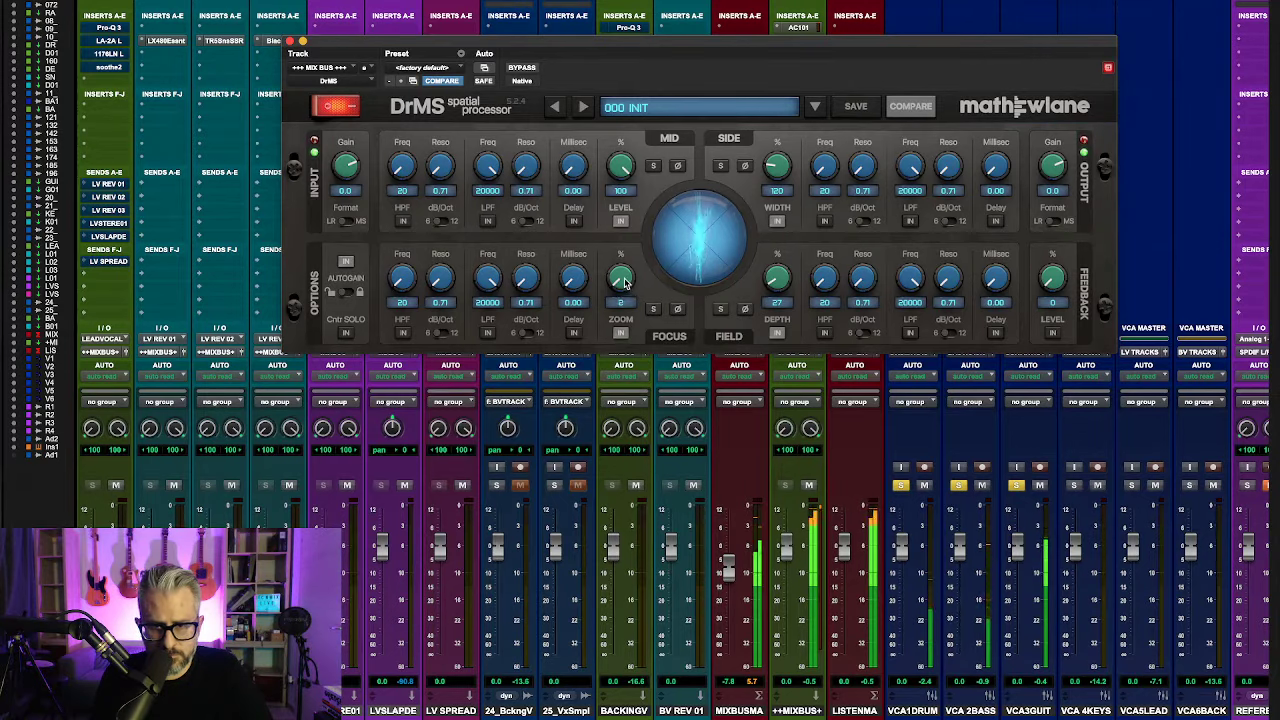
left_click_drag(624, 286, 624, 279)
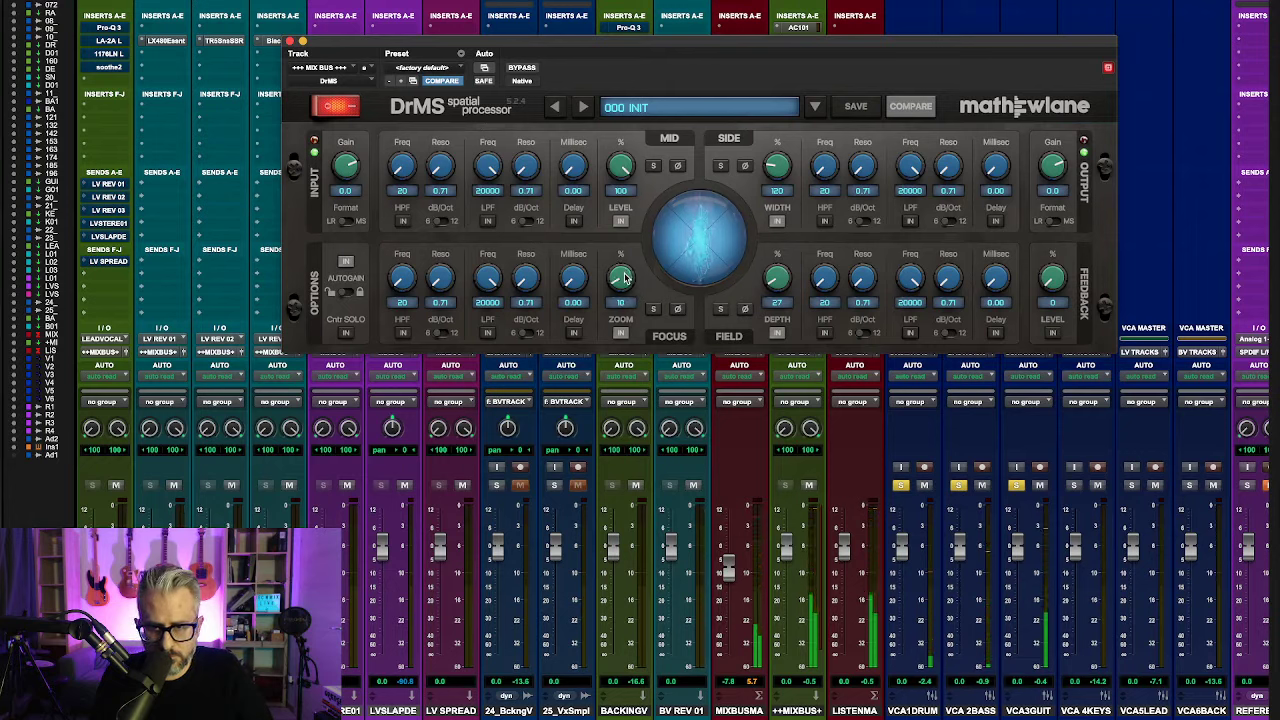
left_click_drag(783, 173, 782, 172)
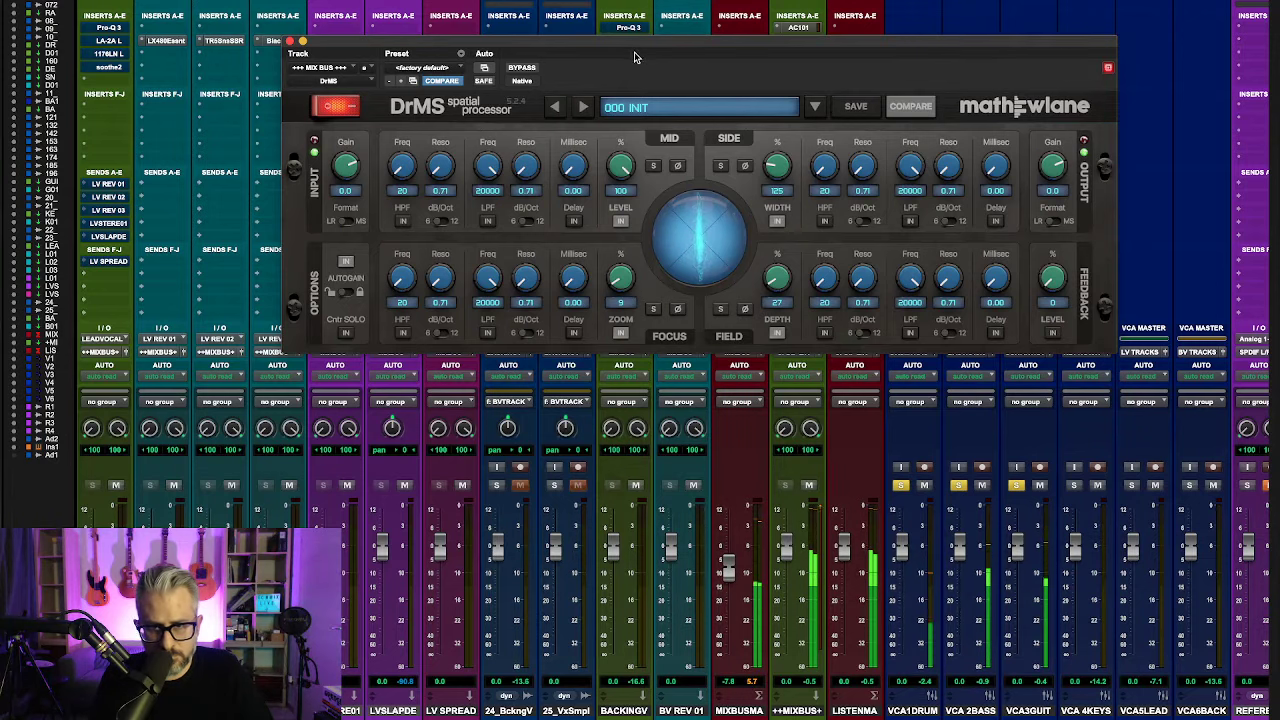
Step: Compare the mix with DrMS bypassed and active during playback, leaving the plug-in active
left_click(533, 70)
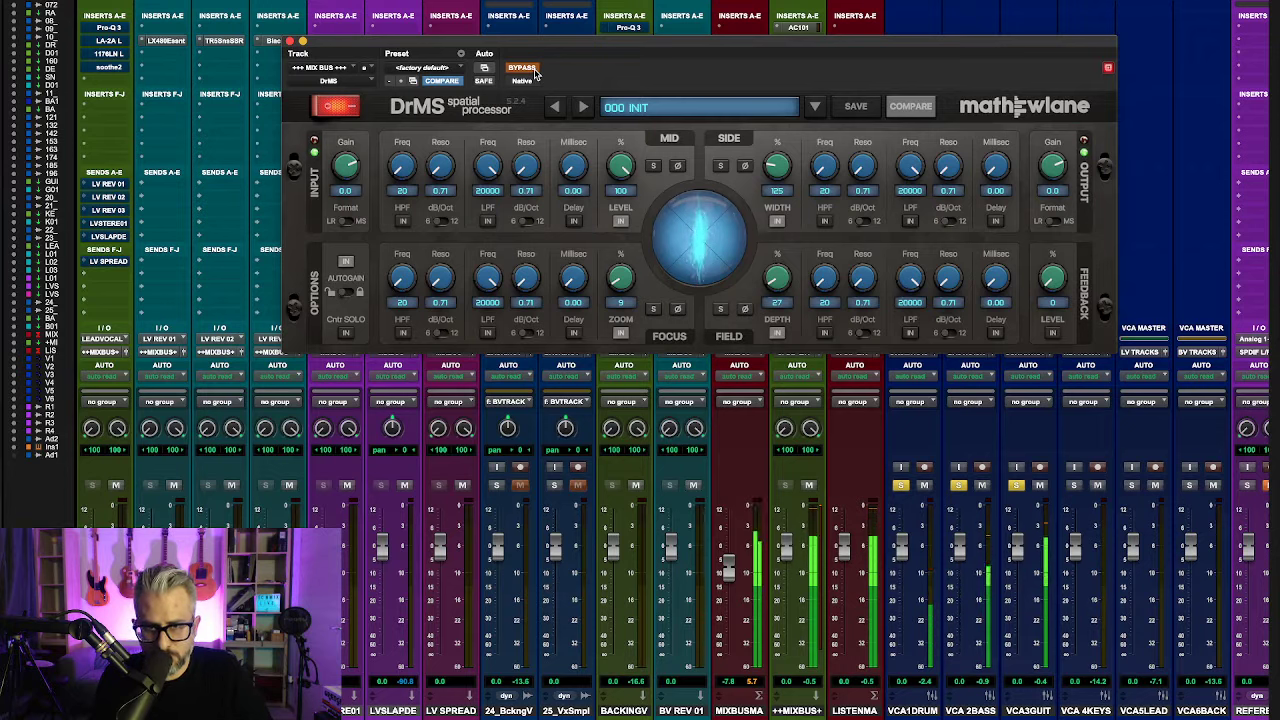
left_click(533, 70)
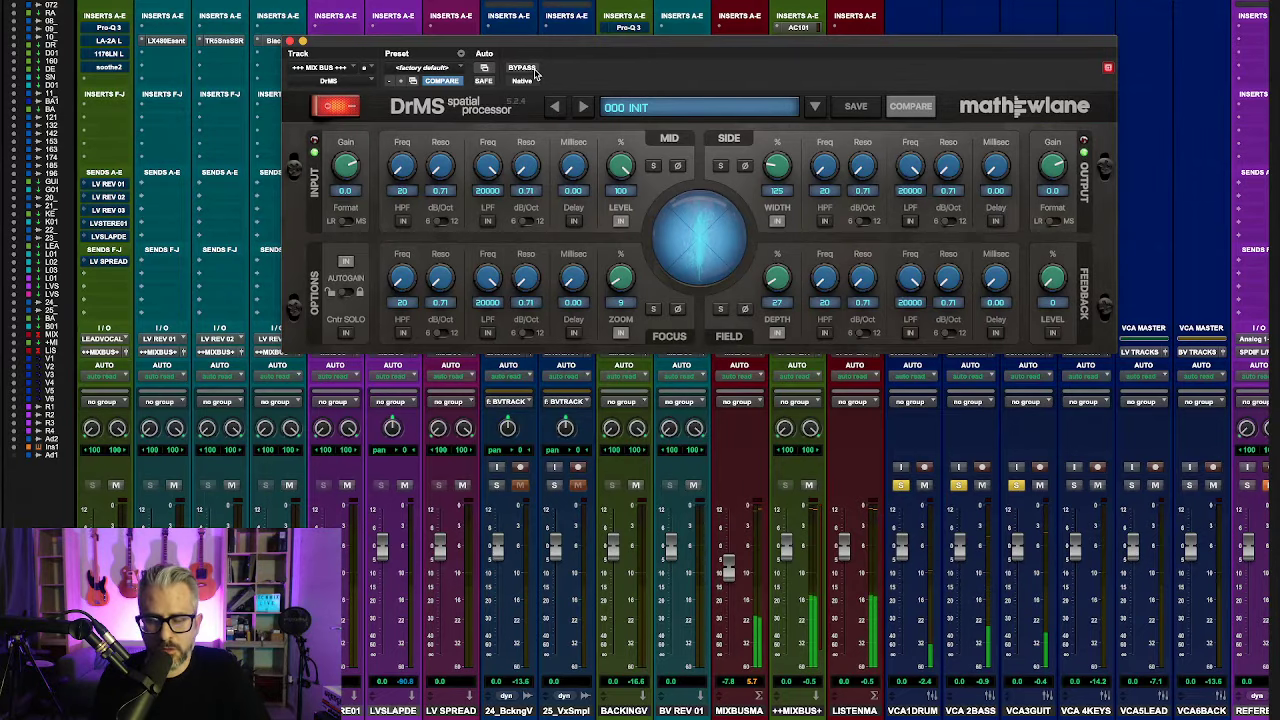
left_click(533, 70)
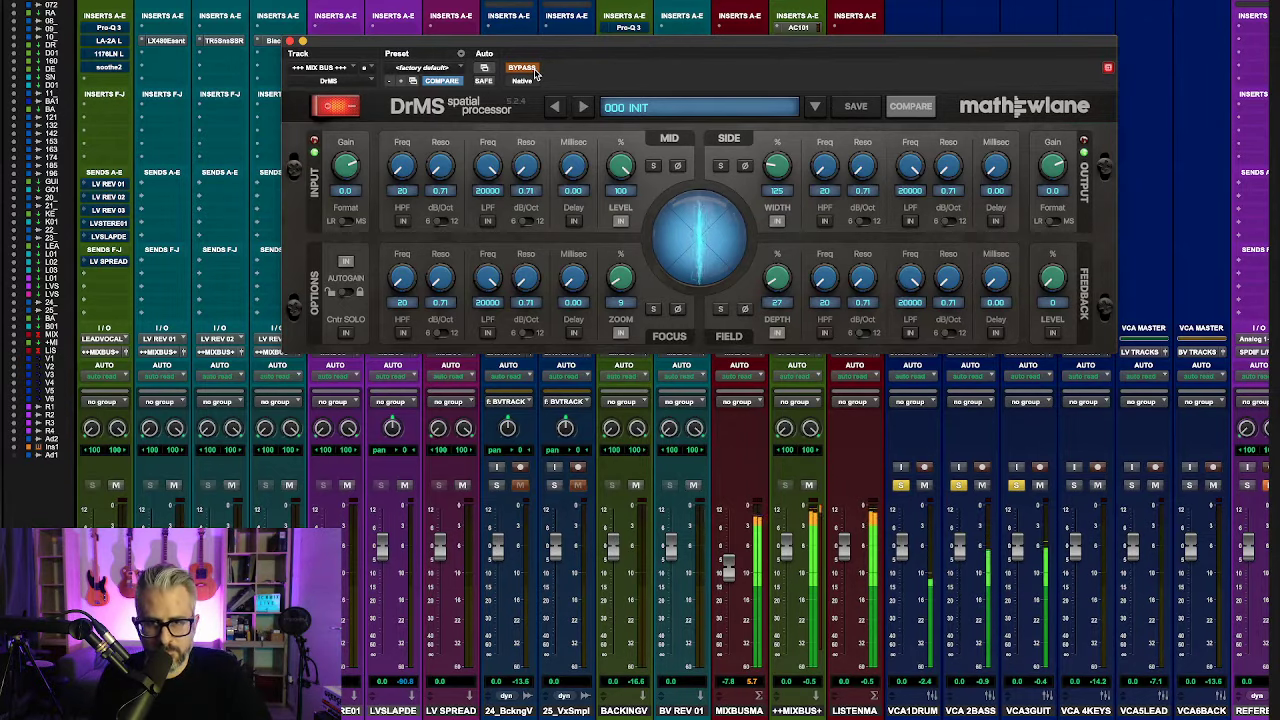
left_click(533, 70)
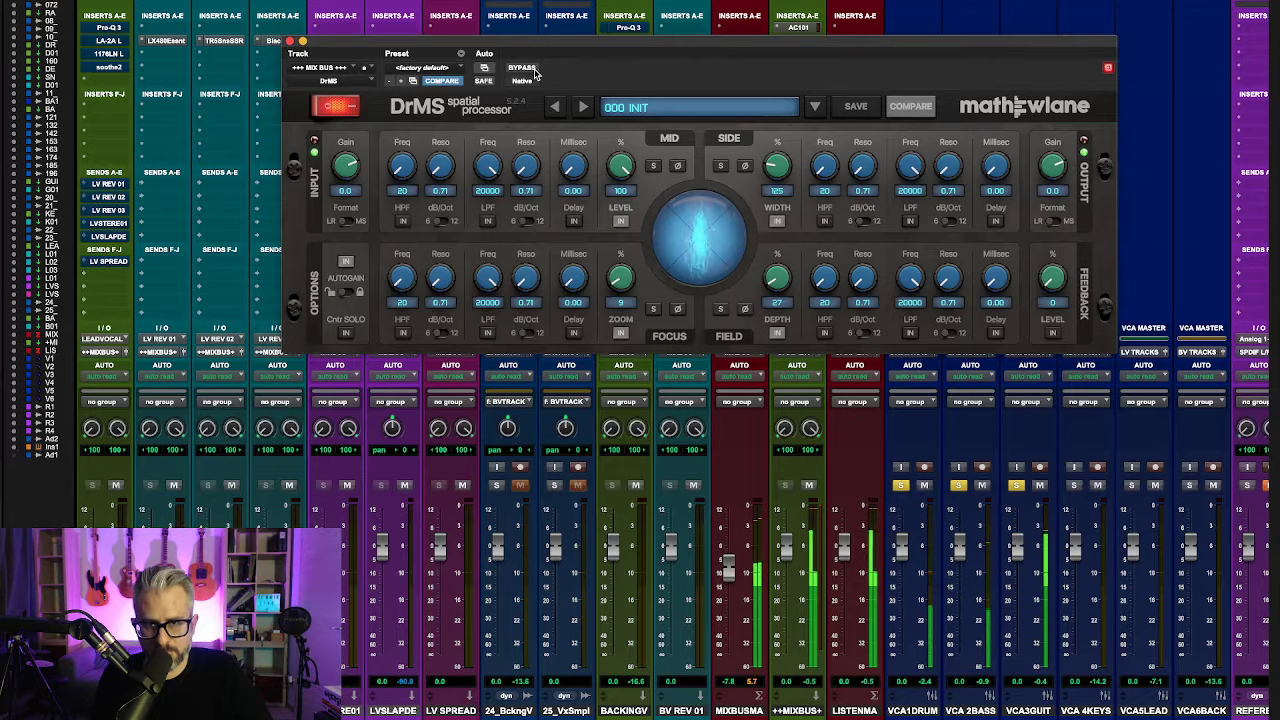
Step: Fine-tune the DrMS side width on the mix bus to 122%, comparing bypassed and active sound between adjustments
left_click(534, 70)
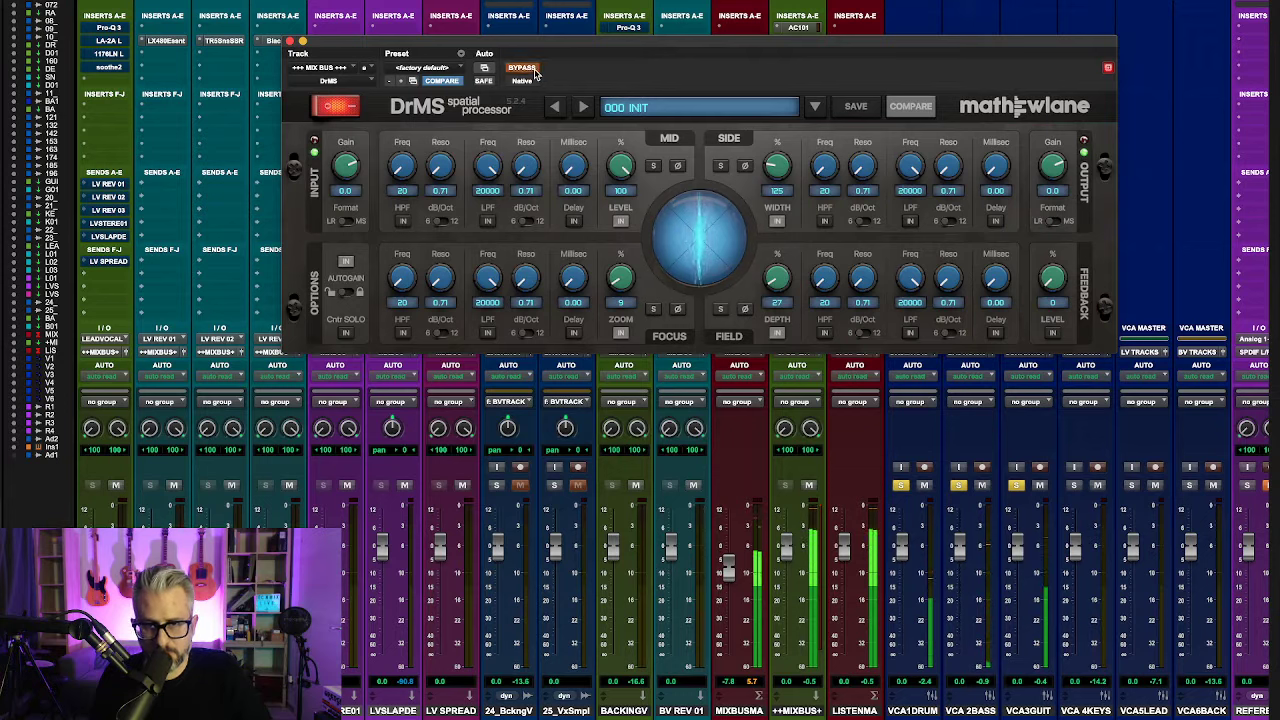
left_click(534, 70)
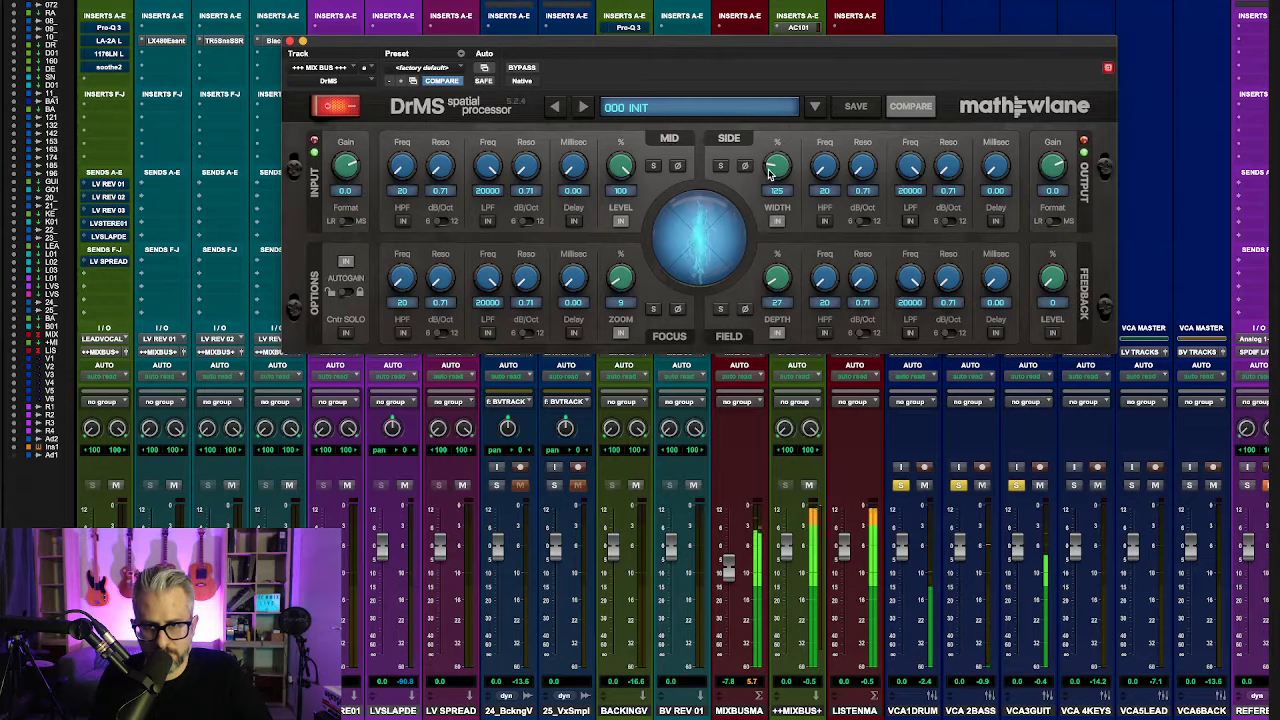
left_click_drag(775, 166, 770, 175)
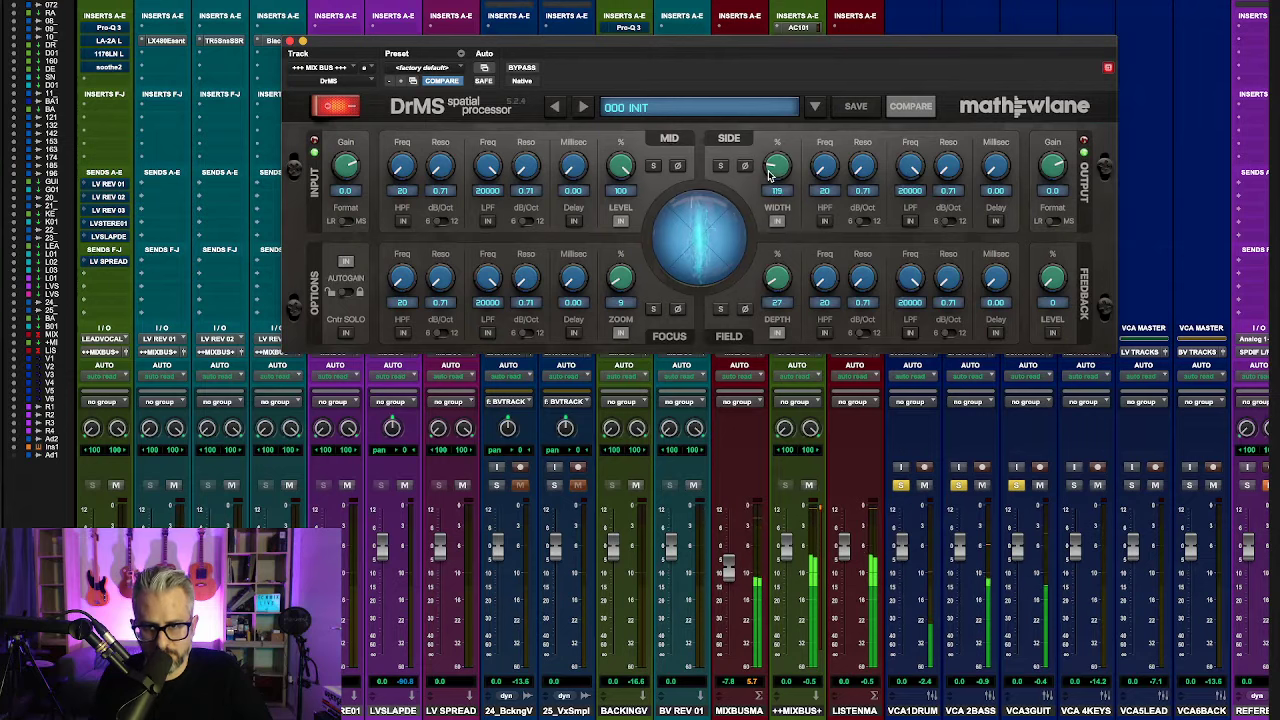
left_click(522, 68)
left_click(522, 68)
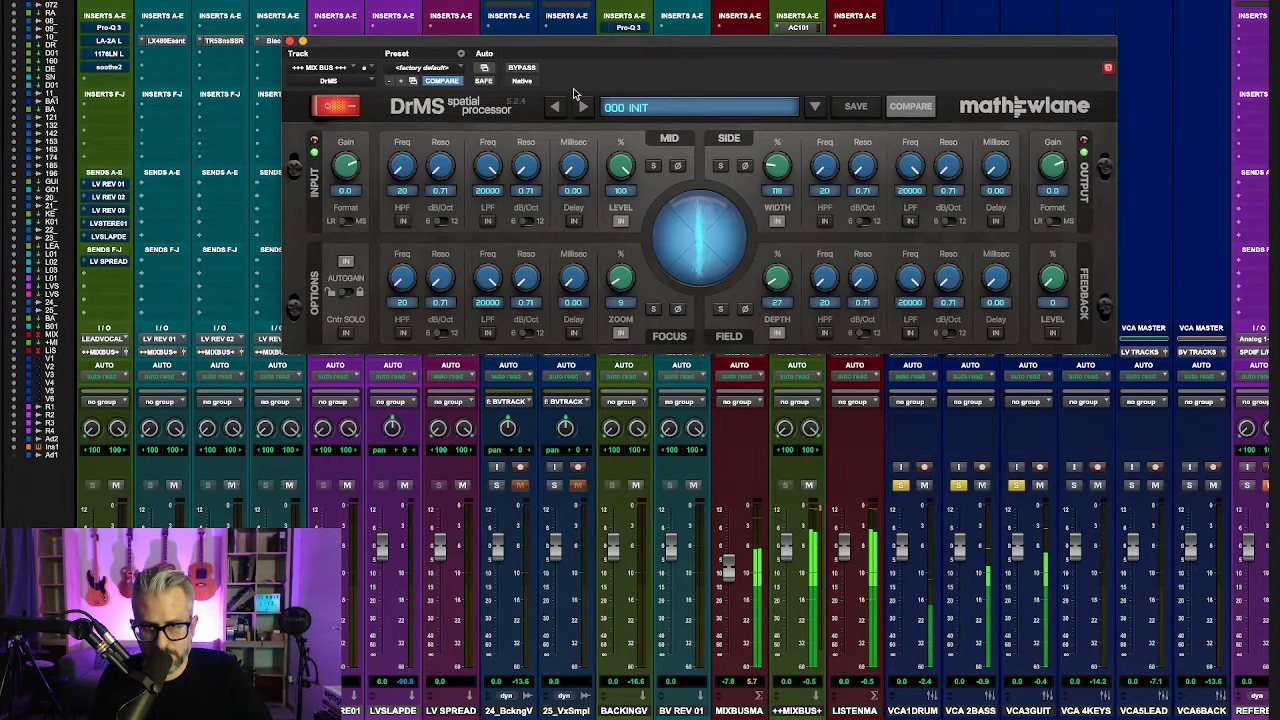
left_click_drag(779, 168, 779, 162)
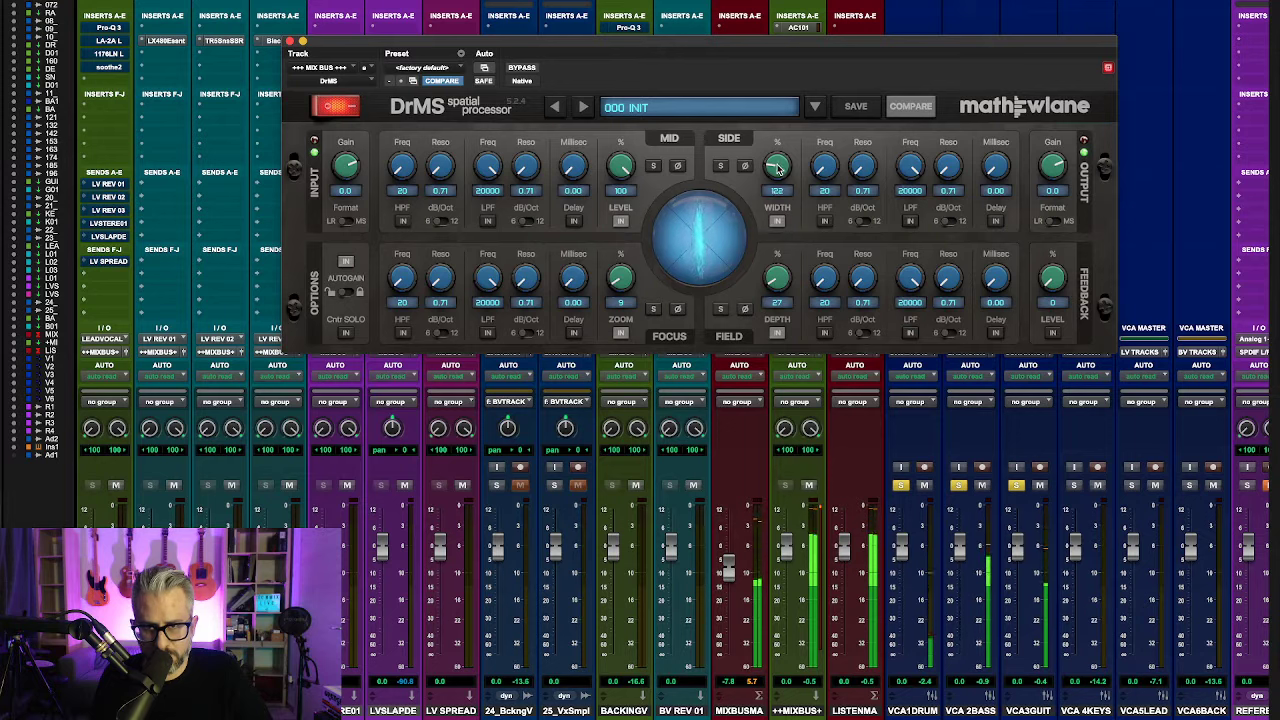
Step: Compare the mix repeatedly with the 122% DrMS widening bypassed and active, and close the plug-in with the processing active
left_click(531, 70)
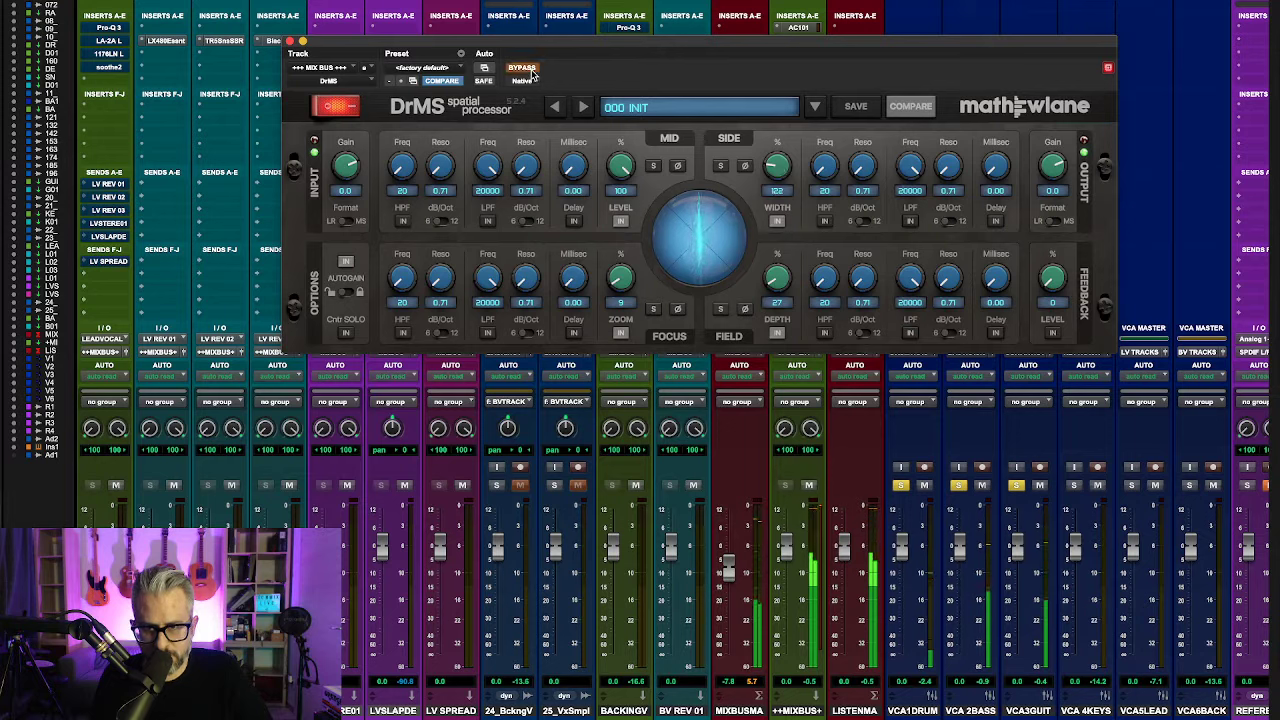
left_click(531, 70)
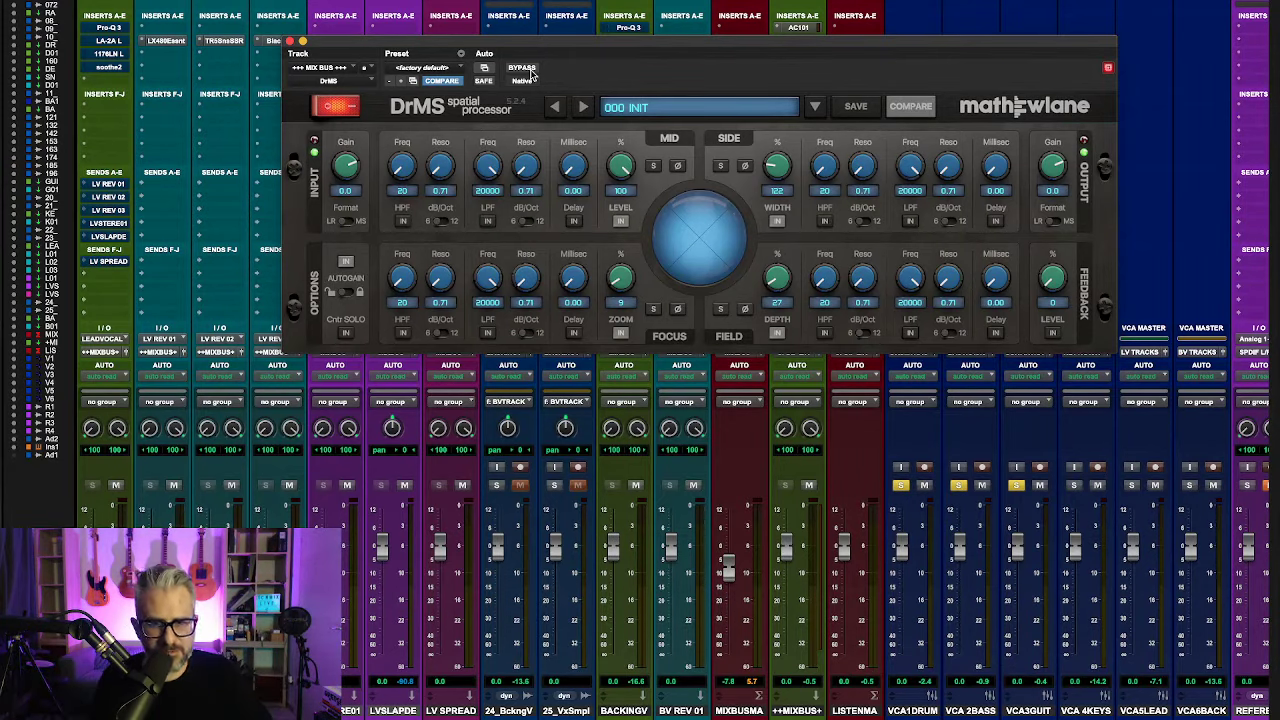
left_click(530, 70)
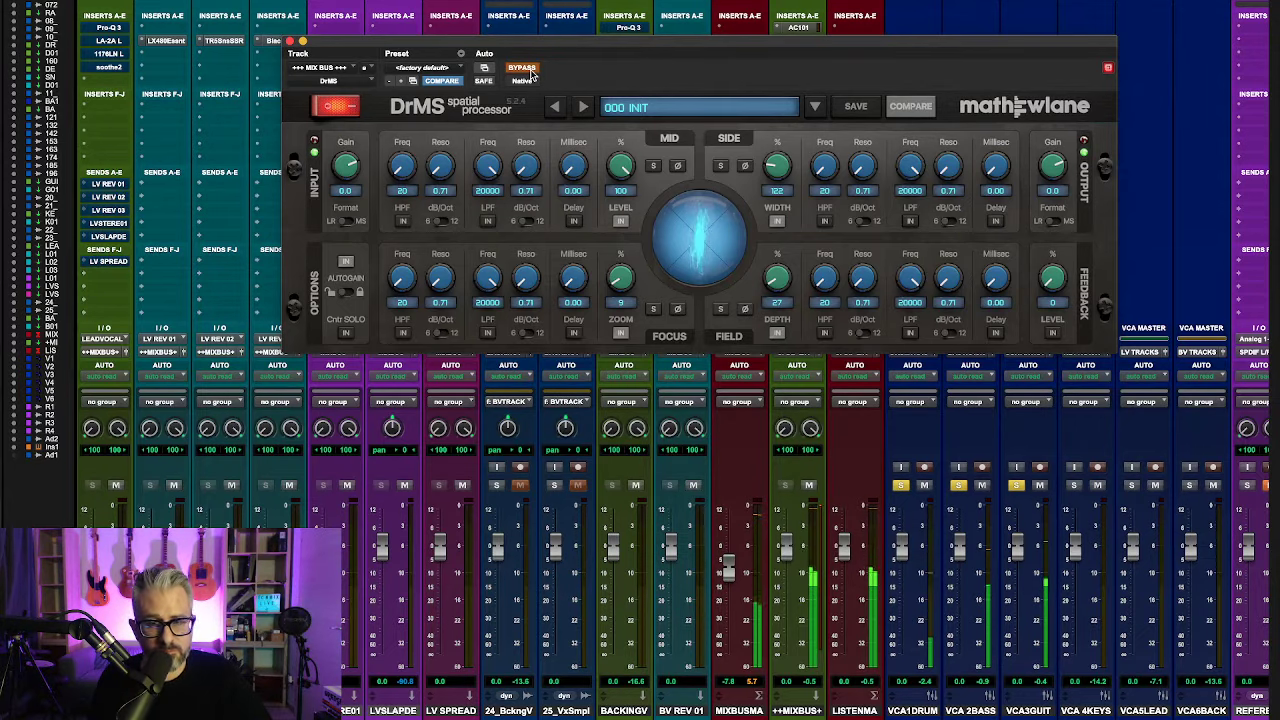
left_click(530, 70)
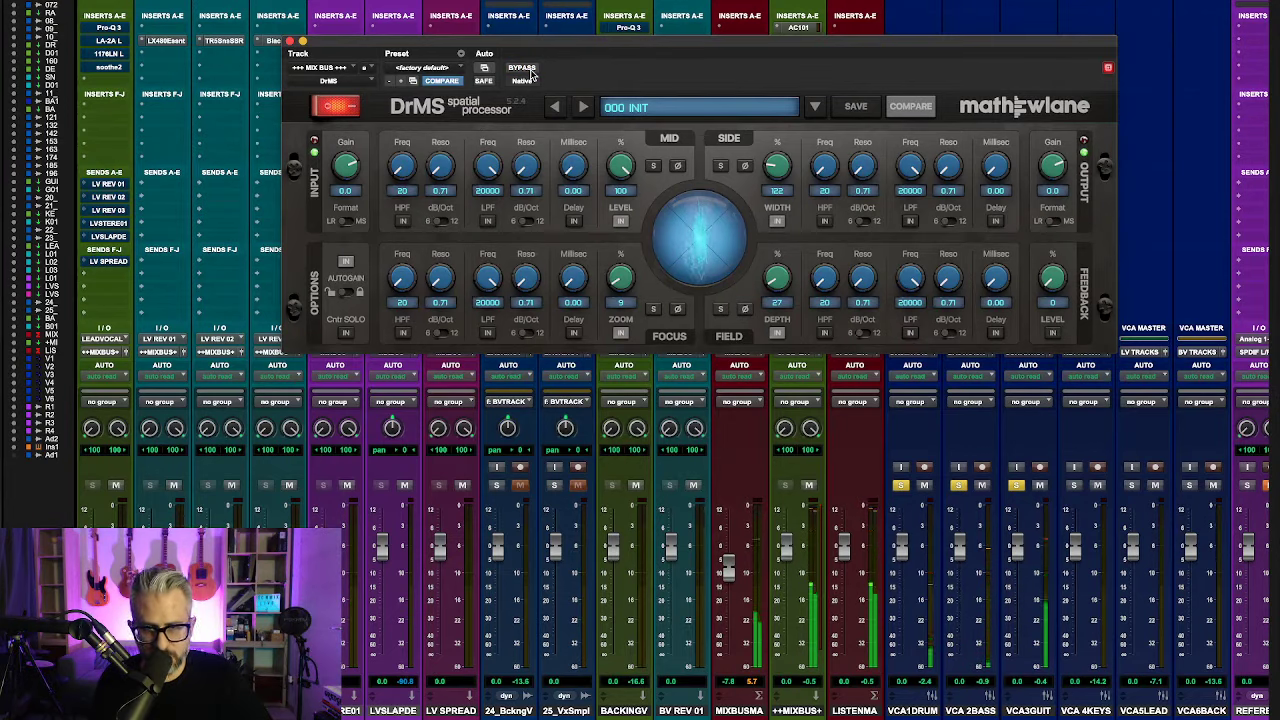
left_click(530, 70)
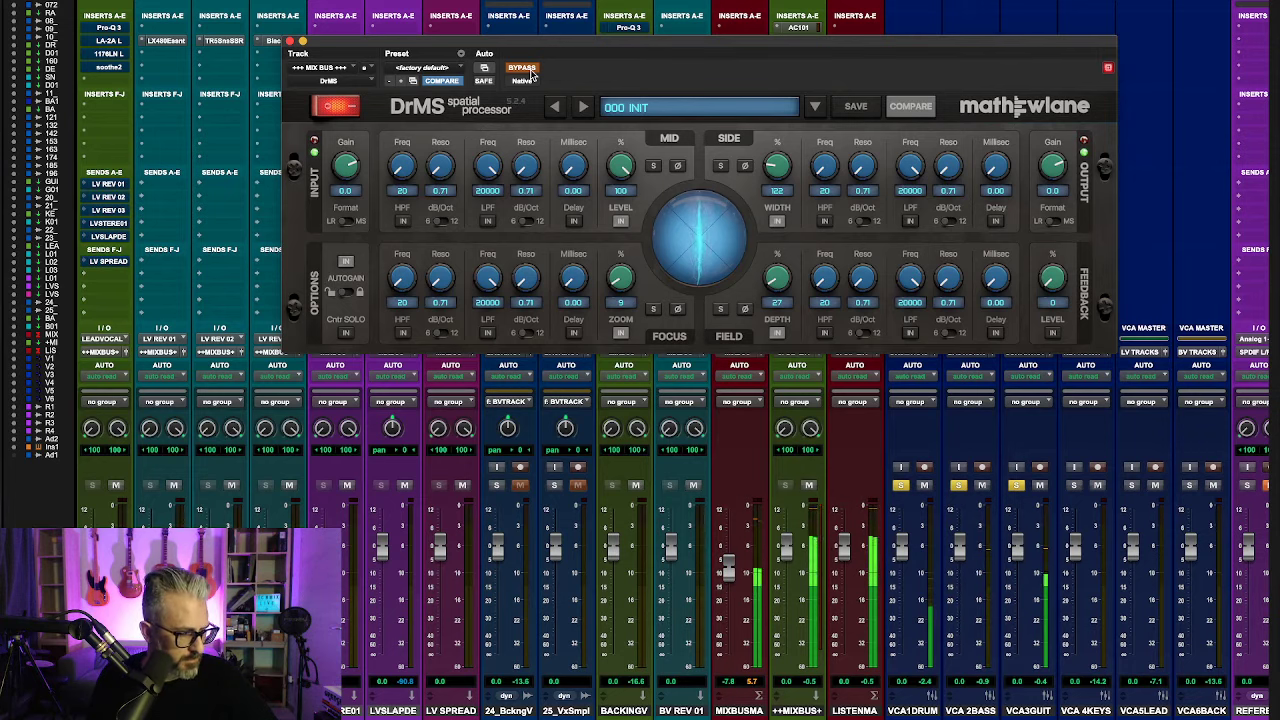
left_click(524, 68)
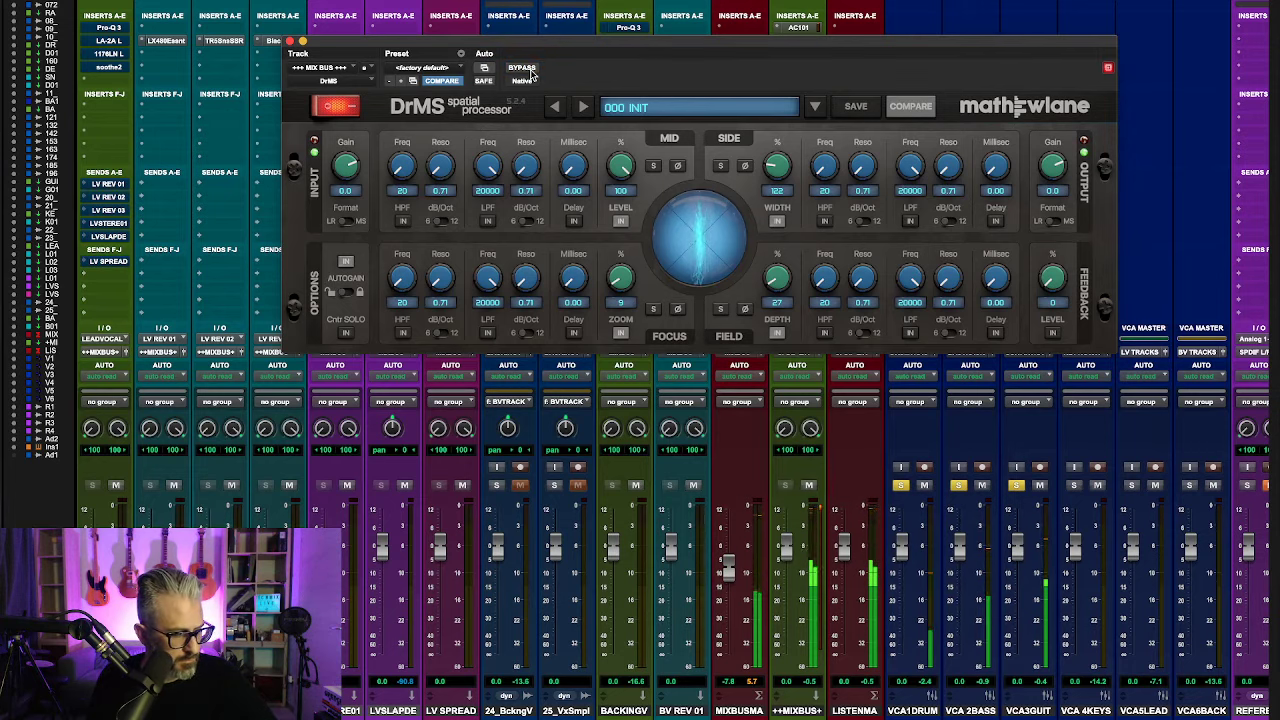
left_click(531, 73)
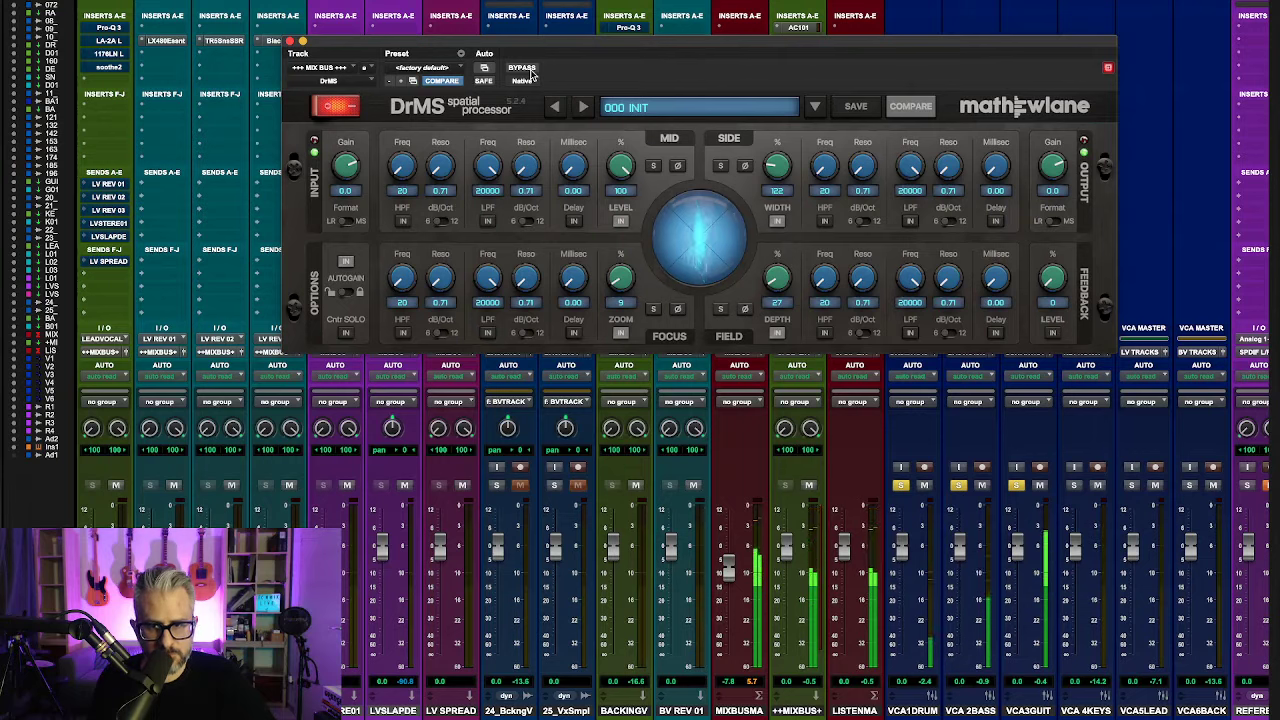
left_click(531, 73)
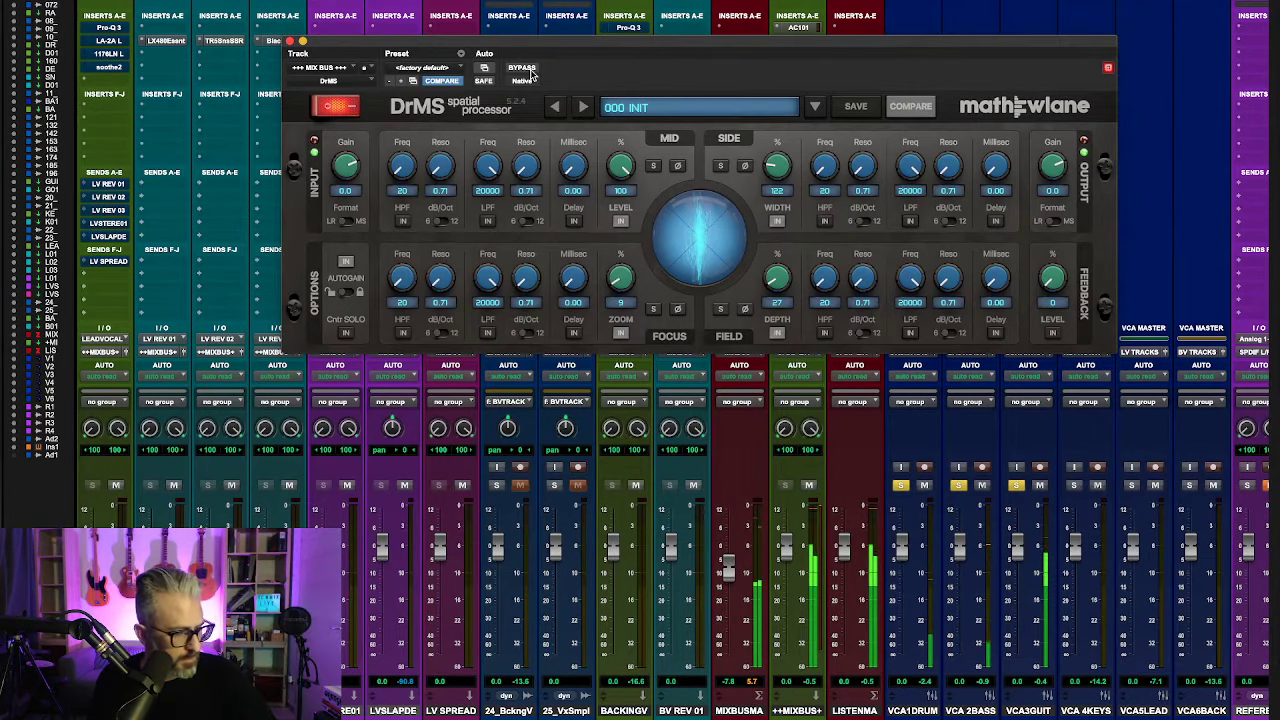
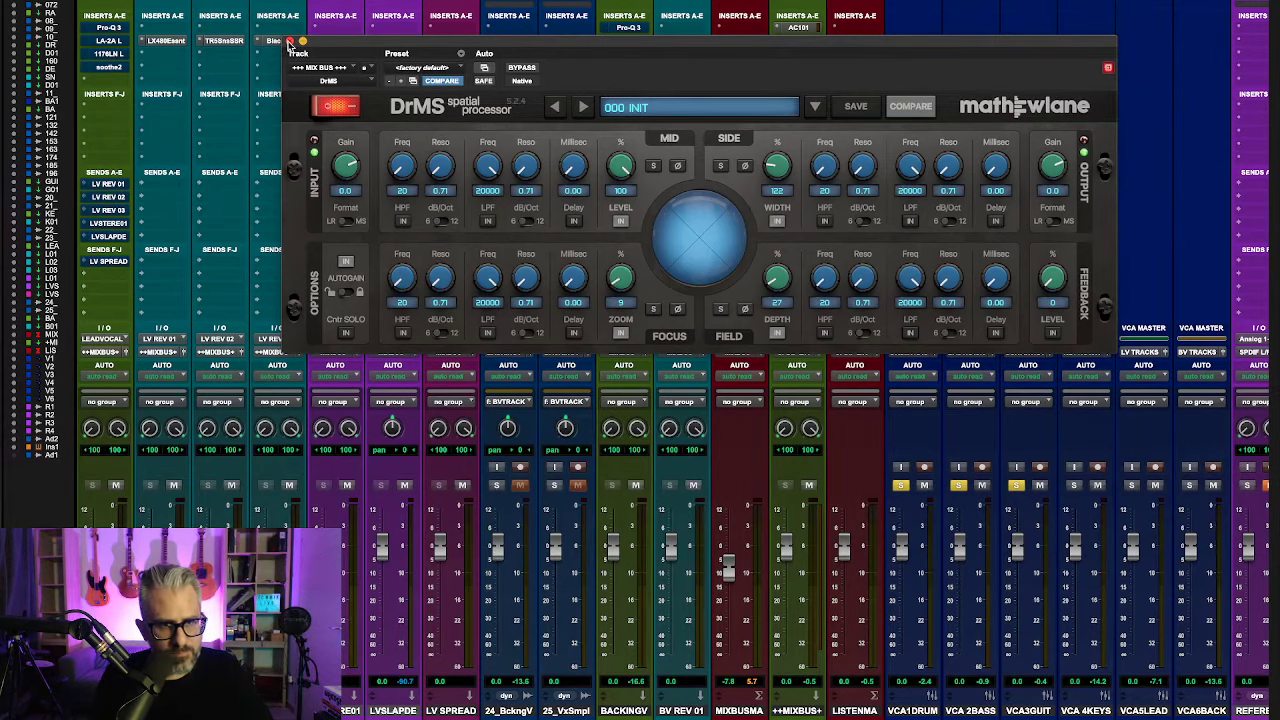
left_click(289, 42)
Step: Clear the solos on the drum, bass and guitar VCA masters
scroll(428, 214, "left", 15)
scroll(427, 214, "left", 9)
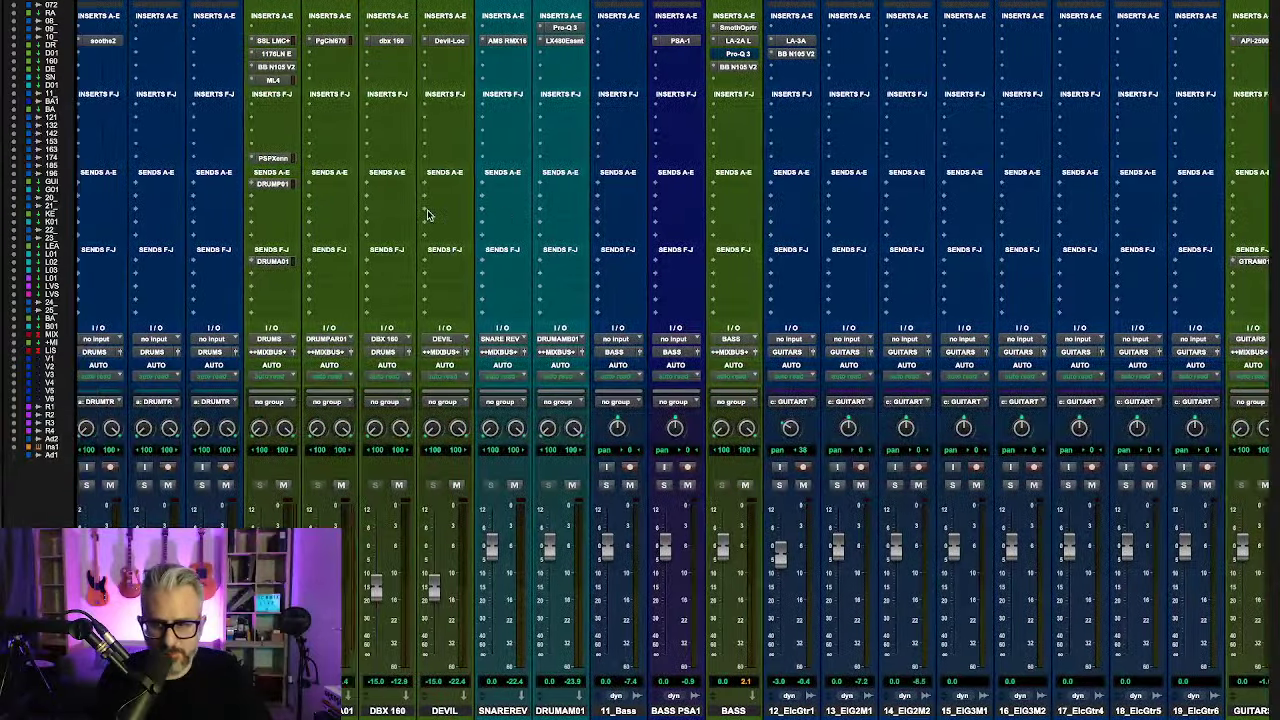
scroll(428, 214, "right", 5)
scroll(428, 214, "left", 2)
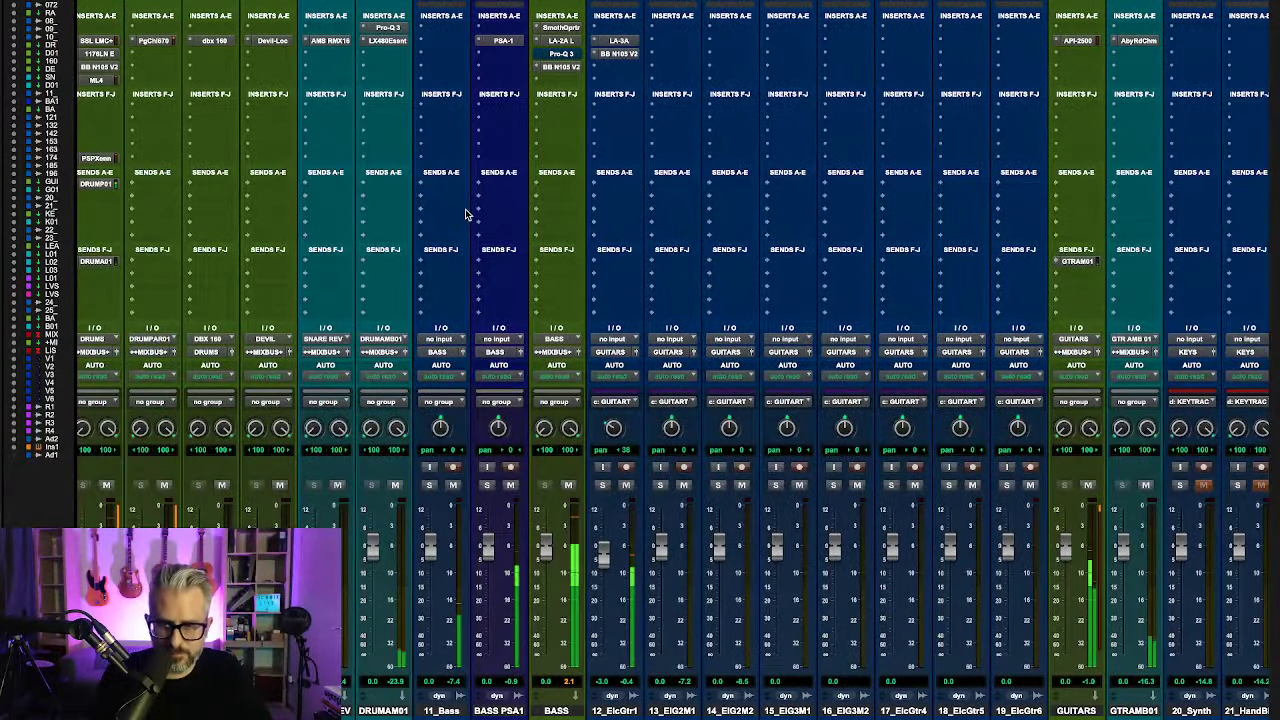
scroll(465, 214, "right", 5)
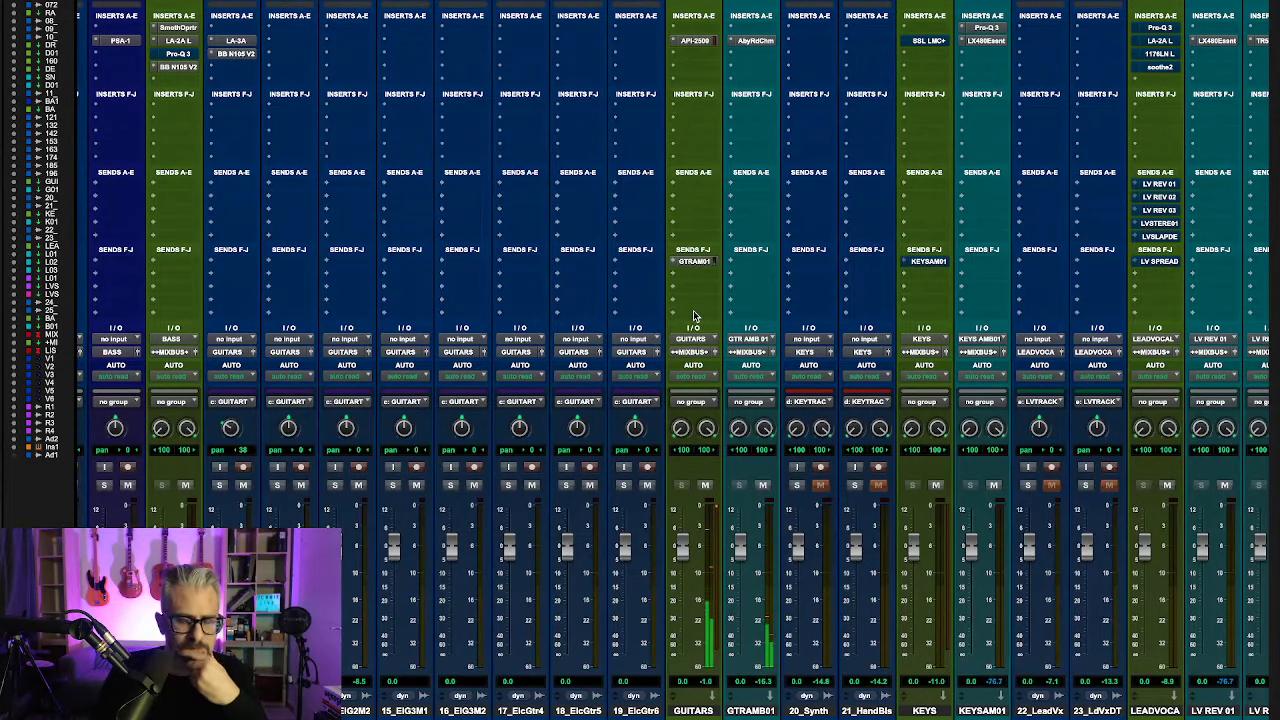
scroll(692, 310, "right", 7)
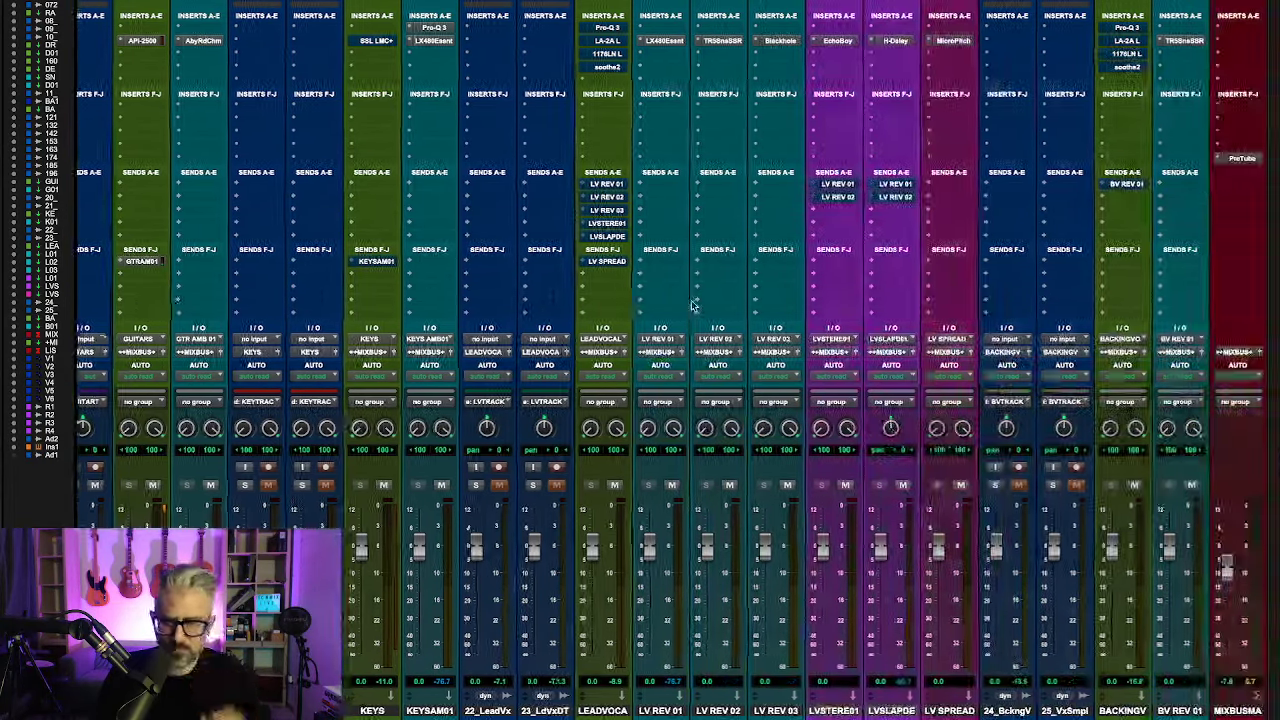
scroll(692, 305, "right", 6)
left_click(970, 485)
left_click(1028, 485)
left_click(1085, 485)
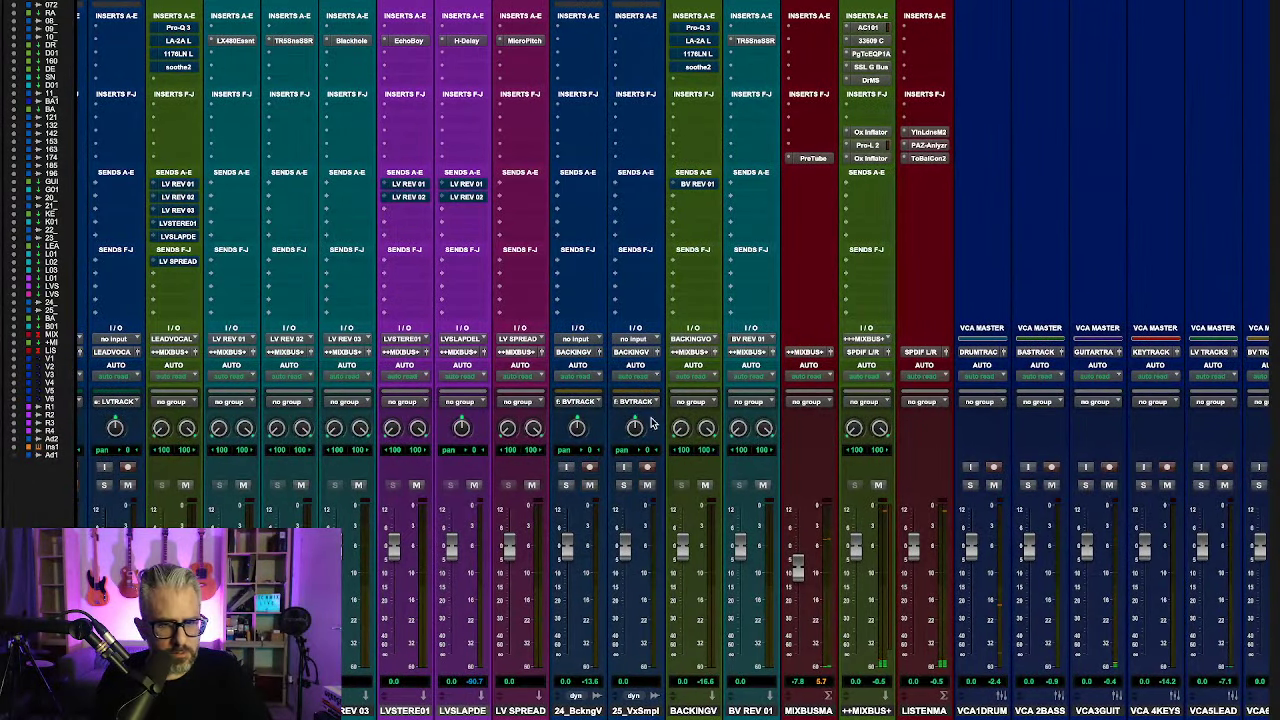
Step: Solo the lead vocal track 22_LeadVx
scroll(651, 423, "left", 6)
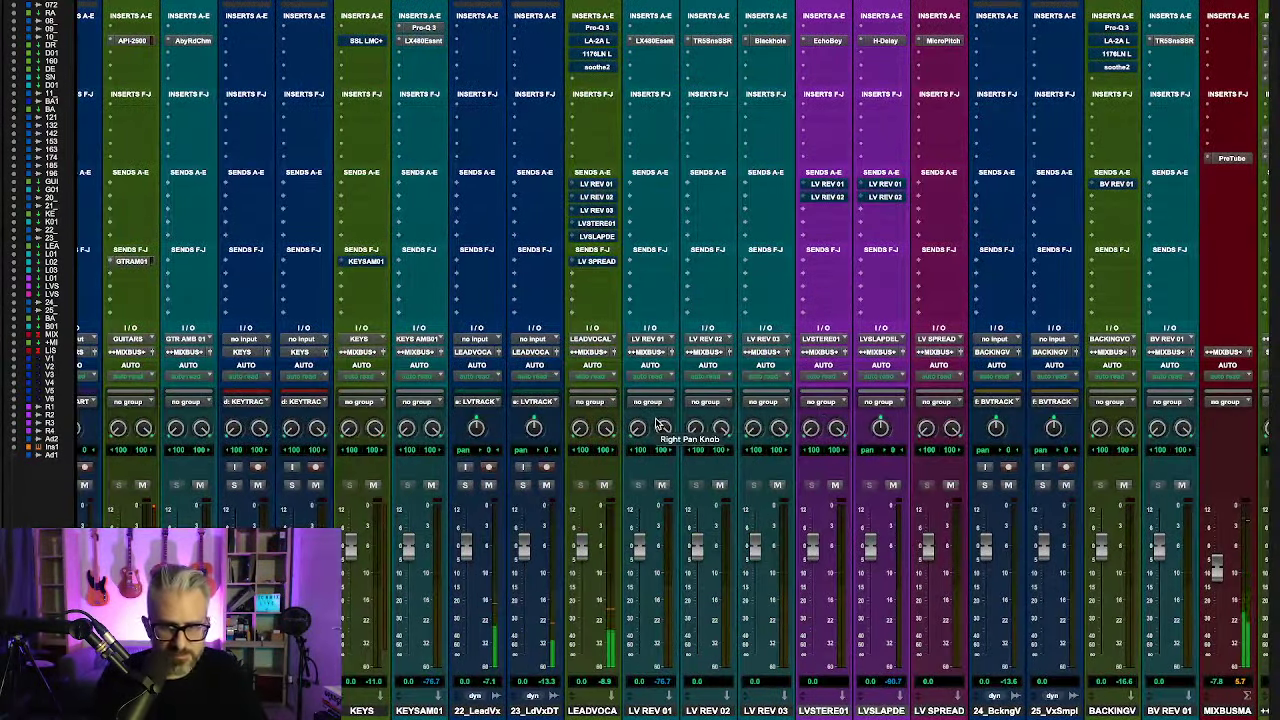
left_click(464, 485)
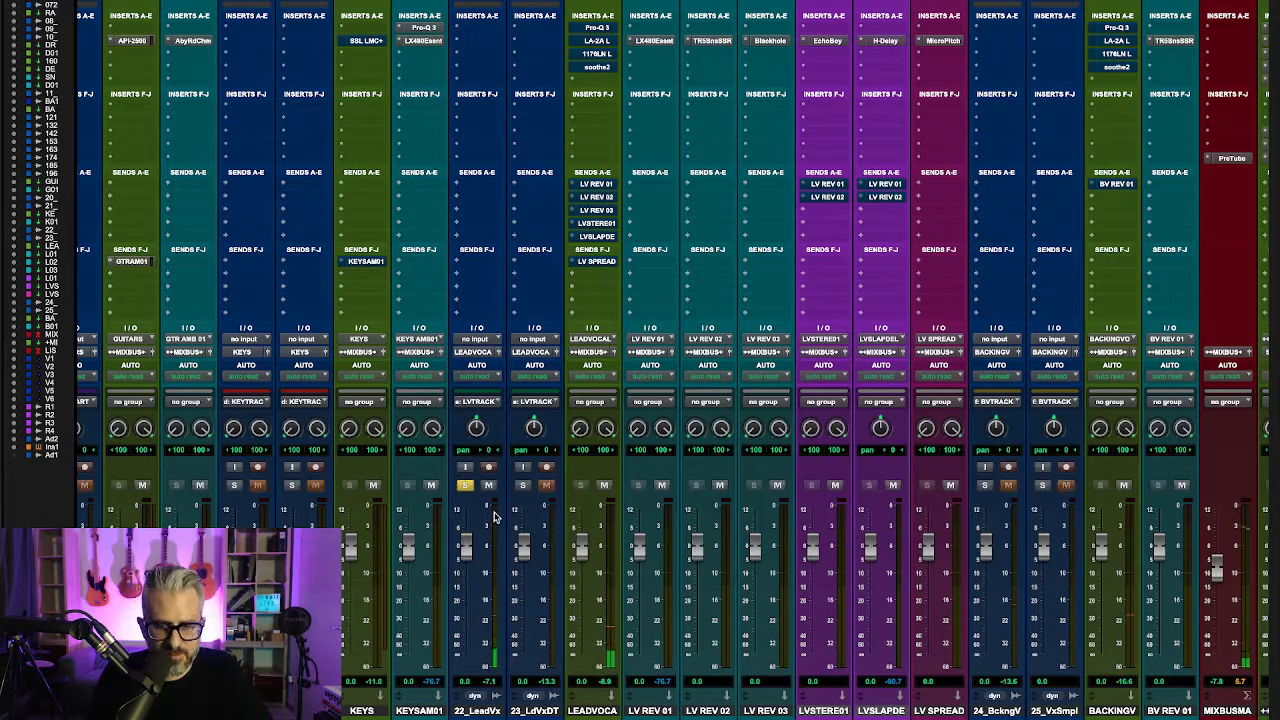
scroll(900, 500, "right", 10)
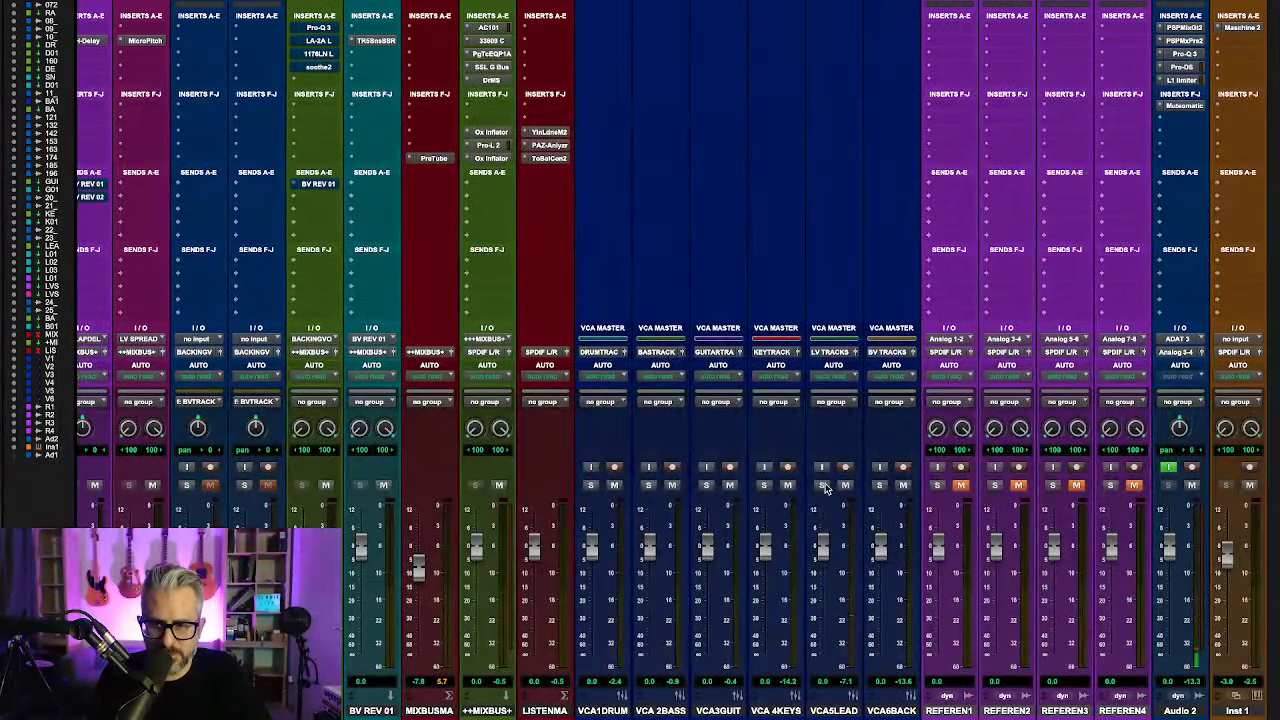
scroll(818, 490, "left", 10)
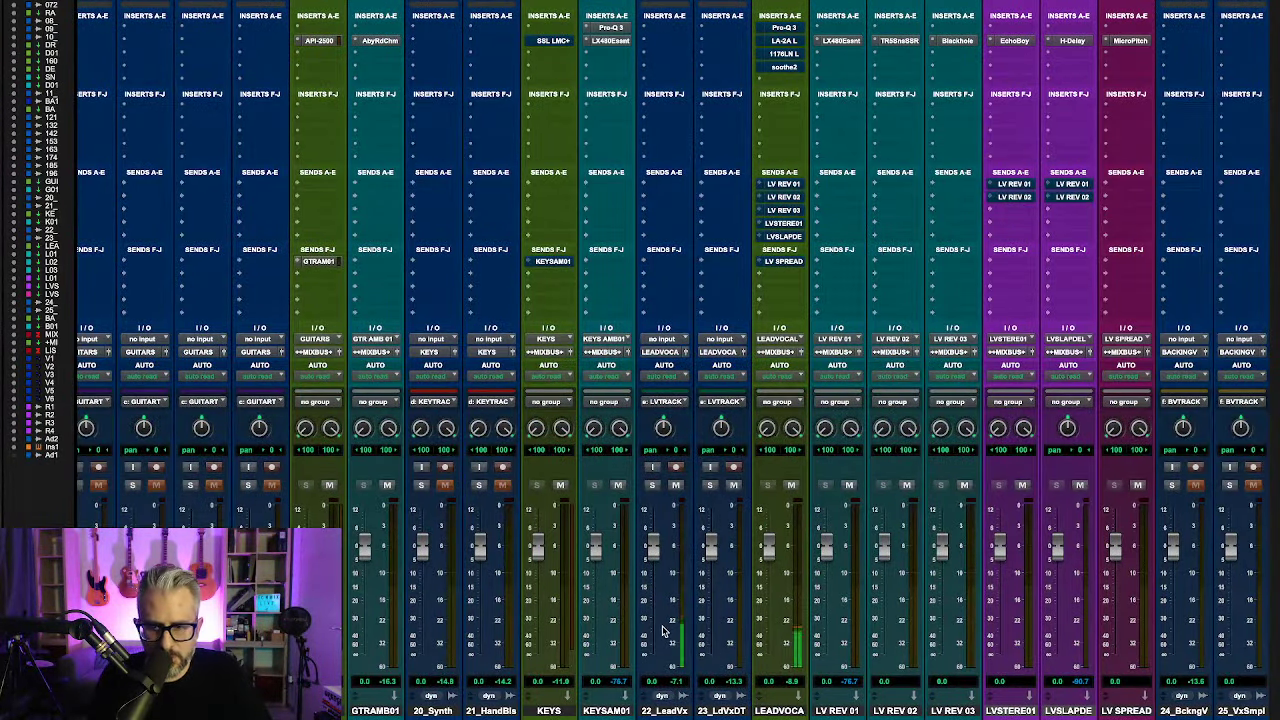
Step: Activate Pro-Q 3 on the LEAD VOCAL bus and raise its 12 dB/oct low cut to about 140 Hz during playback
left_click(785, 27)
left_click_drag(610, 37, 727, 40)
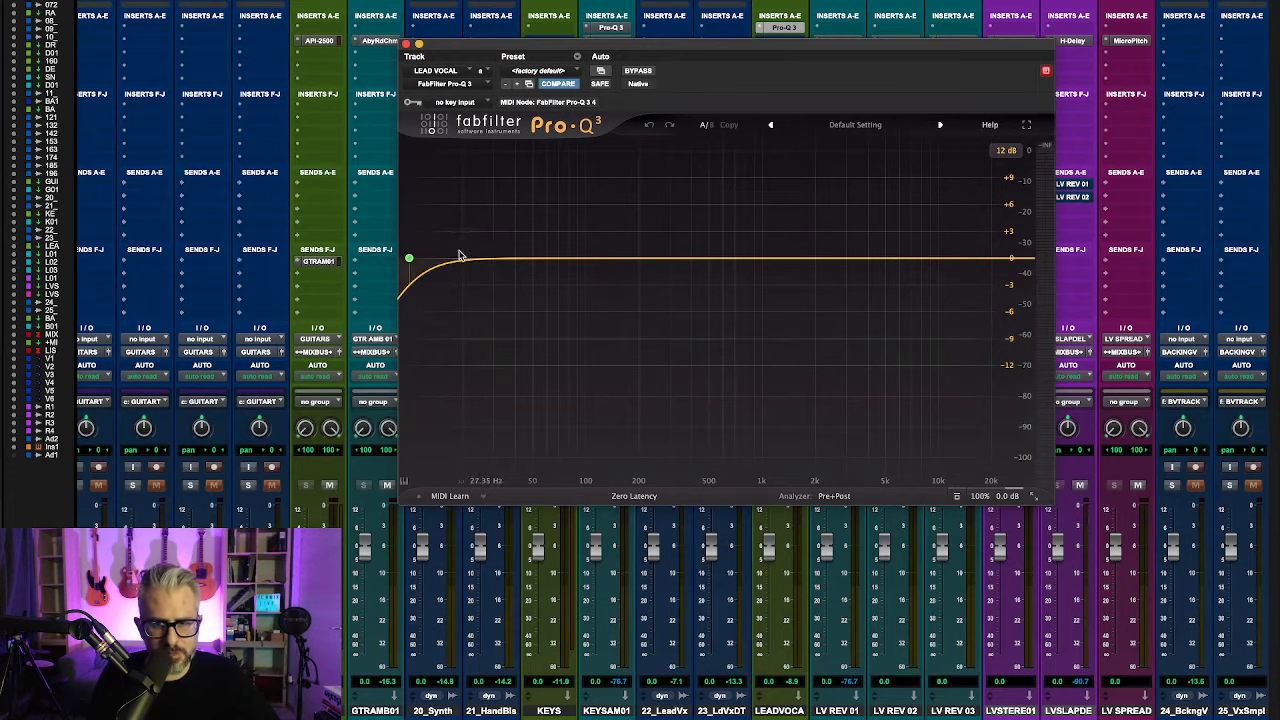
key("space")
left_click_drag(410, 261, 610, 259)
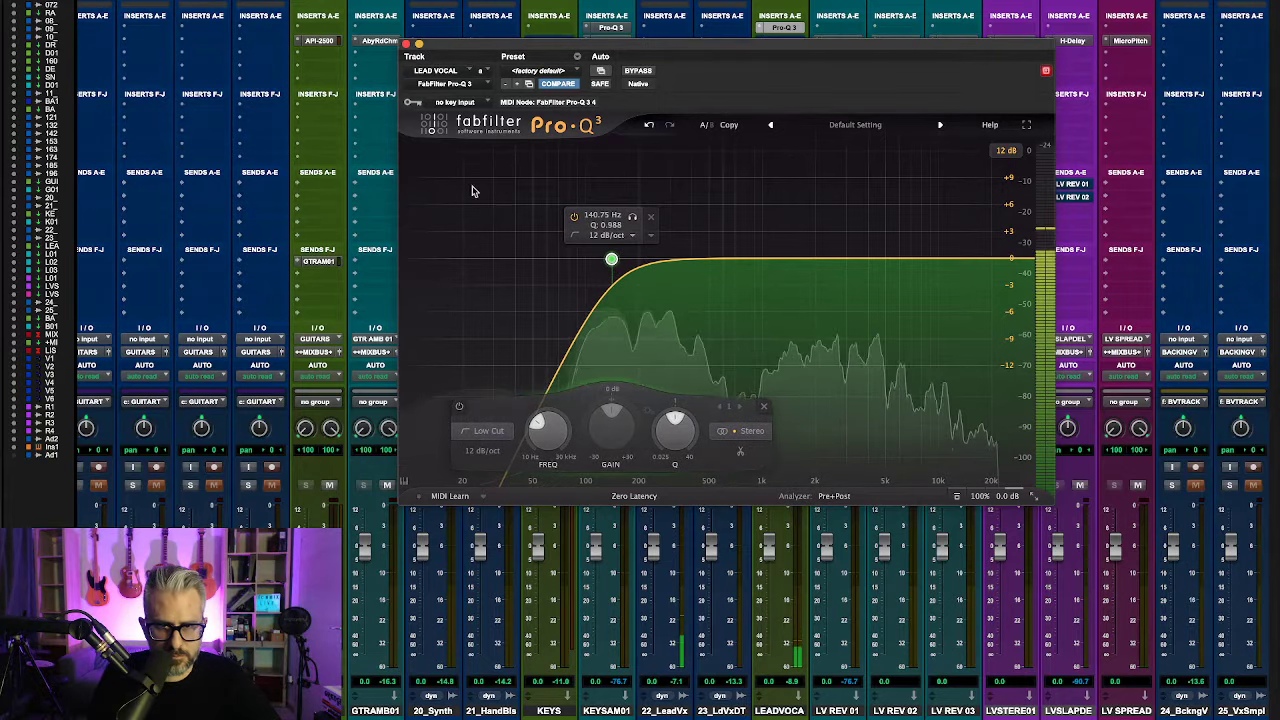
left_click(406, 45)
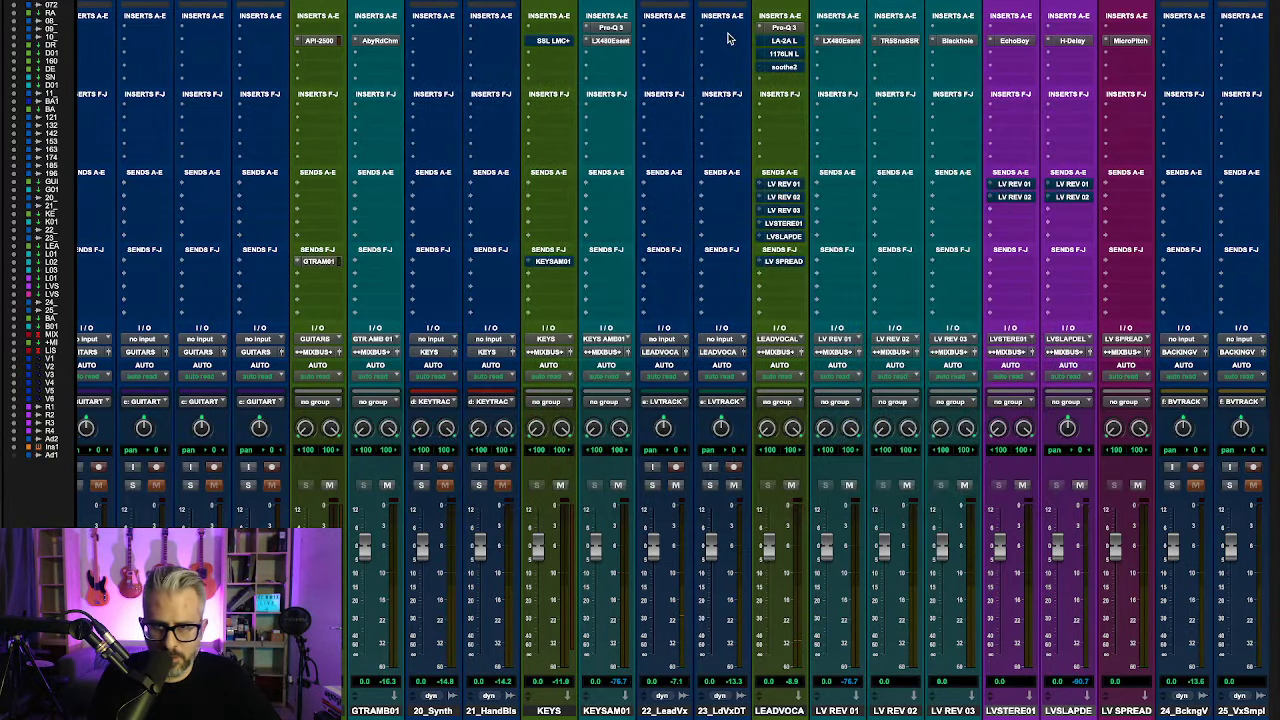
Step: Activate the LA-2A on the LEAD VOCAL bus and raise its peak reduction and gain to between 70 and 80
left_click(786, 41)
left_click_drag(786, 45, 745, 90)
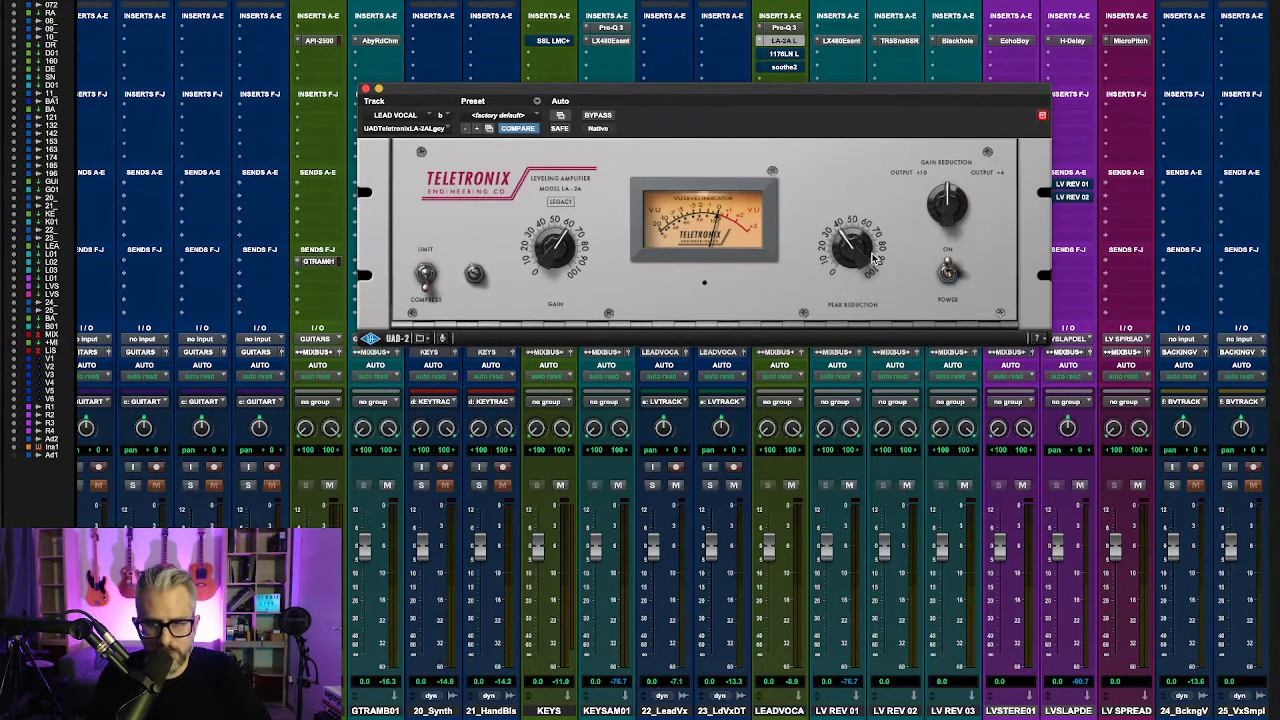
key("space")
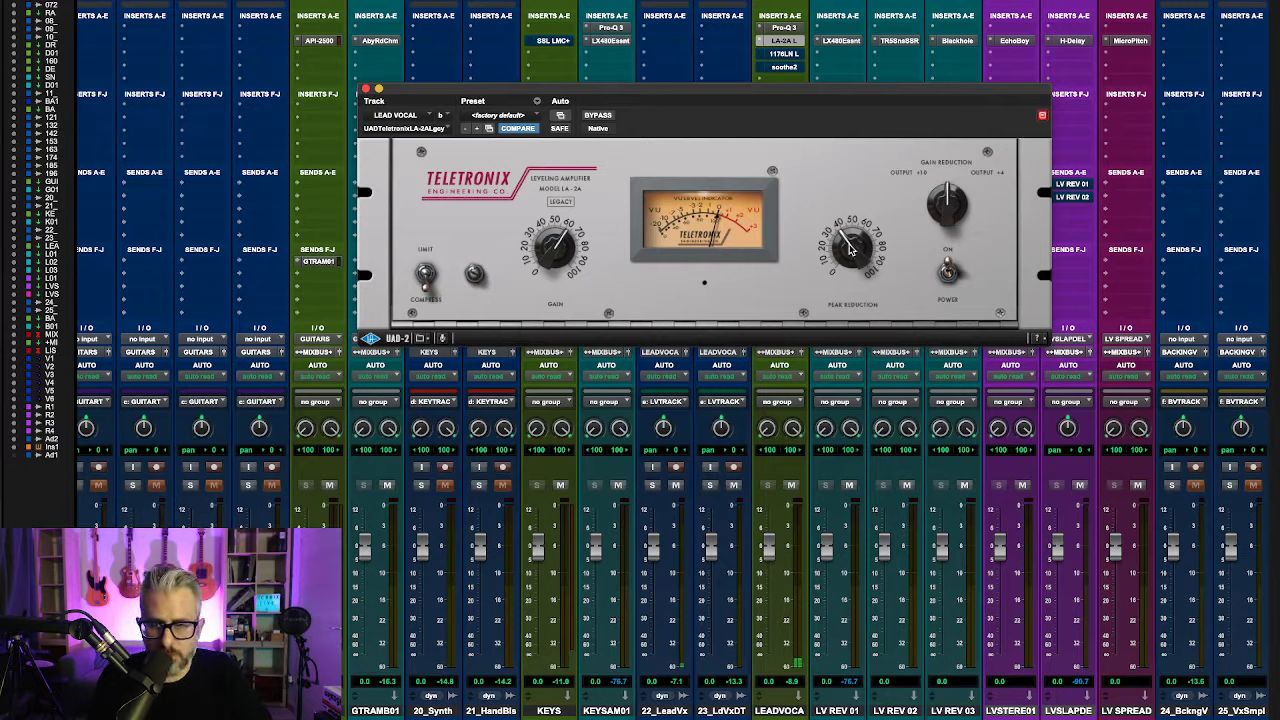
left_click_drag(851, 246, 855, 191)
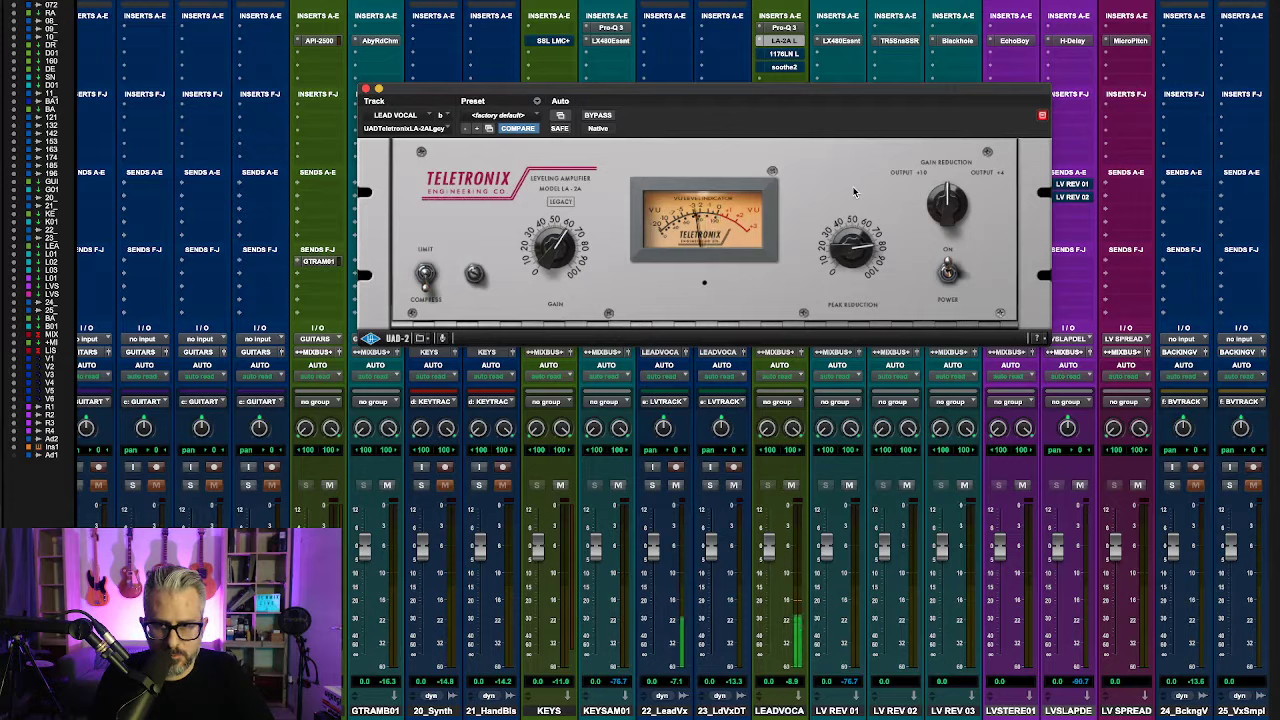
left_click_drag(552, 267, 551, 234)
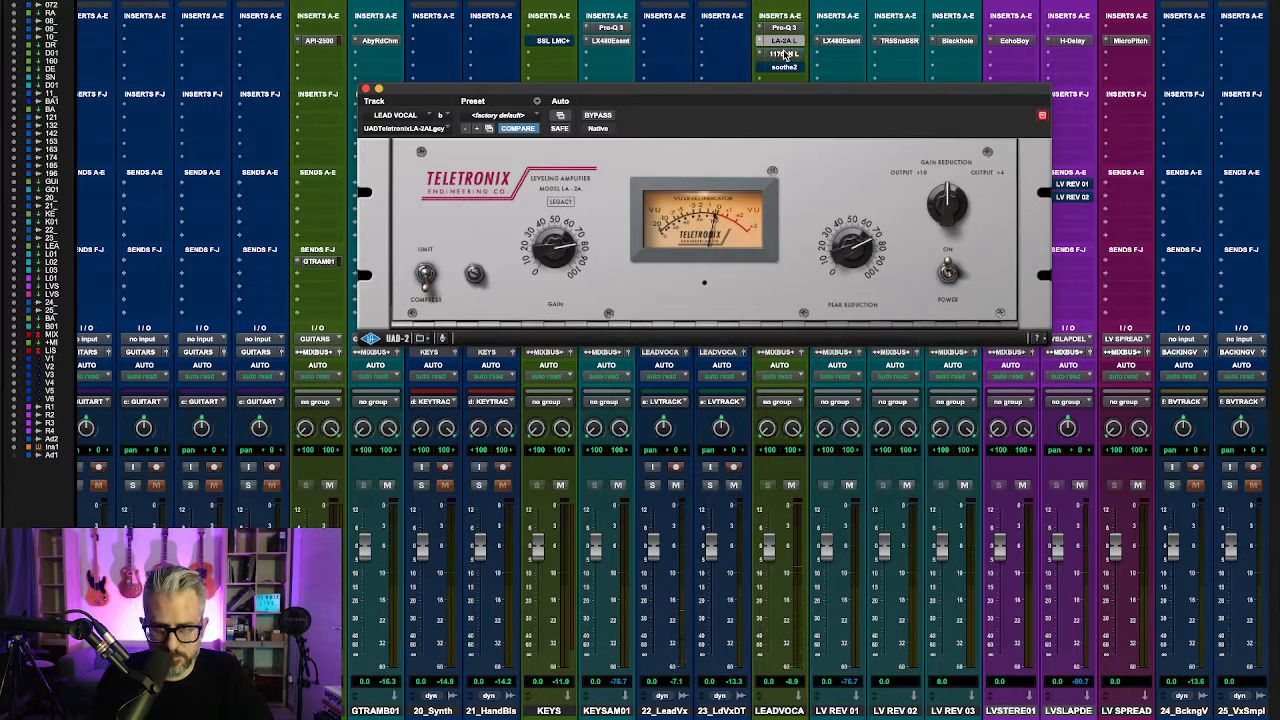
Step: Activate the lead vocal's 1176LN and slightly adjust its input, and activate soothe2 with its existing settings
left_click(784, 54)
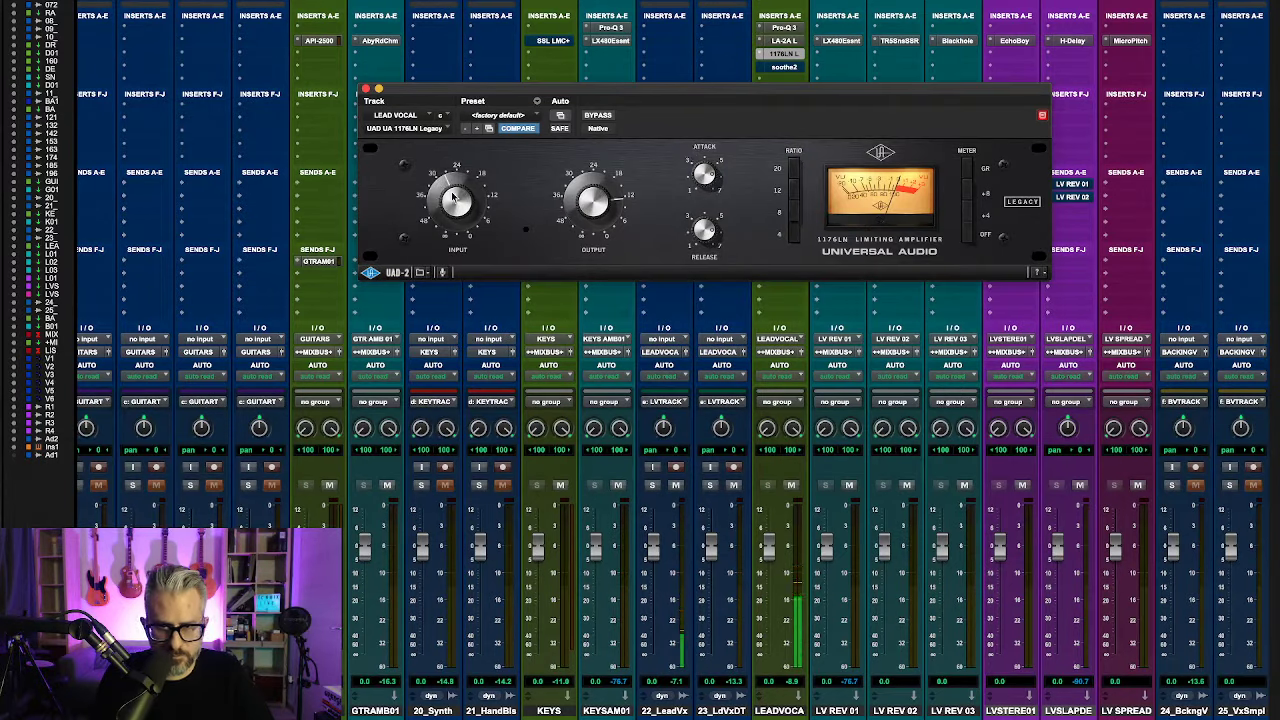
left_click_drag(461, 208, 462, 204)
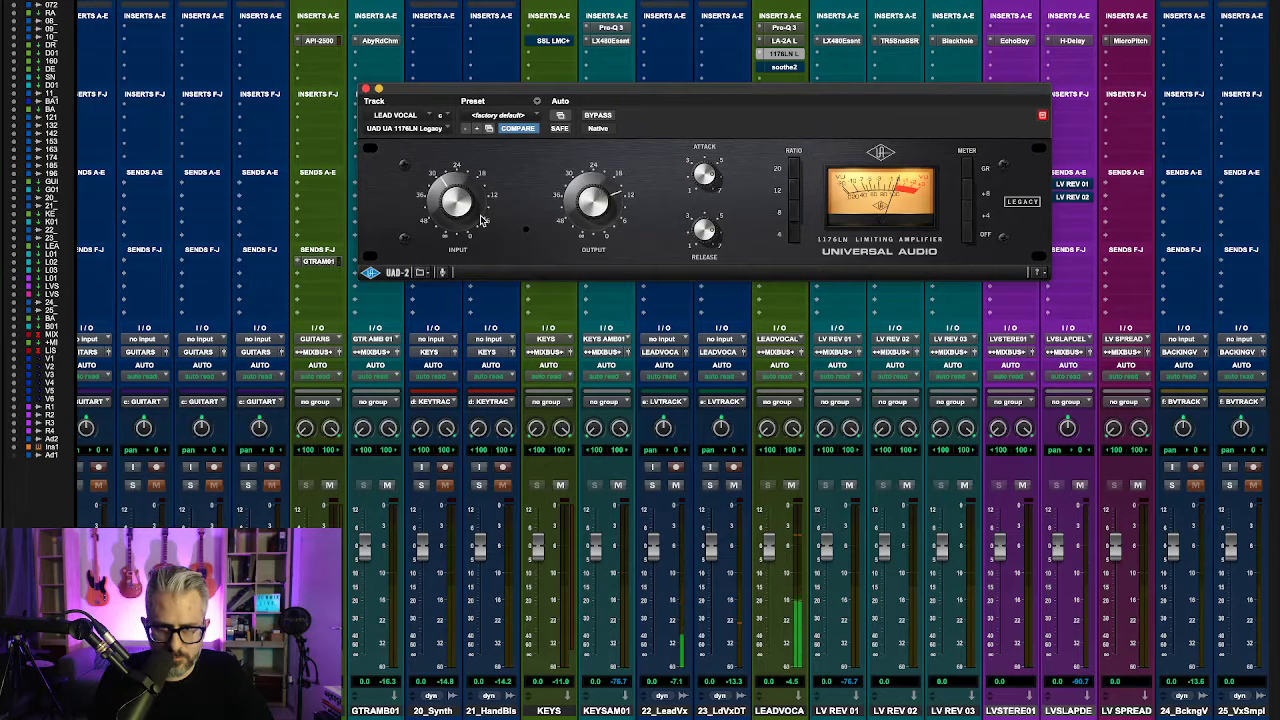
left_click(799, 70, "super")
left_click(797, 70)
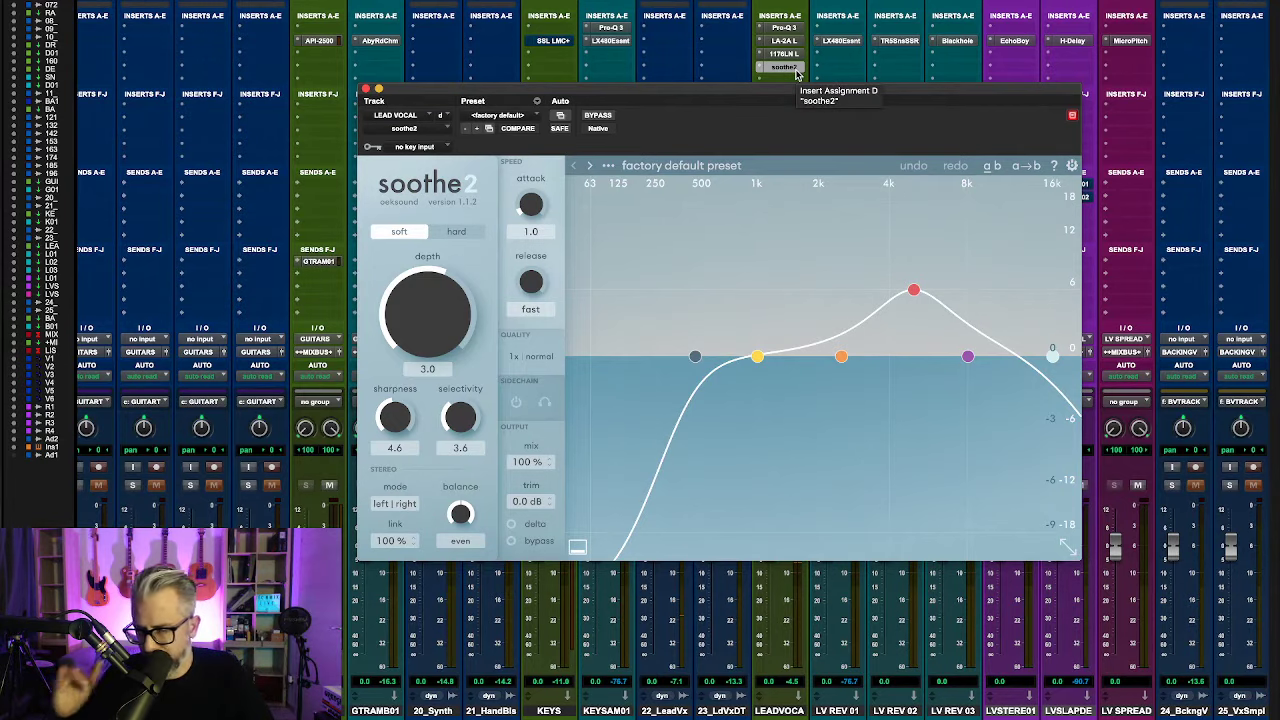
left_click(366, 88)
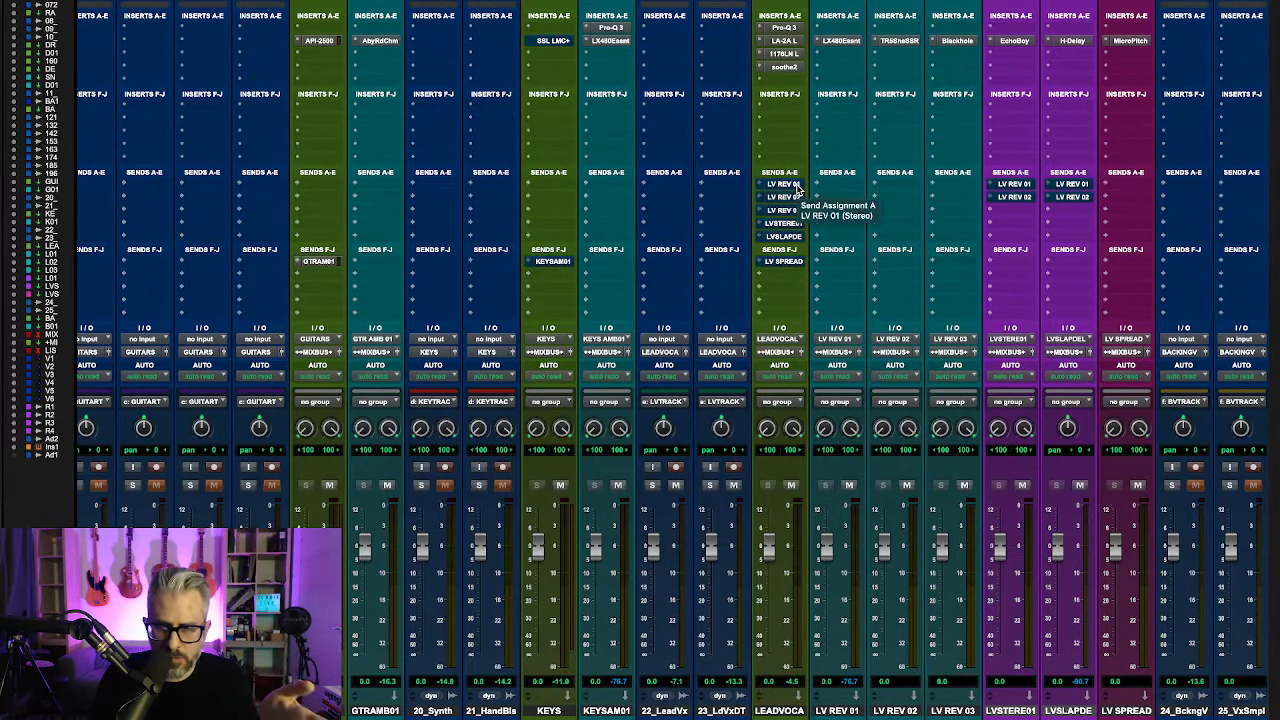
Step: Review the reverbs on the LV REV 01, LV REV 02 and LV REV 03 returns: LX480 Essentials, Sunset Sound Studio Reverb and Blackhole
left_click(840, 40)
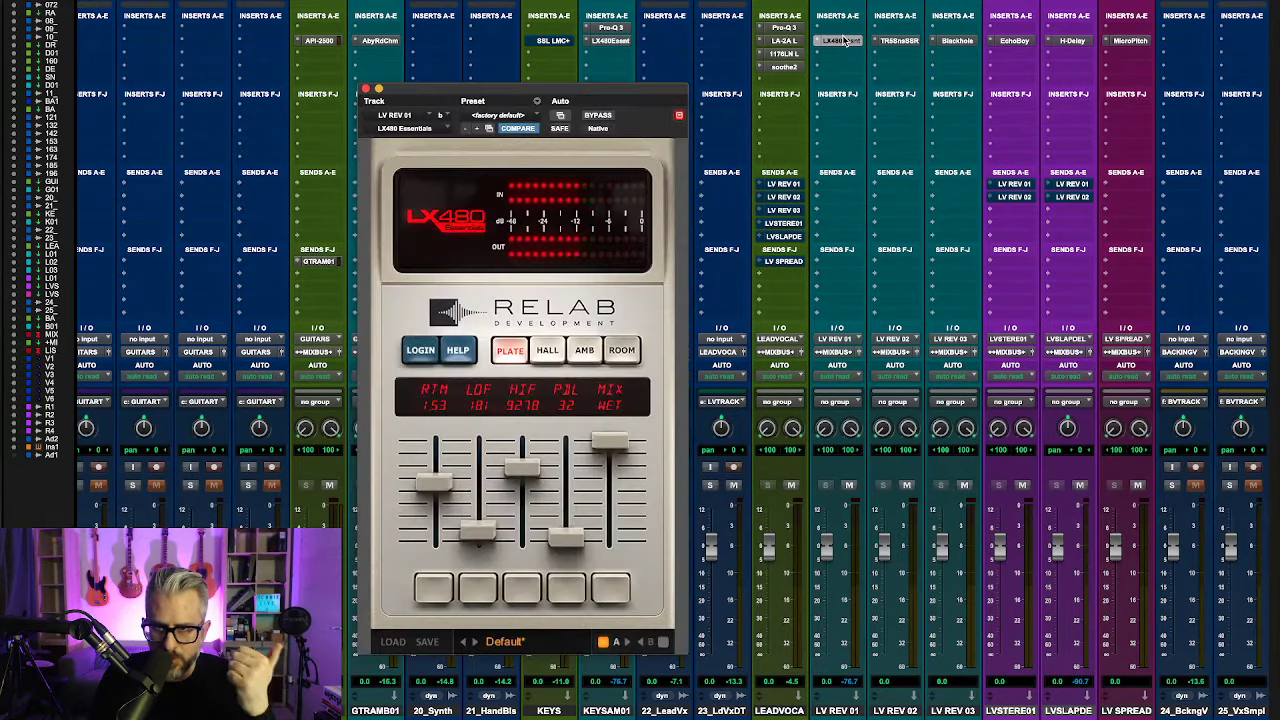
left_click(847, 40)
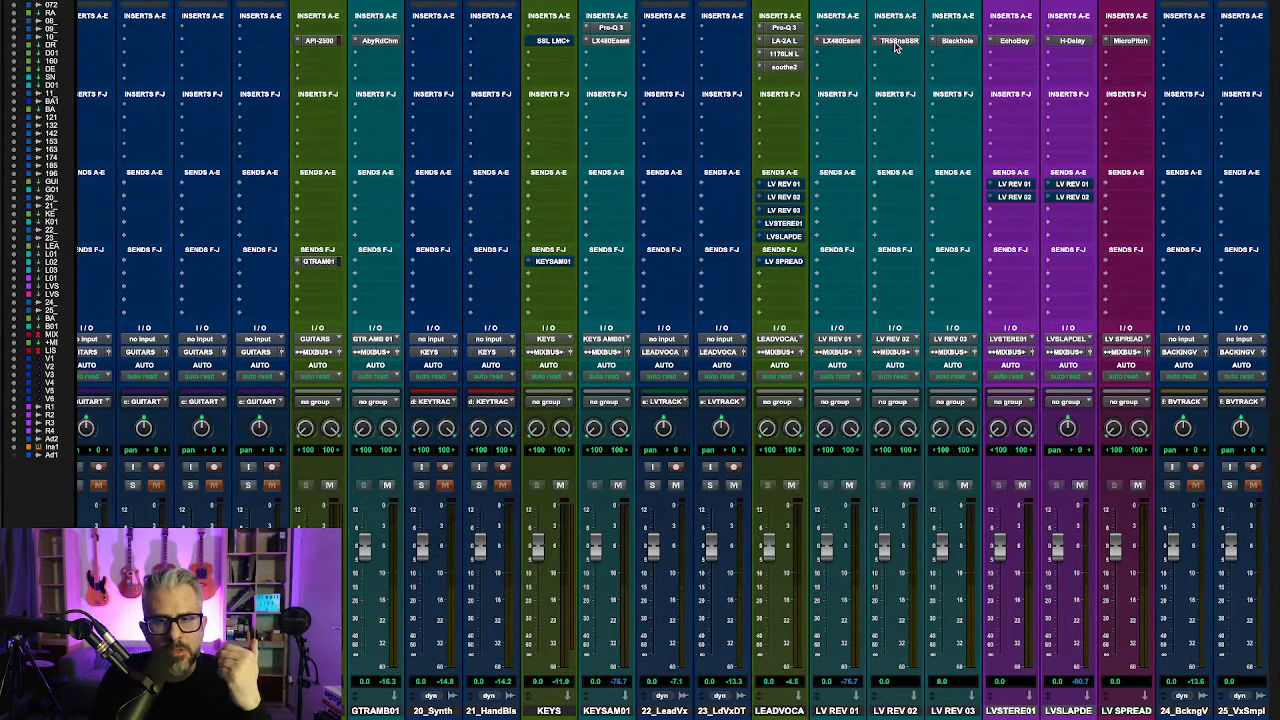
left_click(896, 41)
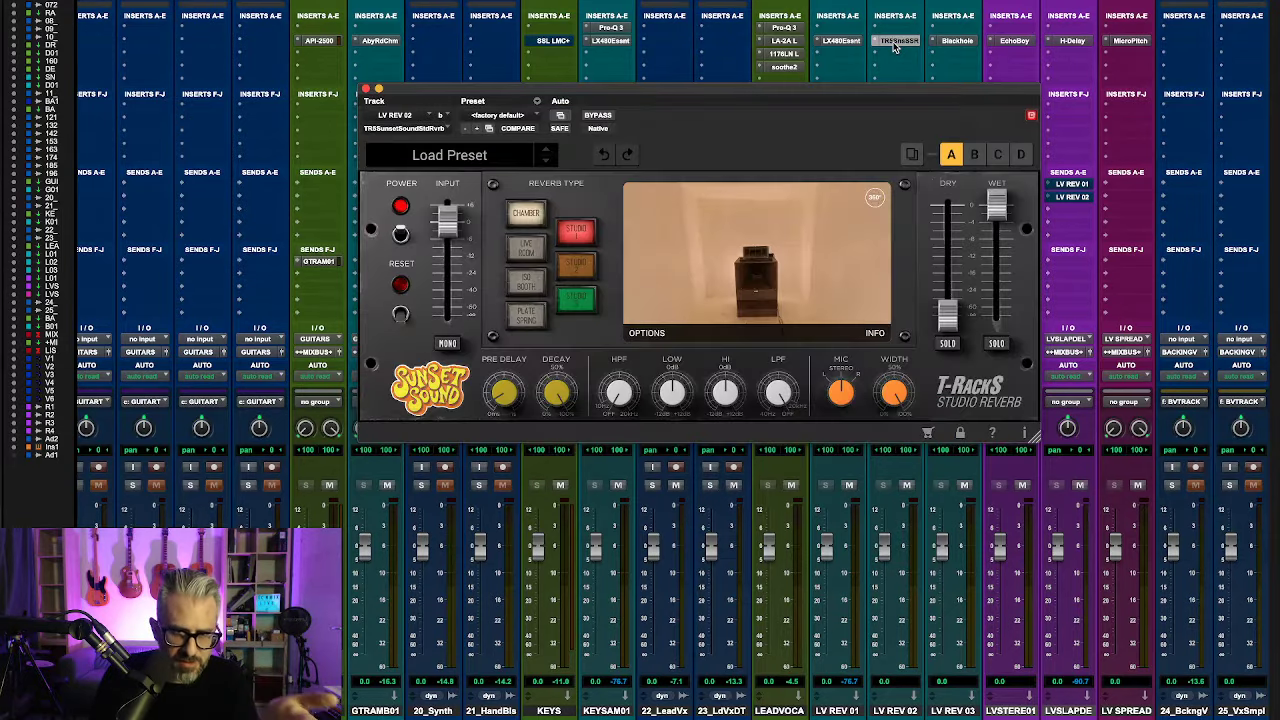
left_click(896, 42)
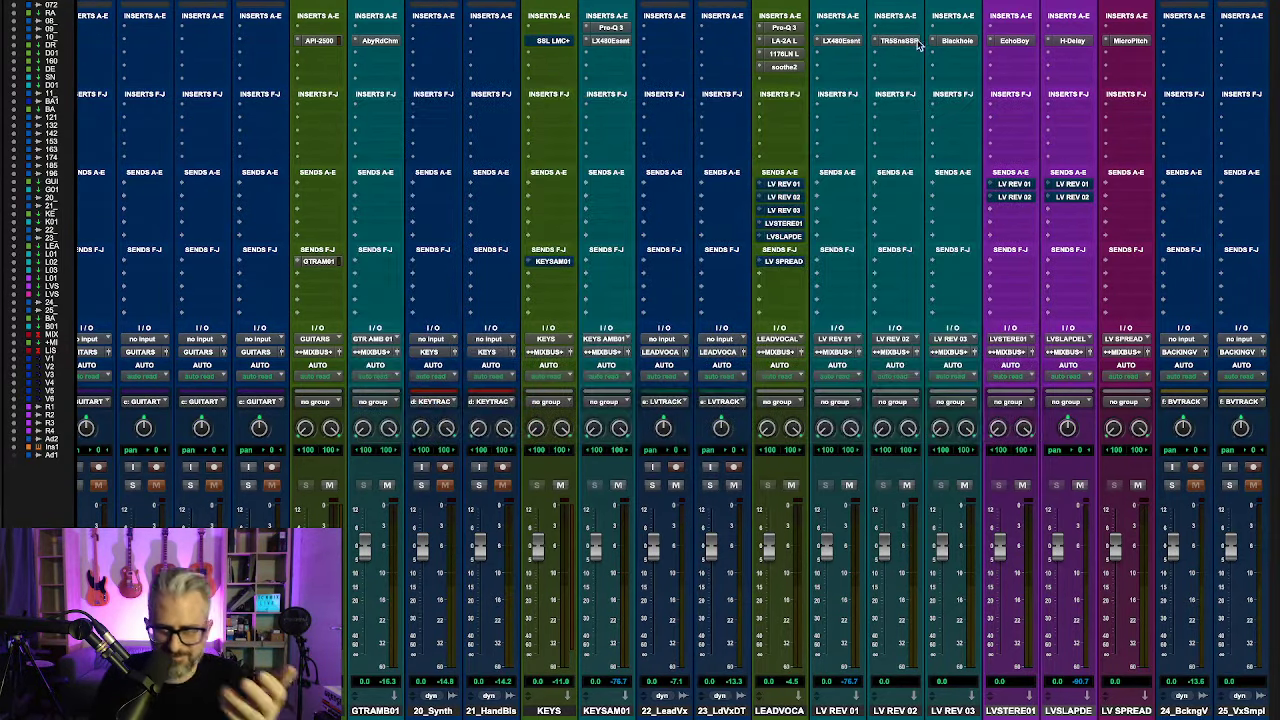
left_click(955, 41)
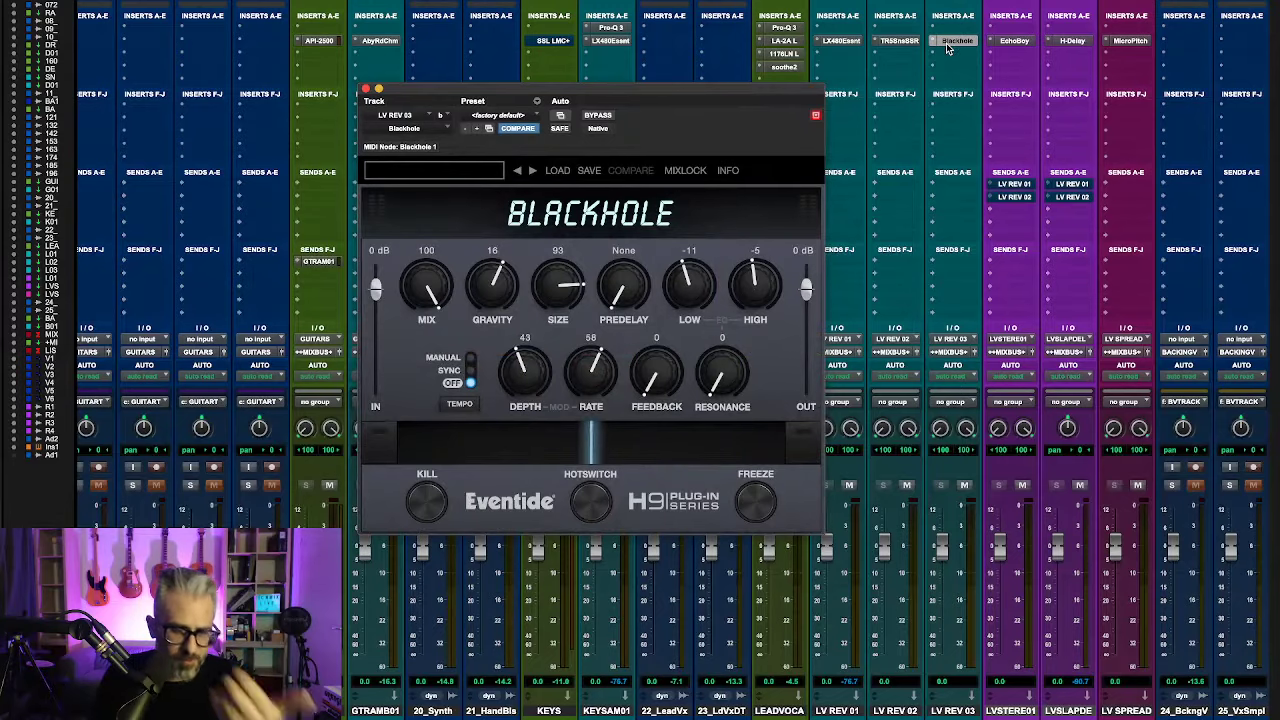
left_click(955, 41)
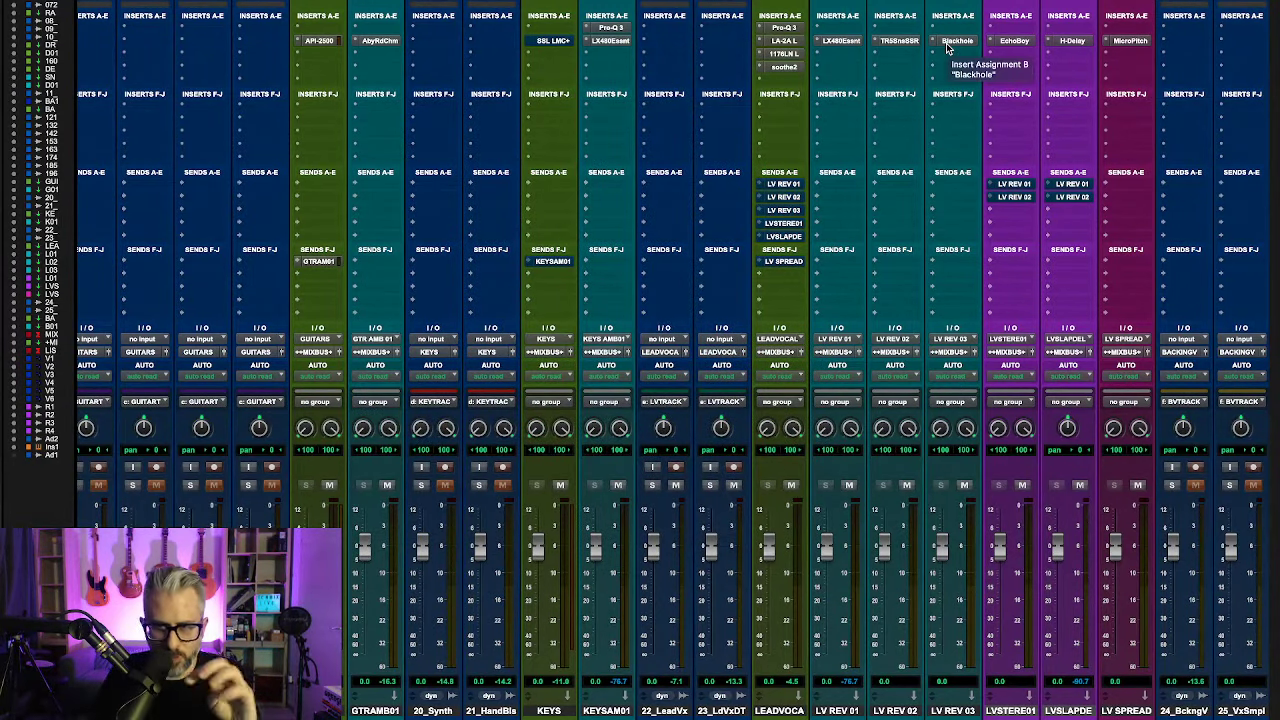
Step: Review EchoBoy on the lead vocal stereo delay return, H-Delay on the slap delay return and MicroPitch on LV SPREAD
left_click(1014, 41)
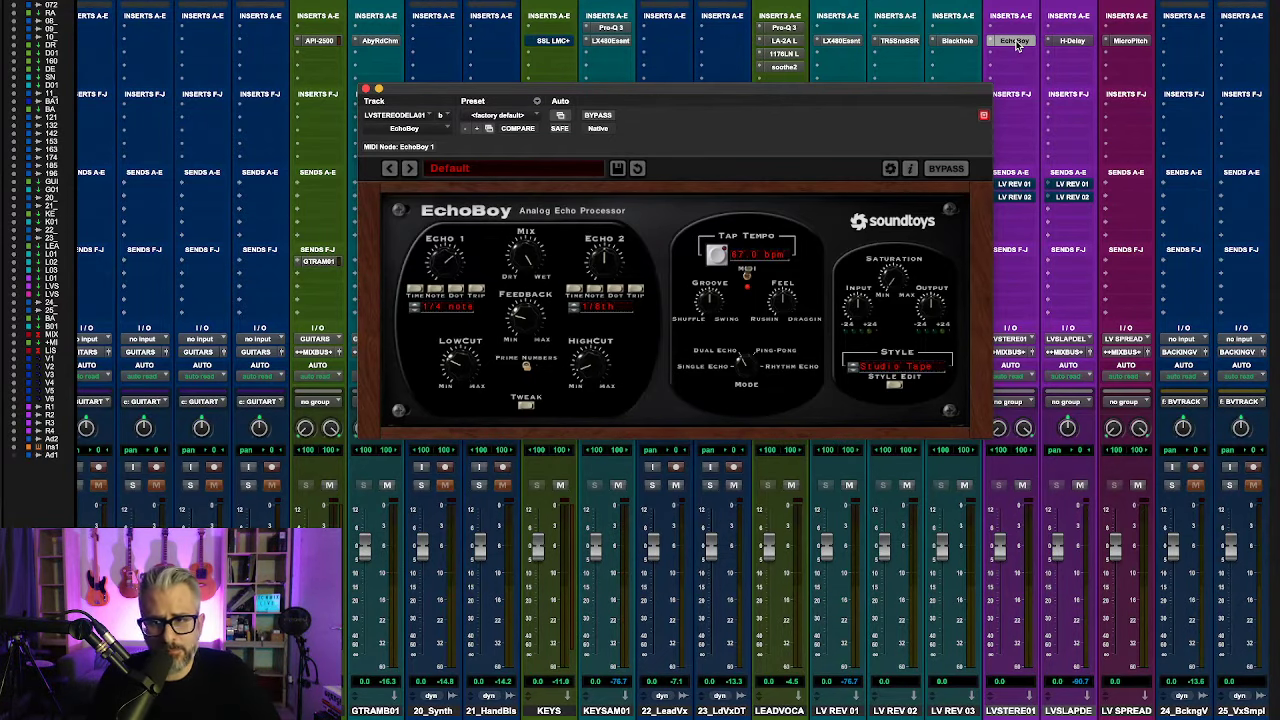
left_click(1017, 44)
left_click(1072, 41)
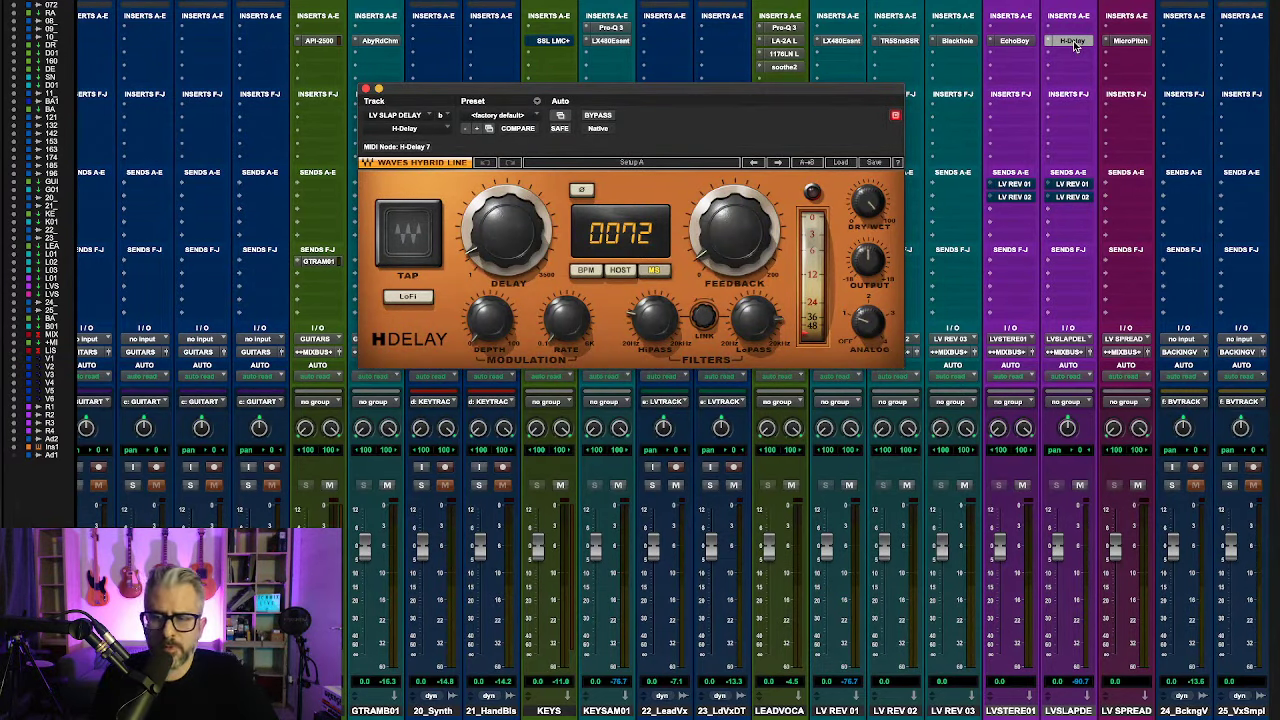
left_click(1072, 42)
left_click(1130, 41)
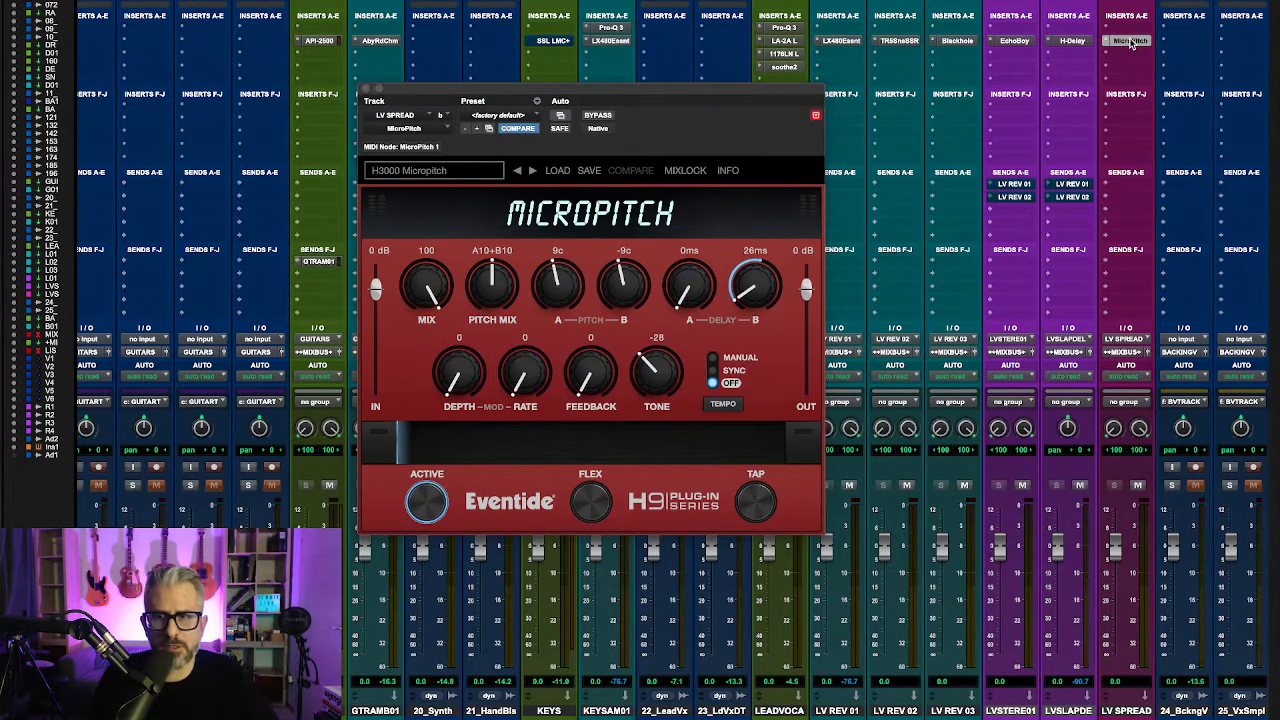
left_click(1131, 42)
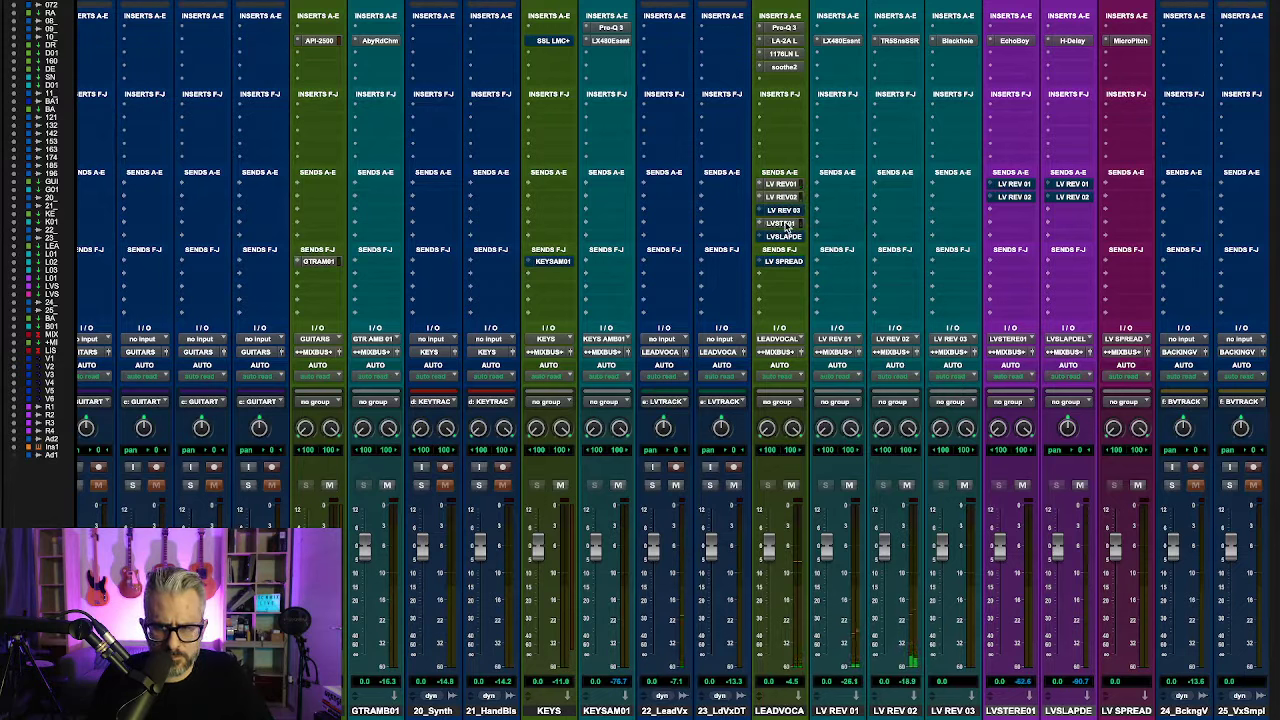
Step: Enable the LEAD VOCAL bus's stereo delay and slap delay sends, setting them to -21.8 dB and -11.3 dB during playback
left_click(782, 223)
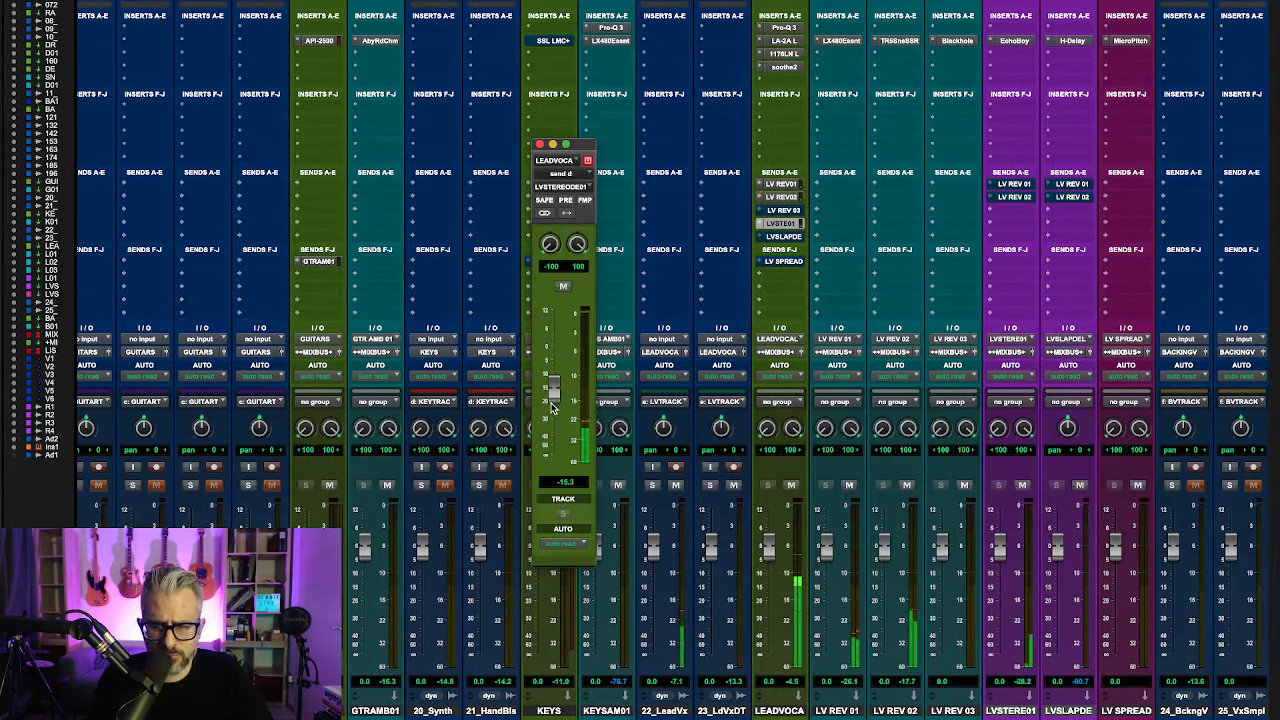
mouse_move(558, 409)
left_mouse_down()
mouse_move(556, 398)
mouse_move(556, 410)
left_mouse_up()
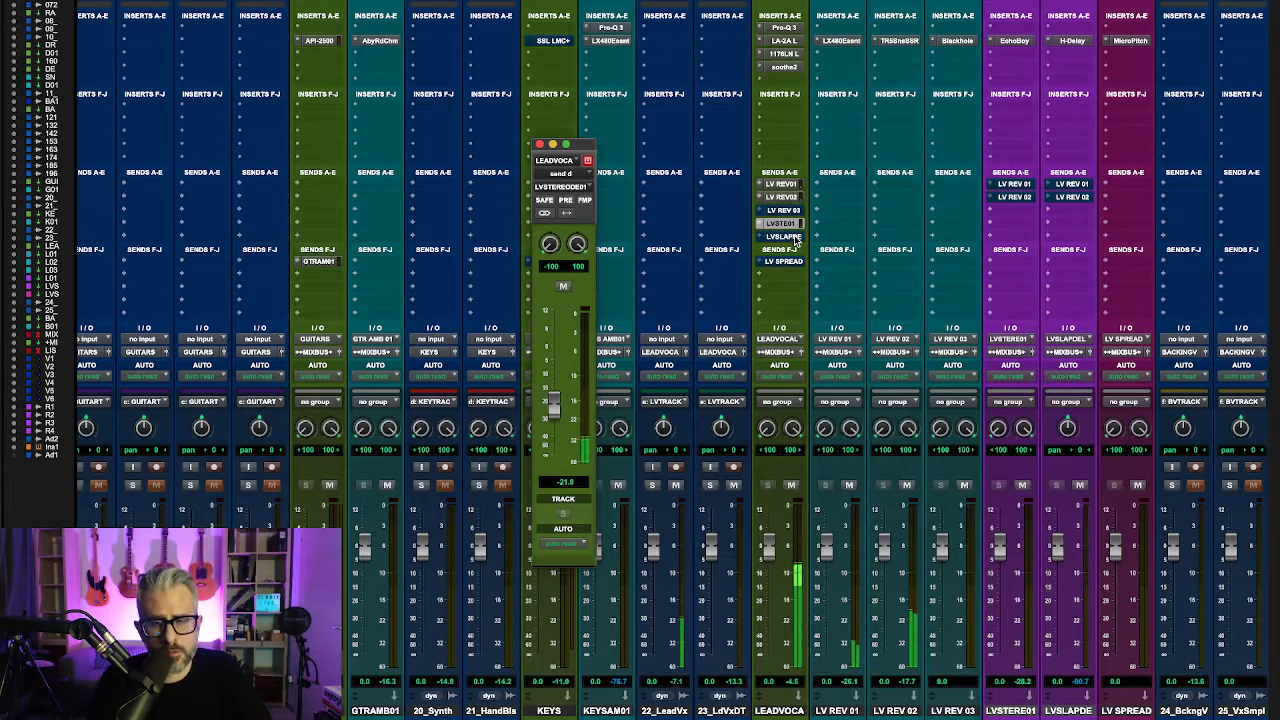
left_click(795, 238)
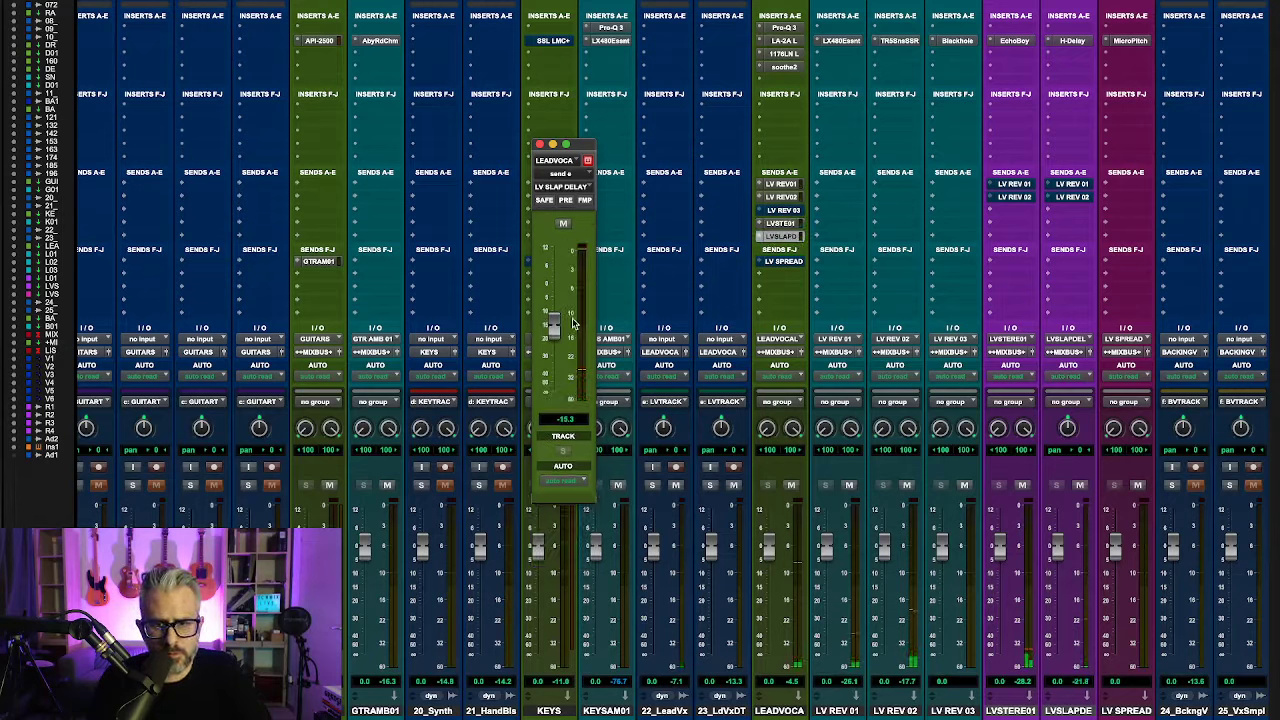
left_click_drag(560, 322, 560, 311)
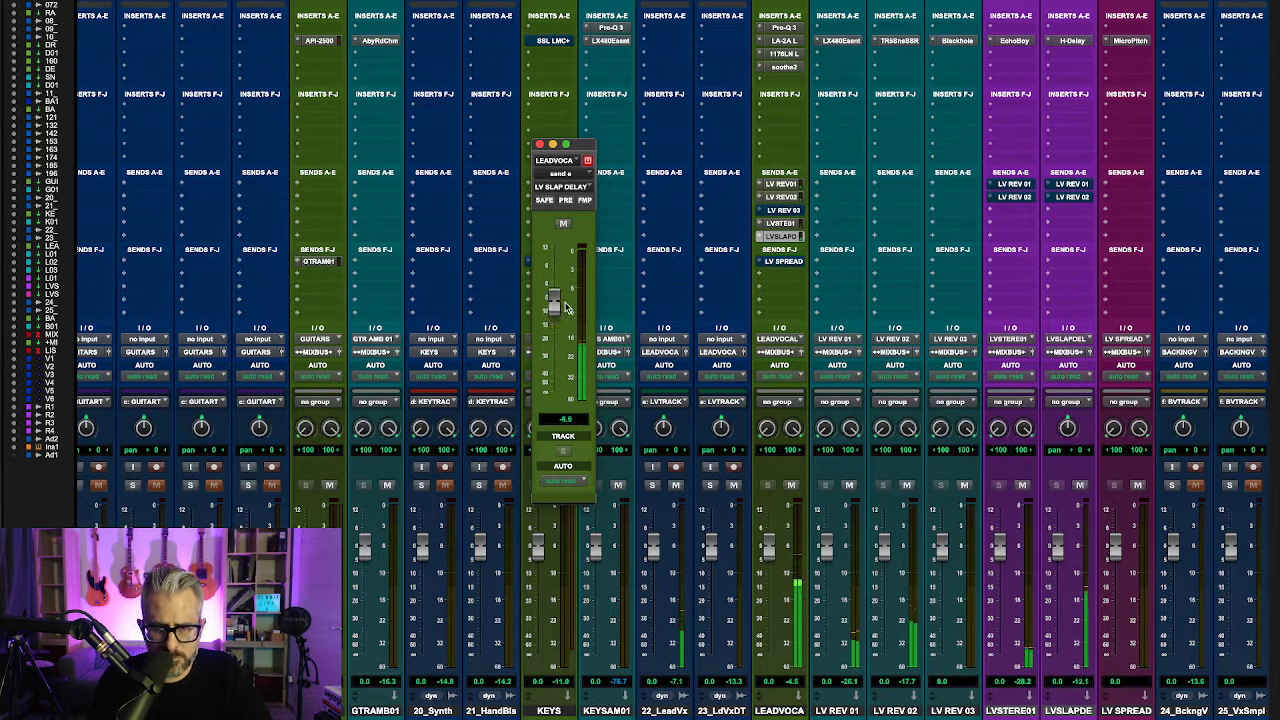
left_click_drag(565, 315, 565, 325)
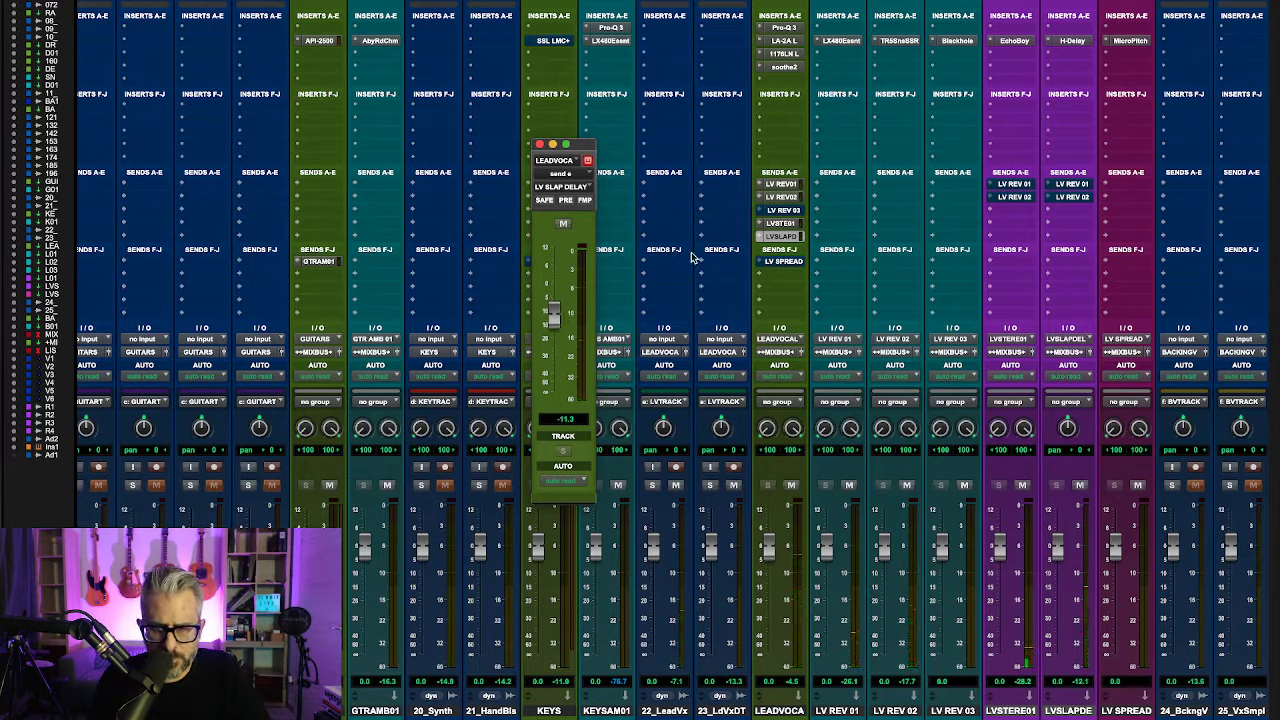
Step: Unmute the LEAD VOCAL bus's LV SPREAD send, compare the vocal with and without it, and close the send window
left_click(785, 262)
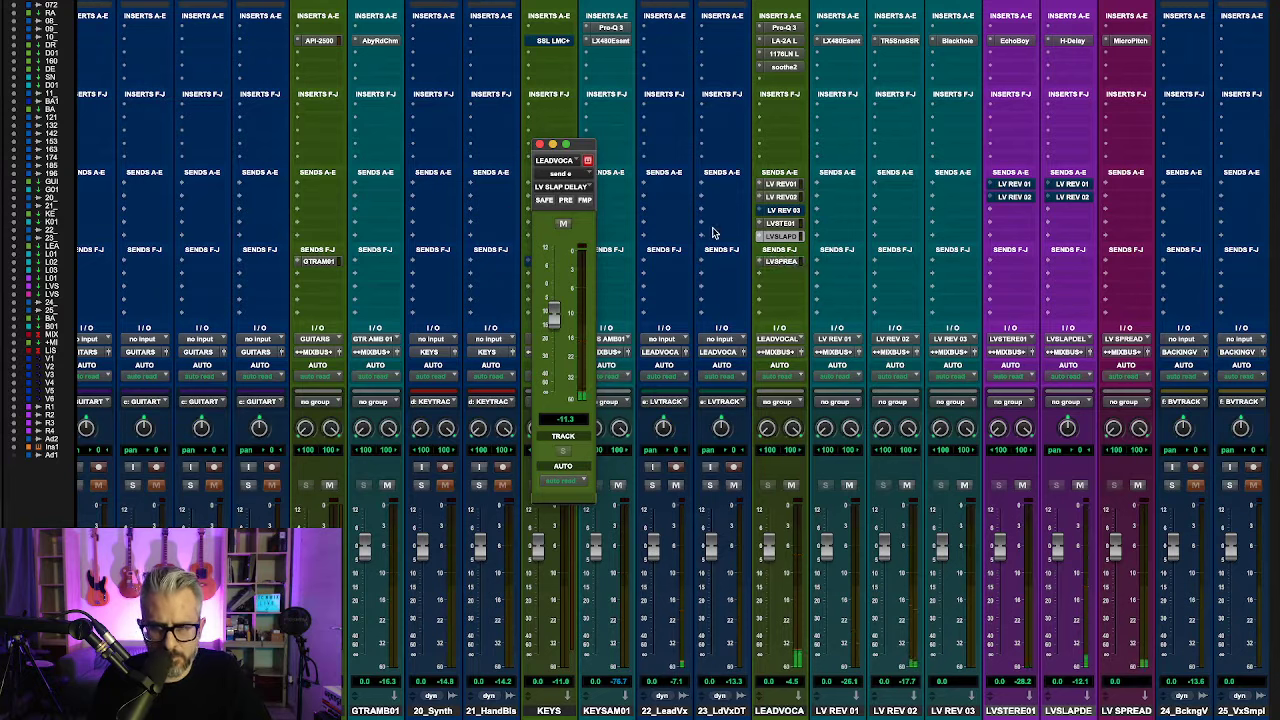
left_click(784, 262)
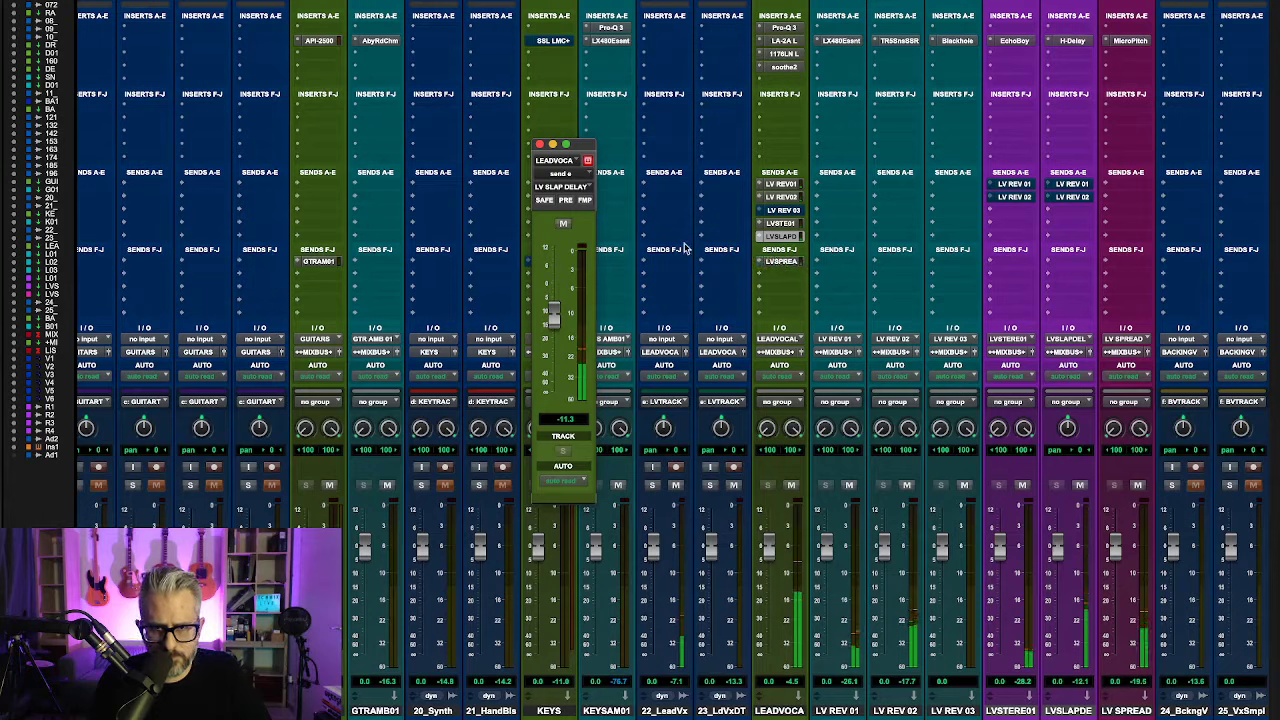
left_click(539, 144)
Step: Make the LEAD VOCAL bus's LV REV 03 send inactive, and mute and unmute the remaining sends together to compare the effects
left_click(785, 211, "ctrl+super")
left_click(792, 183, "shift+super")
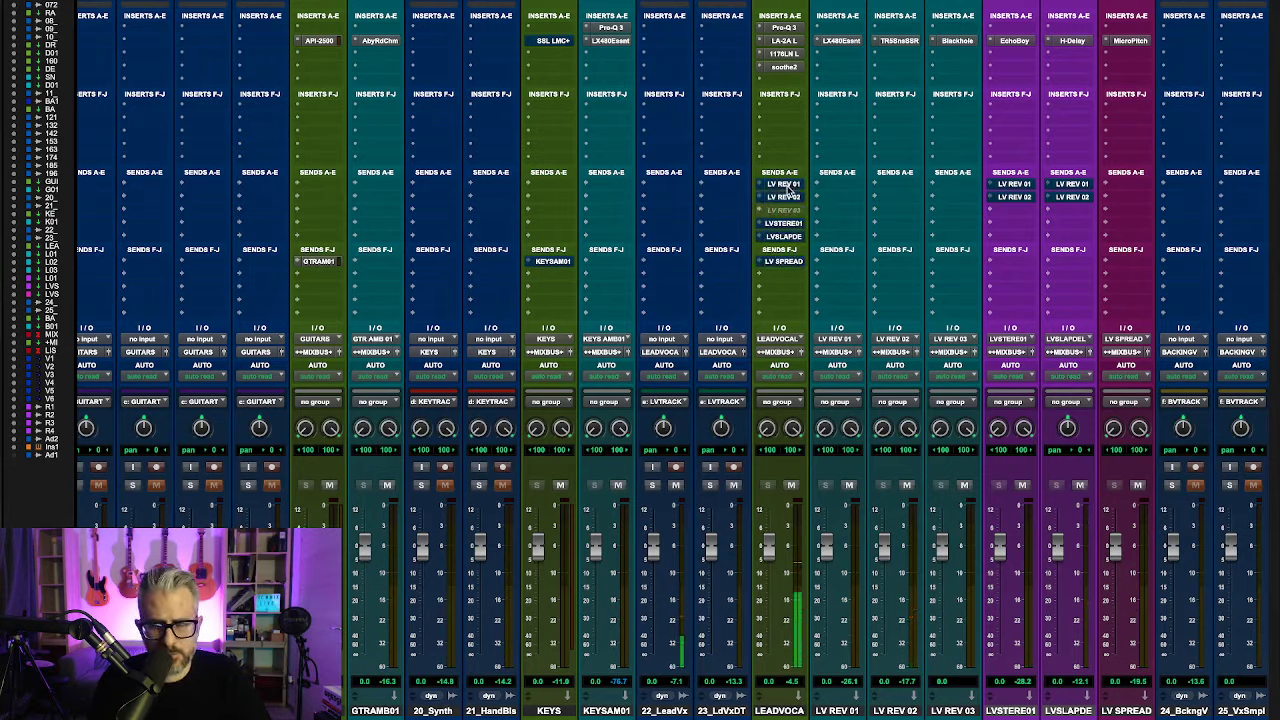
left_click(792, 187, "shift+super")
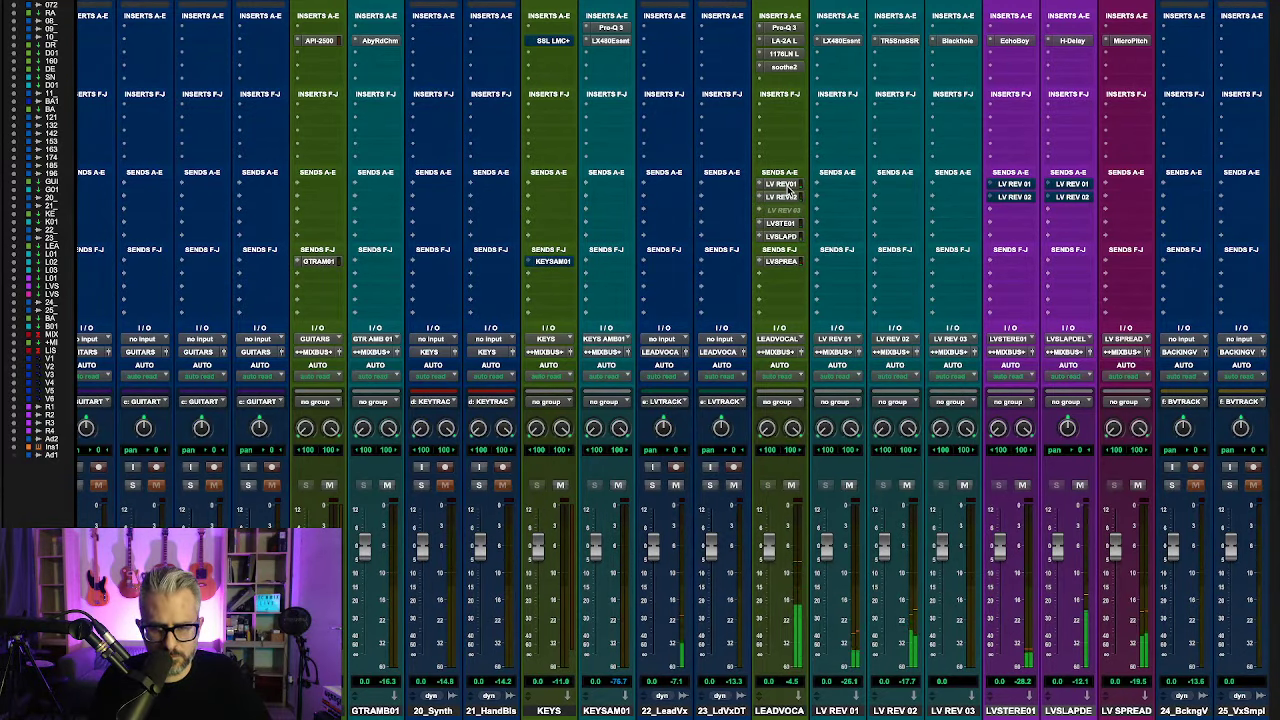
Step: Insert the Little MicroShift (mono/stereo) plug-in on the 23_LeadVoxDT track
scroll(932, 358, "right", 3)
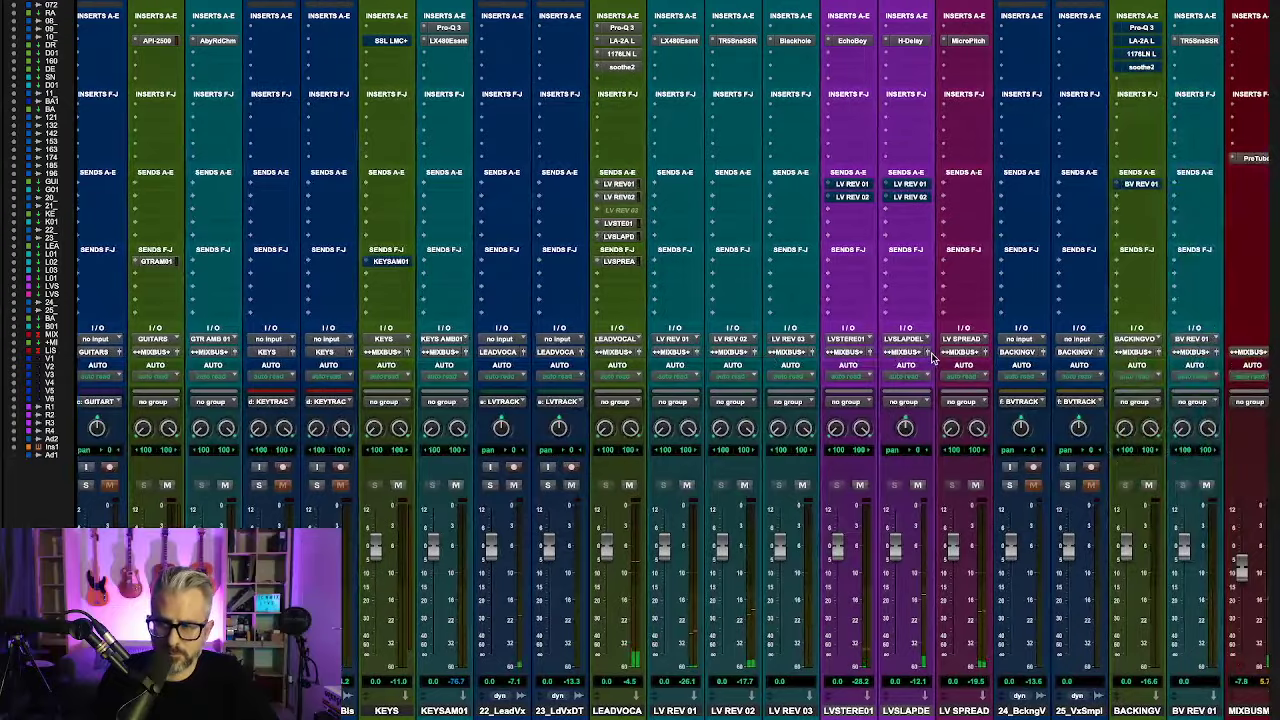
scroll(932, 358, "right", 3)
scroll(932, 360, "left", 4)
scroll(932, 352, "right", 1)
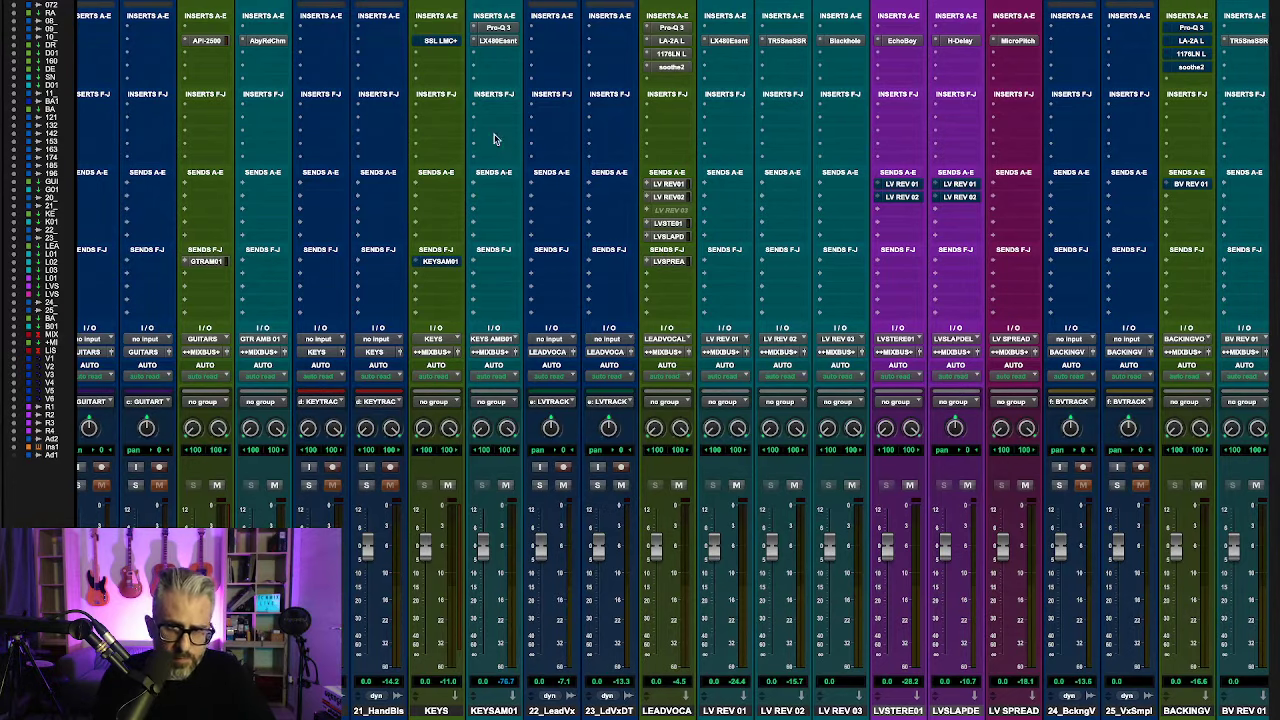
left_click(613, 45)
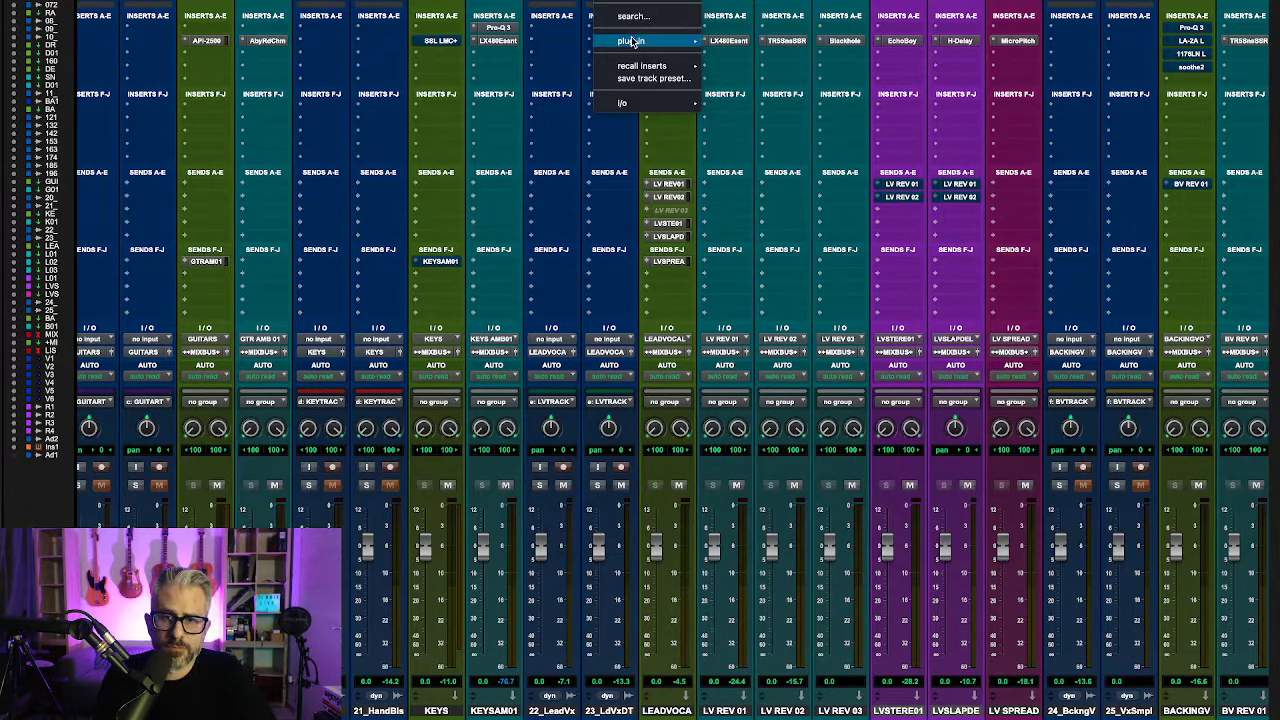
mouse_move(635, 42)
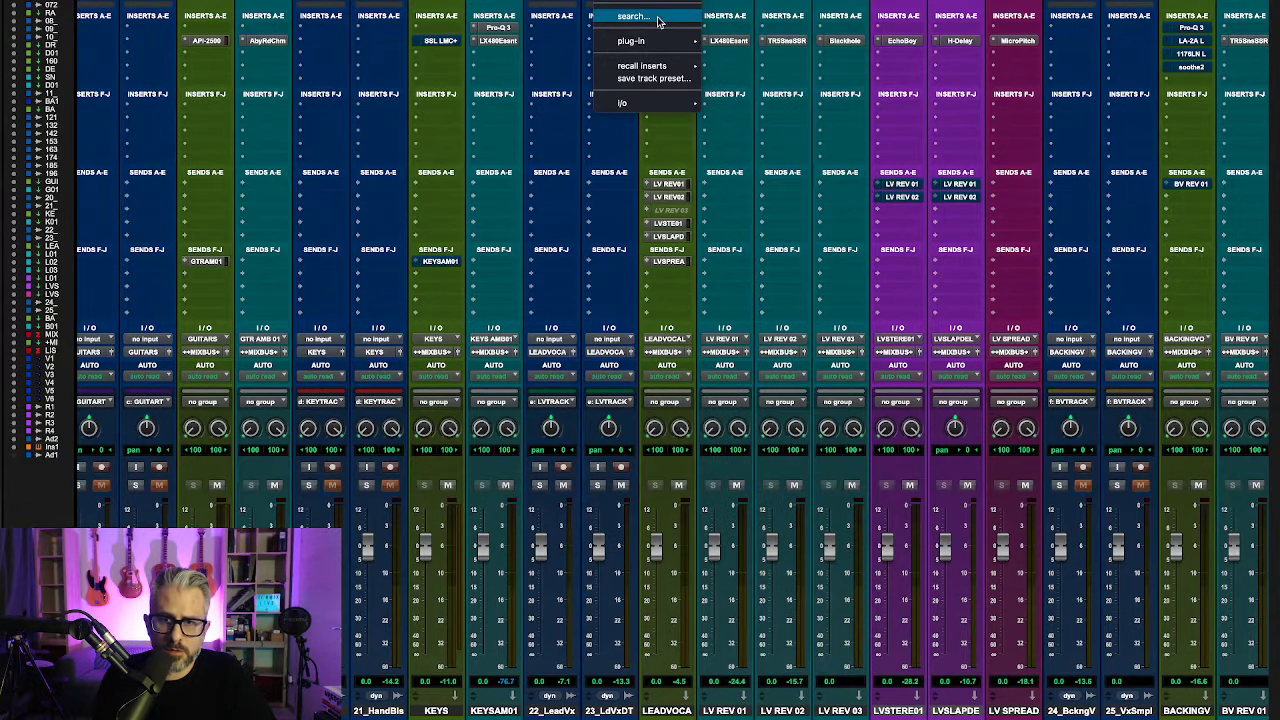
left_click(660, 19)
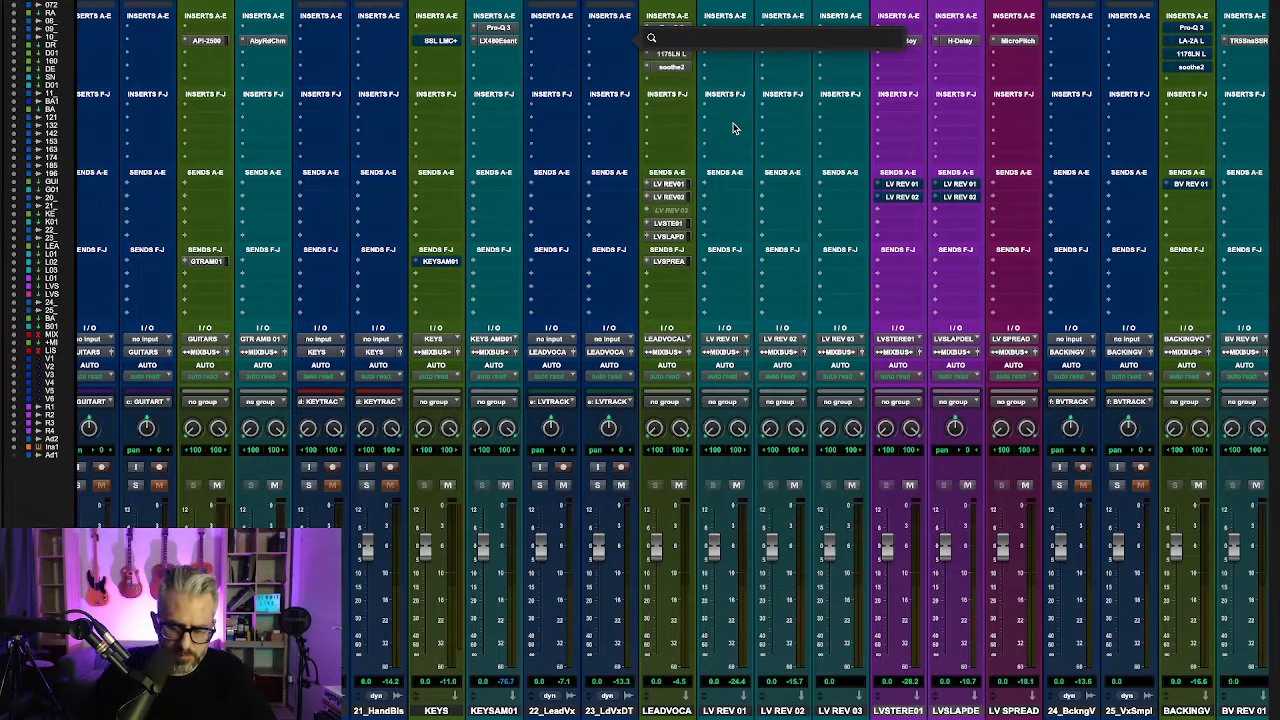
type("litt")
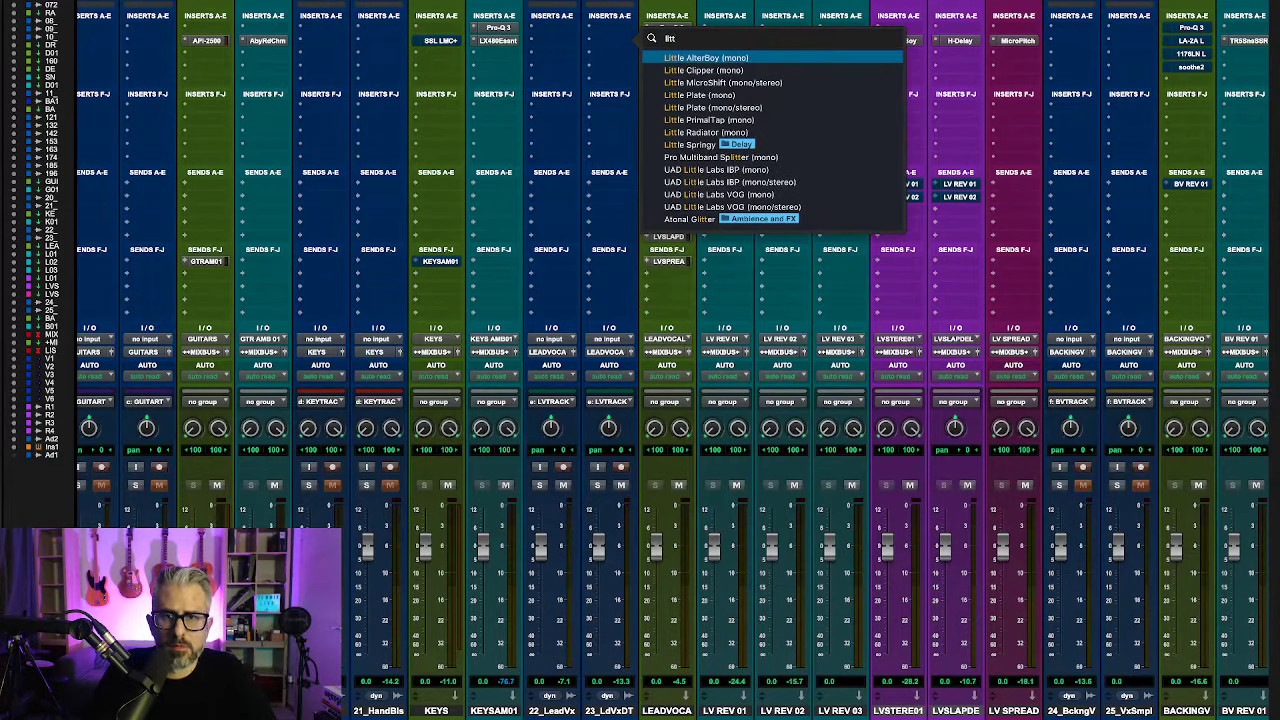
left_click(766, 84)
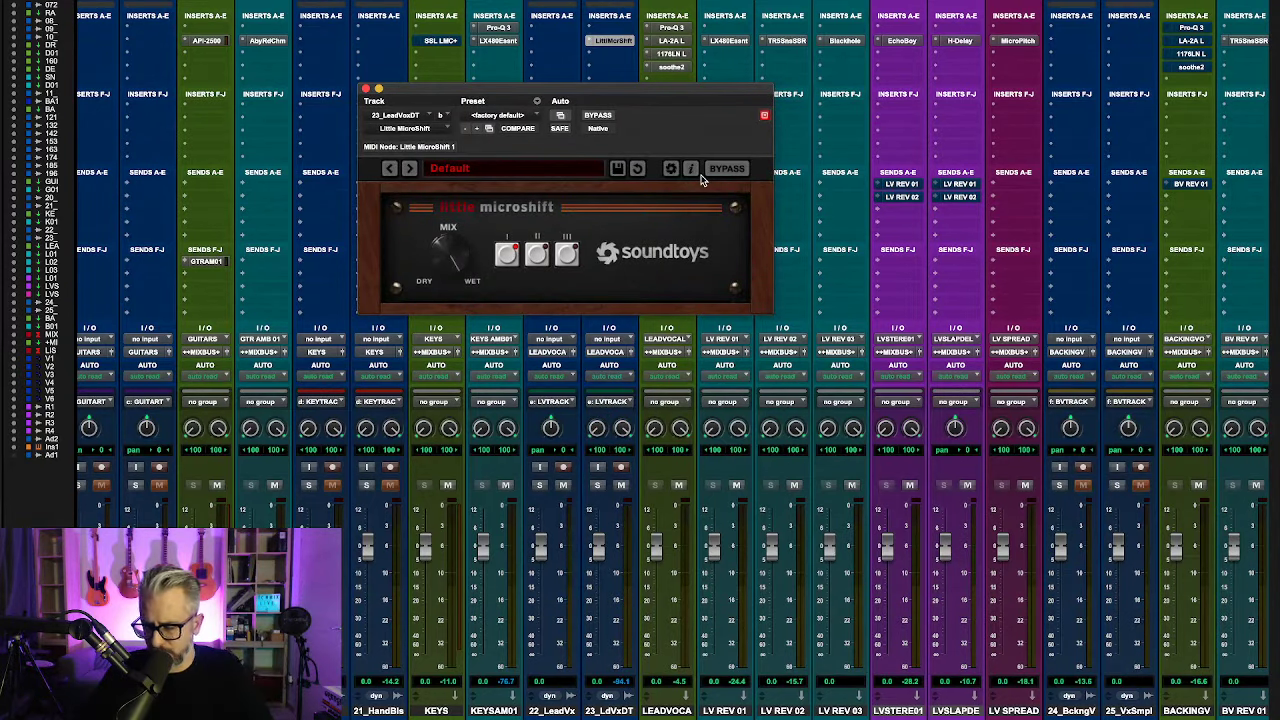
Step: Play from where the 23_LeadVoxDT part enters, compare Little MicroShift bypassed and active, and close the plug-in
key("super+equal")
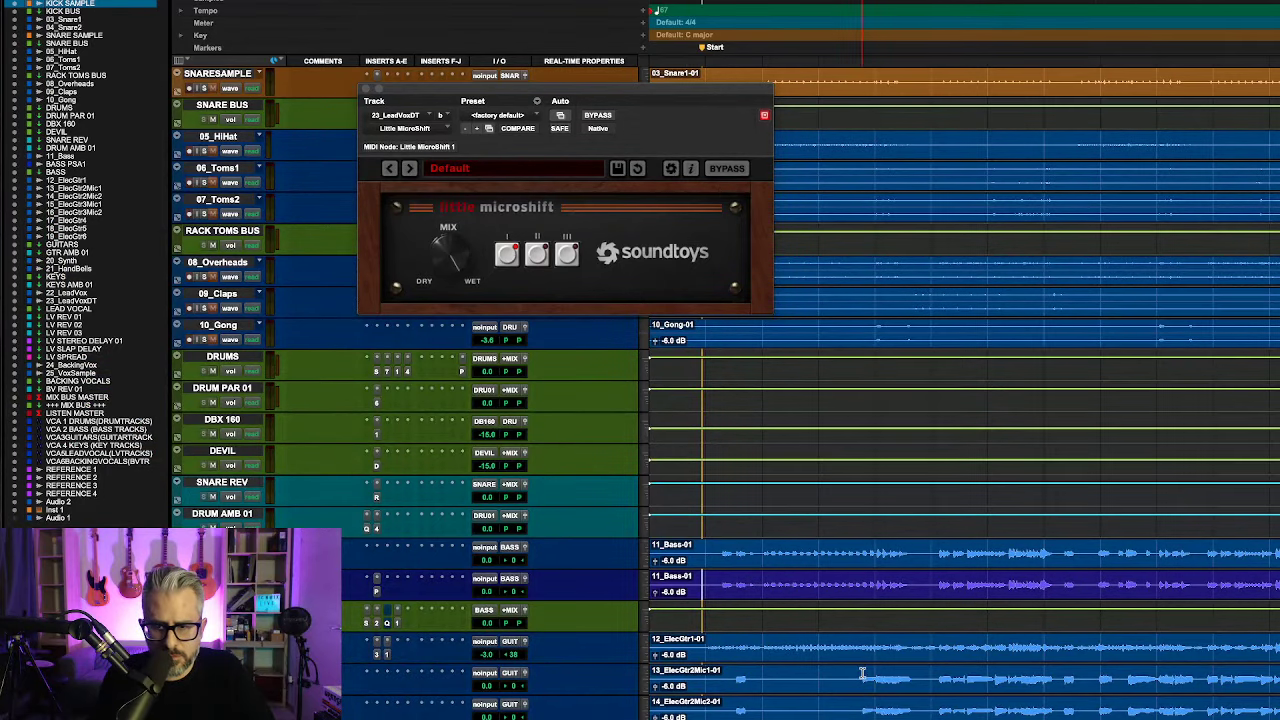
scroll(862, 673, "down", 15)
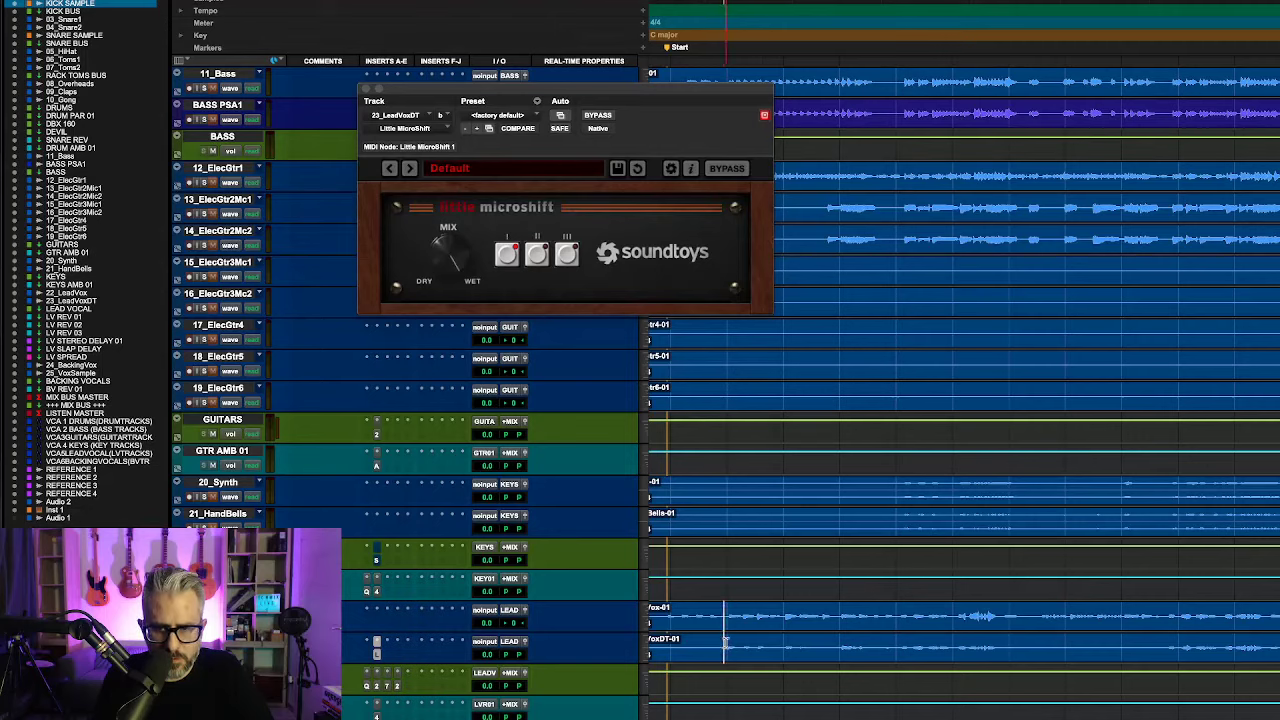
key("space")
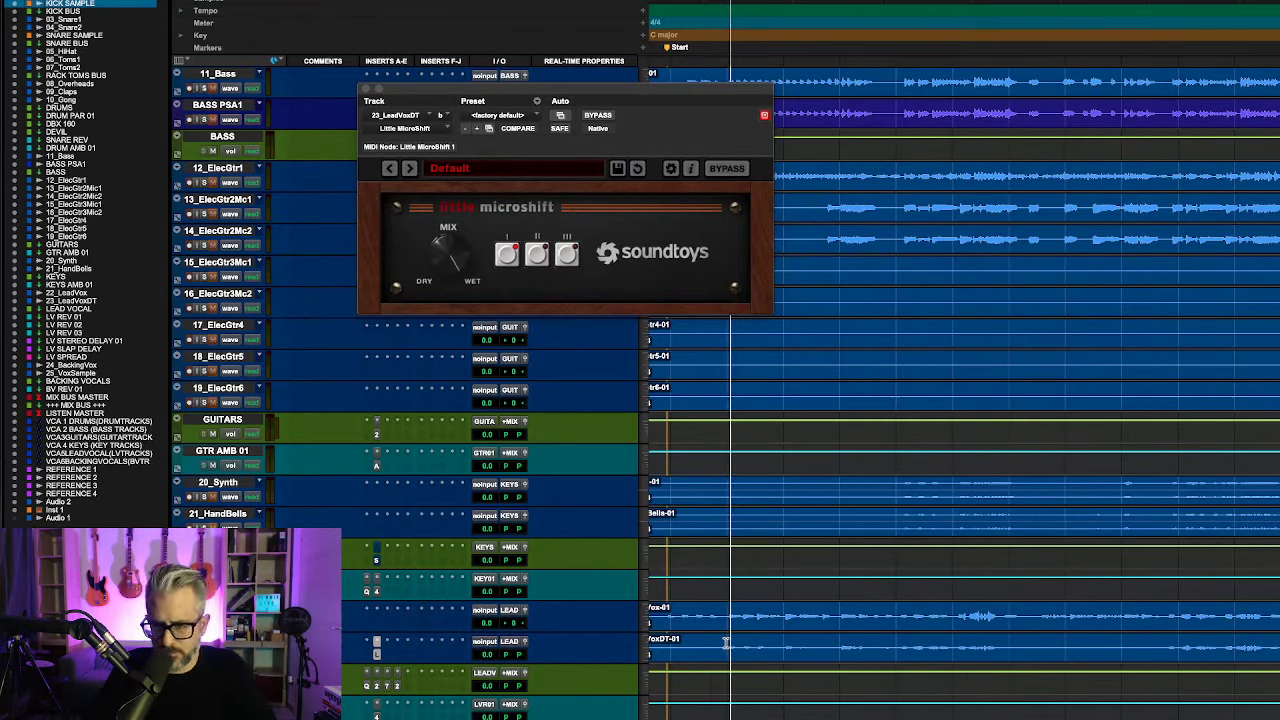
key("super+equal")
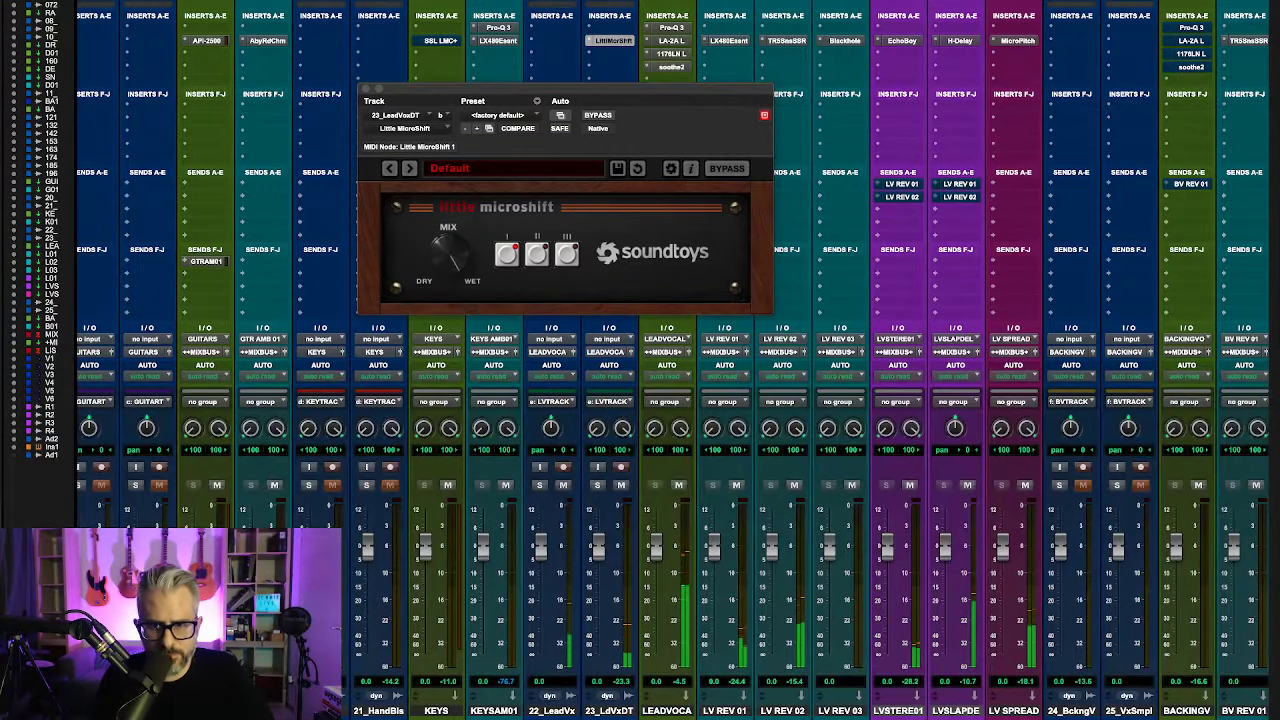
left_click(604, 116)
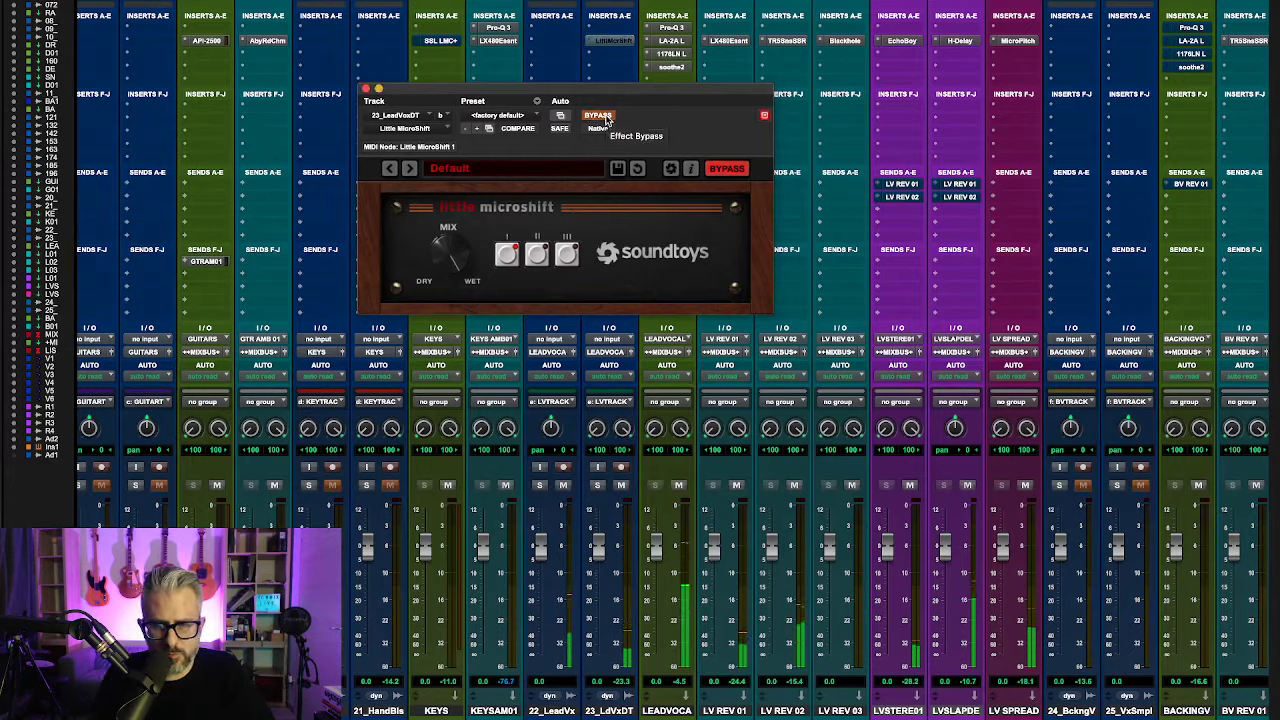
left_click(605, 117)
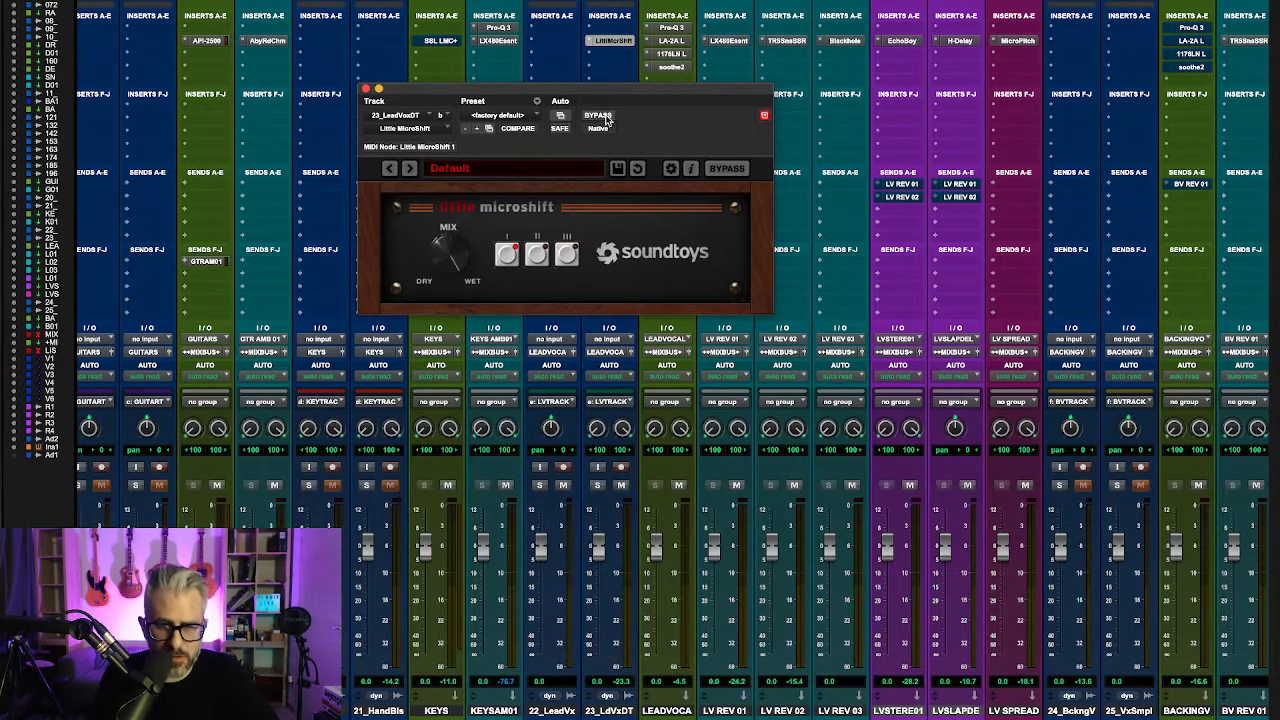
left_click(367, 89)
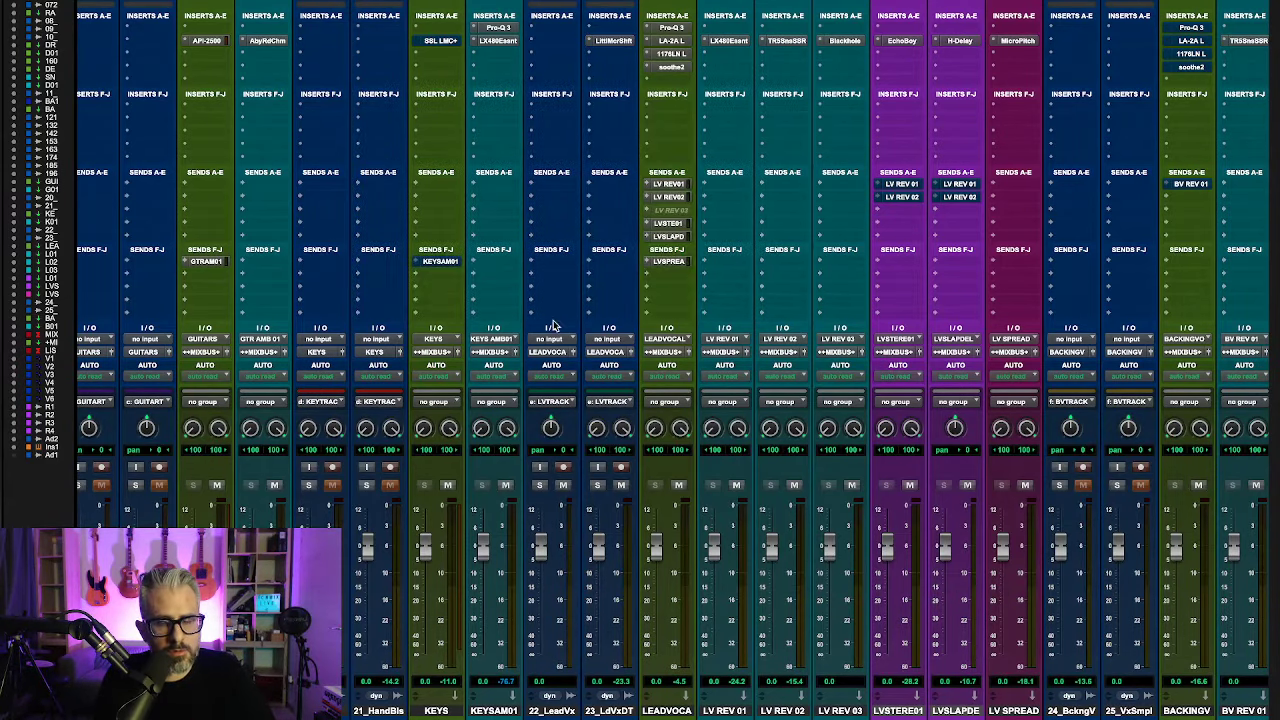
Step: Unsolo the lead vocal VCA and play the processed vocal within the full mix
scroll(858, 452, "right", 10)
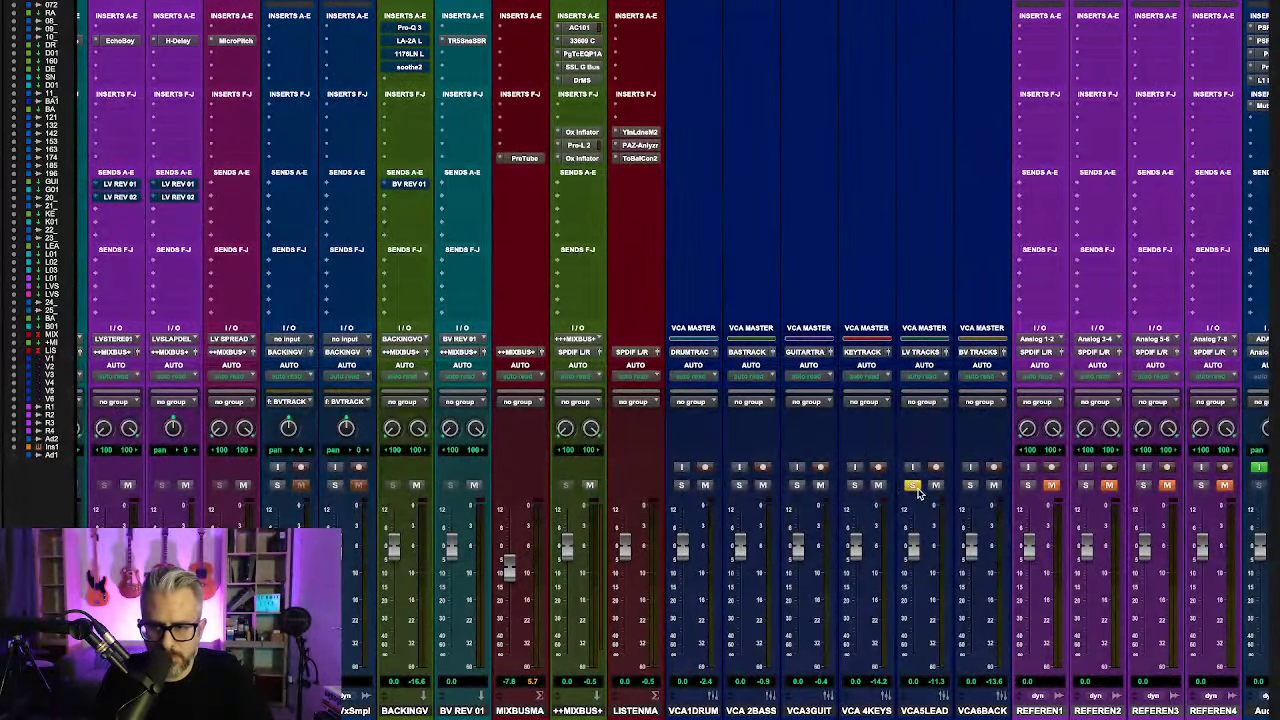
scroll(455, 413, "left", 10)
scroll(455, 415, "right", 6)
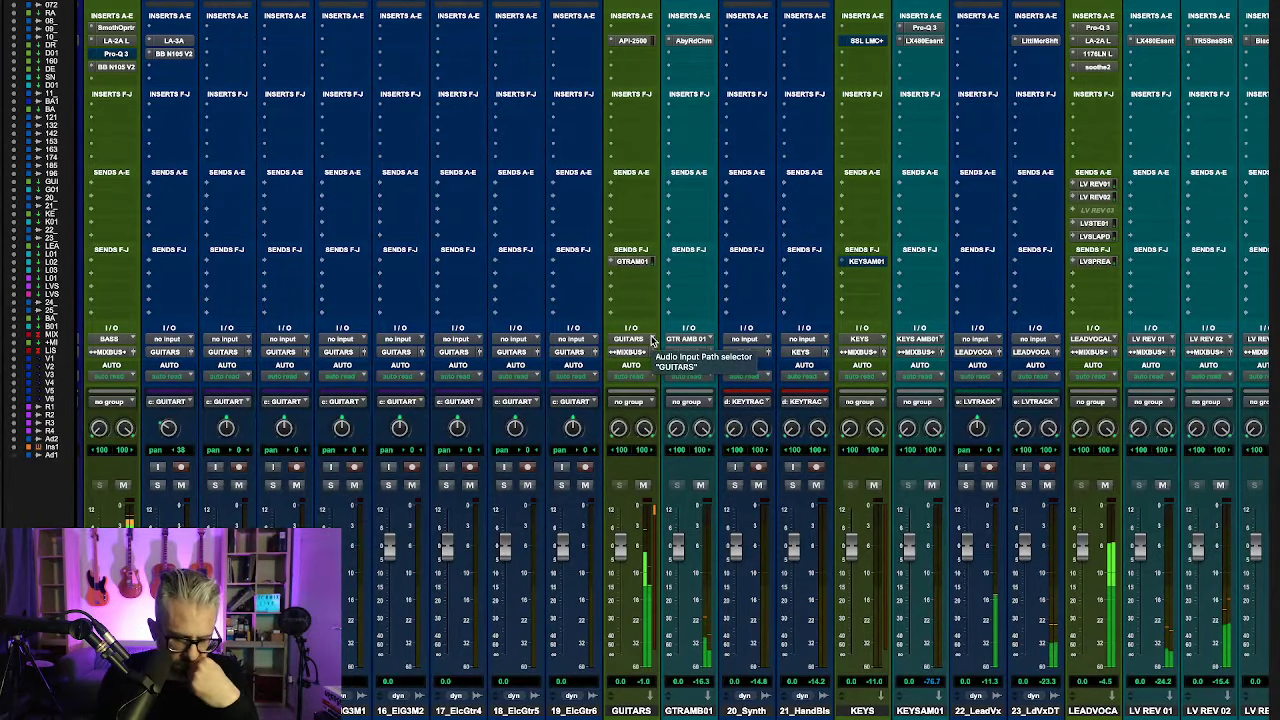
Step: Solo the first kick and first snare tracks for a check, then unsolo both
scroll(655, 333, "right", 2)
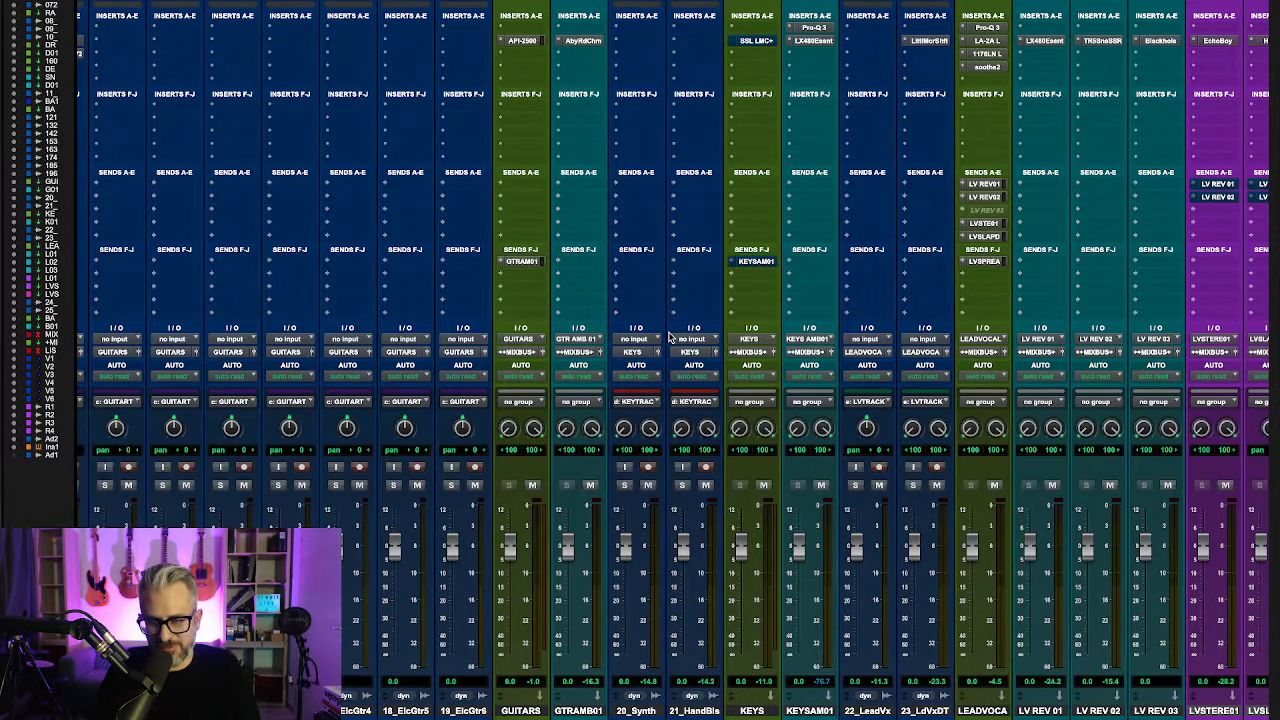
scroll(652, 348, "left", 13)
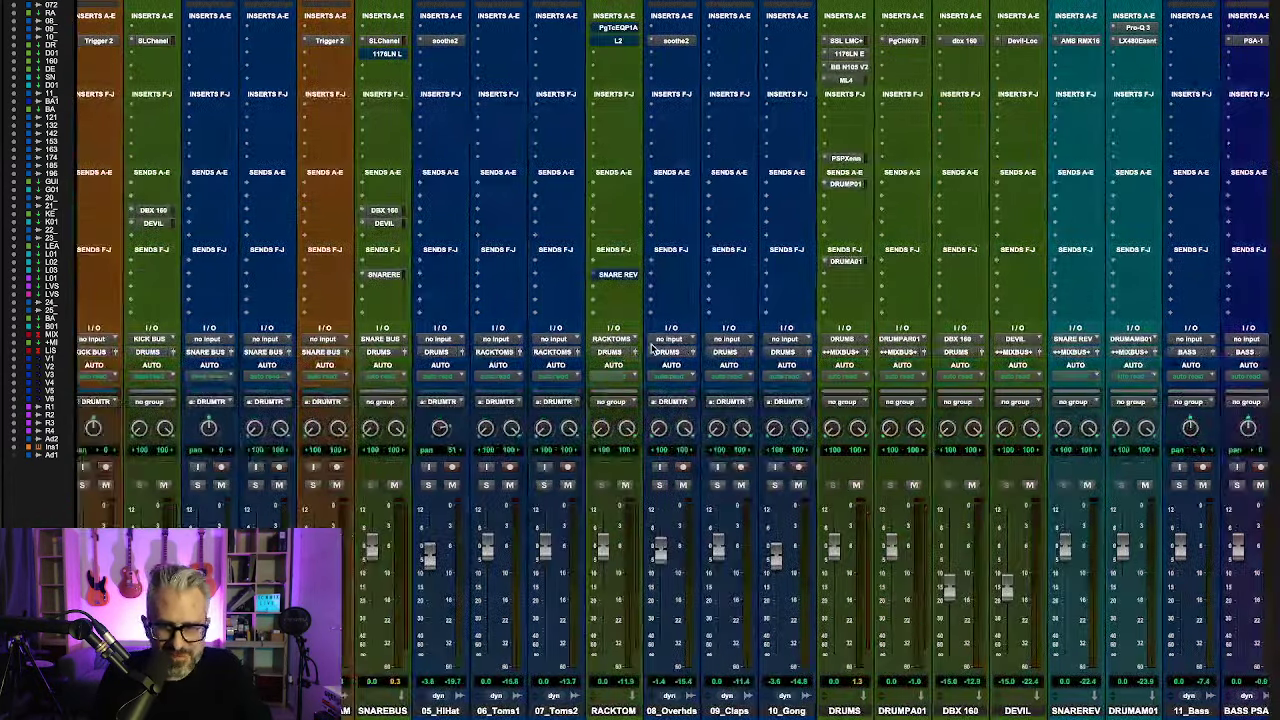
scroll(650, 355, "left", 2)
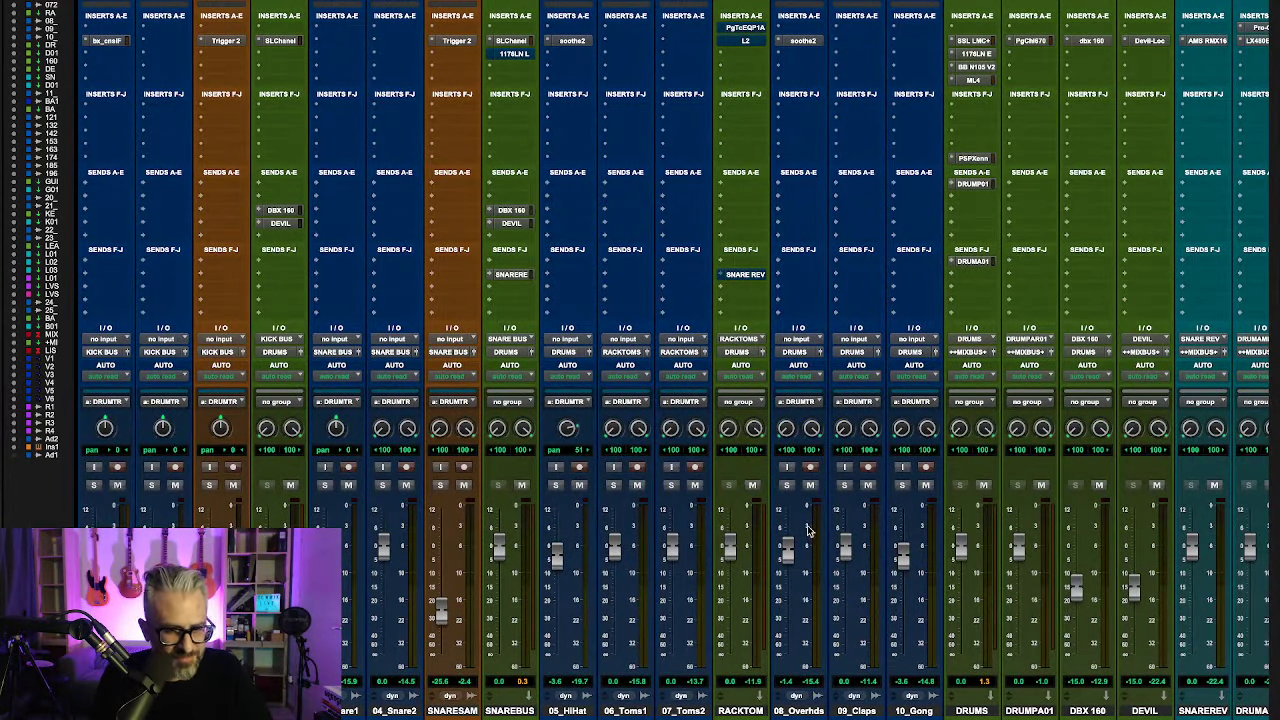
left_click(94, 486)
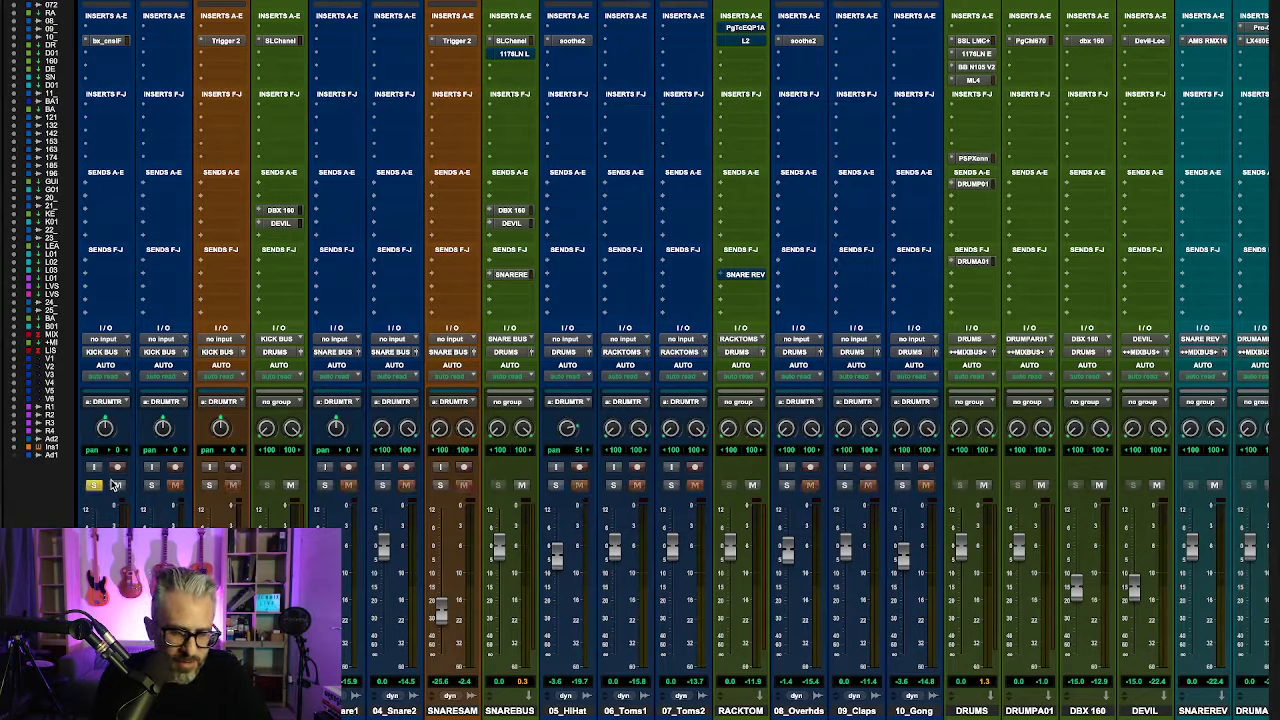
left_click(324, 485)
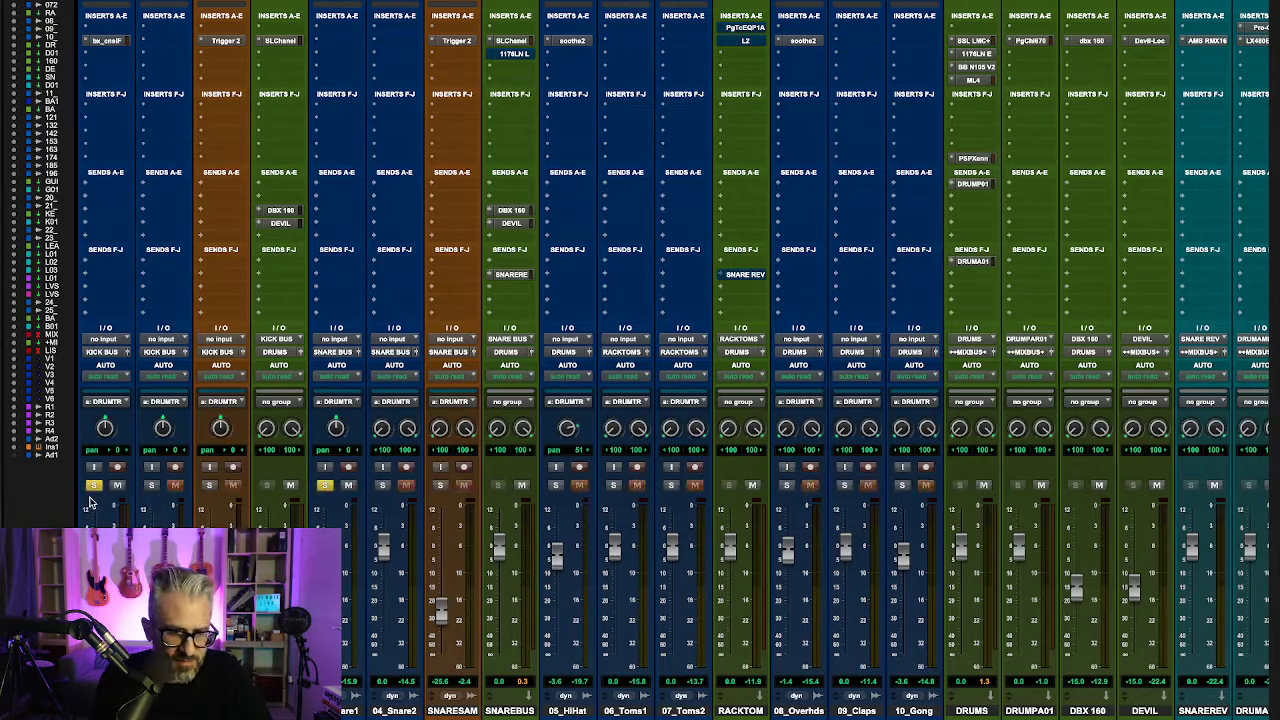
left_click(94, 486)
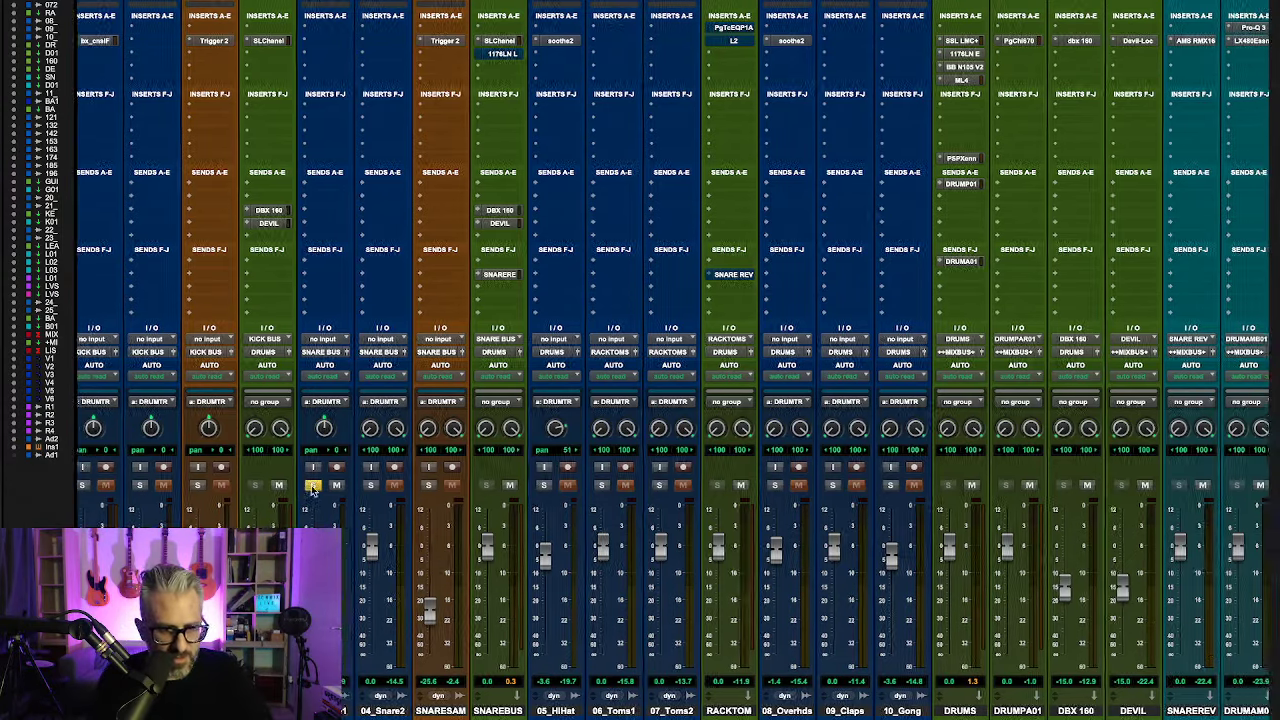
left_click(322, 486)
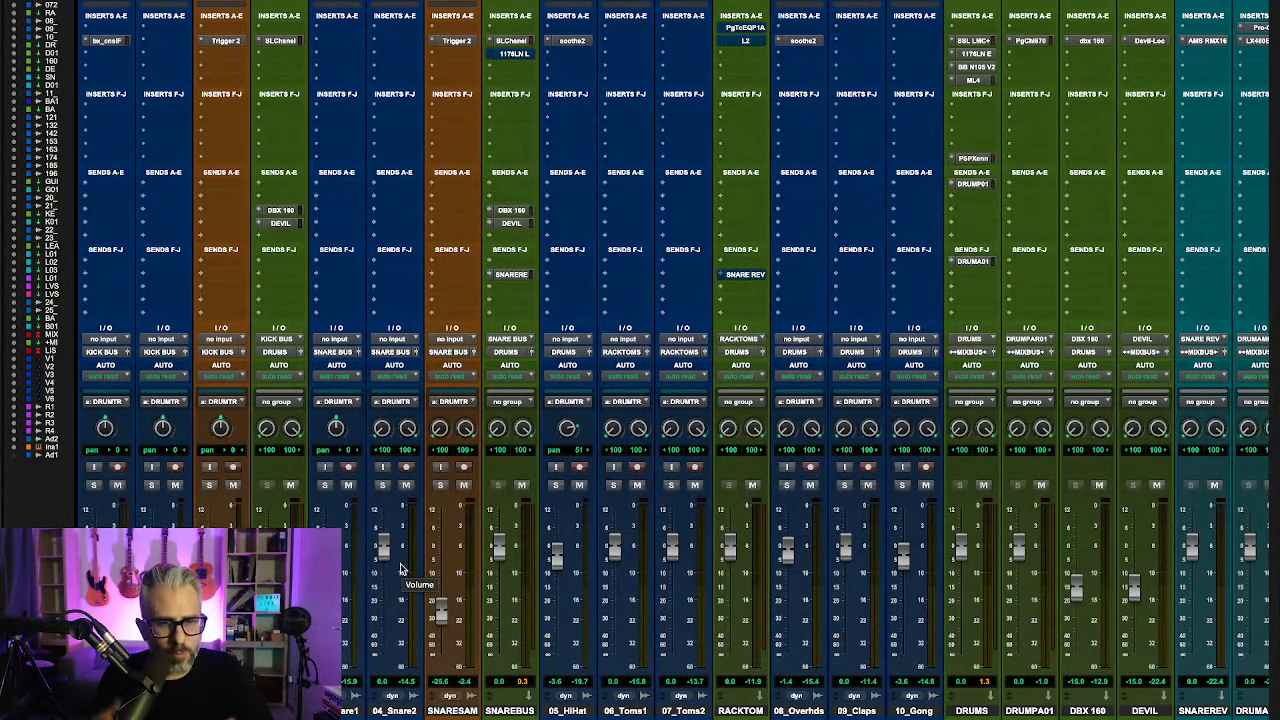
Step: Solo the 09_Claps track and insert the Ozone Imager 2 (stereo) plug-in on it
scroll(437, 568, "right", 2)
scroll(437, 568, "right", 1)
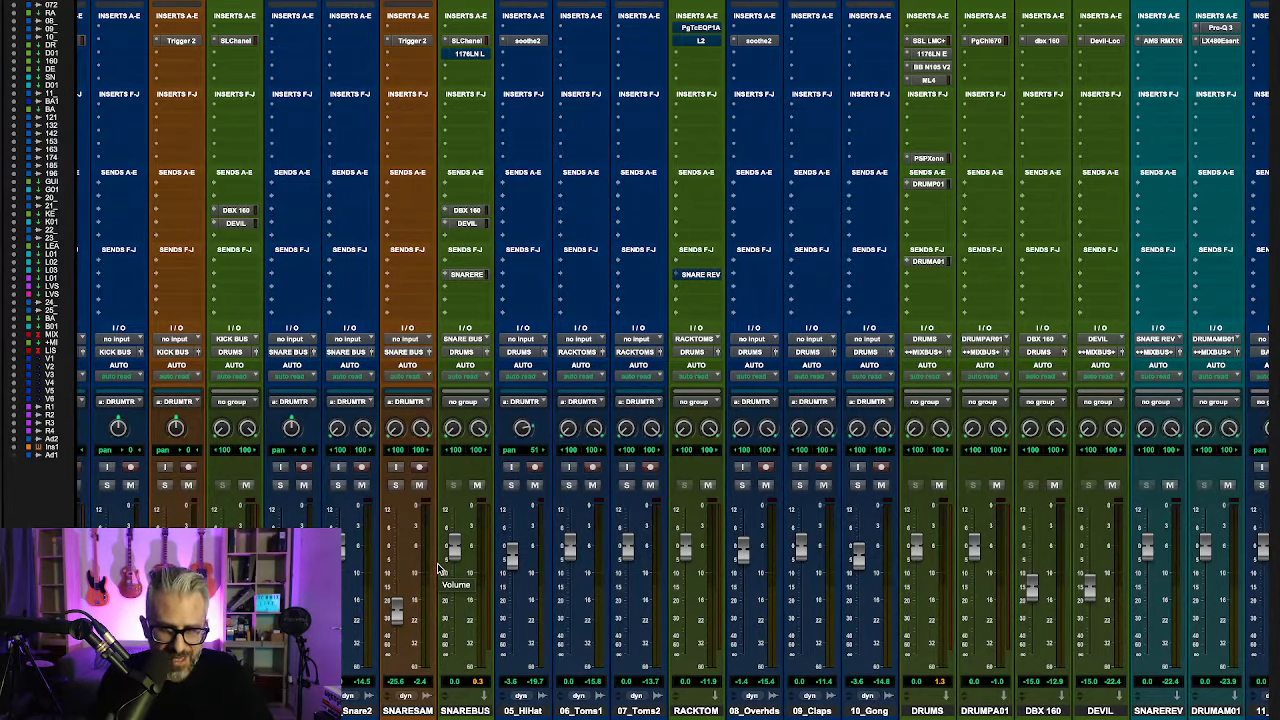
scroll(437, 568, "right", 3)
scroll(438, 568, "left", 3)
scroll(438, 568, "right", 6)
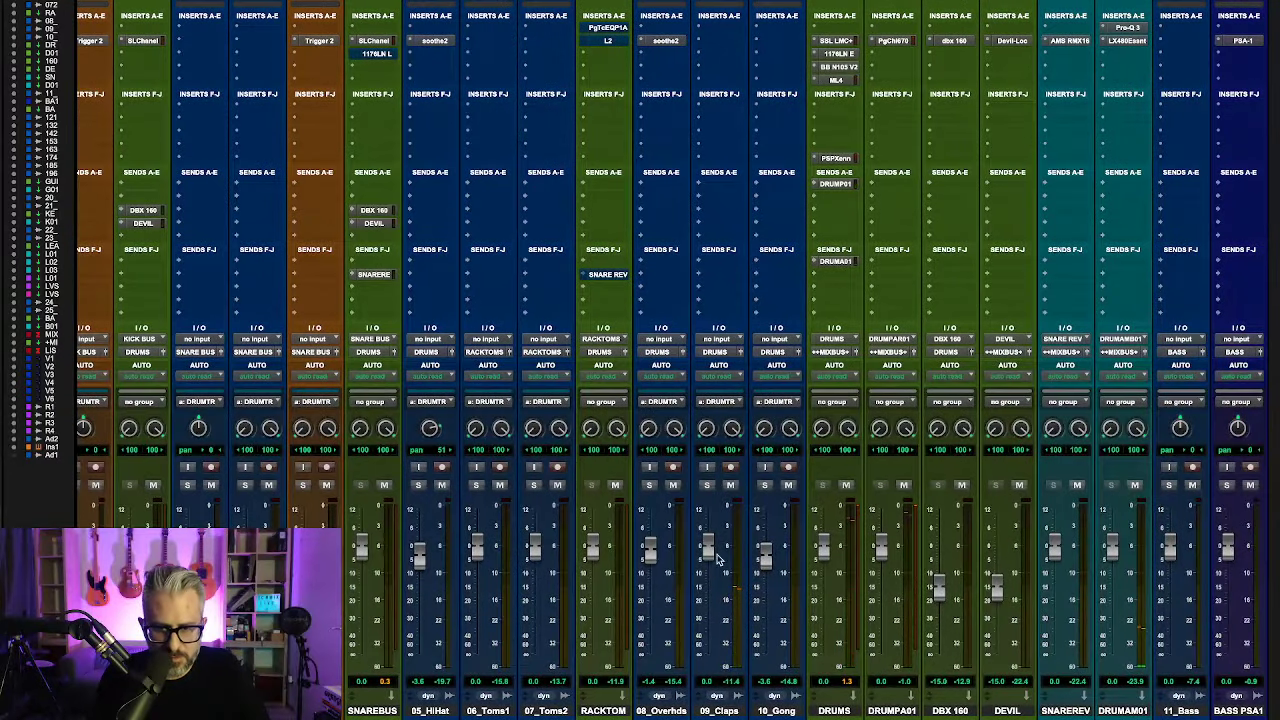
left_click(707, 485)
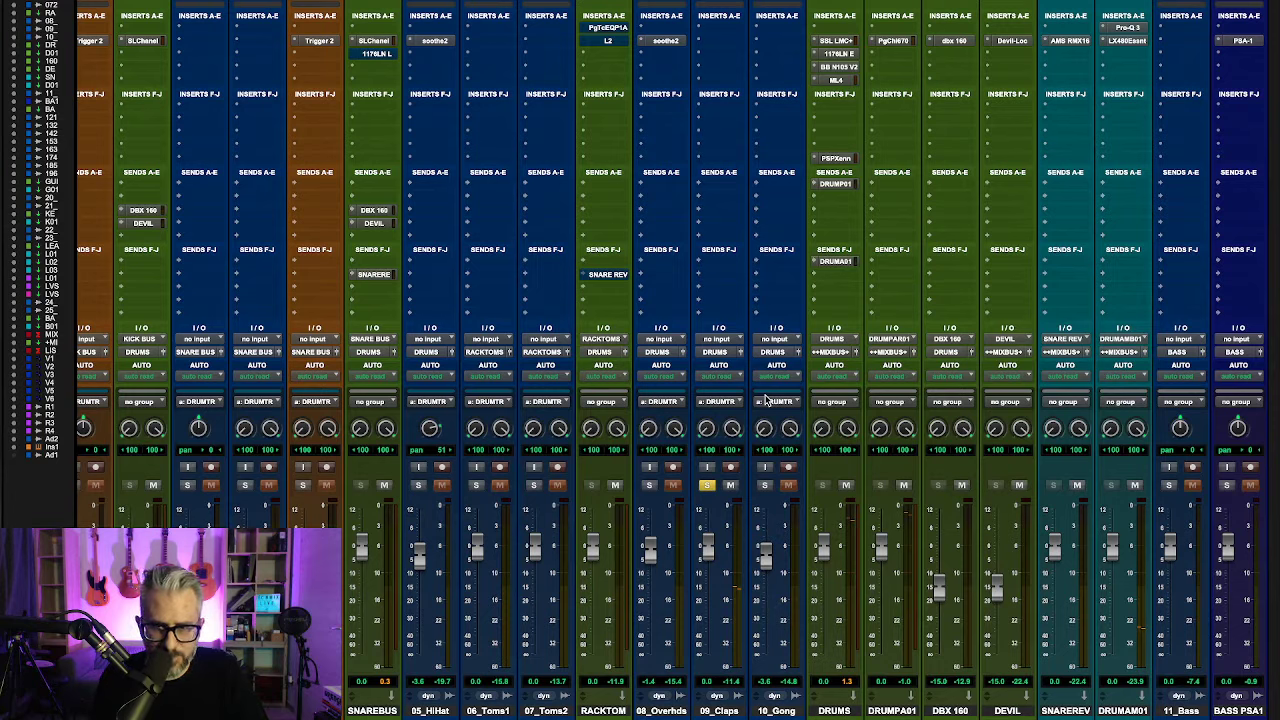
left_click(728, 47)
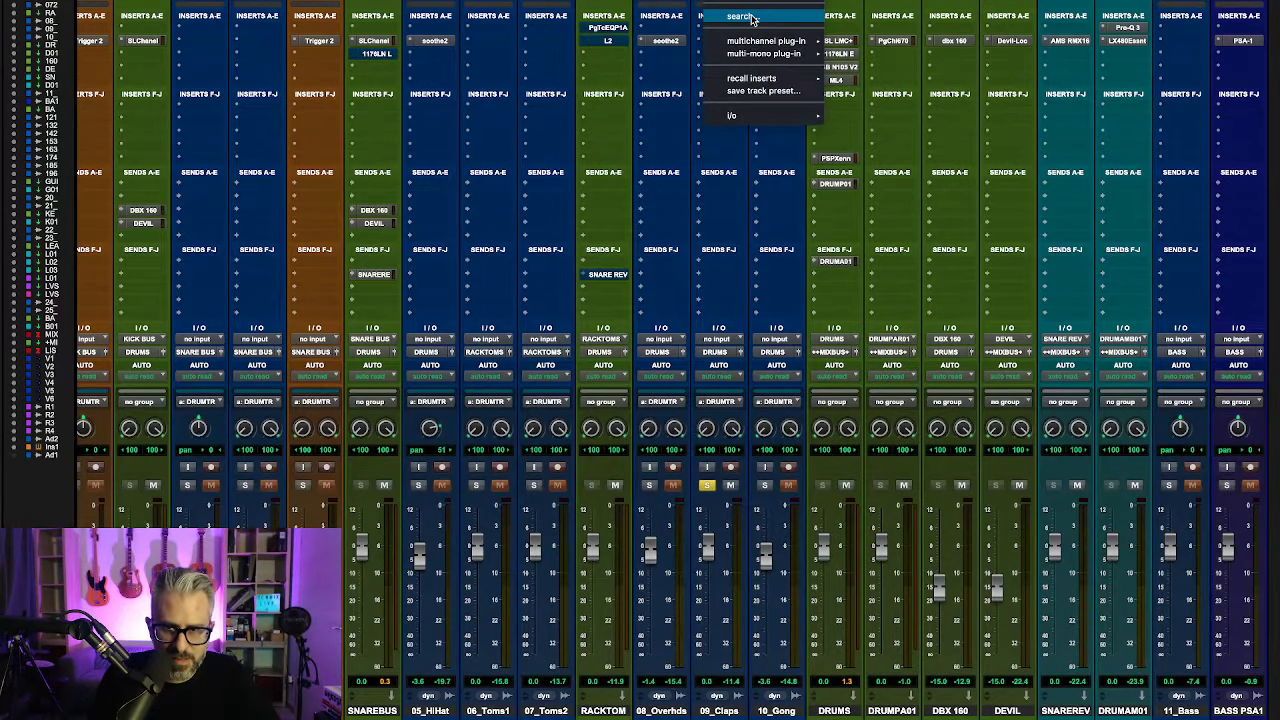
left_click(752, 17)
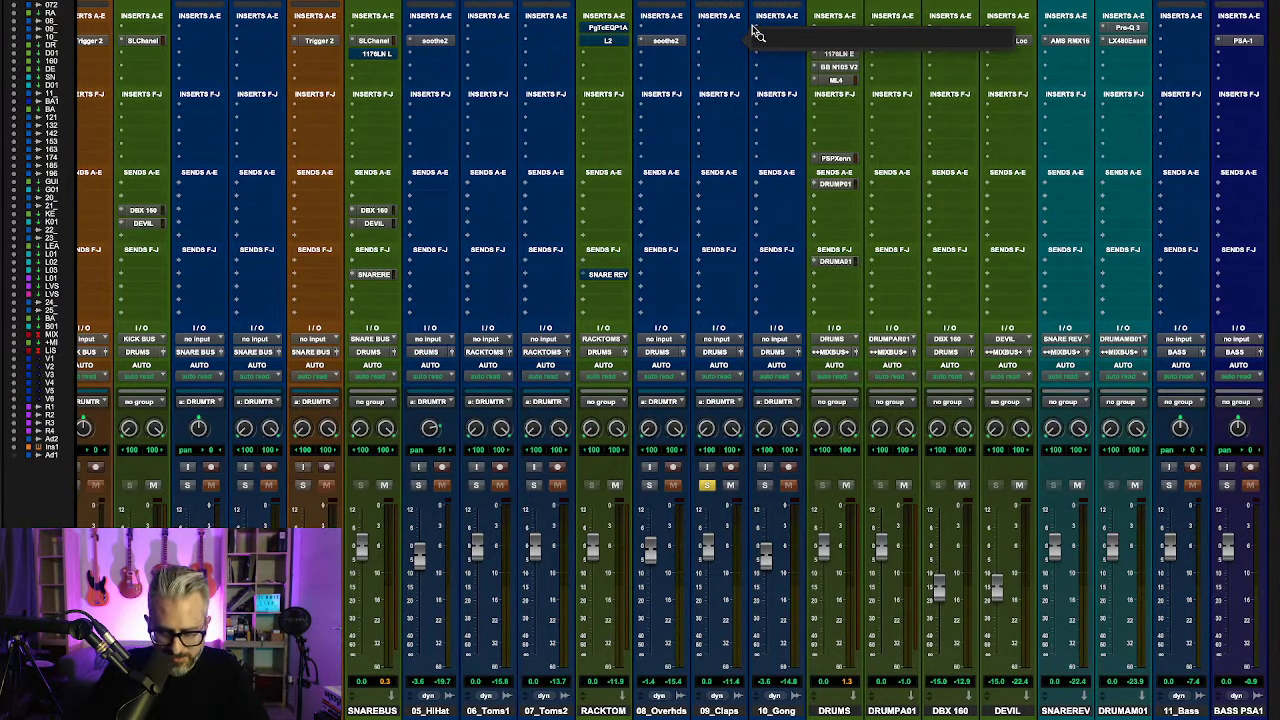
type("ozone")
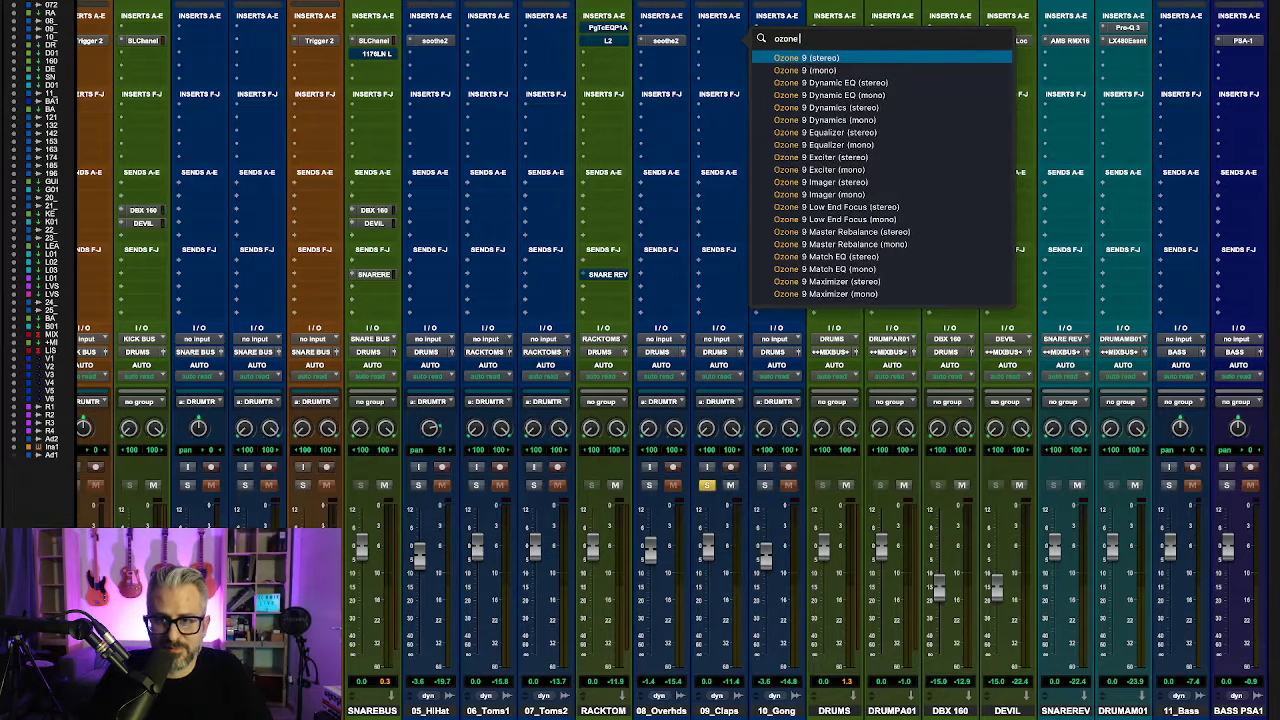
type(" im")
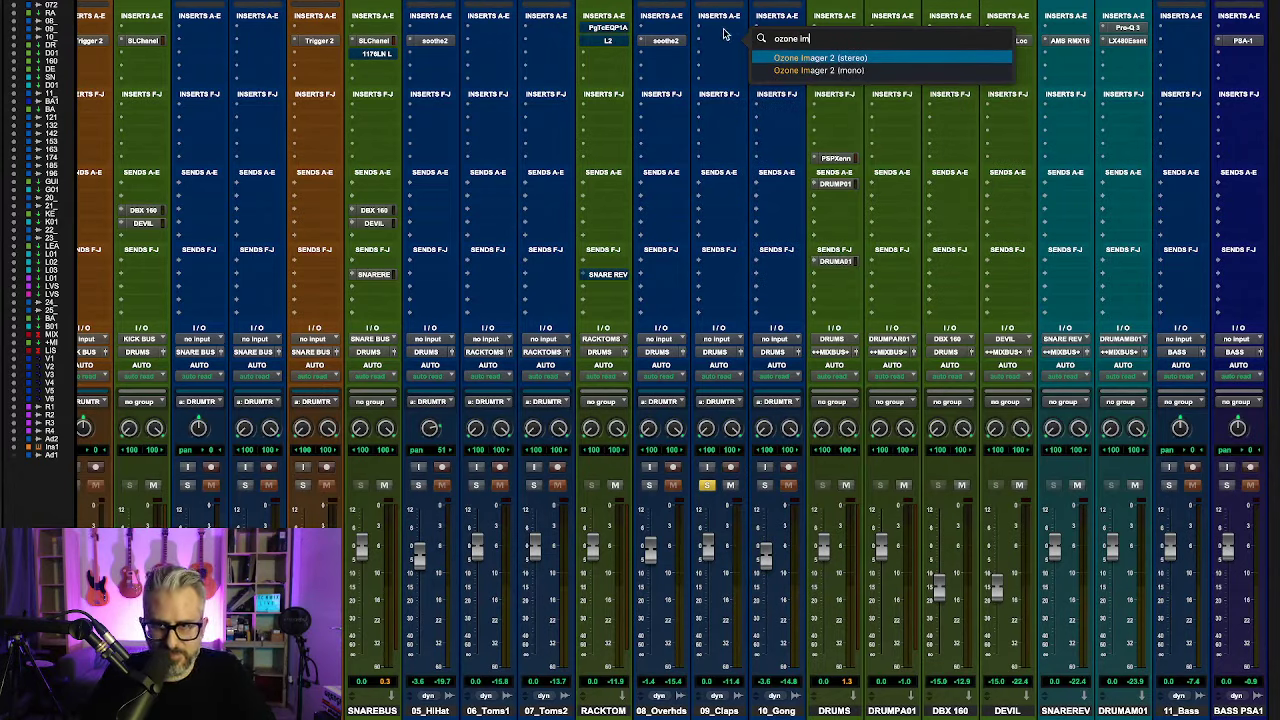
left_click(795, 58)
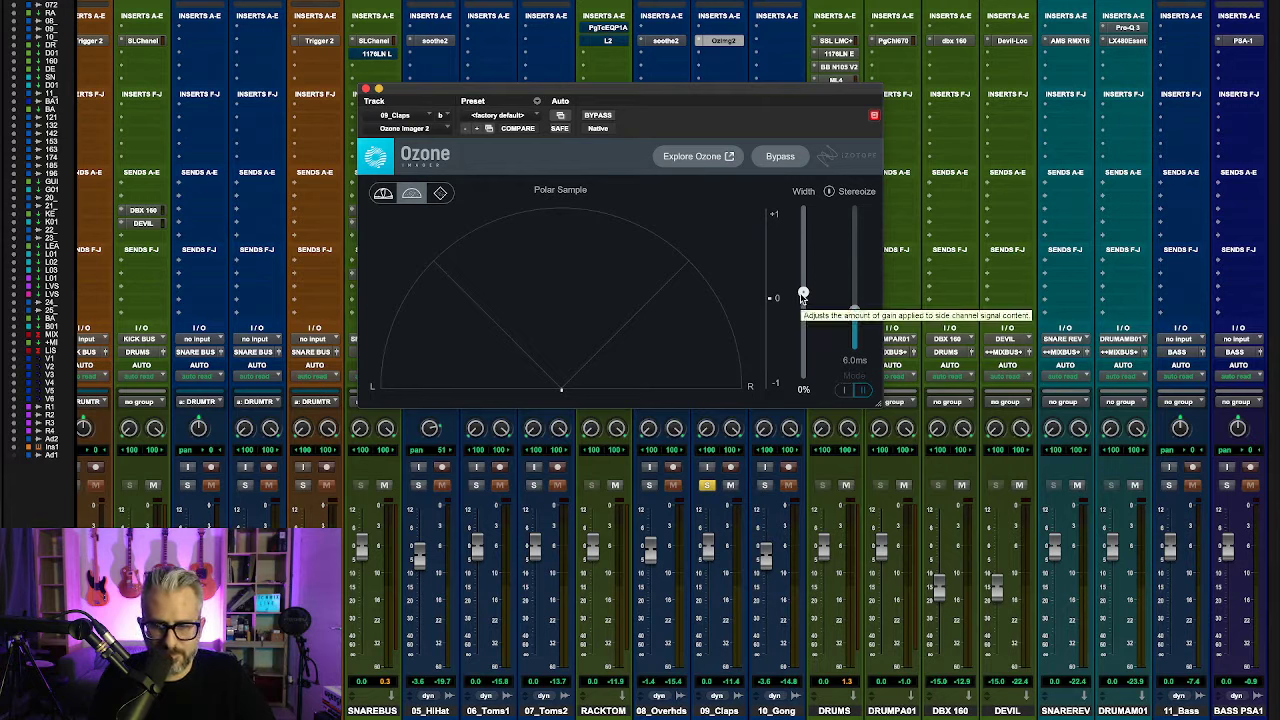
Step: Set the imager's Width to 100% and enable Stereoize in Mode I at 15.8 ms, comparing Stereoize off and on during playback
left_click_drag(803, 295, 816, 206)
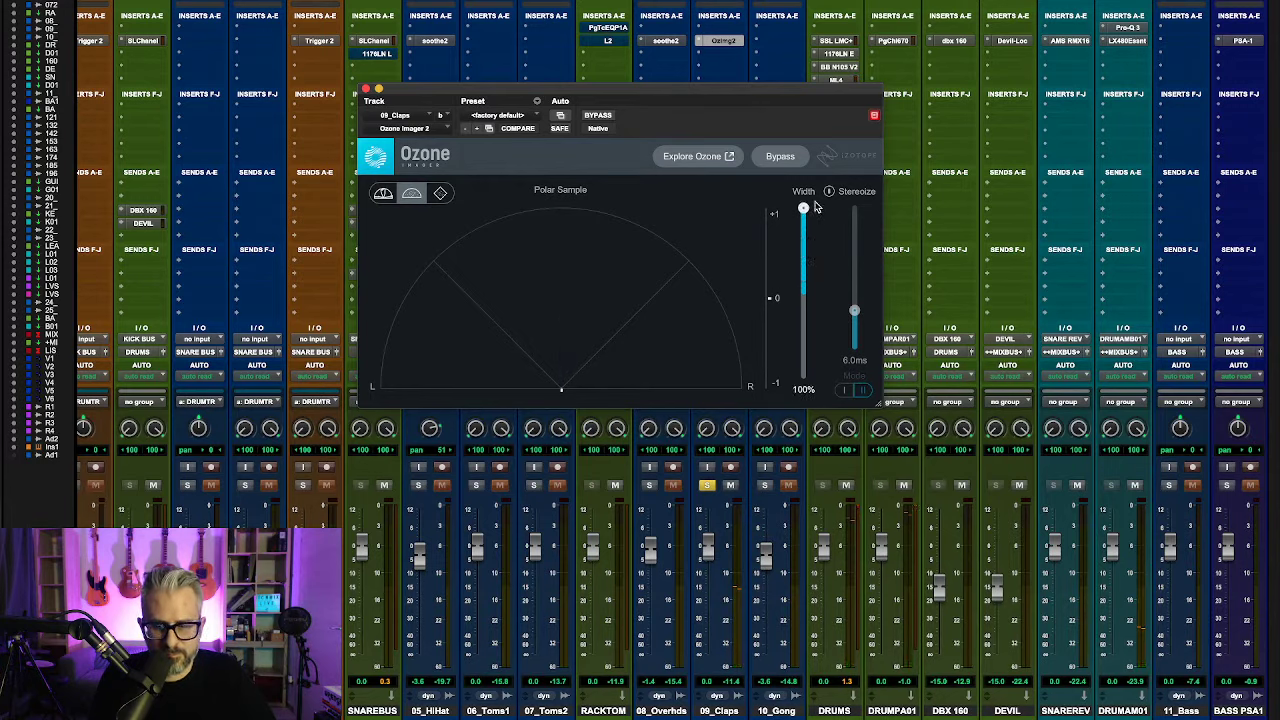
left_click(829, 191)
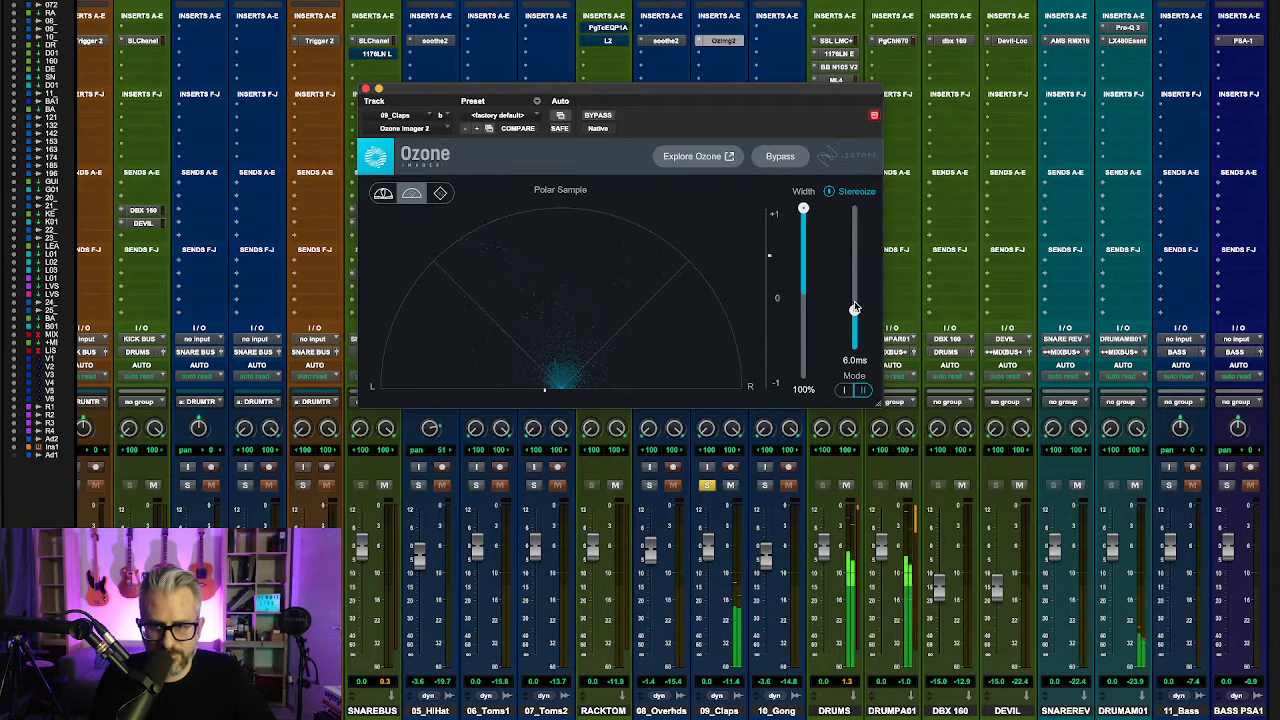
left_click(829, 193)
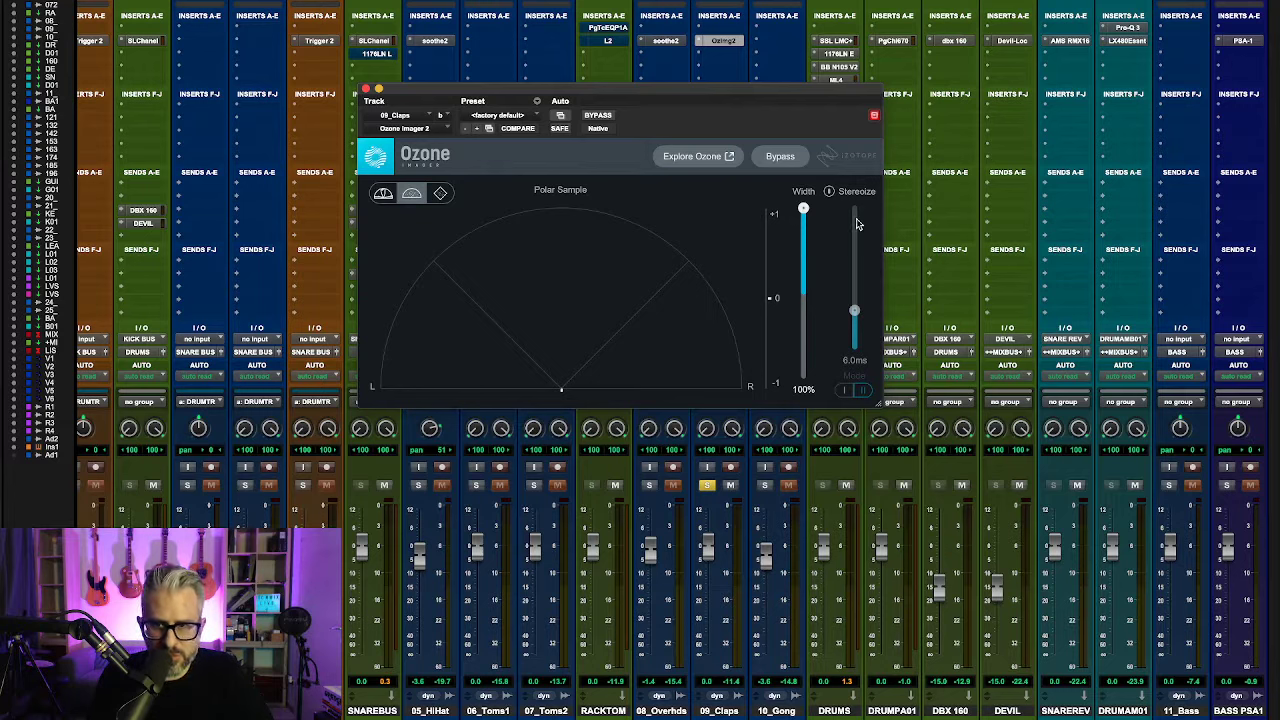
left_click(831, 193)
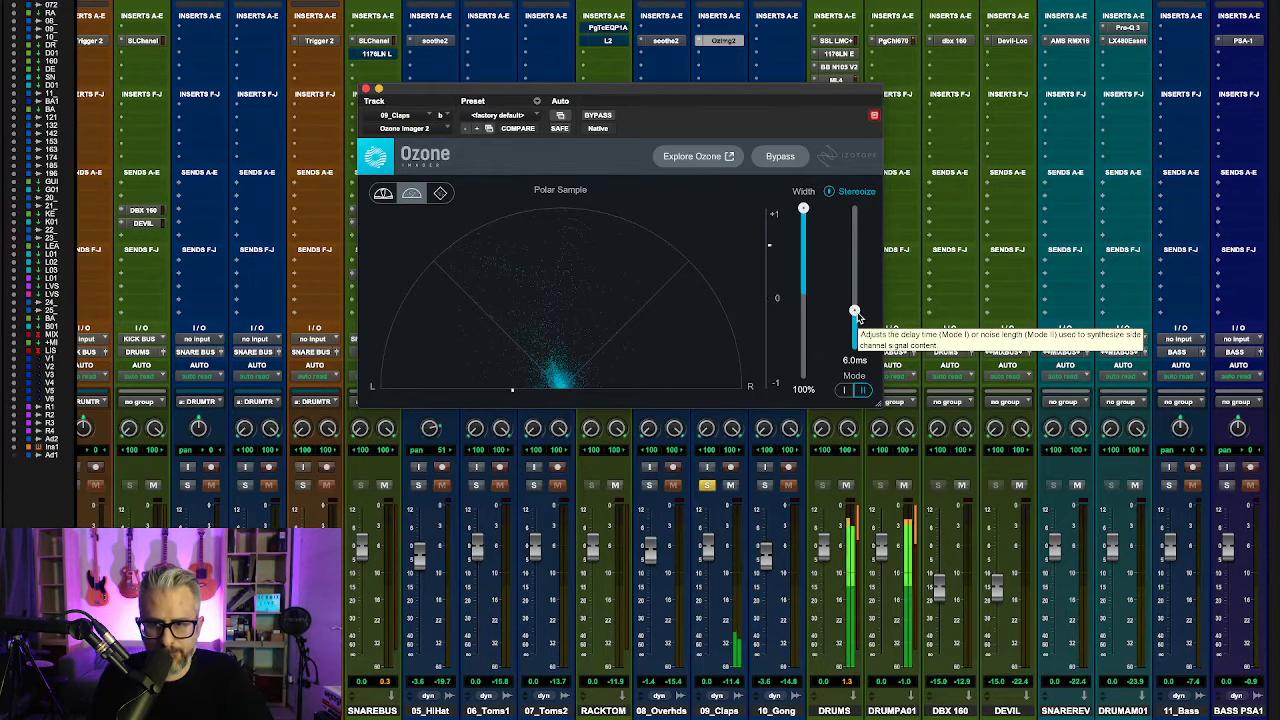
left_click_drag(856, 316, 864, 240)
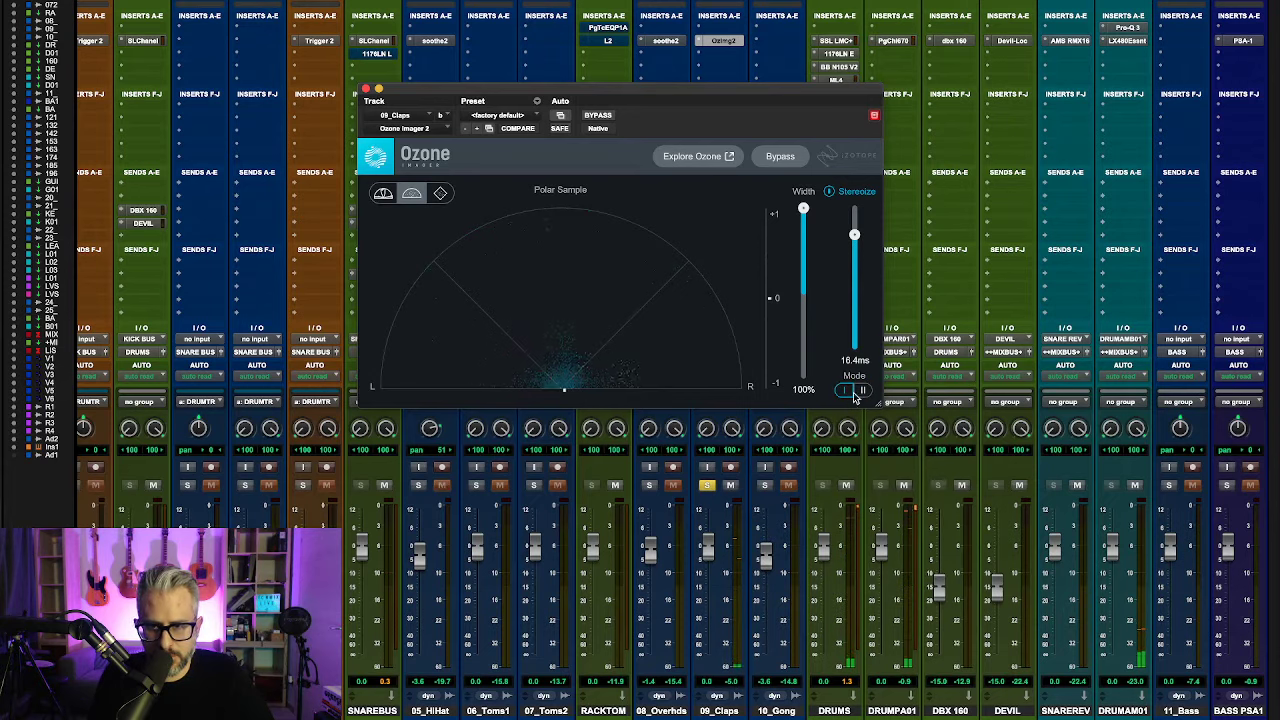
left_click_drag(856, 236, 860, 244)
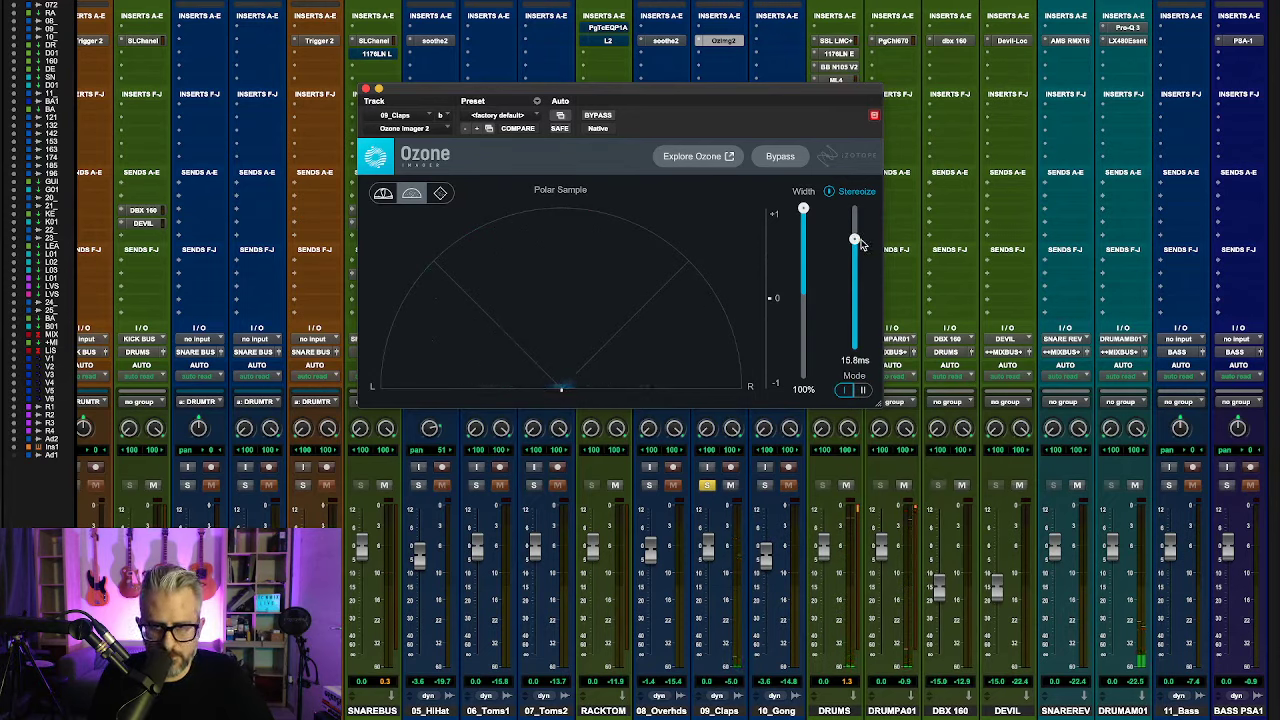
Step: Compare Ozone Imager 2 bypassed and active on the claps, and lower the 09_Claps fader to -3.0 dB
left_click(603, 117)
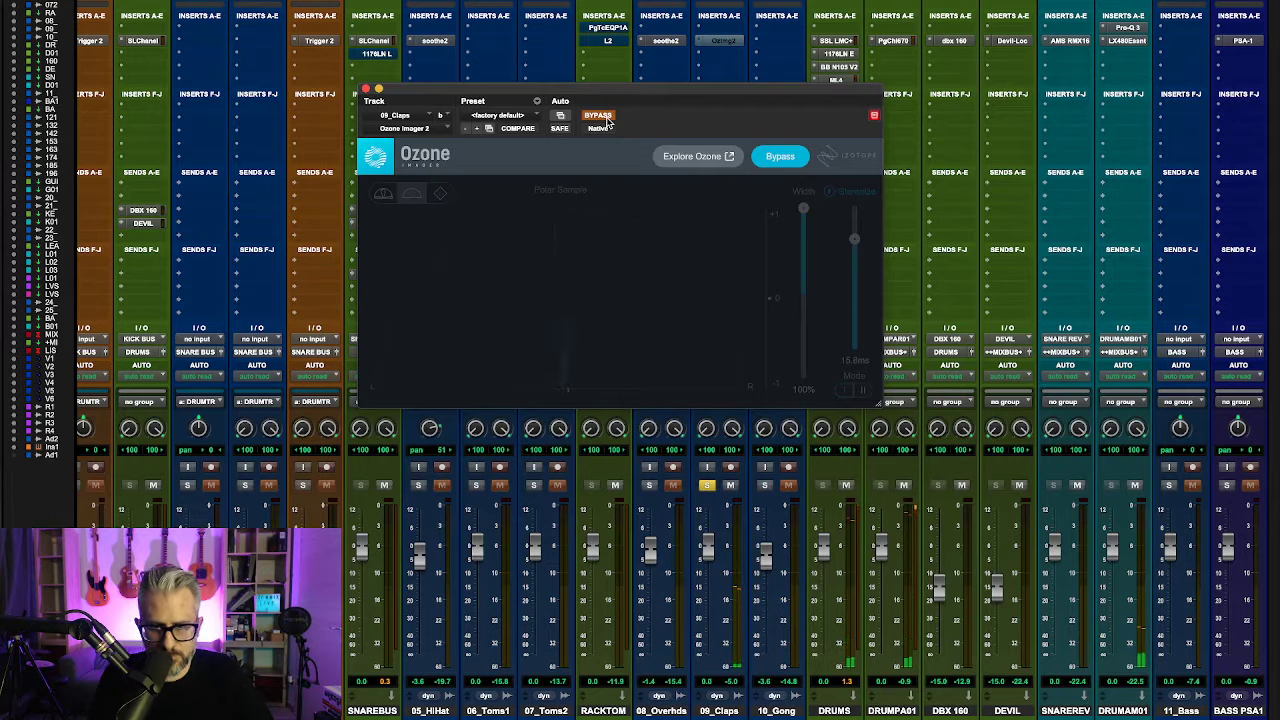
left_click(604, 118)
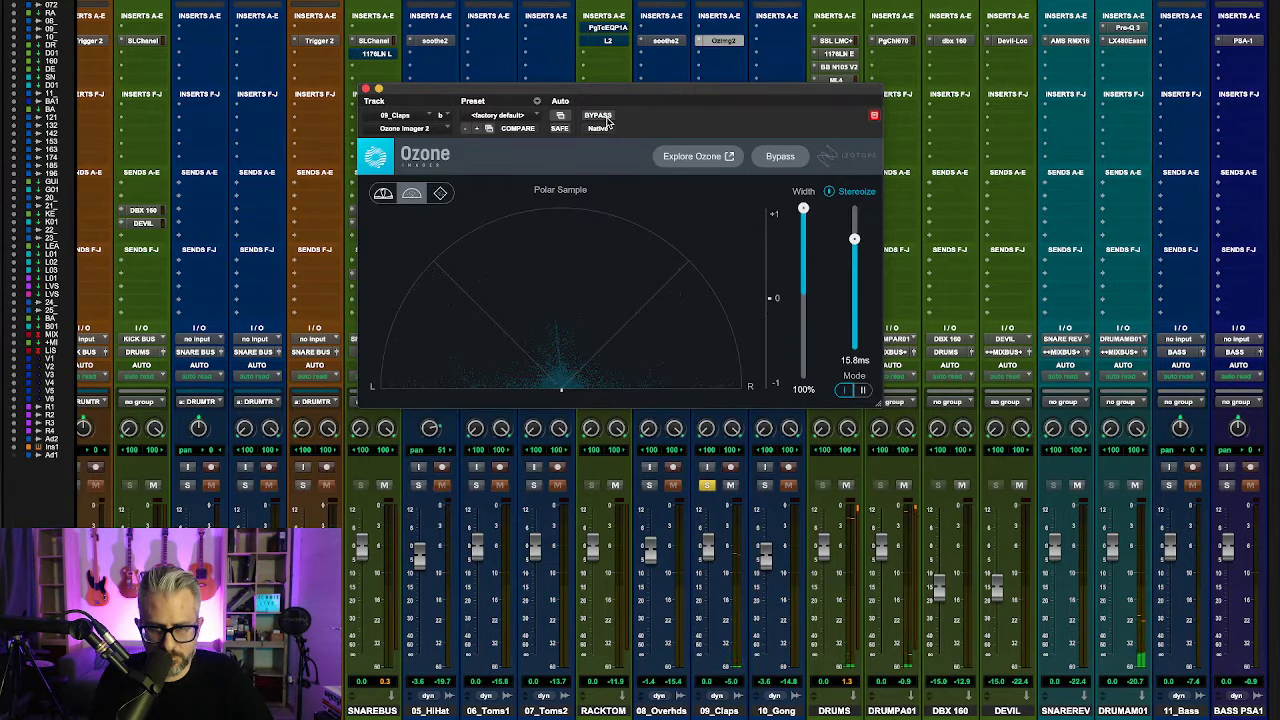
left_click_drag(707, 558, 707, 566)
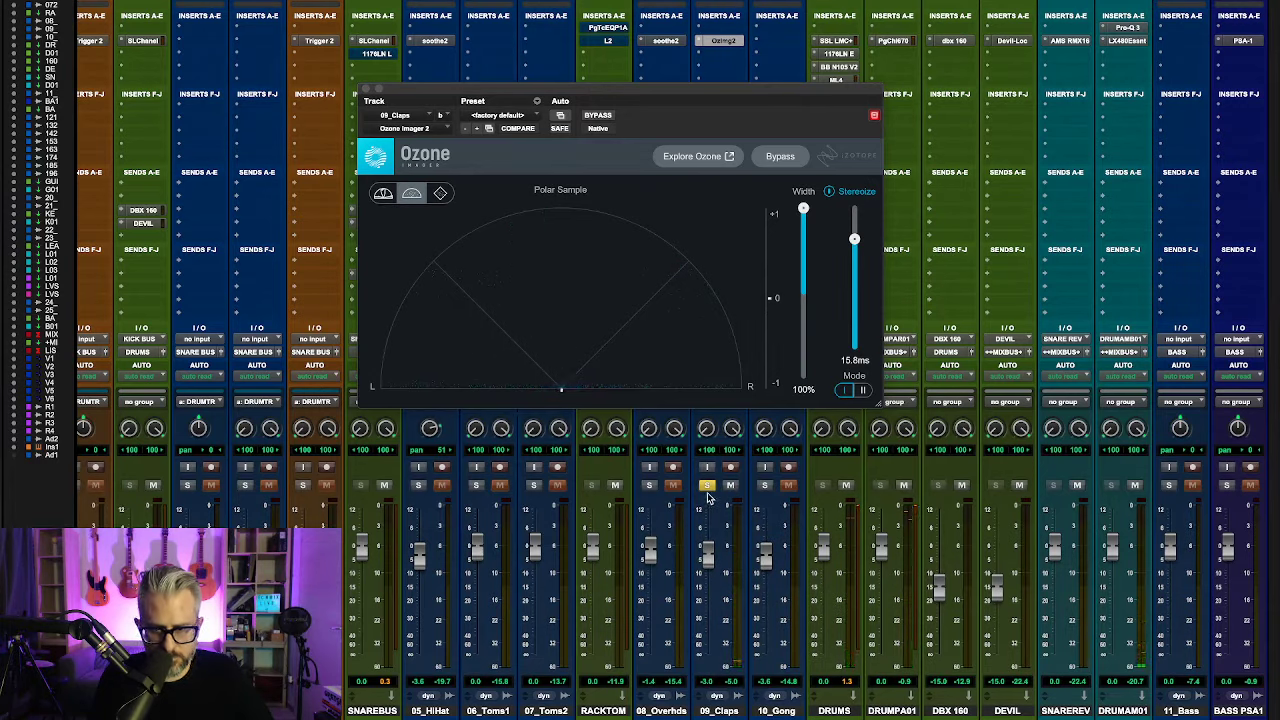
left_click(601, 117)
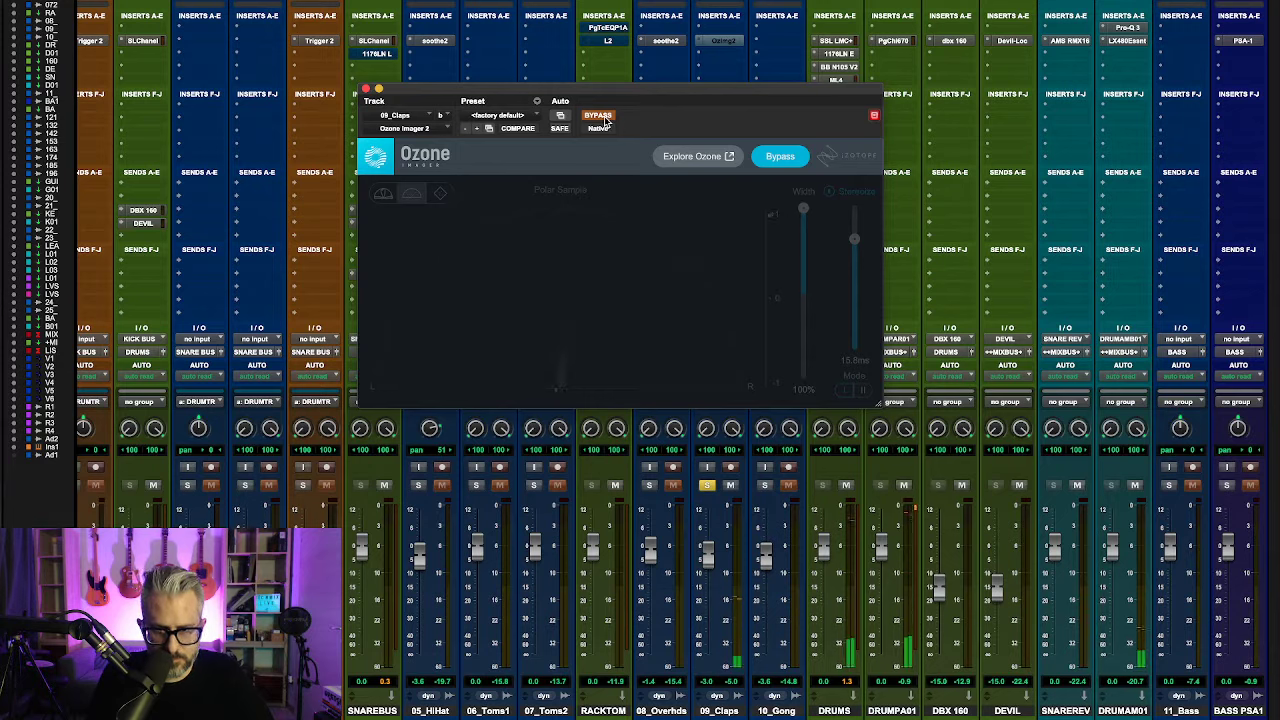
left_click(601, 117)
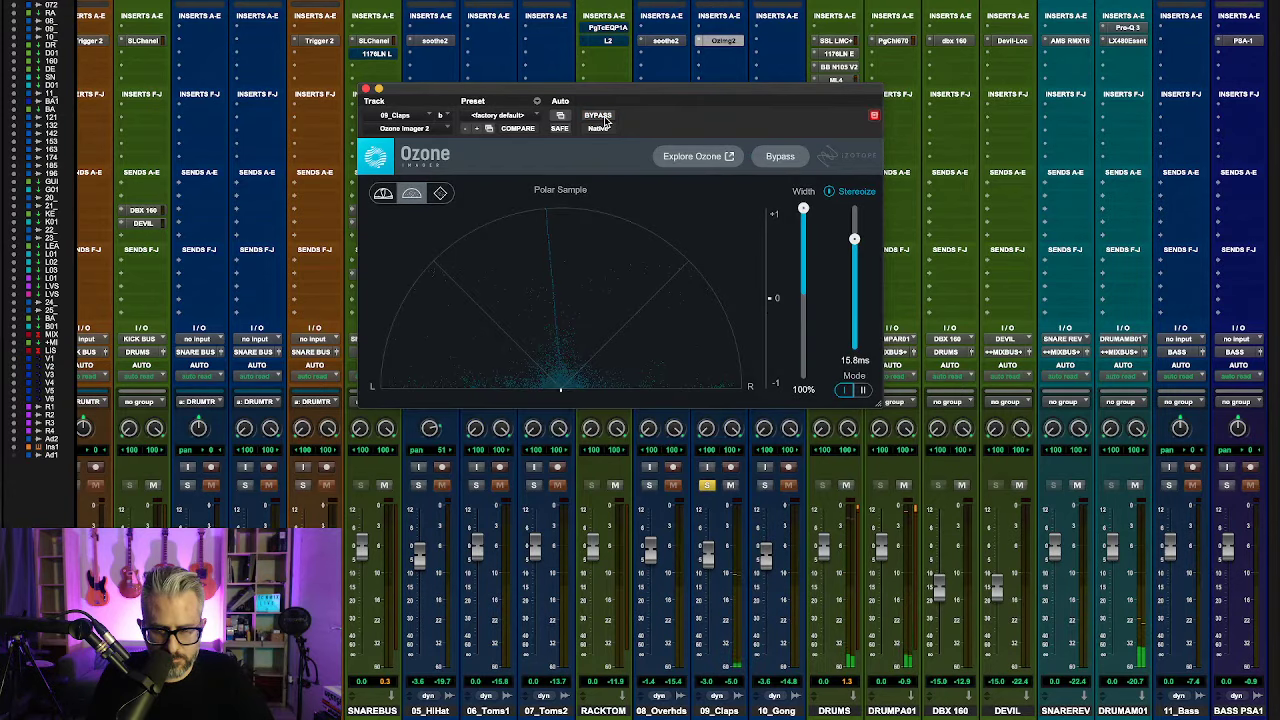
left_click(603, 118)
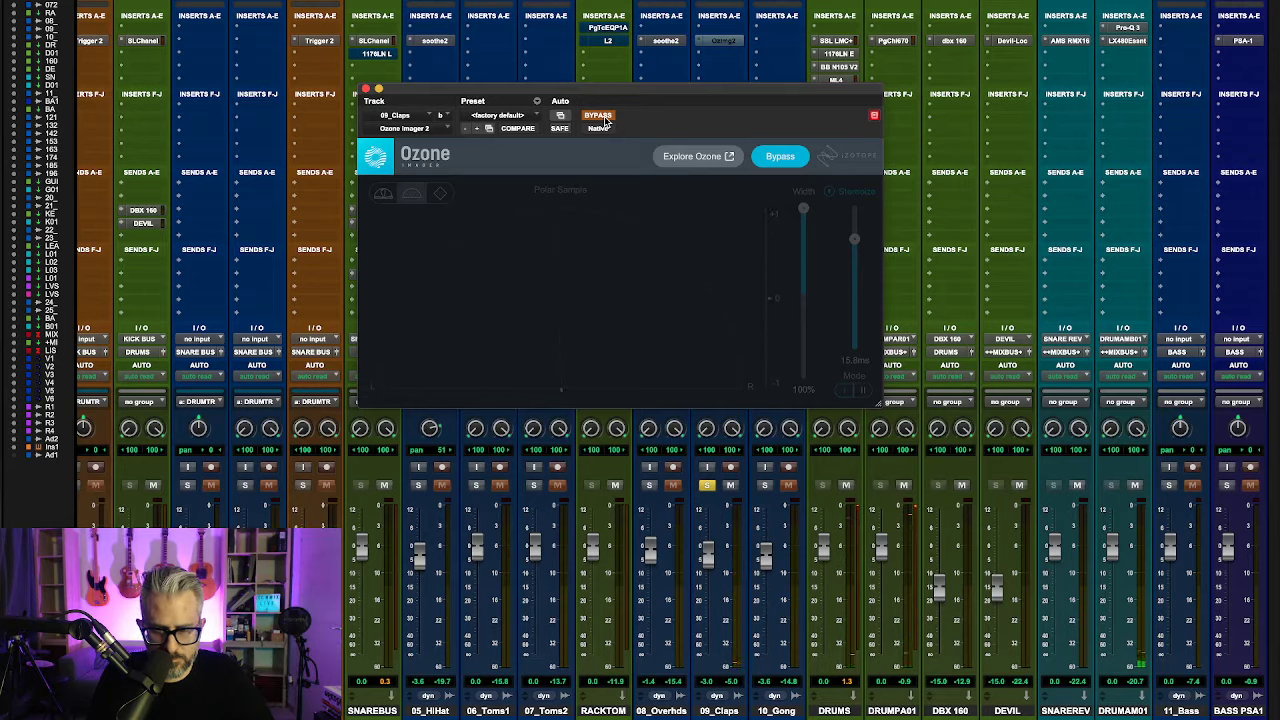
left_click(603, 118)
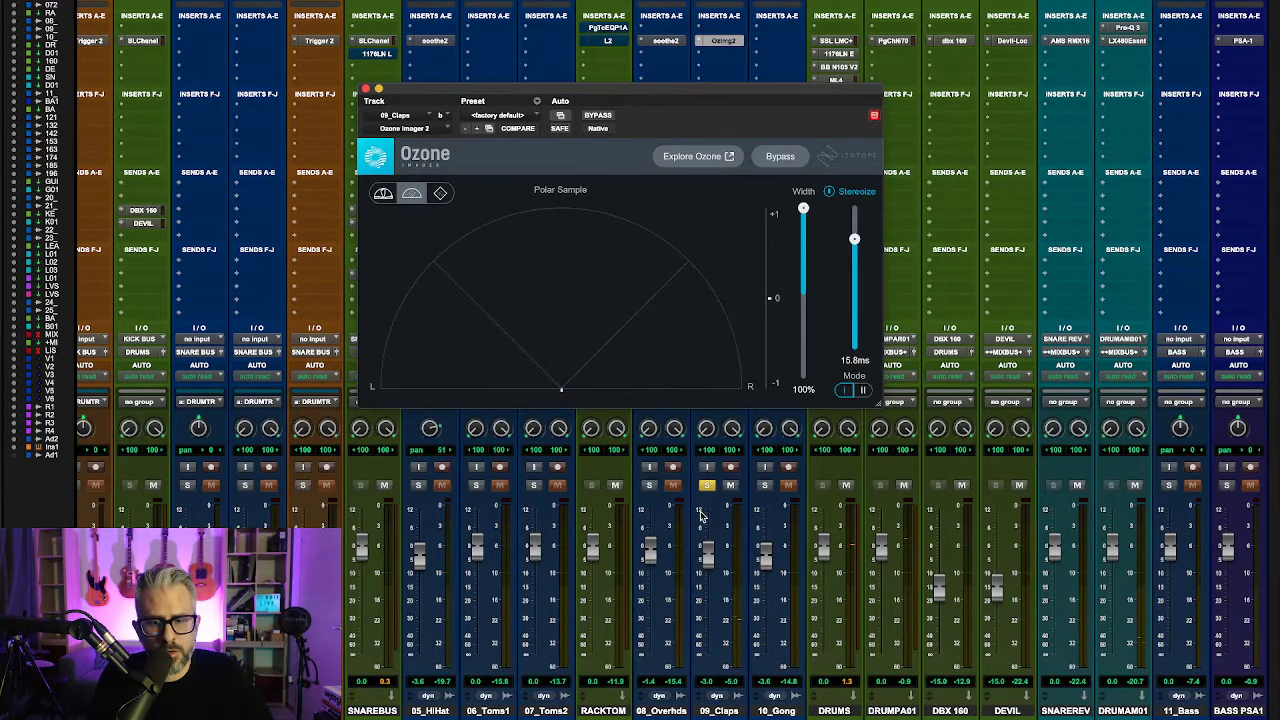
Step: Unsolo 09_Claps, close the imager, and set the track's fader to -5.7 dB while playing the full mix
left_click(707, 485)
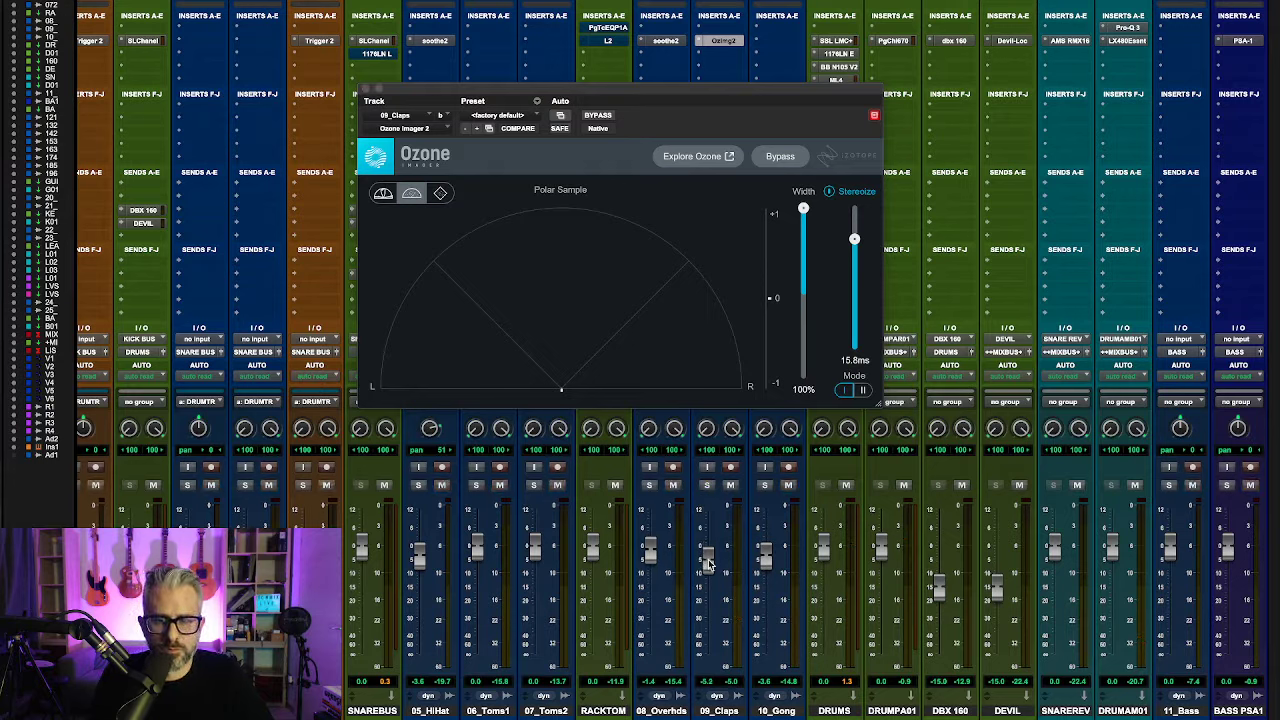
left_click_drag(707, 565, 705, 570)
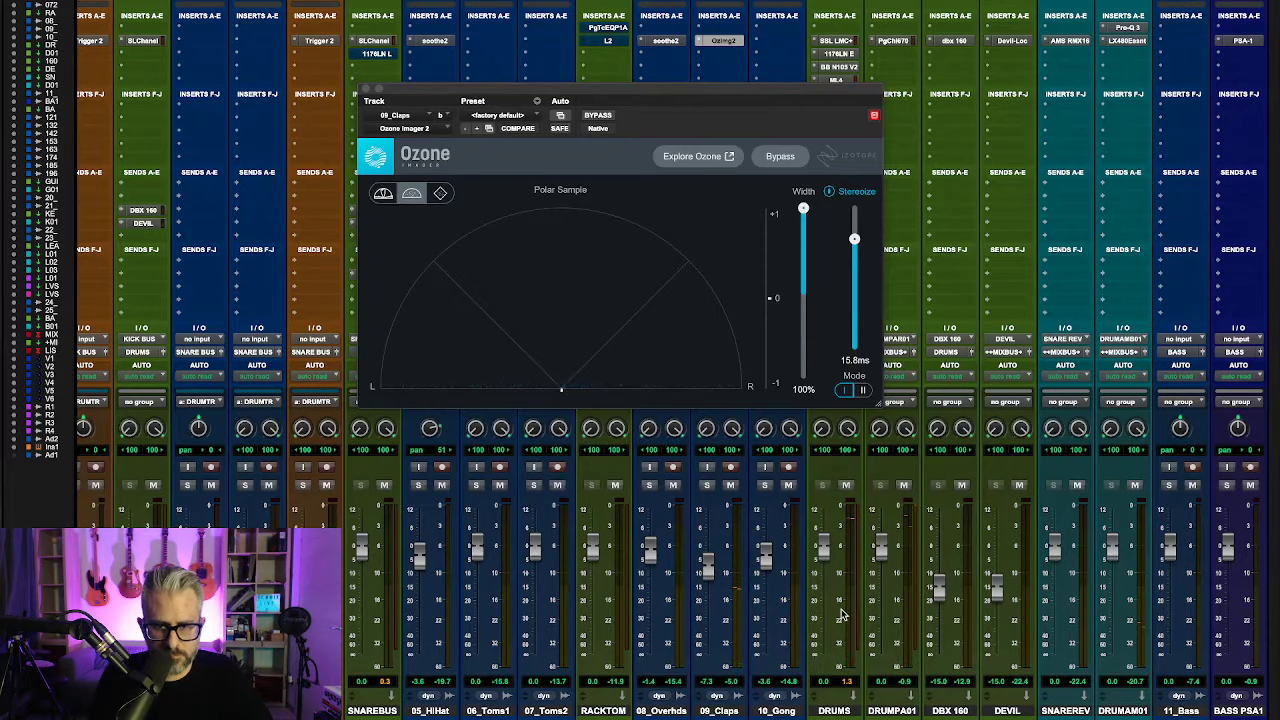
scroll(381, 92, "left", 1)
left_click(366, 89)
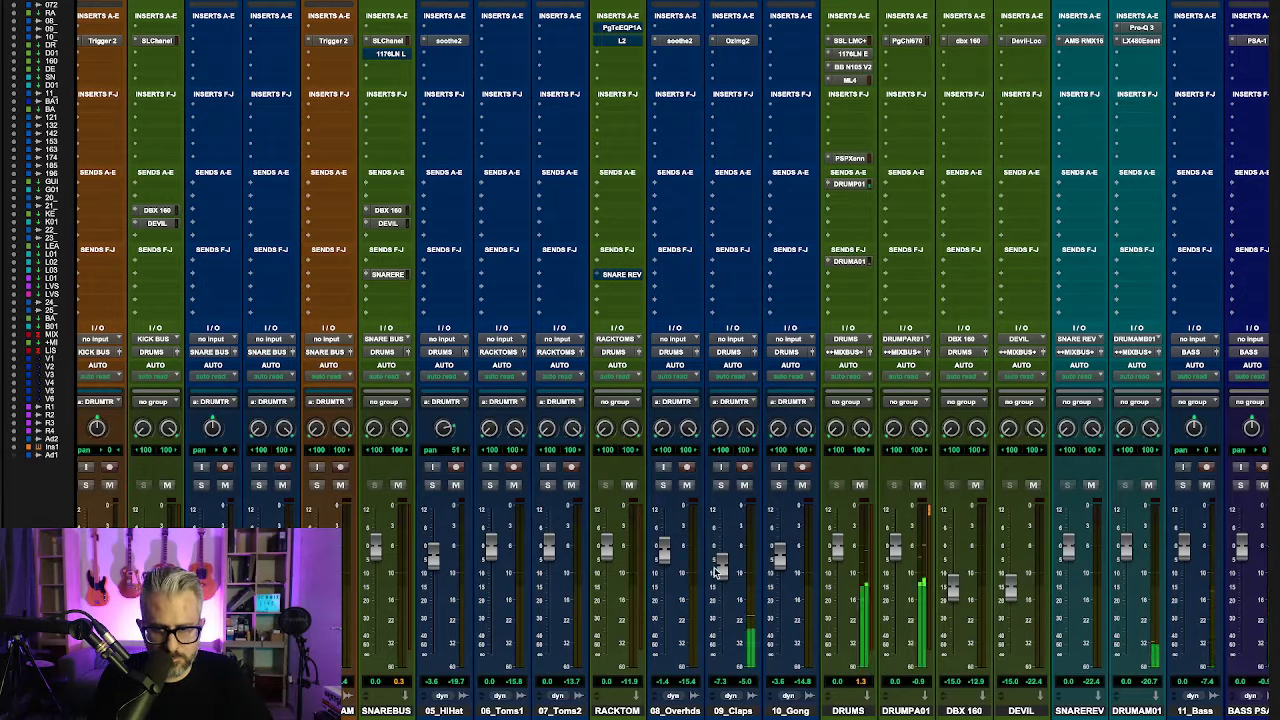
left_click_drag(720, 565, 722, 563)
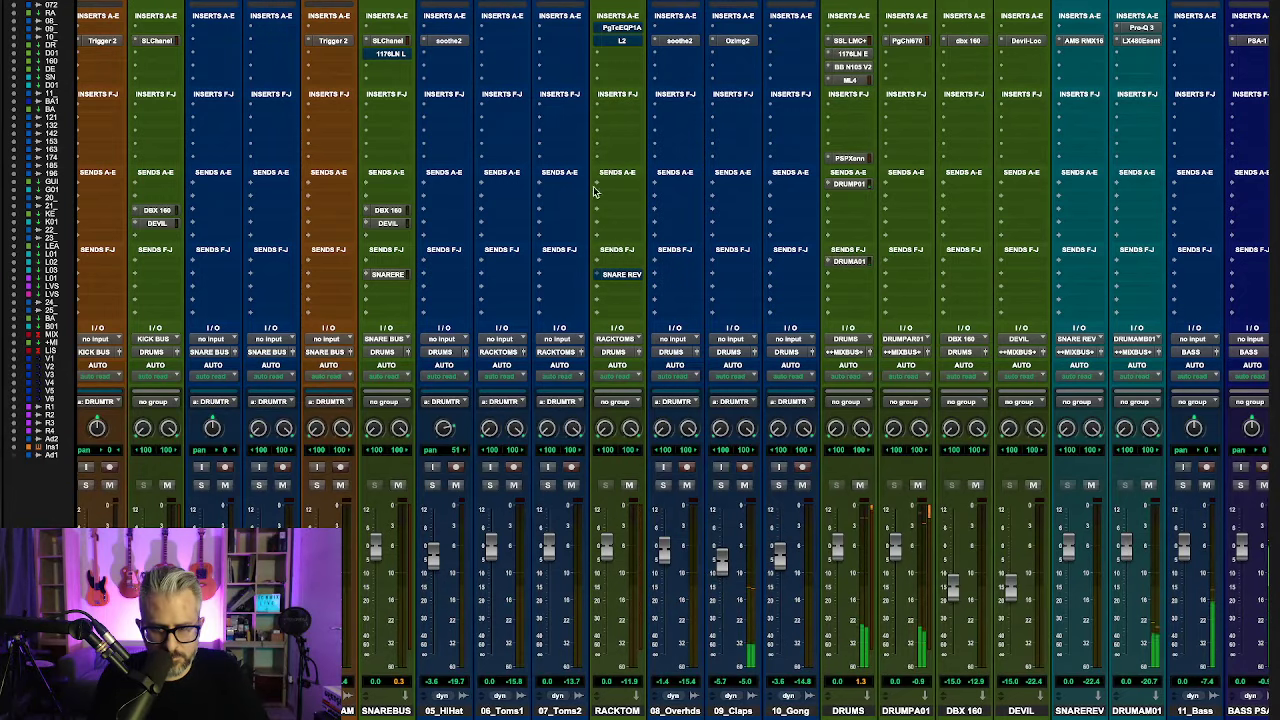
Step: Insert the PSP Impressor (stereo) compressor on the 09_Claps track after the Ozone Imager and move its window clear of the fader
left_click(750, 58)
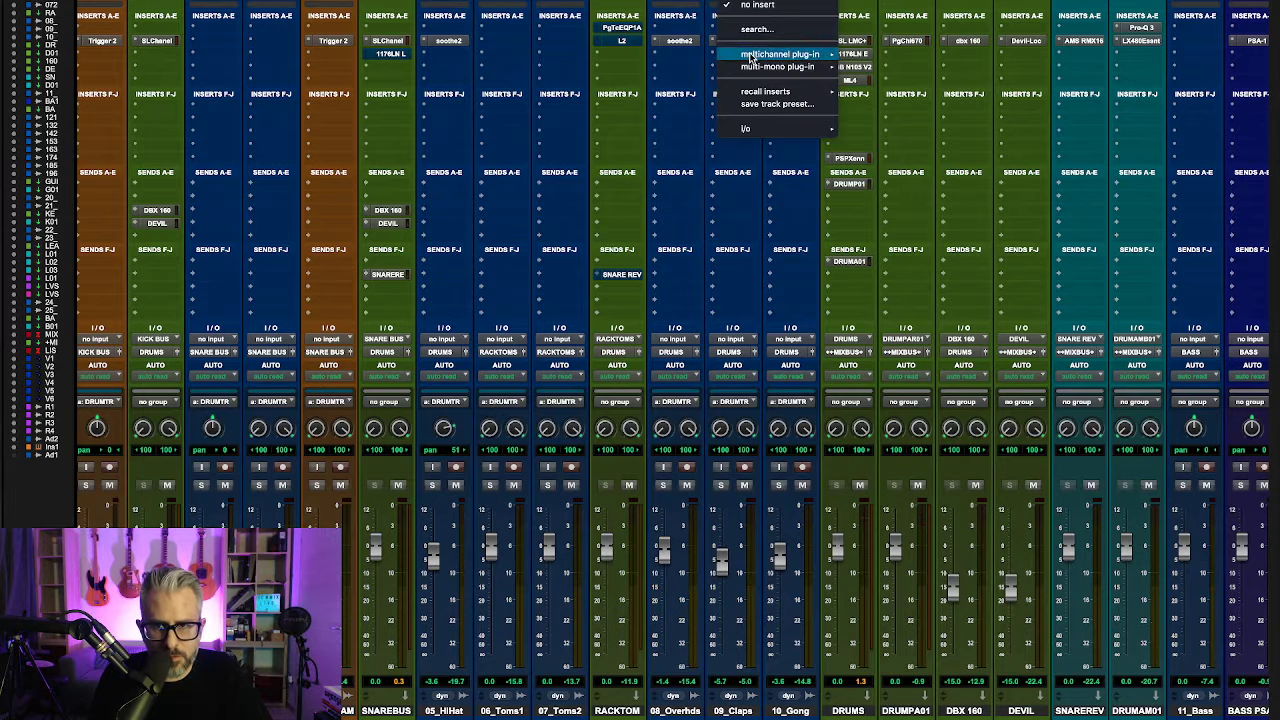
left_click(757, 29)
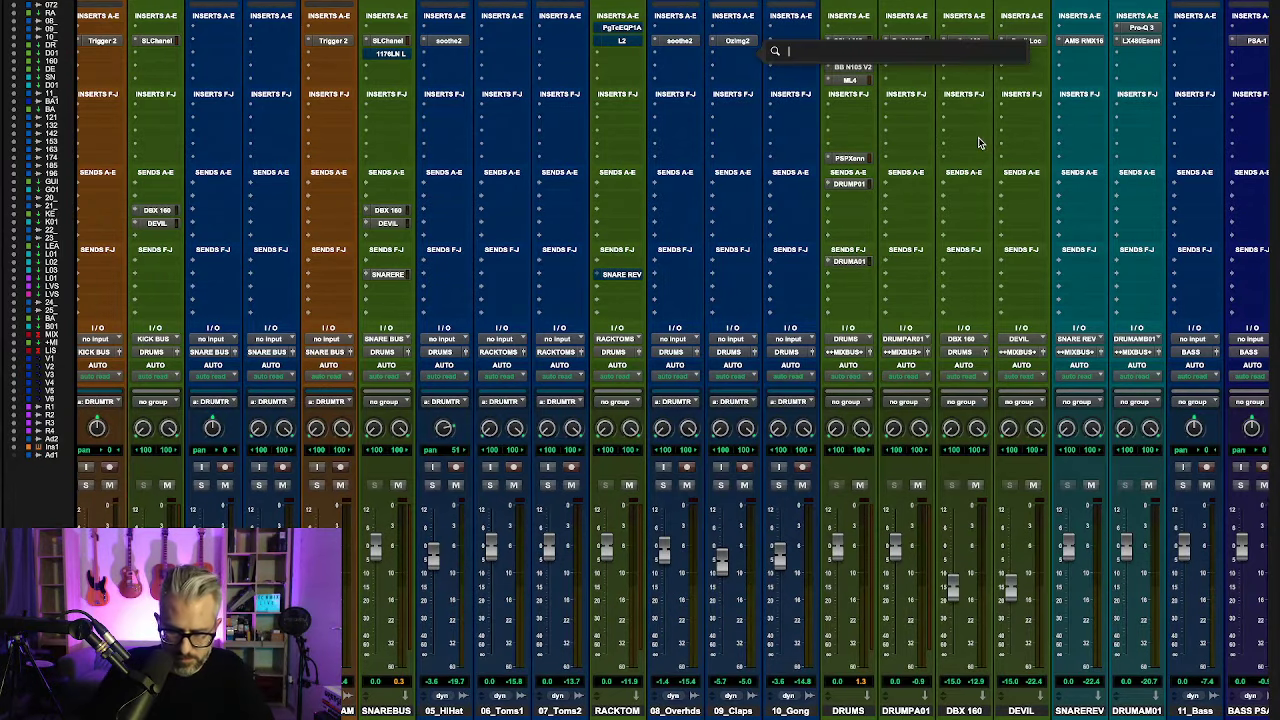
type("psp")
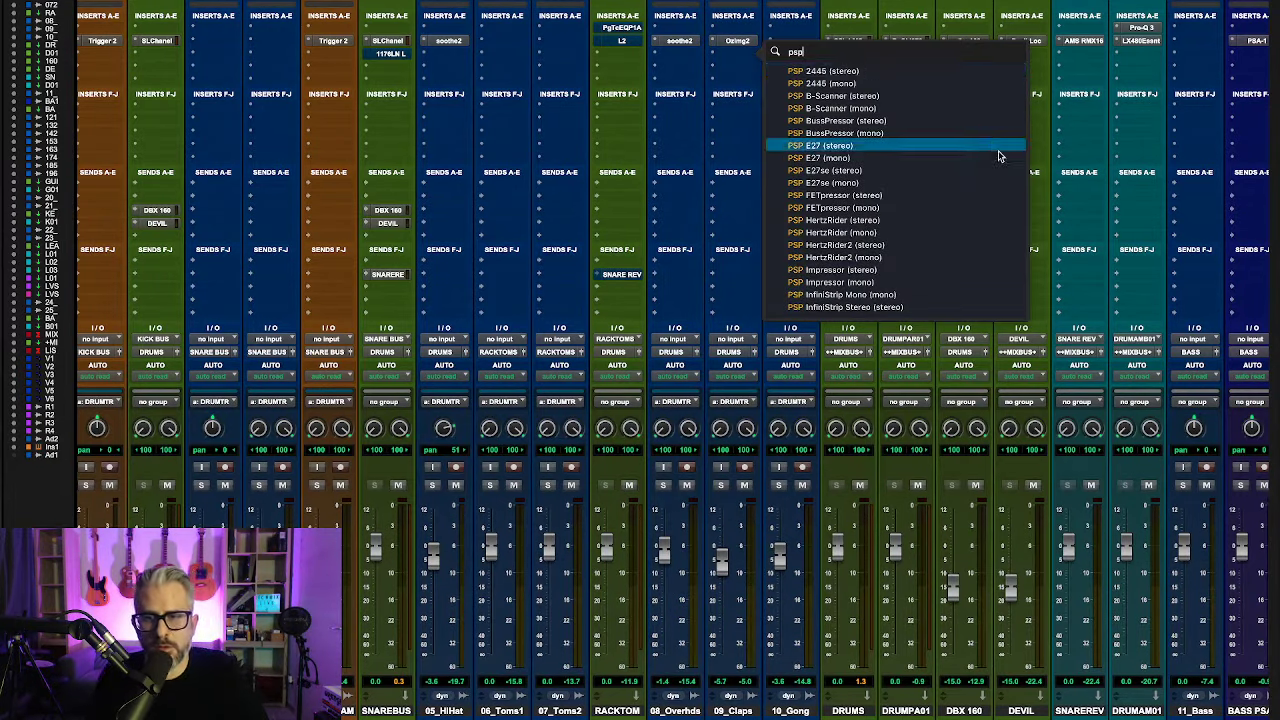
left_click(923, 271)
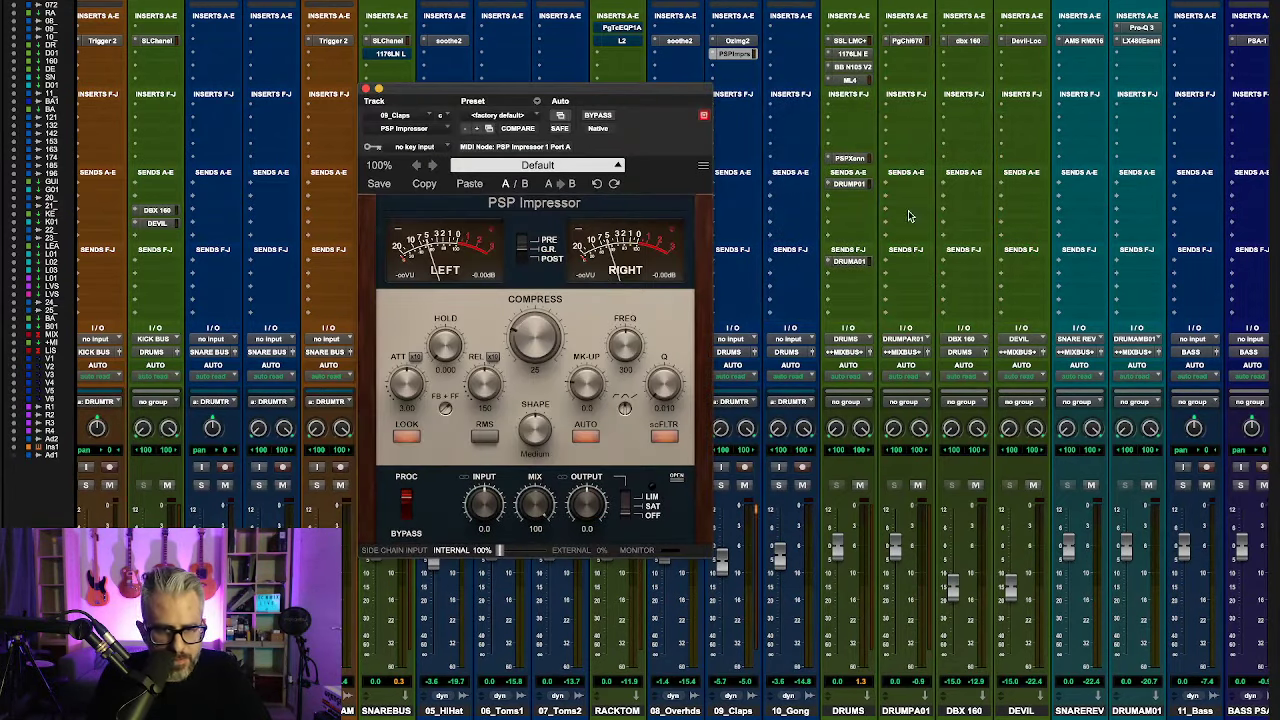
left_click_drag(510, 97, 438, 36)
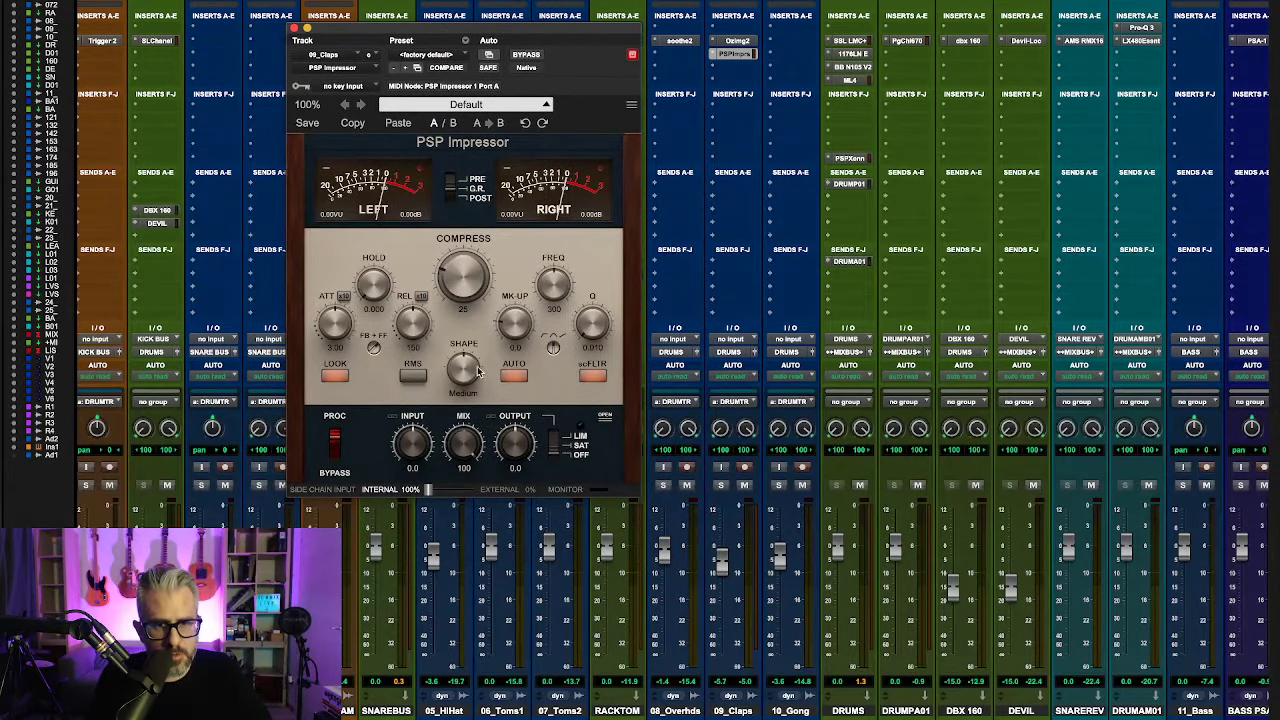
Step: Turn off Impressor's auto make-up, shorten its attack, set Compress to 43, and raise the 09_Claps fader to -4.1 dB
left_click(516, 377)
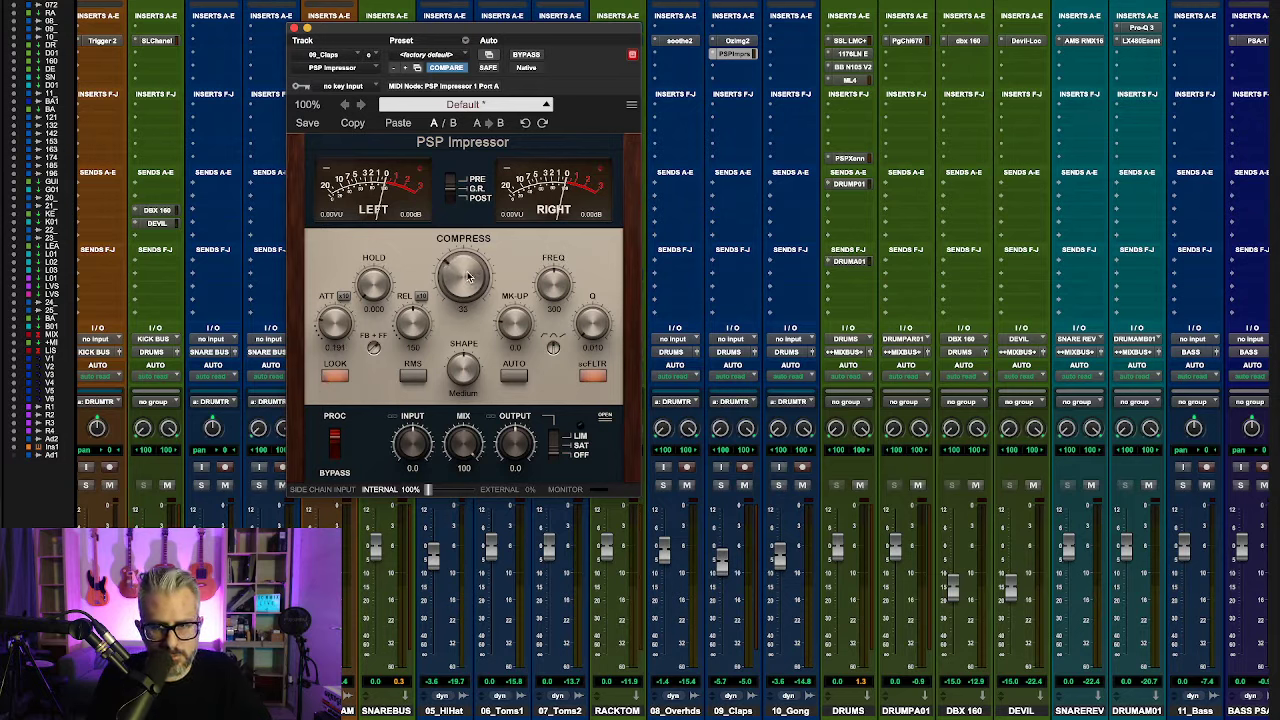
left_click_drag(468, 278, 470, 258)
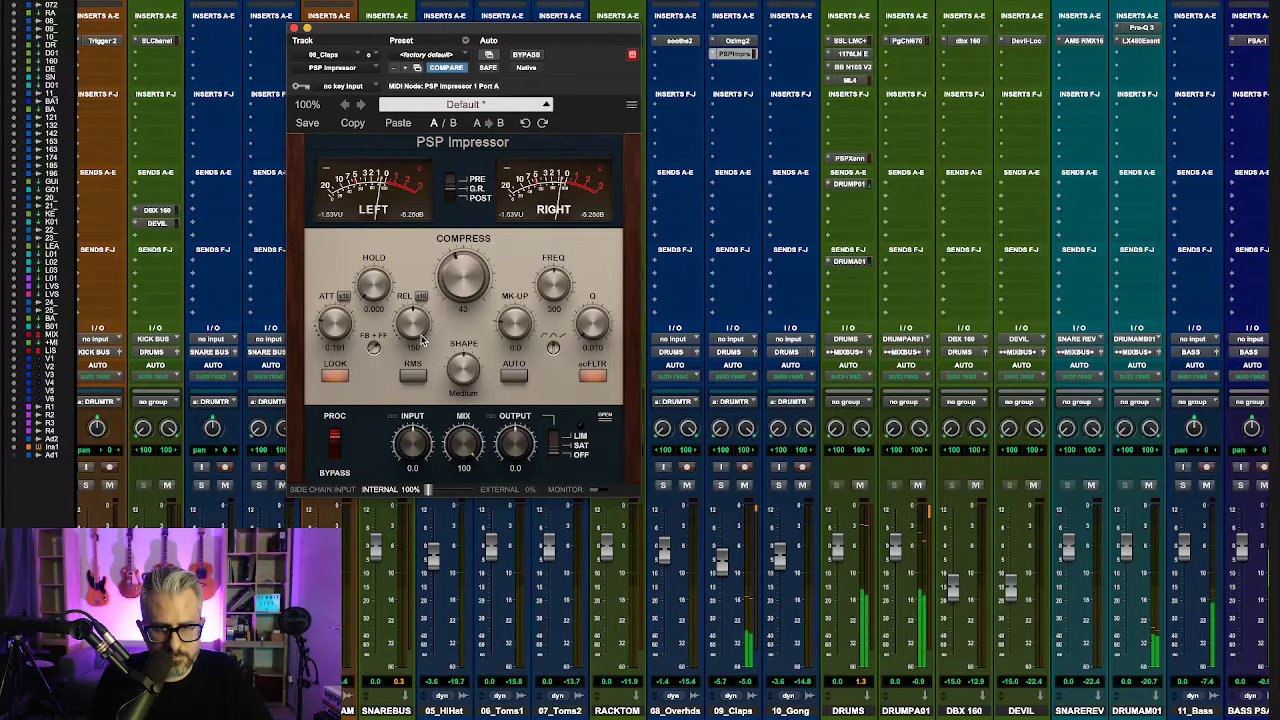
left_click_drag(722, 567, 724, 570)
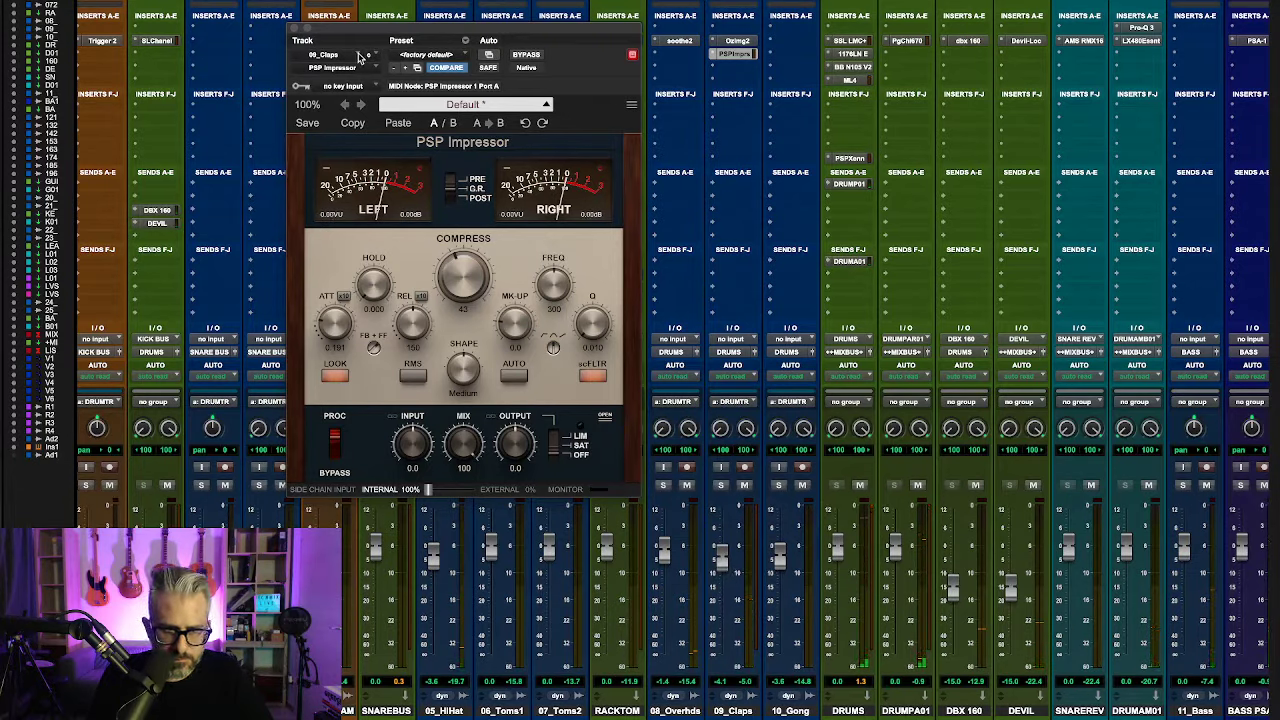
left_click(294, 29)
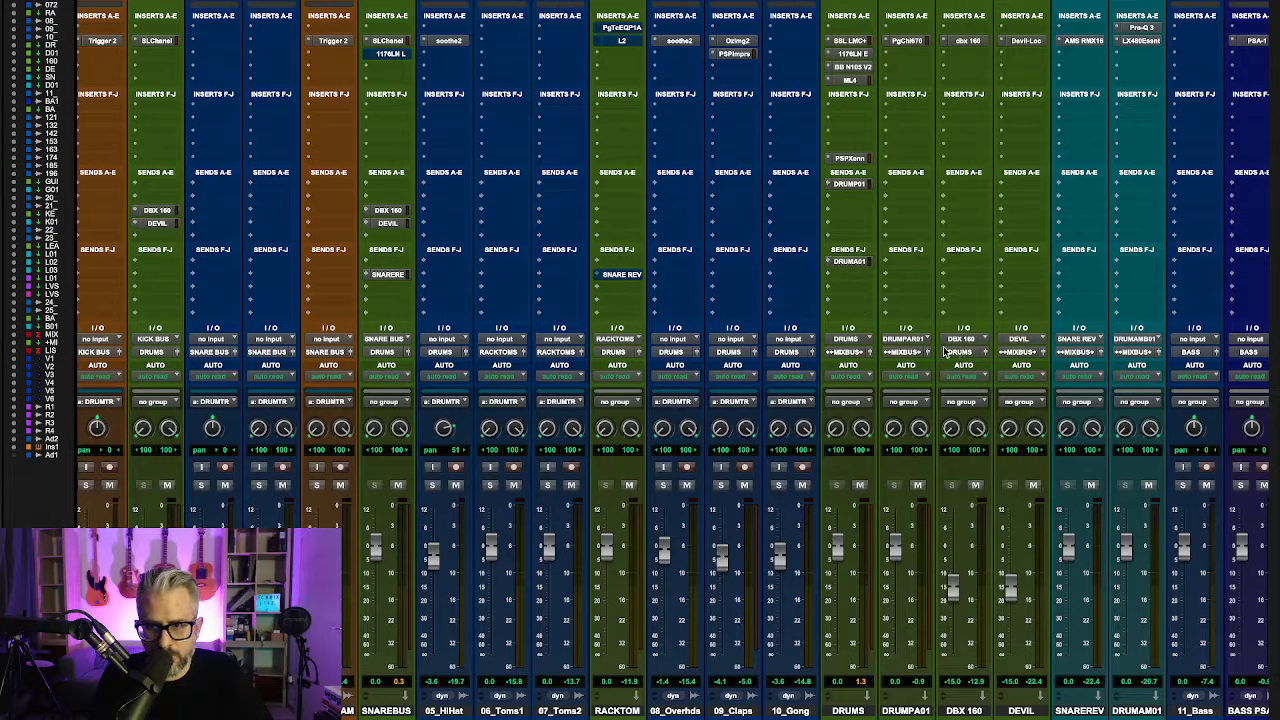
Step: Create a send on the DRUMS track to a new stereo aux input track named DRUM AMB 02
left_click(856, 273)
left_click(763, 280)
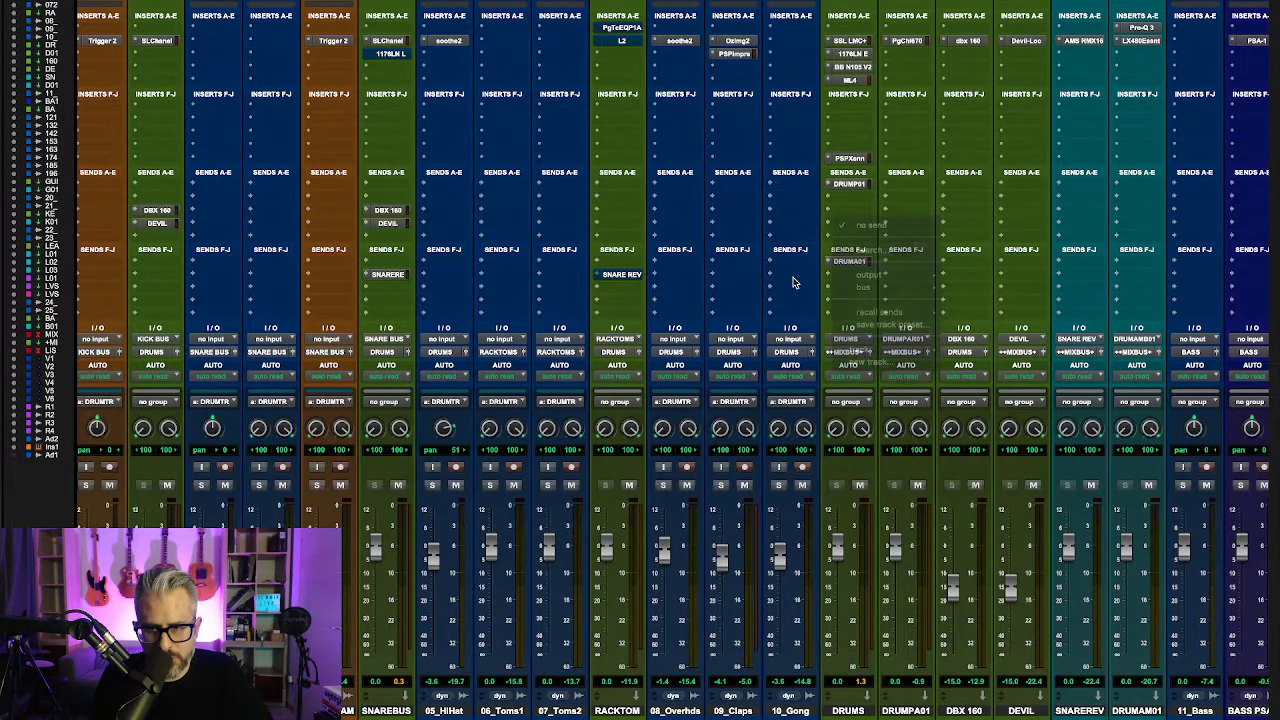
left_click(843, 292)
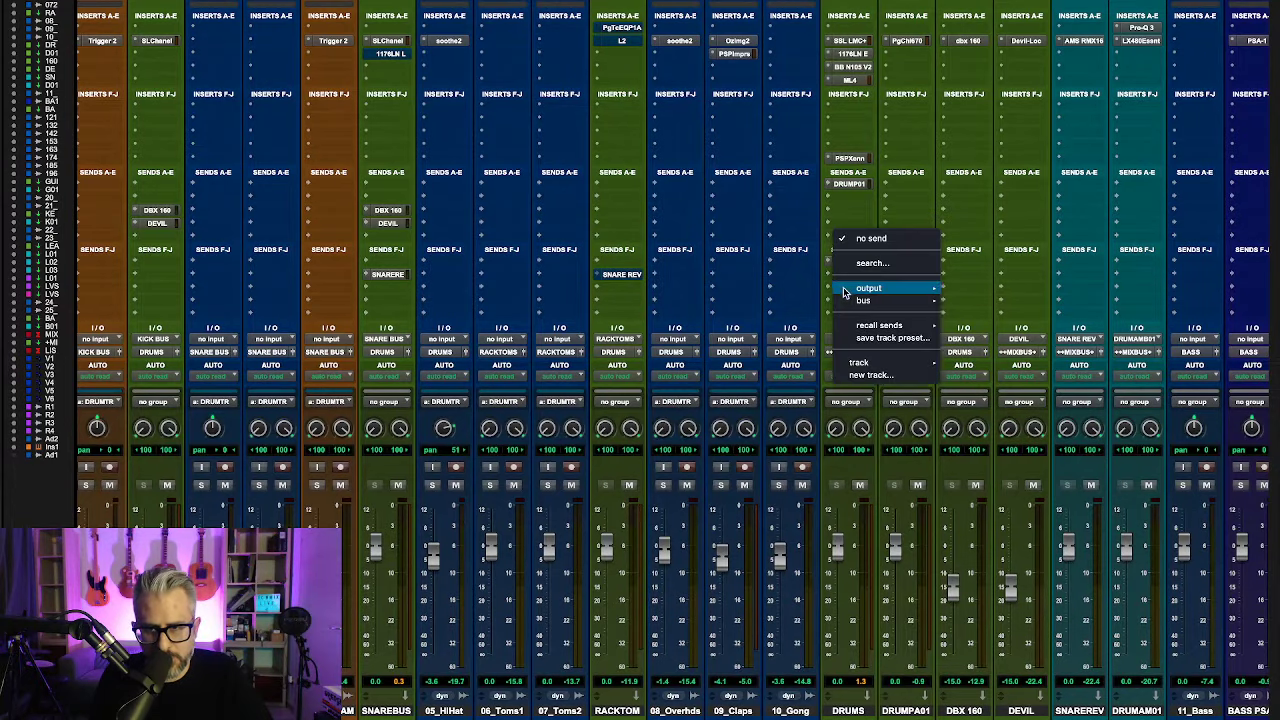
left_click(885, 377)
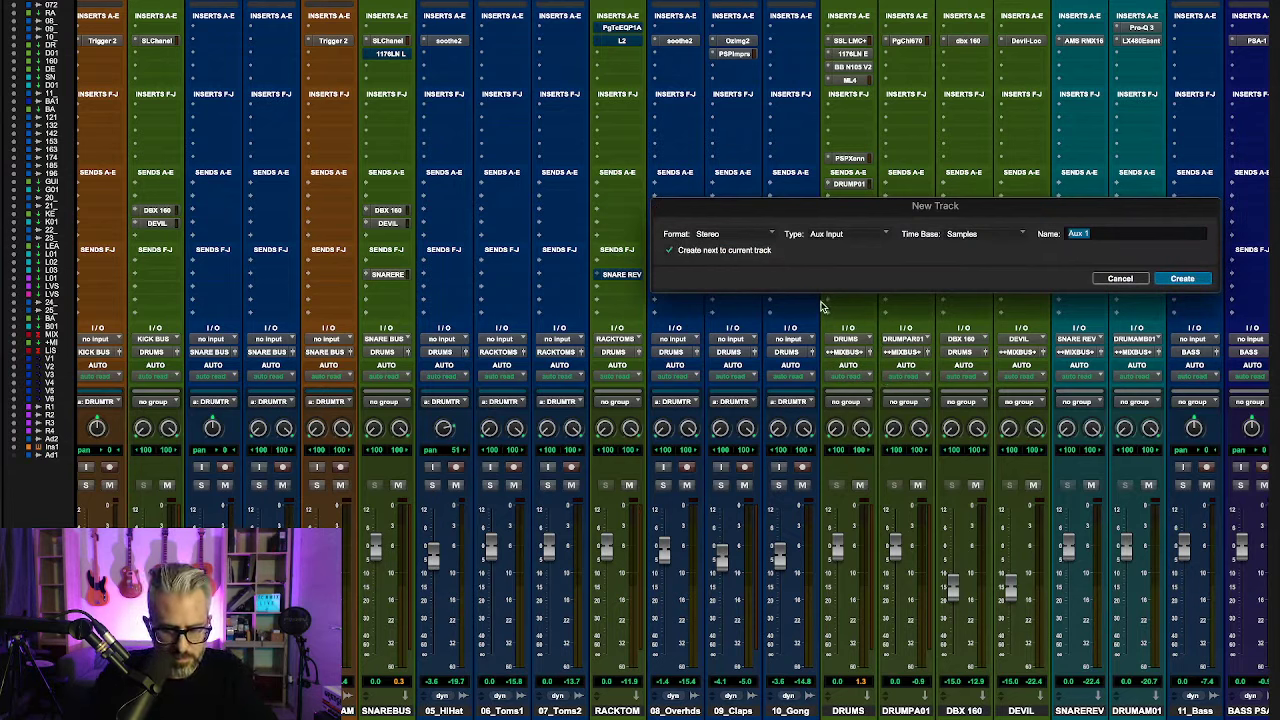
type("DRUM AMB 02")
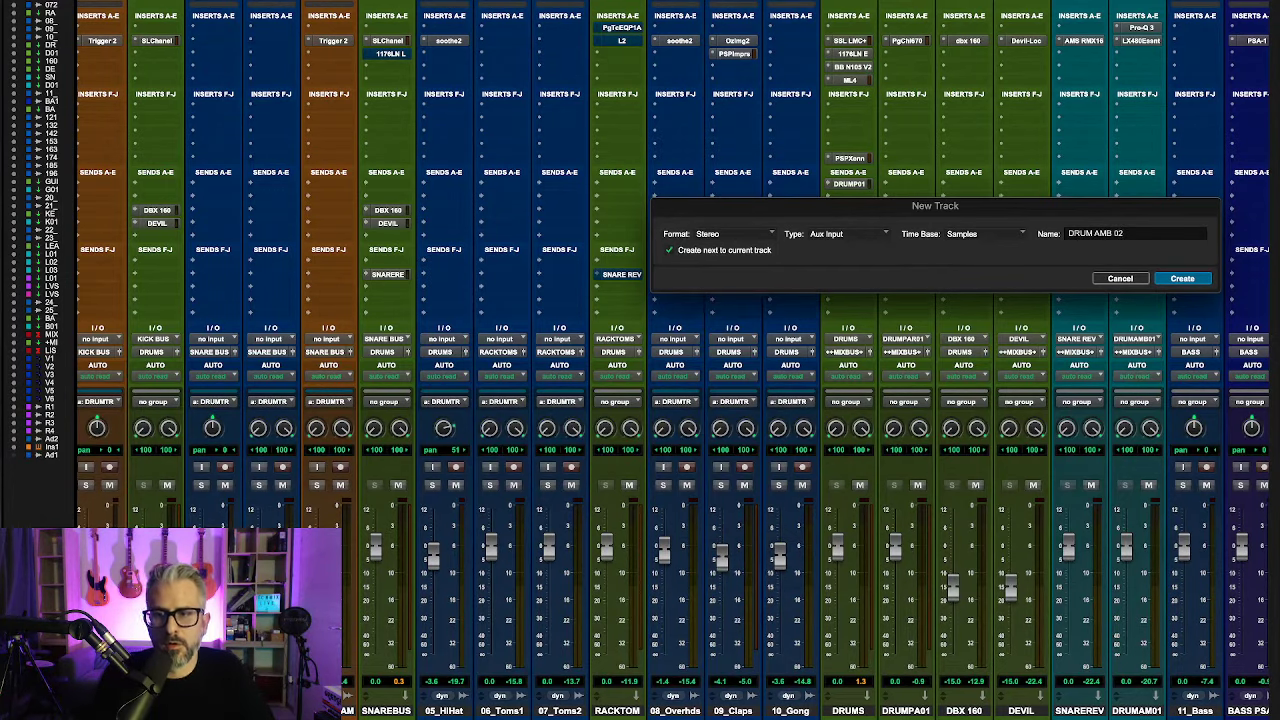
key("Return")
Step: Route the output of the DRUM AMB 02 track to the stereo +++ MIX BUS +++ bus
scroll(835, 588, "right", 3)
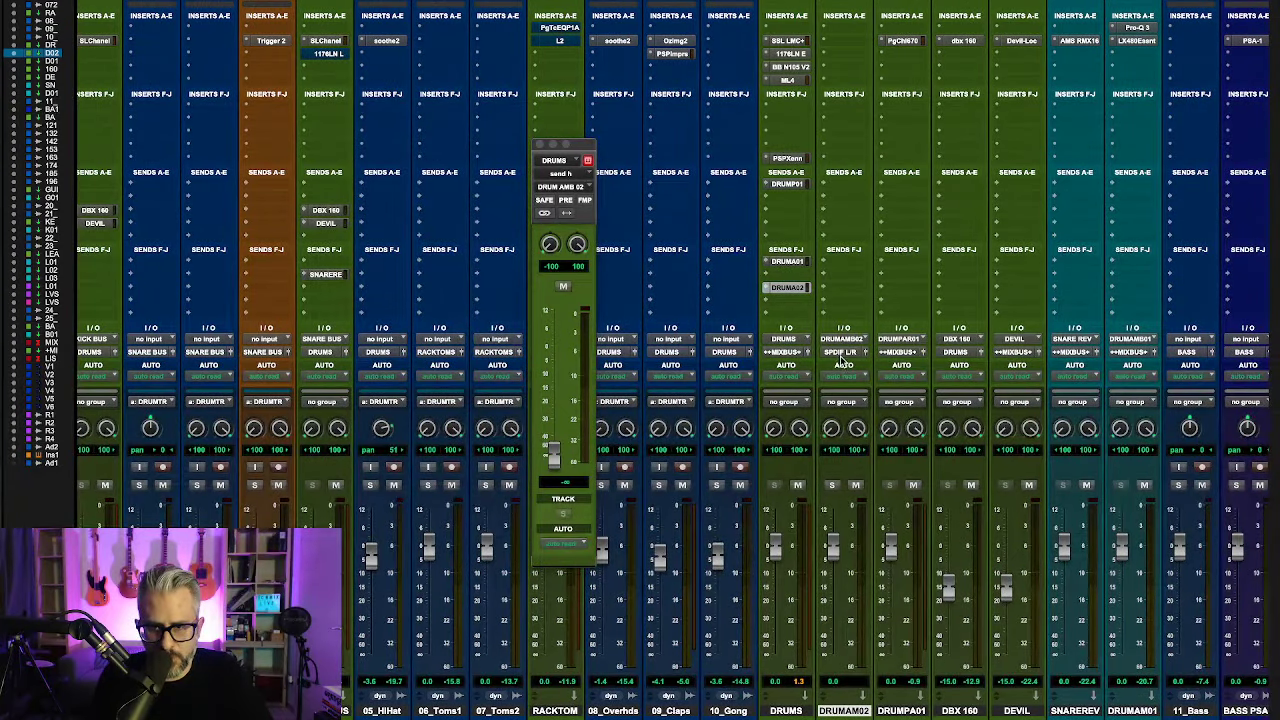
left_click(843, 360)
mouse_move(850, 365)
mouse_move(935, 382)
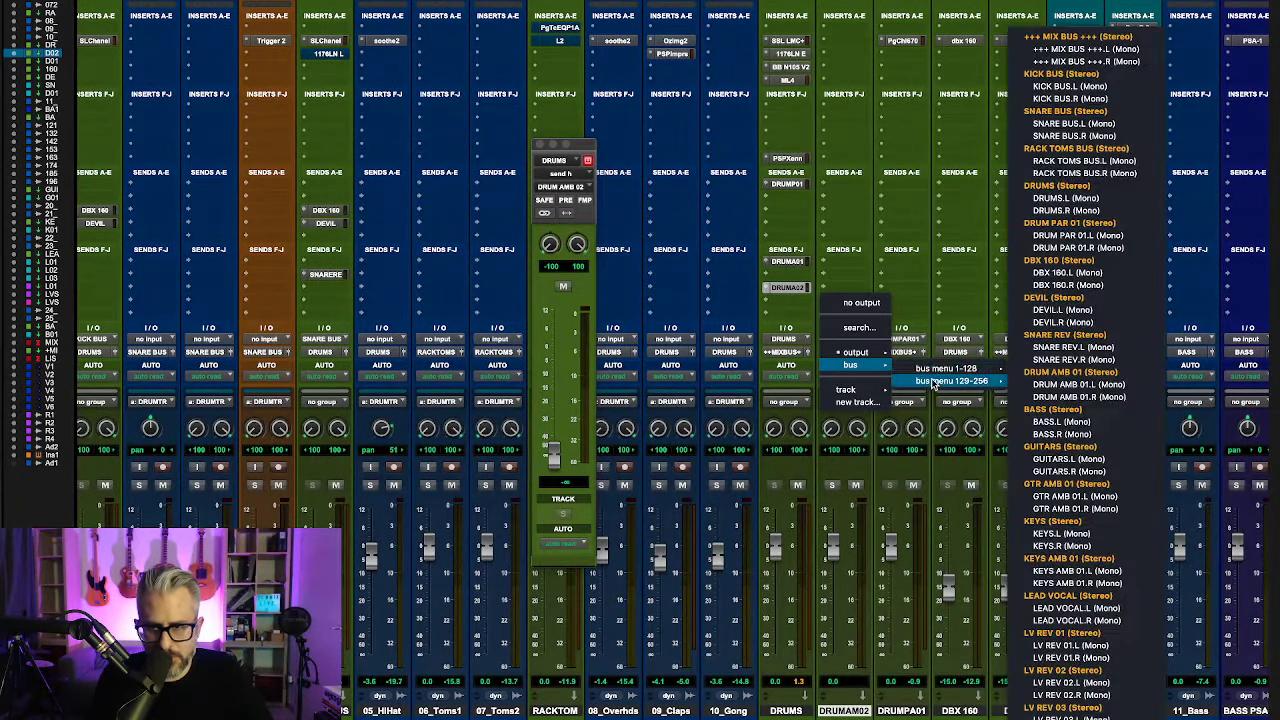
left_click(1108, 37)
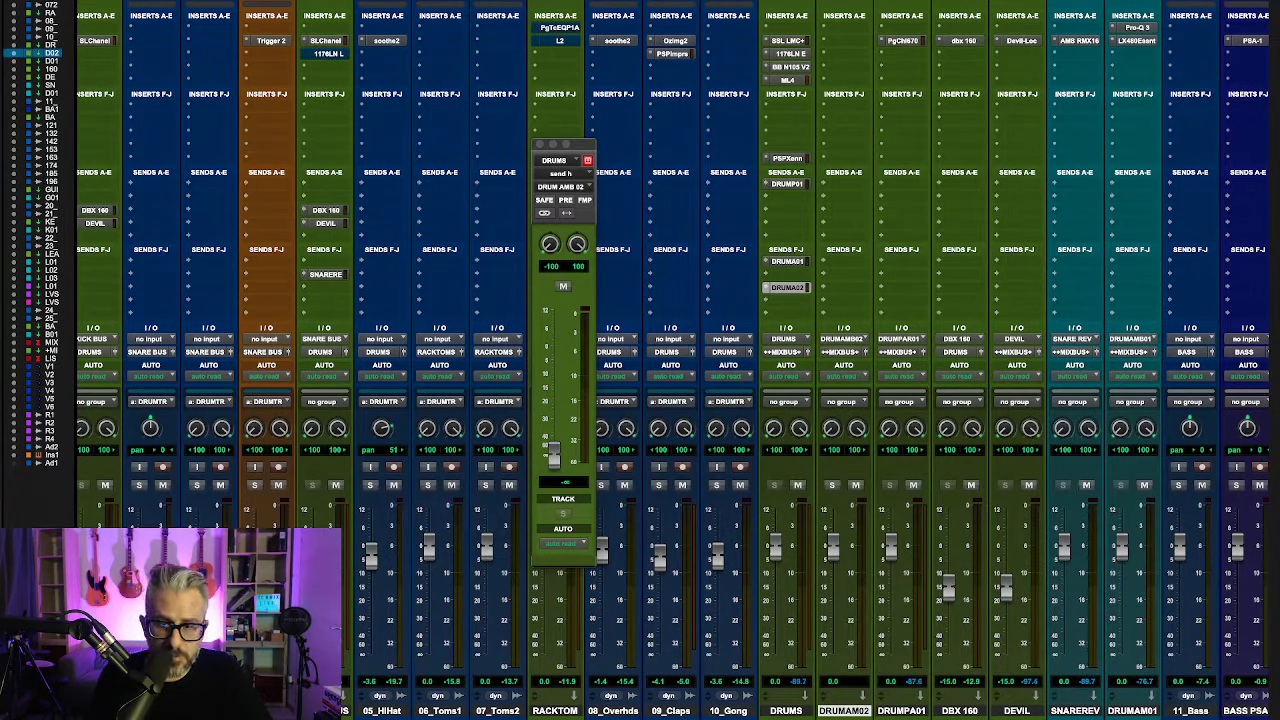
Step: Move the DRUM AMB 02 track so it sits directly after DRUM AMB 01 and before 11_Bass
left_click(887, 715)
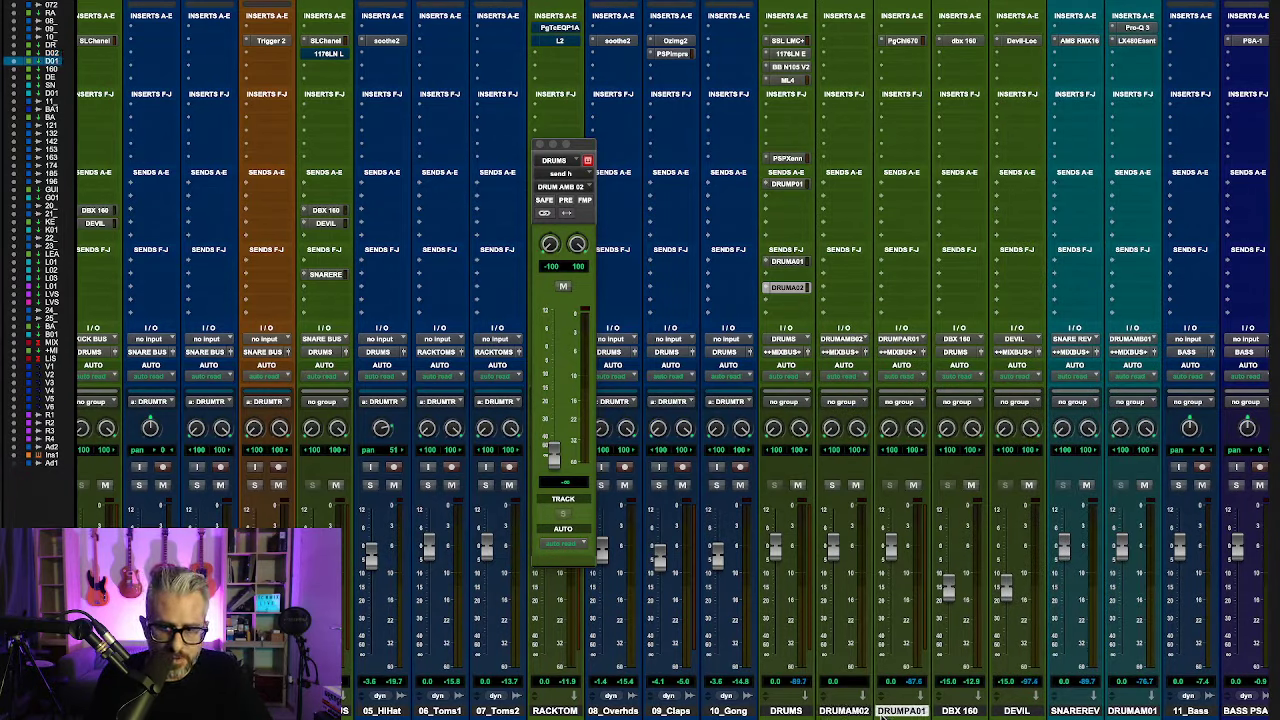
left_click(823, 711)
left_click_drag(838, 712, 1130, 700)
scroll(1118, 672, "right", 3)
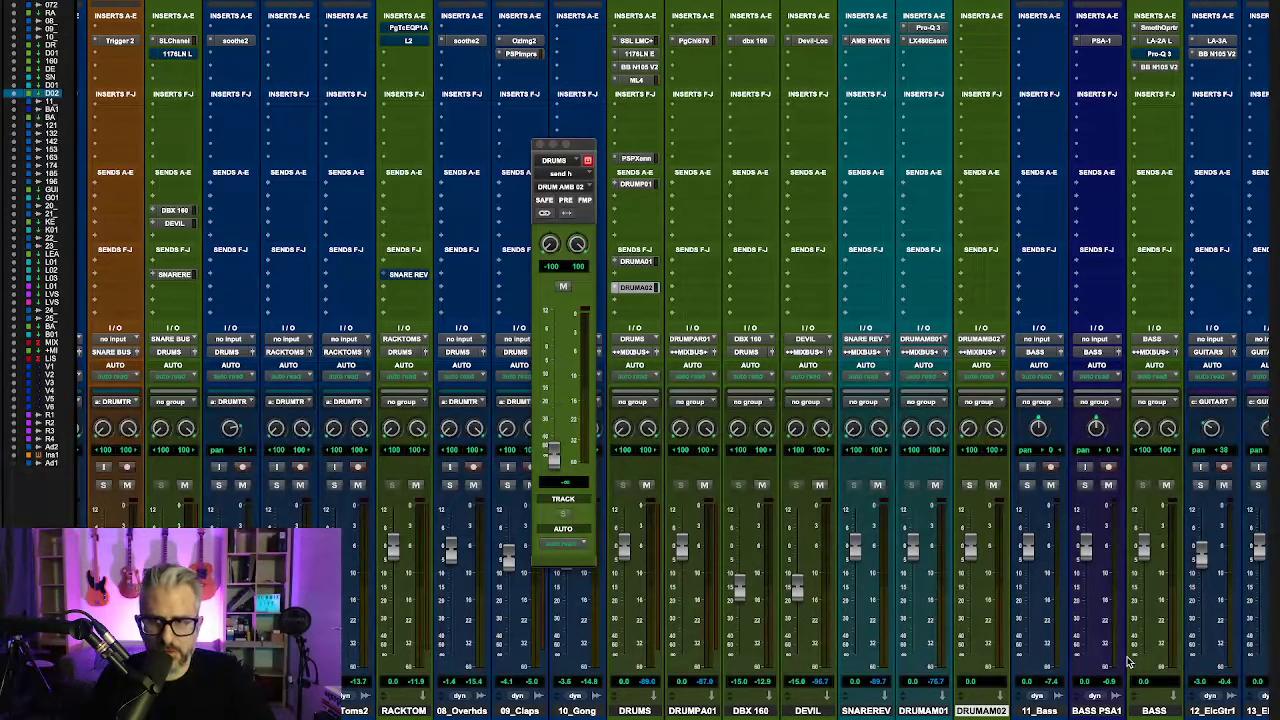
Step: Insert the REmatrix (stereo) reverb on the DRUM AMB 02 track
left_click(982, 43)
left_click(990, 15)
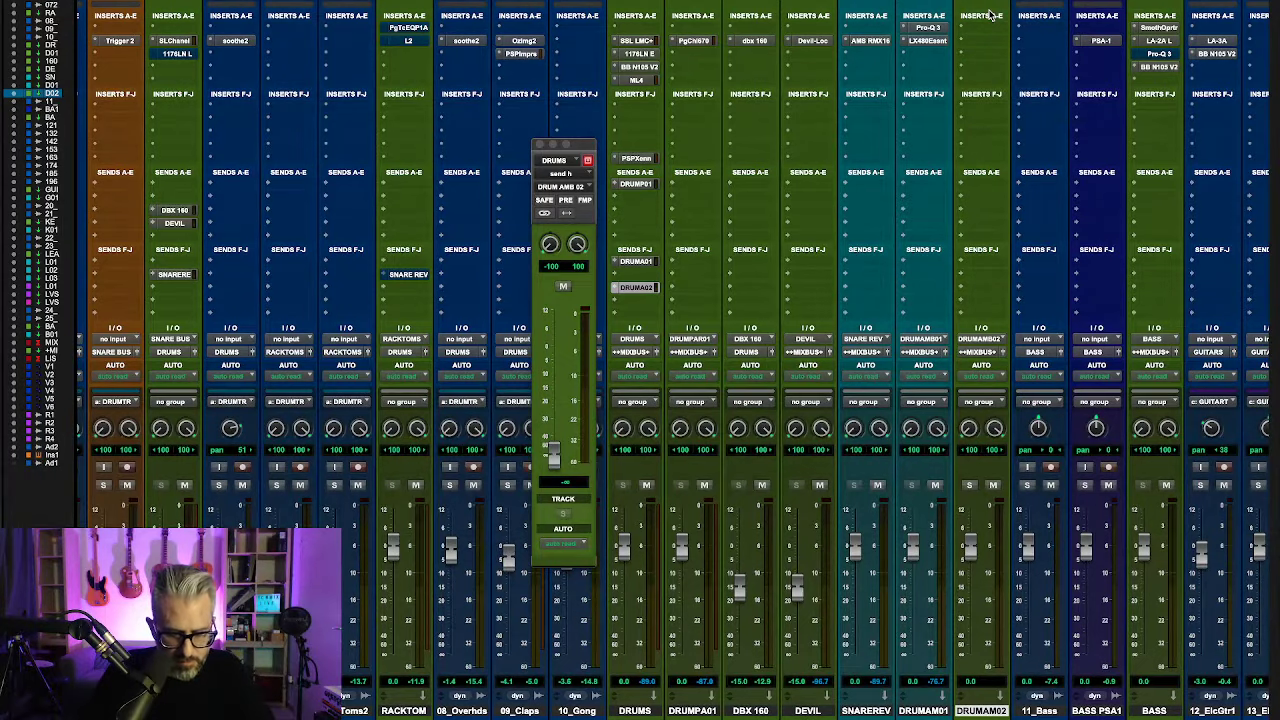
type("rema")
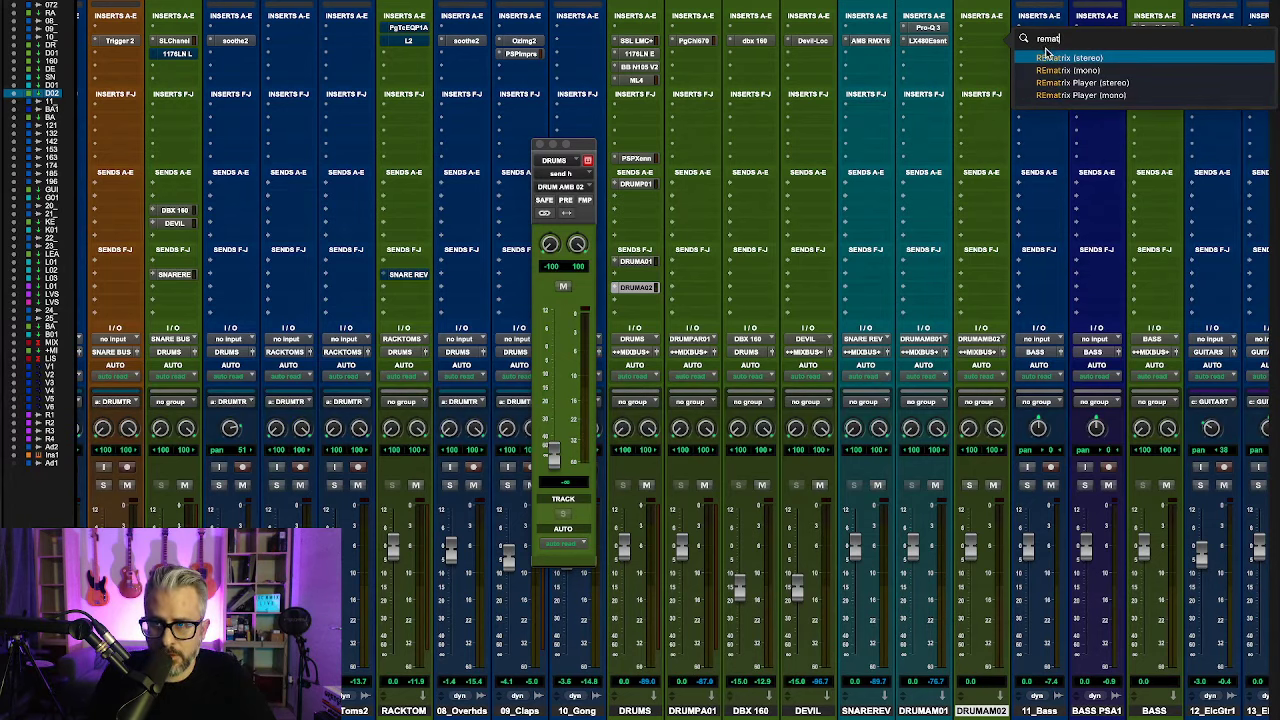
type("t")
left_click(1047, 57)
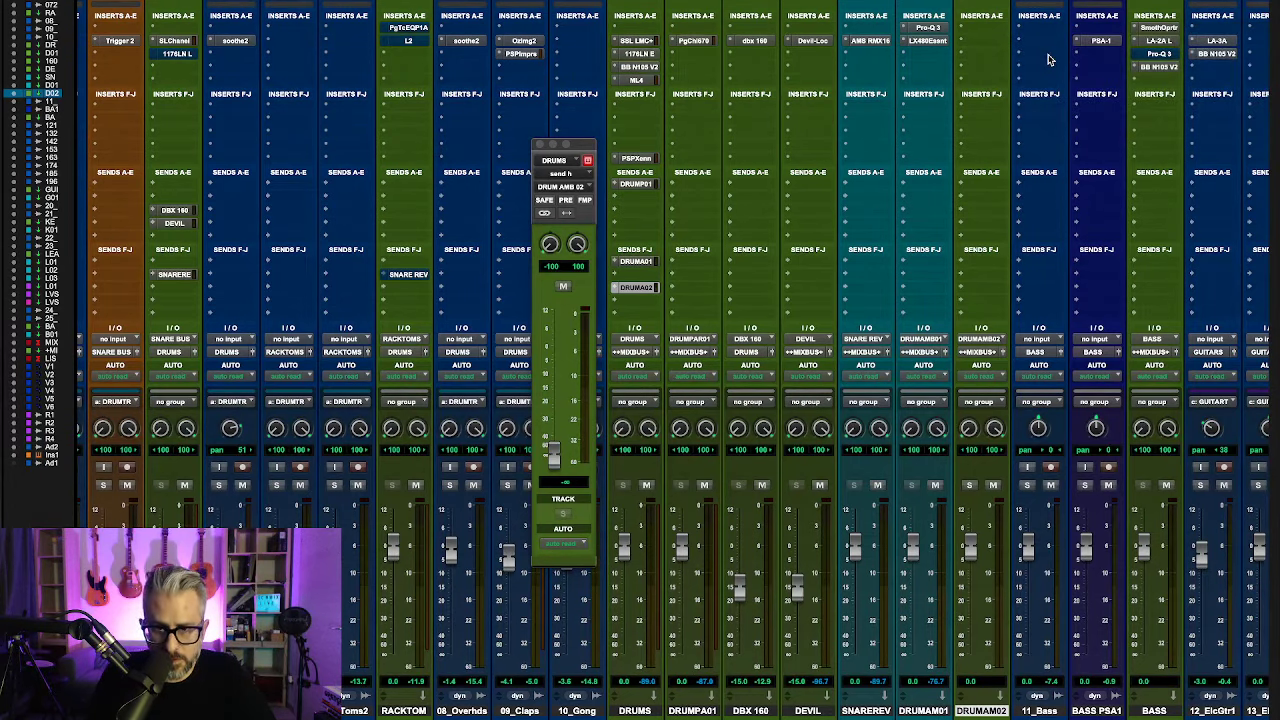
Step: Load the Massive Room preset from REmatrix's BLACKSTAR [Multilayer] bank and mute the dry signal
scroll(360, 228, "down", 10)
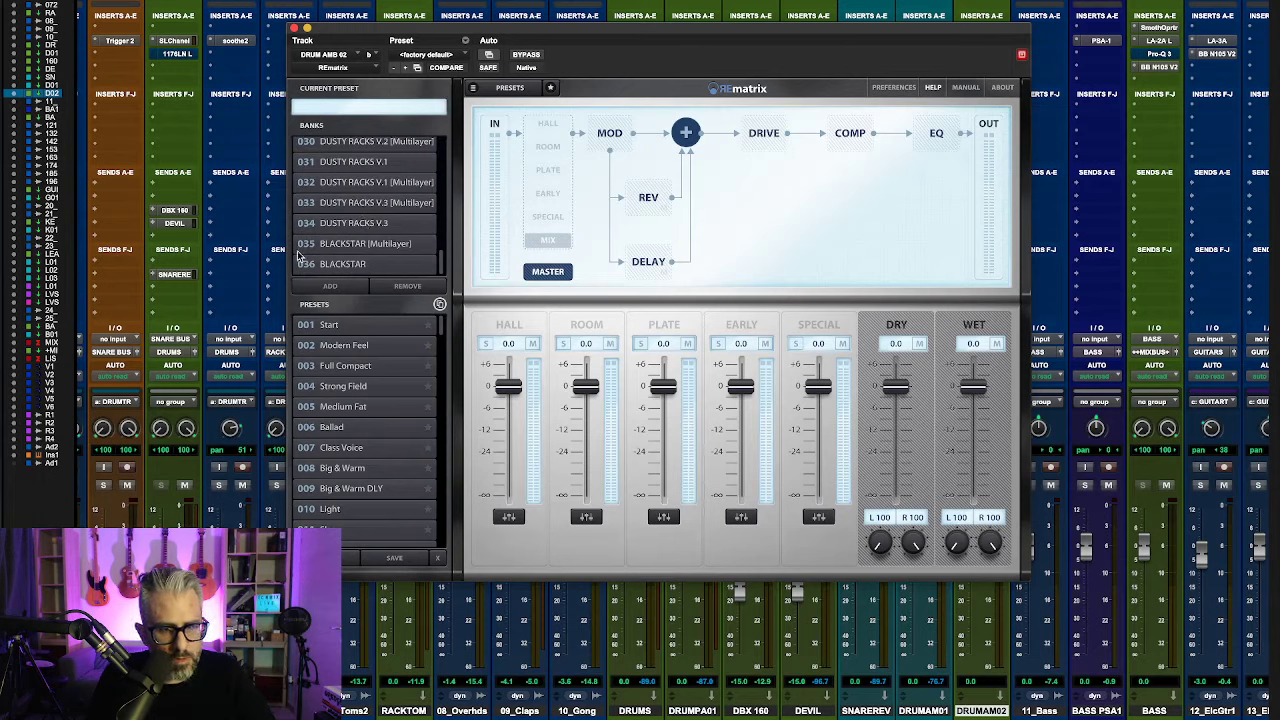
left_click(365, 248)
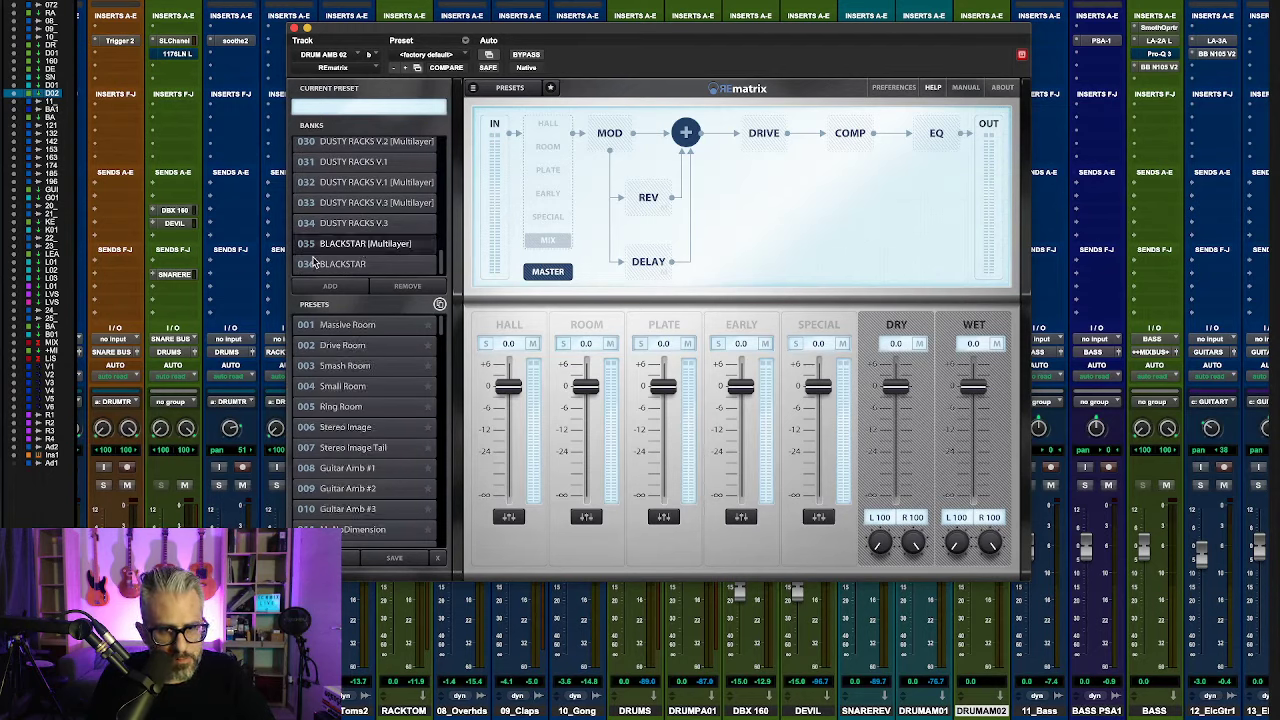
left_click(377, 325)
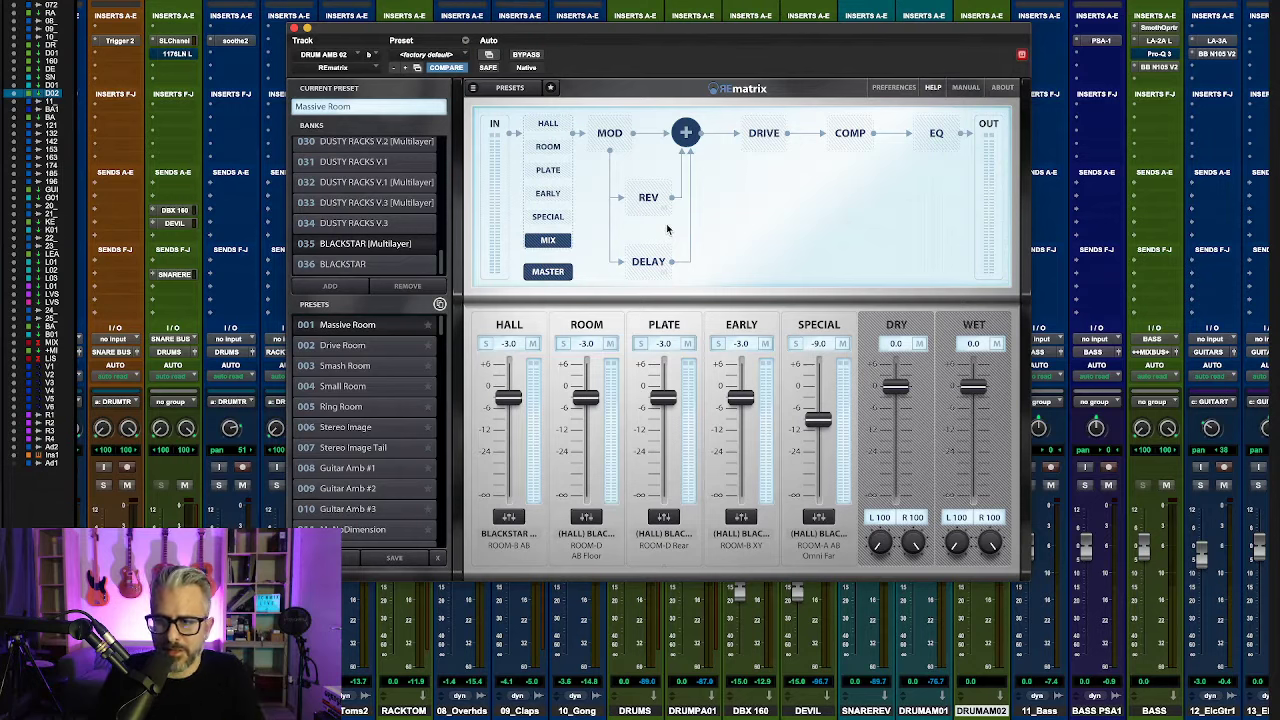
left_click(919, 344)
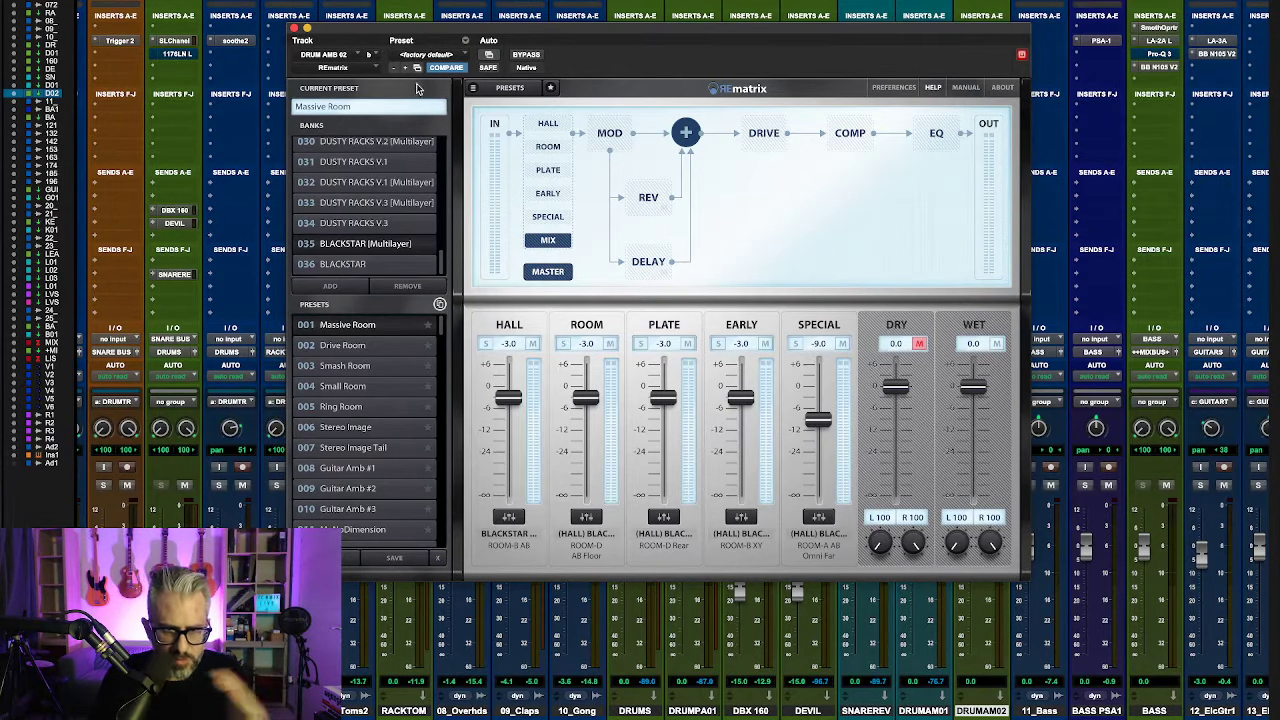
Step: Close REmatrix and raise the DRUMS send to DRUM AMB 02 to -10.2 dB
left_click_drag(299, 29, 342, 37)
left_click(338, 37)
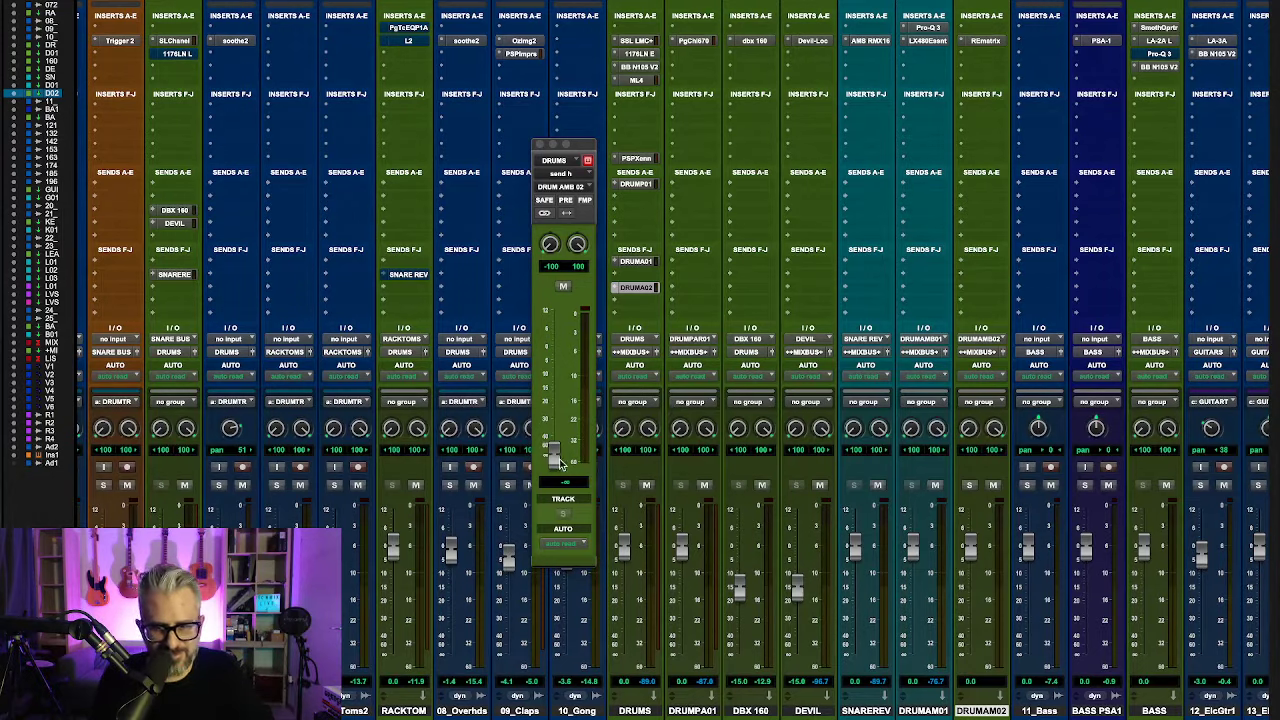
left_click_drag(557, 470, 561, 392)
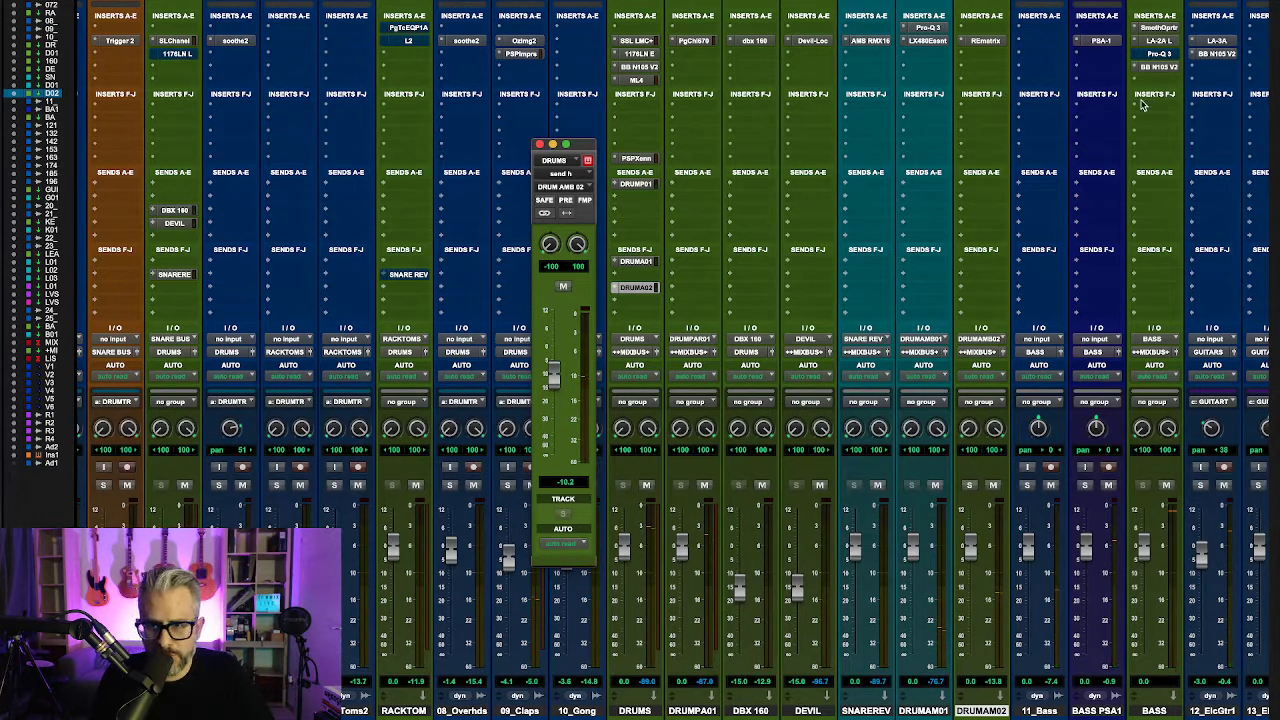
Step: Insert the Purple Audio MC77 (stereo) limiter after REmatrix on the DRUM AMB 02 track
left_click(993, 61)
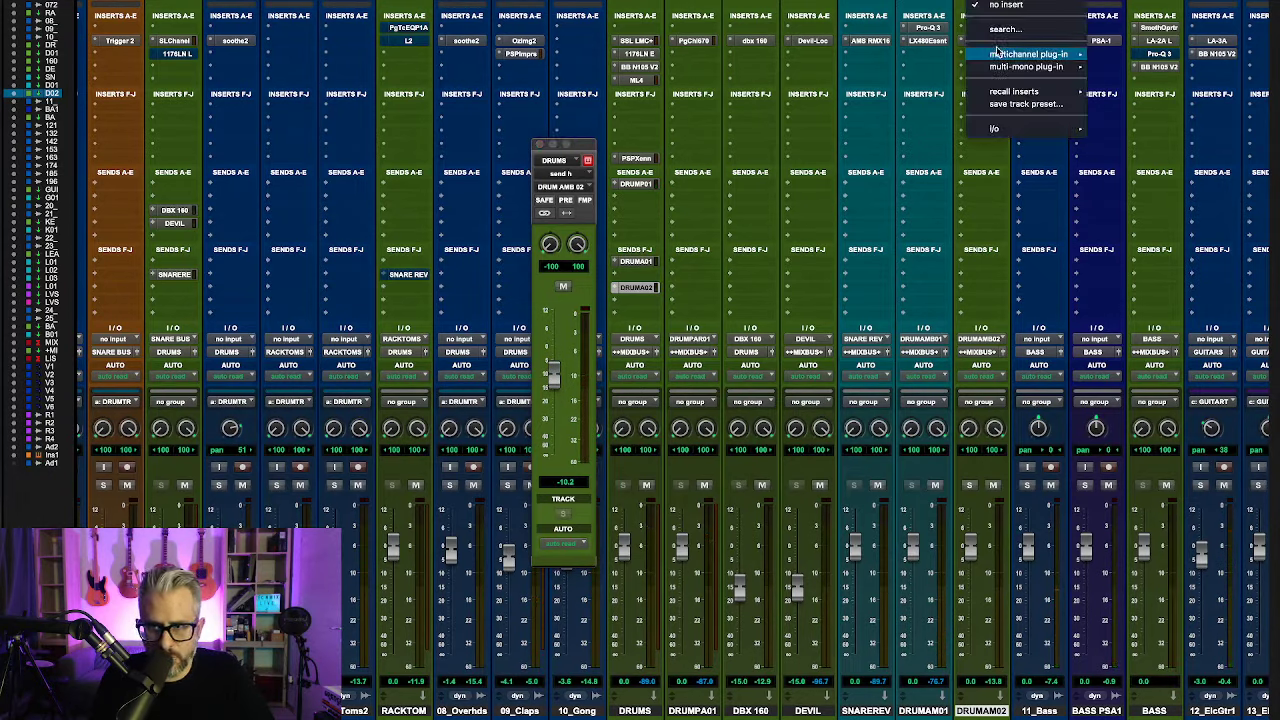
left_click(1012, 31)
left_click(1012, 31)
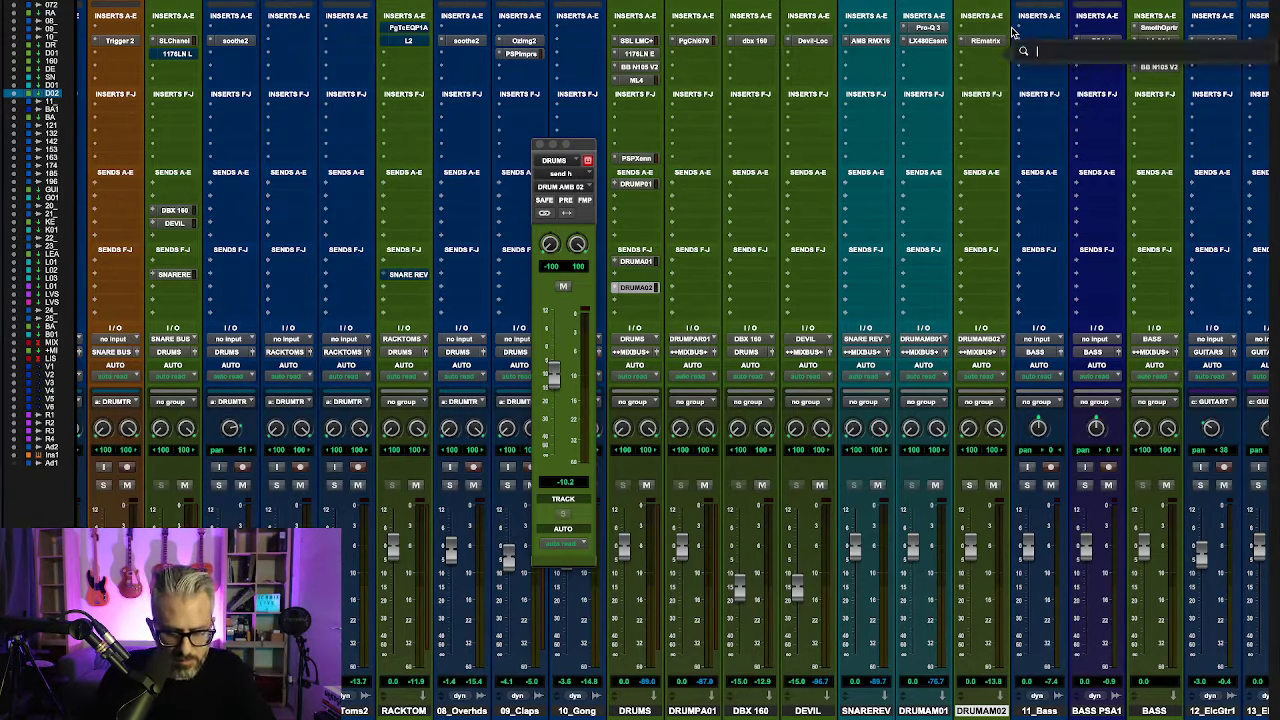
type("mc")
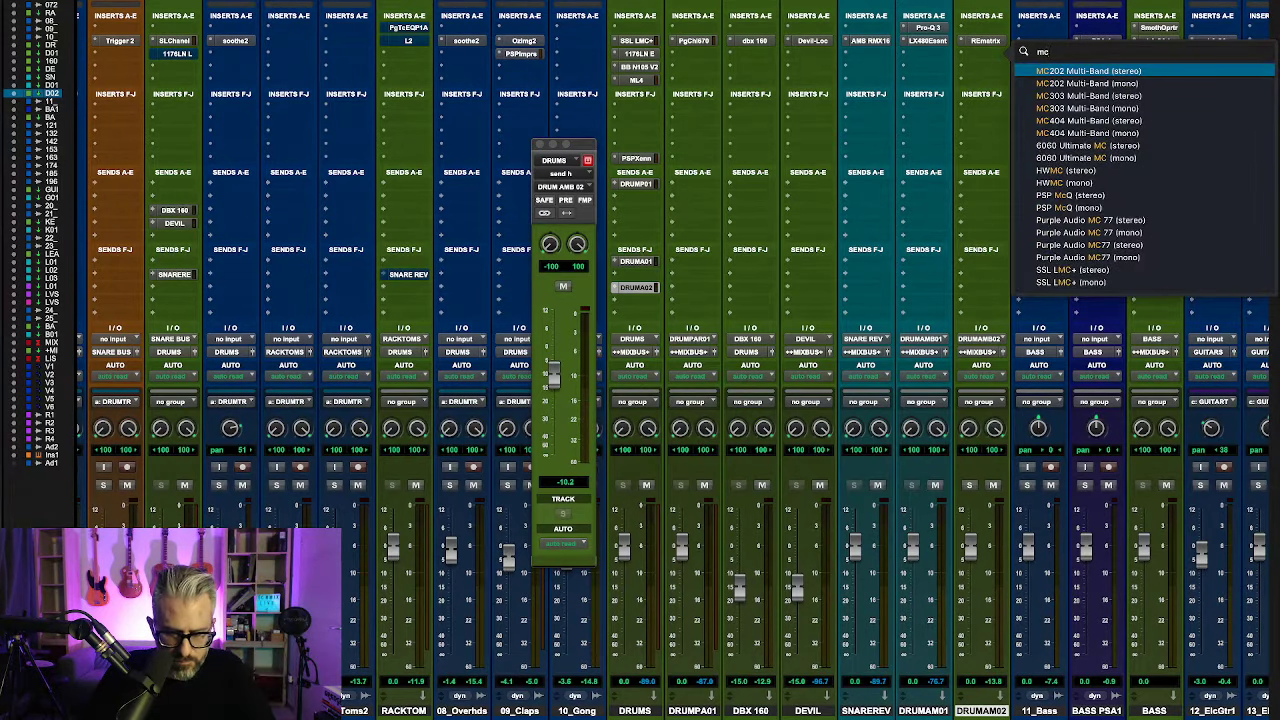
type("77")
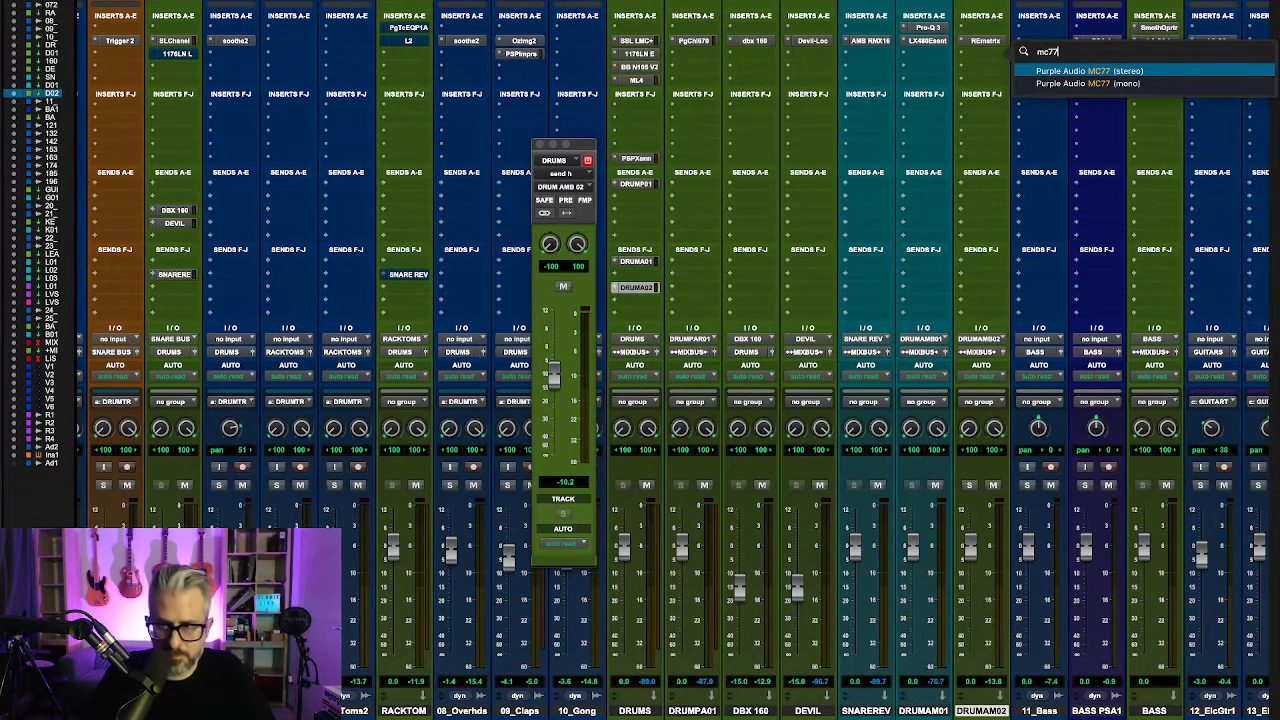
left_click(1105, 72)
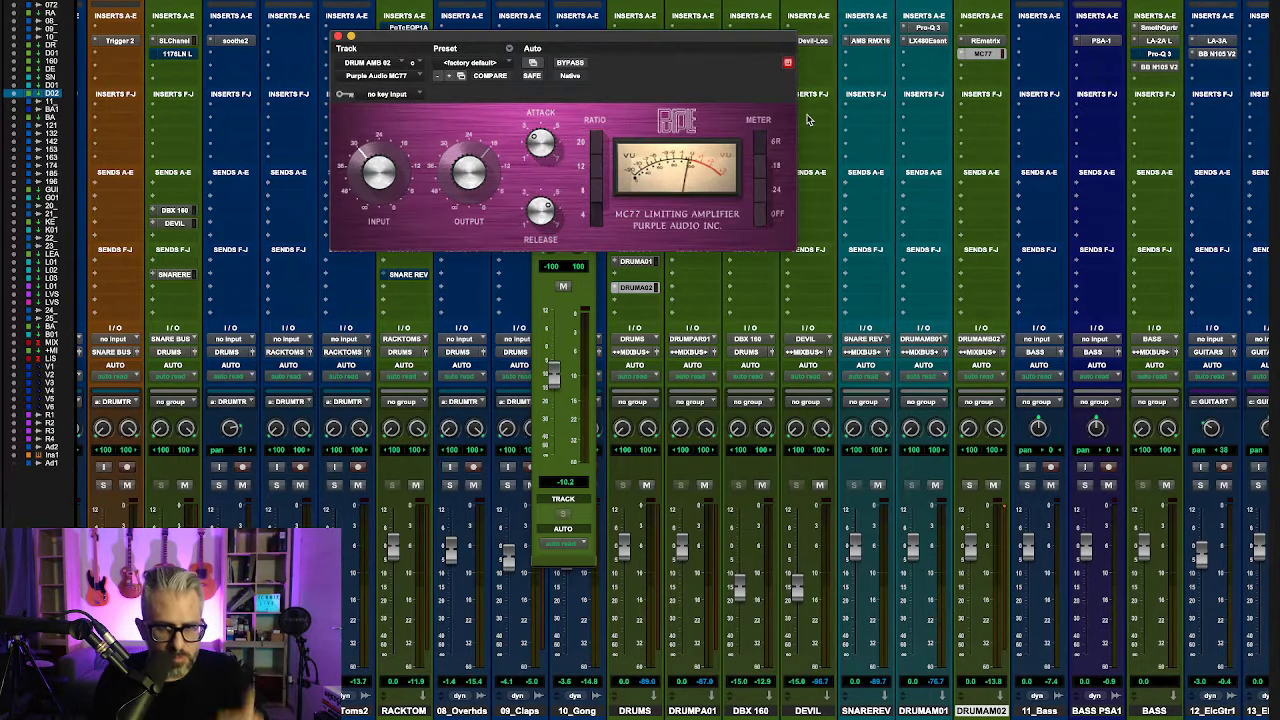
Step: Set the MC77's ratio to 8, raise its input gain, and adjust the attack and release on DRUM AMB 02
left_click(599, 192)
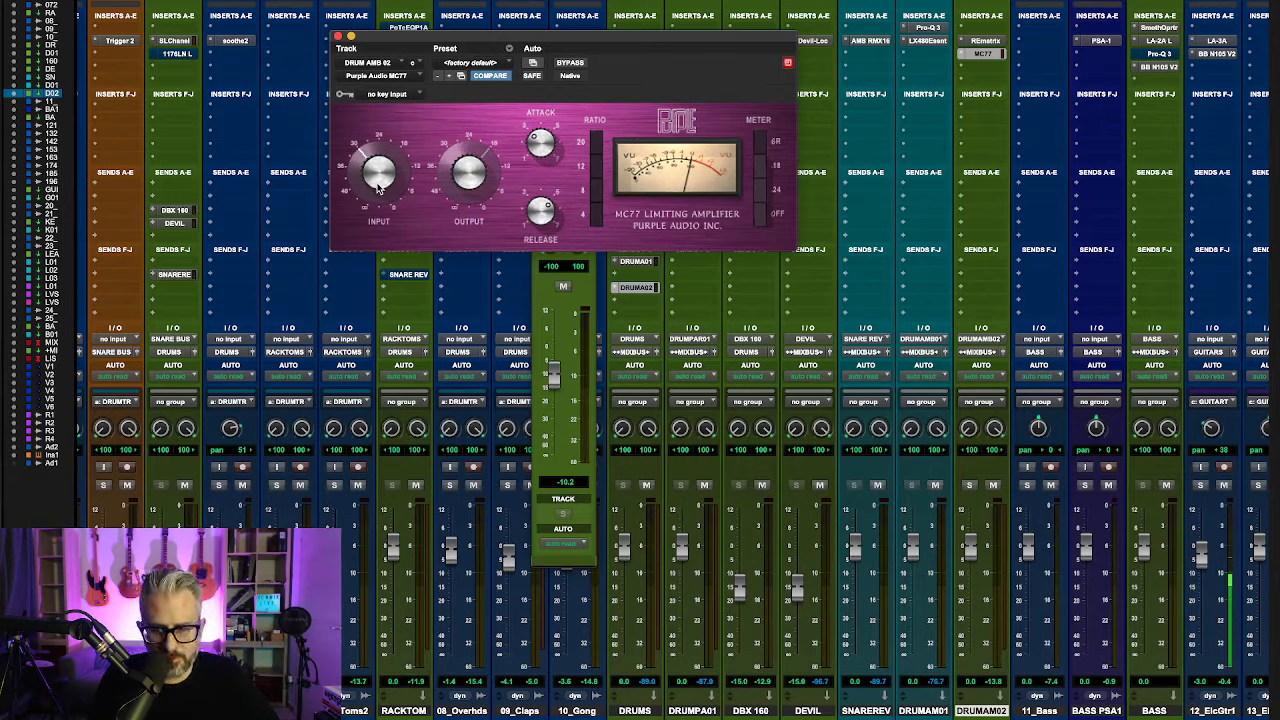
left_click_drag(379, 184, 380, 150)
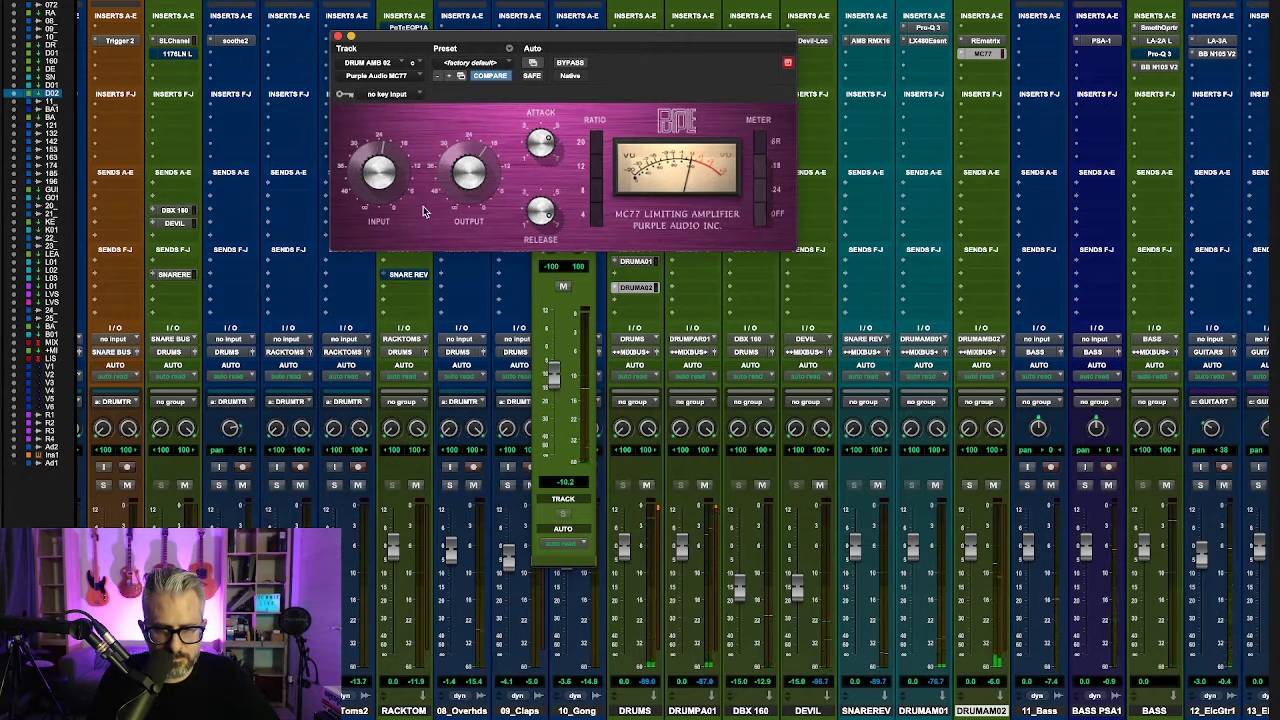
left_click_drag(390, 192, 392, 183)
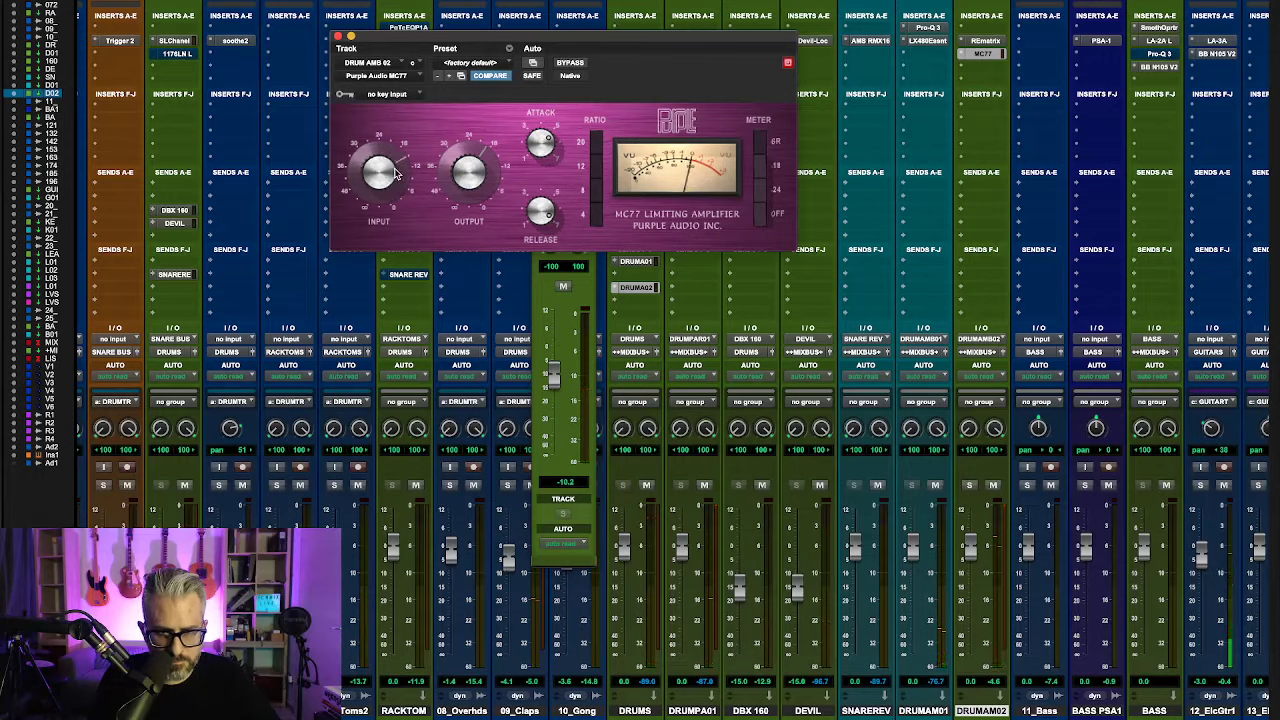
left_click(543, 266)
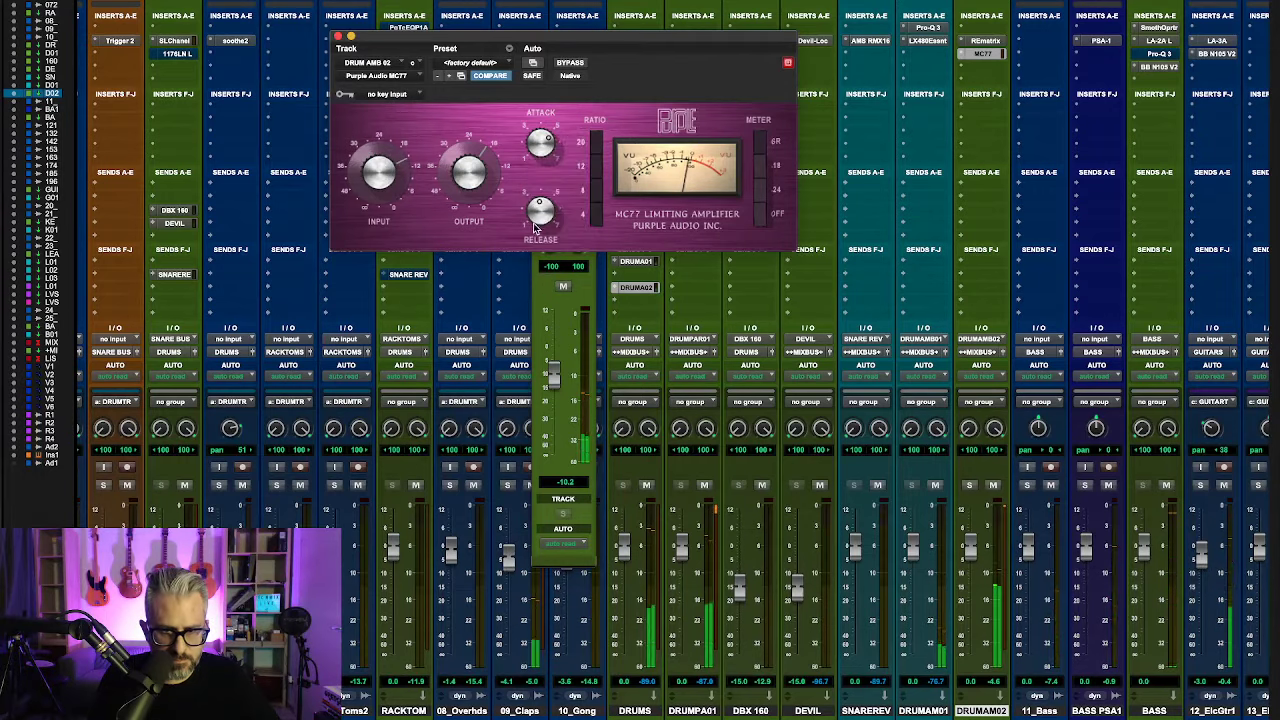
Step: Set the DRUMS send to DRUM AMB 02 to 0.0 dB, readjust the MC77's release and gain, and close the limiter
left_click(559, 383, "alt")
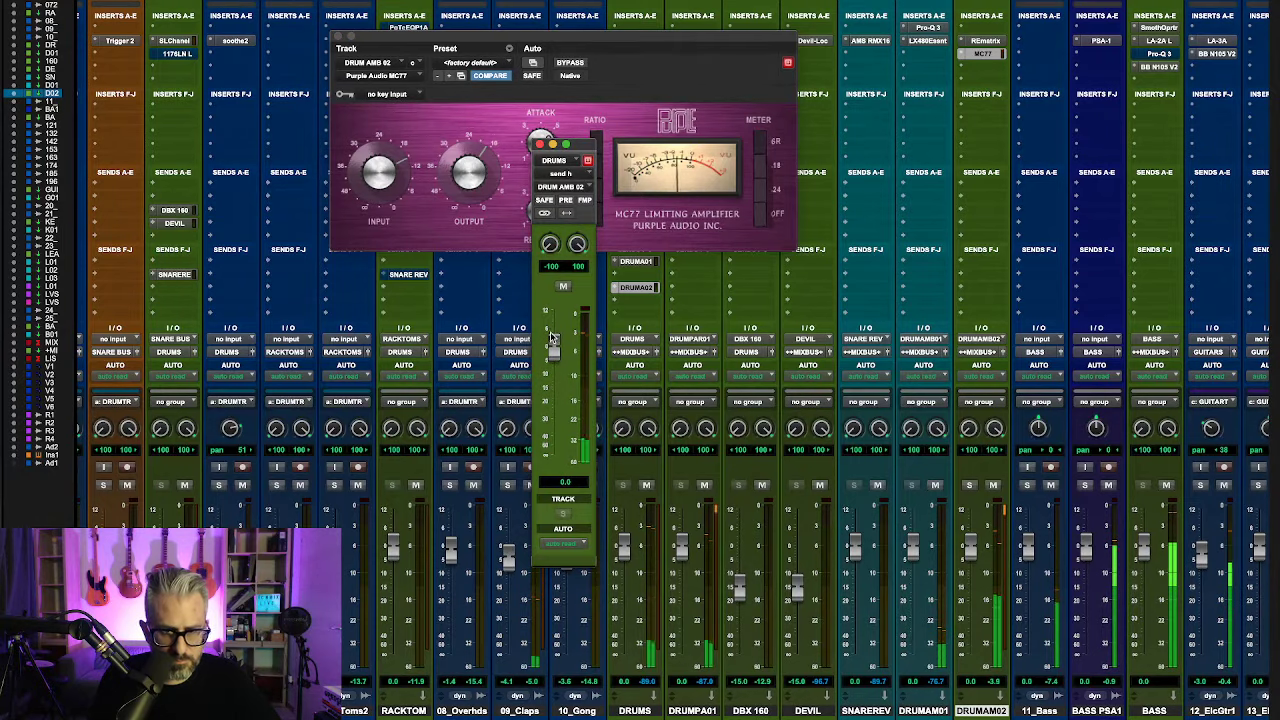
left_click(544, 225)
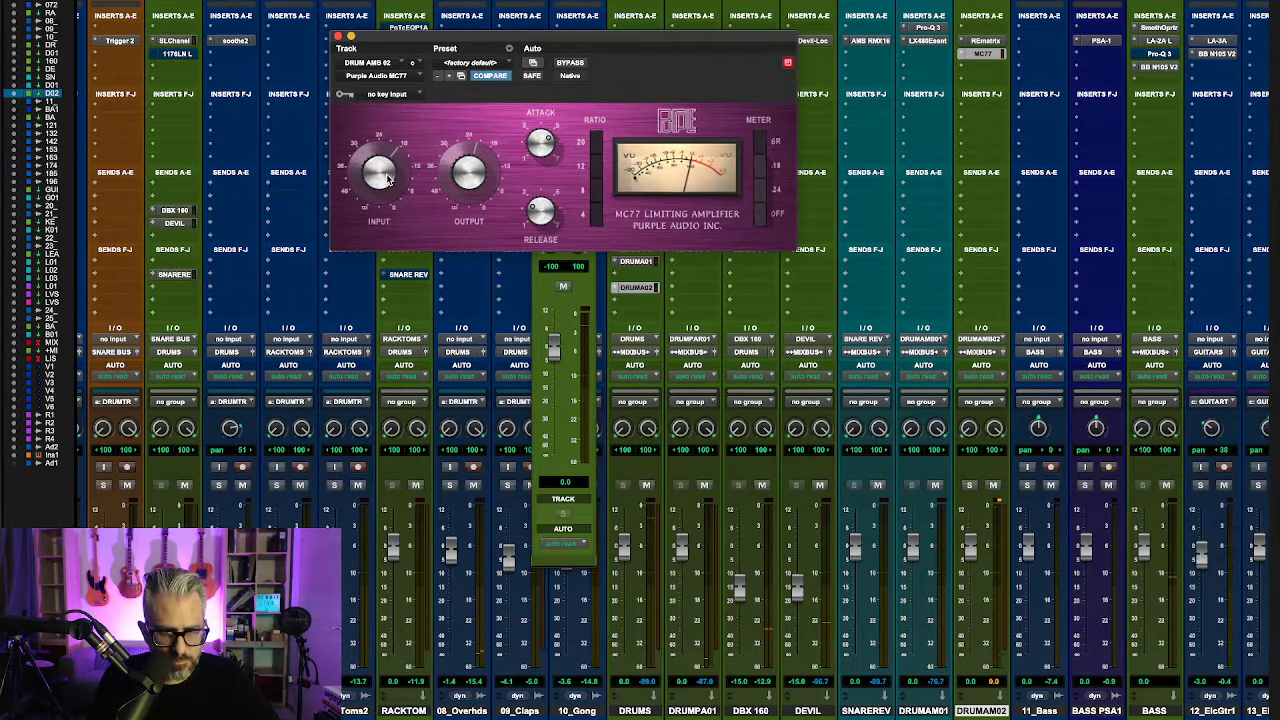
left_click_drag(576, 43, 866, 218)
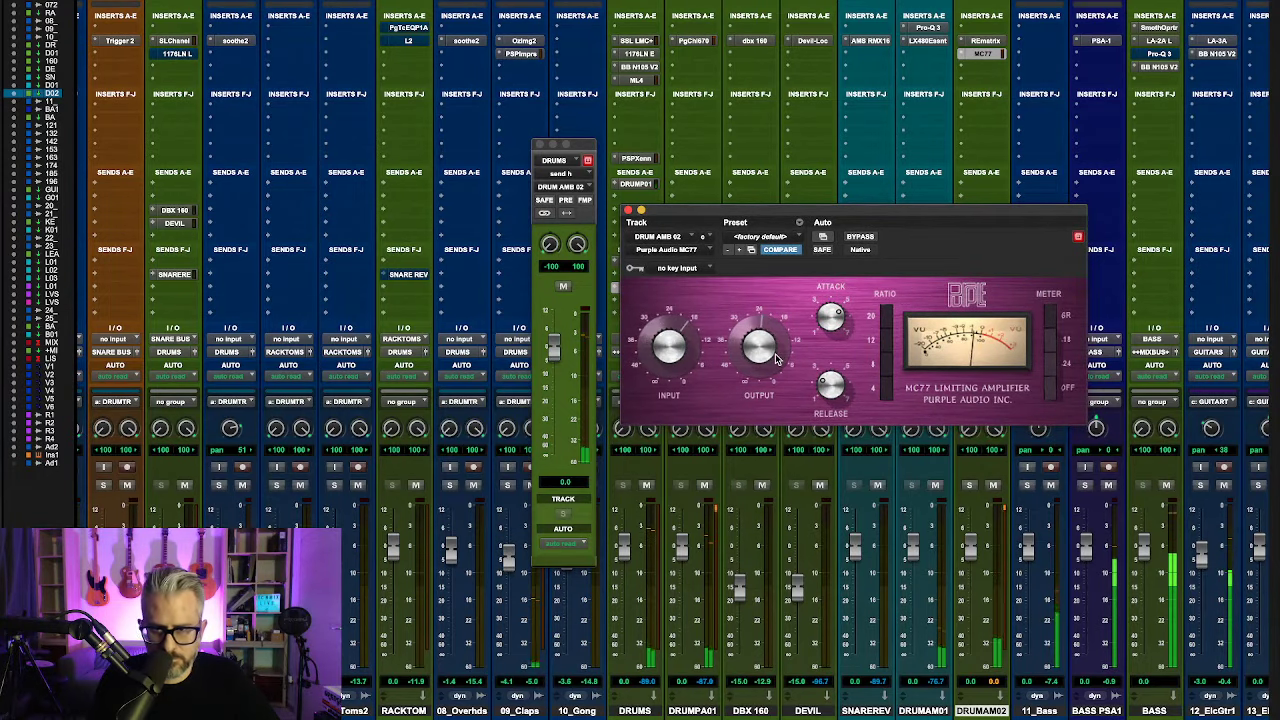
left_click(628, 210)
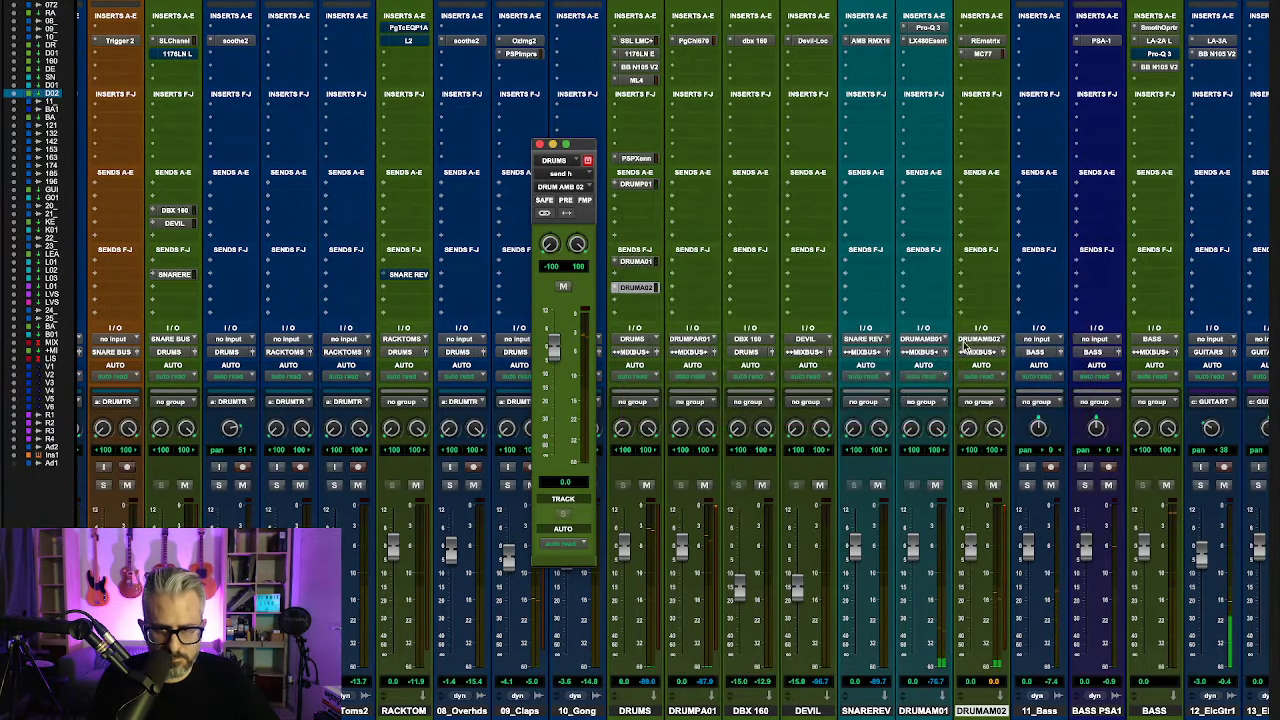
Step: Compare the full mix with the DRUM AMB 02 track muted and unmuted
left_click(993, 486)
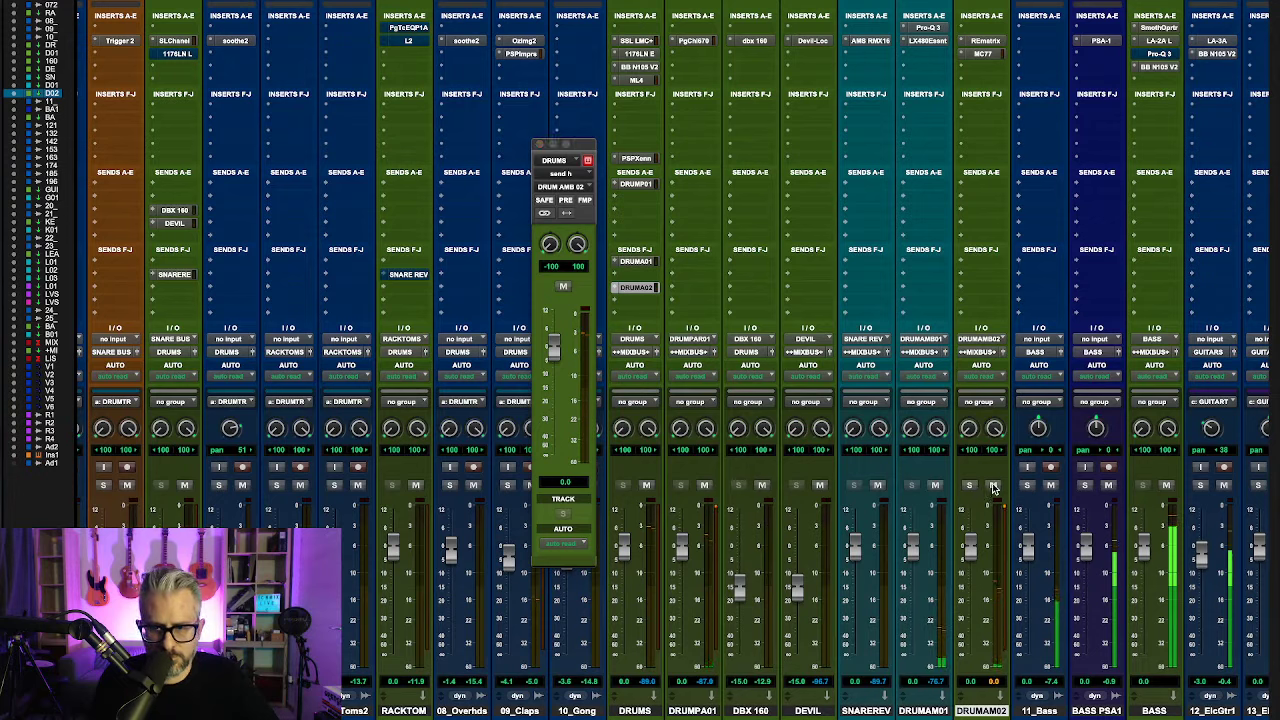
left_click(993, 486)
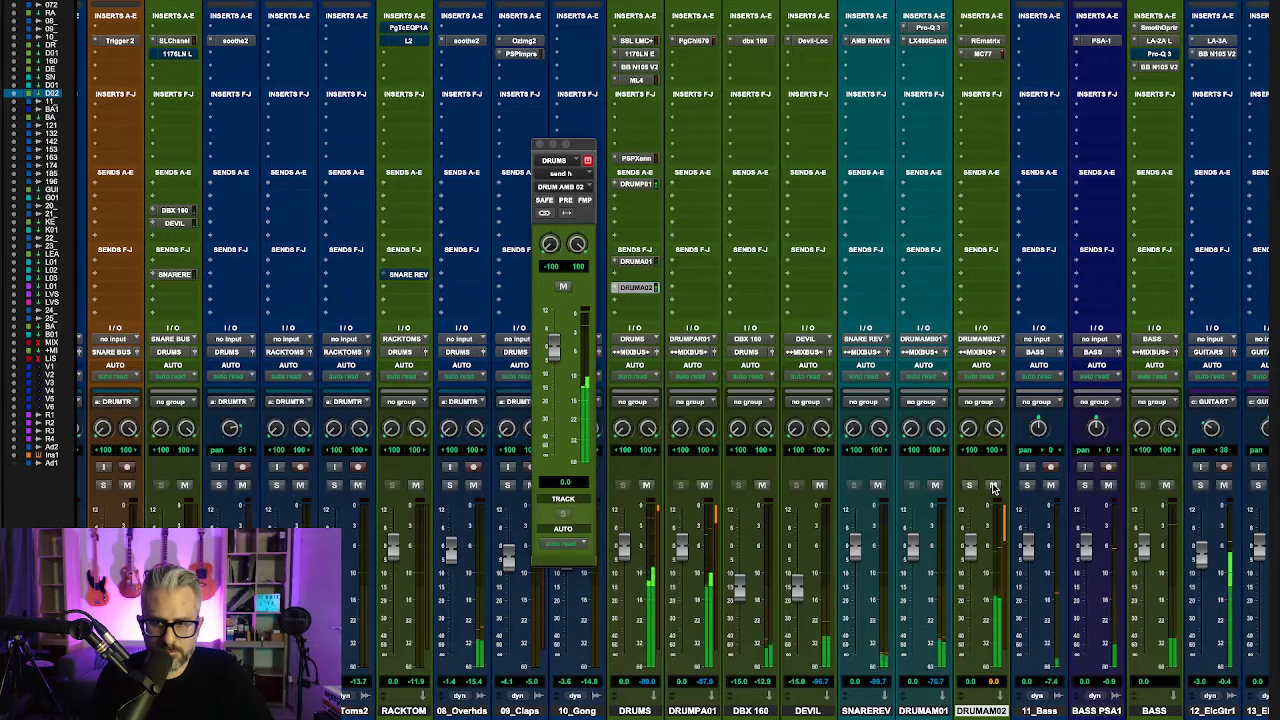
left_click(993, 485)
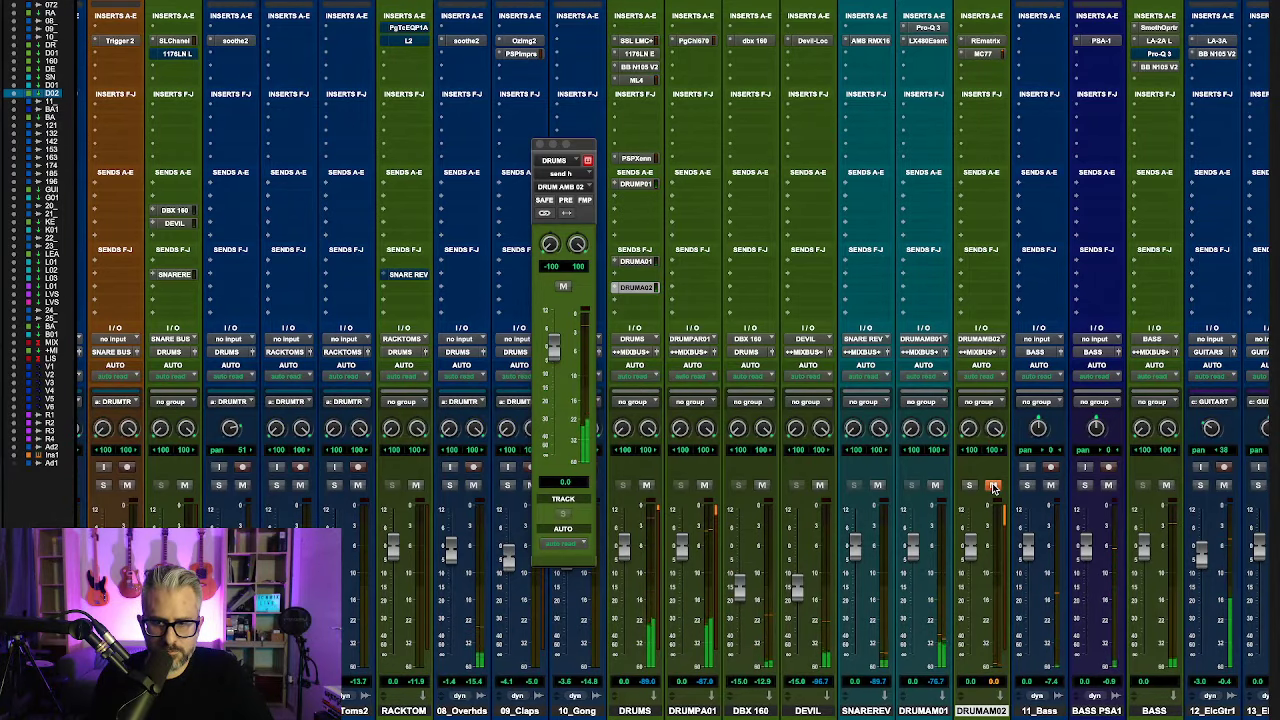
left_click(993, 485)
Step: Solo the drums VCA master and return to the drum tracks in the mixer
scroll(993, 487, "right", 10)
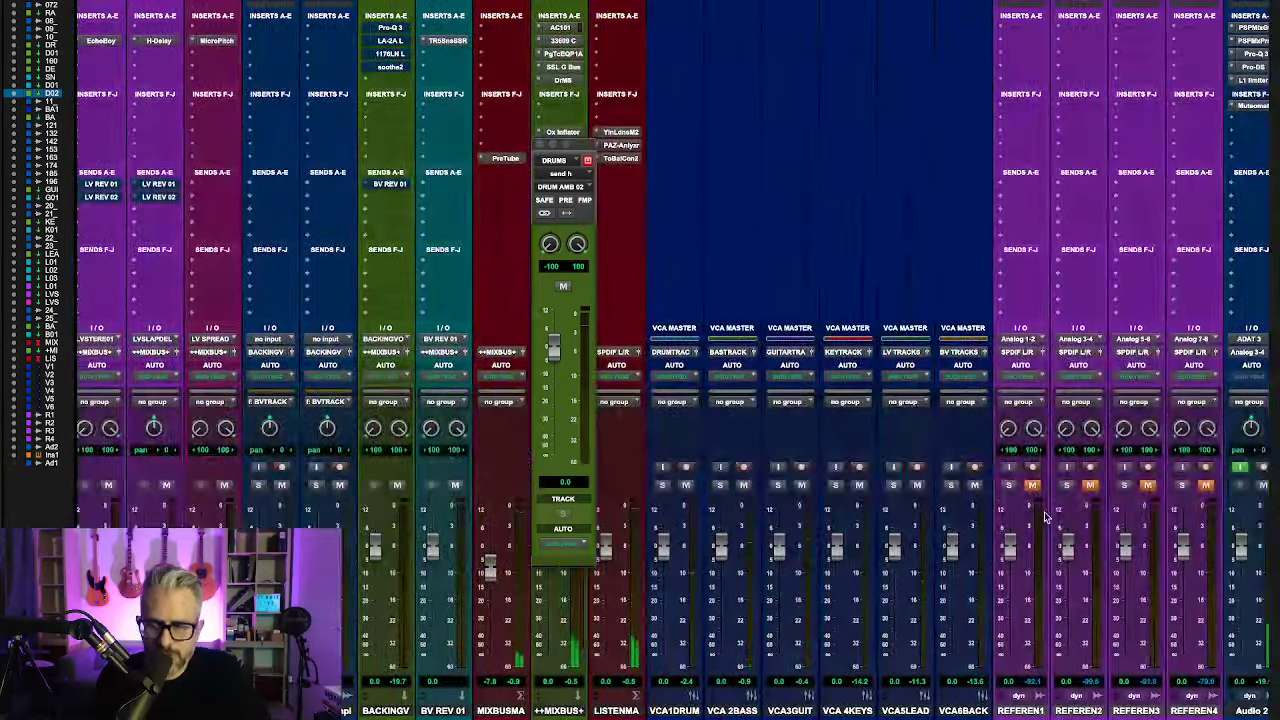
left_click(1010, 485)
left_click(1010, 485)
left_click(662, 485)
scroll(680, 487, "left", 10)
scroll(697, 487, "left", 6)
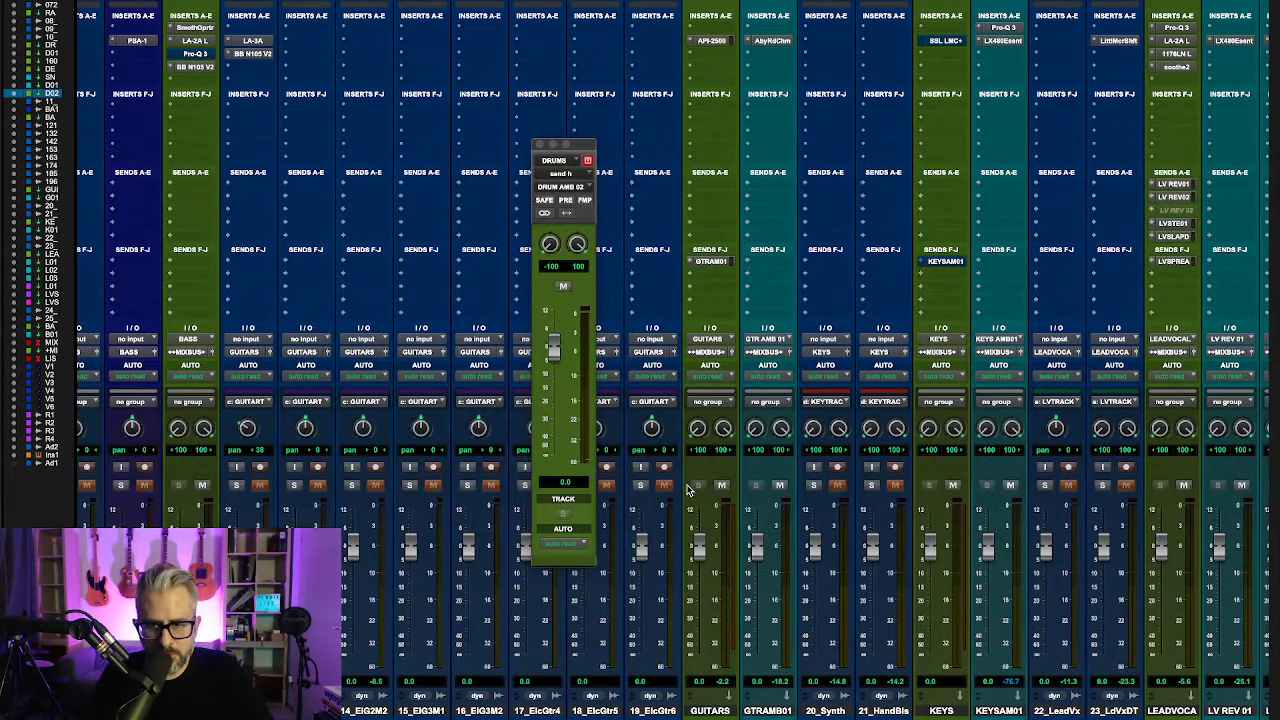
scroll(865, 332, "left", 5)
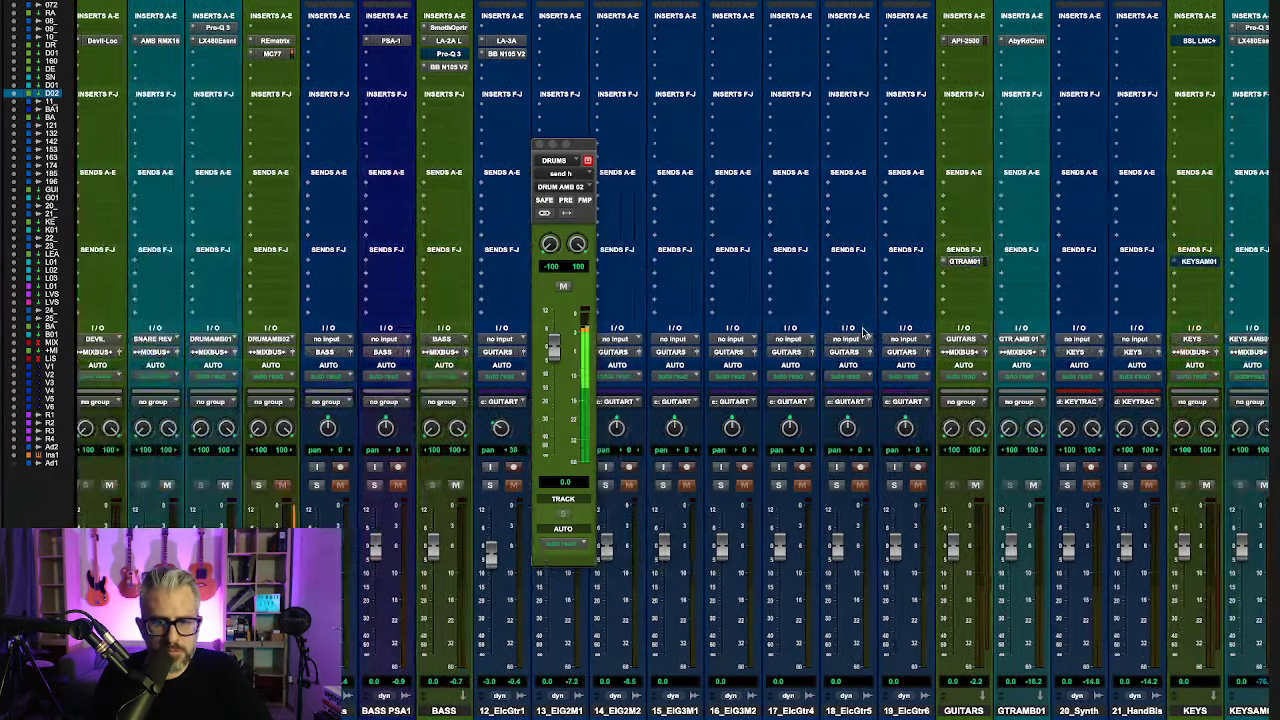
scroll(865, 332, "left", 12)
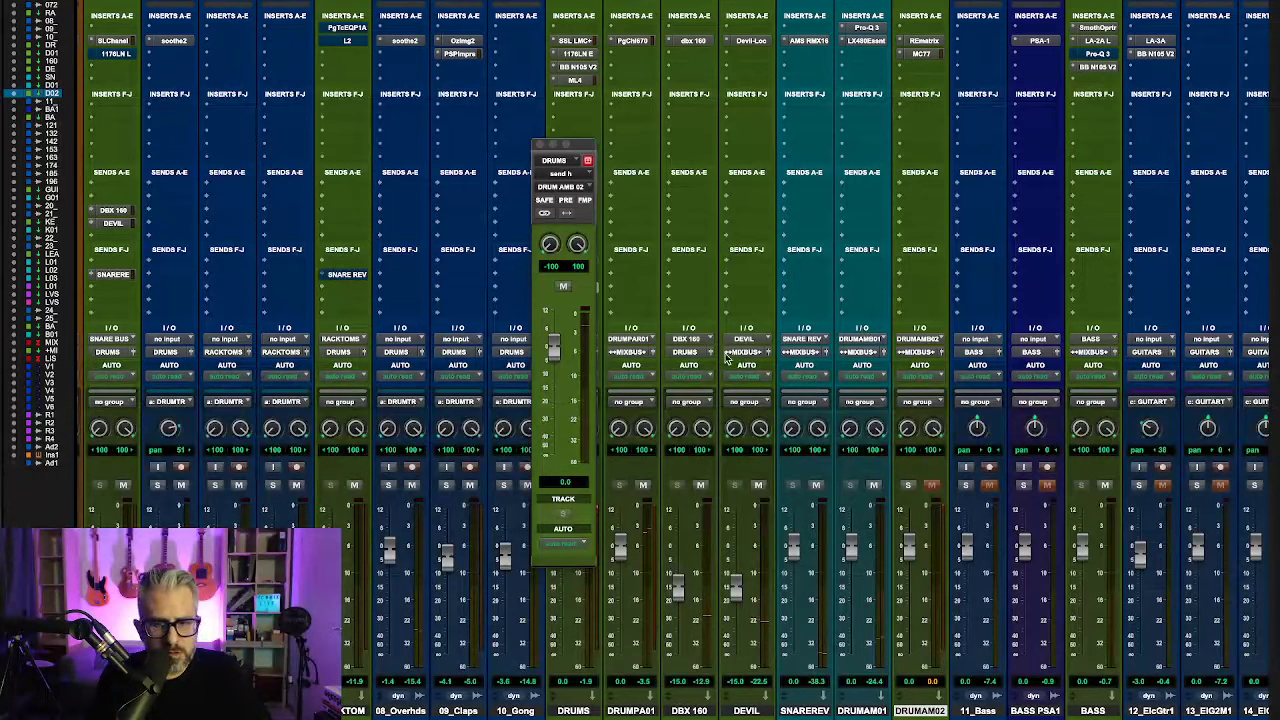
Step: Audition the soloed drums with the DRUMS send to DRUM AMB 02 muted and unmuted, and check the MC77 limiter
left_click(564, 287)
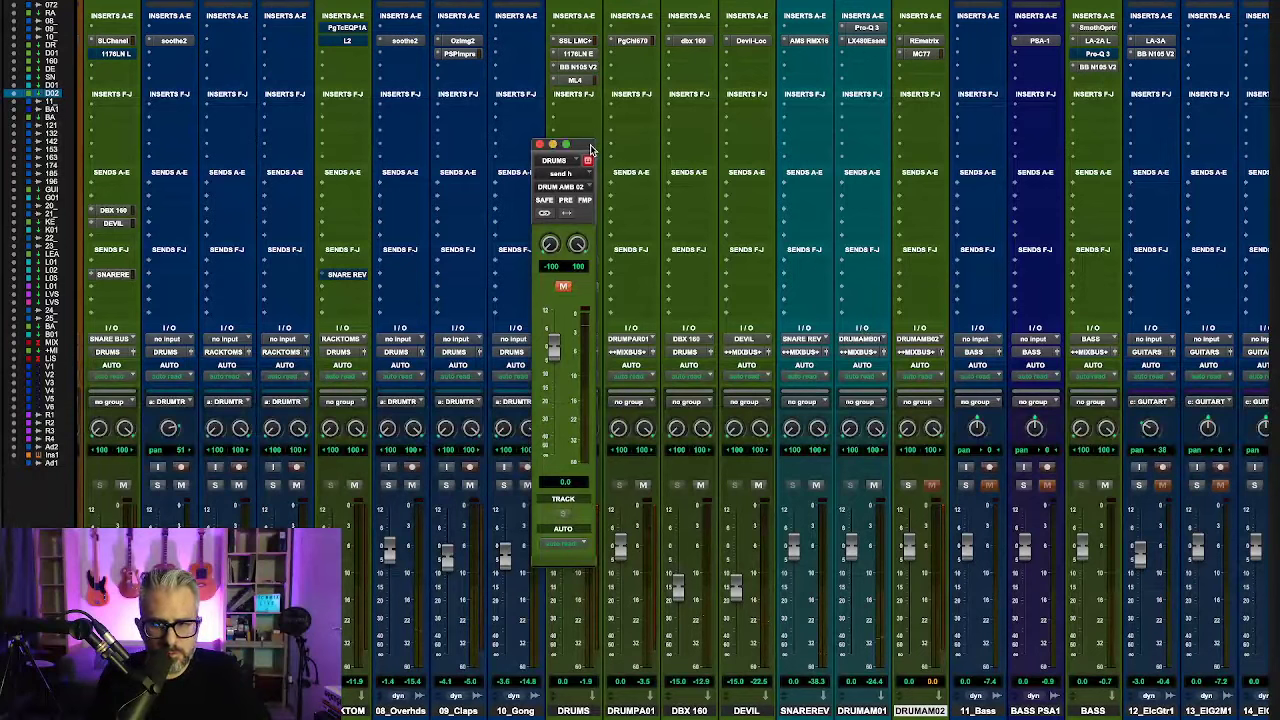
left_click_drag(590, 150, 822, 117)
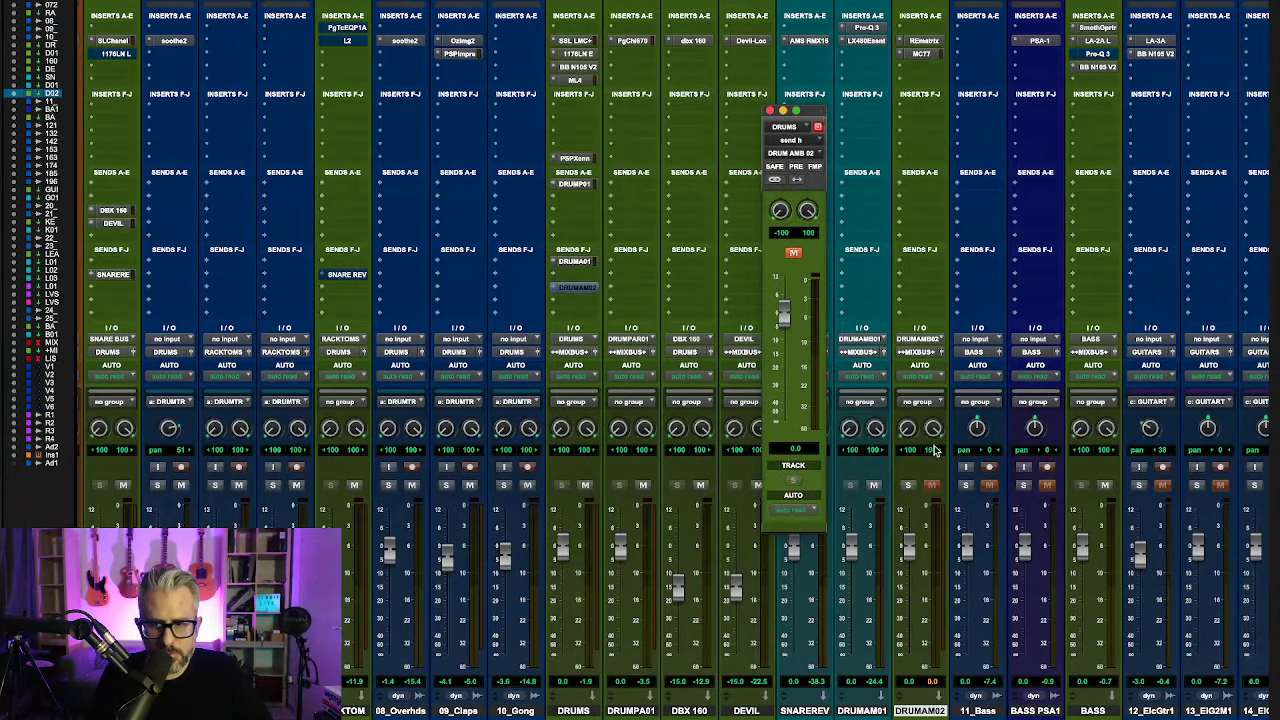
key("space")
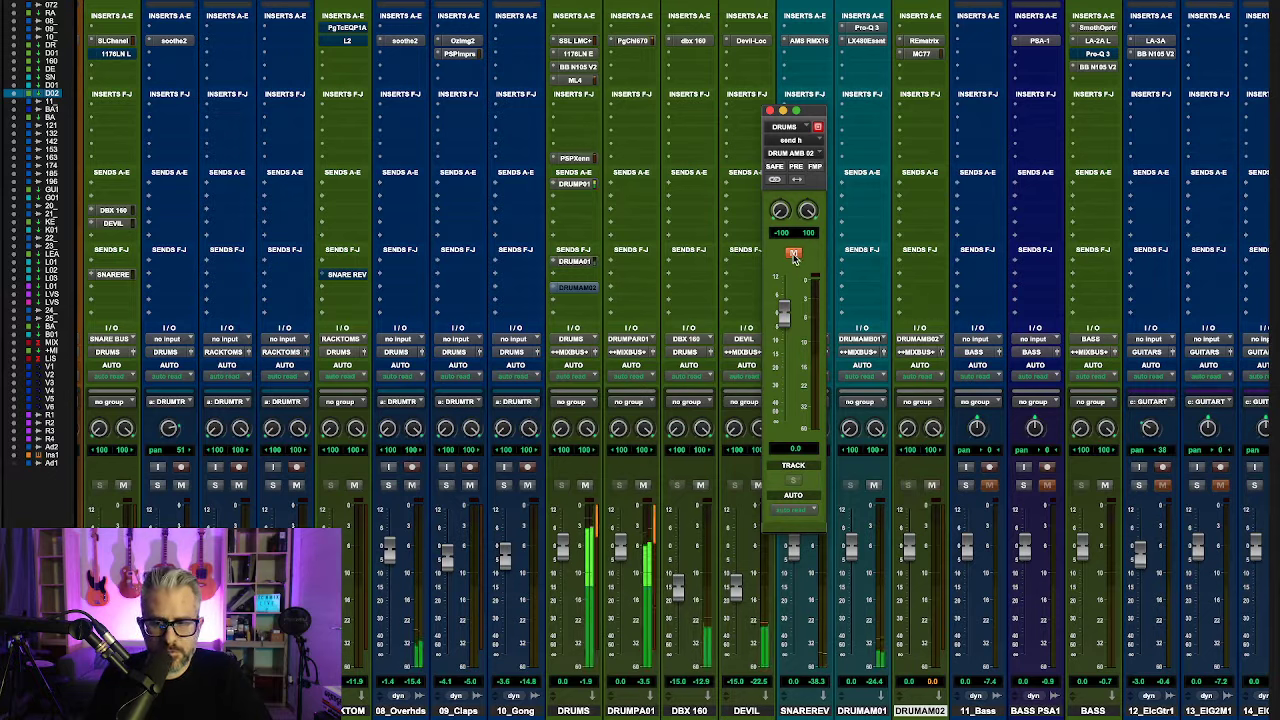
left_click(793, 256)
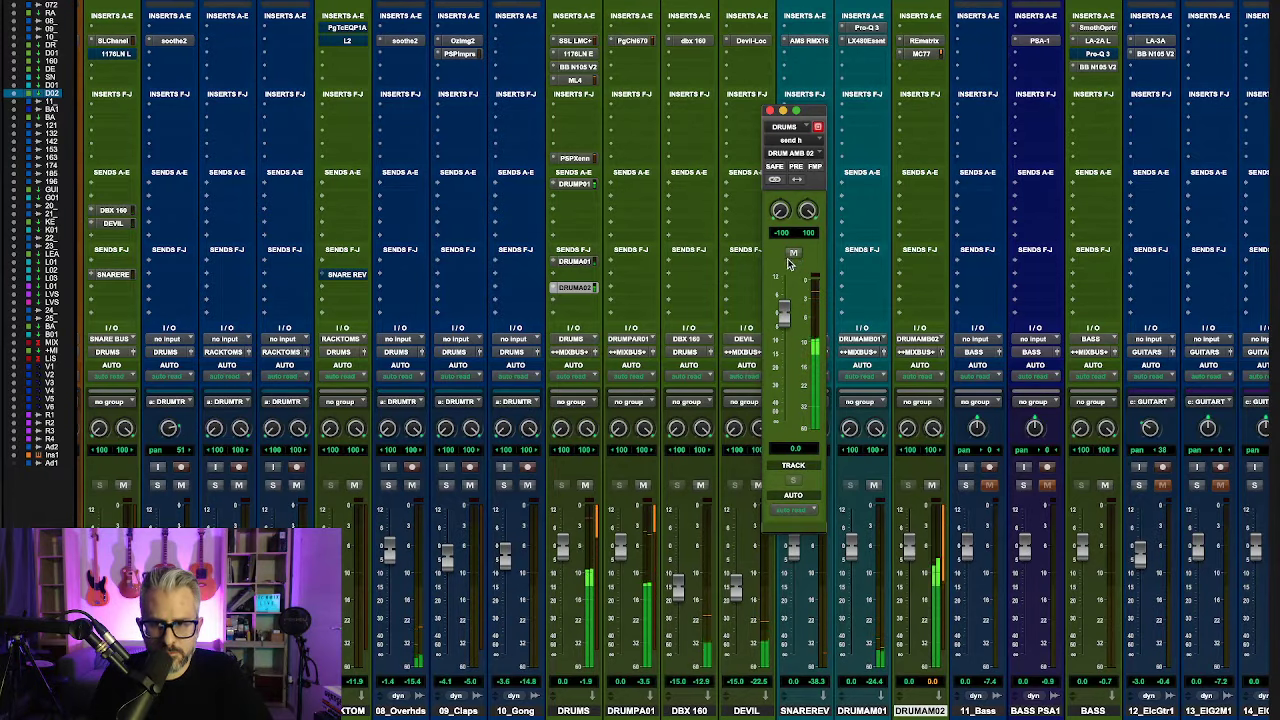
left_click(921, 54)
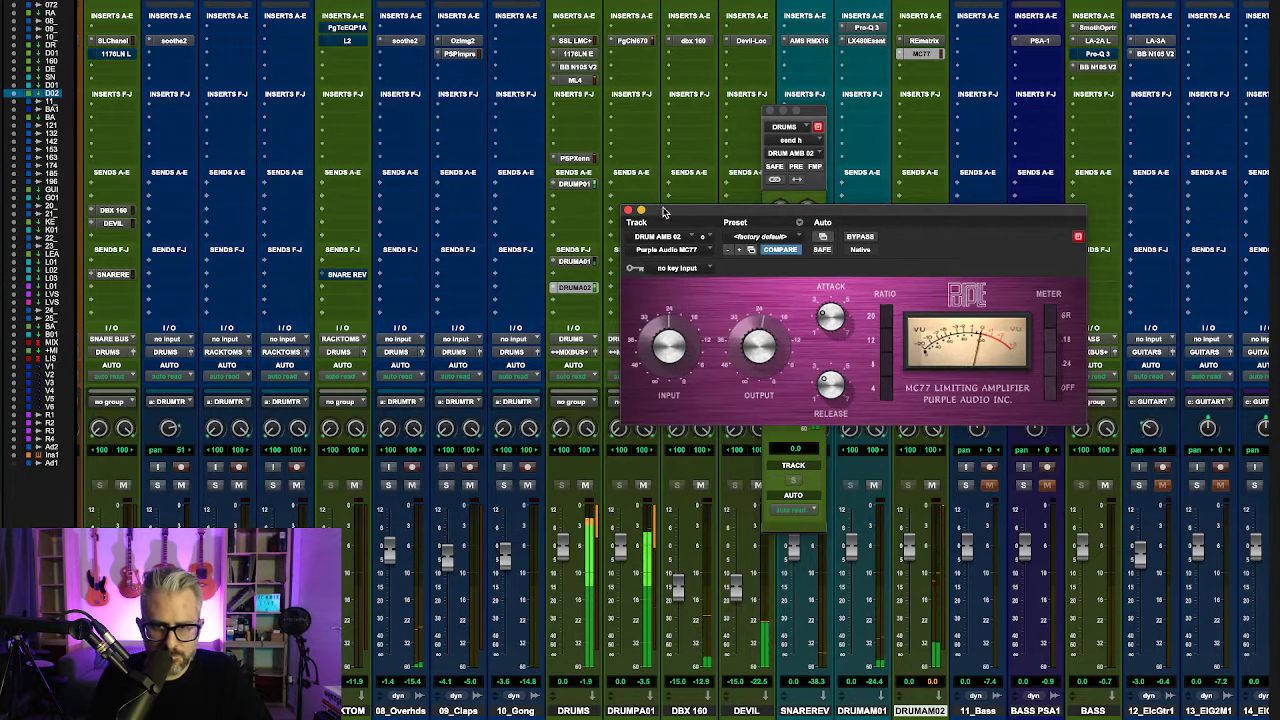
left_click(628, 210)
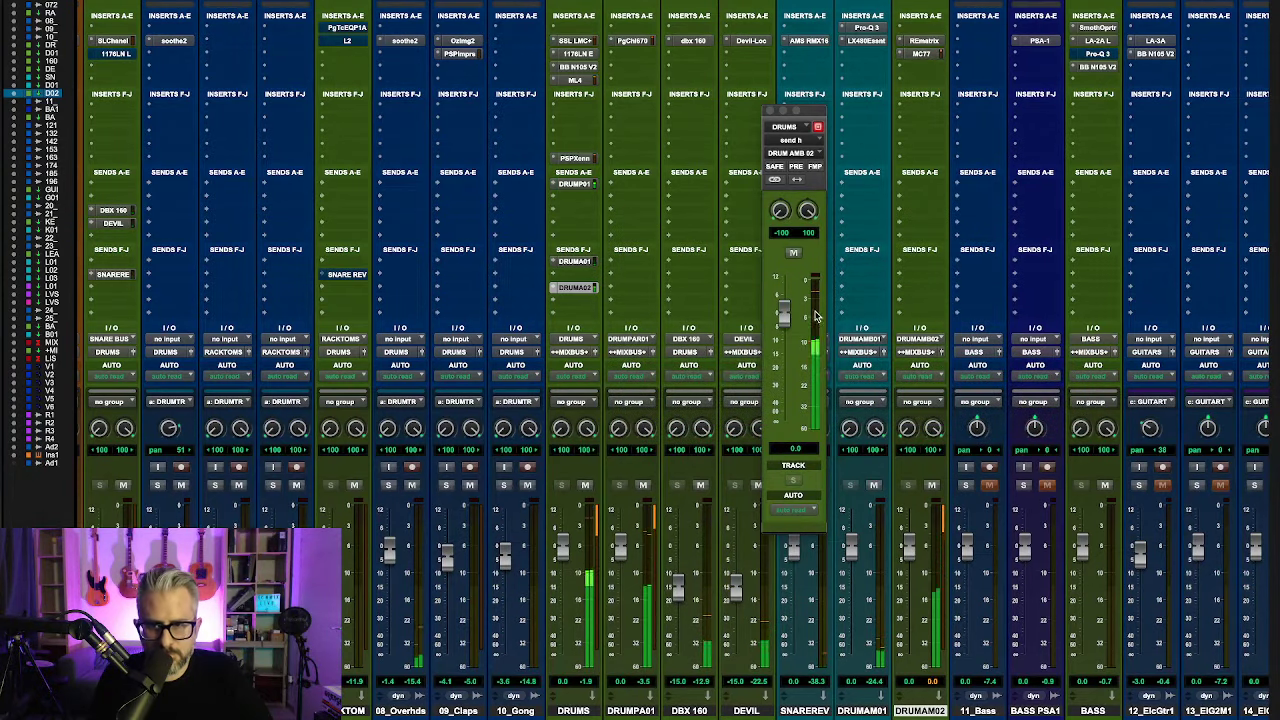
left_click(793, 254)
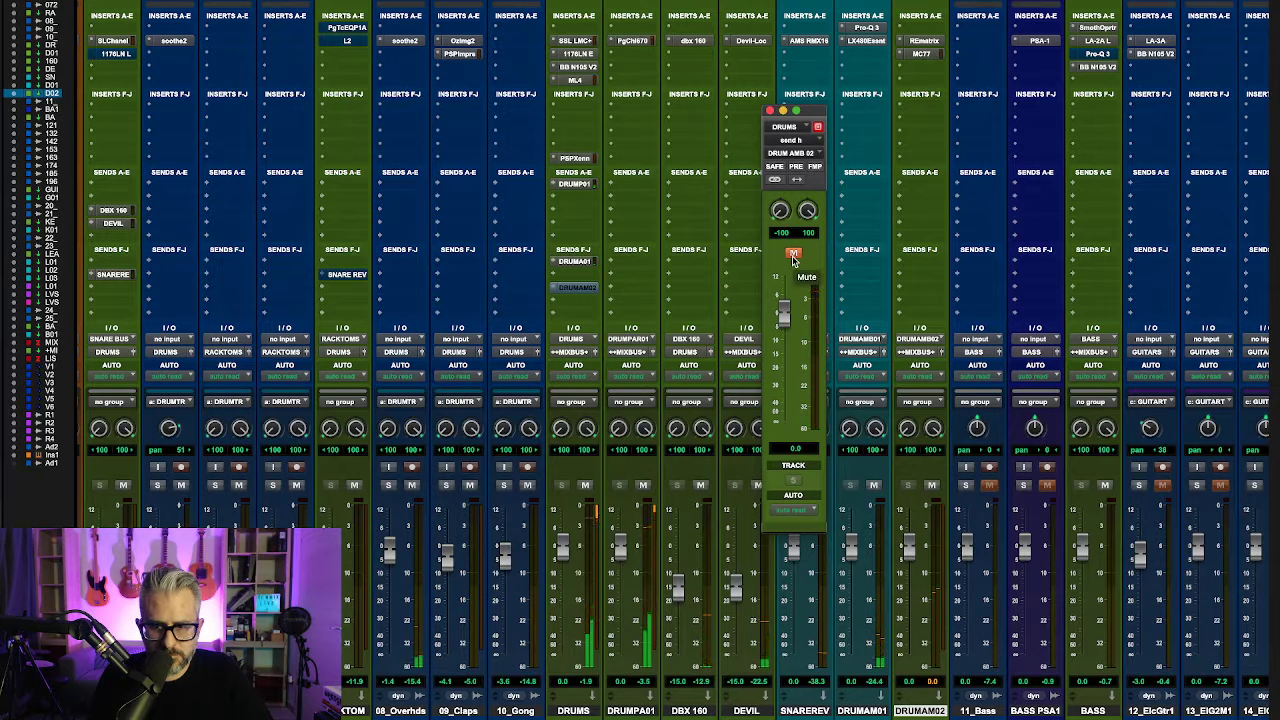
Step: Lower the DRUM AMB 02 fader to -3.0 dB, leaving its DRUMS send unmuted, and close the send window
left_click(793, 254)
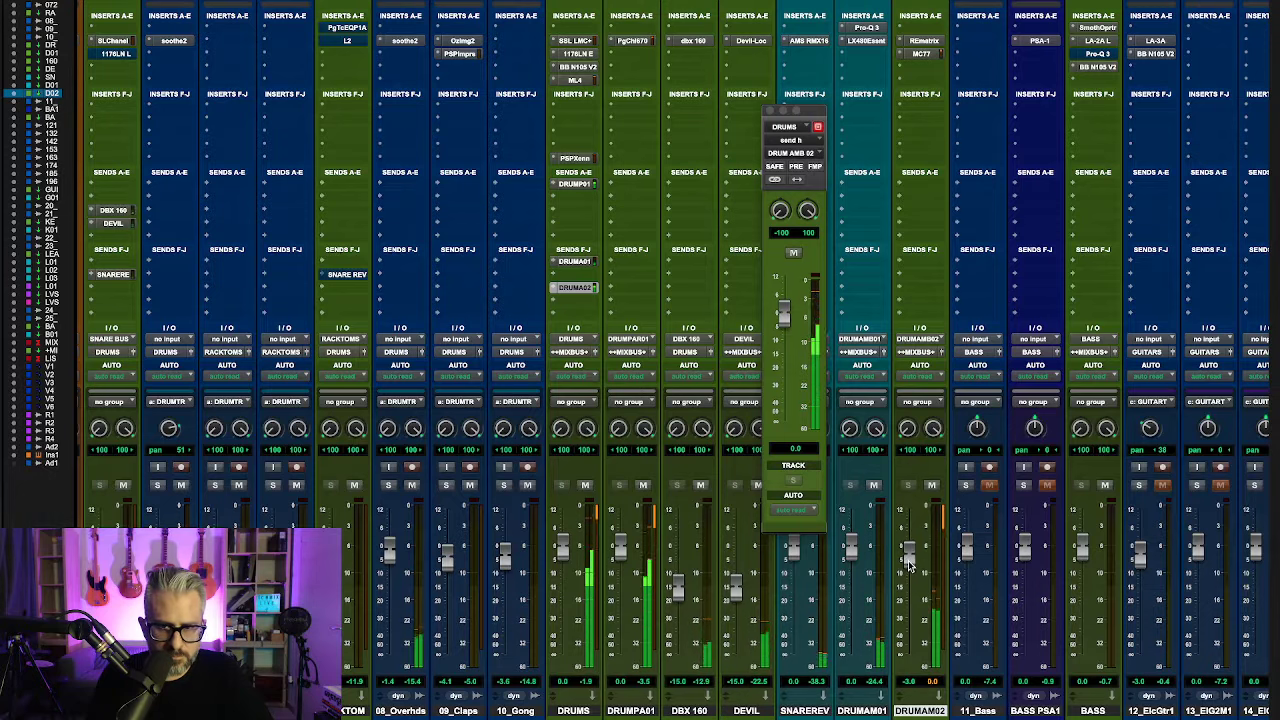
left_click(793, 254)
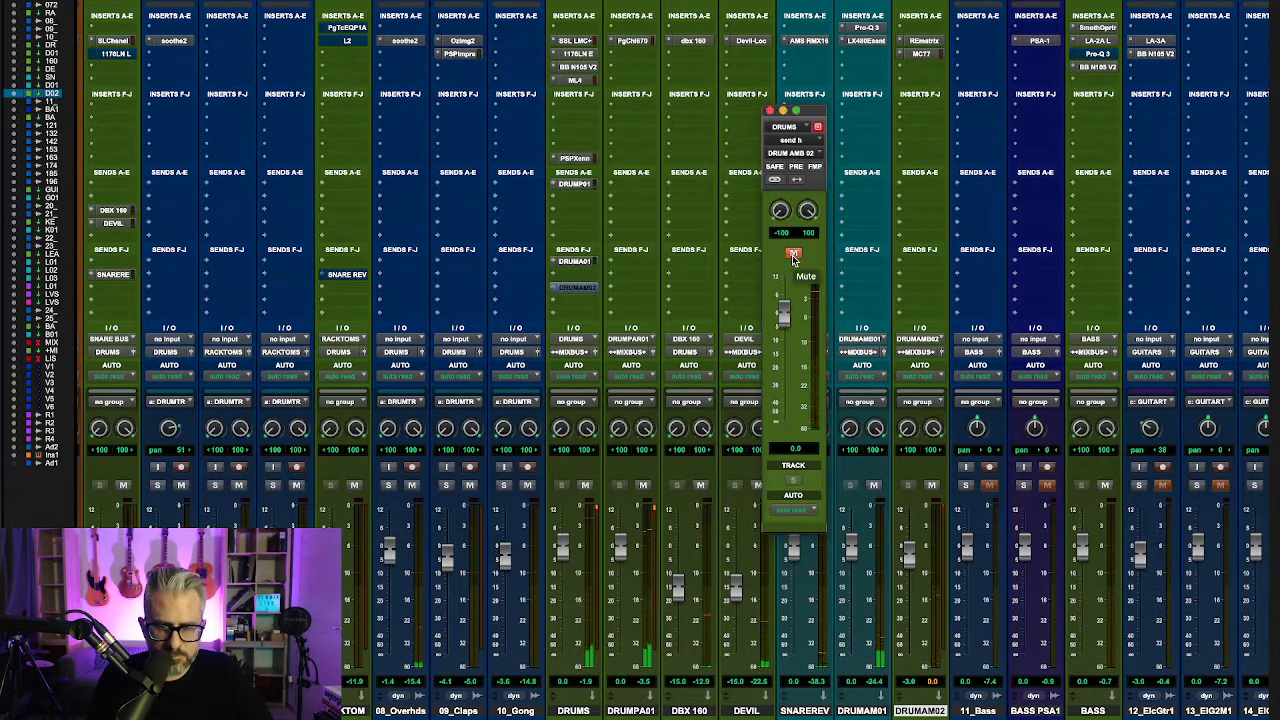
left_click(793, 254)
left_click(769, 110)
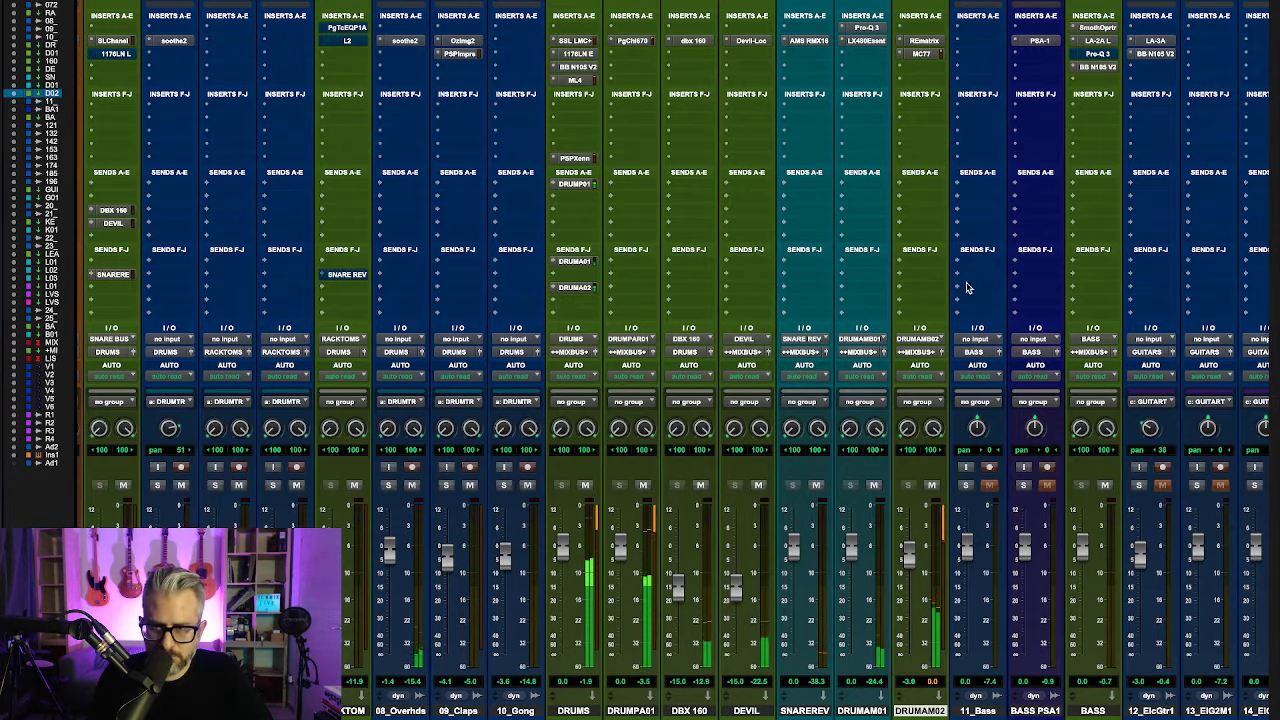
Step: Take the drums VCA master out of solo
scroll(966, 288, "right", 10)
scroll(966, 288, "right", 6)
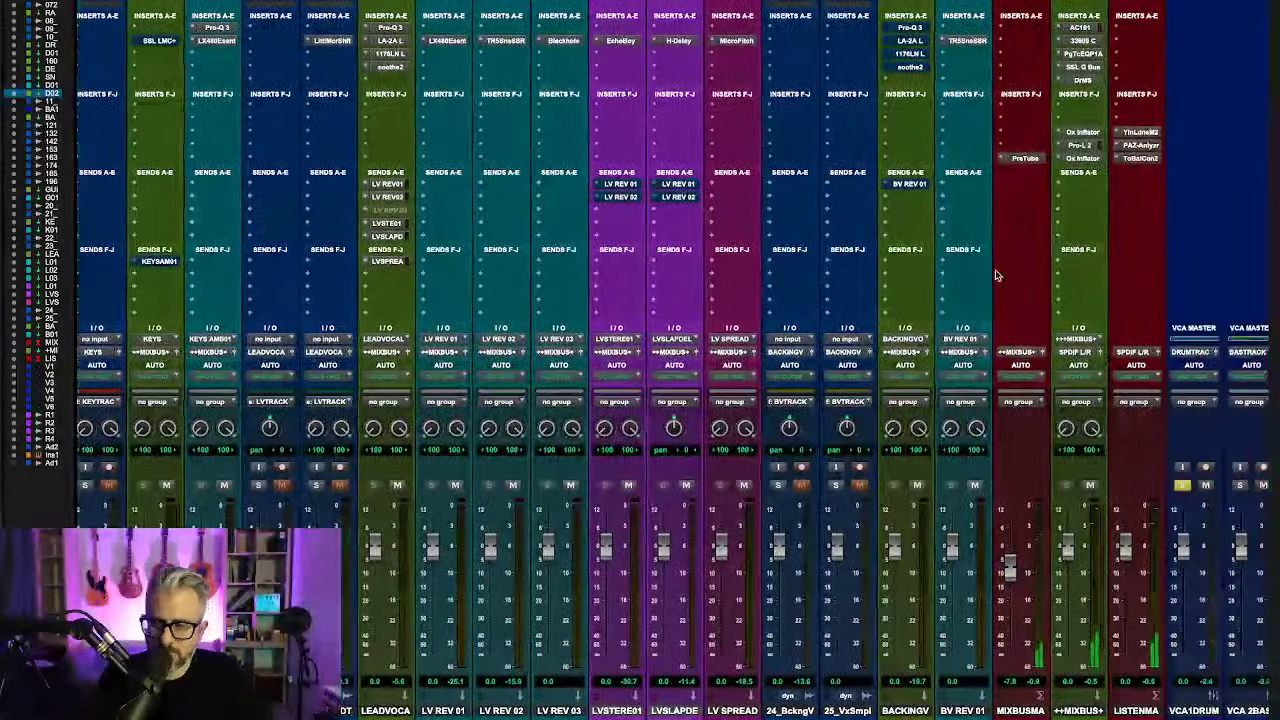
left_click(921, 486)
left_click(919, 487)
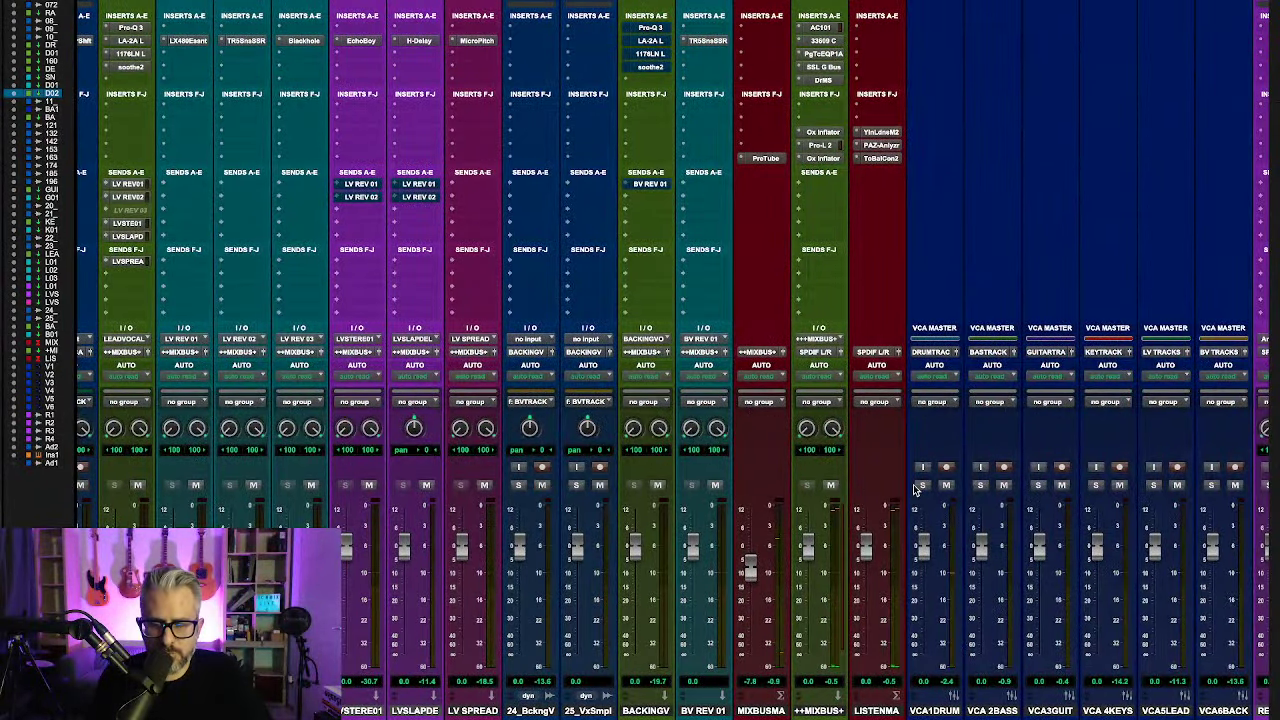
Step: Review the compressor settings inside REmatrix and the MC77 limiter settings on the DRUM AMB 02 track
scroll(818, 437, "left", 20)
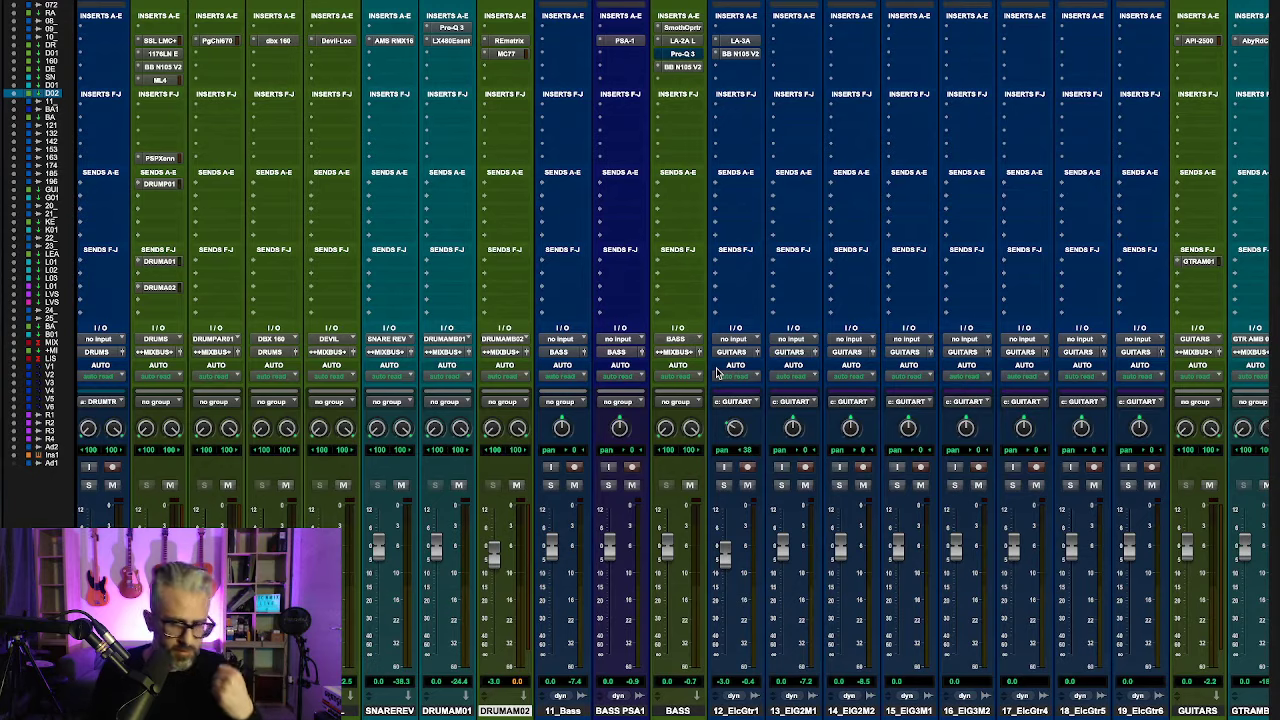
scroll(614, 320, "left", 3)
scroll(614, 320, "left", 3)
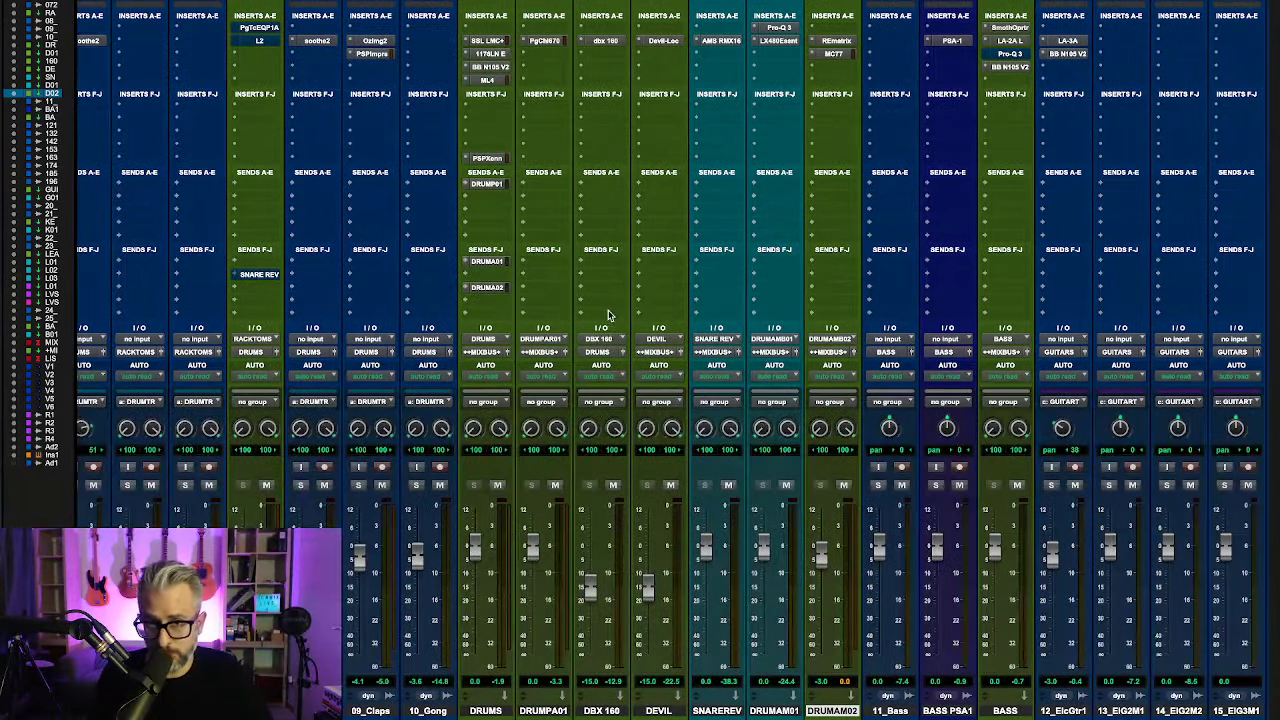
scroll(608, 315, "left", 2)
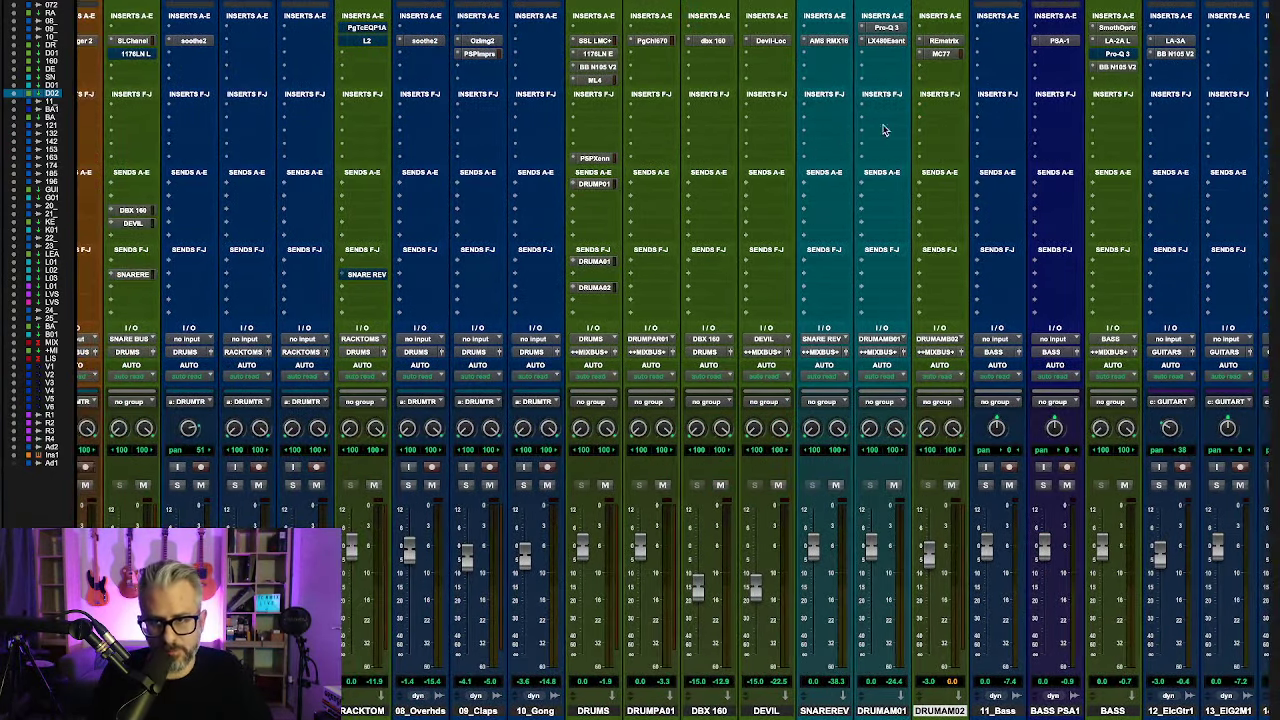
left_click(940, 53)
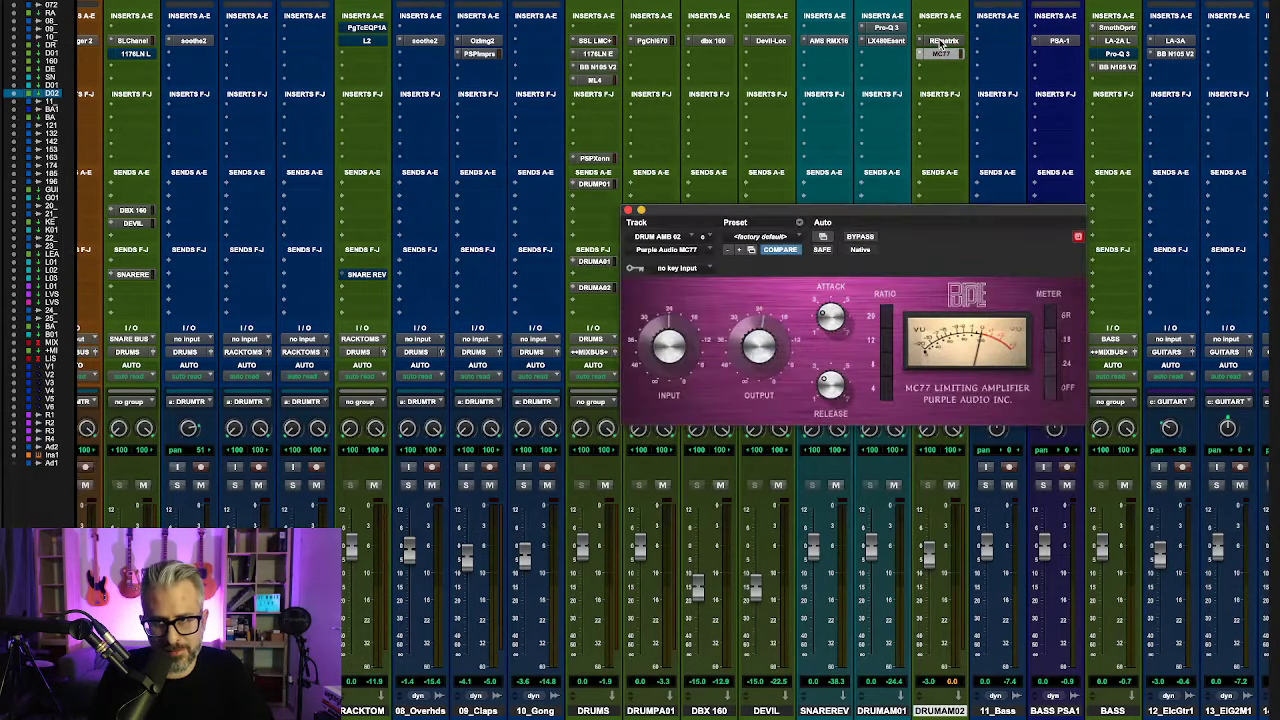
left_click(940, 42)
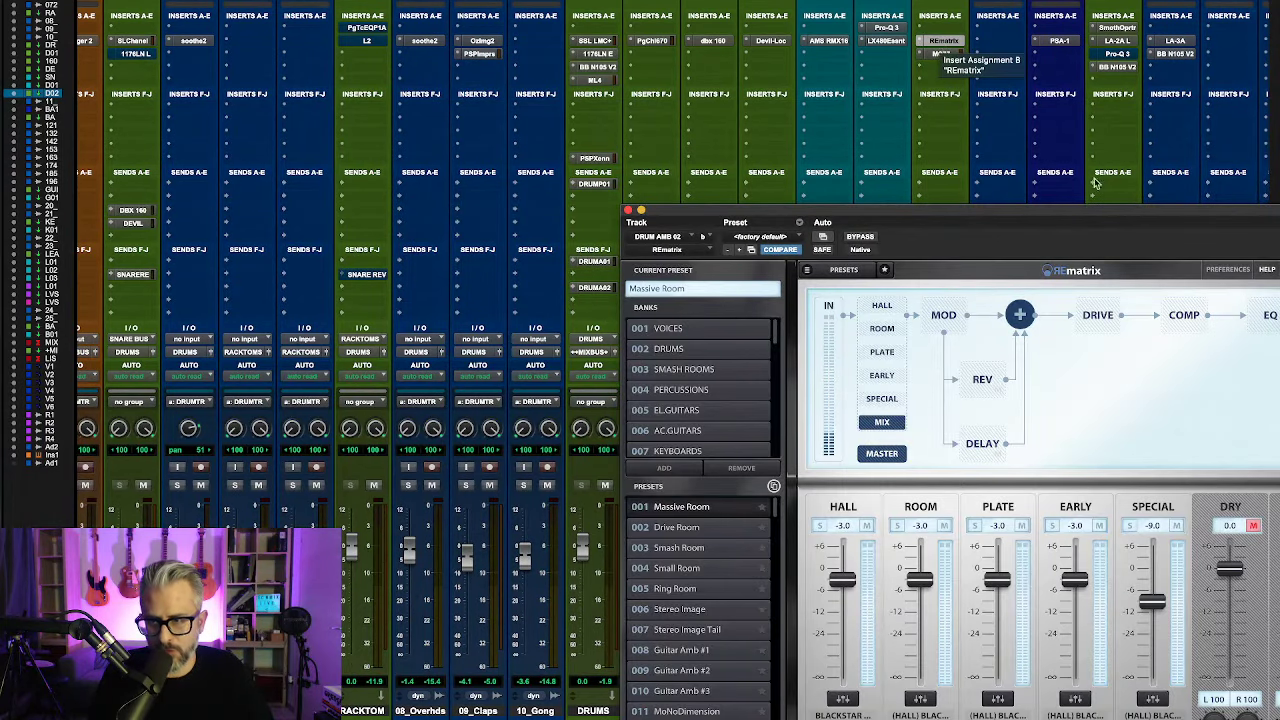
left_click(1186, 316)
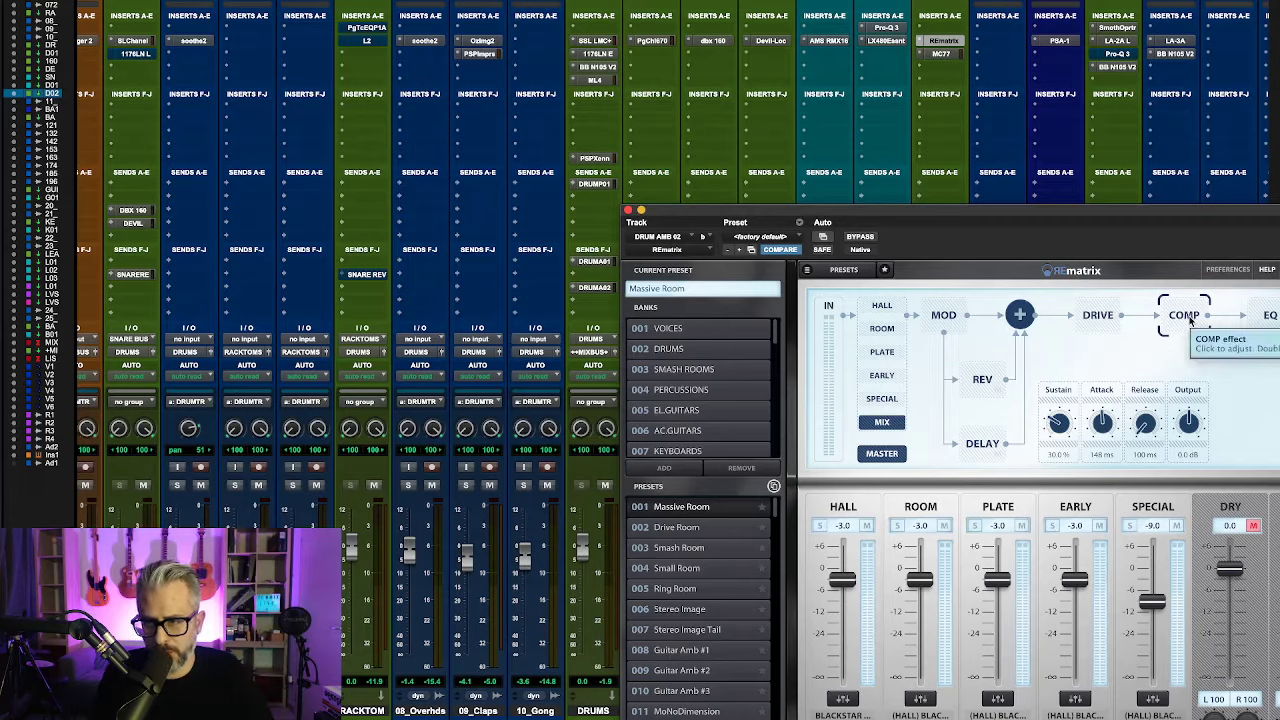
left_click(940, 53)
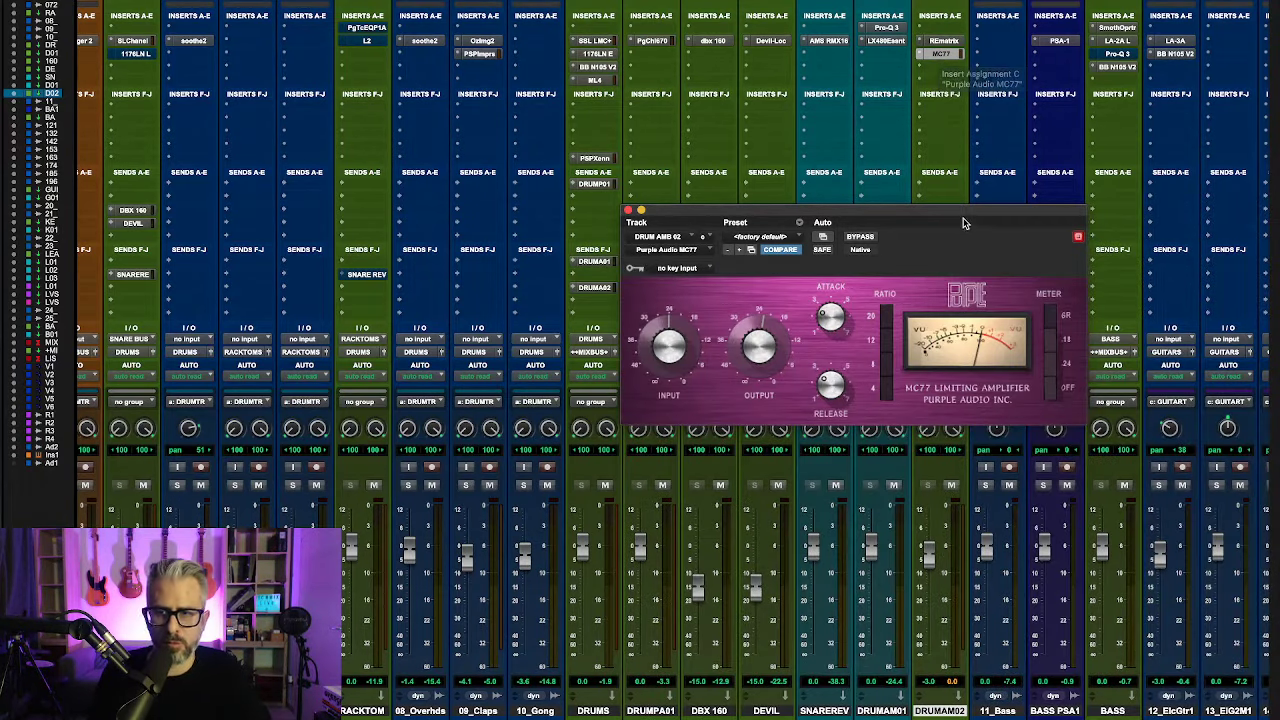
left_click_drag(960, 217, 966, 180)
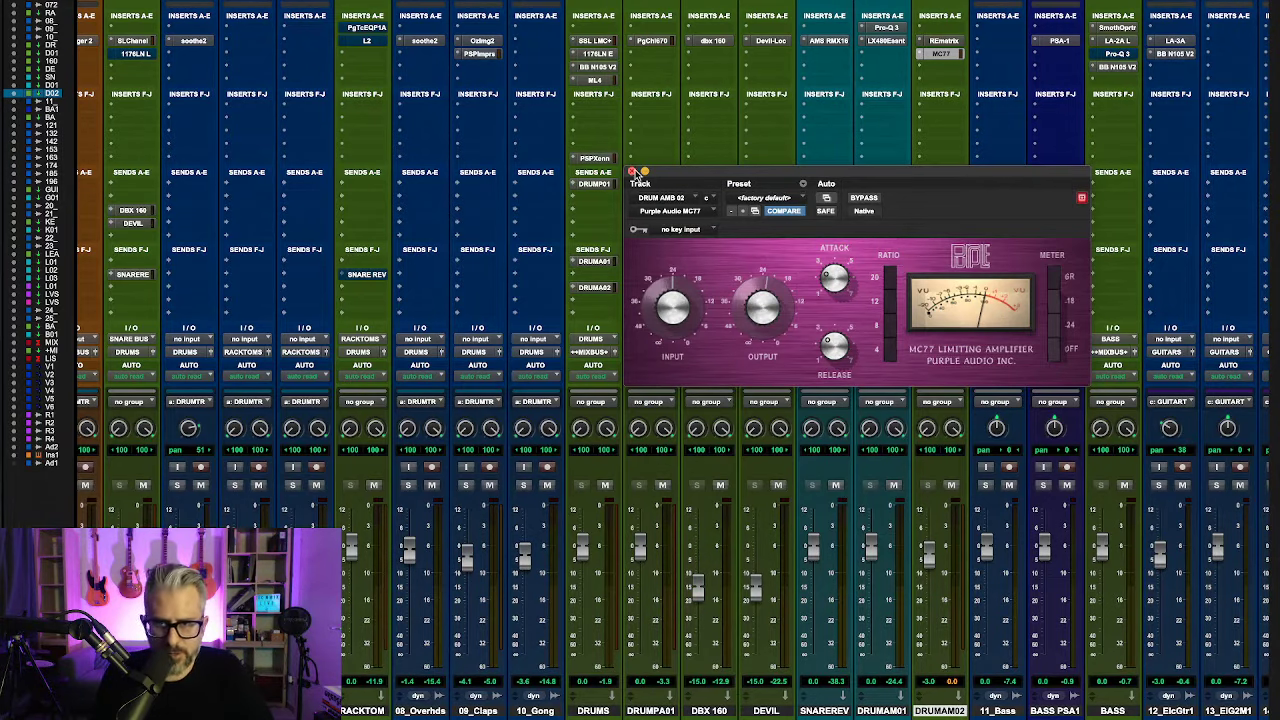
Step: Close the MC77 window, audition 13_ElecGtr2Mic1 and 14_ElecGtr2Mic2 separately in solo, and leave both soloed
left_click(631, 171)
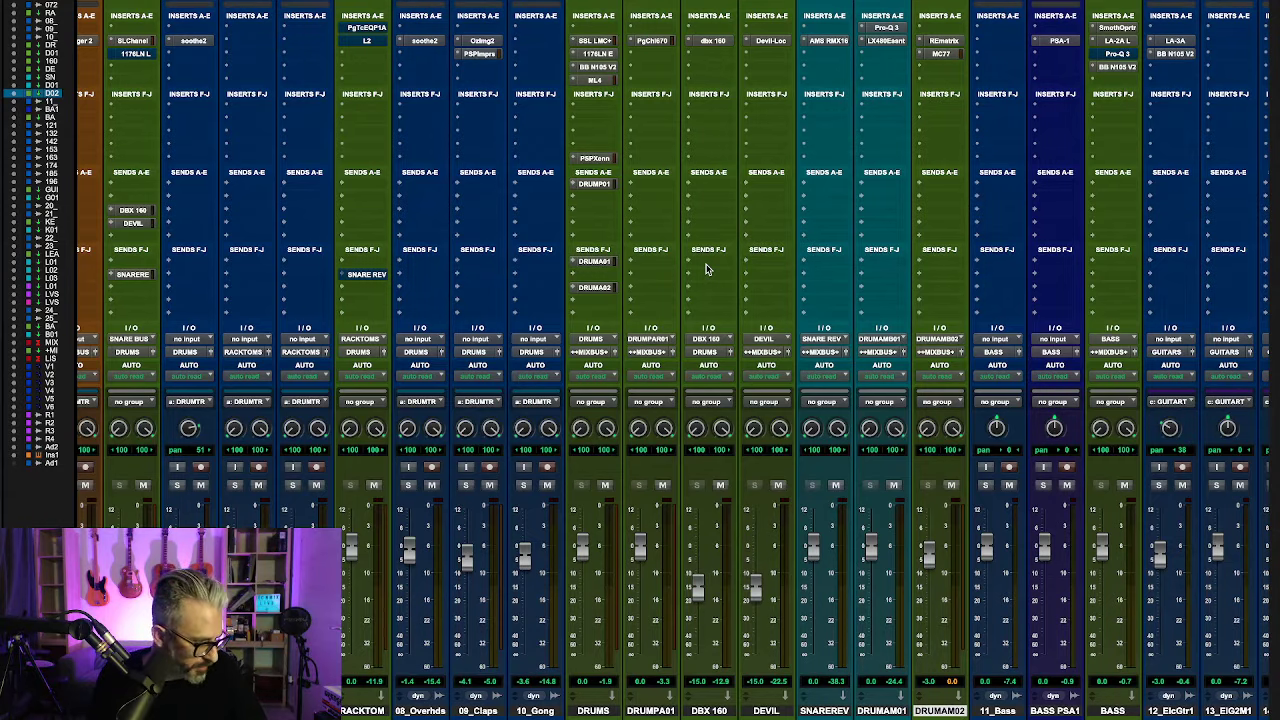
scroll(778, 397, "right", 6)
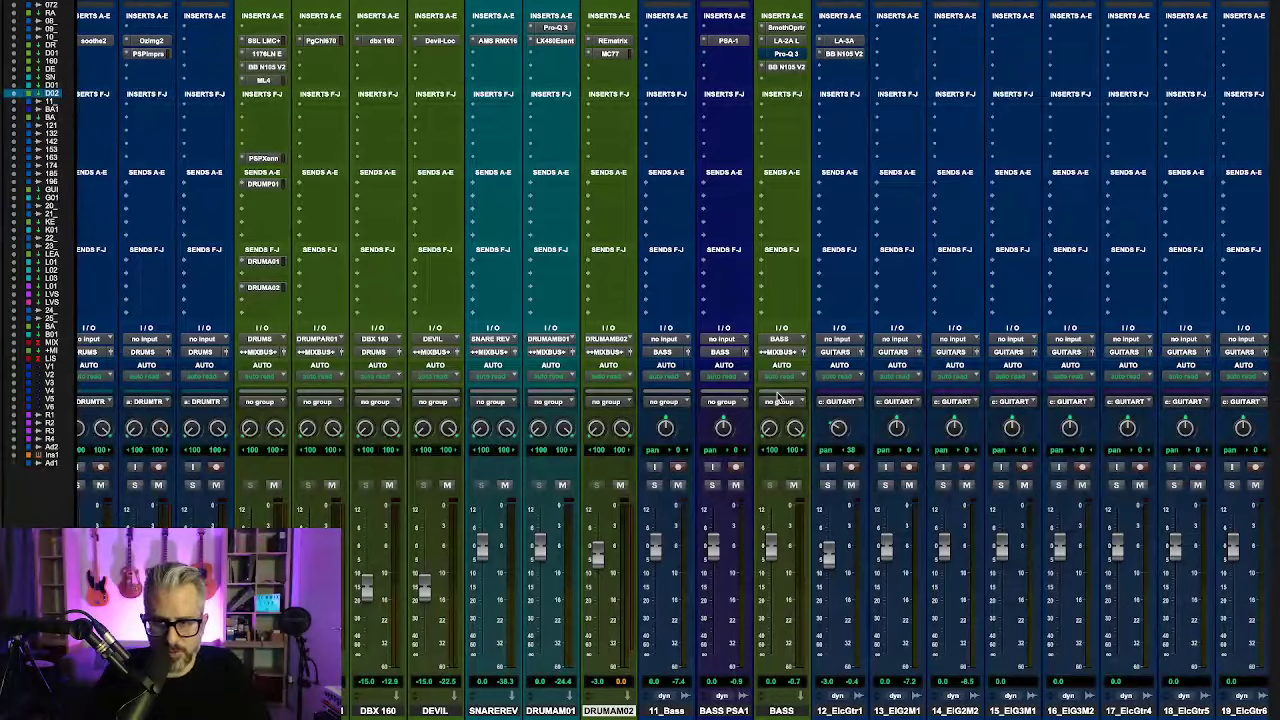
key("super+equal")
scroll(901, 445, "down", 10)
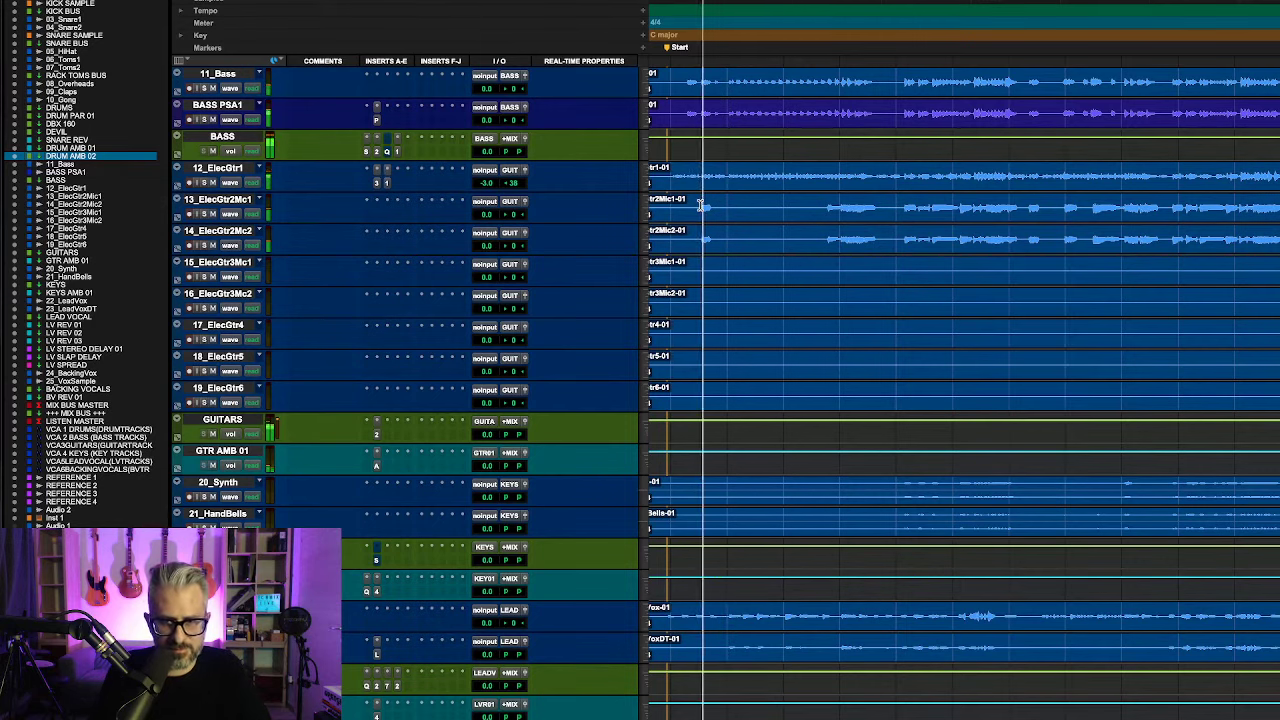
key("super+equal")
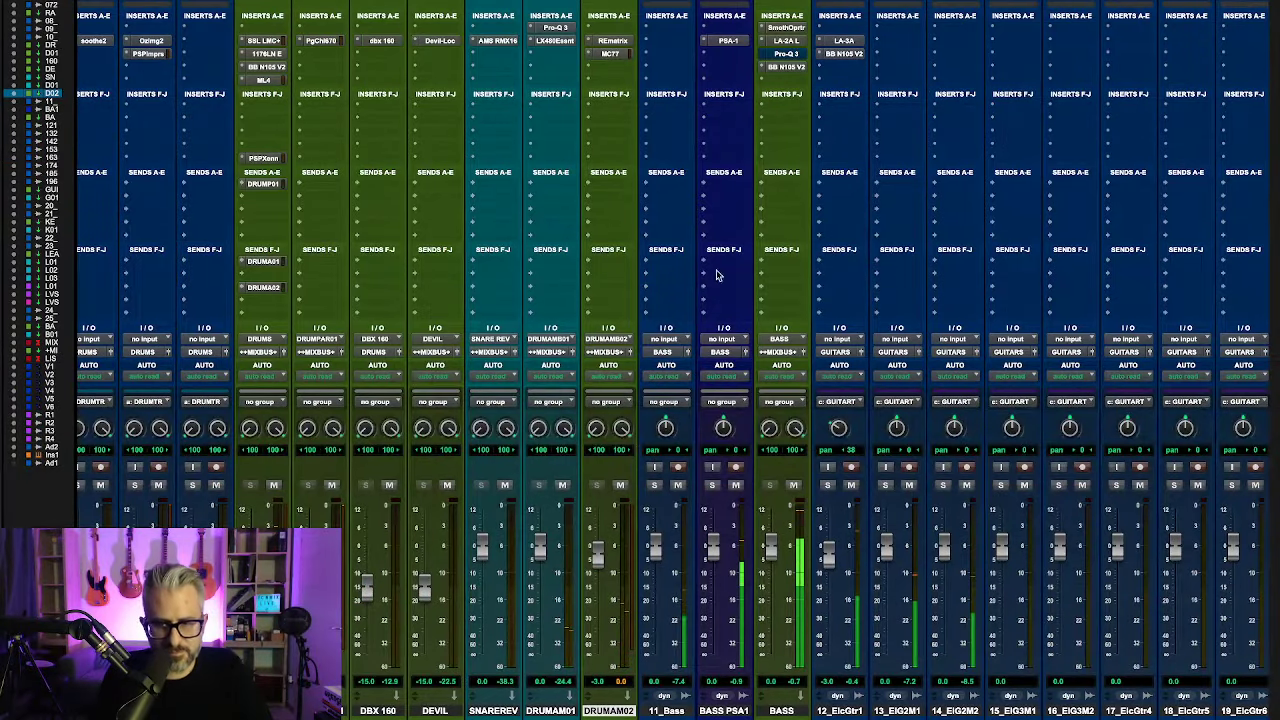
scroll(1046, 543, "right", 3)
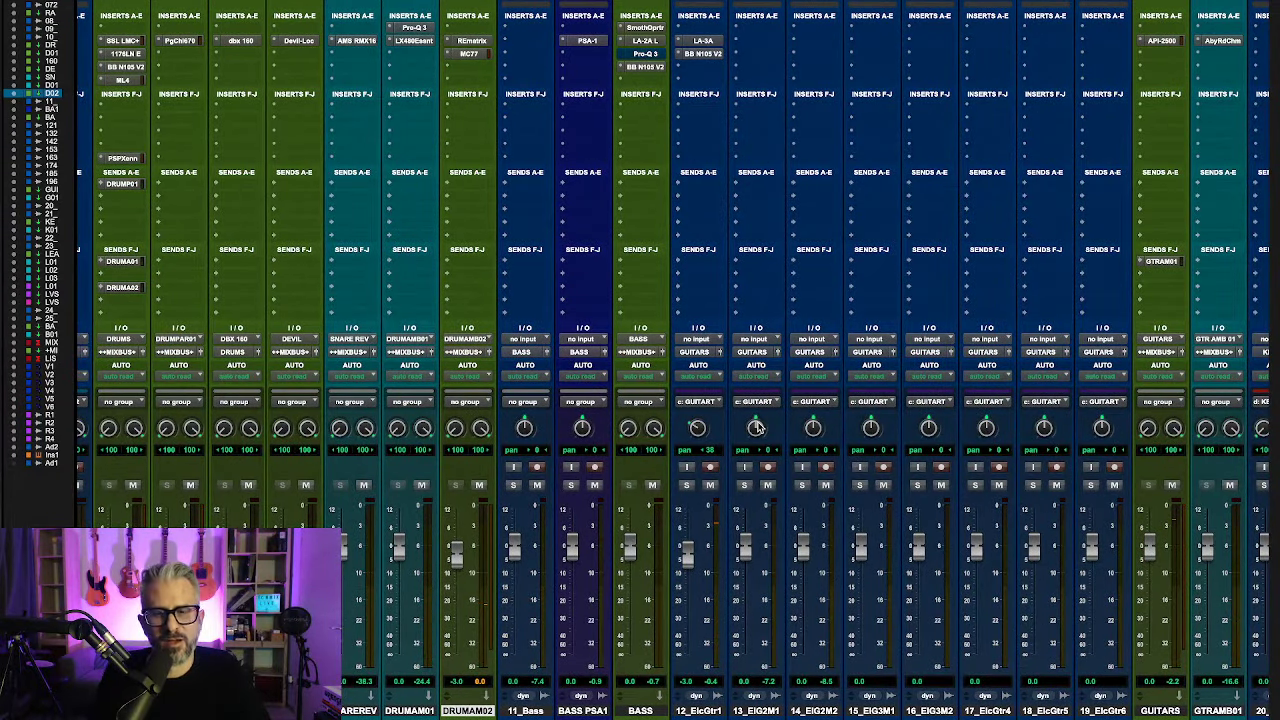
left_click(745, 485)
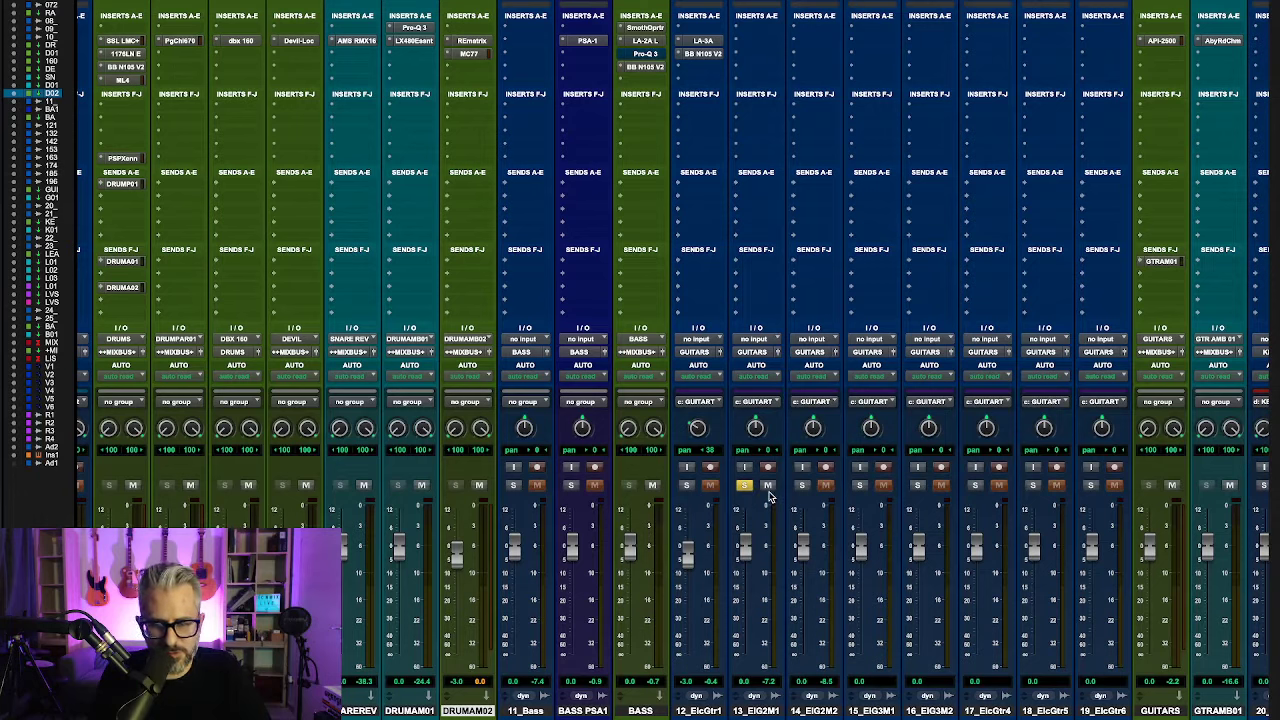
key("space")
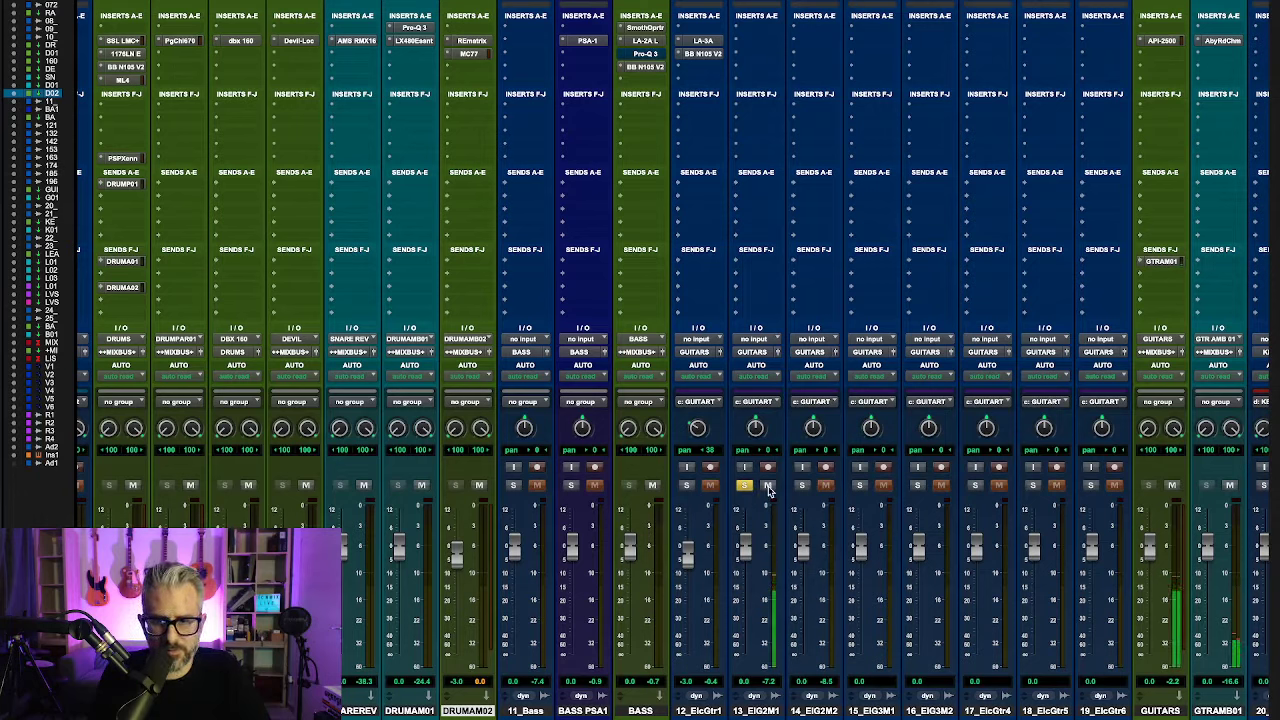
left_click(802, 485)
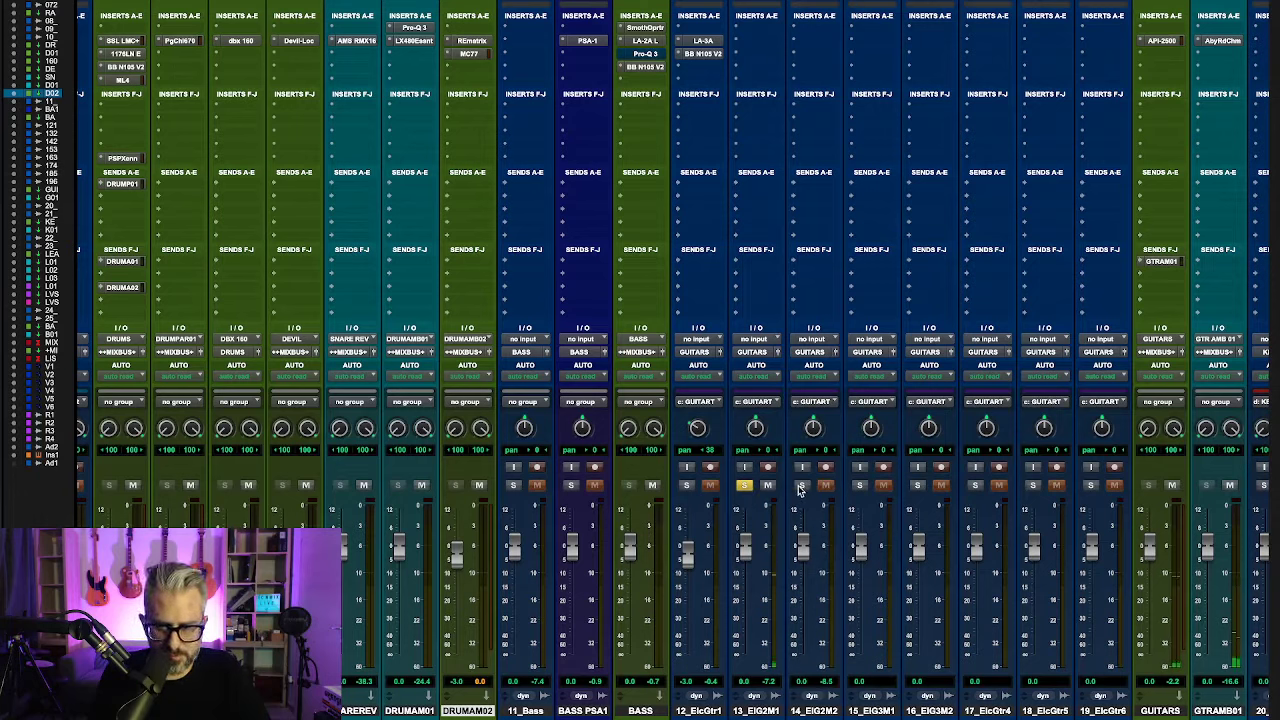
left_click(741, 487)
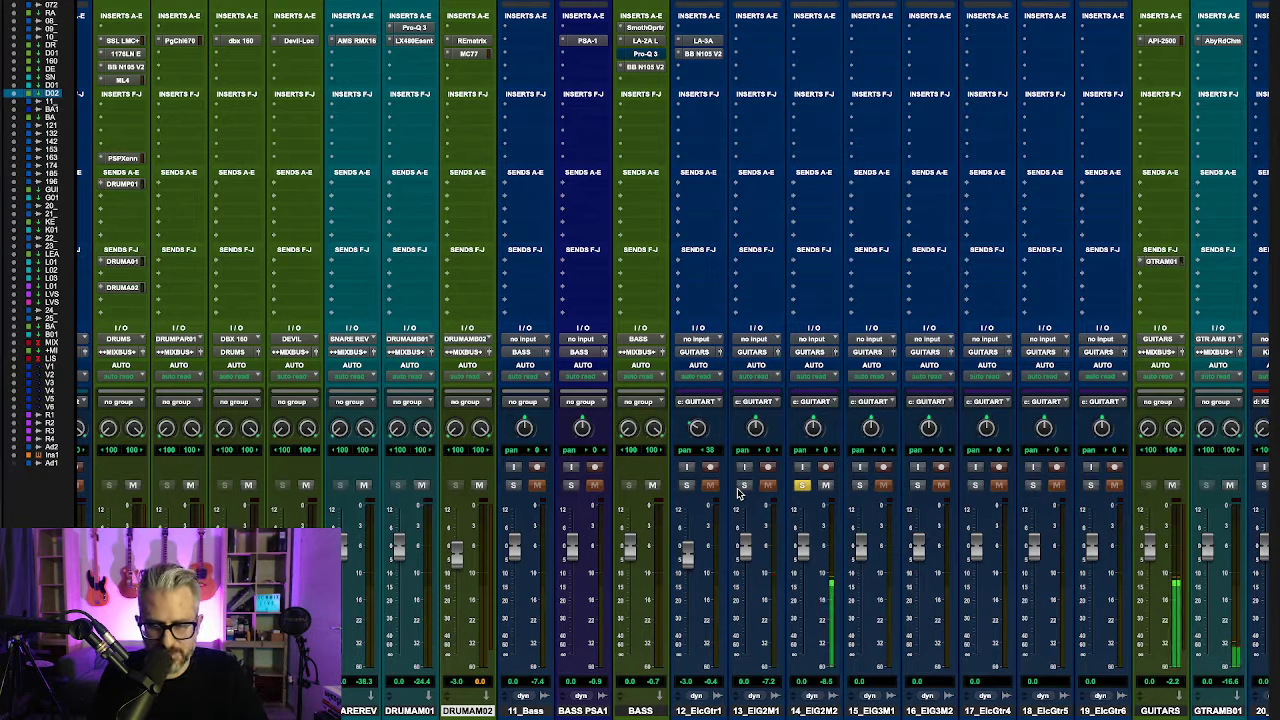
left_click(745, 487)
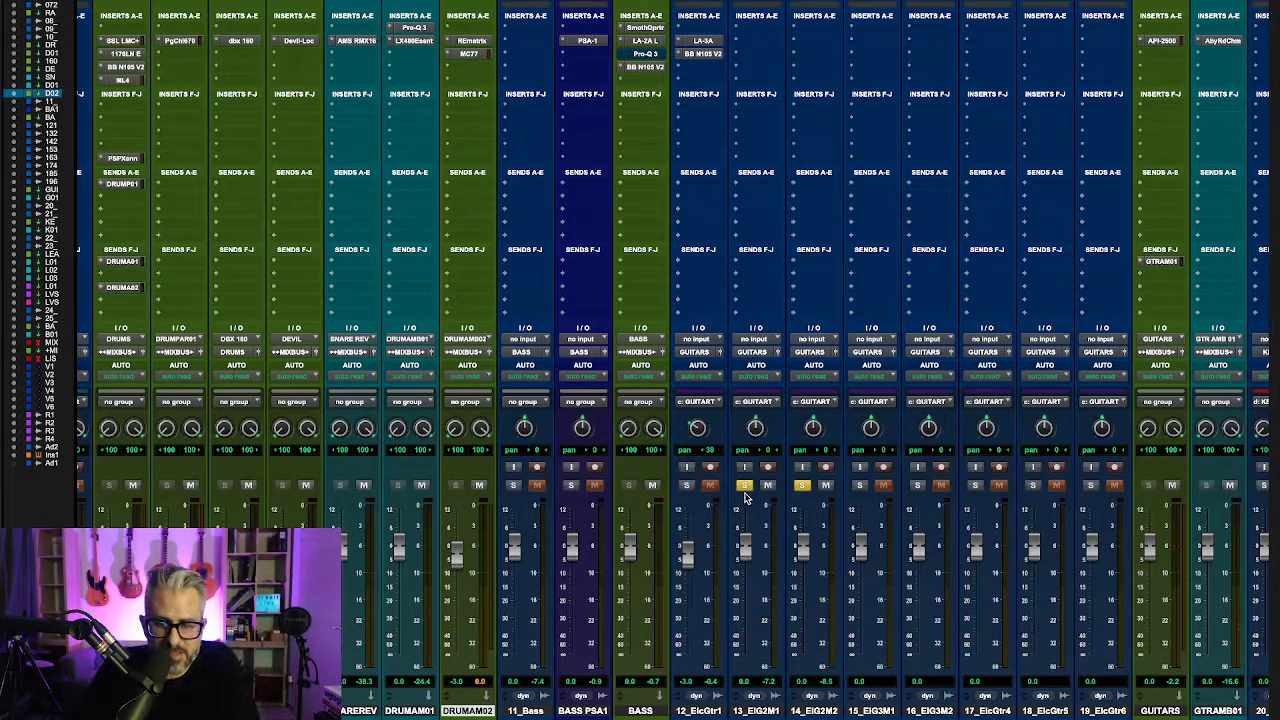
Step: Pan 13_ElecGtr2Mic1 hard left and 14_ElecGtr2Mic2 hard right, both at 100, and play them
left_click_drag(757, 428, 755, 639)
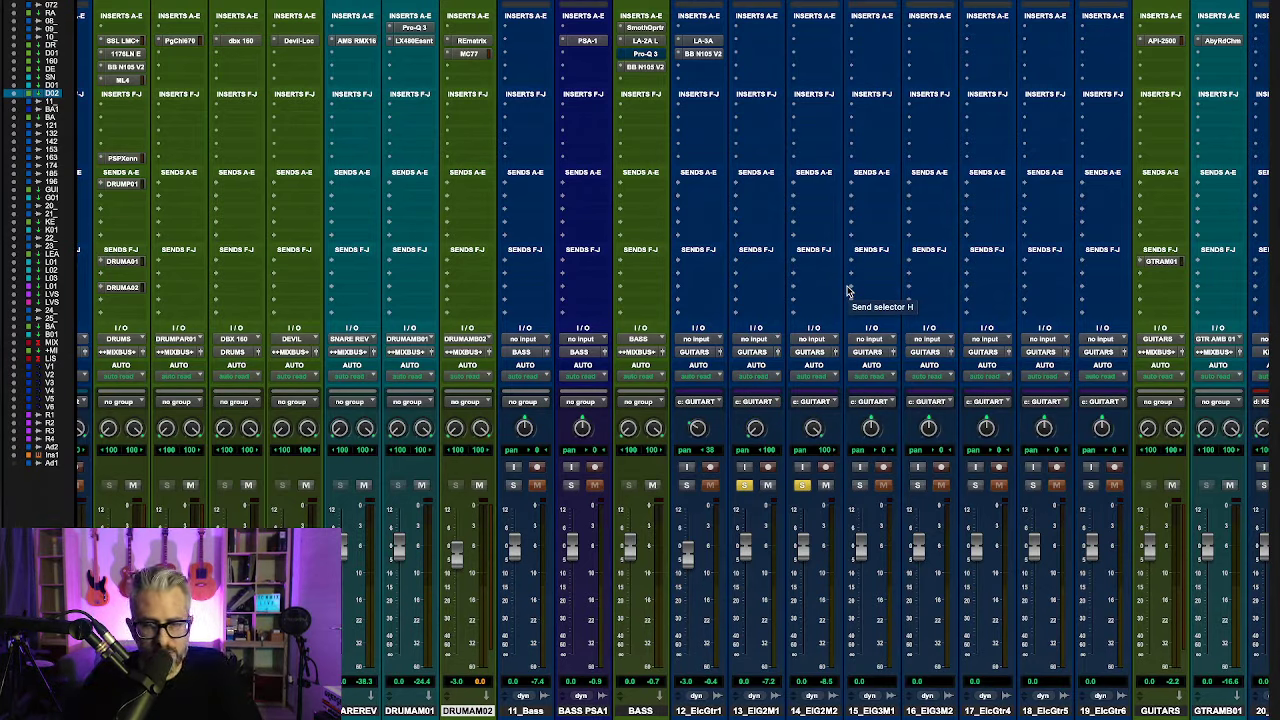
key("space")
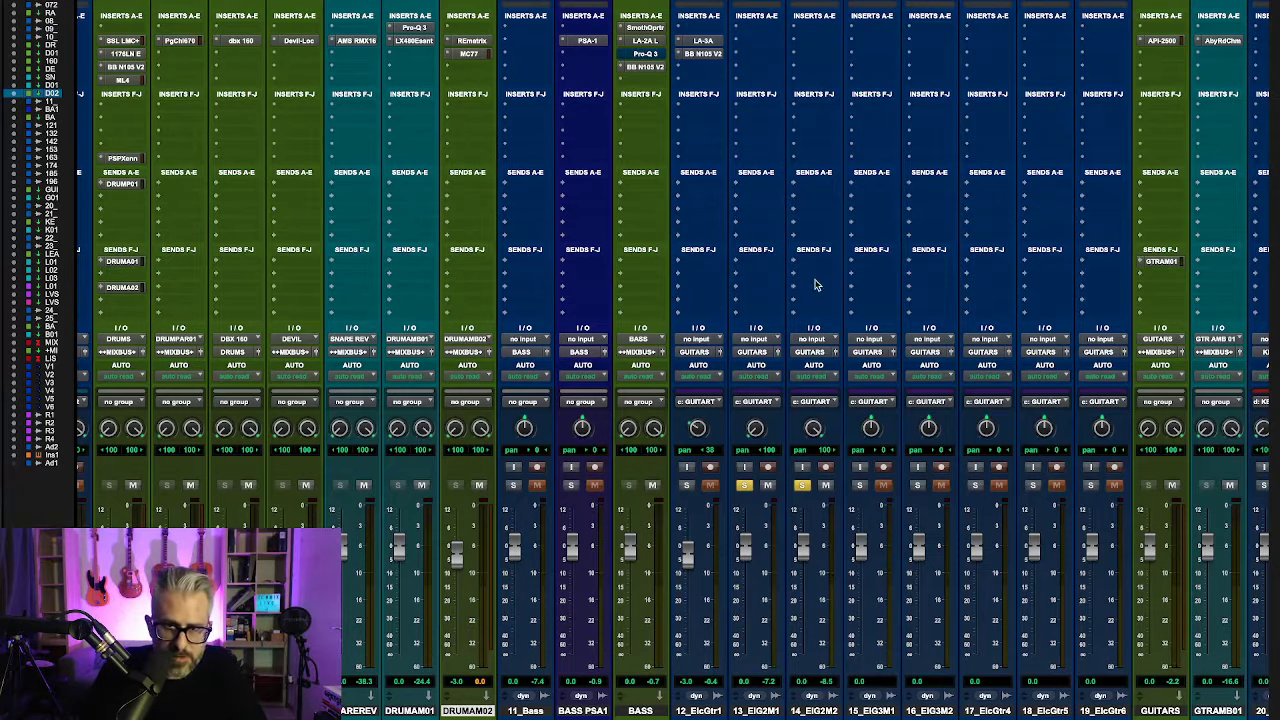
Step: Copy the LA-3A from 12_ElecGtr1 to both ElecGtr2 mic tracks and lower its peak reduction on 13_ElecGtr2Mic1
left_click_drag(713, 45, 818, 43)
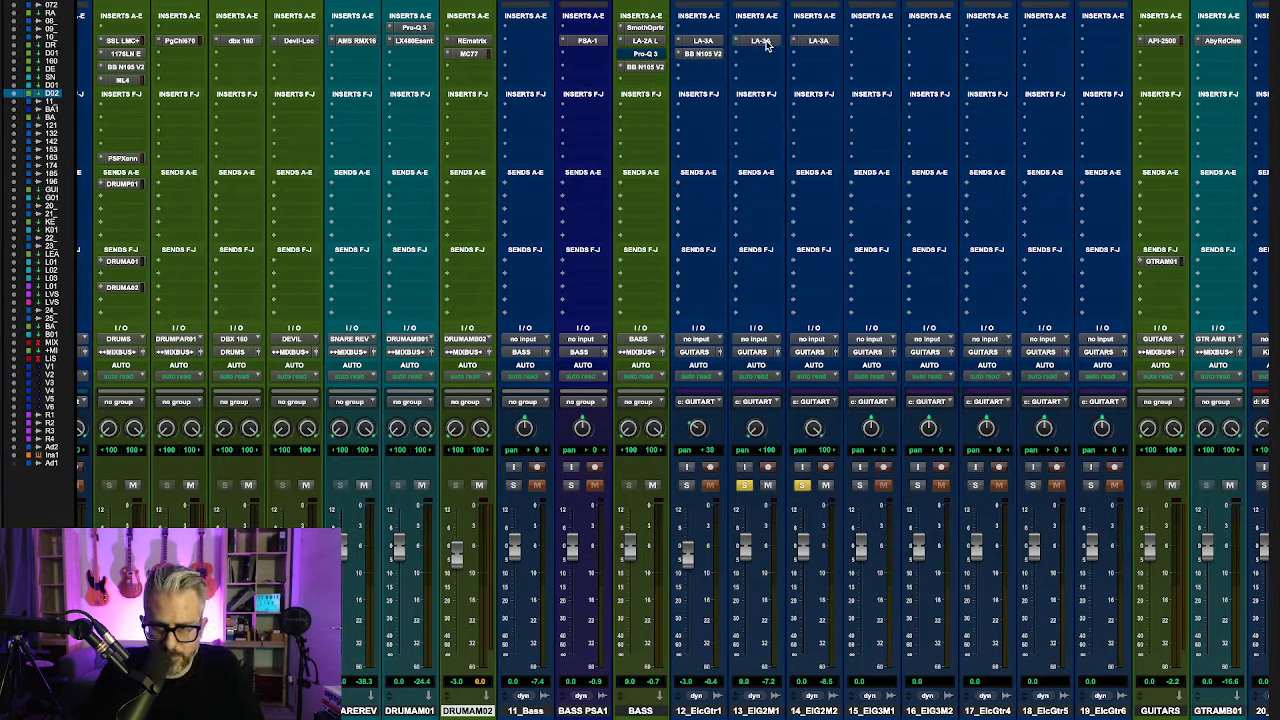
left_click(762, 42)
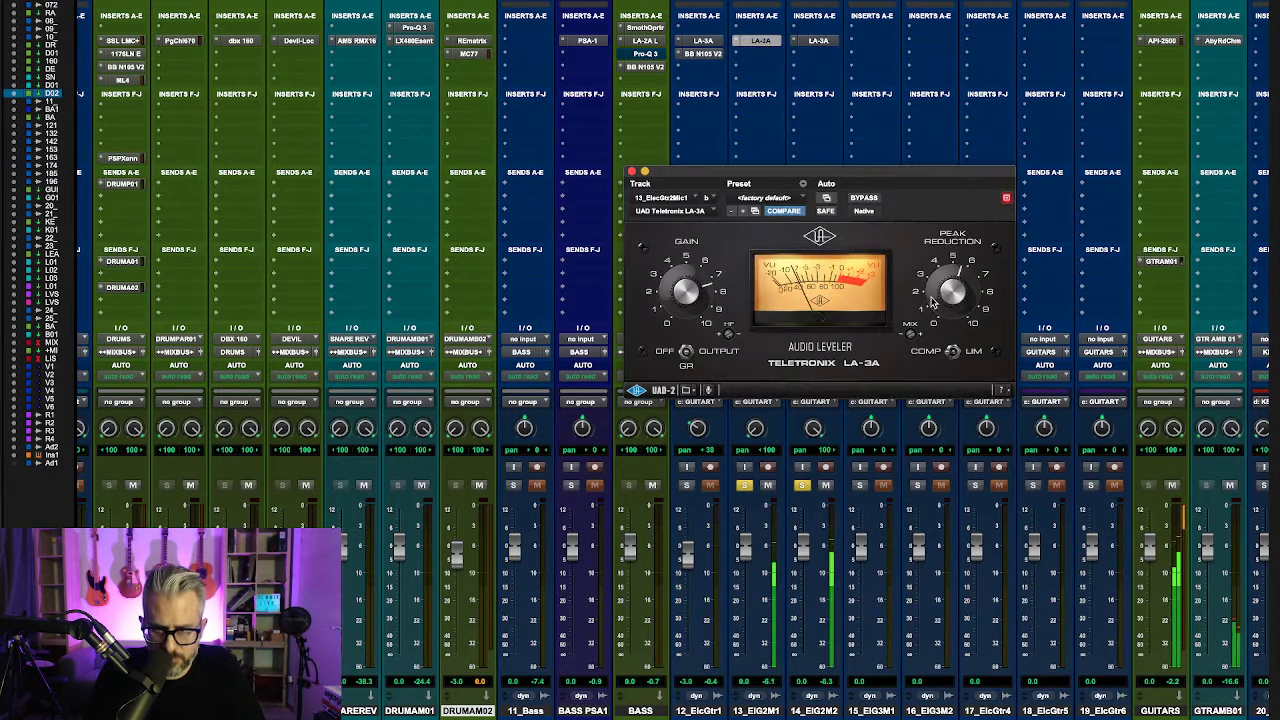
left_click_drag(948, 302, 943, 315)
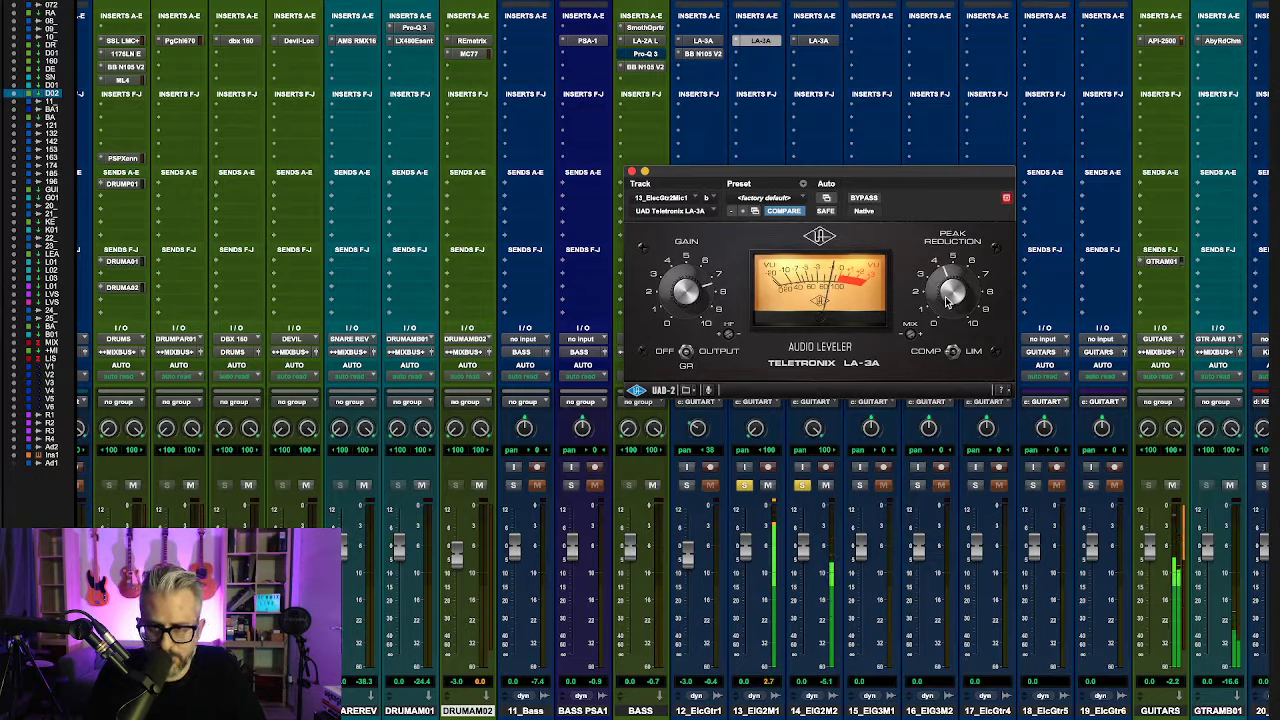
Step: Copy the adjusted LA-3A from 13_ElecGtr2Mic1 to 14_ElecGtr2Mic2, audition both tracks, and close the plug-in window
left_click_drag(776, 44, 808, 46)
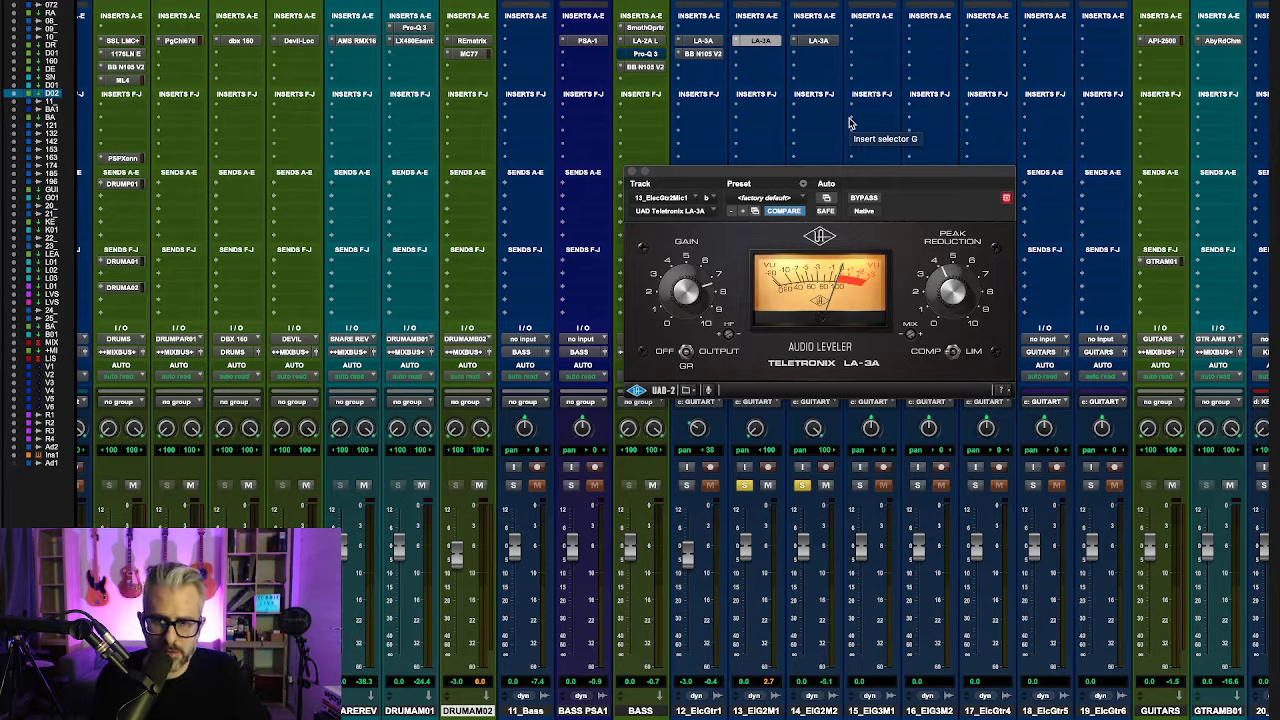
key("space")
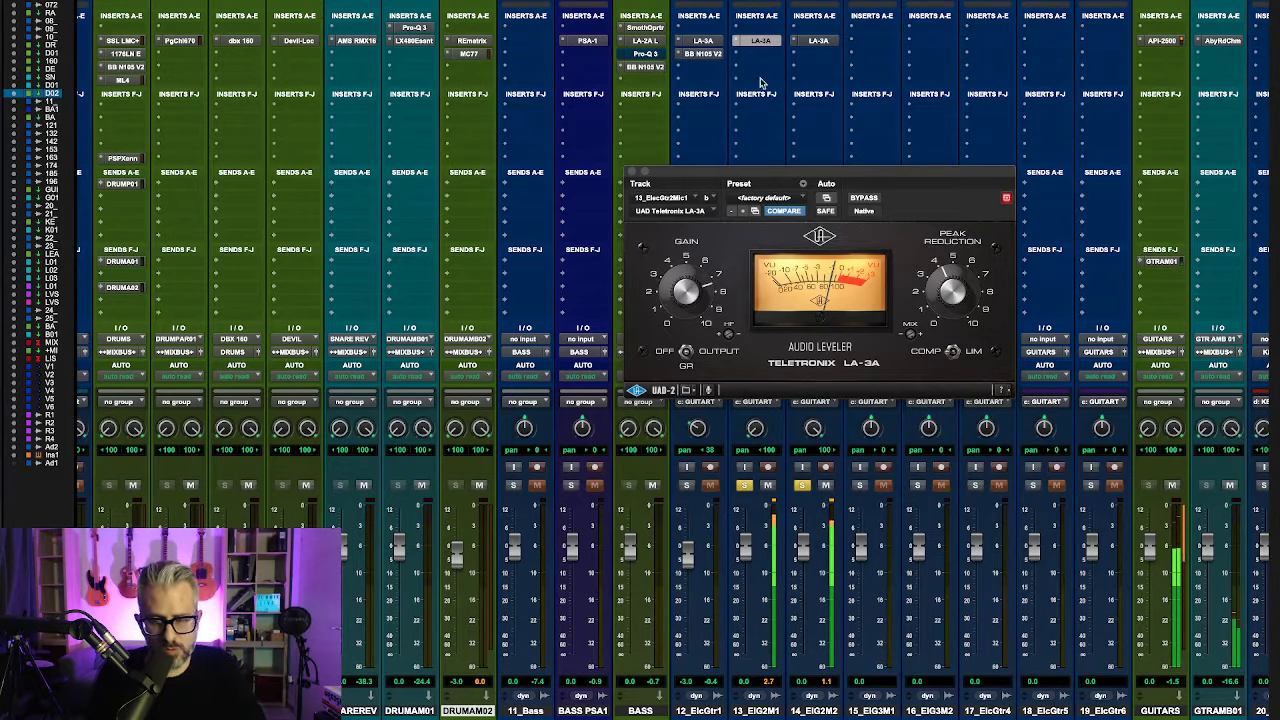
left_click(627, 164)
left_click(780, 176)
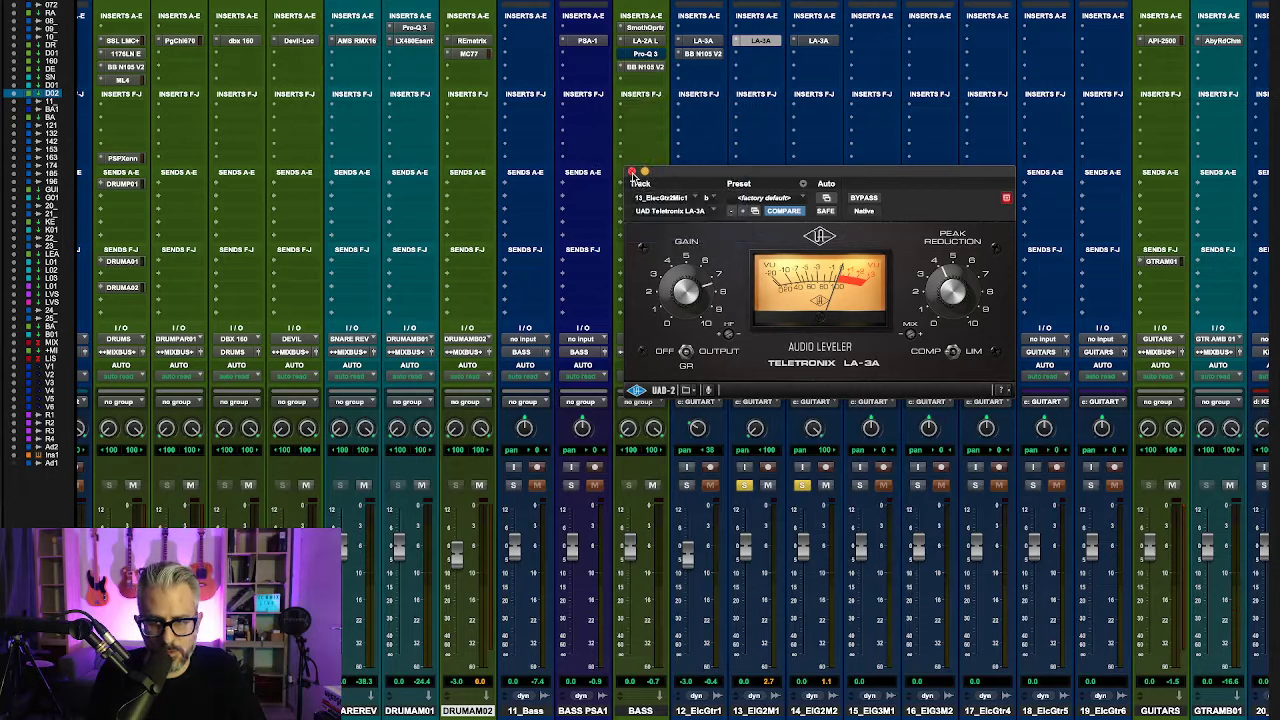
left_click(632, 172)
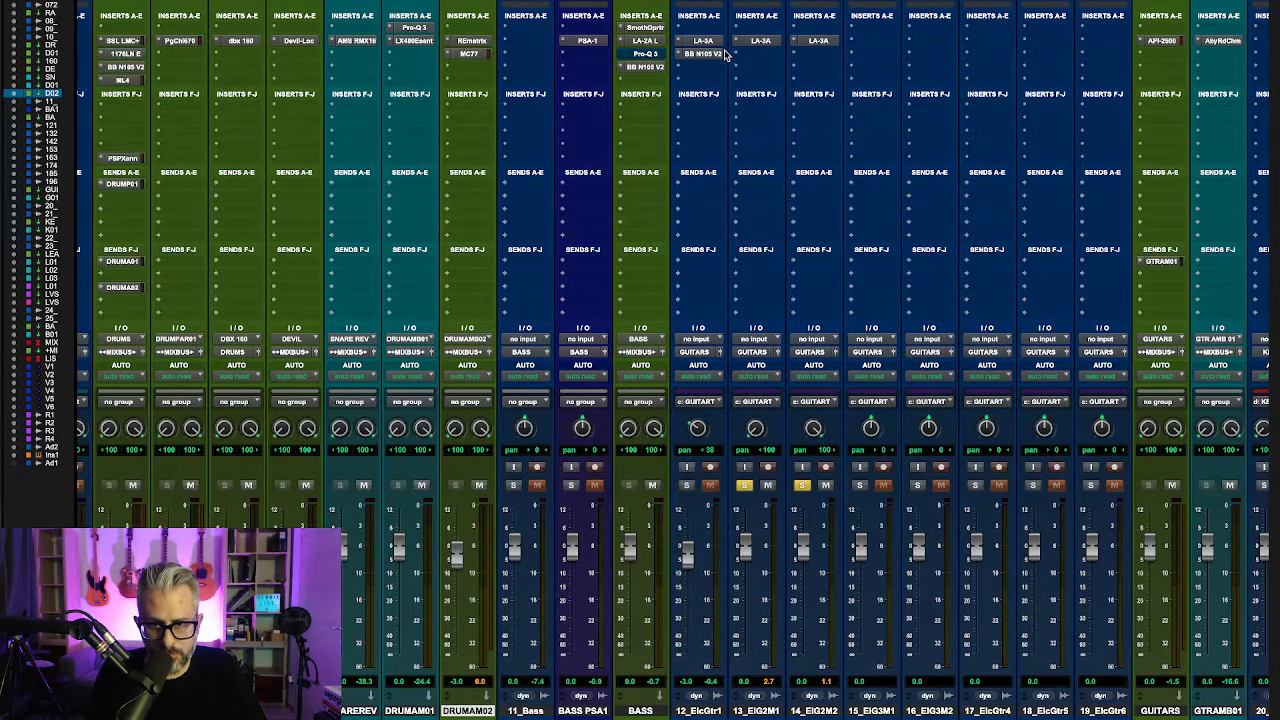
Step: Copy the BB N105 V2 from 12_ElecGtr1 to both ElecGtr2 mic tracks and take 13_ElecGtr2Mic1 out of solo
left_click_drag(718, 57, 815, 55)
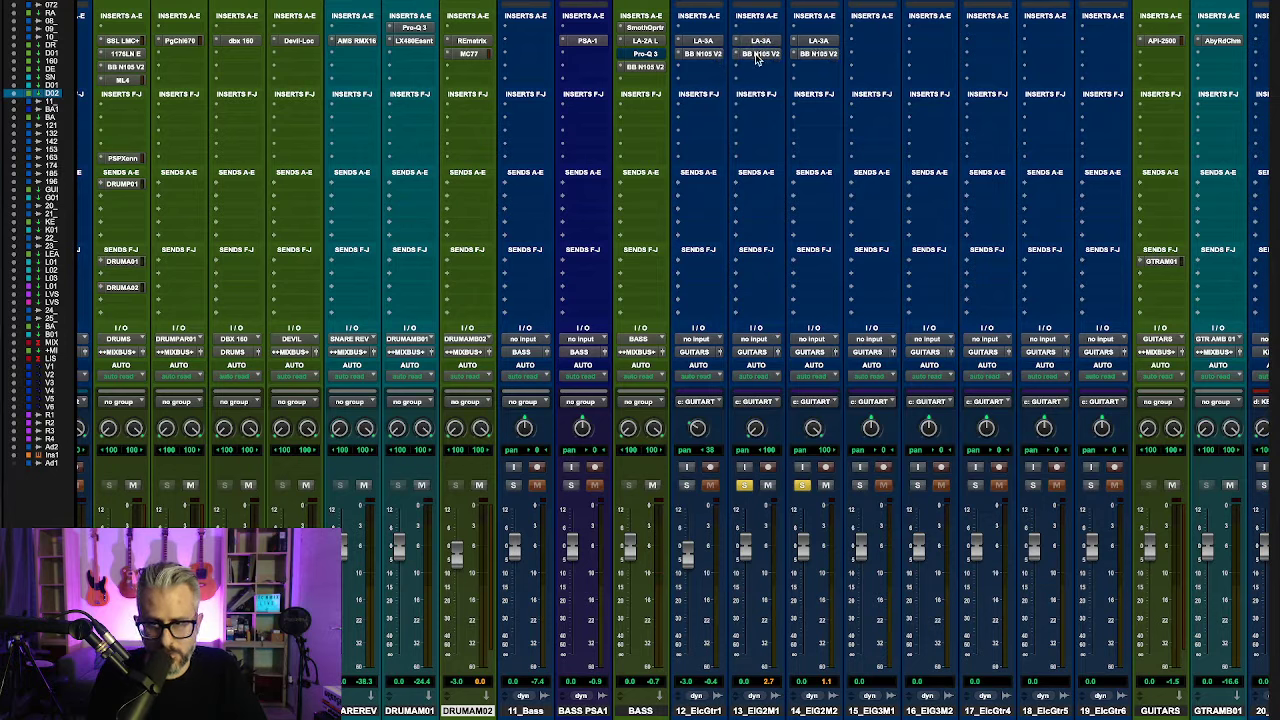
left_click(759, 53)
left_click_drag(792, 177, 517, 130)
left_click(746, 487)
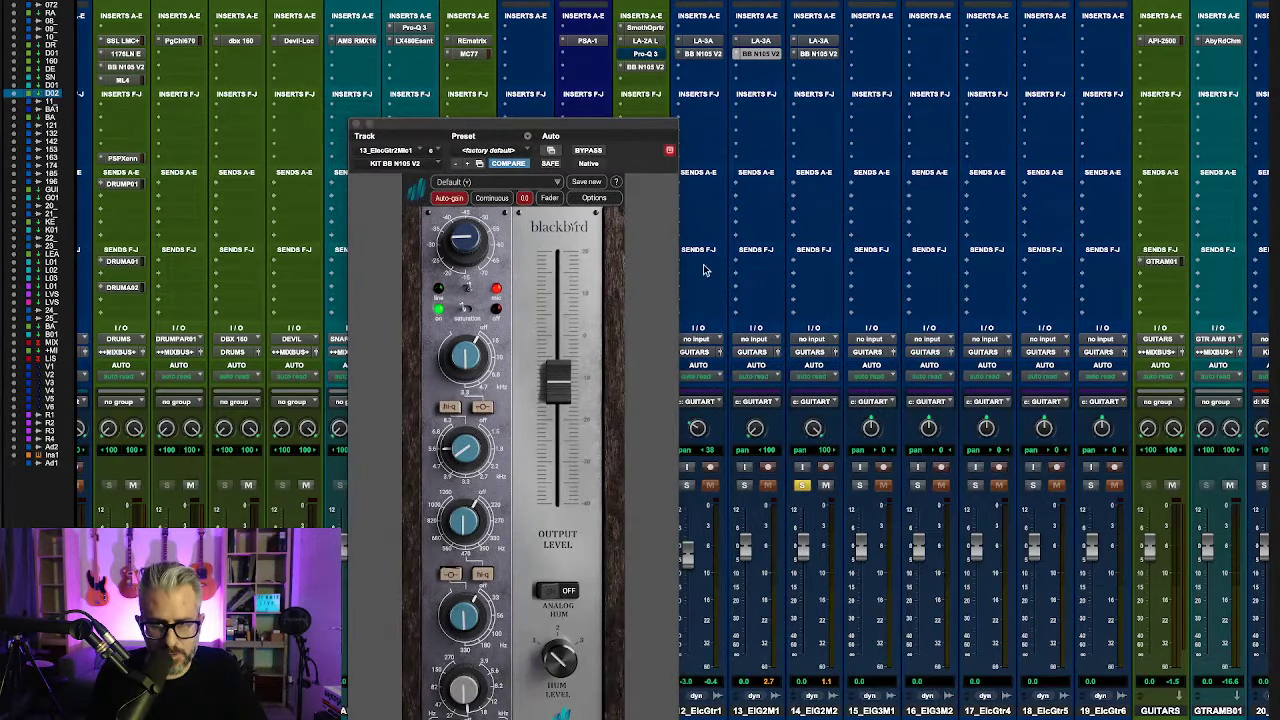
Step: Set the upper-mid band gain of the BB N105 V2 on 14_ElecGtr2Mic2 to 5.90 dB during playback, and close the plug-in window
left_click(818, 55)
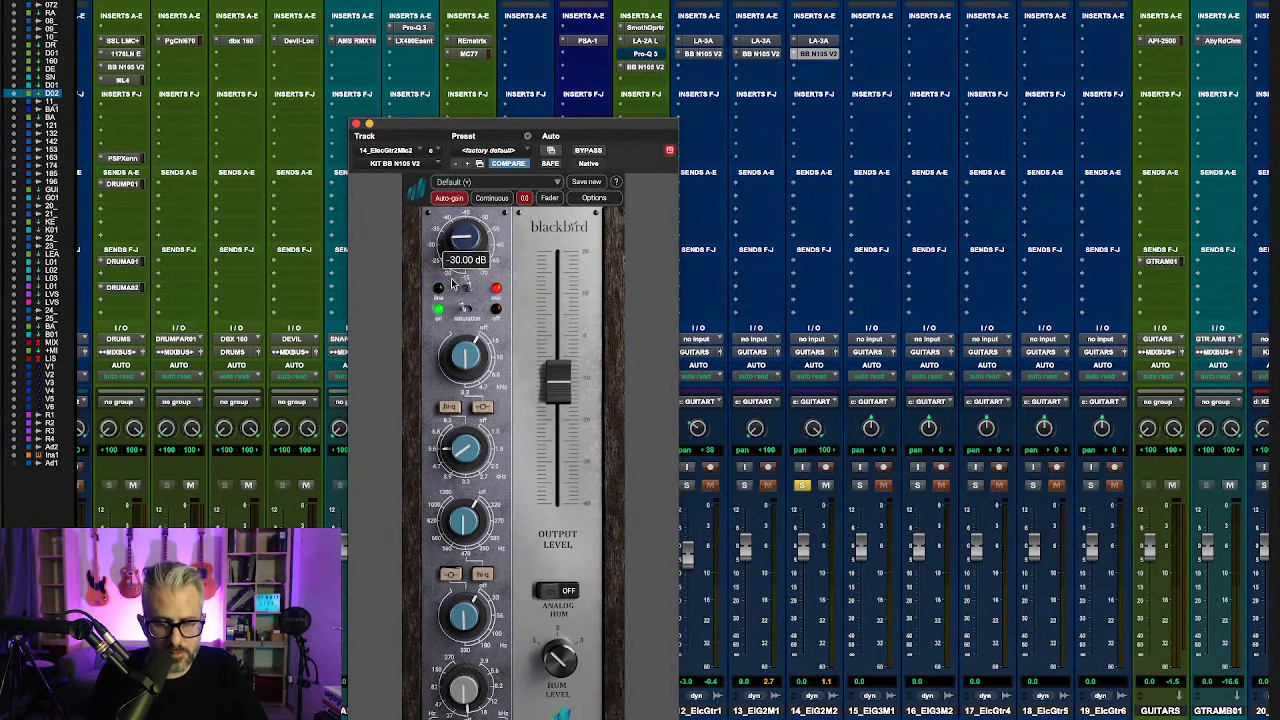
key("space")
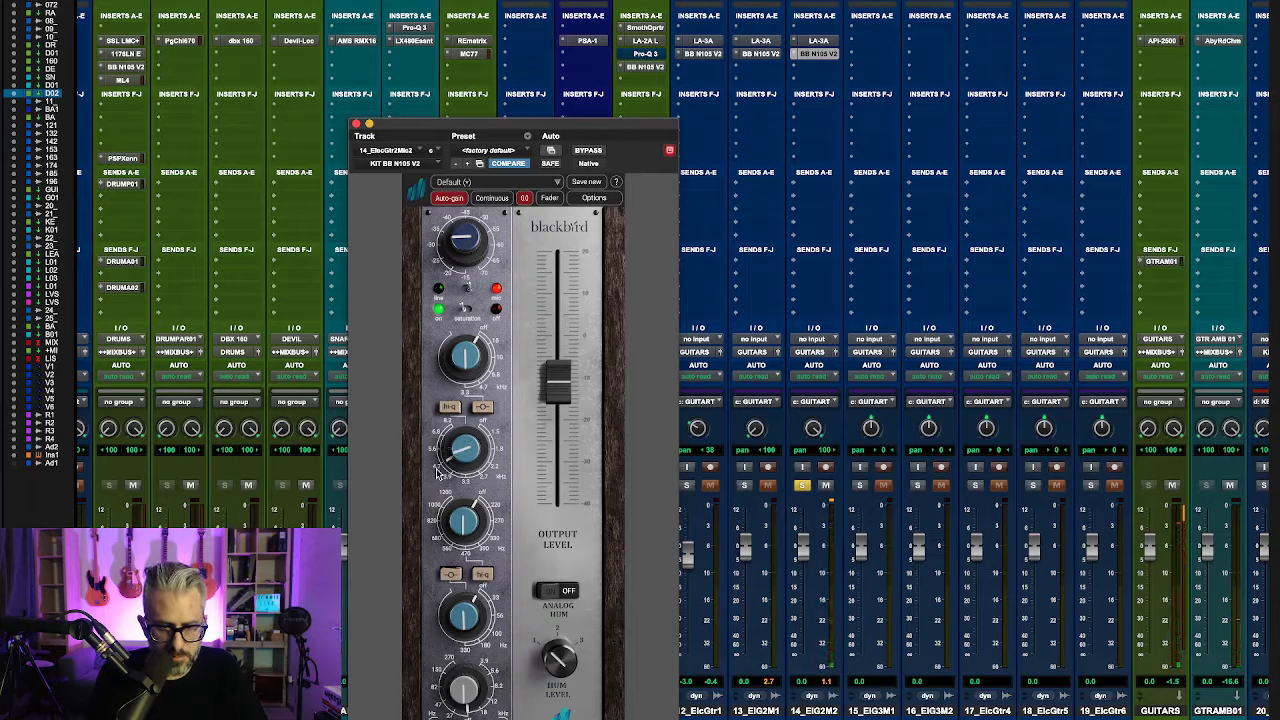
left_click_drag(474, 451, 475, 457)
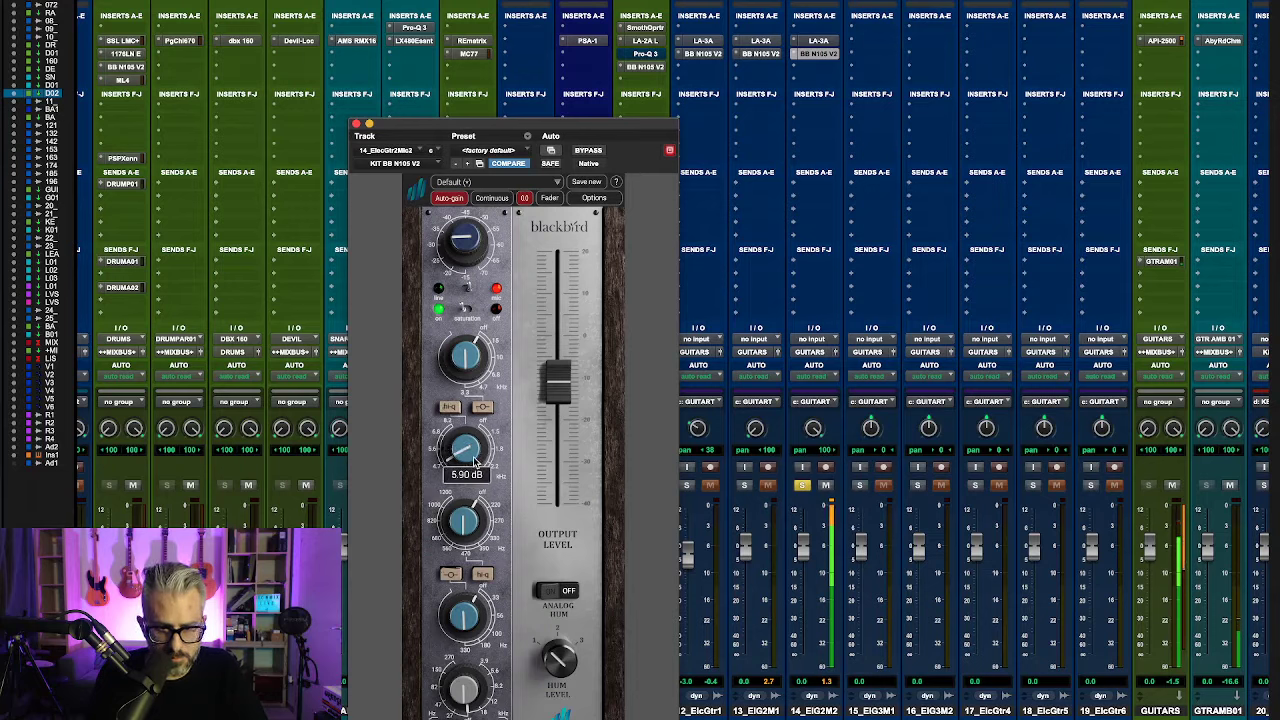
key("space")
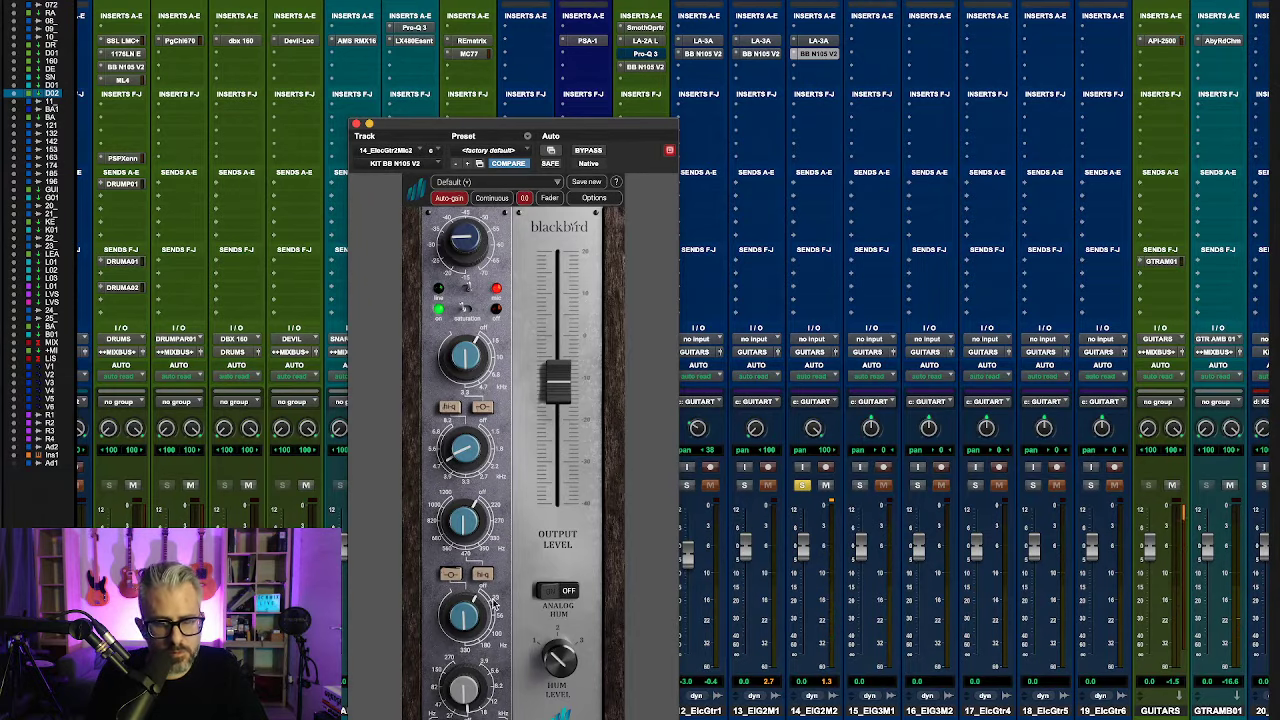
left_click(355, 124)
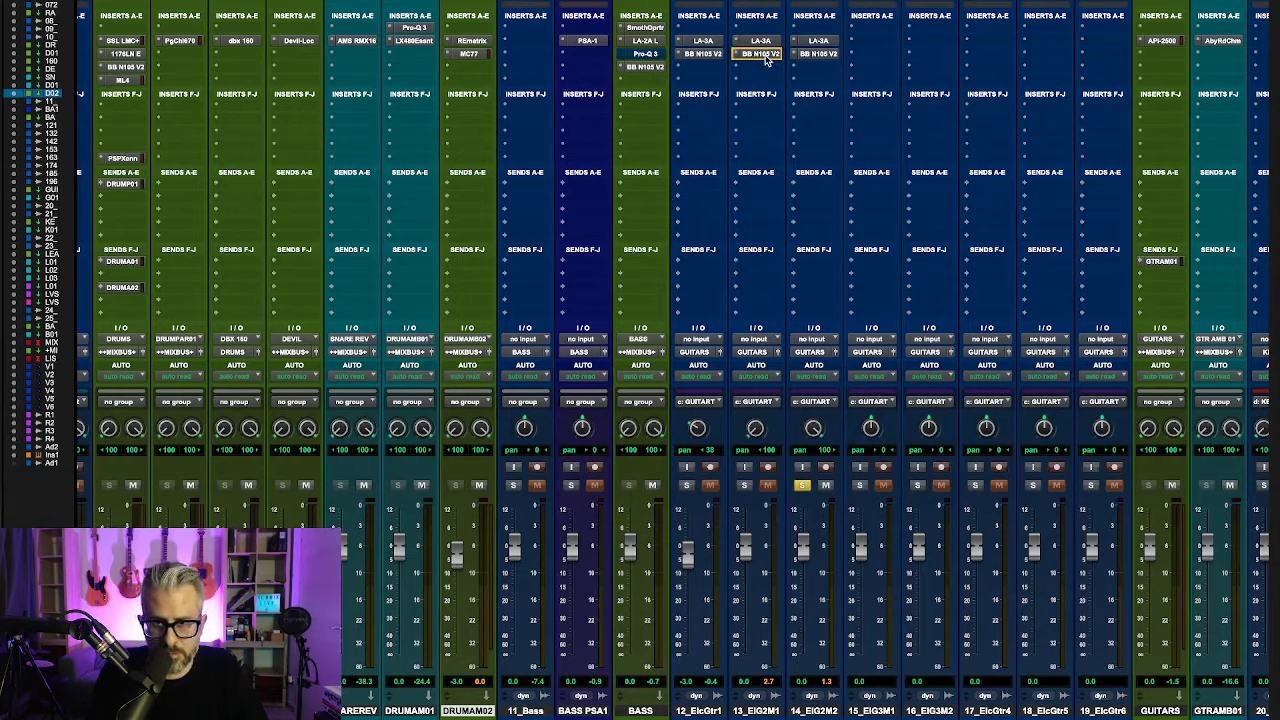
Step: Solo 13_ElecGtr2Mic1 alongside 14_ElecGtr2Mic2 and audition the panned pair together
left_click(746, 486)
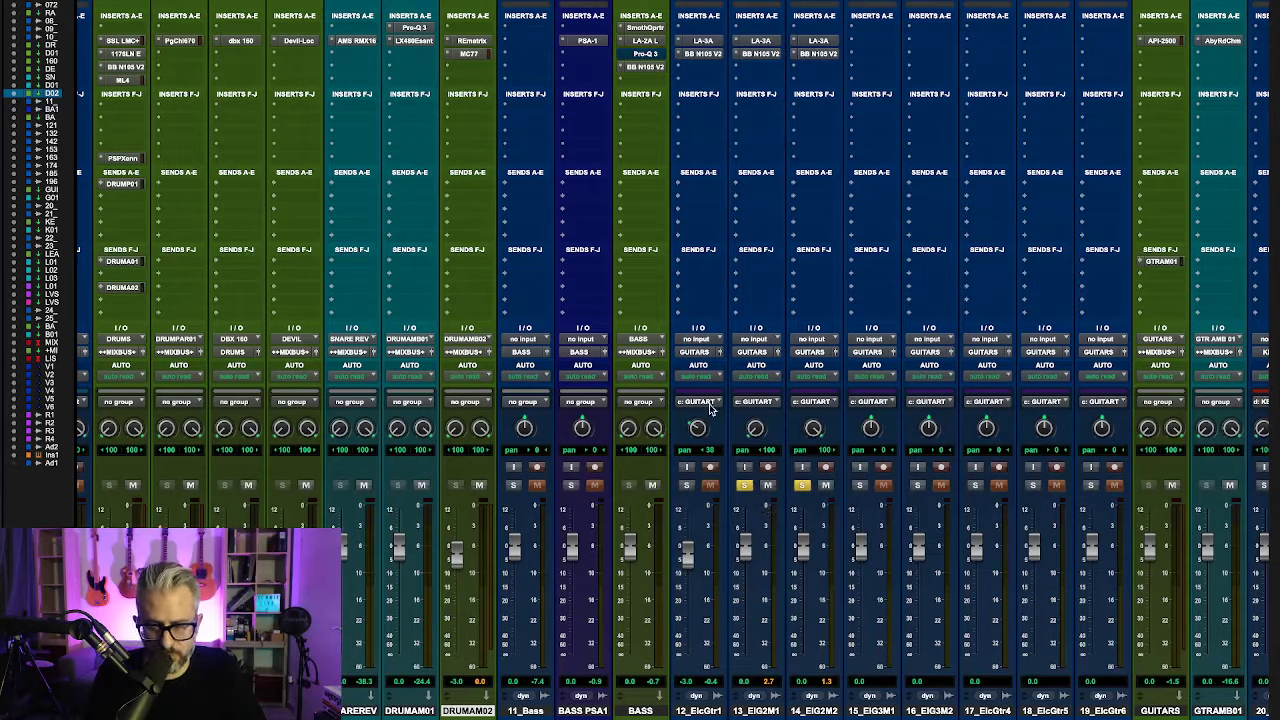
key("space")
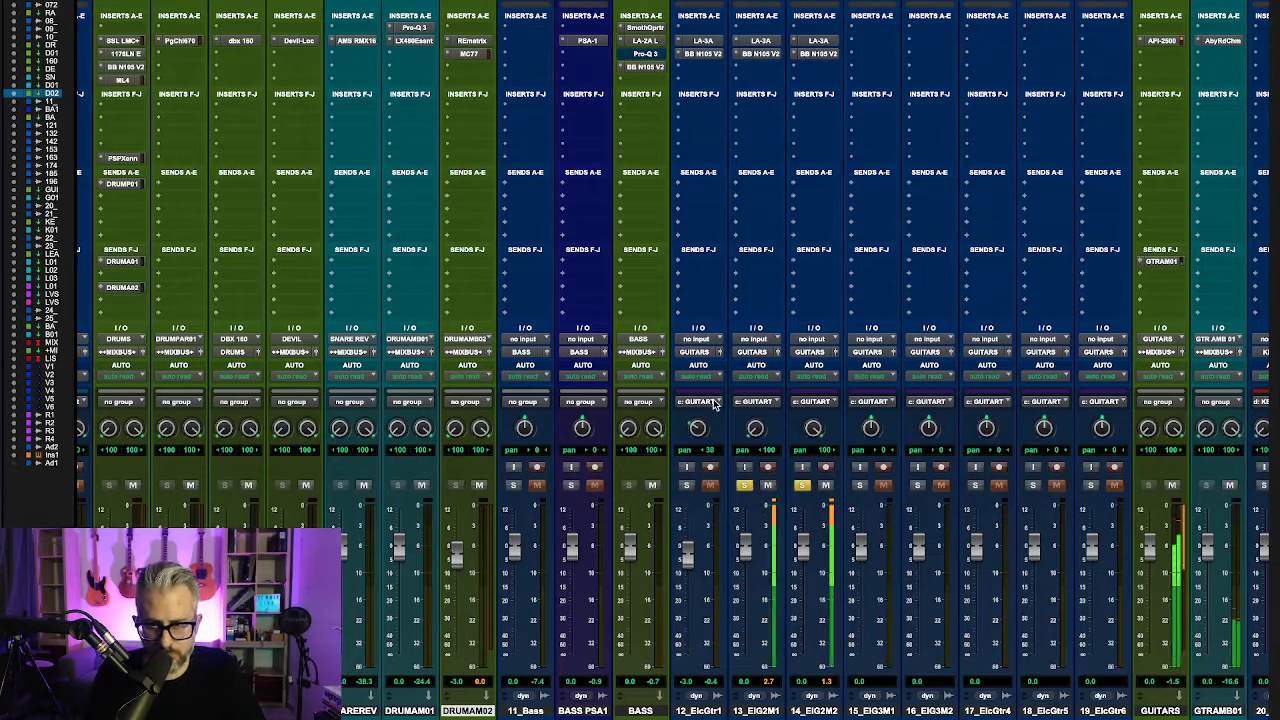
key("space")
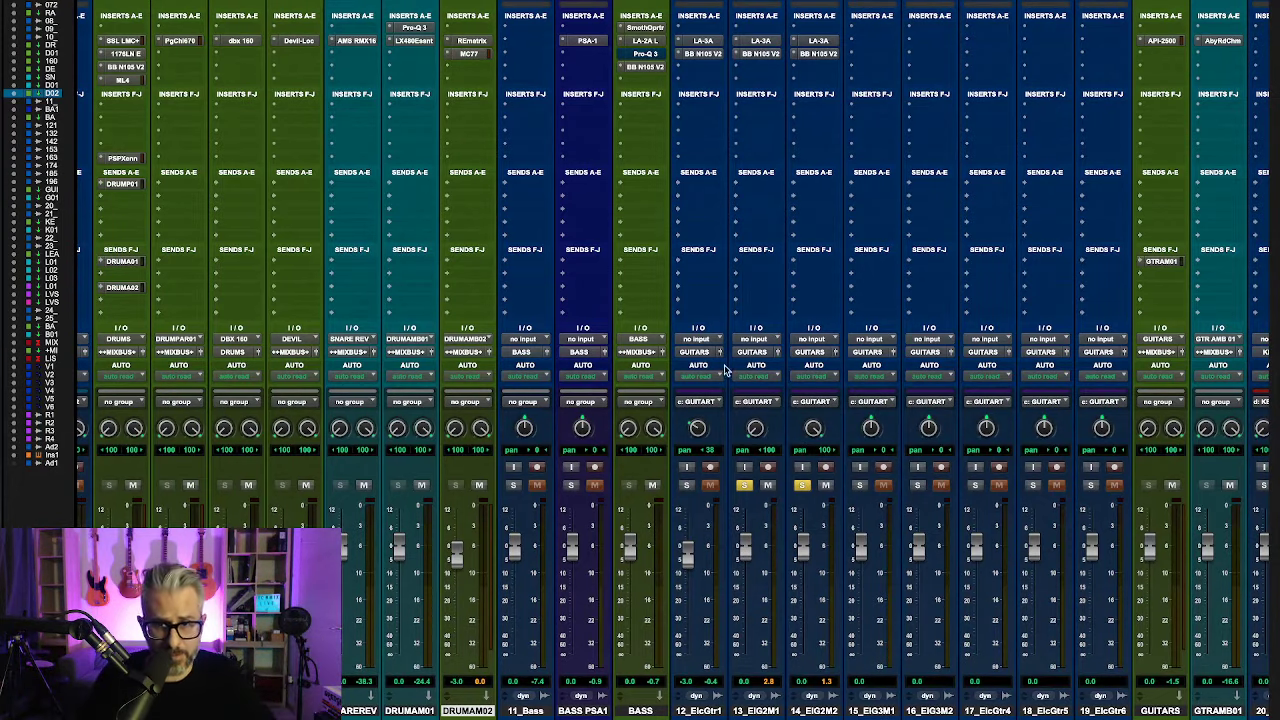
Step: Insert the Reel ADT (mono) plug-in after the BB N105 V2 on 13_ElecGtr2Mic1
left_click(767, 68)
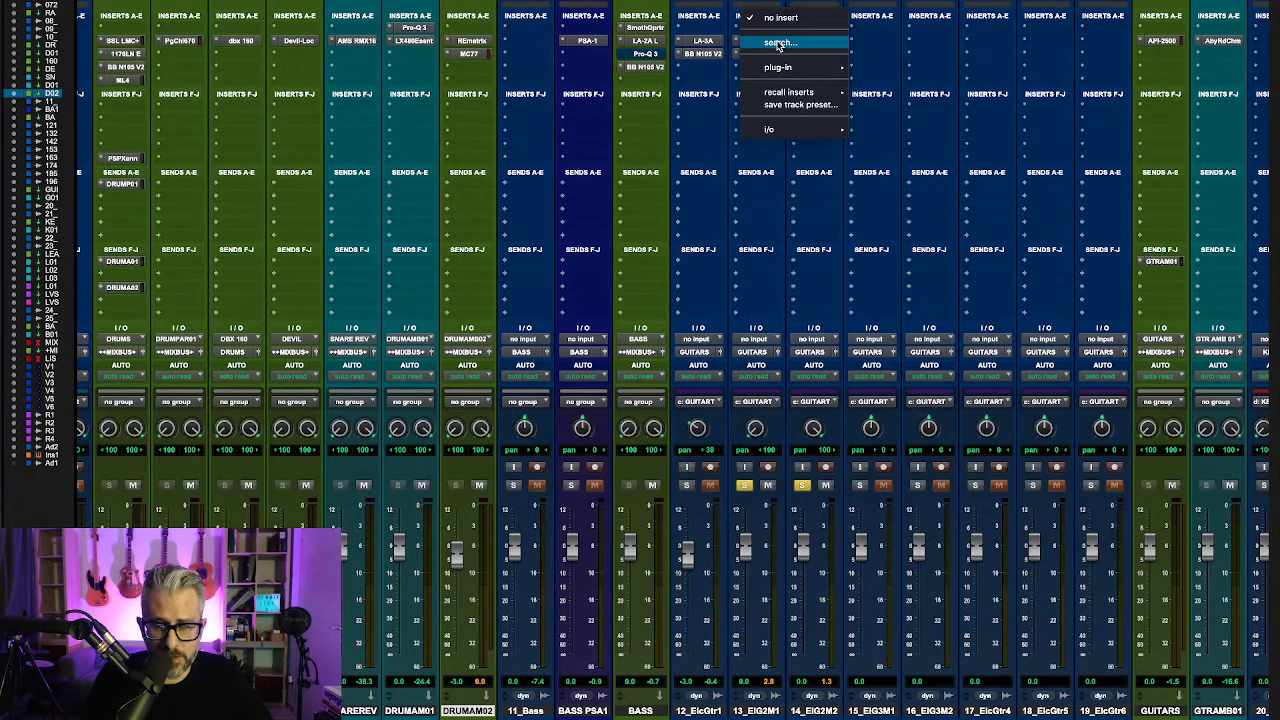
left_click(778, 43)
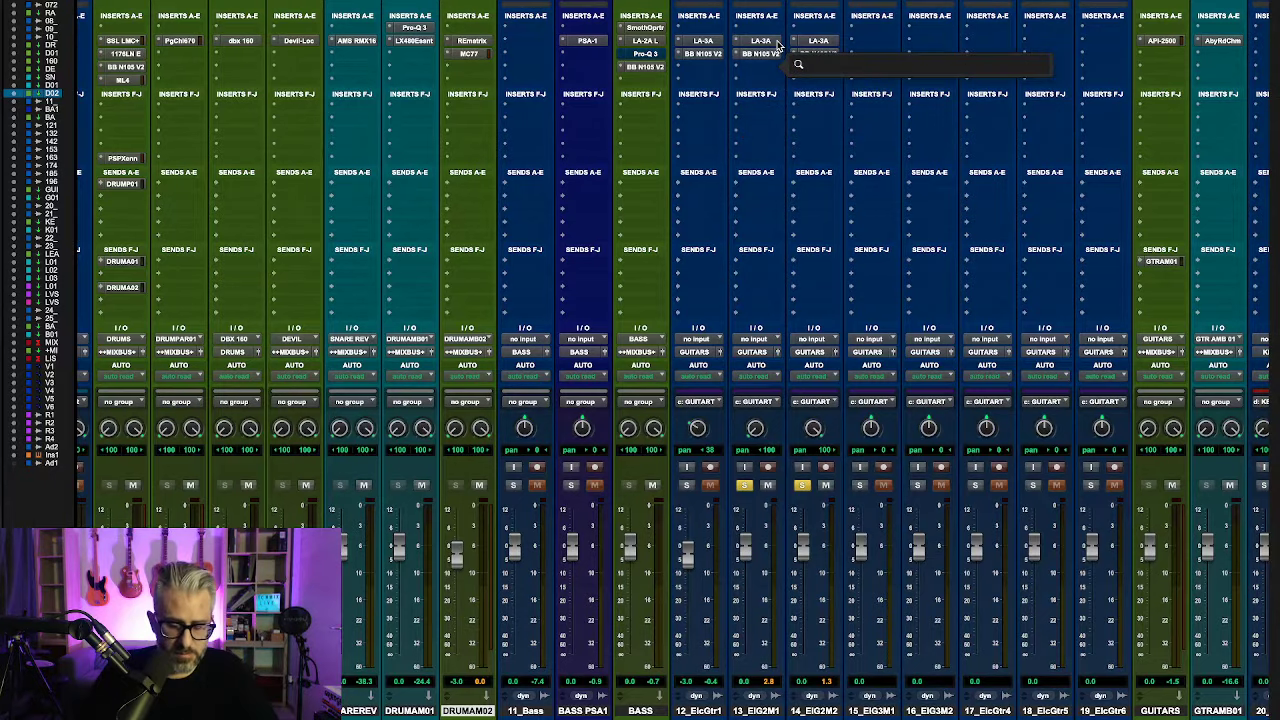
type("reel")
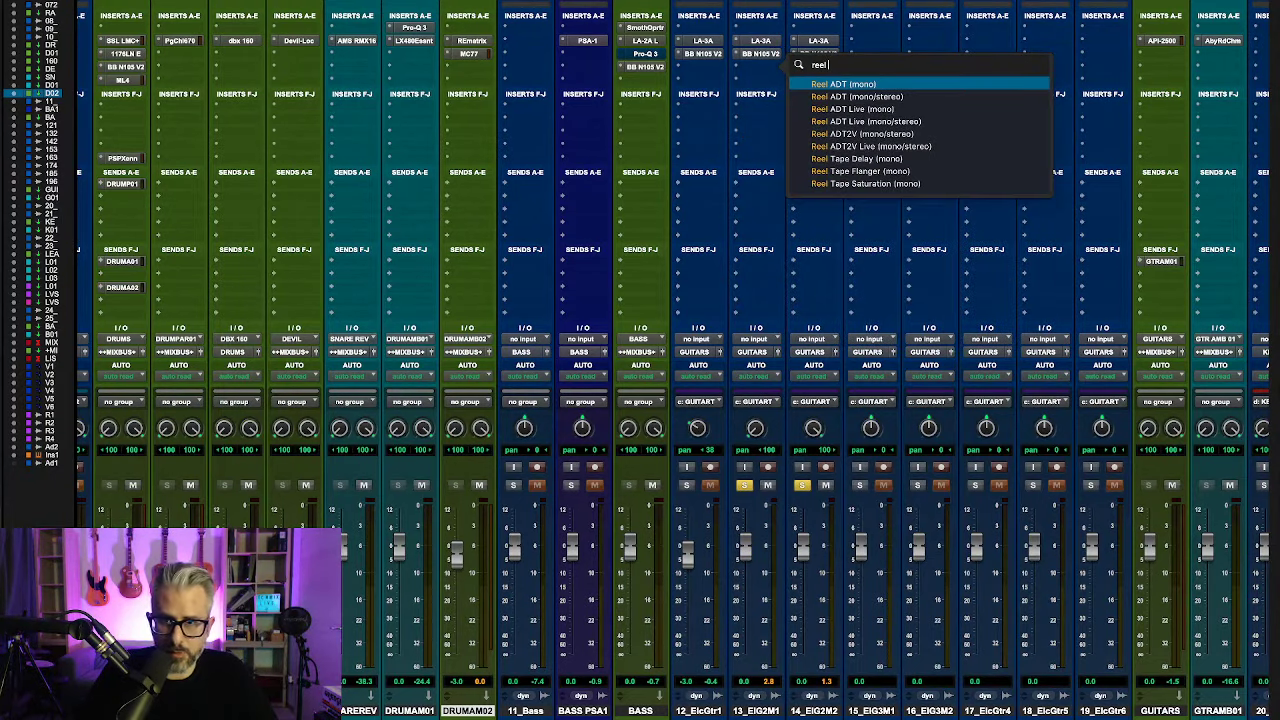
left_click(880, 85)
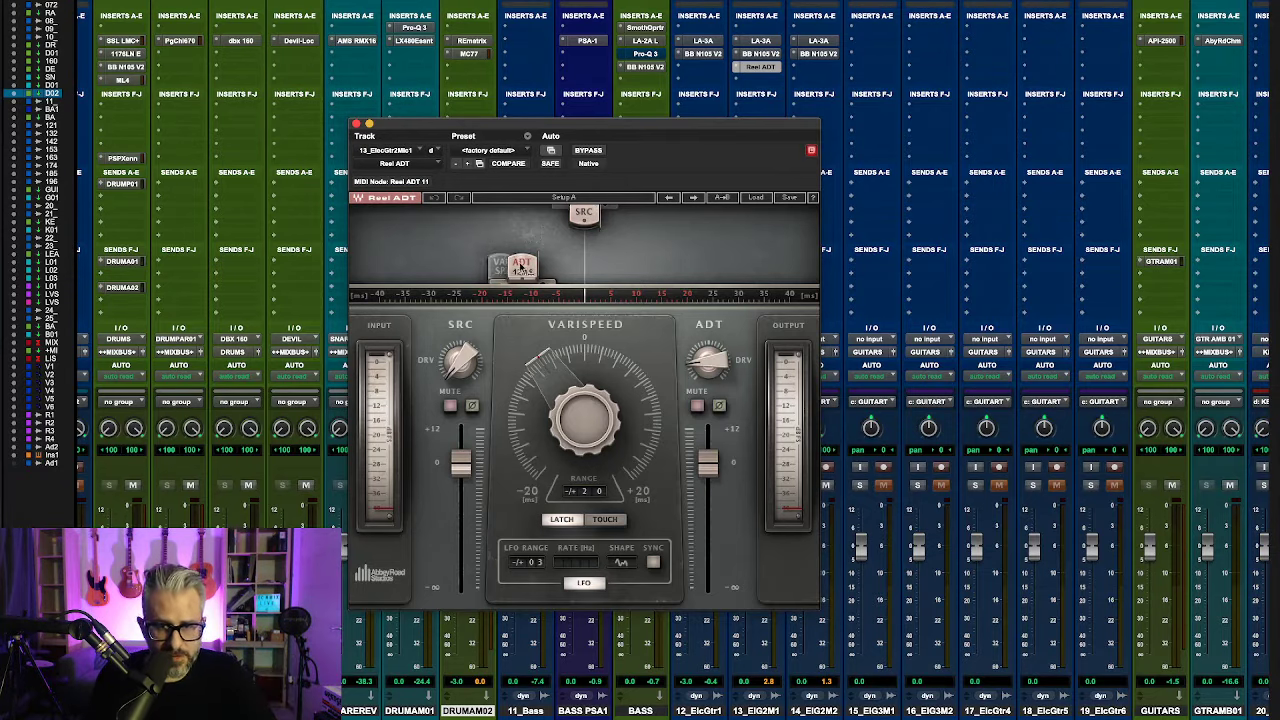
Step: Move the Reel ADT's ADT head to about 0.86 ms and mute the SRC signal
left_click_drag(521, 268, 590, 269)
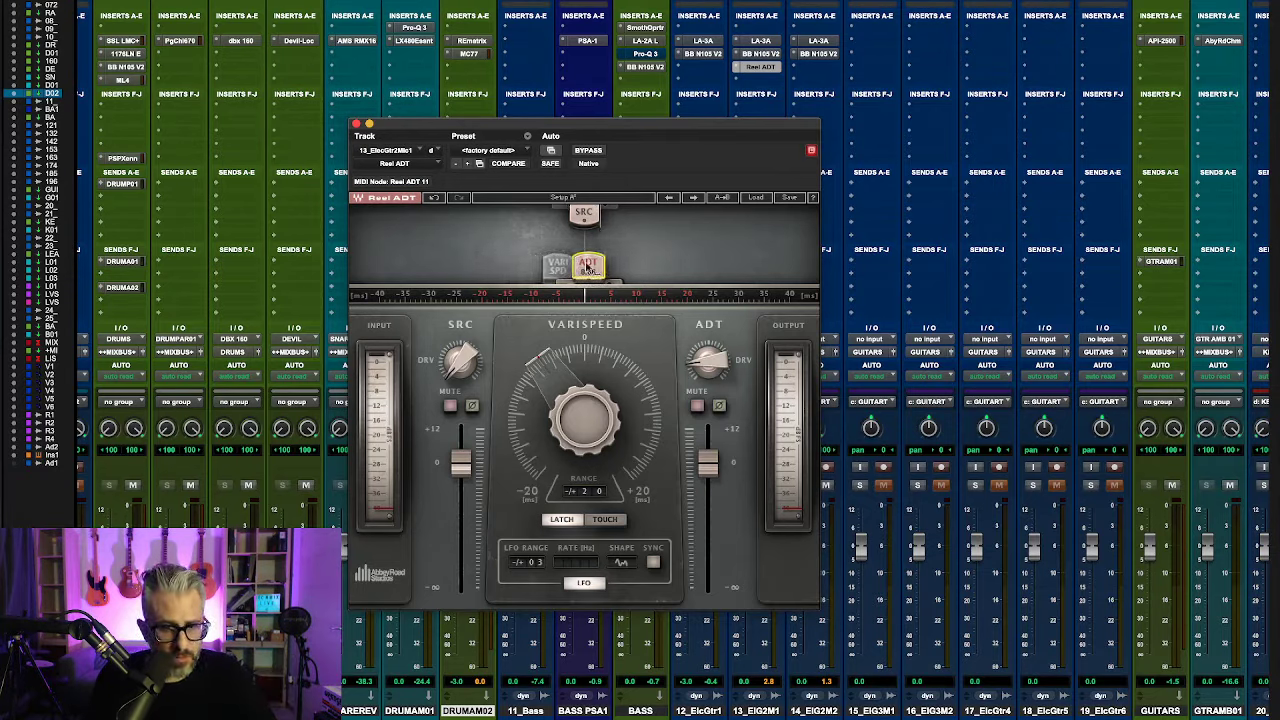
left_click(449, 405)
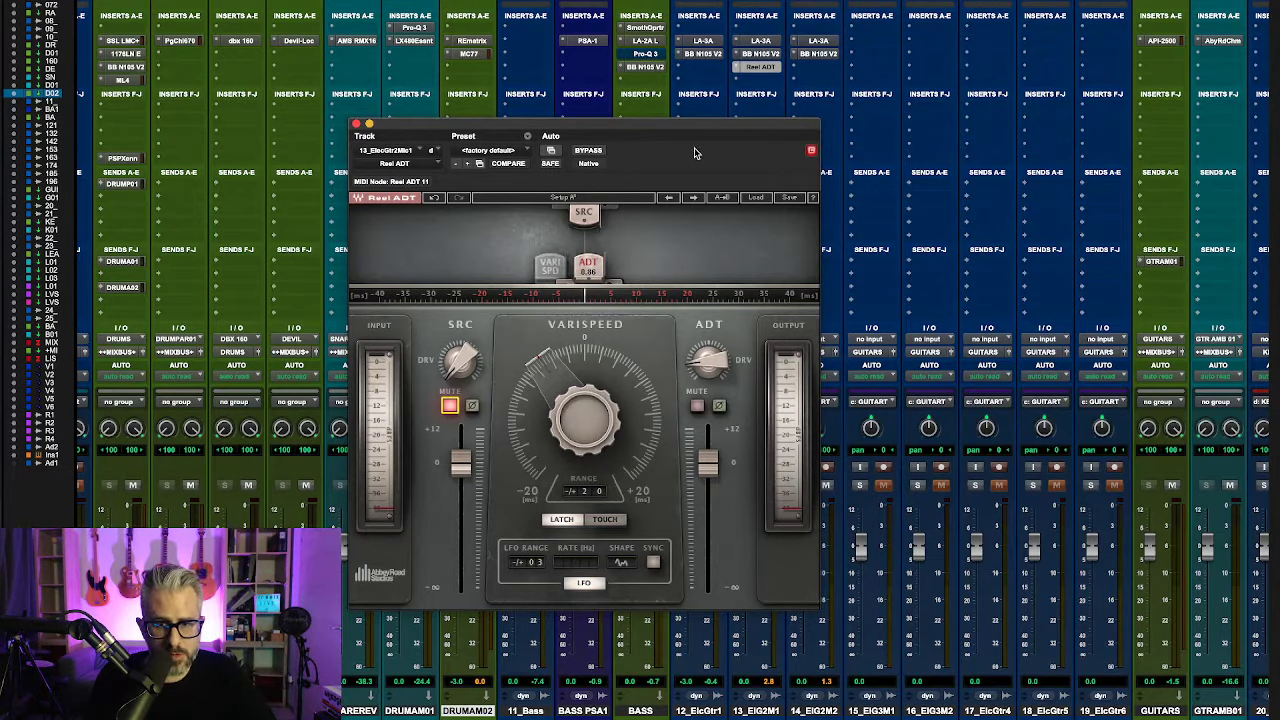
Step: Fine-tune the Reel ADT's ADT level fader to around 0 dB during playback, and close the plug-in window
key("space")
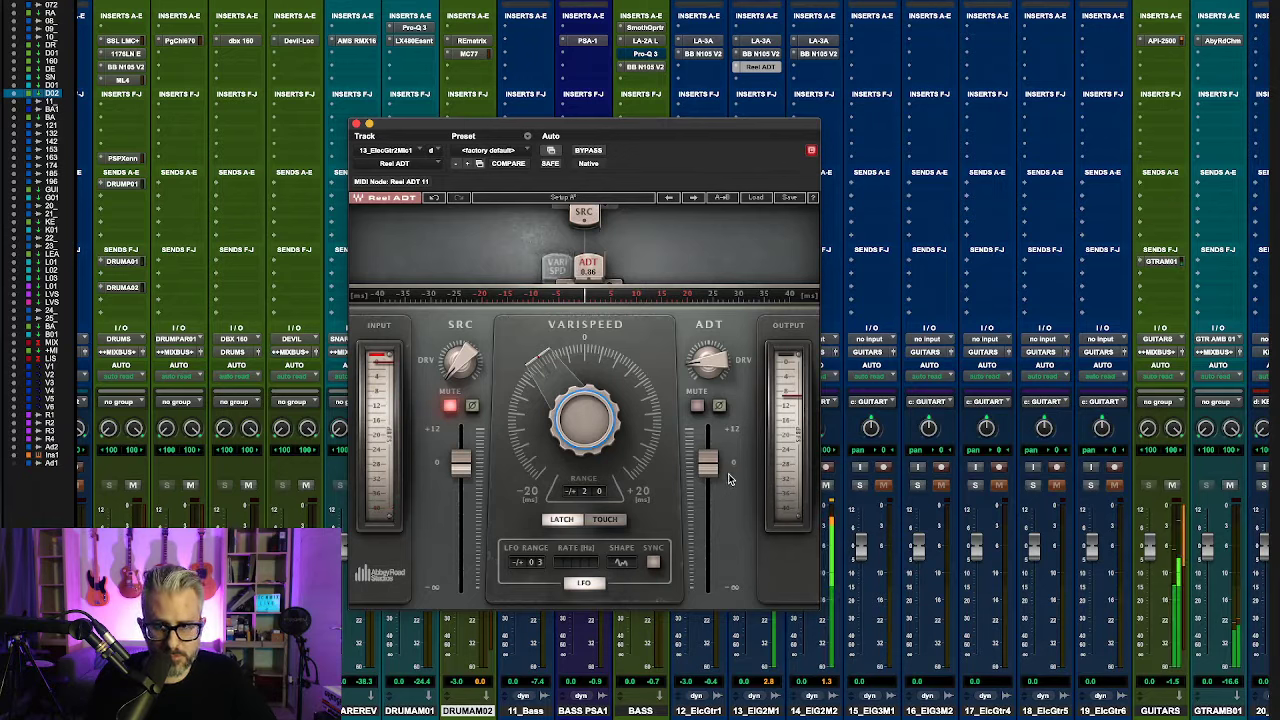
left_click_drag(722, 478, 710, 456)
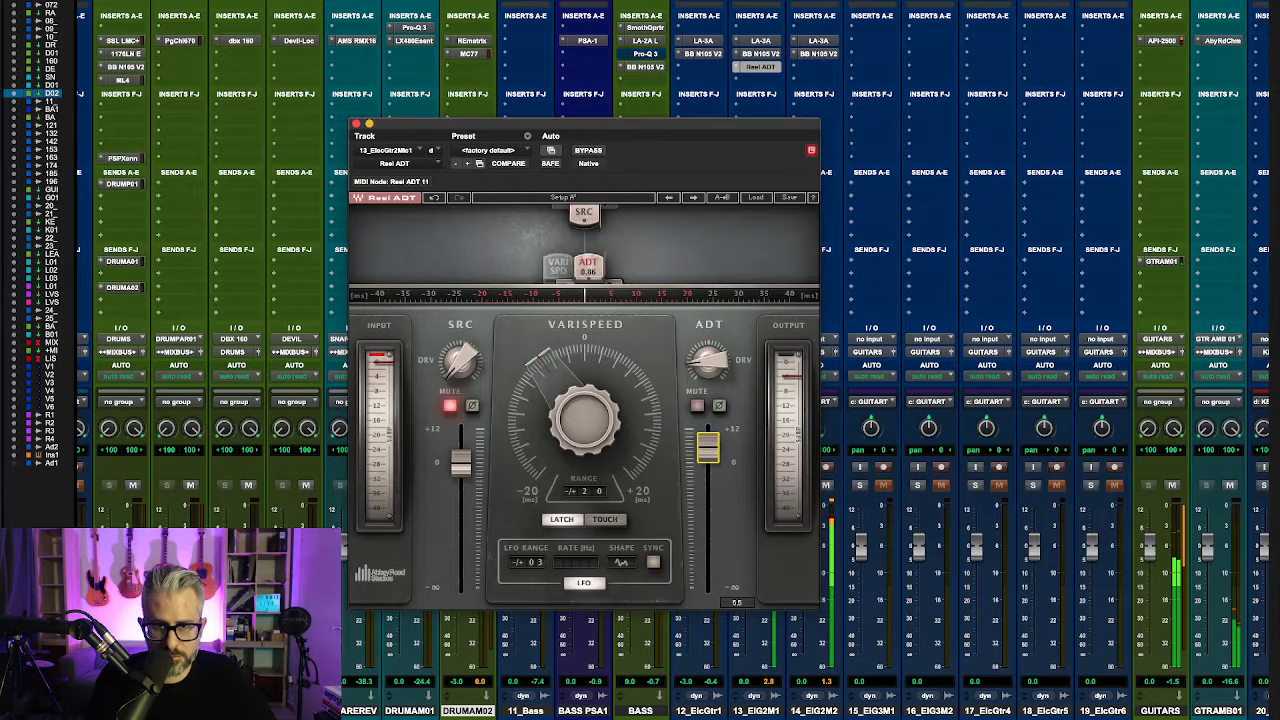
key("space")
left_click_drag(710, 456, 710, 470)
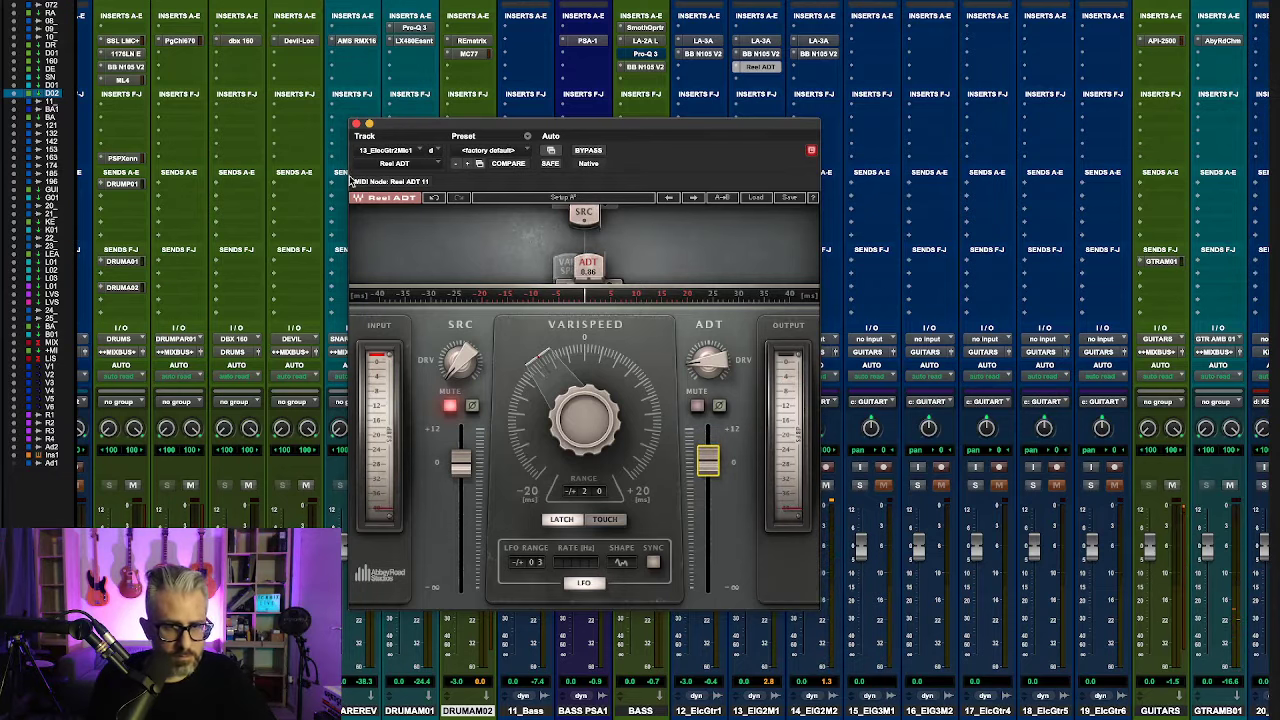
left_click(357, 124)
Step: Unsolo both second-guitar mics and balance them in the mix, with 13_ElecGtr2Mic1 at -2.2 dB and 14_ElecGtr2Mic2 at +1.1 dB
left_click(802, 485)
left_click(746, 485)
key("space")
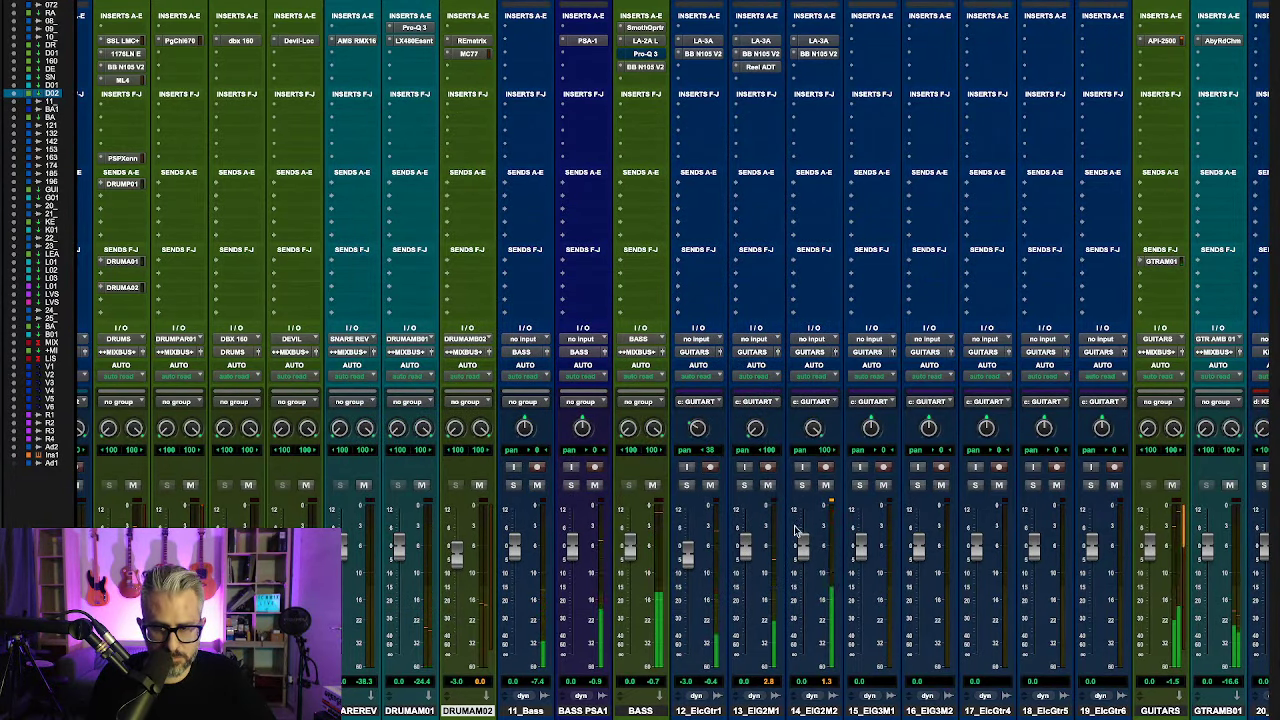
left_click_drag(746, 548, 806, 543)
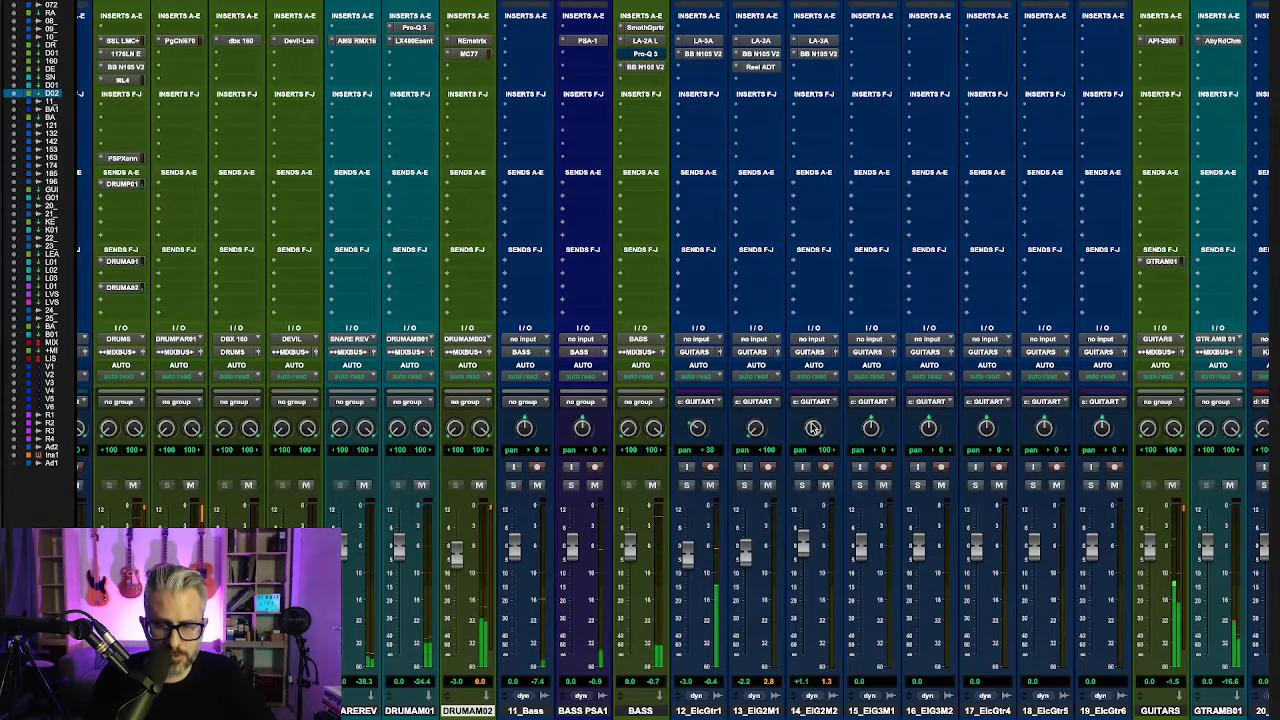
Step: Copy the DRUMS bus's DRUM AMB 02 send to 13_ElecGtr2Mic1 and 14_ElecGtr2Mic2, and check the send on 14_ElecGtr2Mic2
scroll(813, 428, "right", 2)
scroll(816, 428, "right", 7)
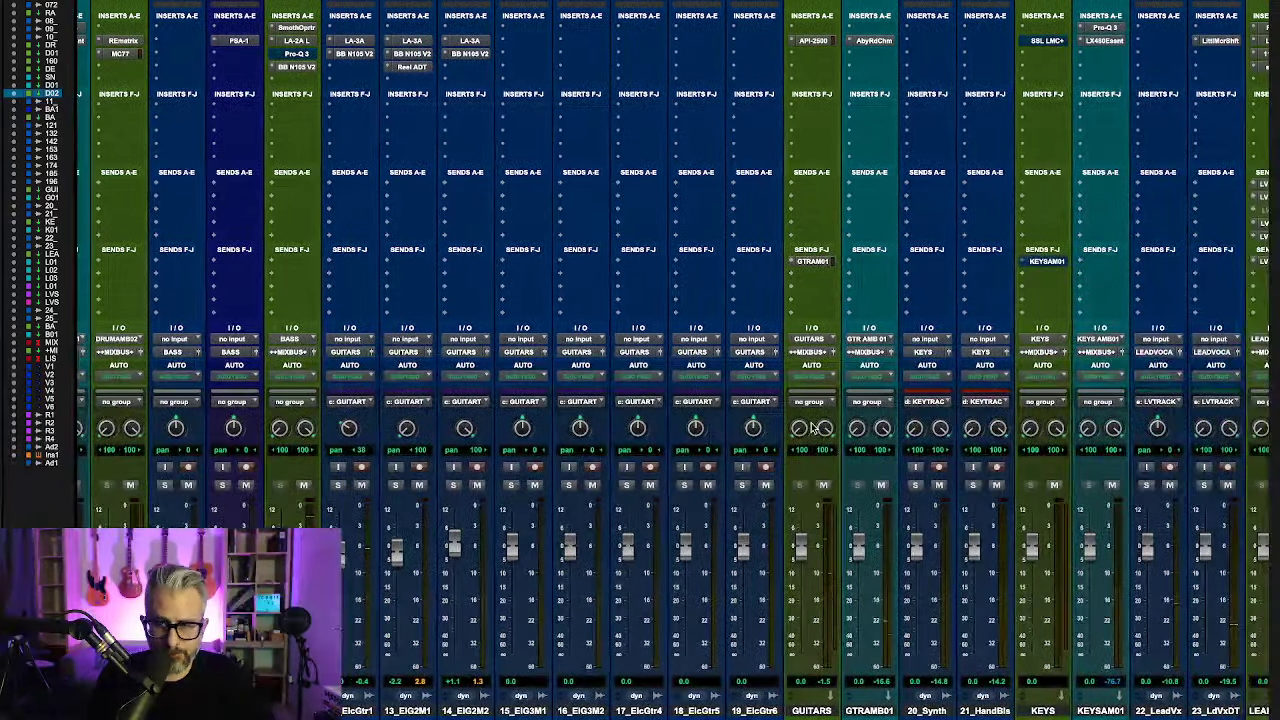
scroll(810, 428, "left", 9)
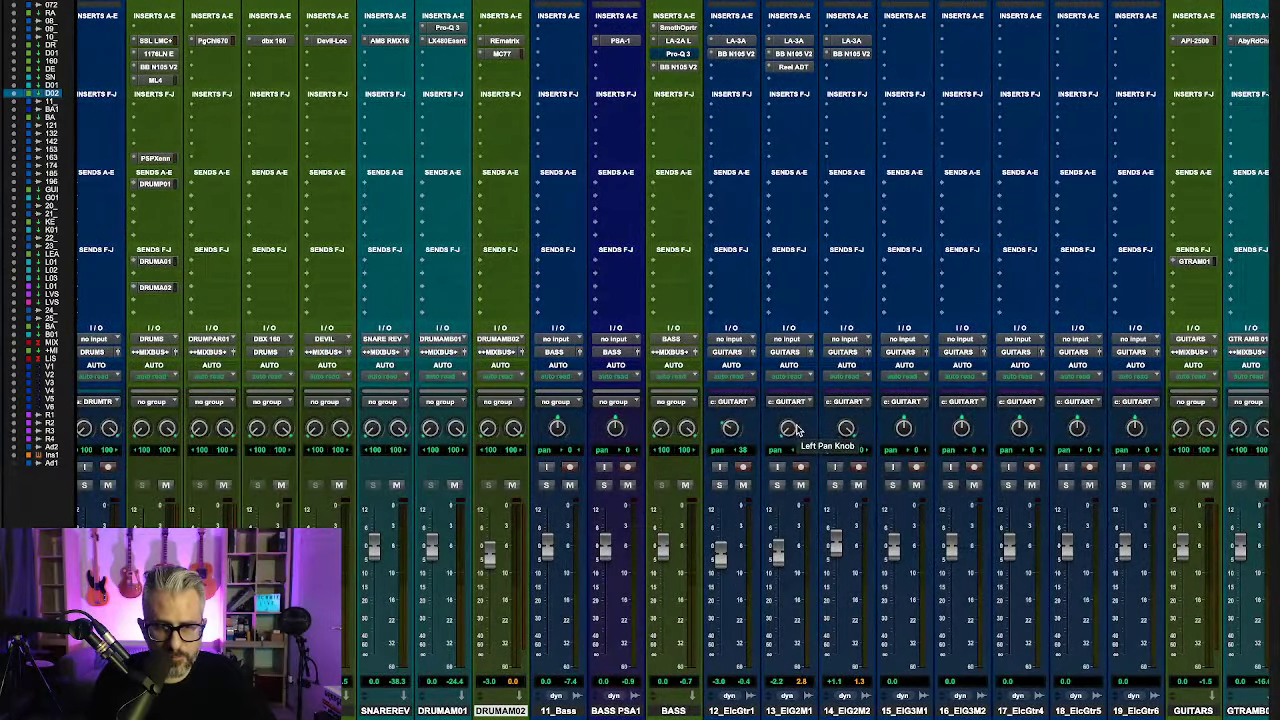
scroll(798, 429, "left", 1)
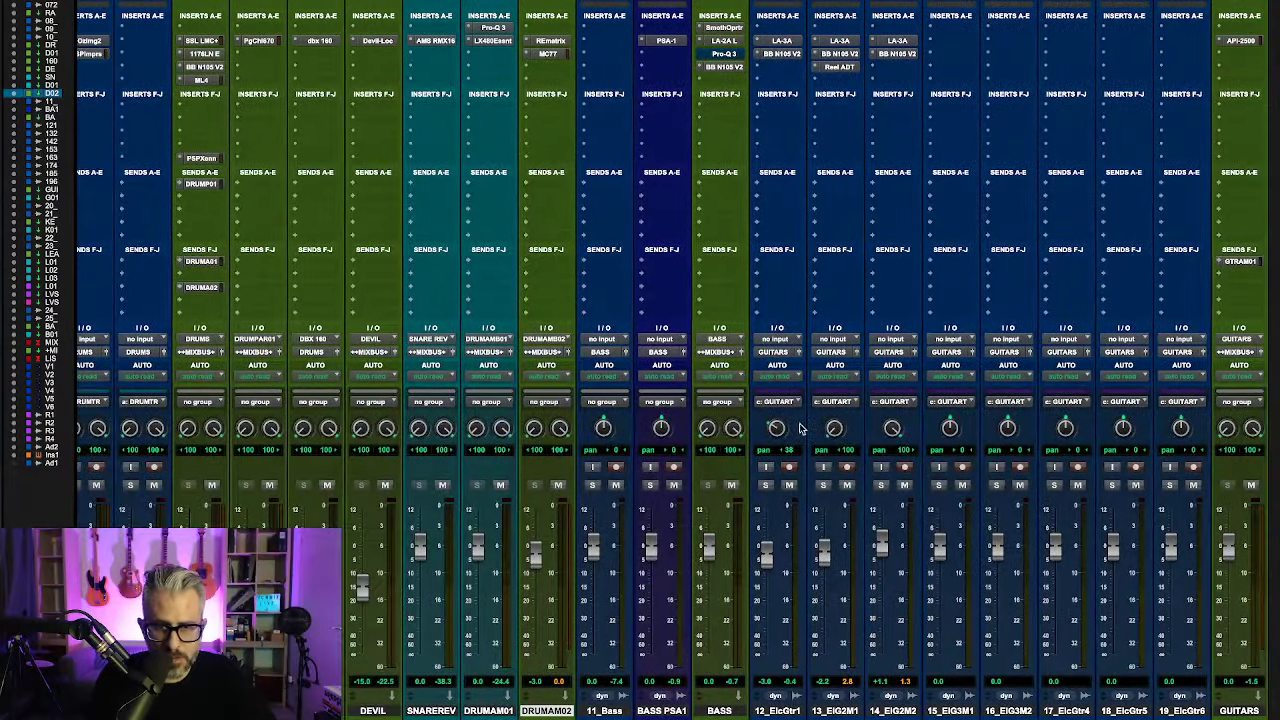
left_click(201, 262)
left_click(202, 263)
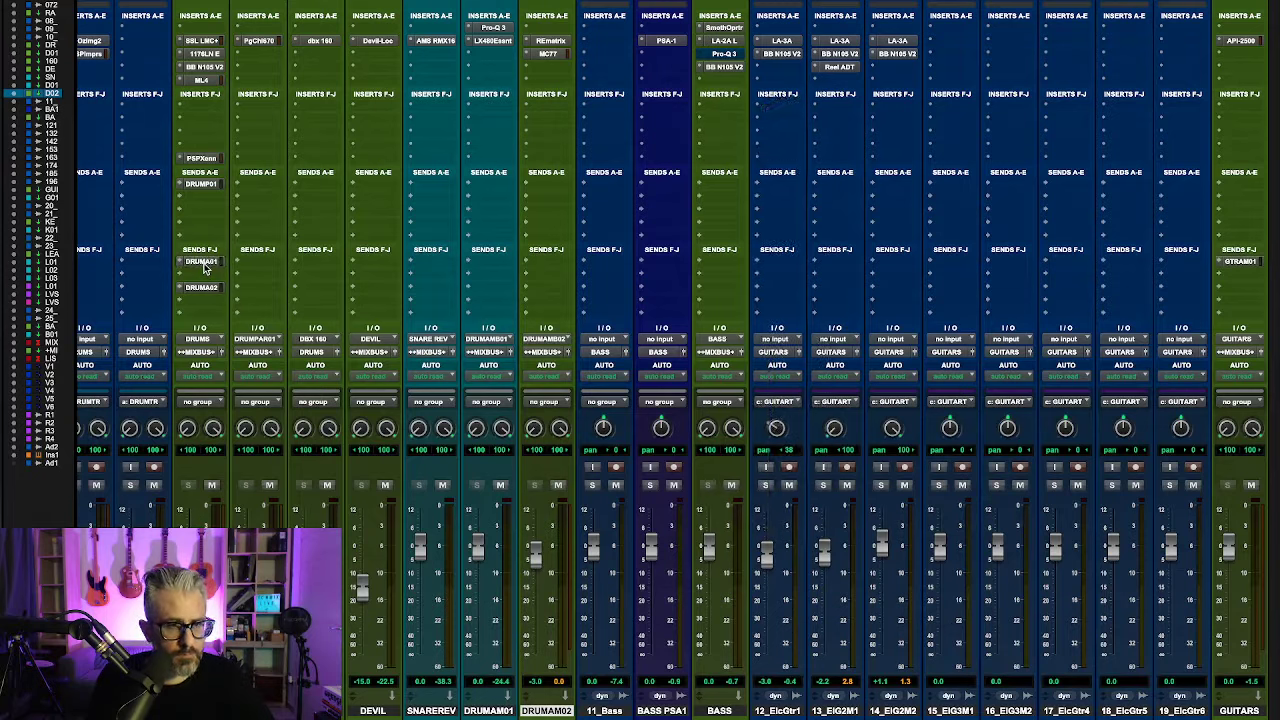
left_click(201, 289)
left_click(201, 290)
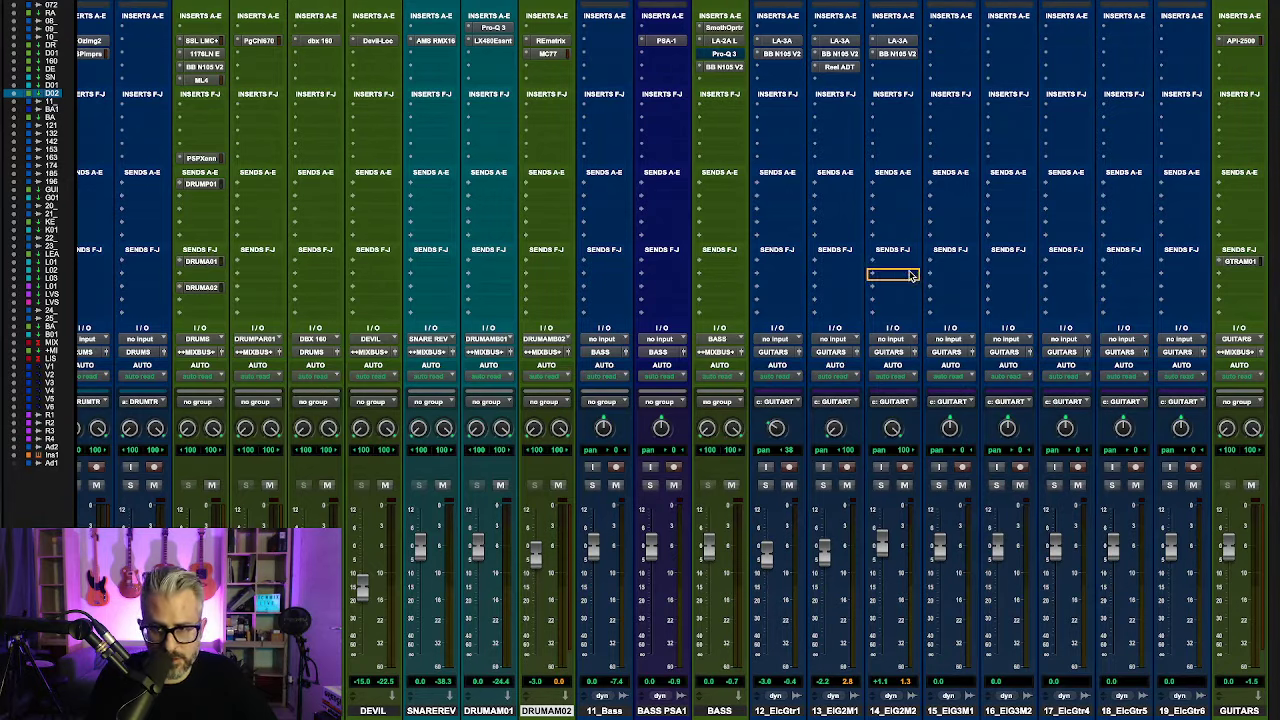
mouse_move(911, 275)
left_mouse_down()
mouse_move(840, 288)
mouse_move(896, 291)
left_mouse_up()
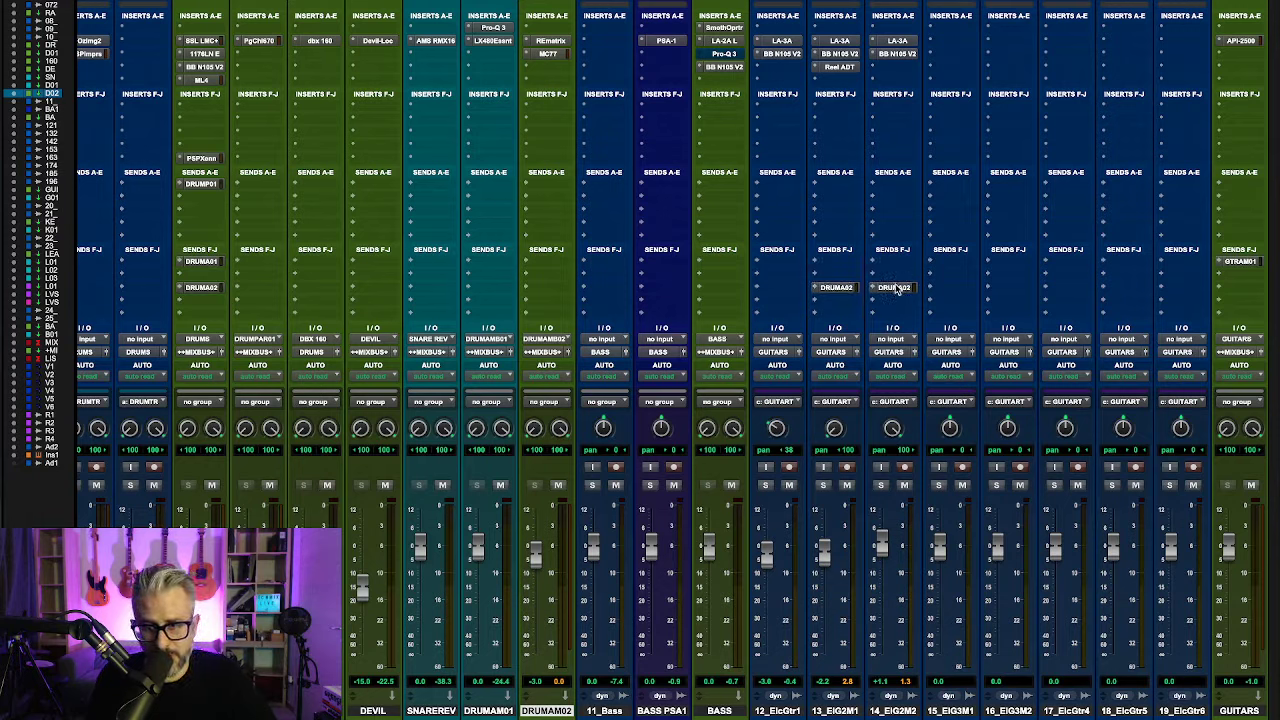
left_click(895, 288)
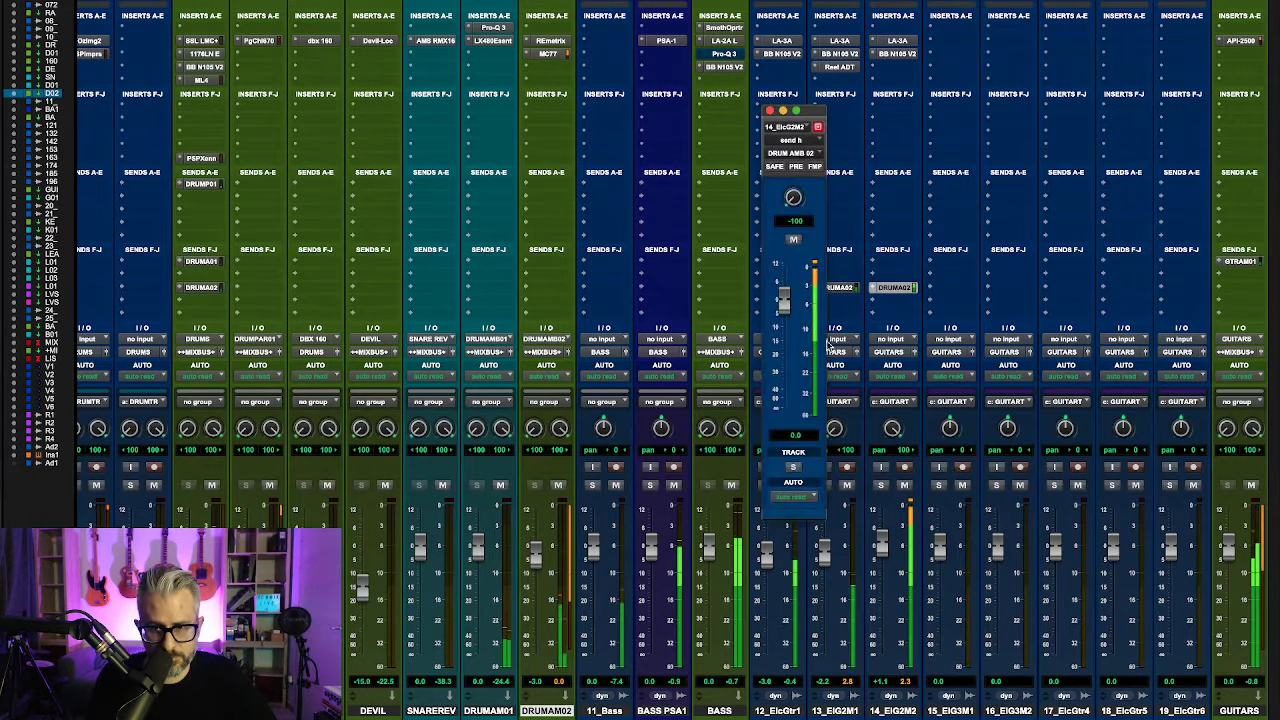
left_click(769, 111)
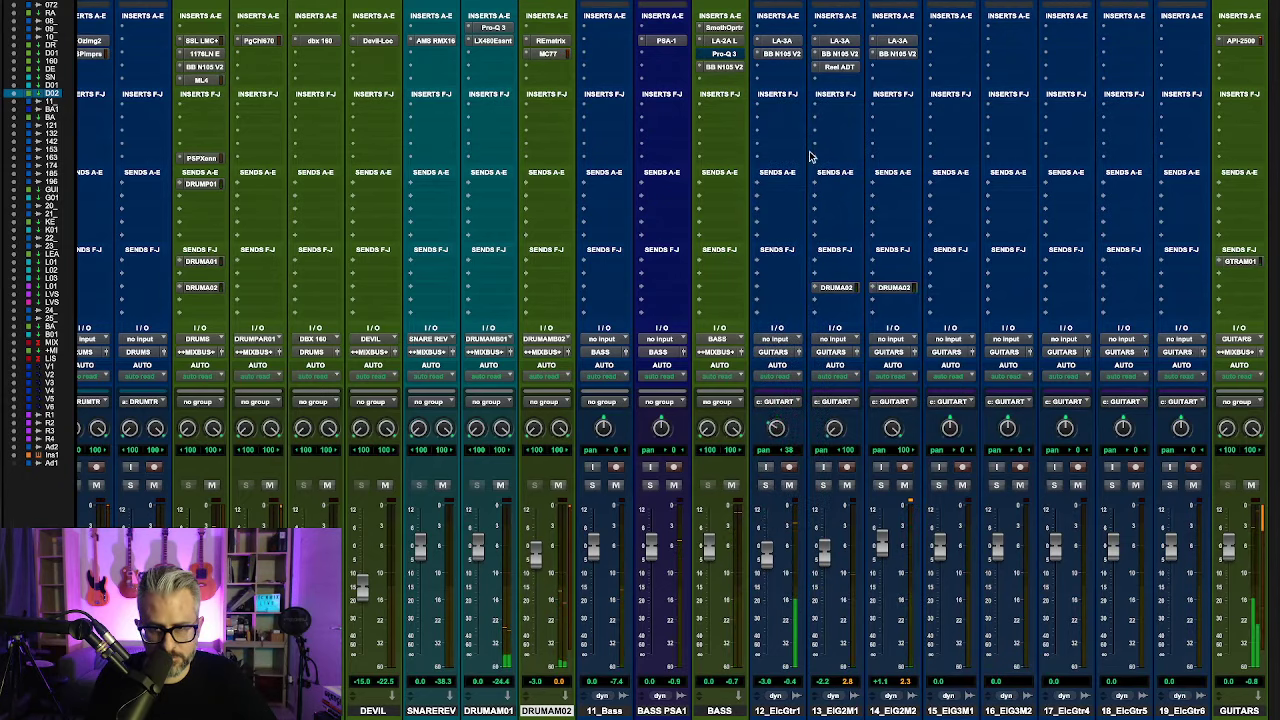
Step: Copy the LV STEREO DELAY 01 send from the LEAD VOCAL bus to 13_ElecGtr2Mic1 and 14_ElecGtr2Mic2
scroll(922, 238, "right", 10)
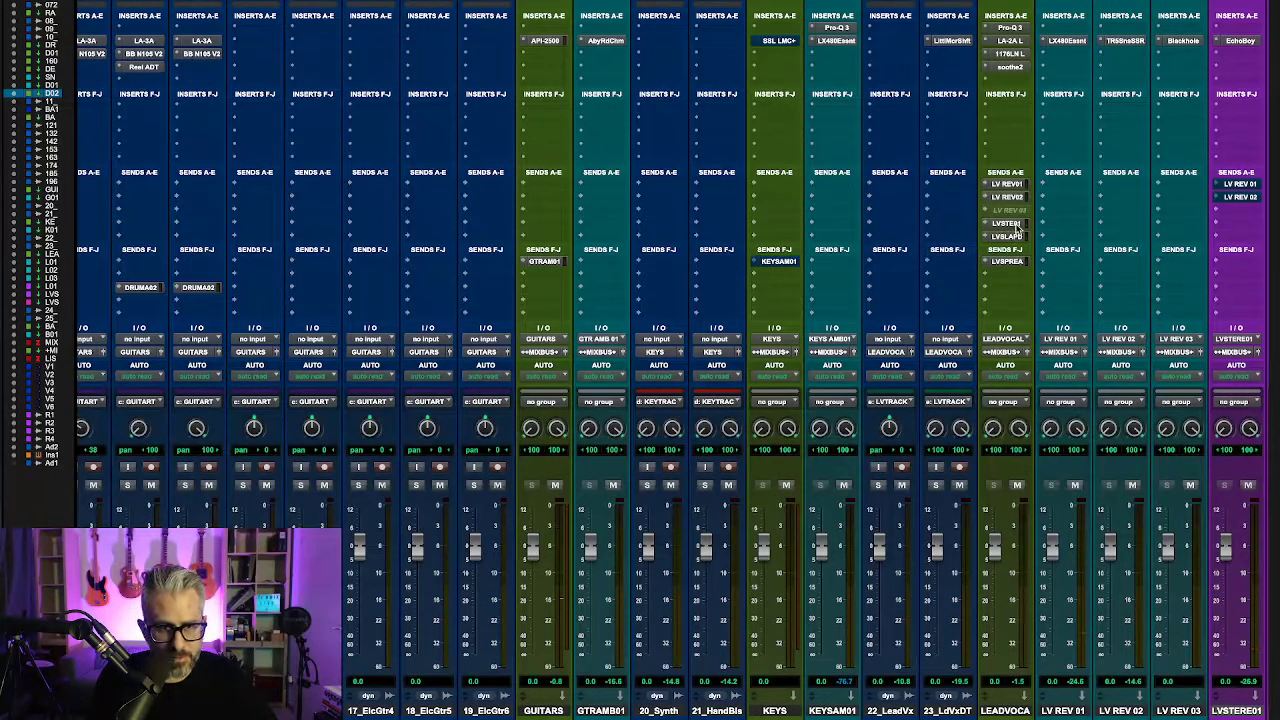
left_click_drag(1013, 229, 145, 232)
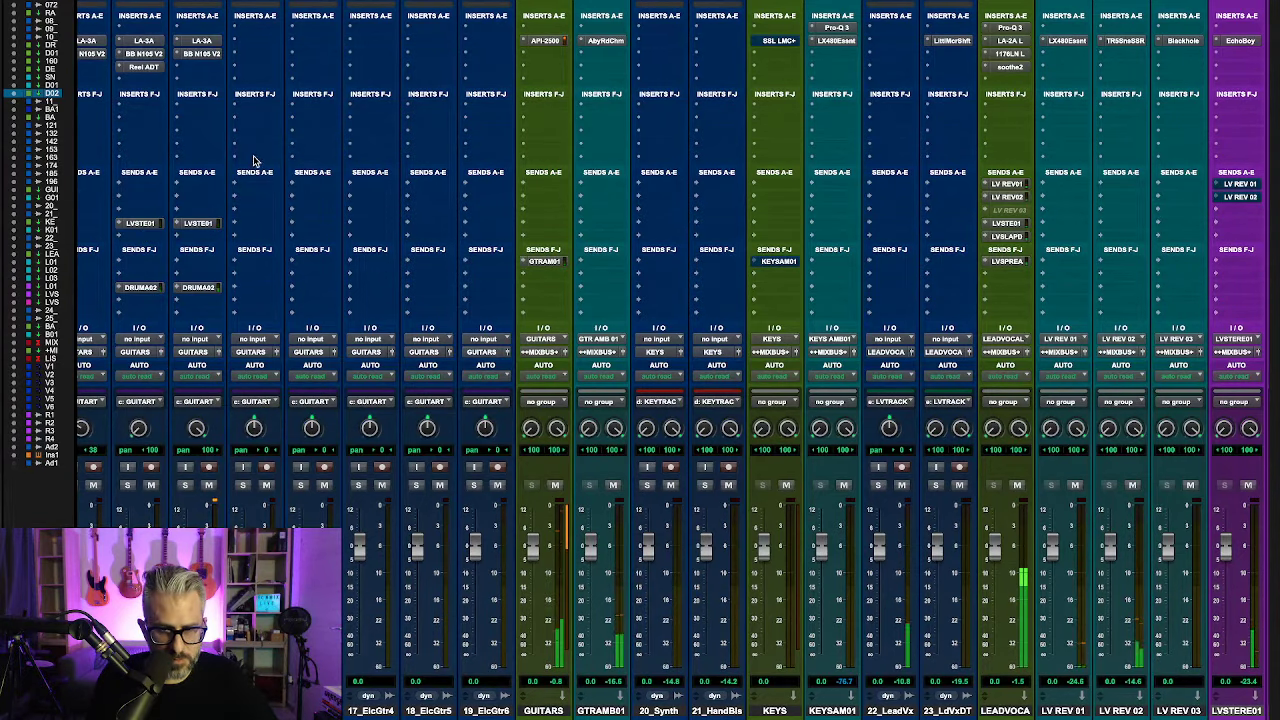
Step: Adjust the upper-mid band of the BB N105 V2 on 14_ElecGtr2Mic2 during playback and check the track's LA-3A compression
left_click(200, 55)
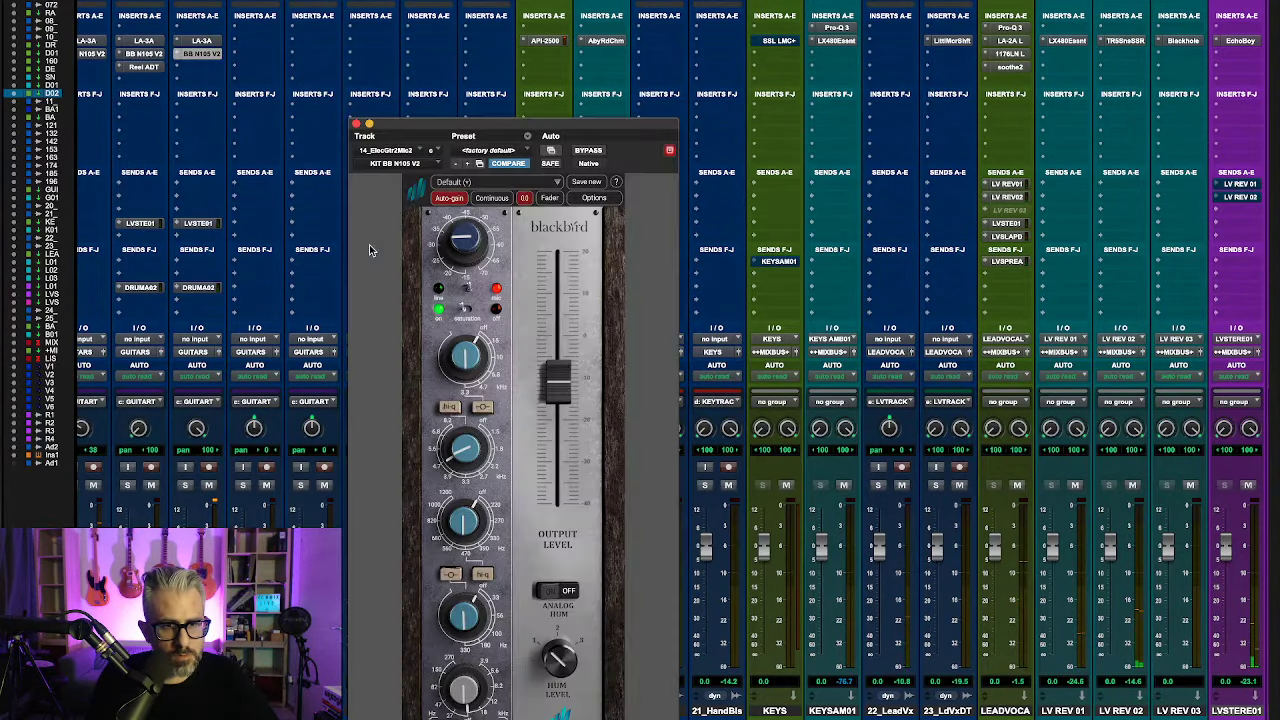
mouse_move(460, 477)
left_mouse_down()
mouse_move(468, 437)
mouse_move(450, 480)
left_mouse_up()
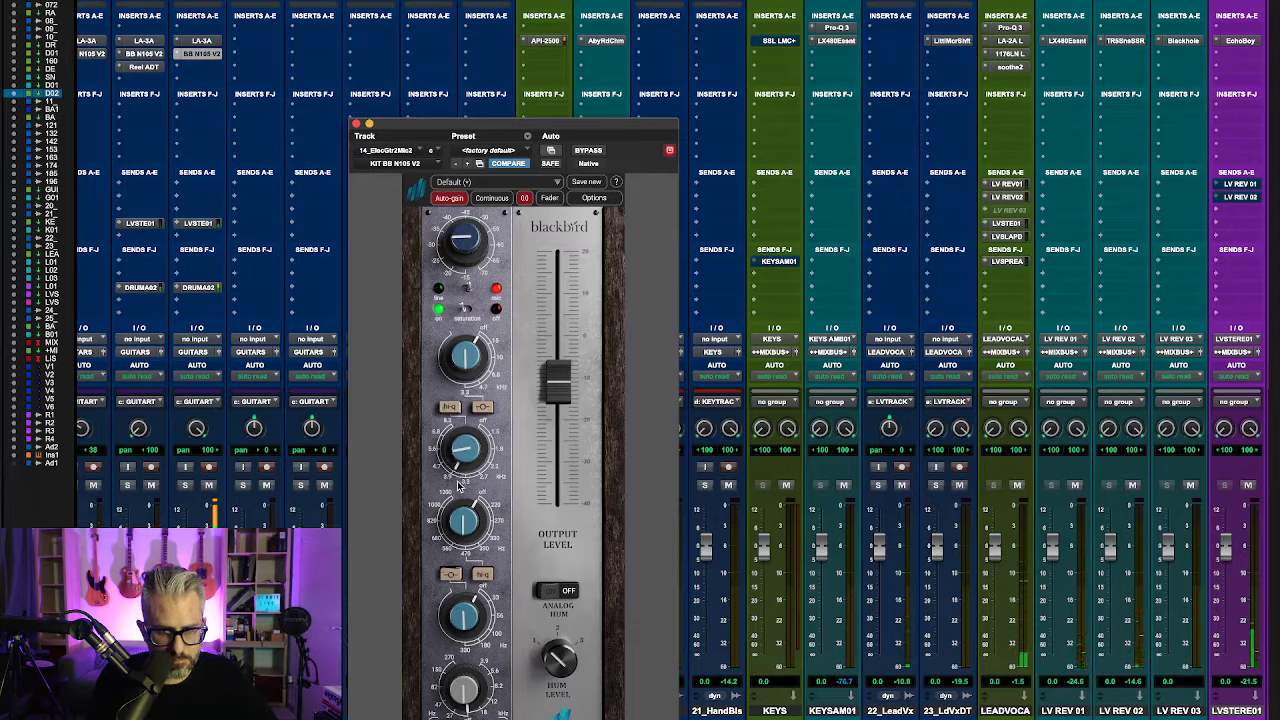
left_click(208, 40)
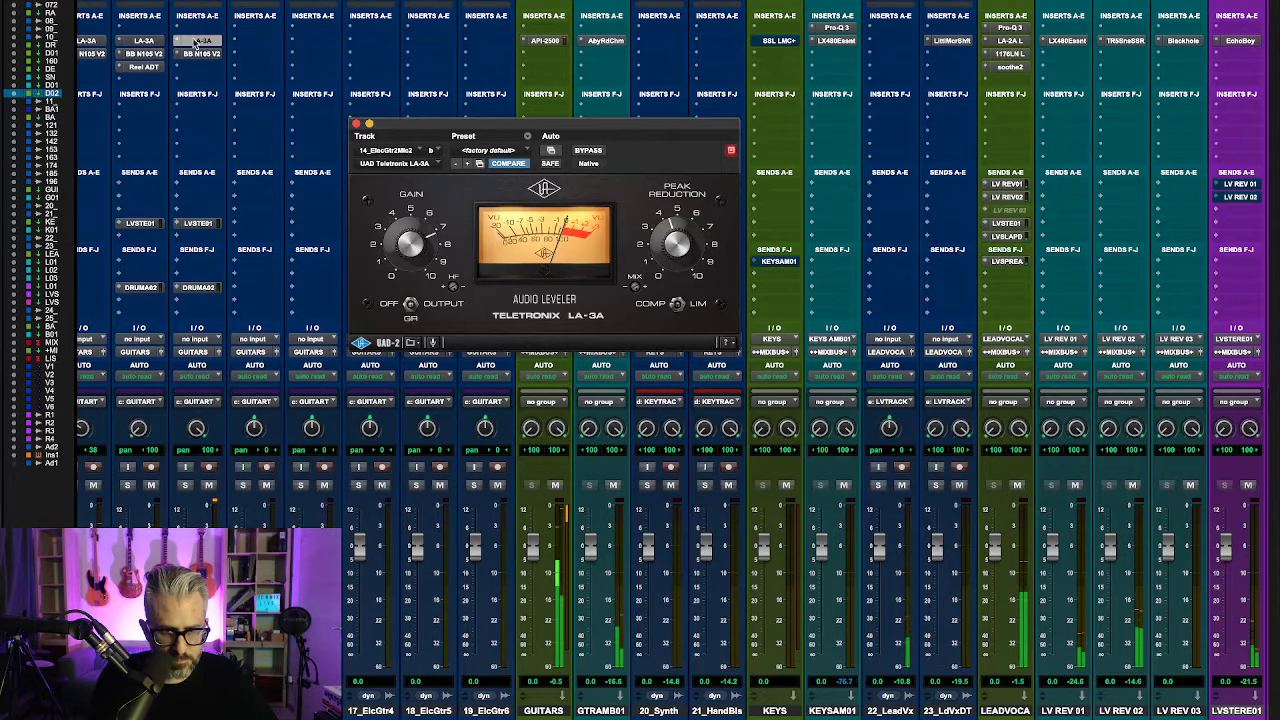
left_click(205, 54)
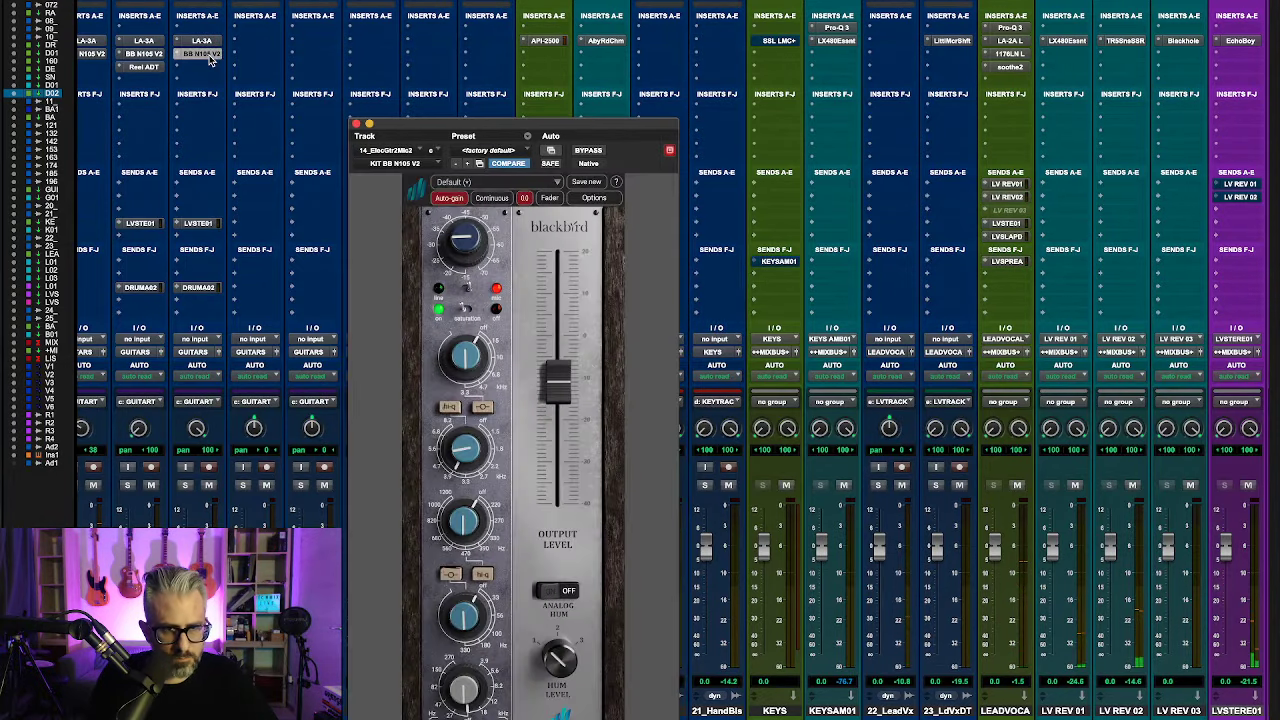
Step: Set the BB N105 V2's lower-mid band to 1000 Hz, boost its gain, and close the plug-in window
left_click(436, 506)
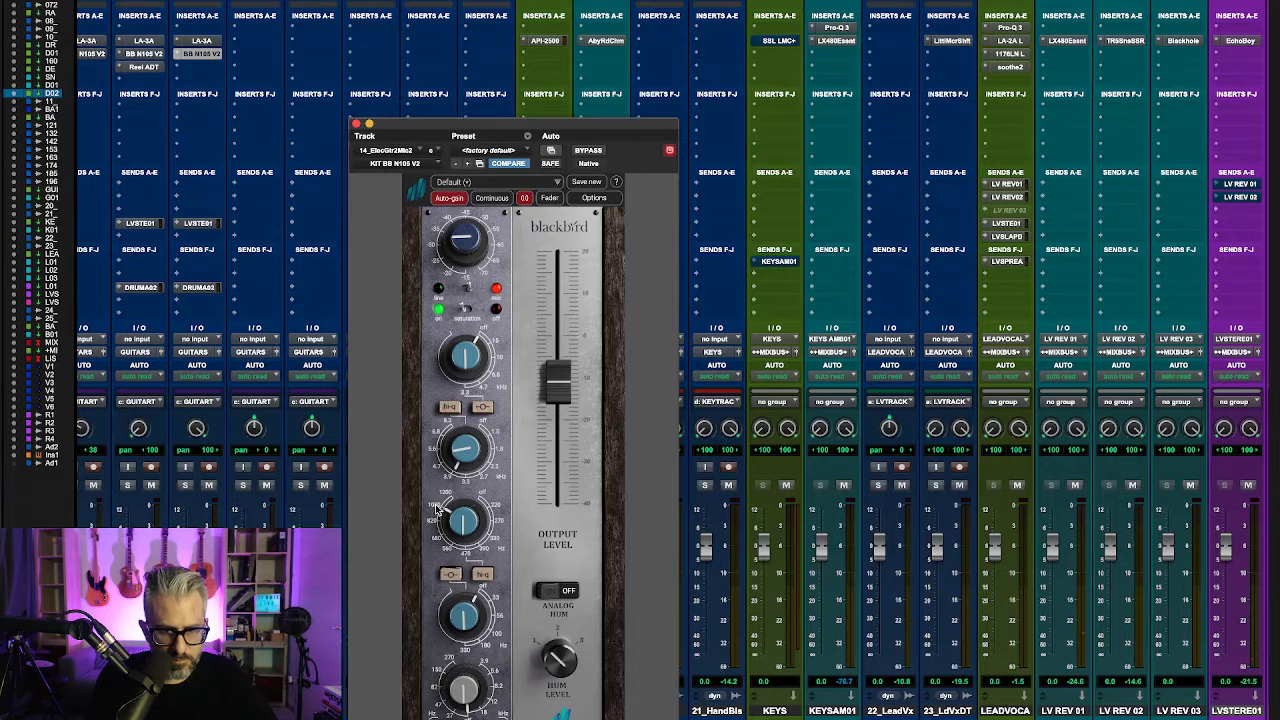
mouse_move(466, 521)
left_mouse_down()
mouse_move(467, 502)
mouse_move(467, 513)
left_mouse_up()
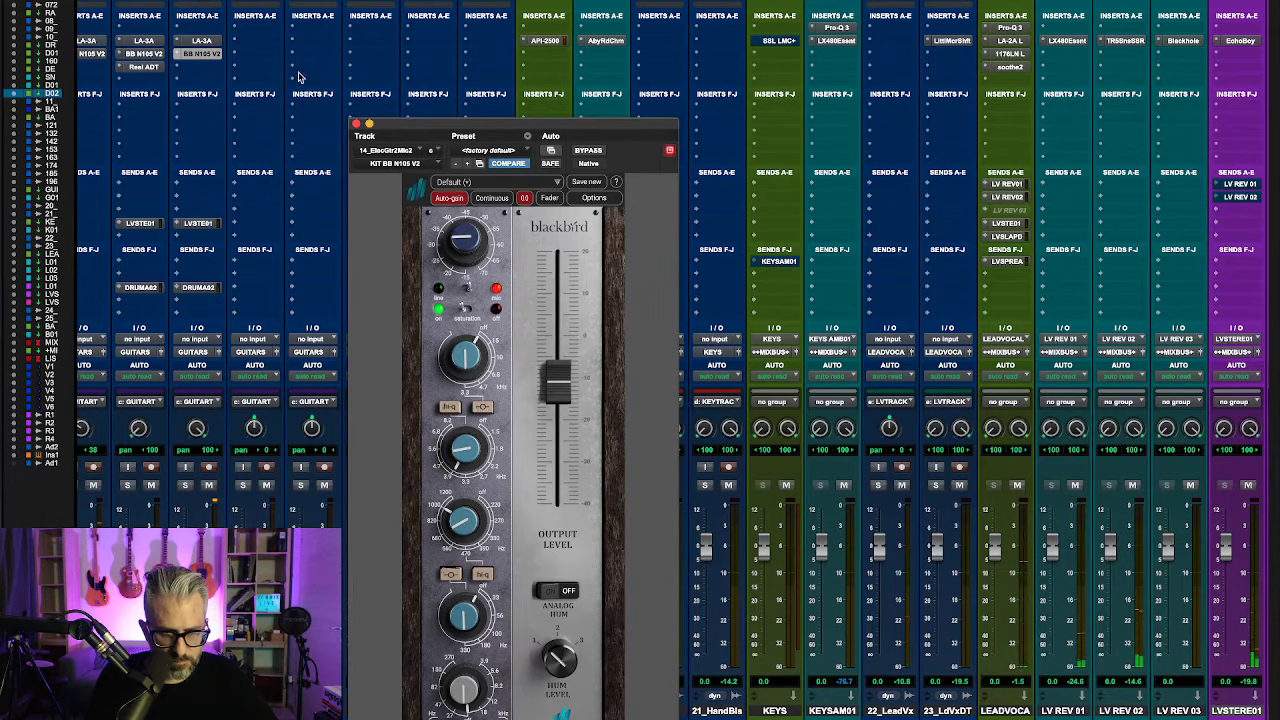
left_click(356, 124)
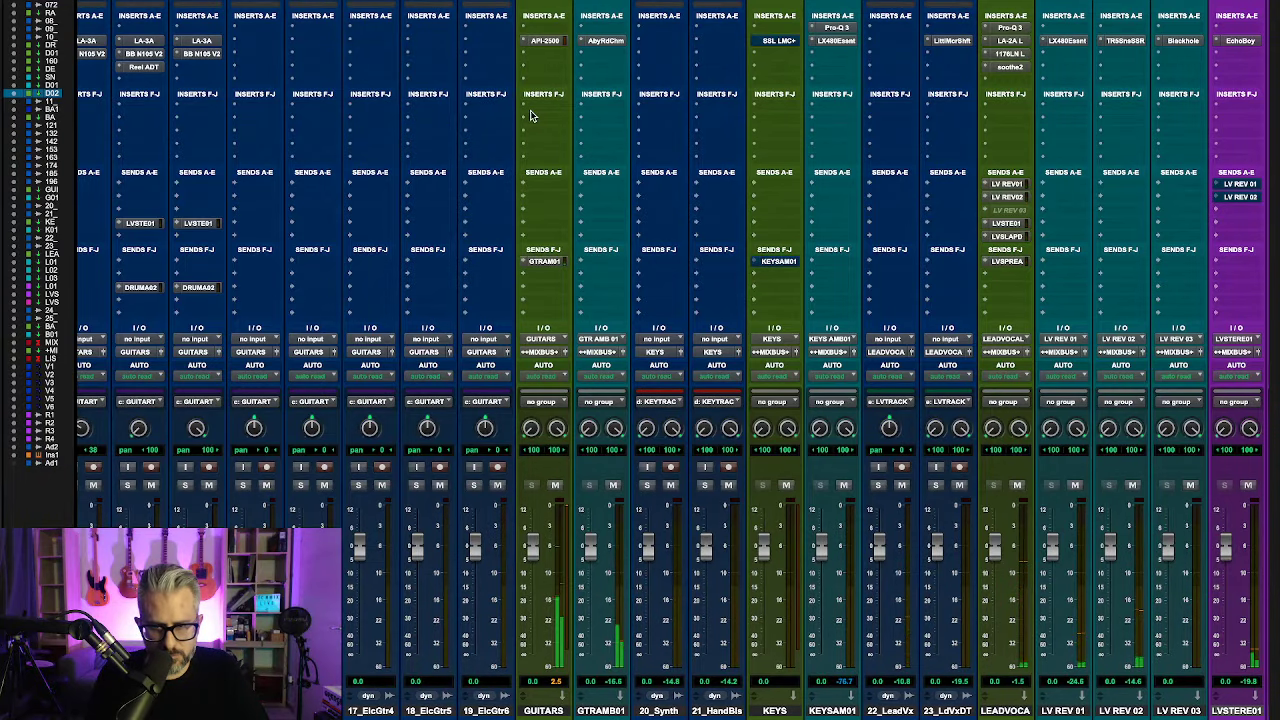
Step: Check the mix's frequency balance in Tonal Balance Control on the LISTEN MASTER track during playback
scroll(525, 105, "right", 5)
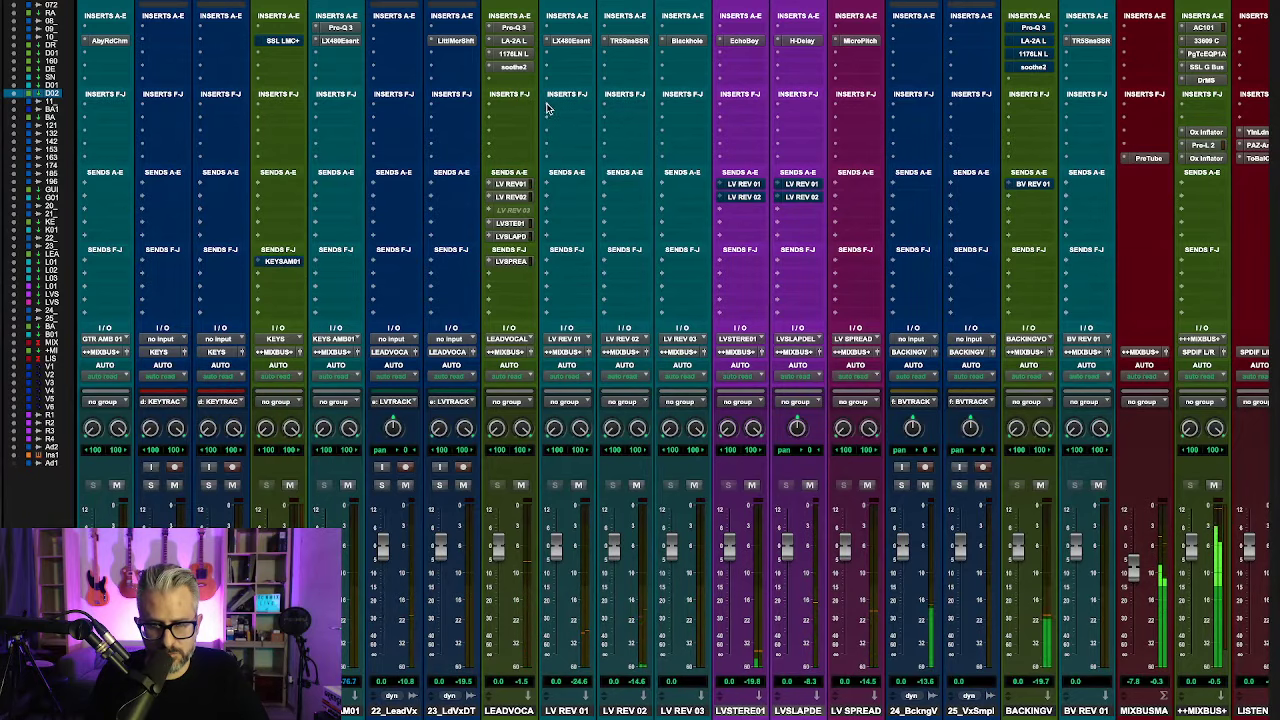
scroll(580, 105, "right", 2)
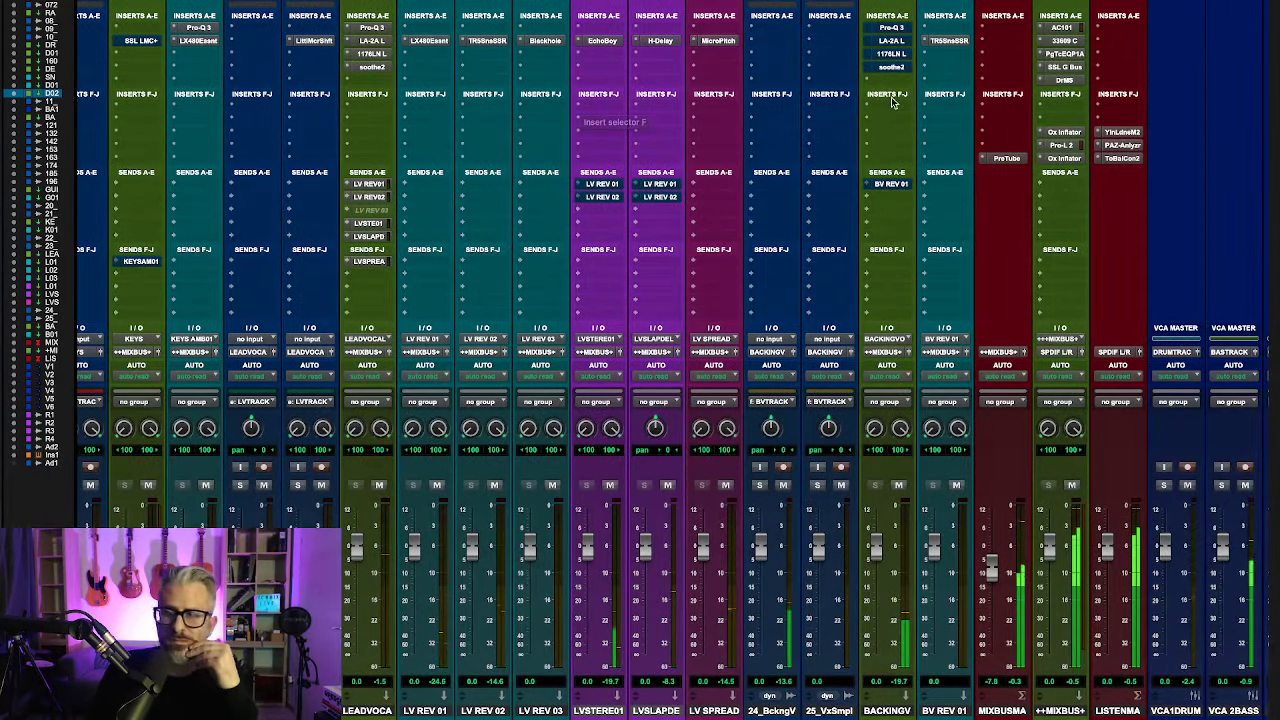
left_click(1131, 160)
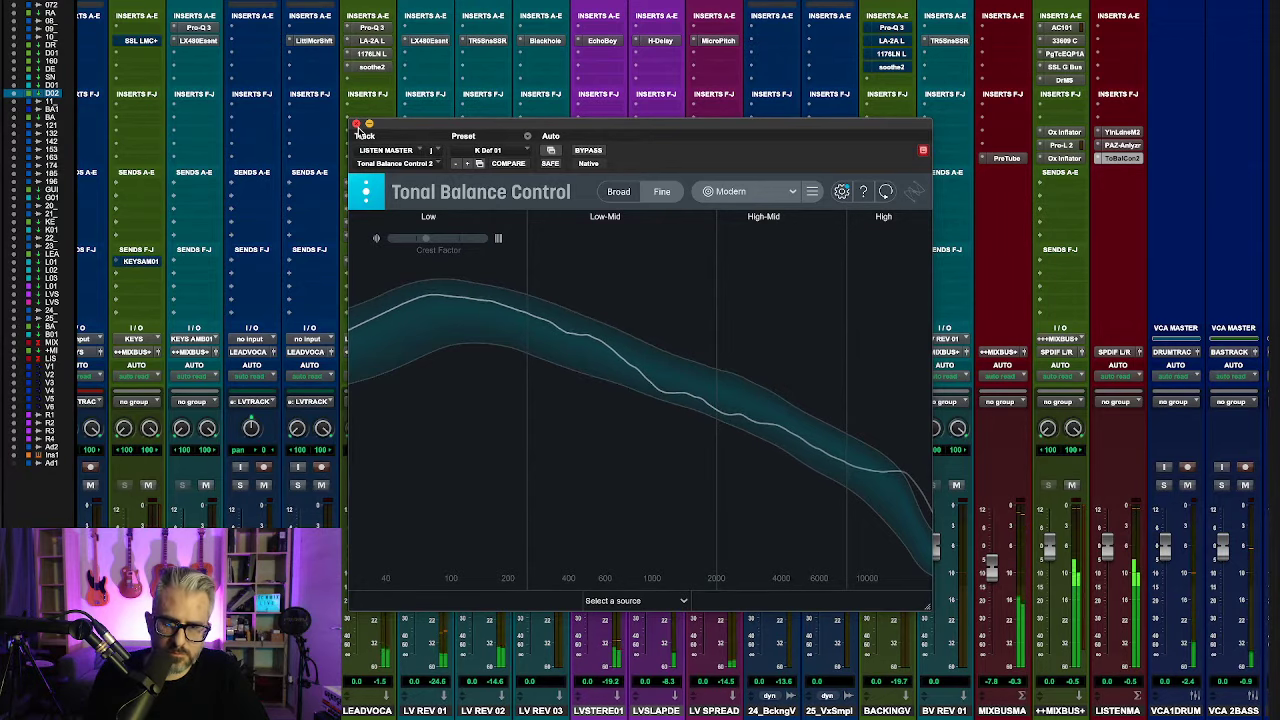
left_click(356, 124)
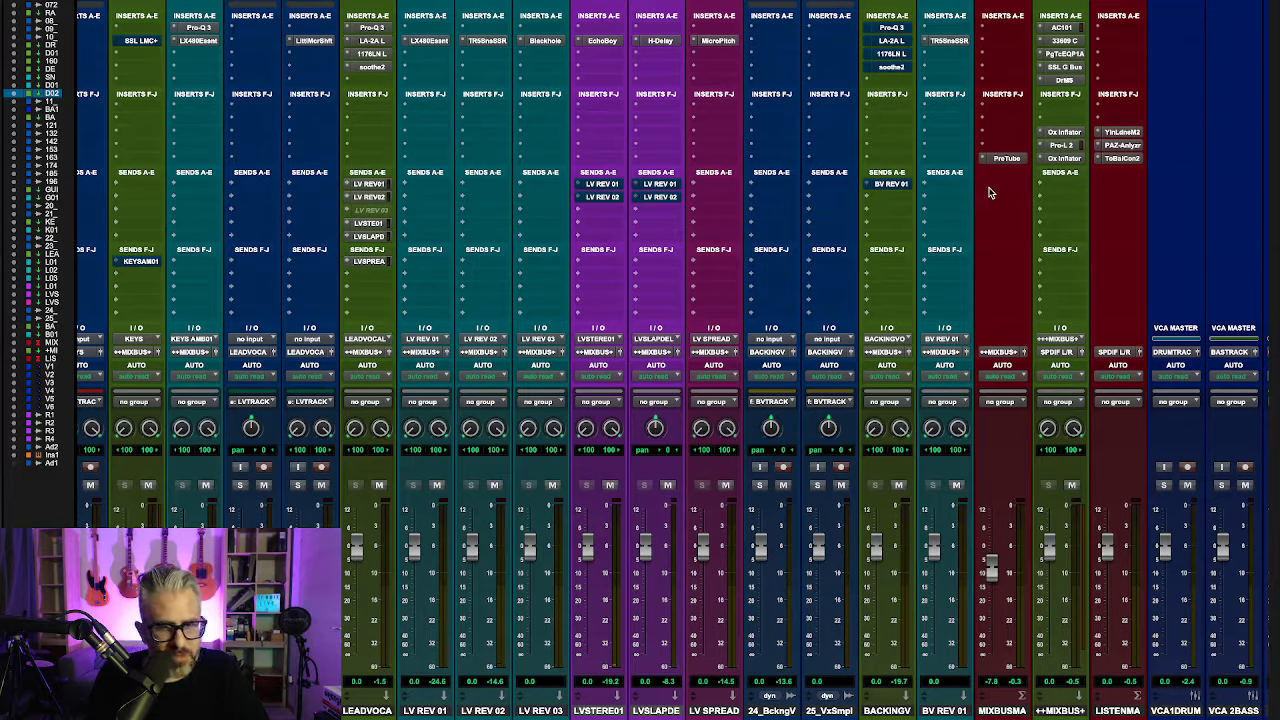
Step: Move playback to where the 20_Synth and 21_HandBells parts begin on the timeline, and return to the mixer
key("super+equal")
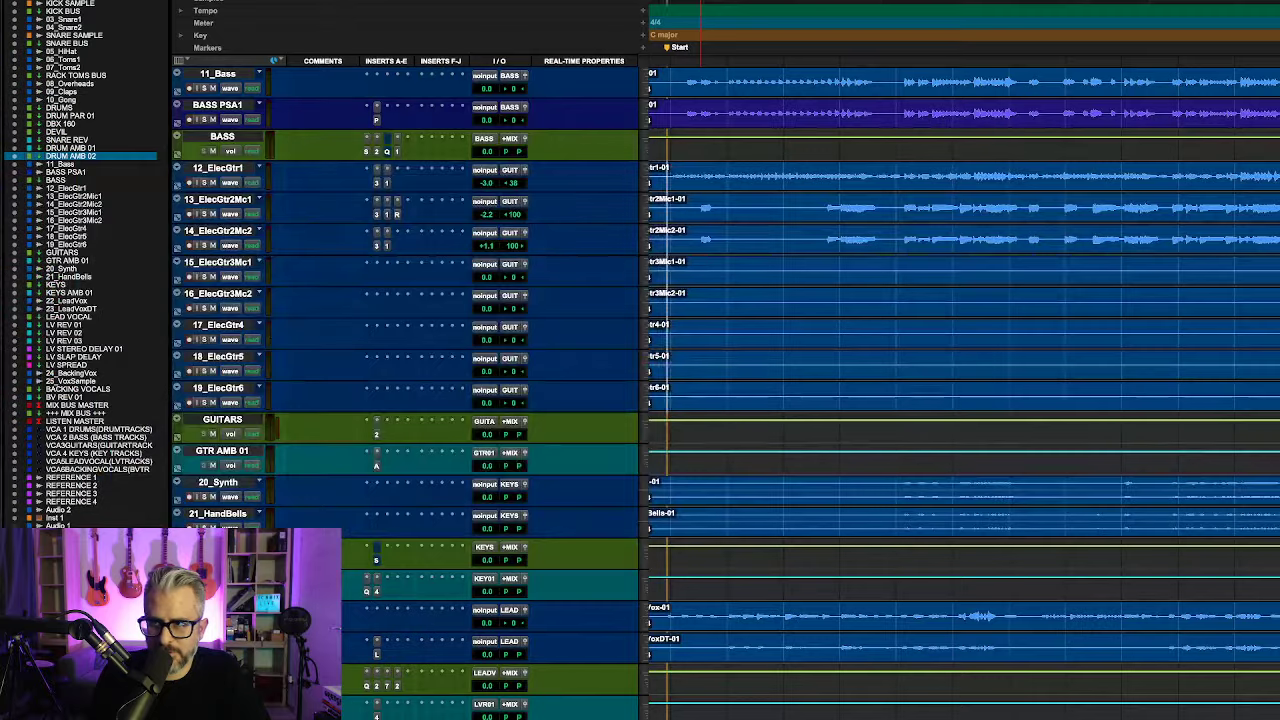
scroll(1010, 266, "down", 4)
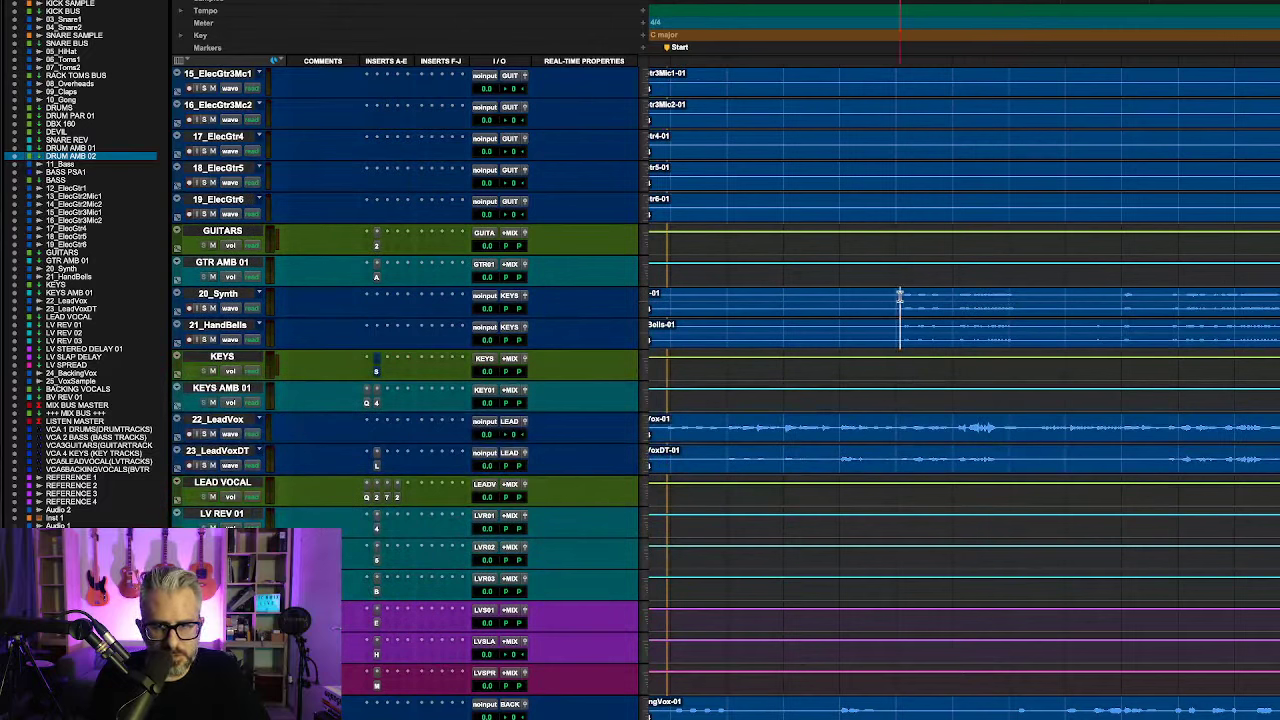
left_click(904, 297)
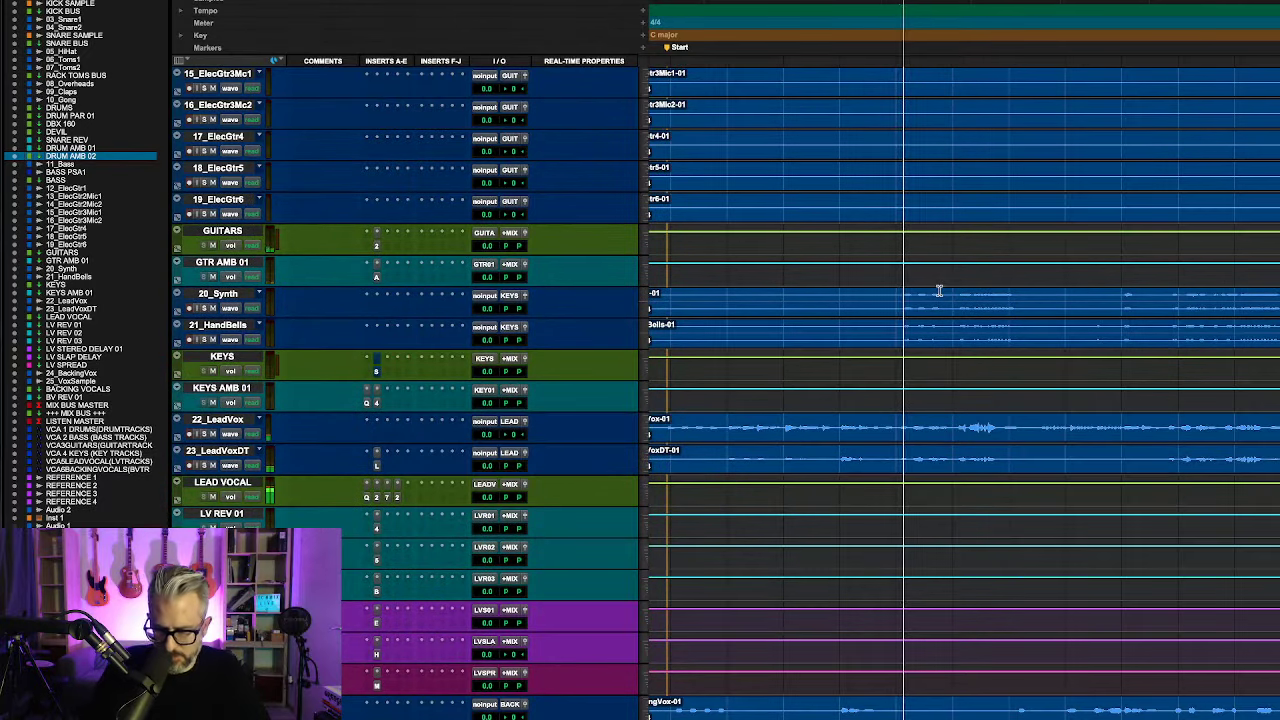
key("super+equal")
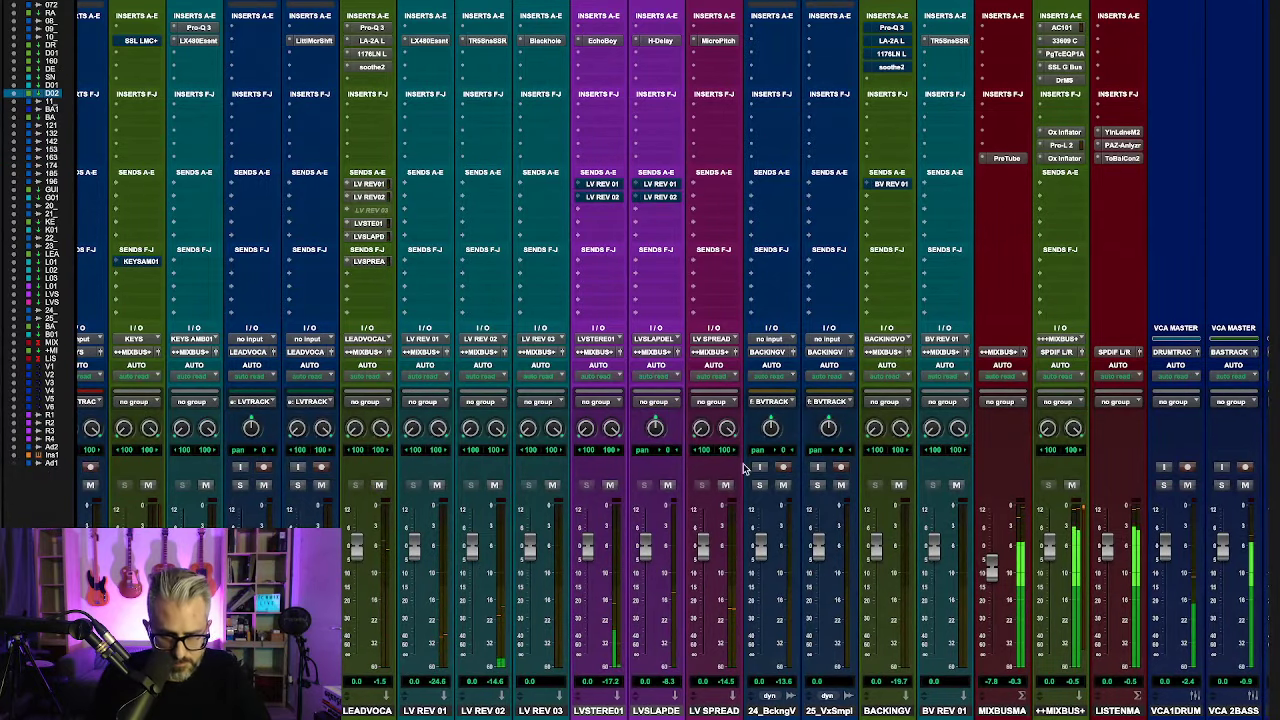
Step: Solo 20_Synth and 21_HandBells together
scroll(660, 447, "left", 3)
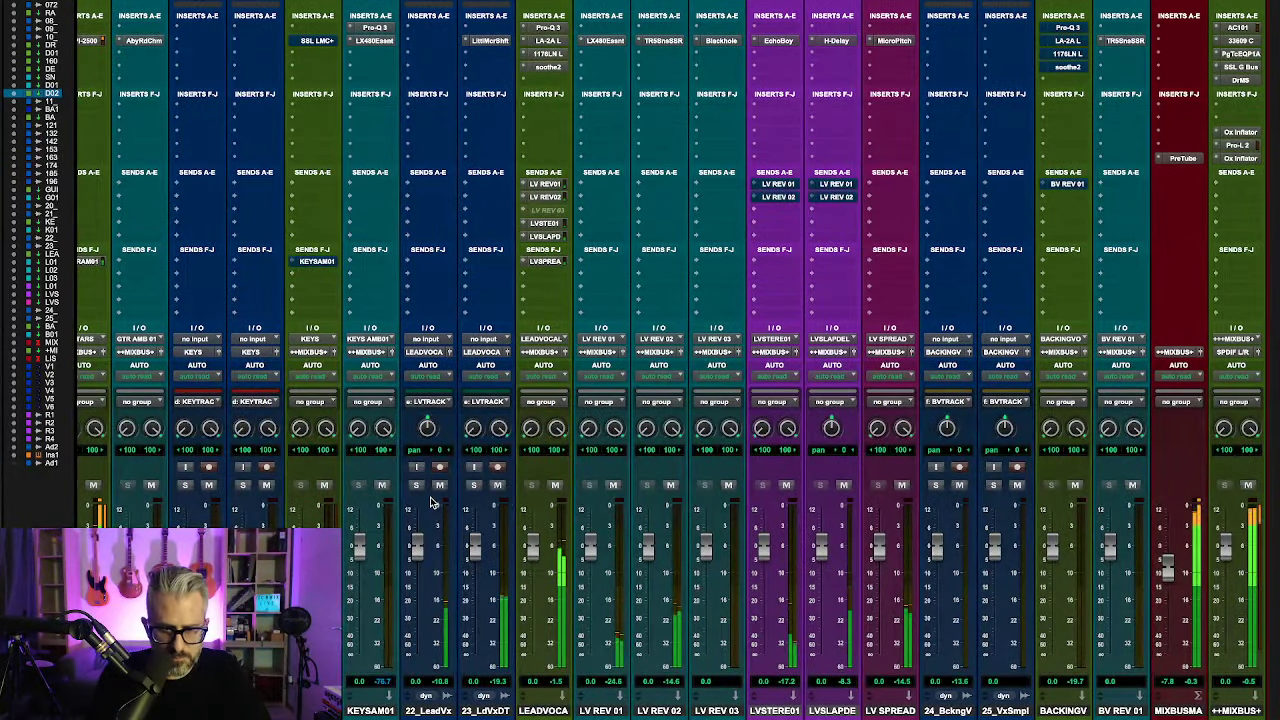
scroll(541, 505, "left", 2)
scroll(541, 505, "left", 1)
left_click(290, 486)
left_click(346, 486)
Step: Audition 20_Synth on its own by briefly unsoloing 21_HandBells, and restore the solo on 21_HandBells
scroll(552, 503, "left", 6)
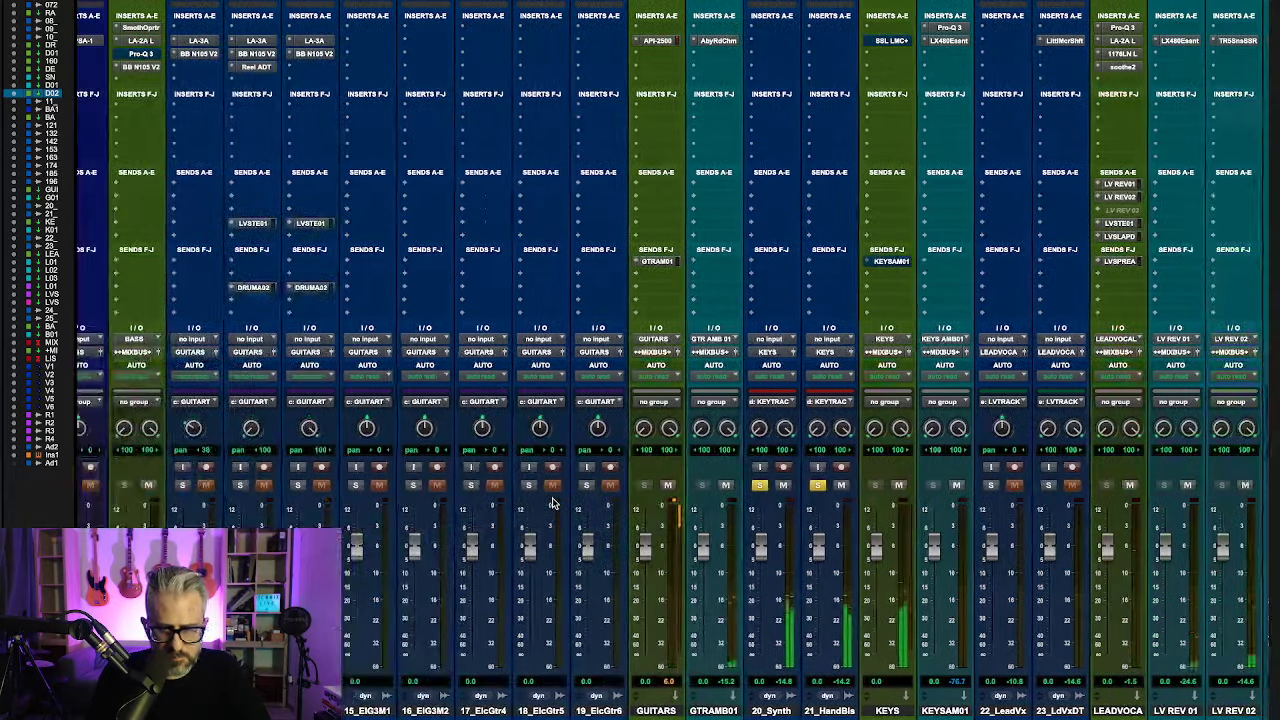
scroll(552, 503, "right", 1)
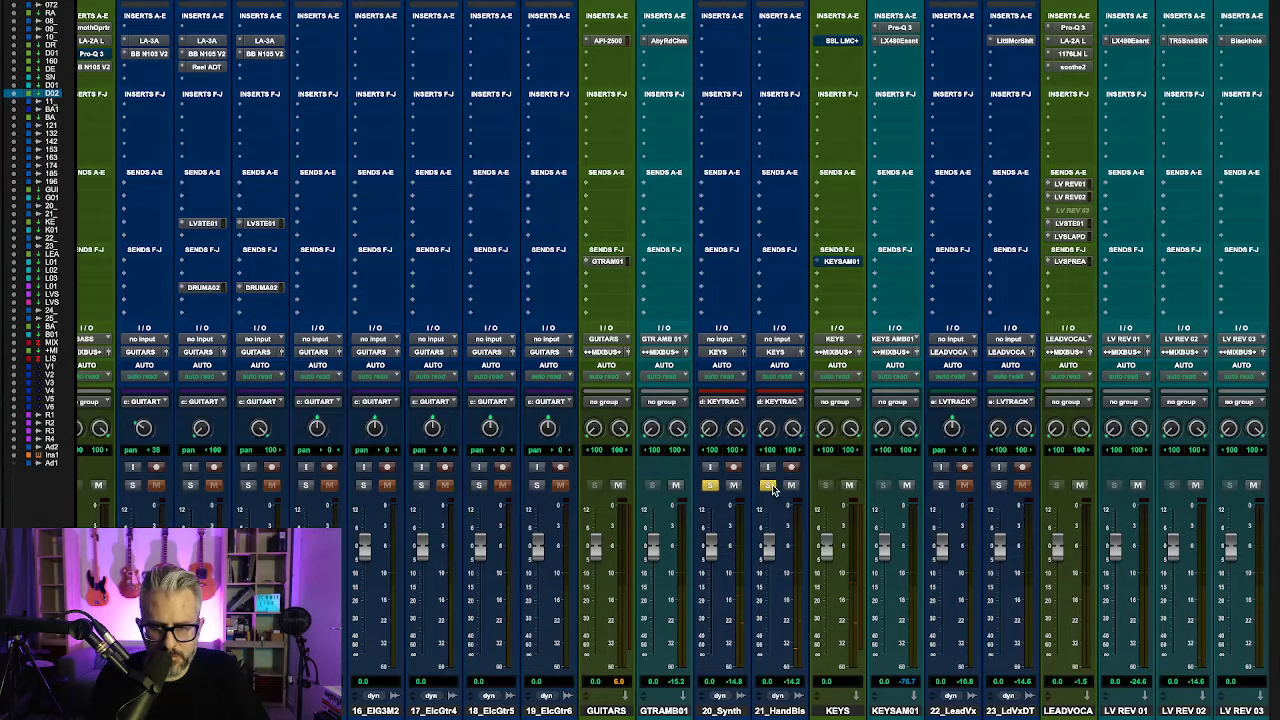
left_click(769, 486)
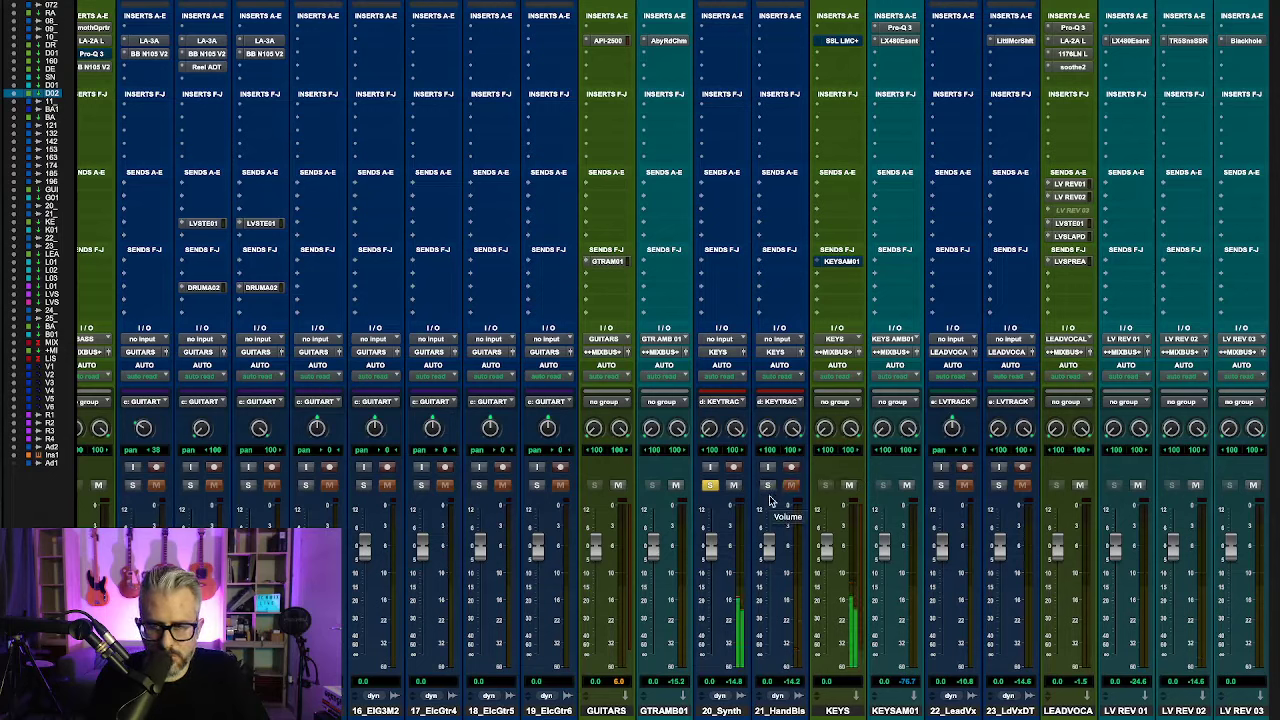
left_click(767, 486)
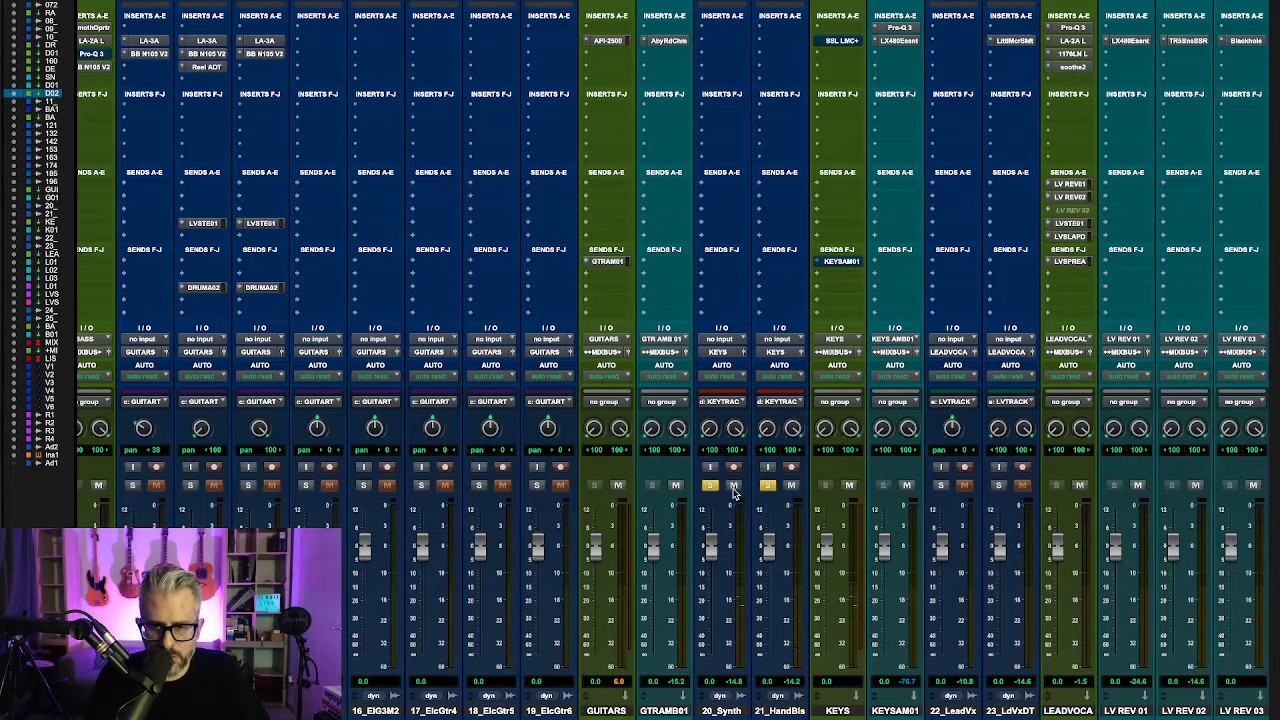
Step: Audition 21_HandBells on its own by briefly unsoloing 20_Synth, and restore the 20_Synth solo
left_click(711, 487)
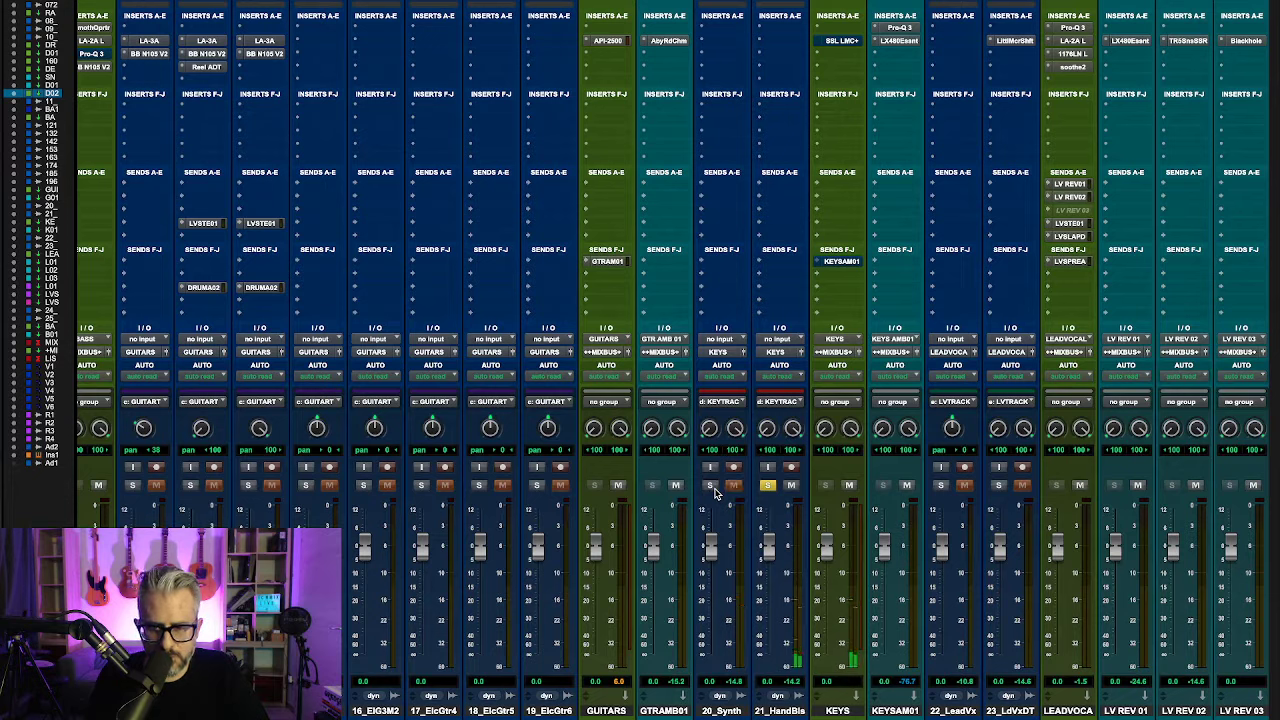
left_click(711, 486)
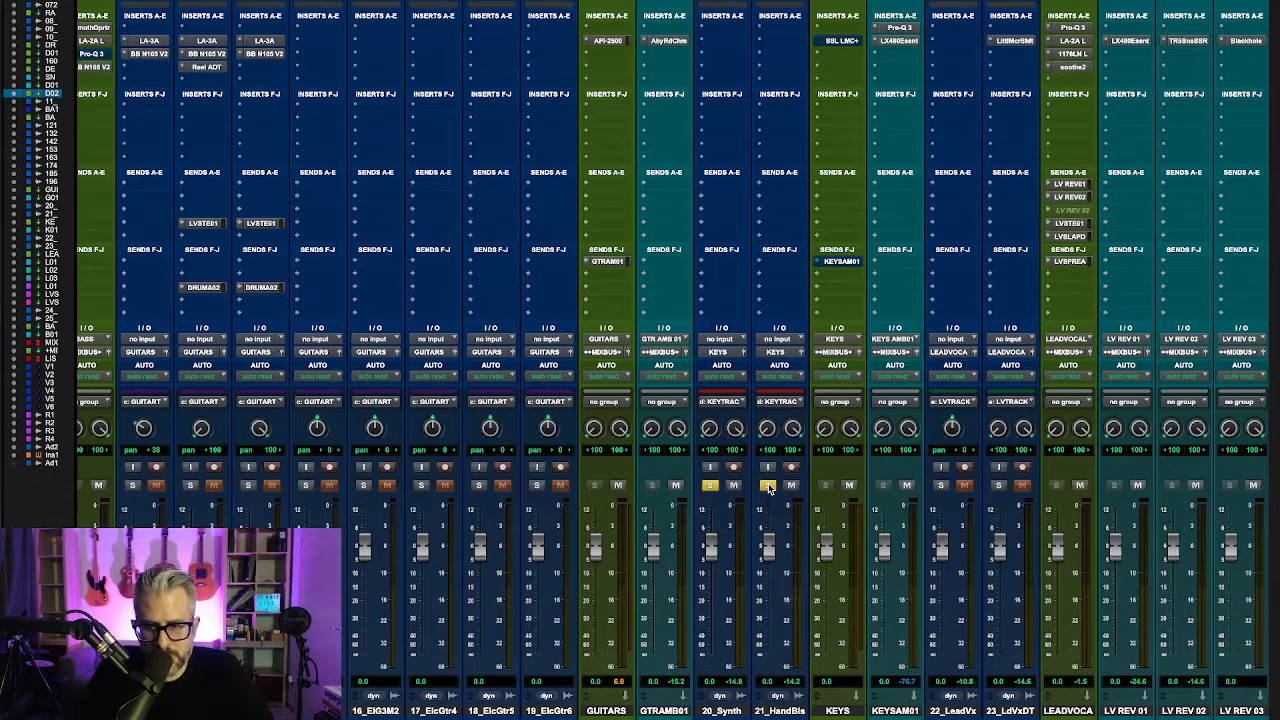
key("space")
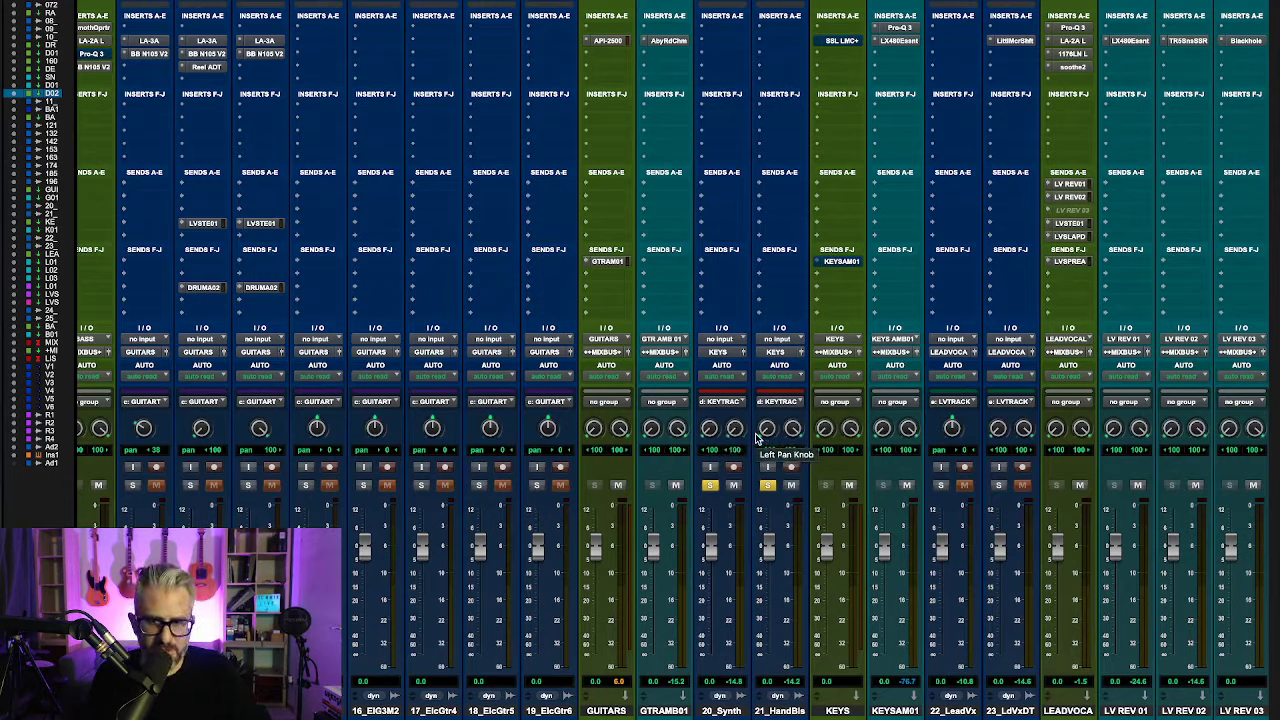
Step: Balance the two keys tracks during playback by lowering 20_Synth to -2.7 dB and raising 21_HandBells to about +1.6 dB
left_click_drag(757, 437, 763, 407)
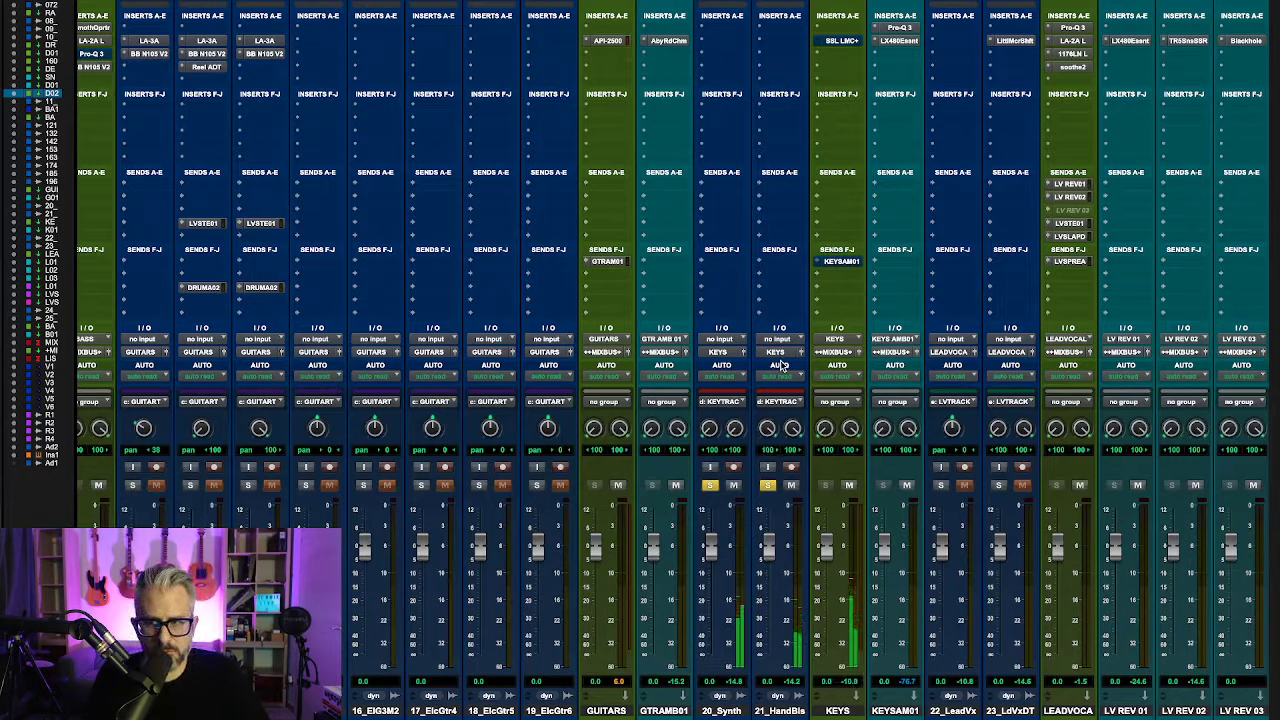
left_click_drag(712, 549, 770, 550)
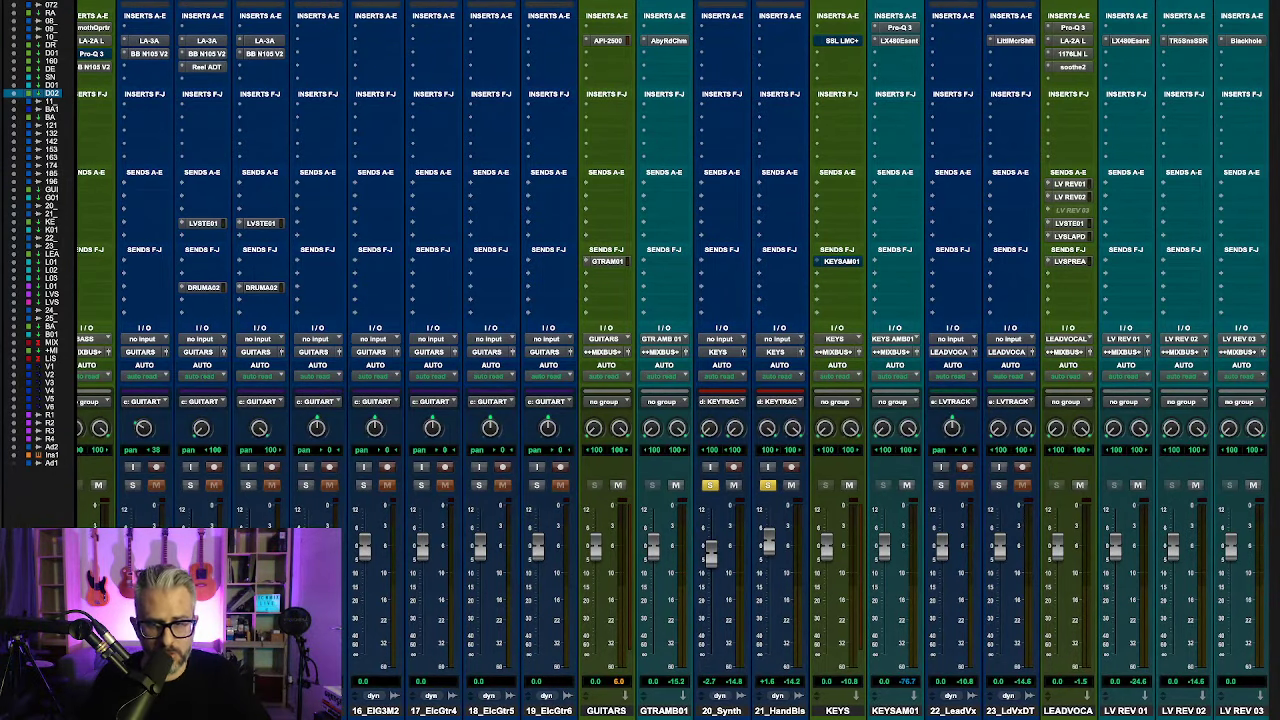
Step: Activate the ambience send and the SSL LMC+ compressor on the KEYS bus, and open the compressor
left_click(914, 47)
left_click(914, 47)
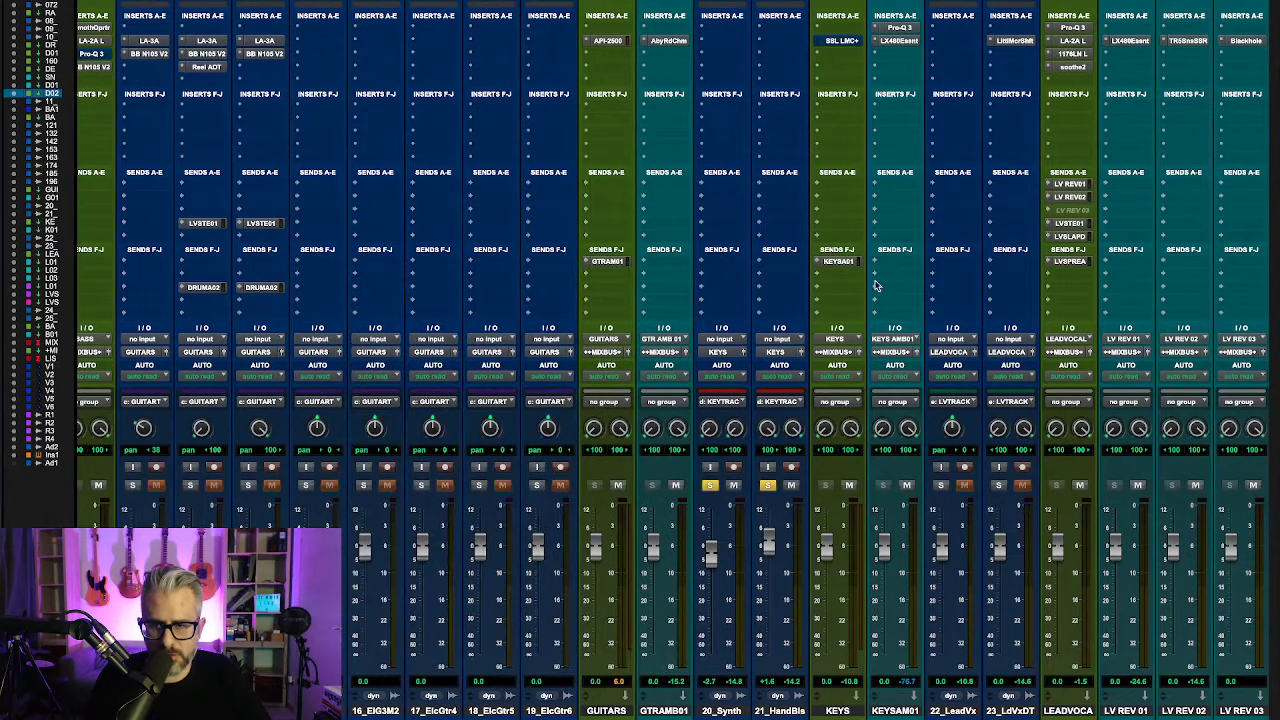
left_click(840, 41)
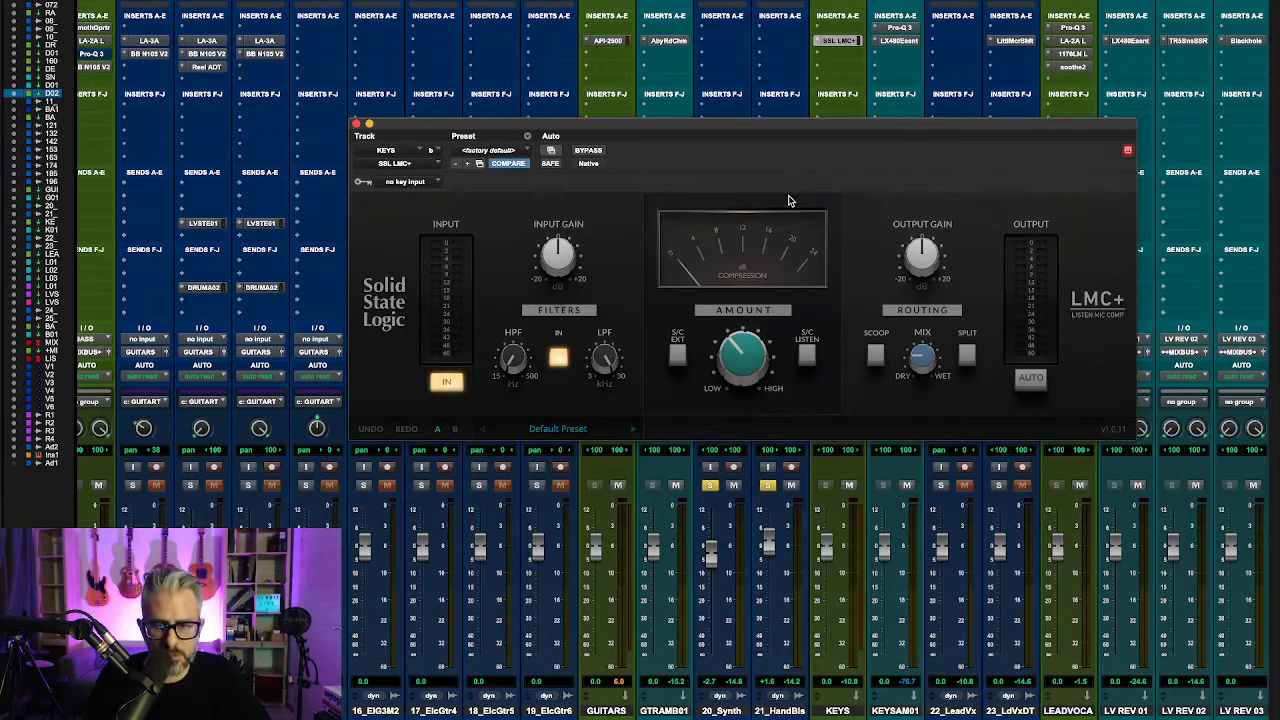
Step: Raise the KEYS compressor's input gain to about 6.6 dB, clearing the 20_Synth and 21_HandBells solos to judge it in the full mix
mouse_move(558, 254)
key("space")
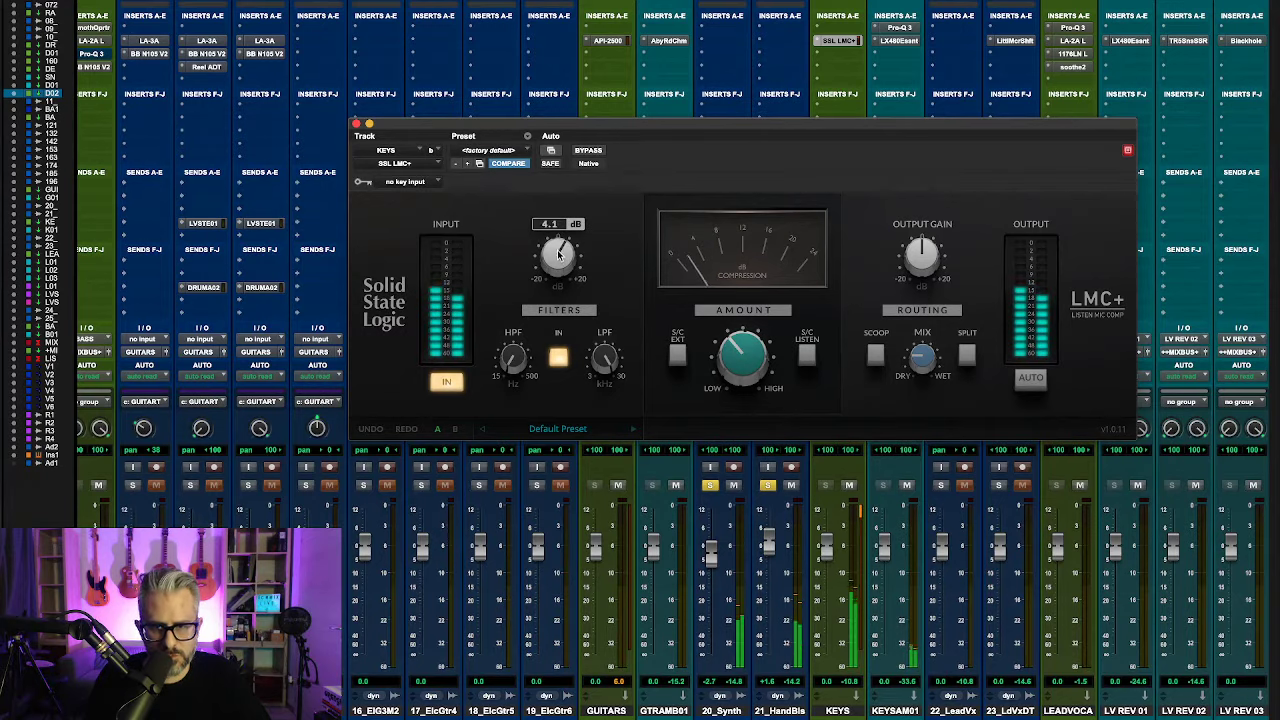
key("space")
left_click(767, 485)
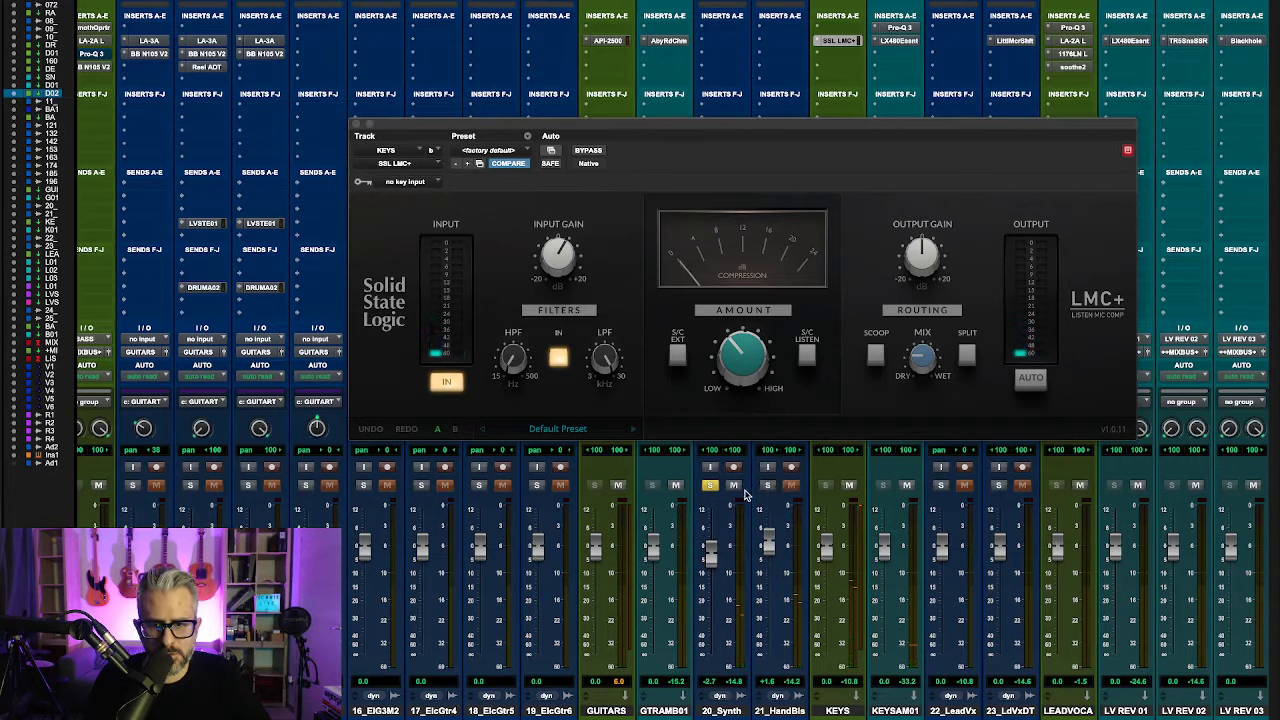
left_click(710, 486)
key("space")
mouse_move(560, 258)
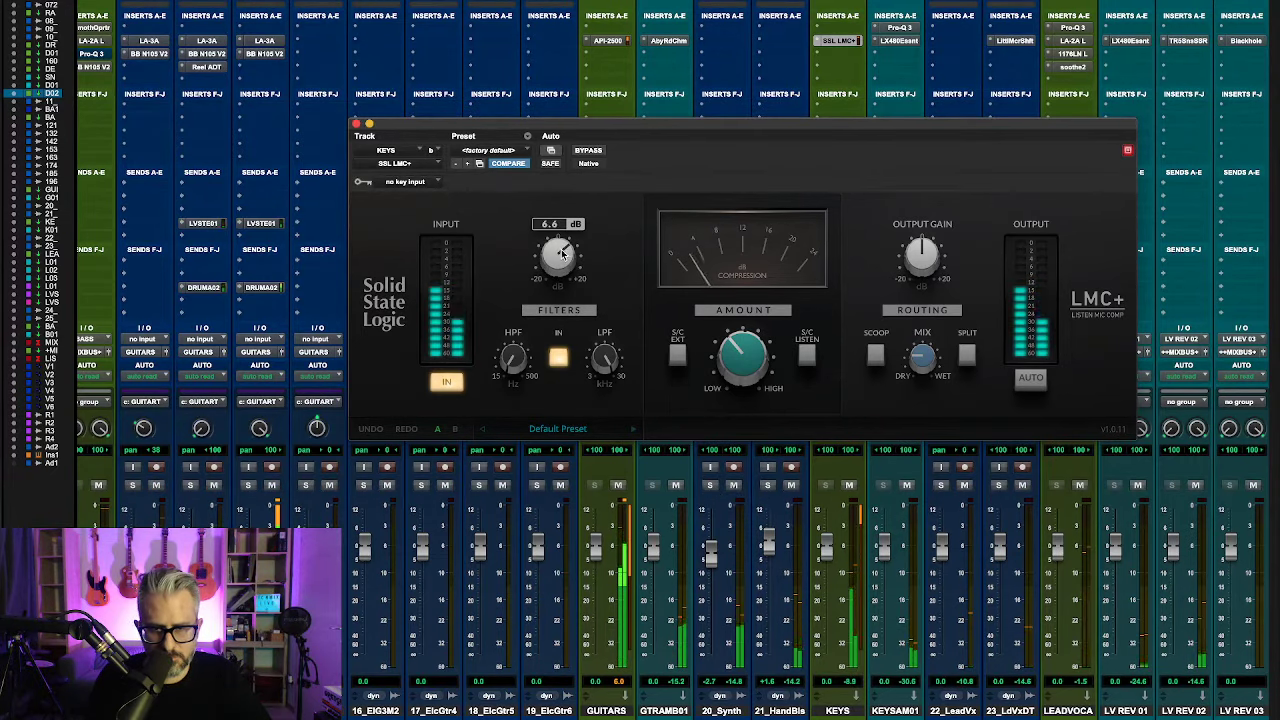
Step: Rebalance 20_Synth to -3.8 dB and 21_HandBells to +2.3 dB, and lower the KEYS compressor's output gain to -1.8 dB
left_click_drag(771, 551, 716, 568)
key("space")
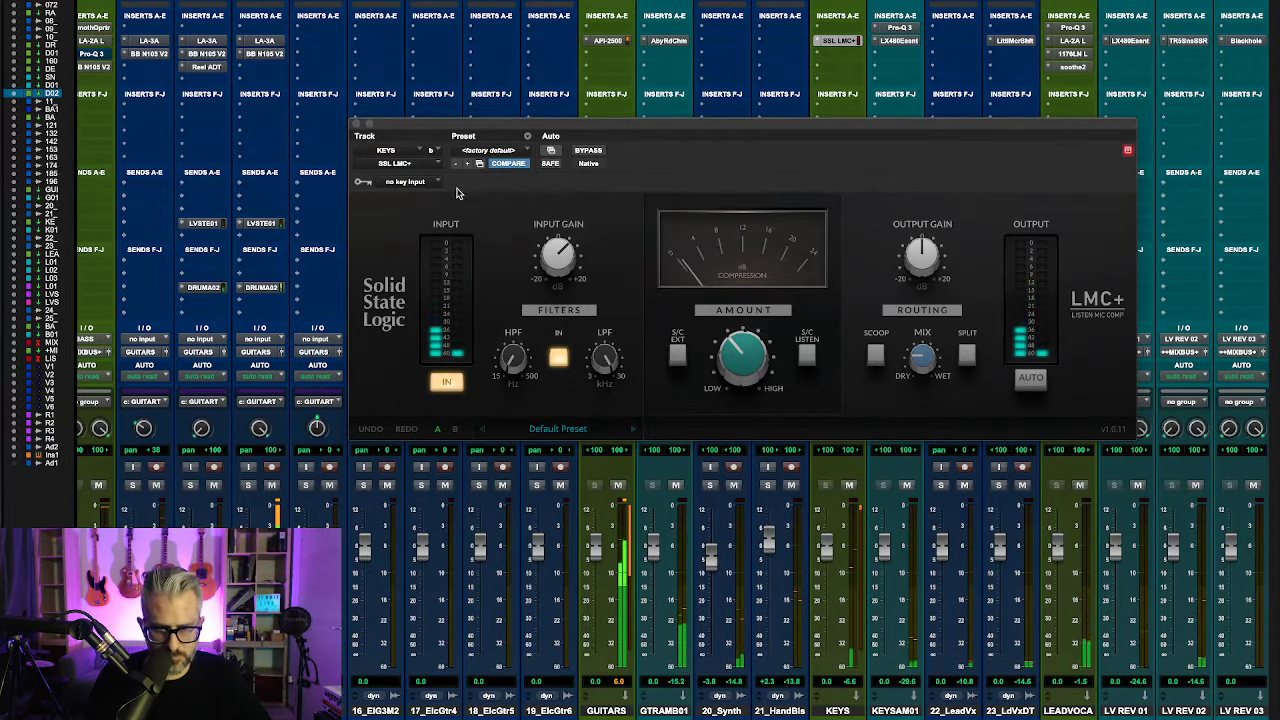
left_click(355, 124)
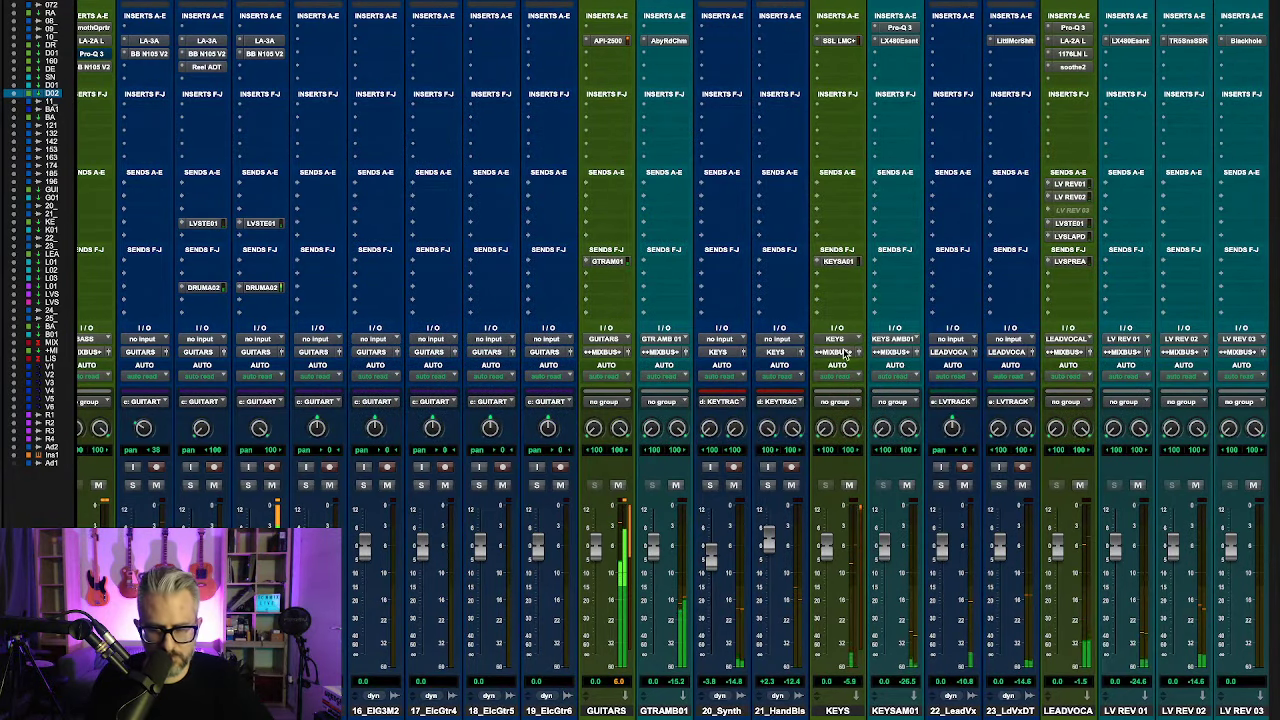
left_click(837, 40)
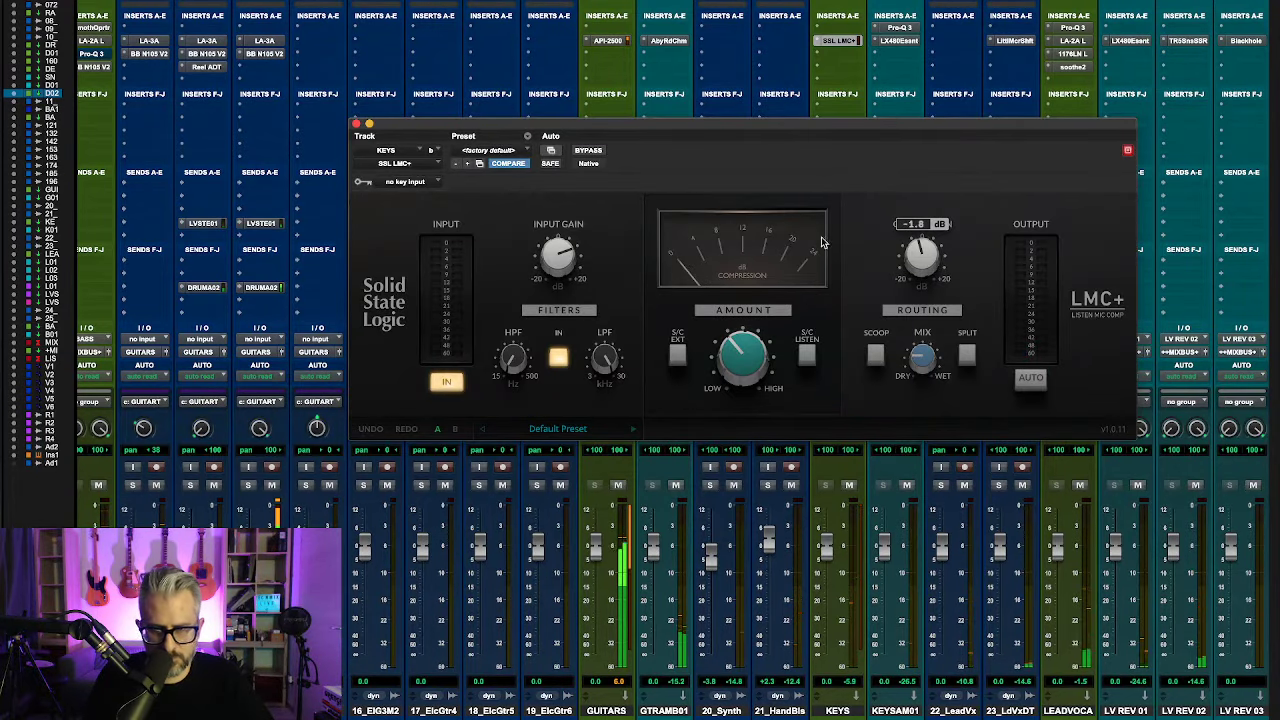
left_click(355, 123)
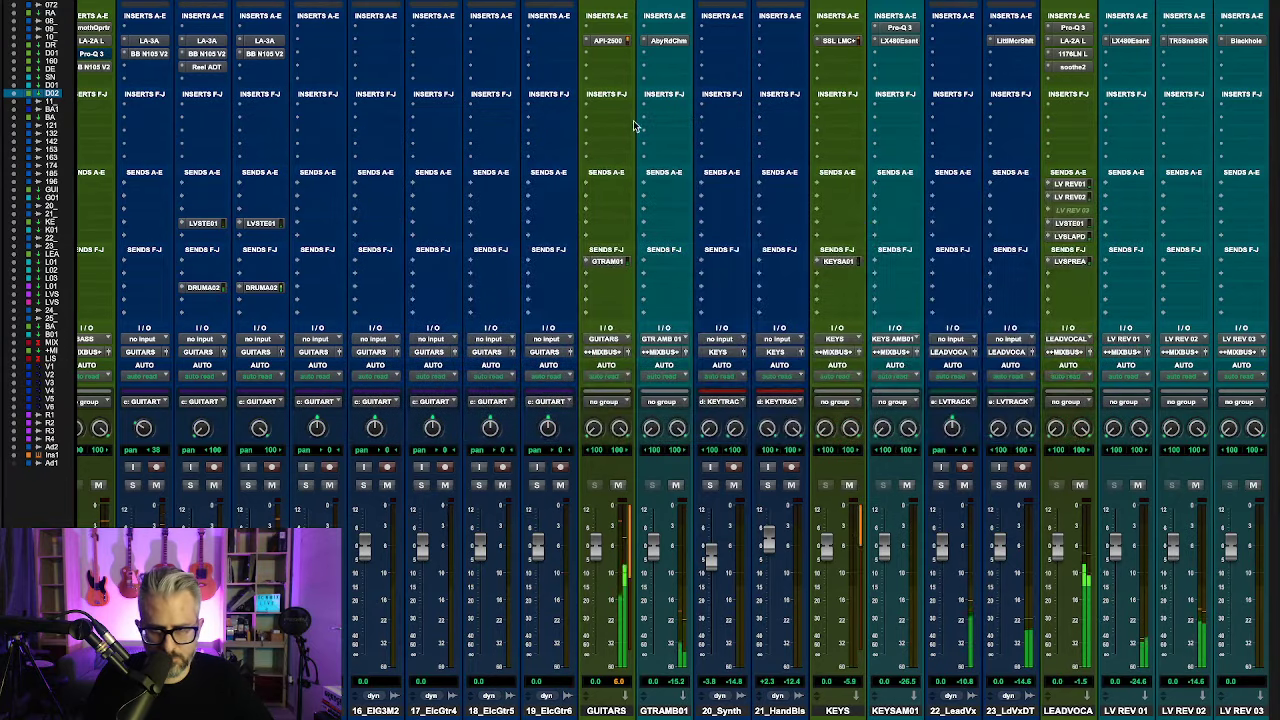
Step: Insert a stereo PSP Impressor on the KEYS bus directly after SSL LMC+
left_click(837, 76)
left_click(871, 34)
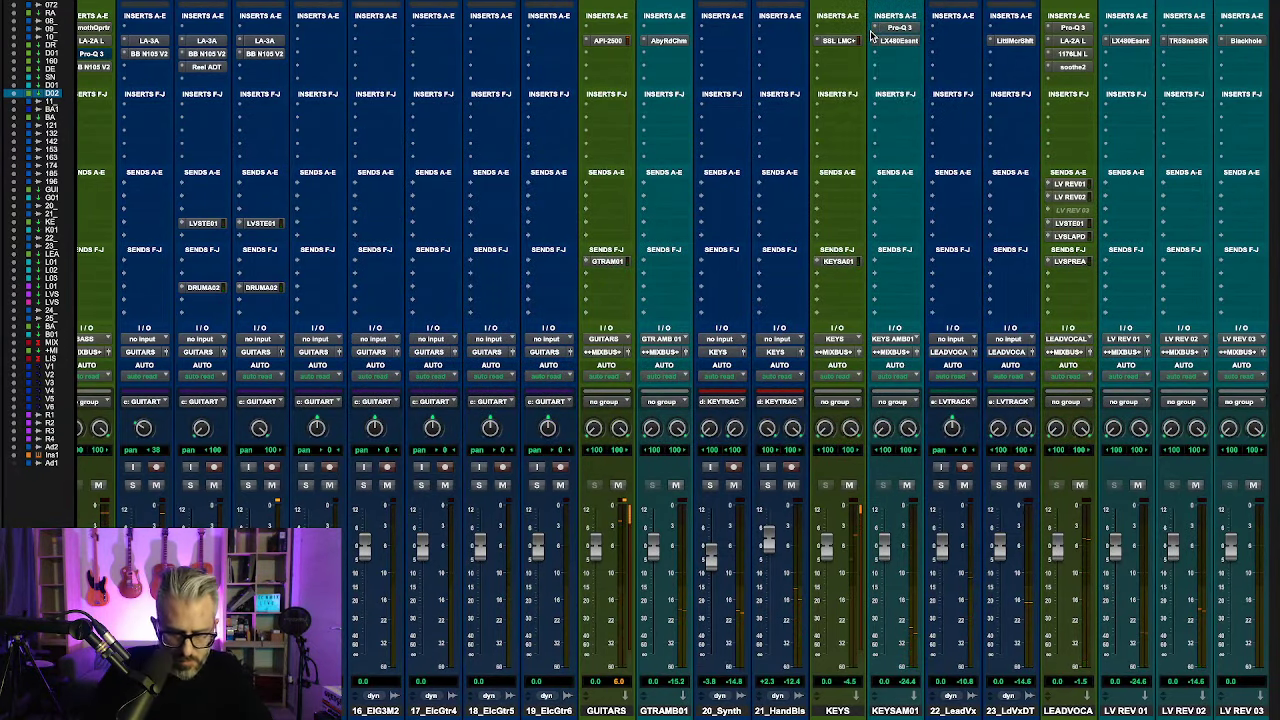
type("psp")
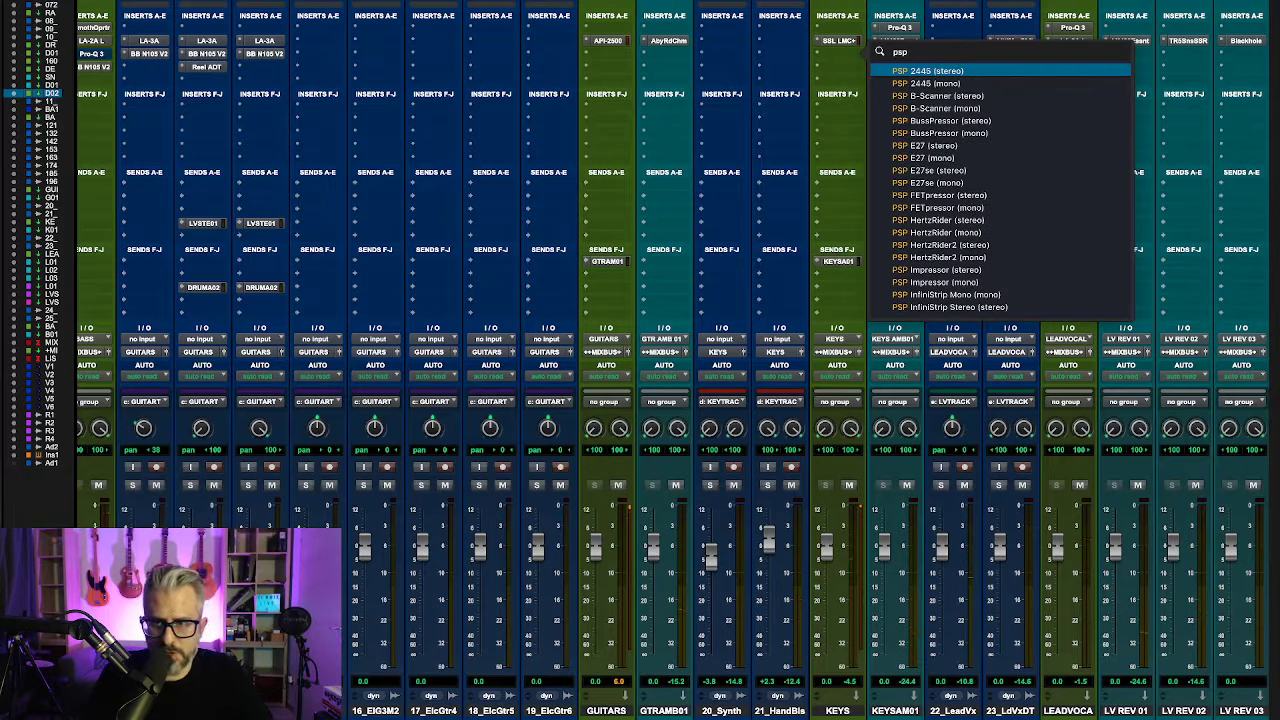
left_click(962, 272)
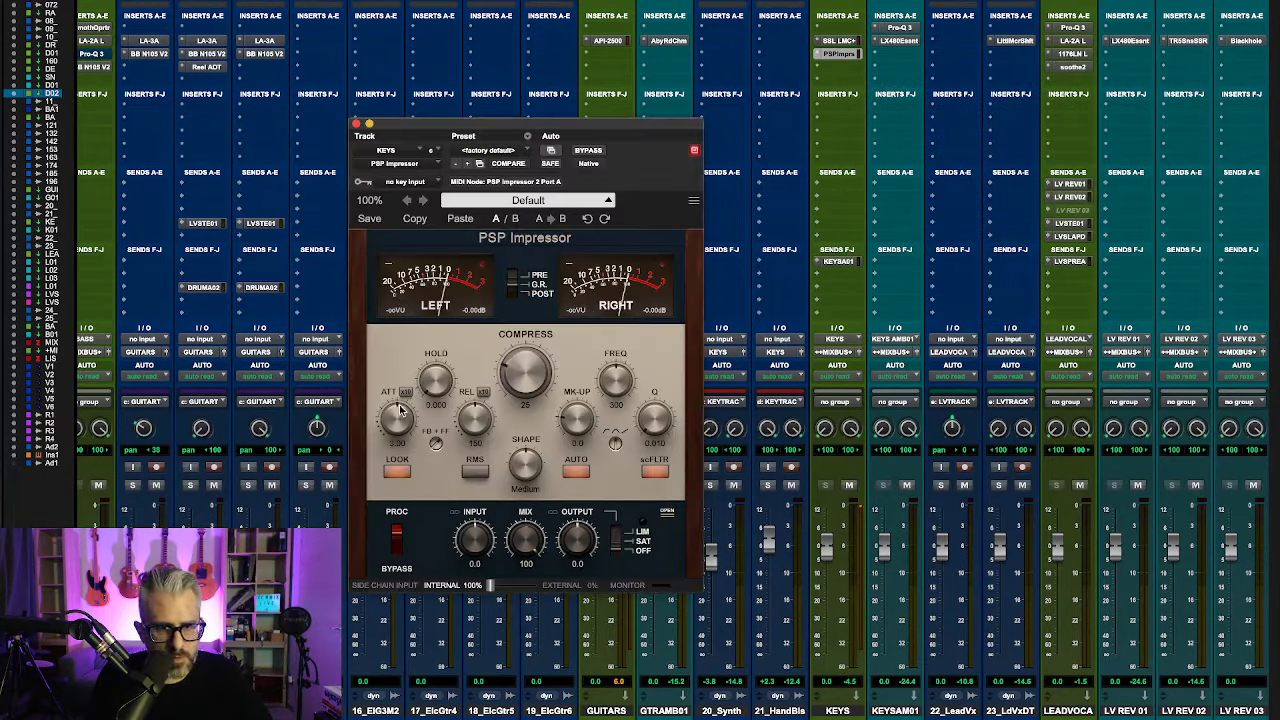
Step: Set the PSP Impressor's attack to 0.171 and compression to 36 with automatic make-up gain off, and close the plug-in
left_click_drag(397, 420, 397, 447)
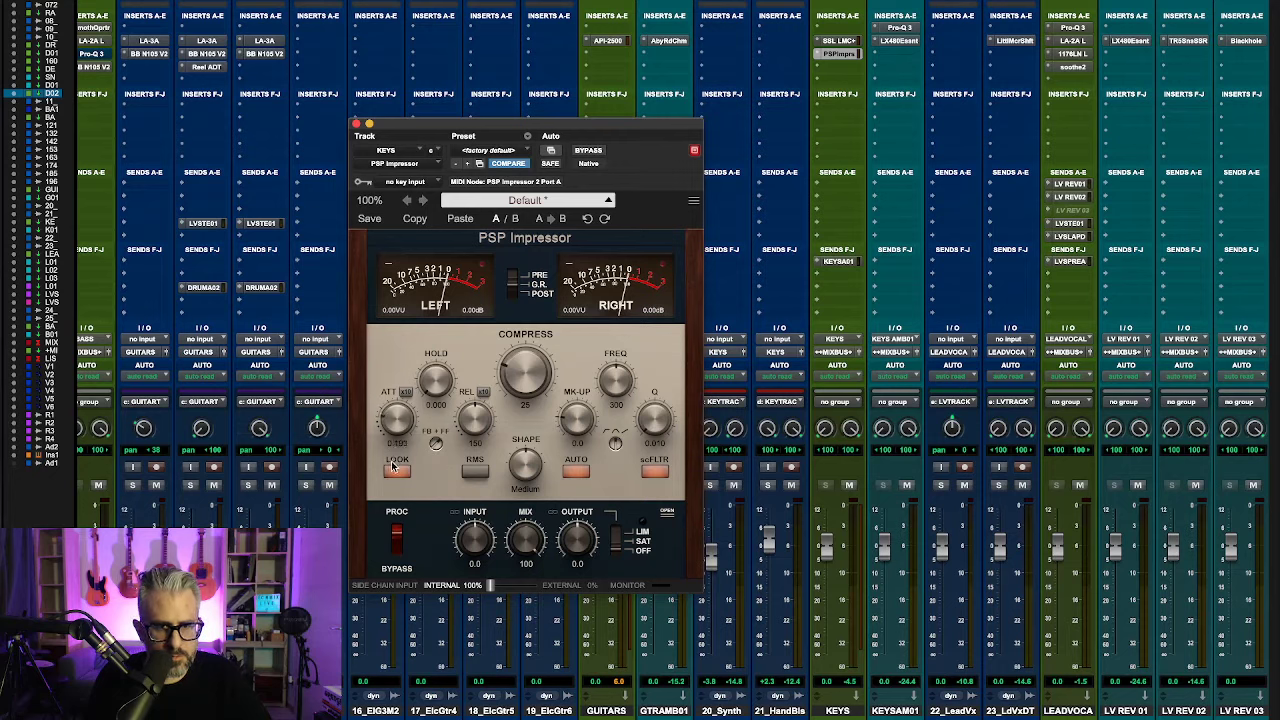
key("space")
left_click_drag(530, 378, 533, 366)
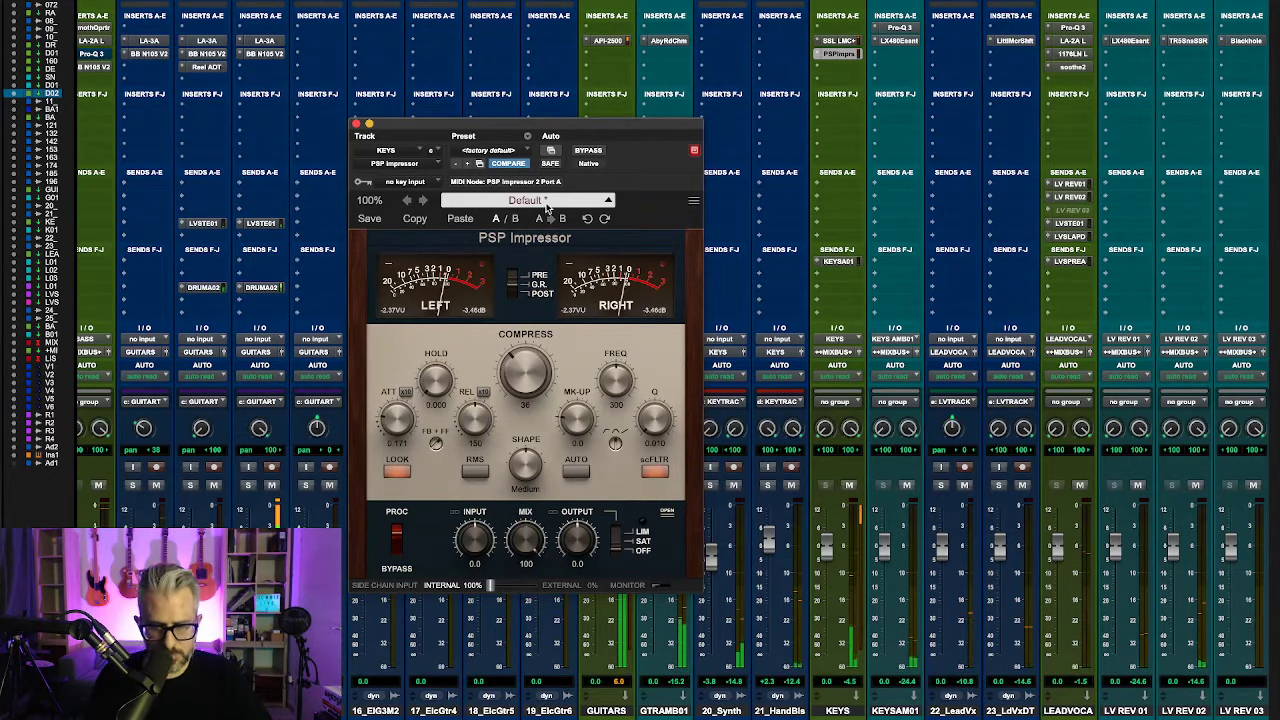
left_click(356, 123)
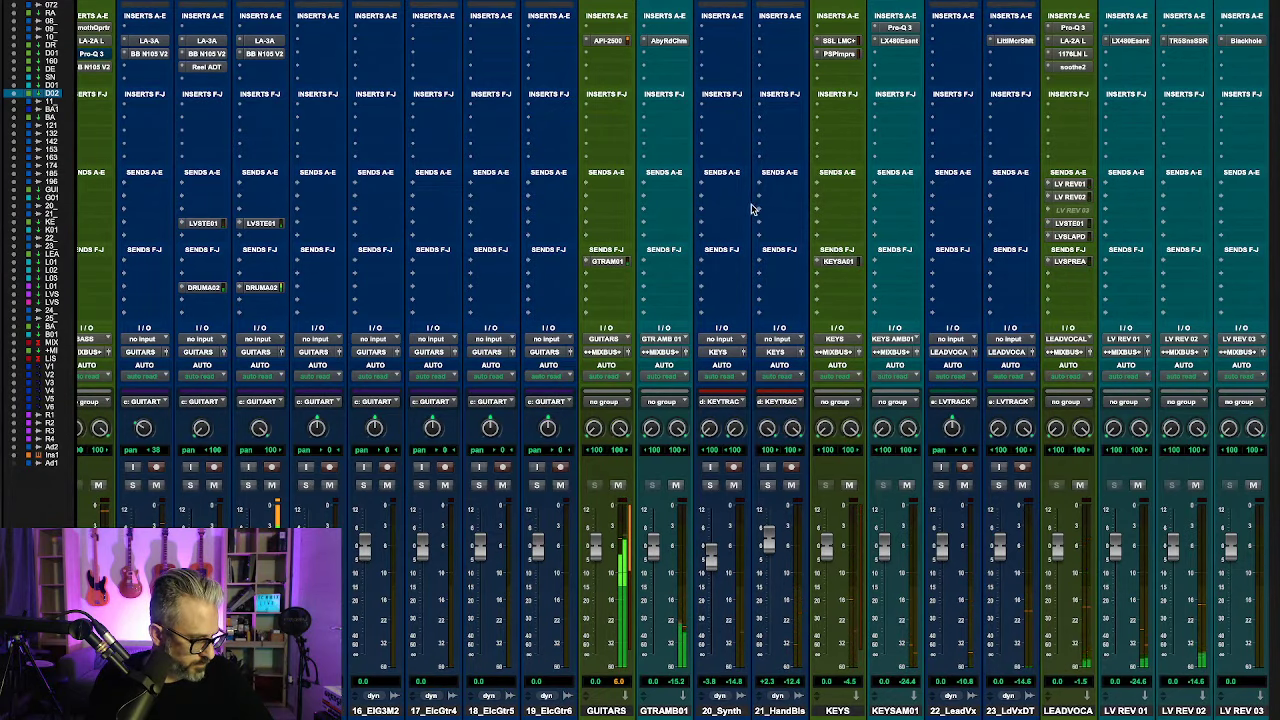
Step: Move playback to the start of the 24_BackingVox clip on the timeline
scroll(844, 299, "right", 5)
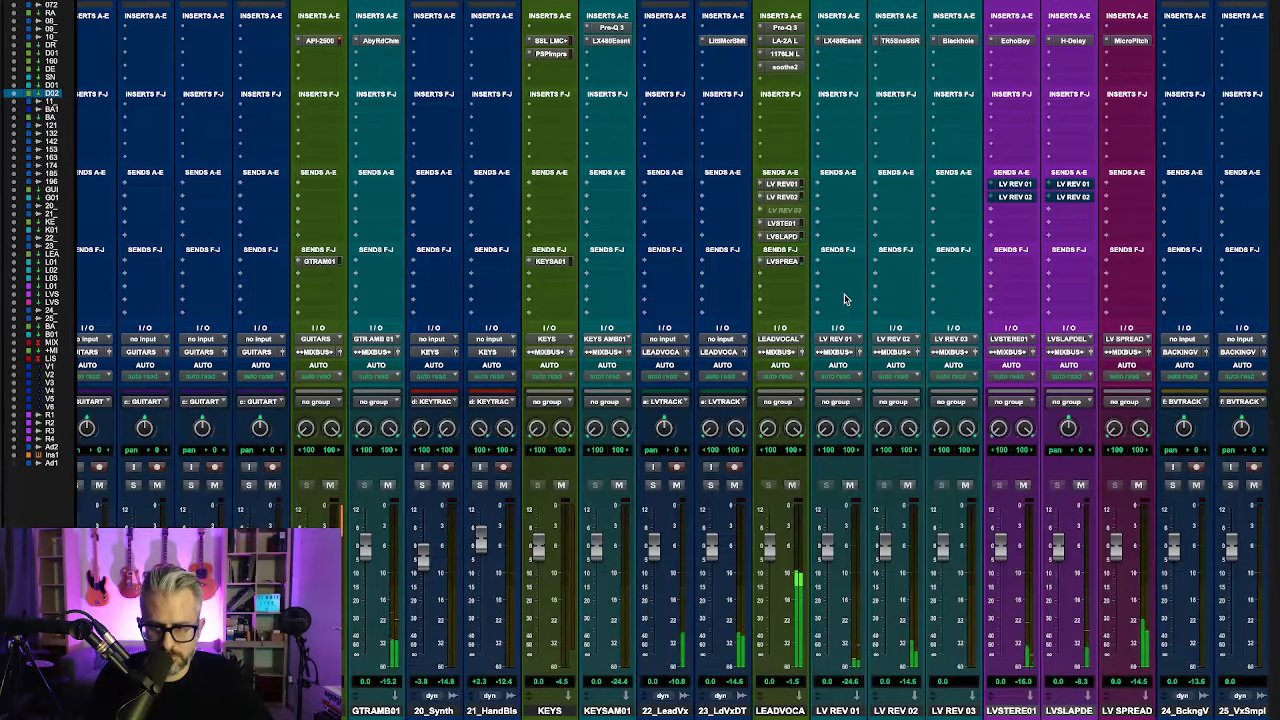
scroll(844, 299, "right", 6)
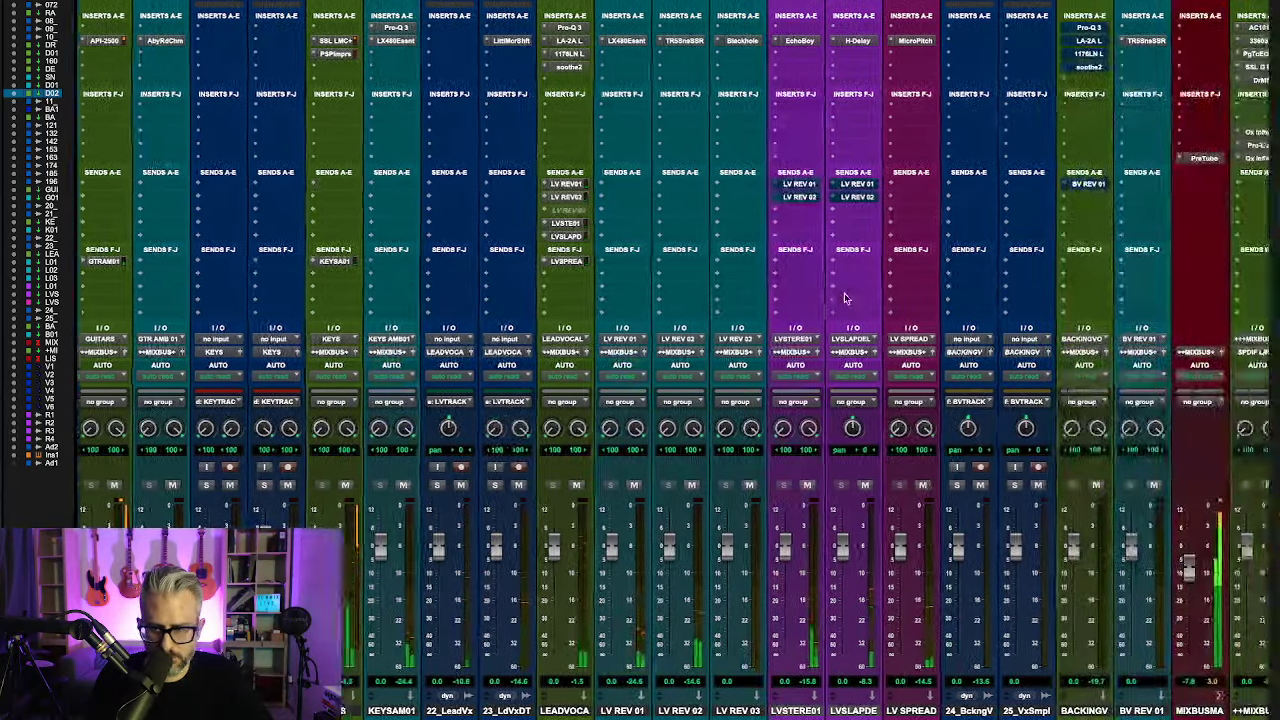
key("super+equal")
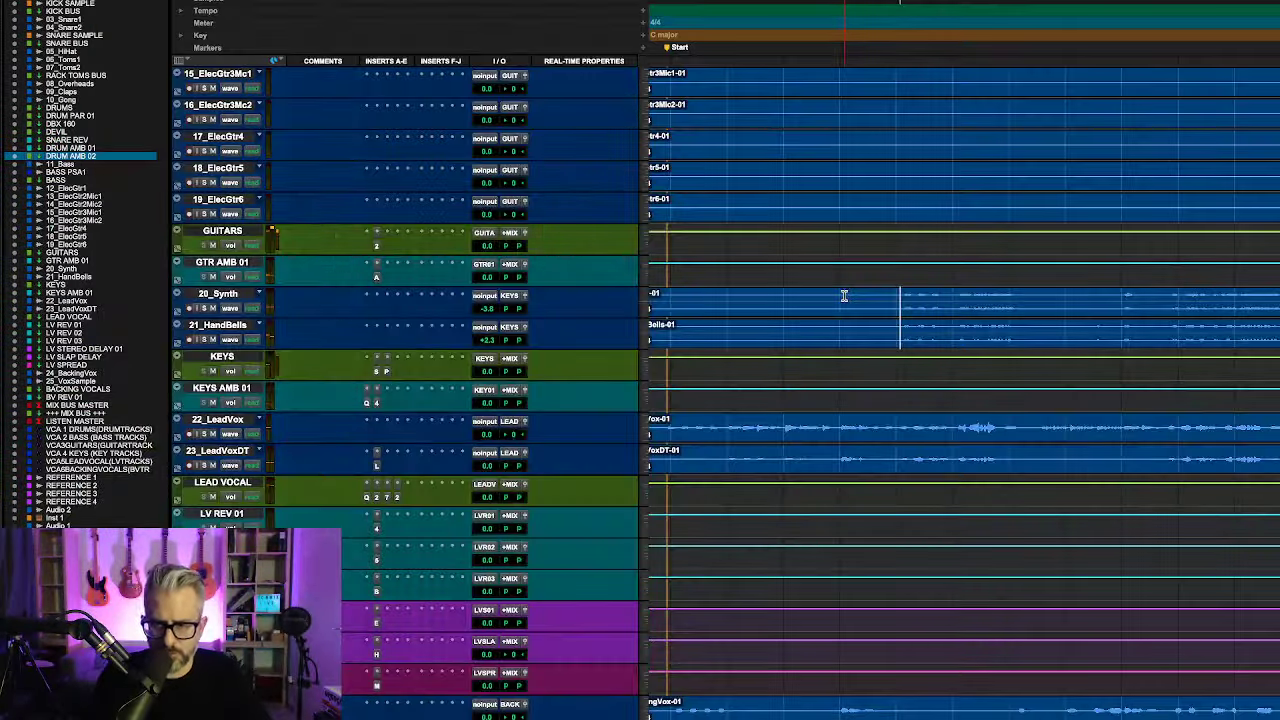
scroll(789, 300, "left", 2)
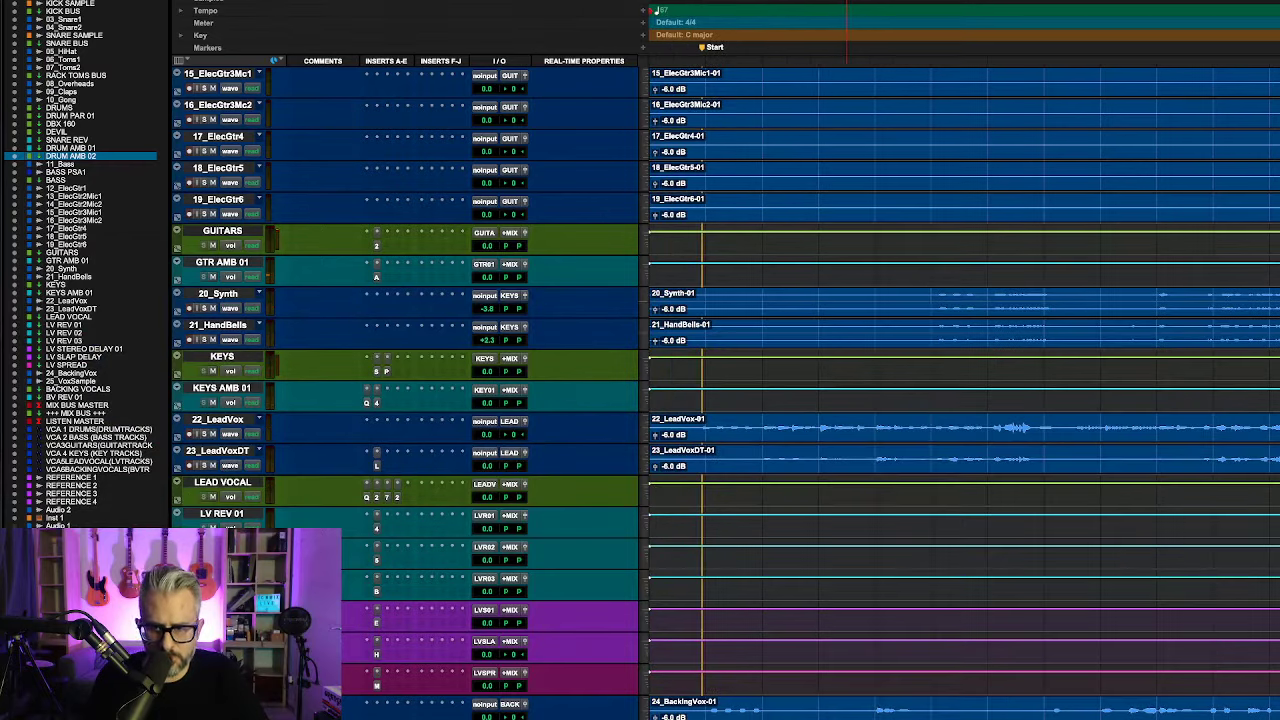
key("space")
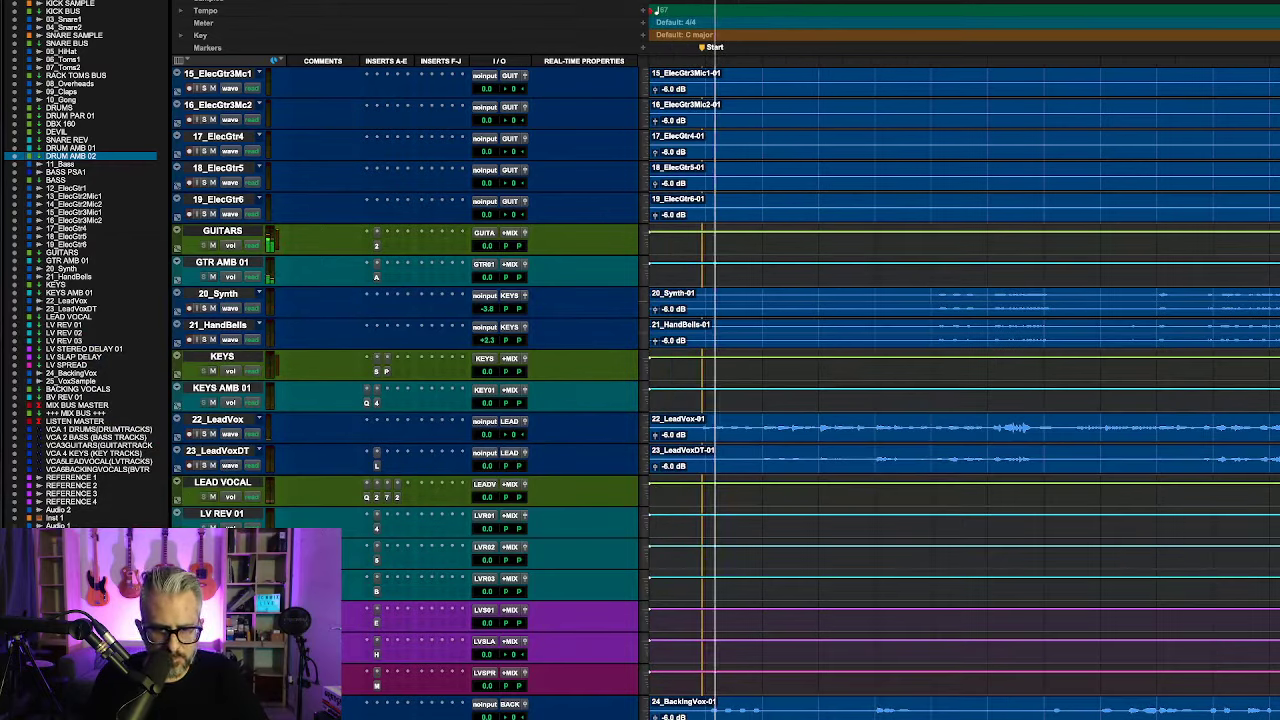
key("space")
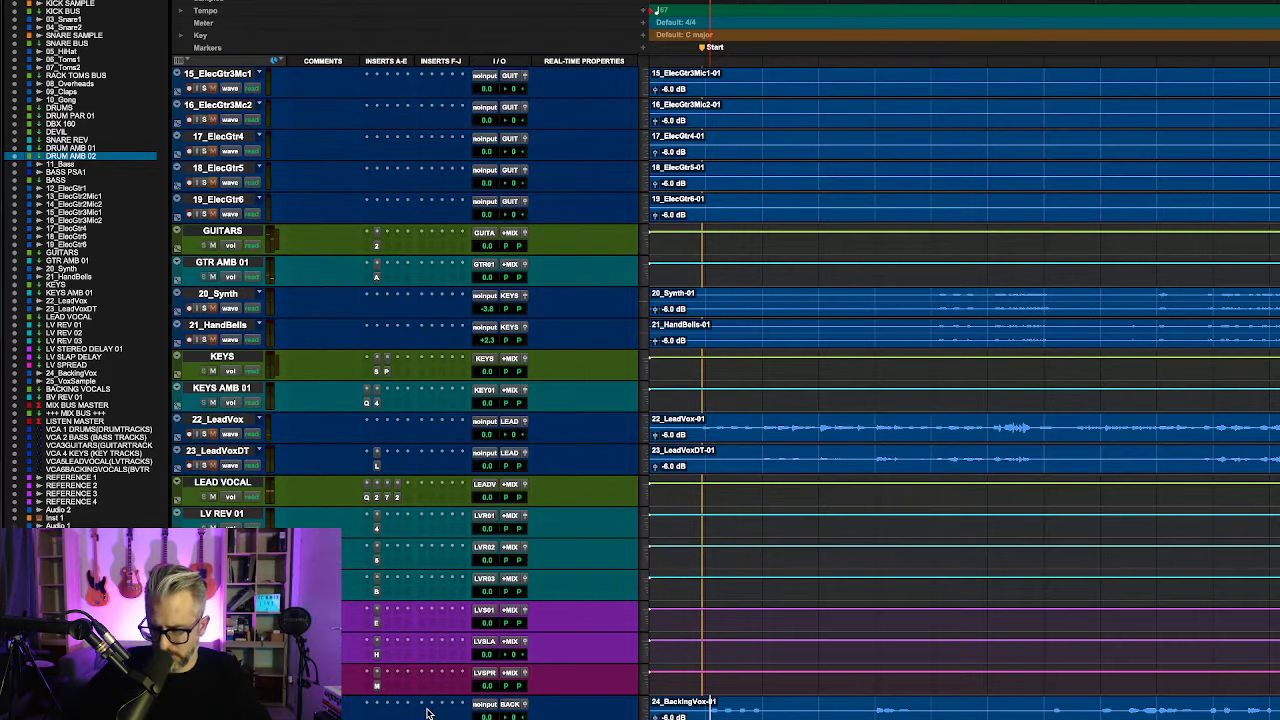
Step: Solo 24_BackingVox in the mixer, and activate the BACKING VOCALS bus's inserts and its BV REV 01 send
key("space")
key("super+equal")
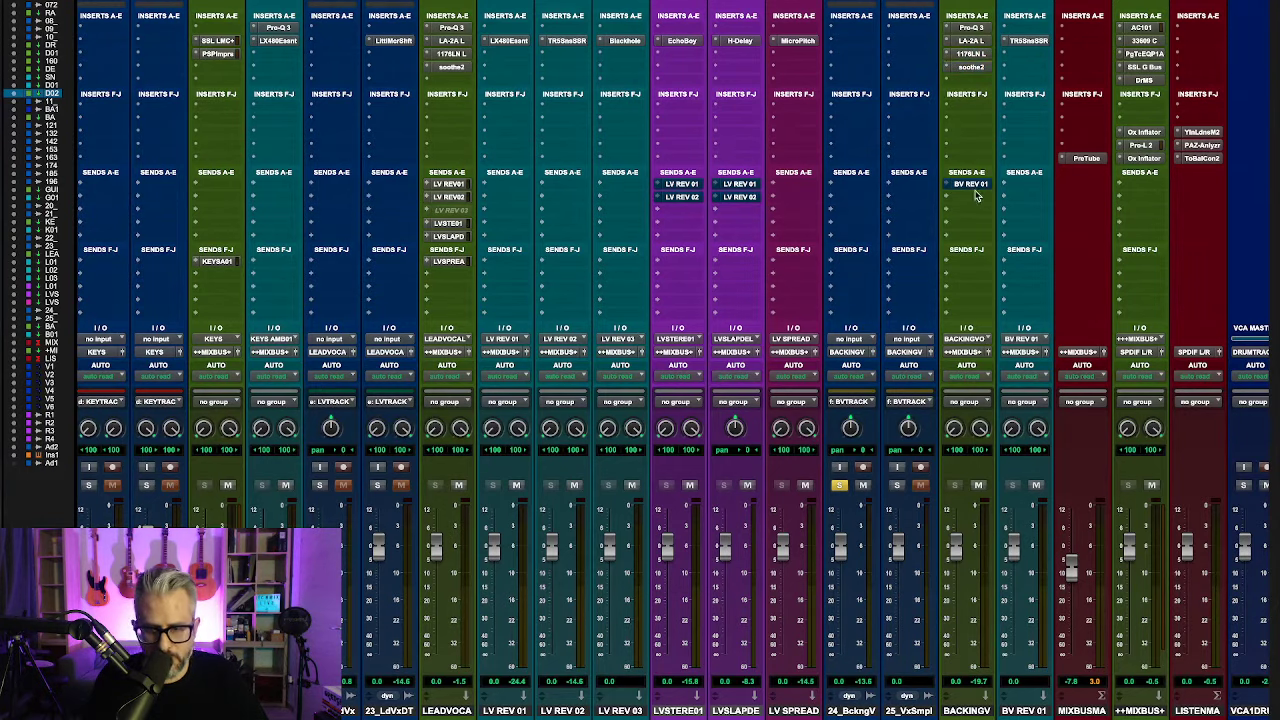
left_click(1035, 42)
left_click(1033, 42)
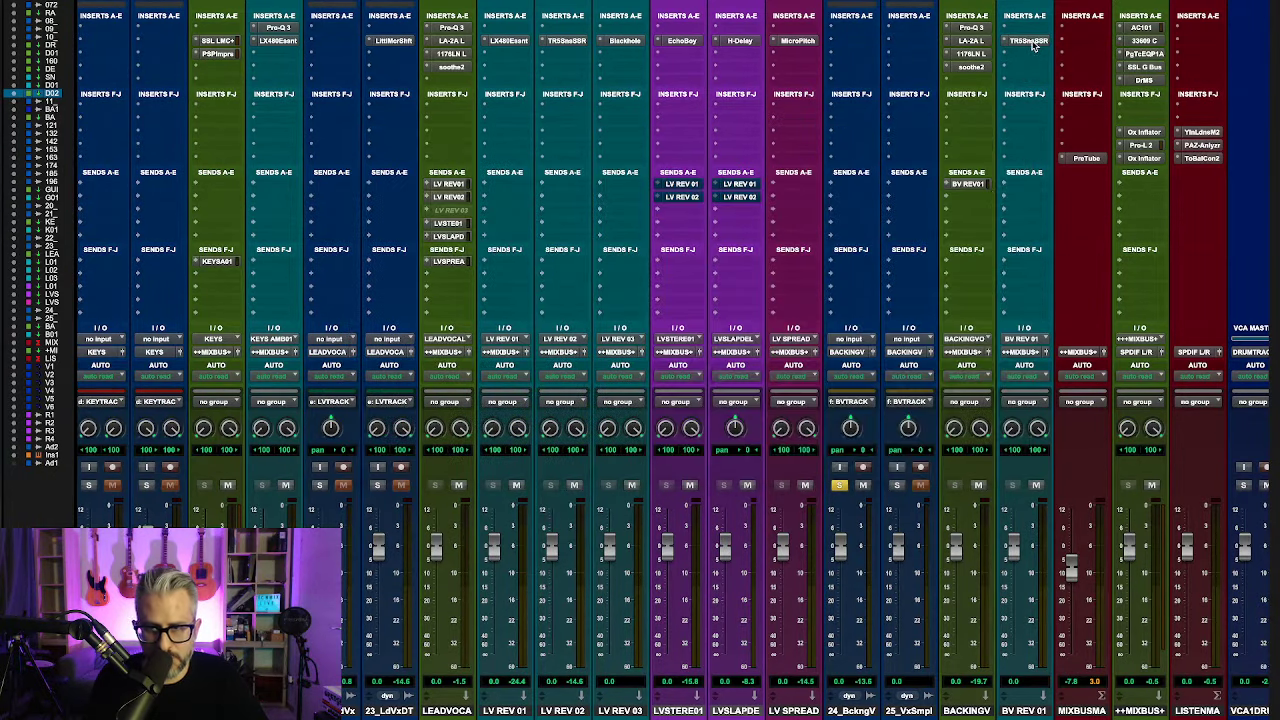
Step: Set the BACKING VOCALS send to BV REV 01 to -7.3 dB, and close the send window
left_click(975, 187)
left_click_drag(800, 110, 713, 129)
left_click_drag(697, 372, 699, 357)
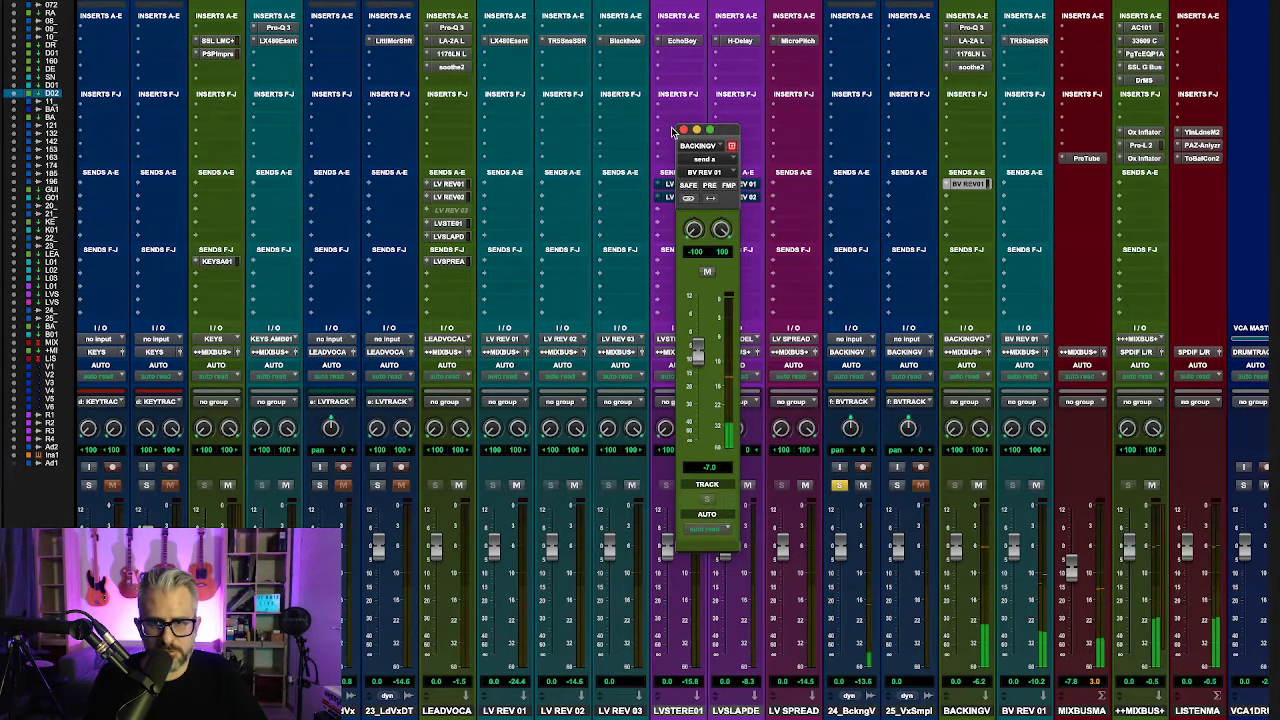
left_click_drag(697, 355, 697, 356)
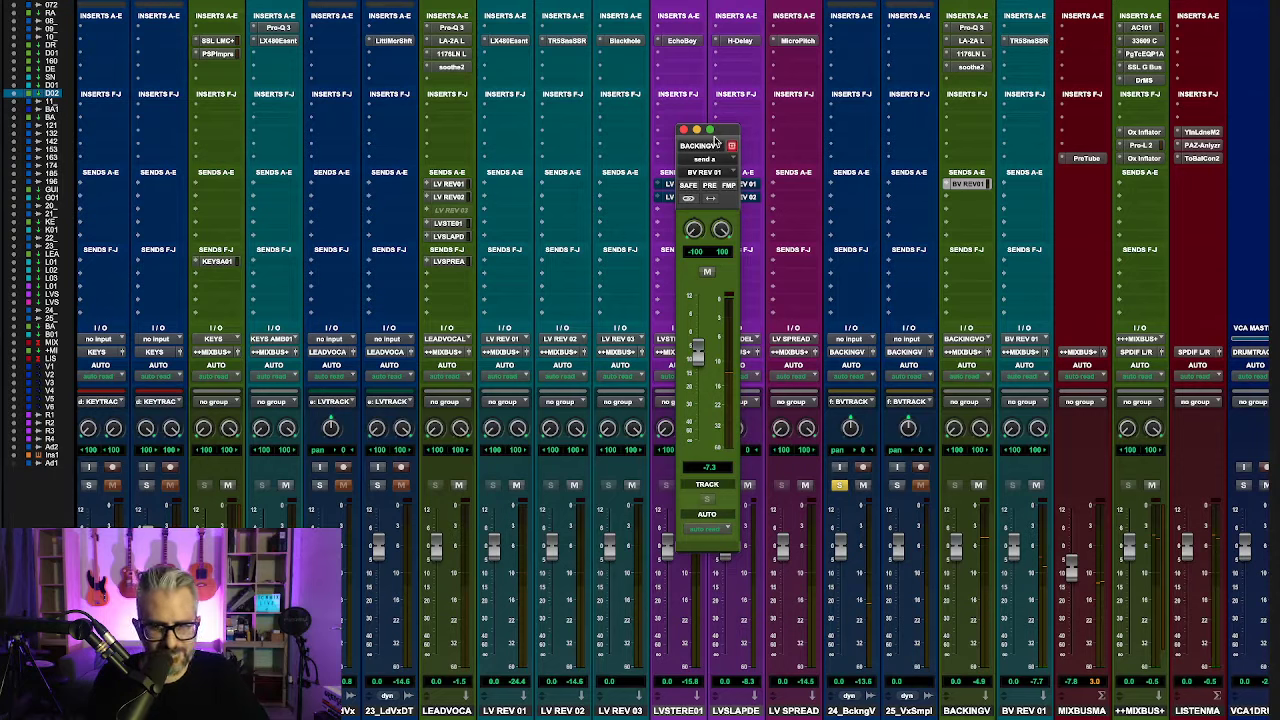
left_click(683, 130)
Step: Clear the 24_BackingVox solo and pan the track 25 to the right while playing the full mix
left_click(841, 486)
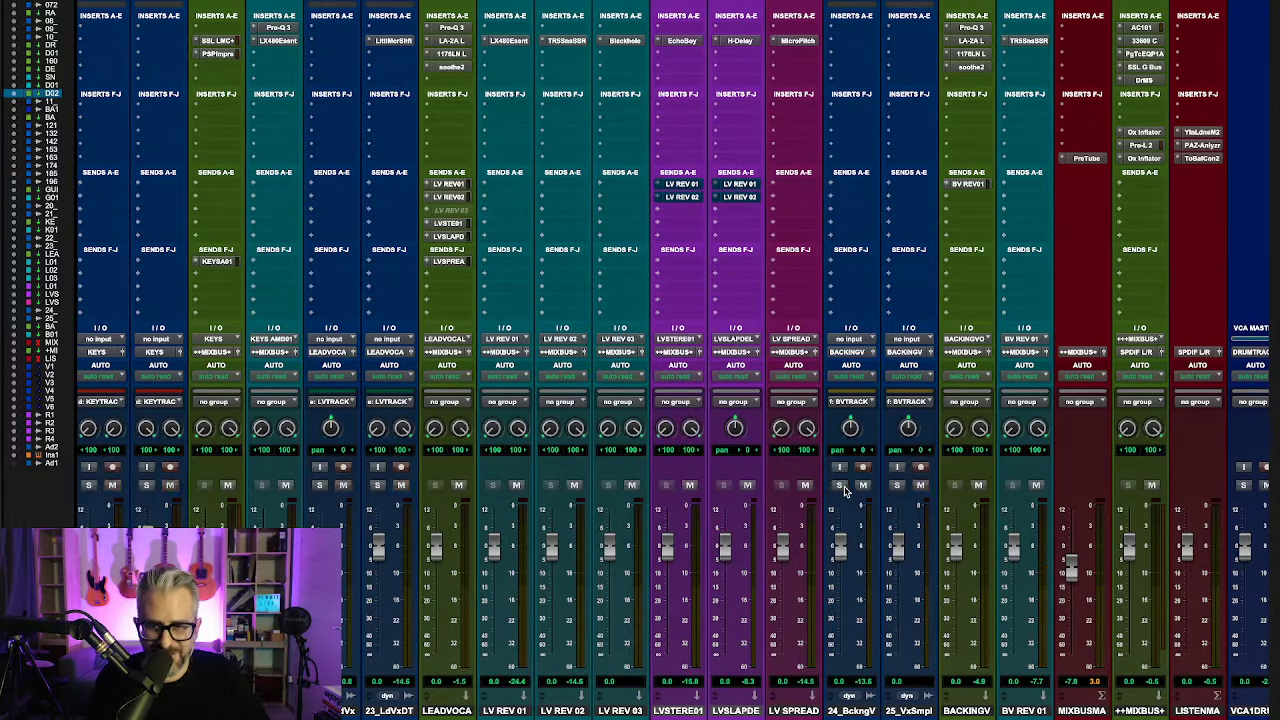
key("space")
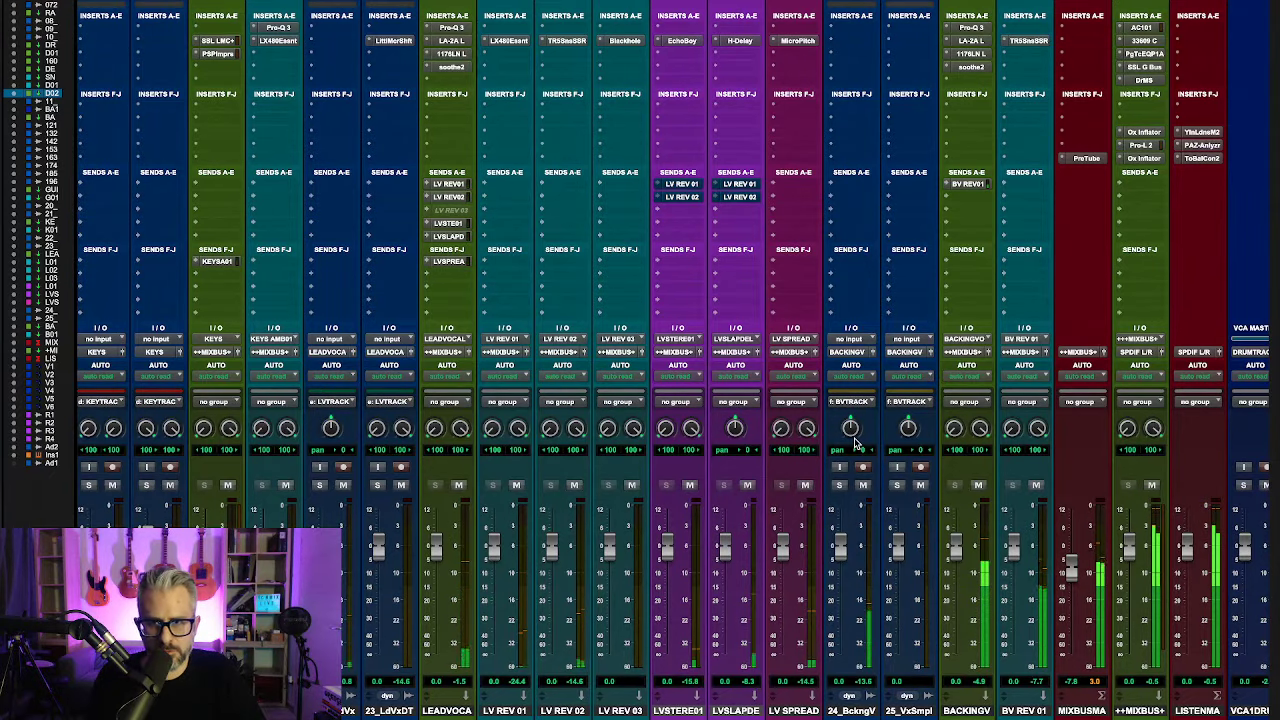
left_click_drag(852, 427, 856, 422)
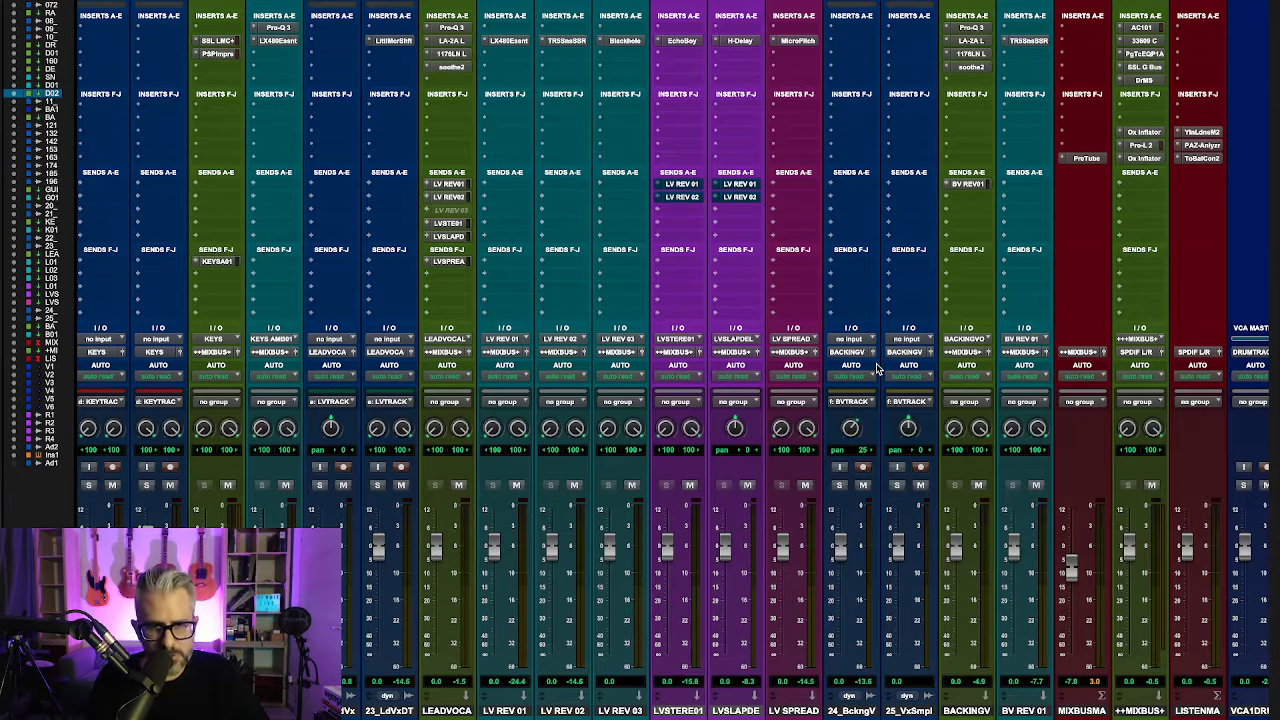
scroll(876, 369, "left", 1)
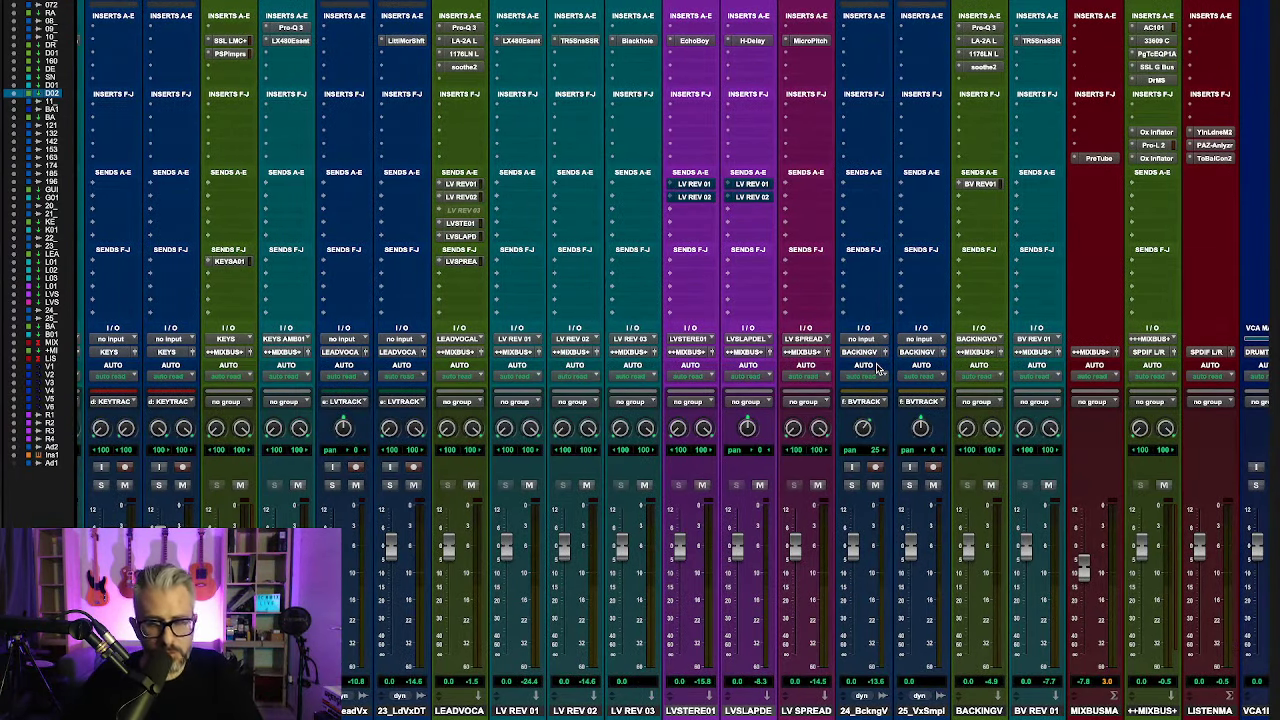
key("space")
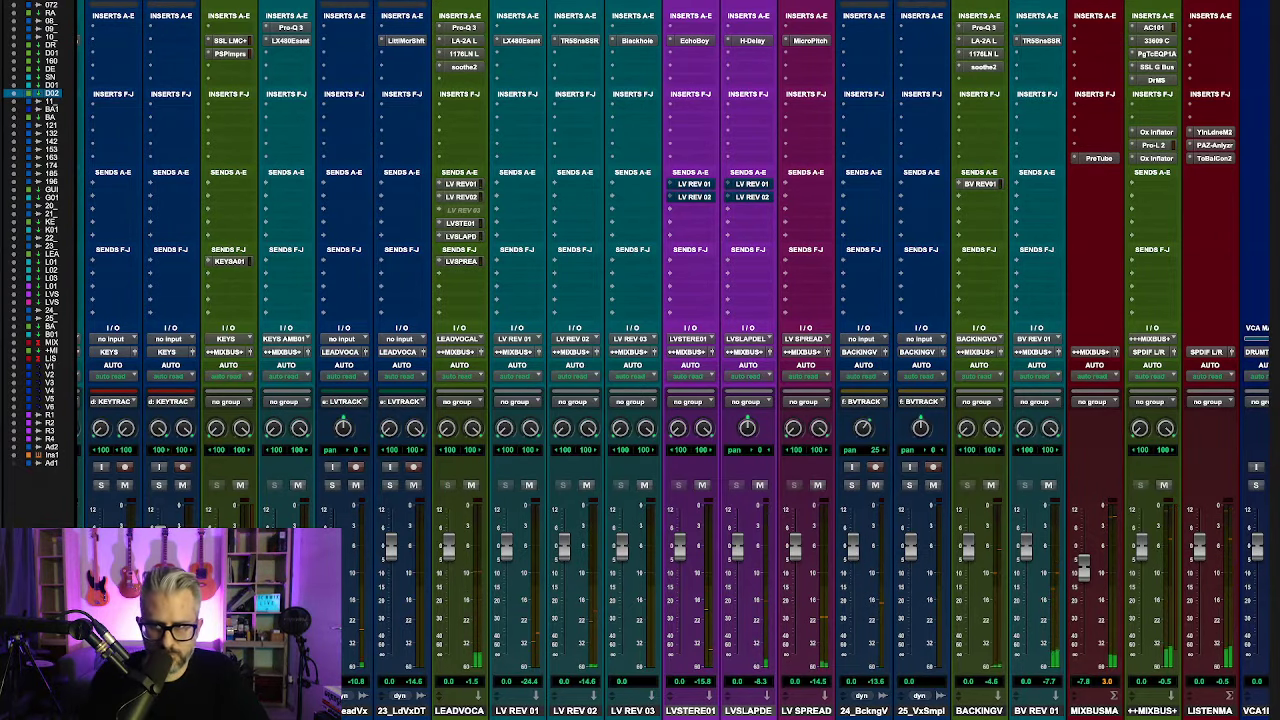
Step: Look over the tracks in the Edit window from the kick down to the vocals during playback, and return to the mixer
key("ctrl+equal")
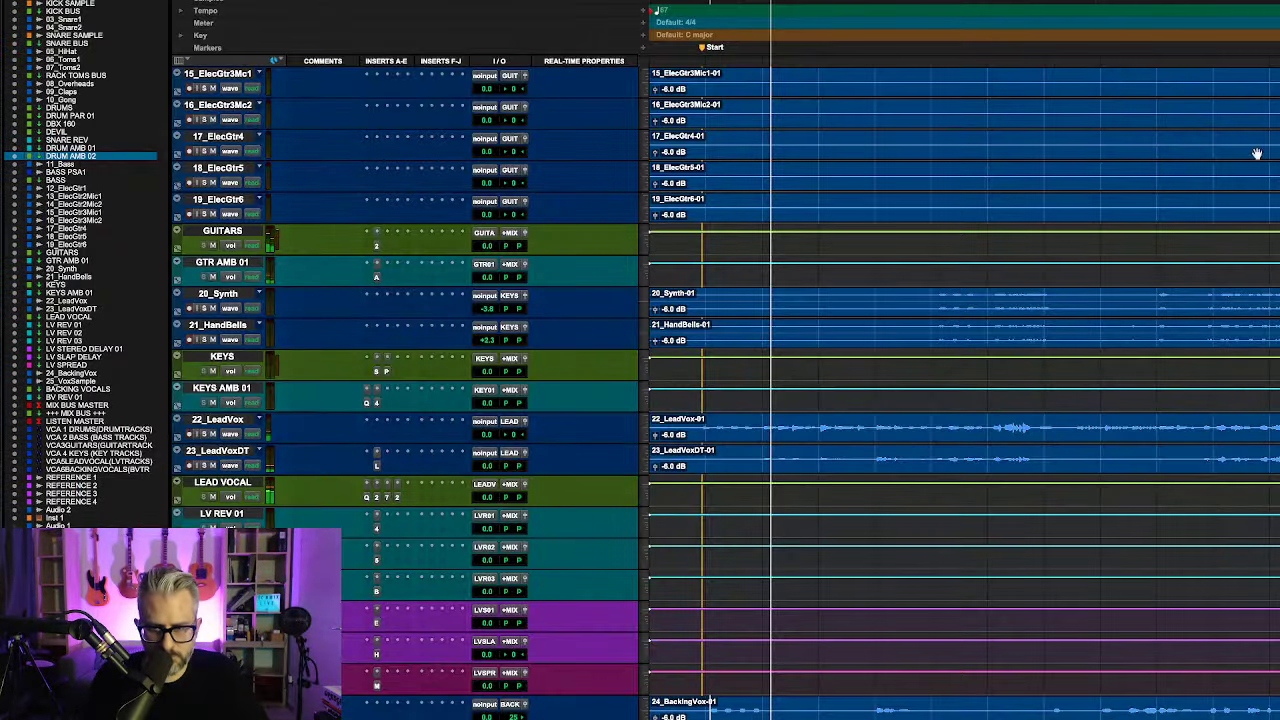
scroll(1153, 453, "up", 10)
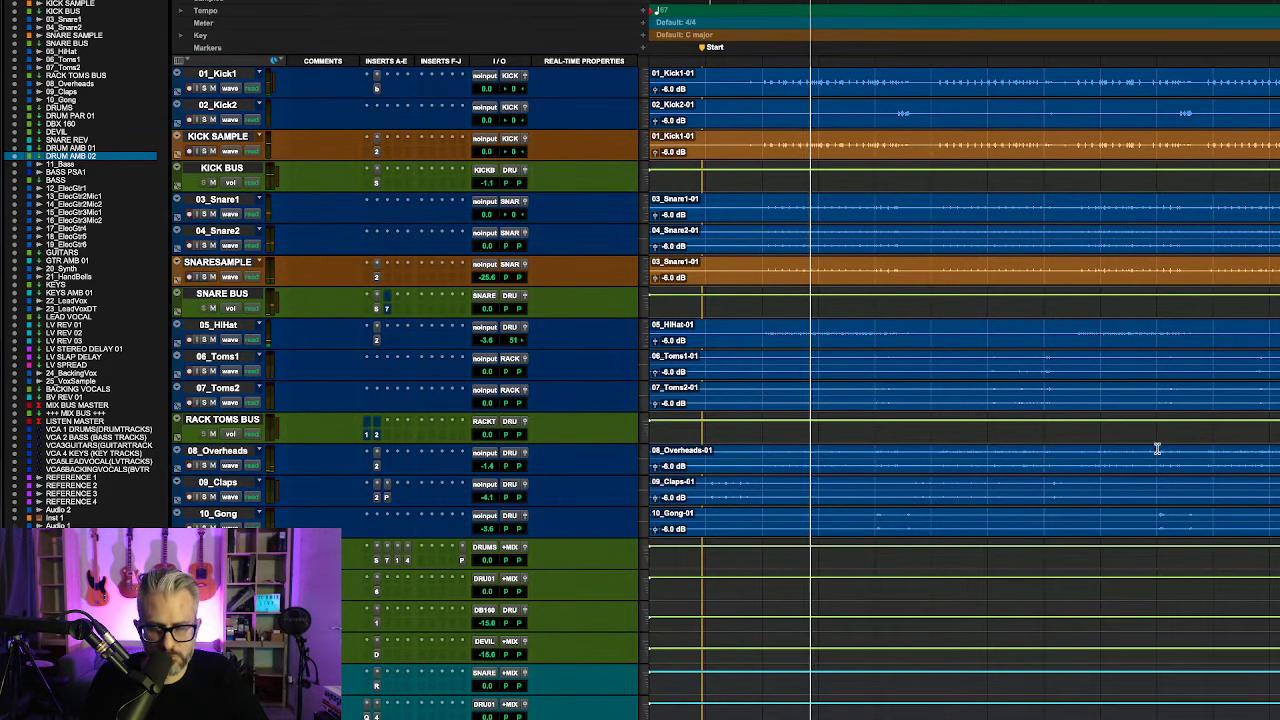
scroll(1157, 449, "down", 5)
scroll(1157, 449, "down", 5)
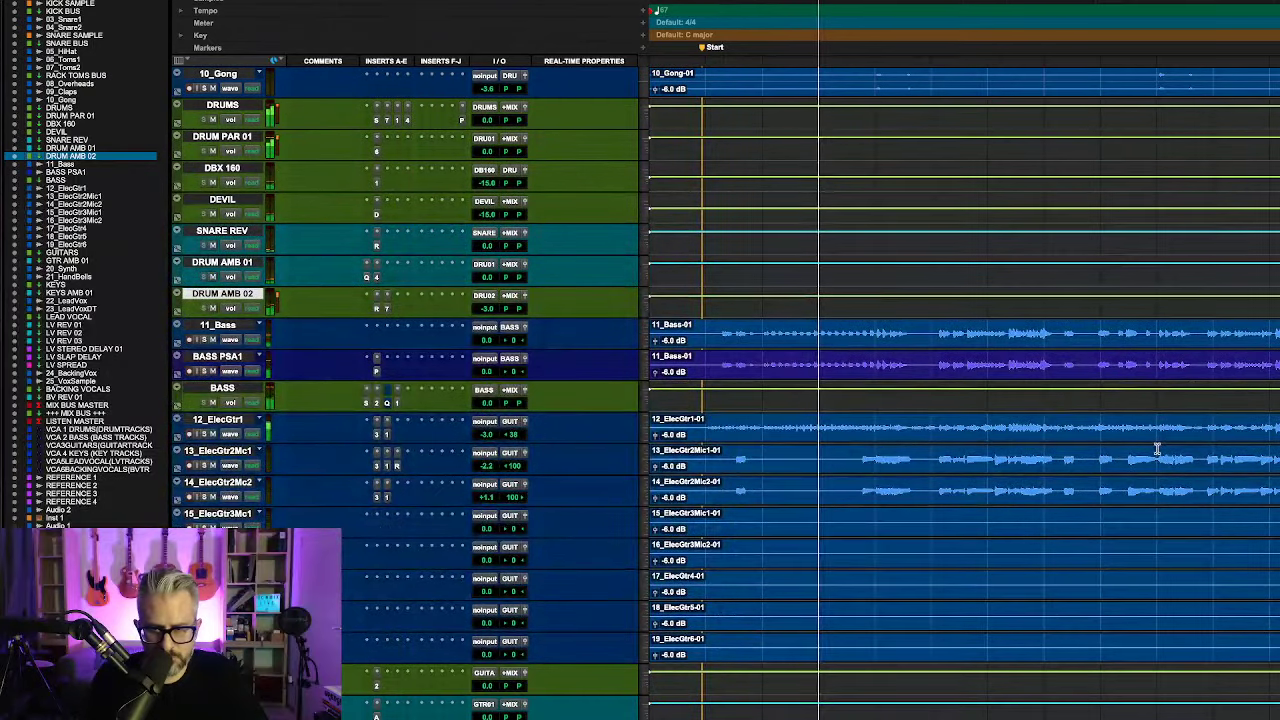
scroll(1157, 449, "down", 7)
scroll(1157, 449, "up", 4)
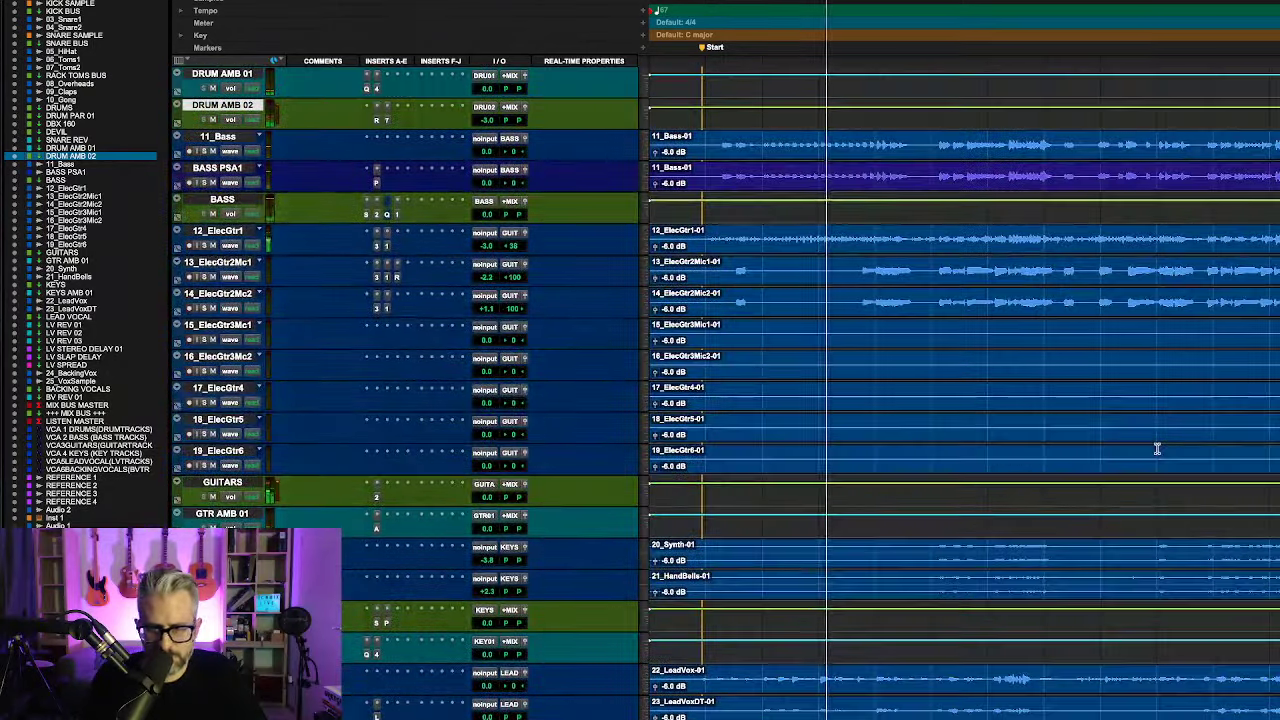
key("super+equal")
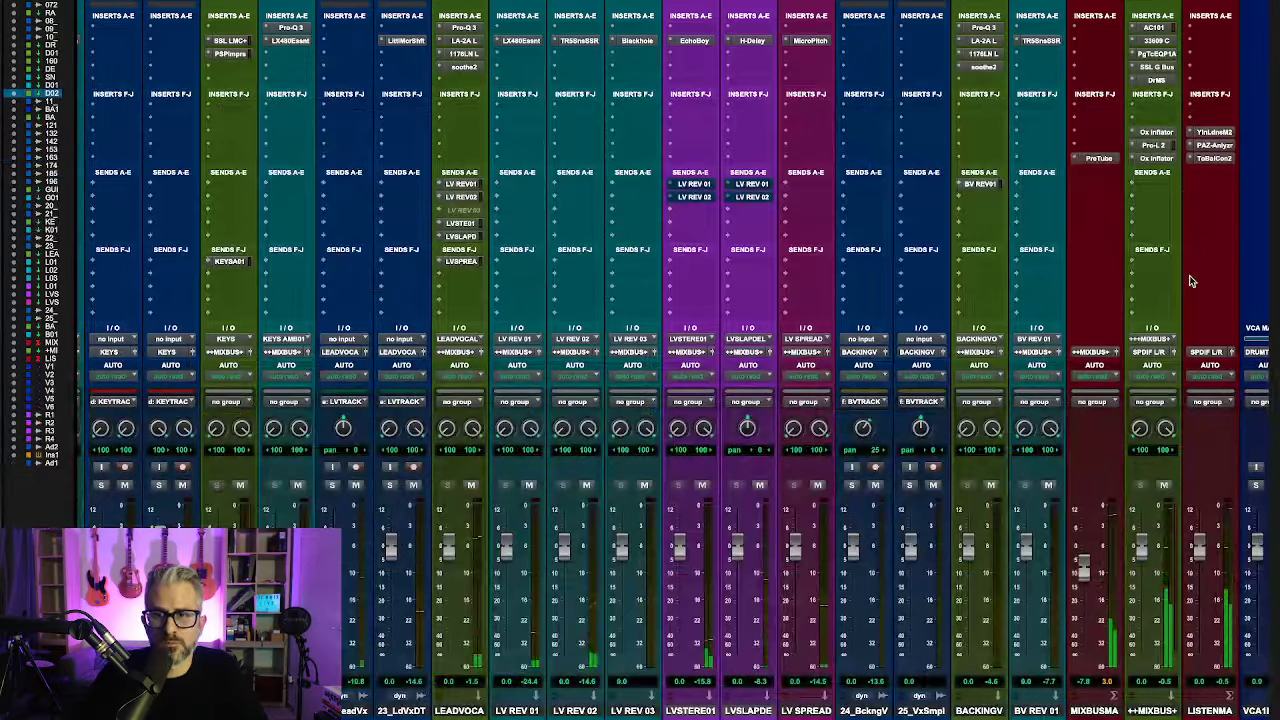
Step: Insert the UAD Manley Massive Passive MST equalizer above the Ox Inflator on the MIX BUS track
left_click(1160, 120)
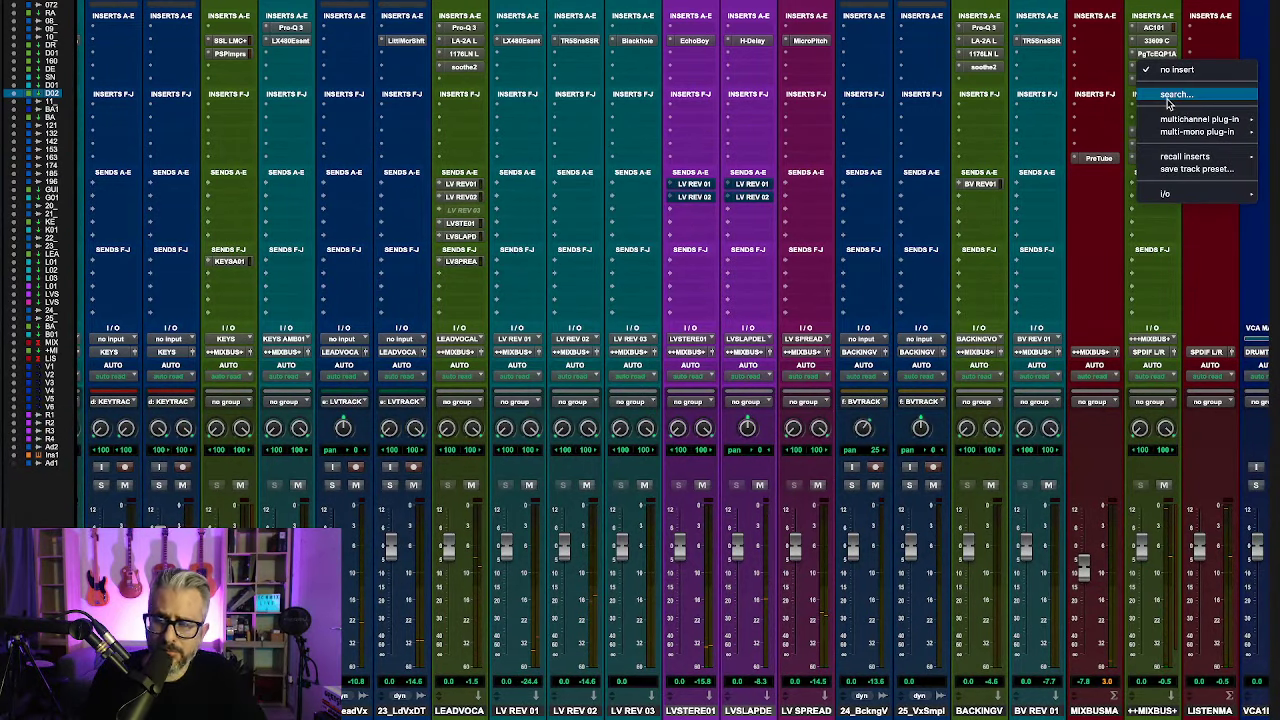
key("Escape")
type("m")
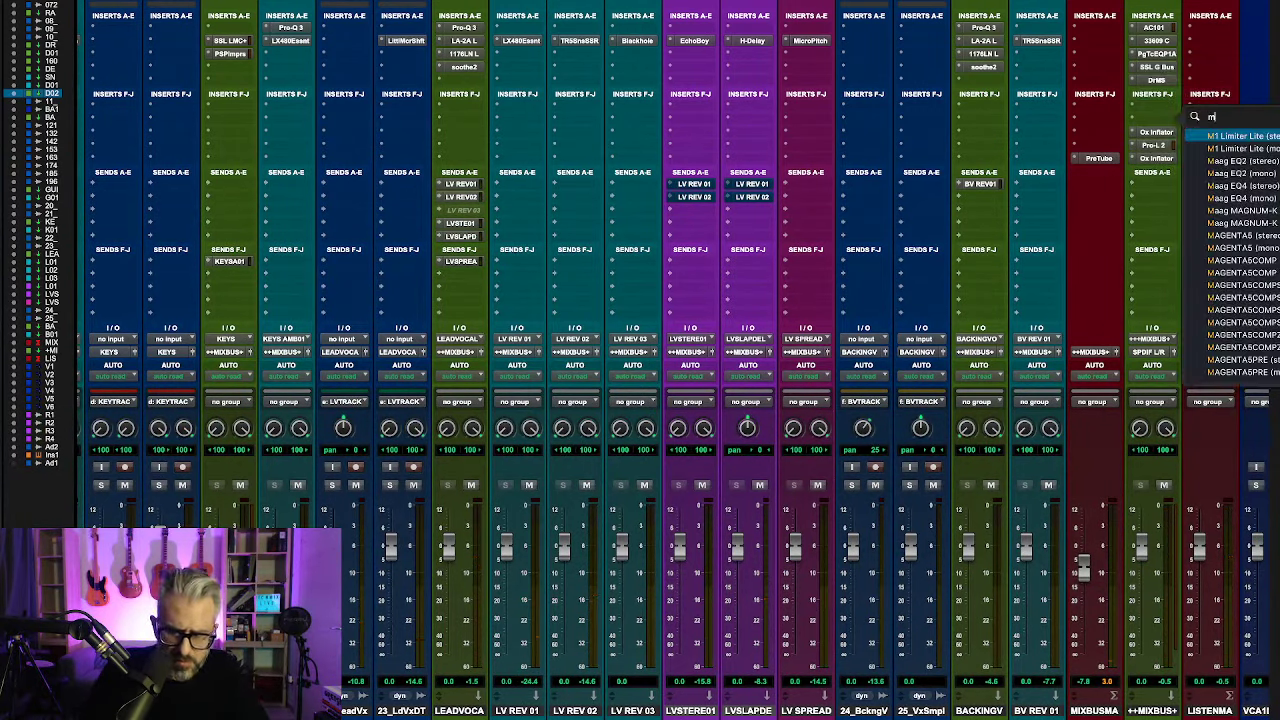
type("assiv")
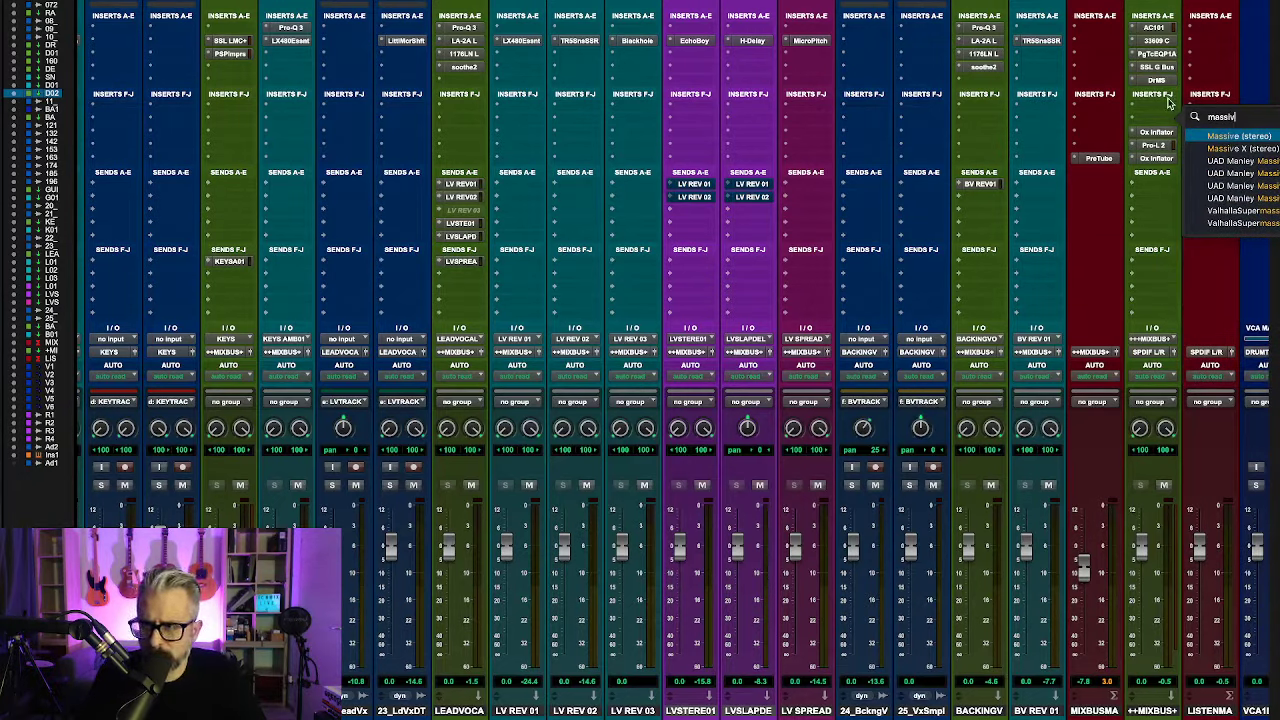
key("Down")
key("Down")
key("Down")
key("Down")
key("Return")
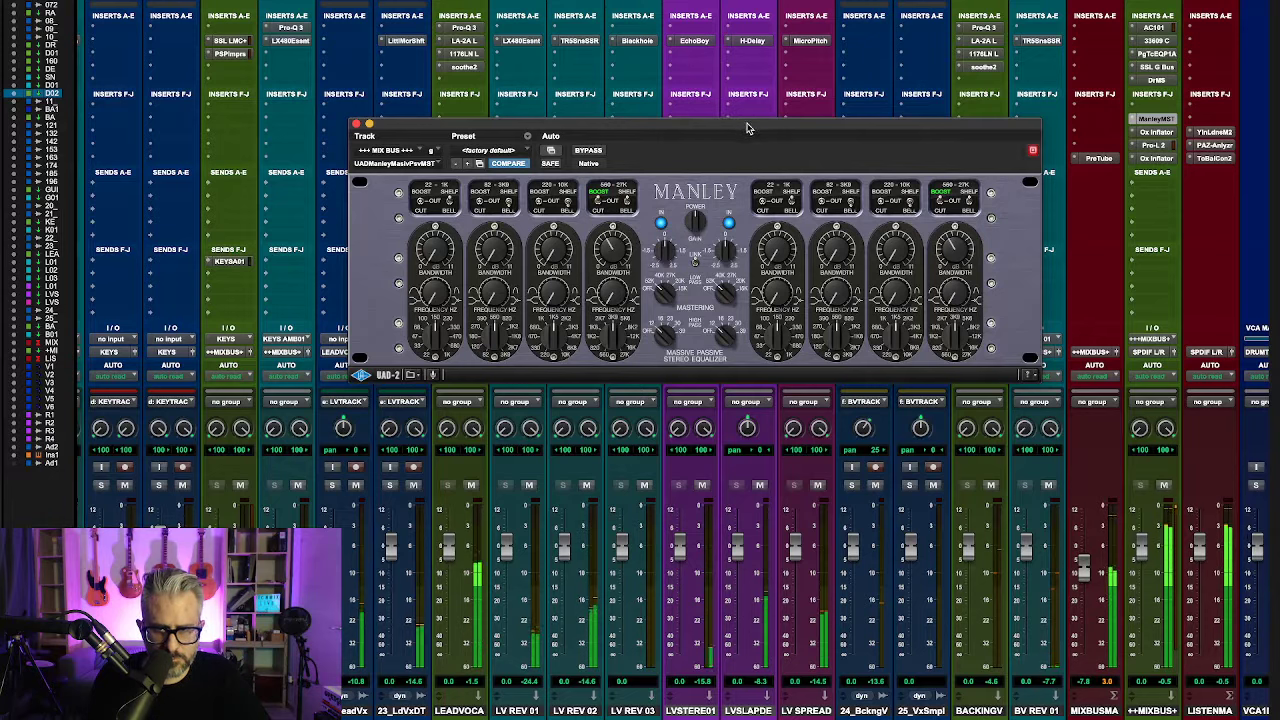
Step: Compare the mix with the Manley Massive Passive bypassed and active during playback, leaving it active
left_click(589, 150)
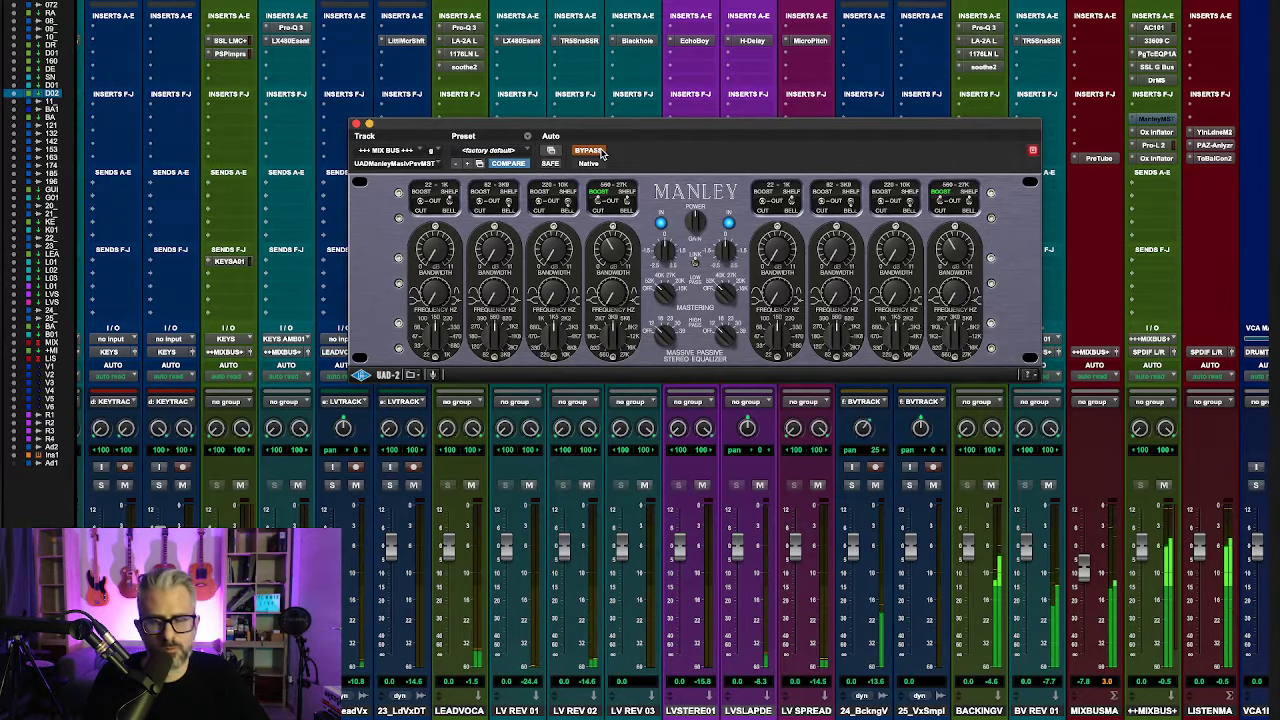
left_click(589, 150)
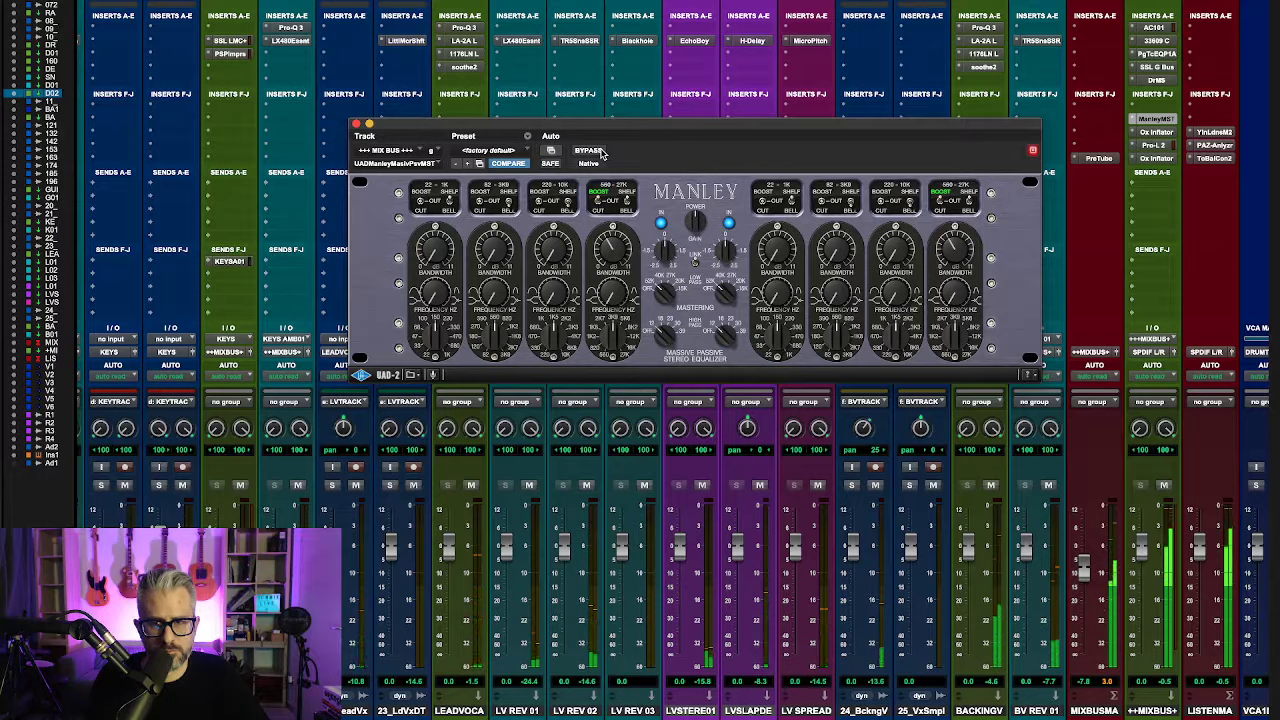
left_click(599, 151)
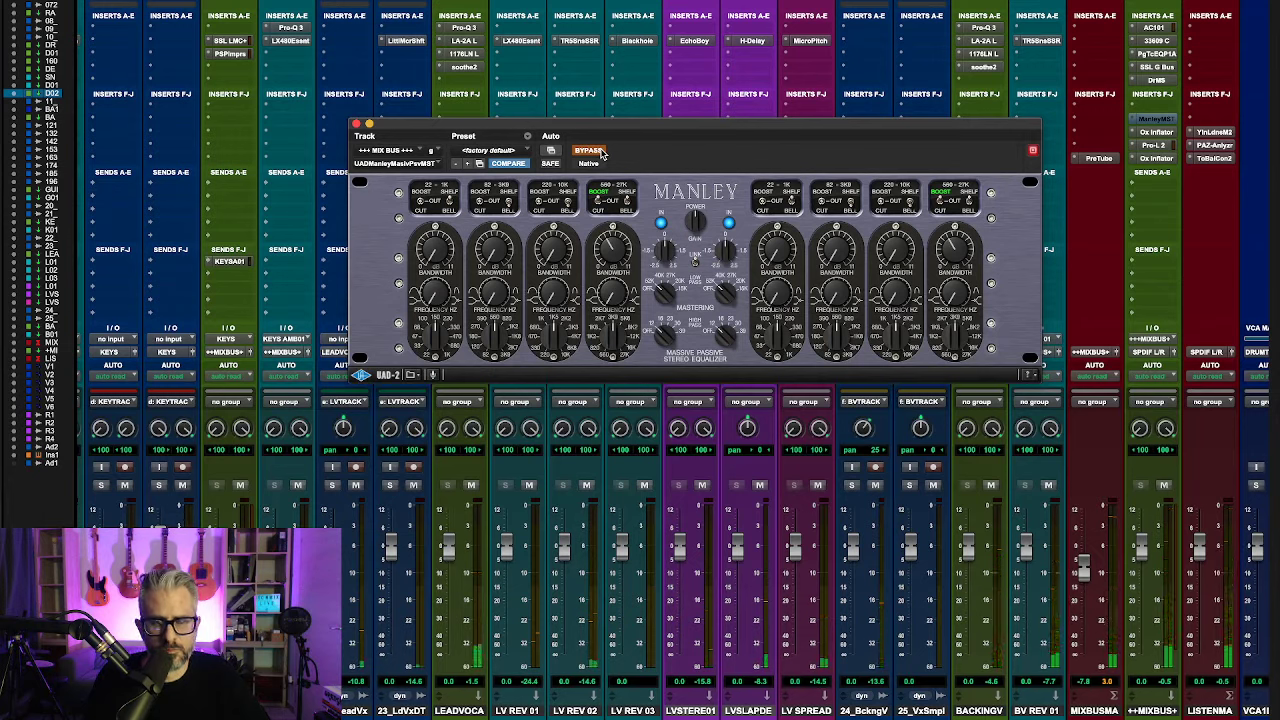
left_click(599, 151)
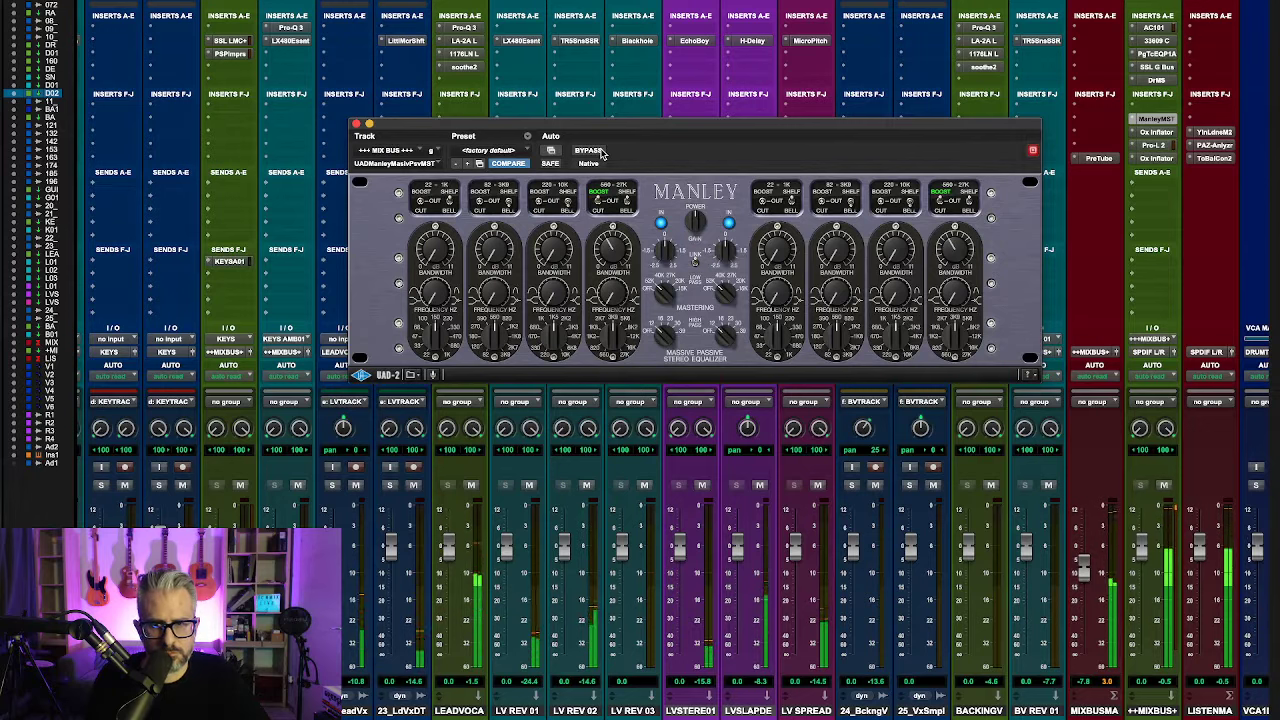
left_click(599, 151)
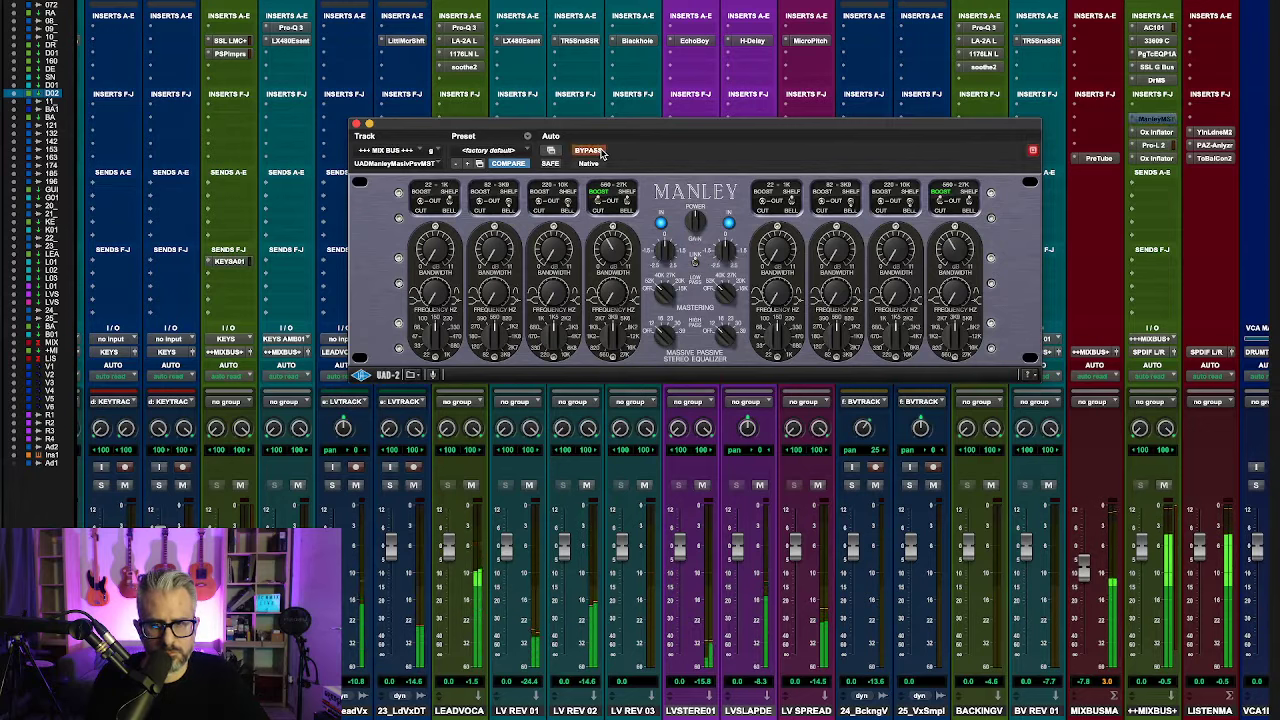
left_click(599, 151)
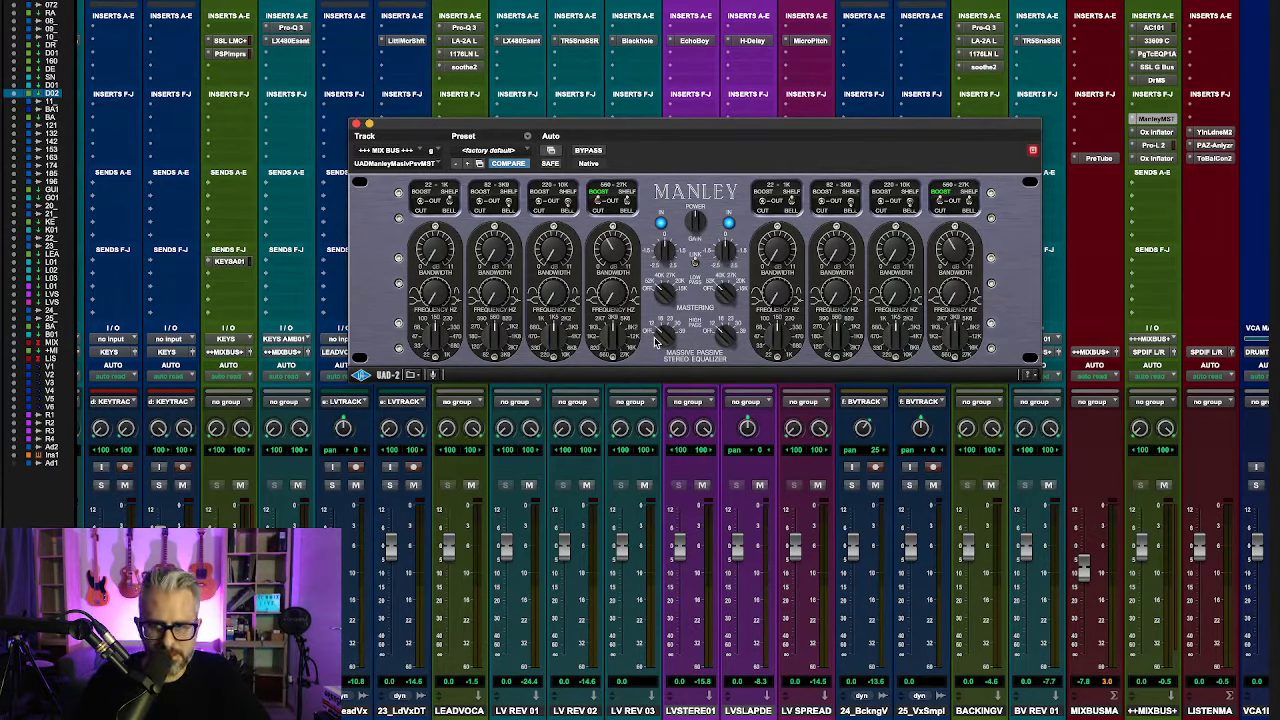
Step: Adjust the Massive Passive's first low-pass filter during playback and compare with bypass, leaving the equalizer active
key("space")
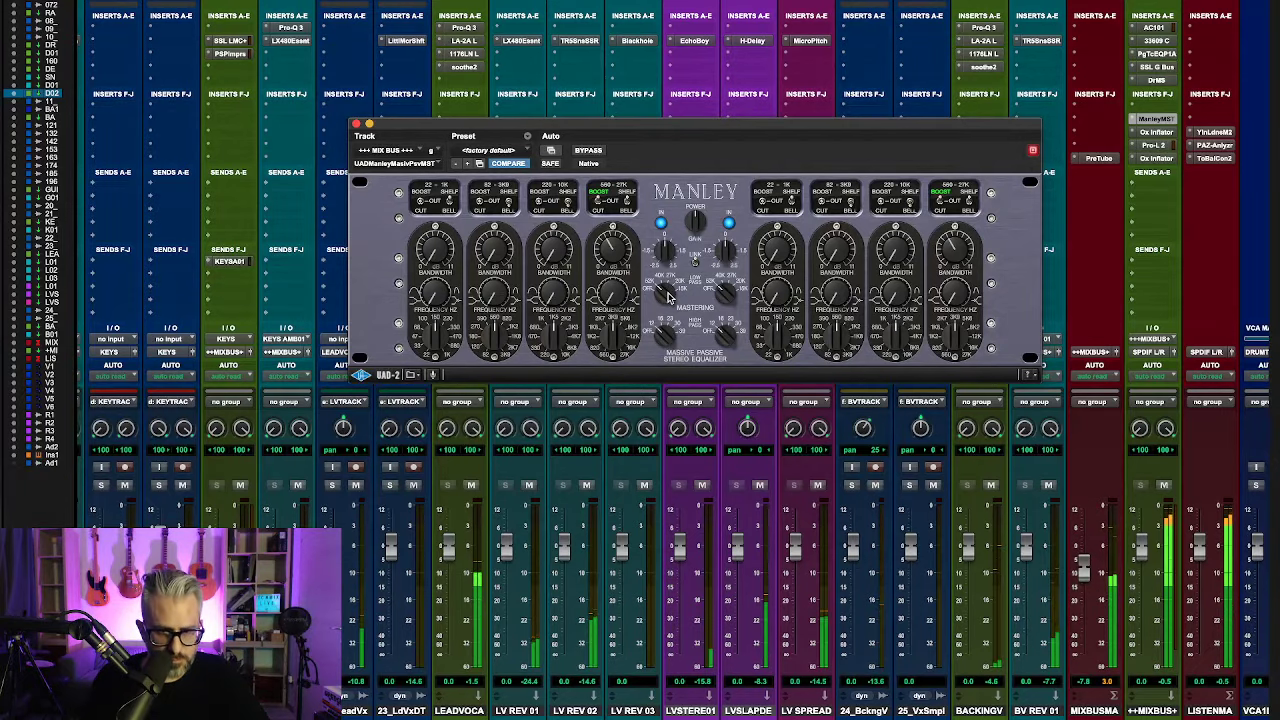
left_click_drag(669, 297, 671, 258)
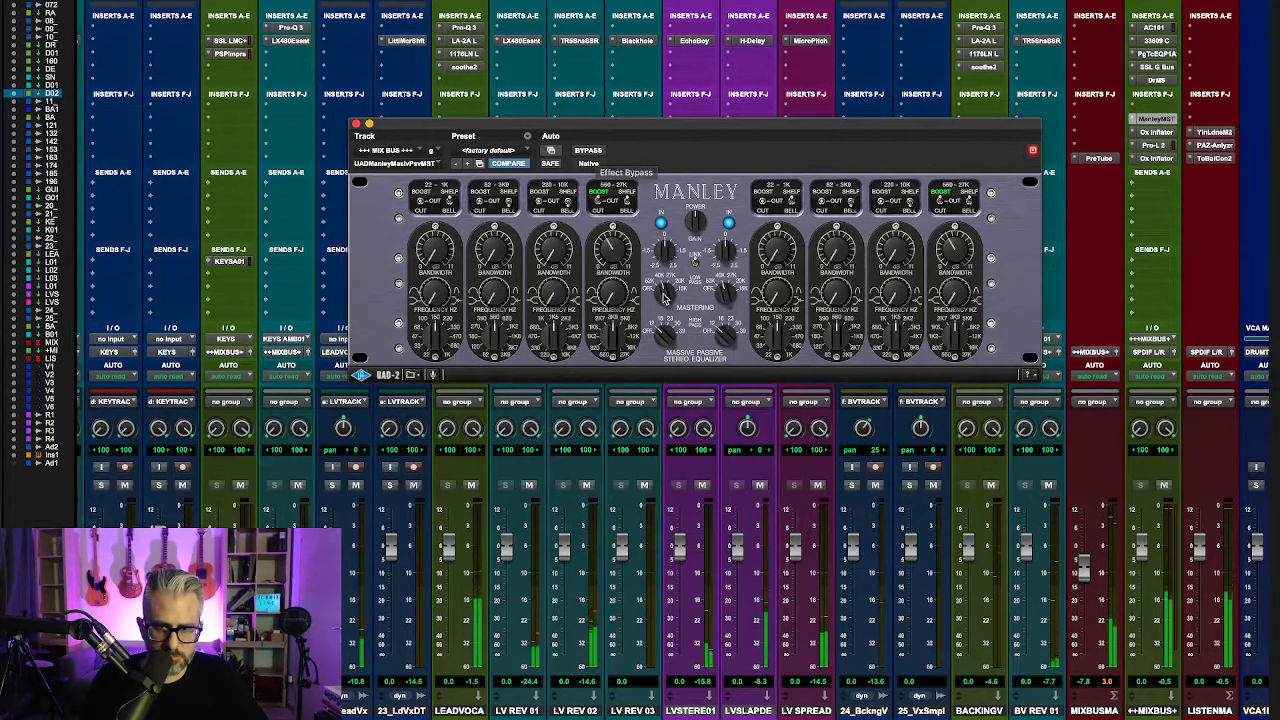
left_click(589, 150)
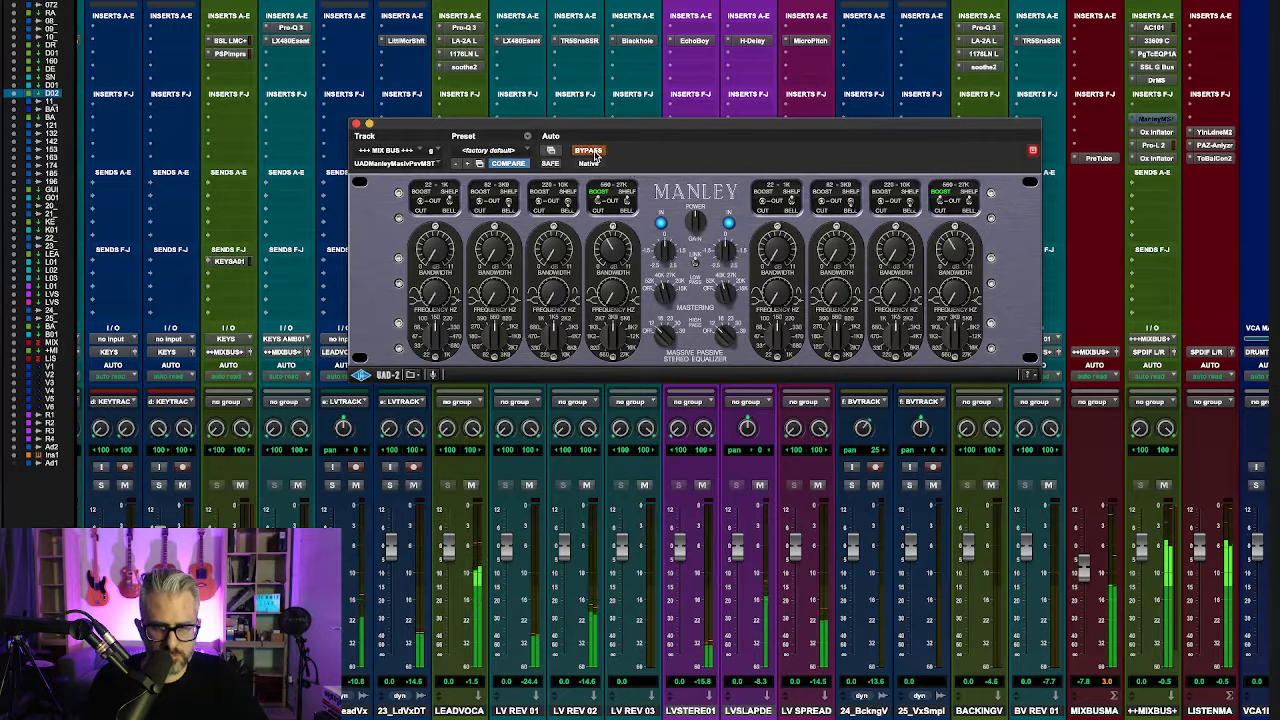
left_click(592, 151)
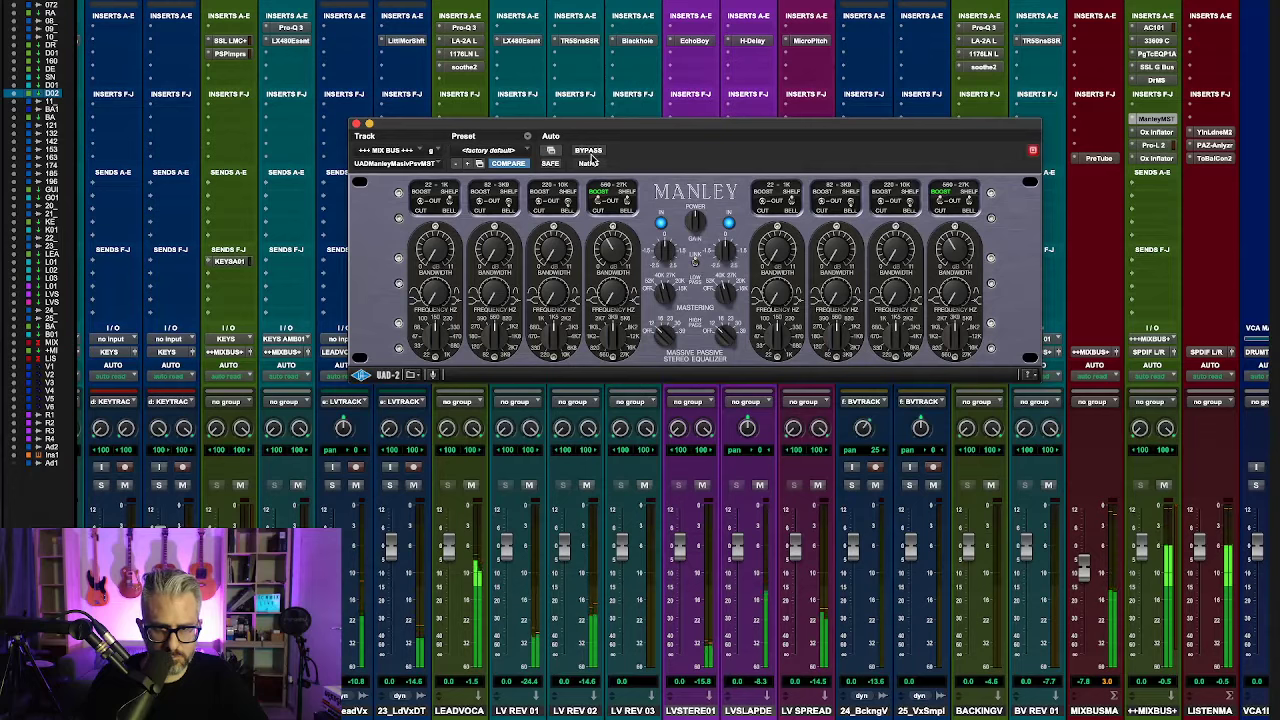
left_click(591, 153)
left_click(590, 152)
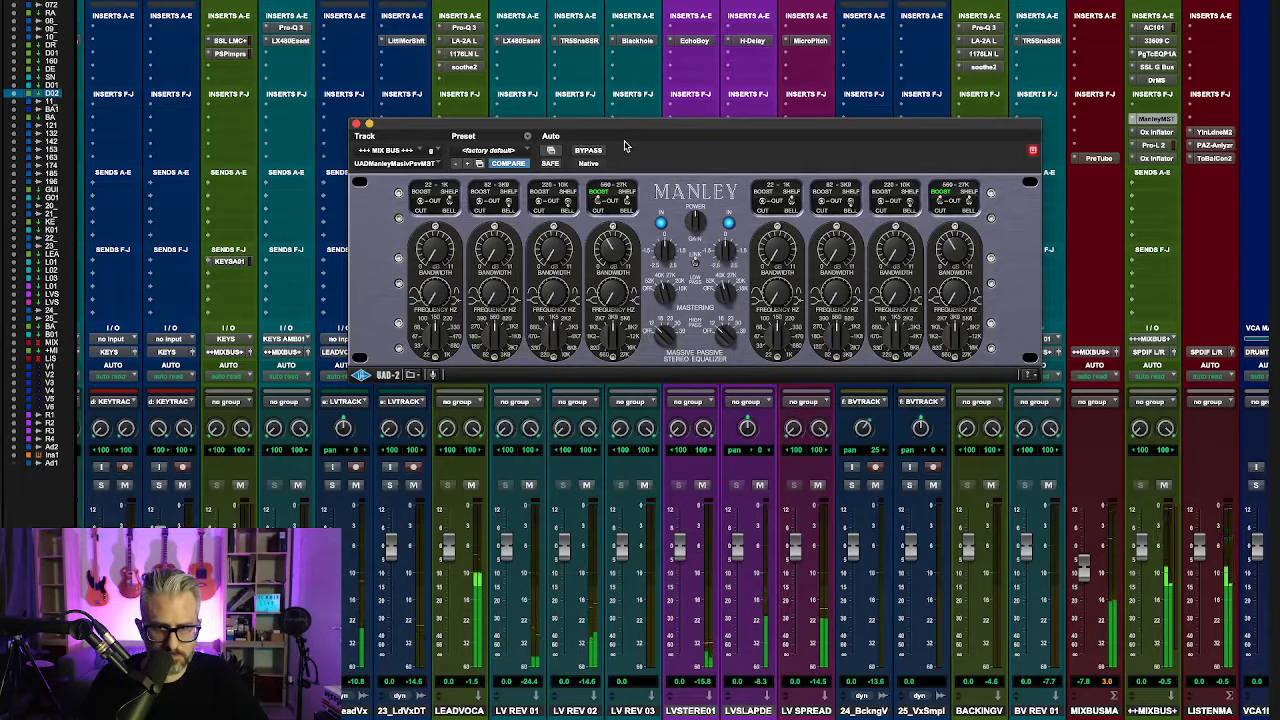
Step: Examine the DrMS spatial processor's settings on the MIX BUS track and close its window
left_click_drag(645, 132, 677, 97)
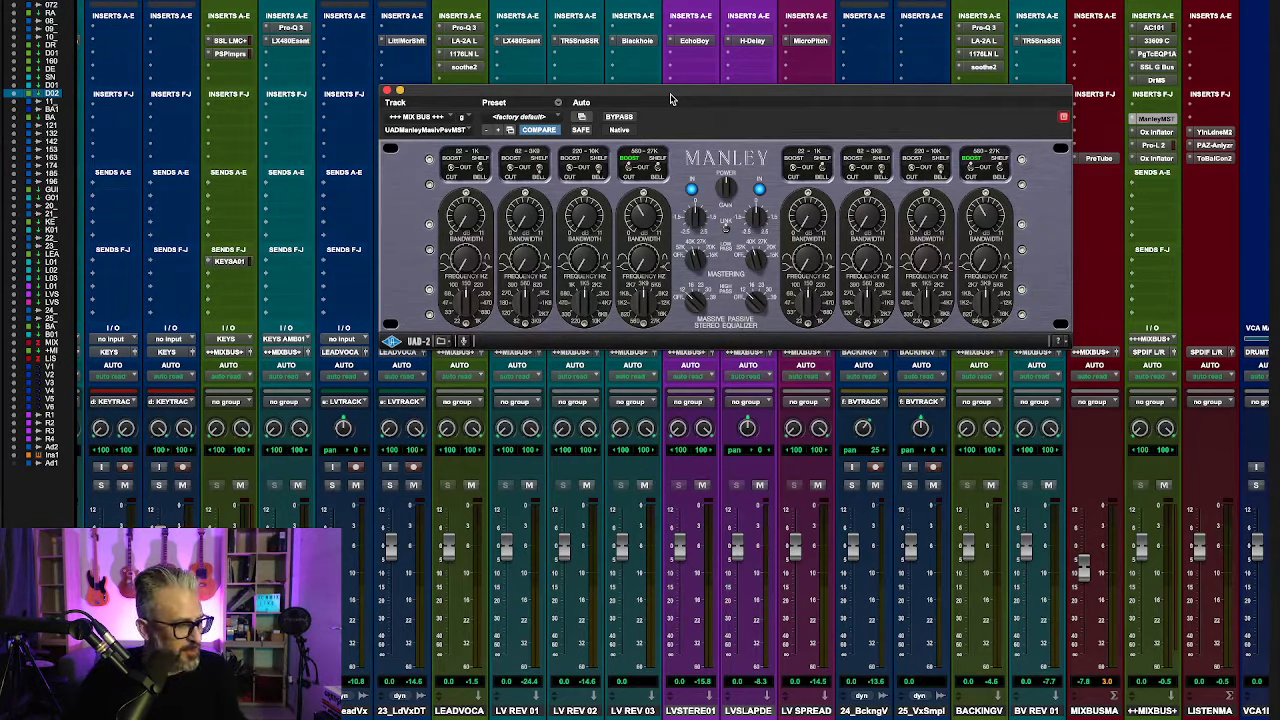
left_click(1157, 82)
left_click_drag(1114, 92, 965, 32)
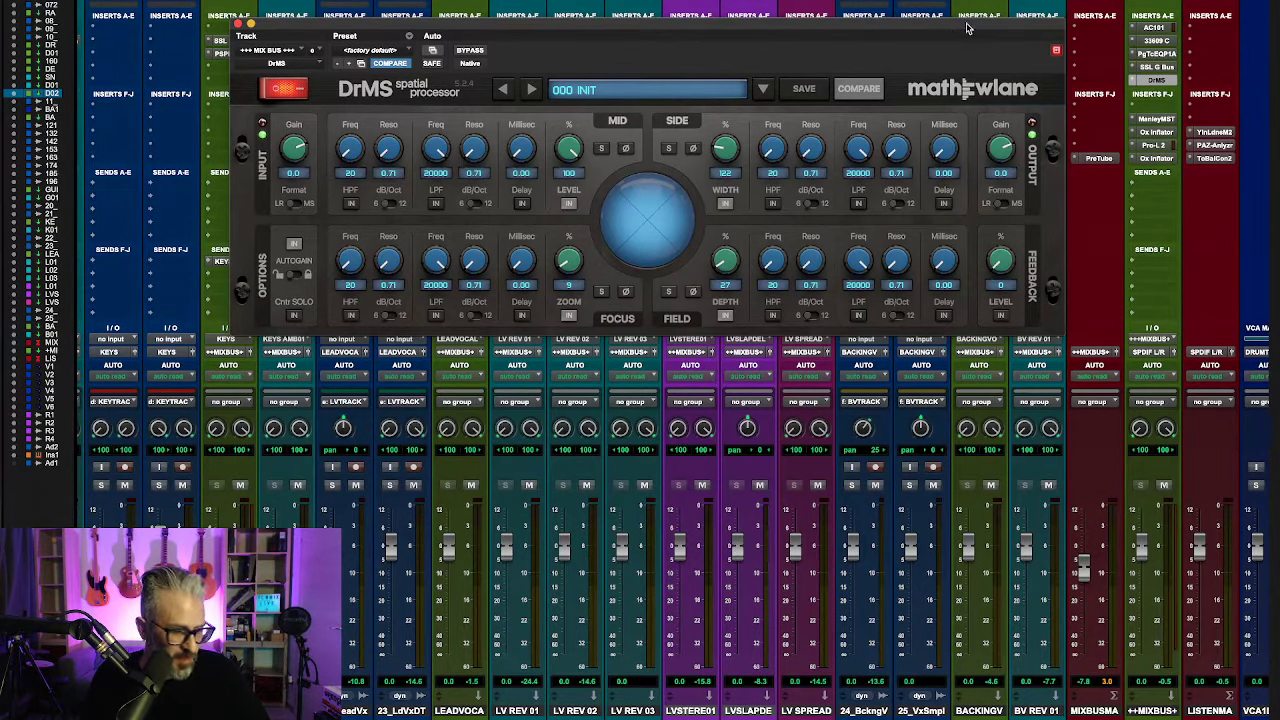
left_click(1160, 80)
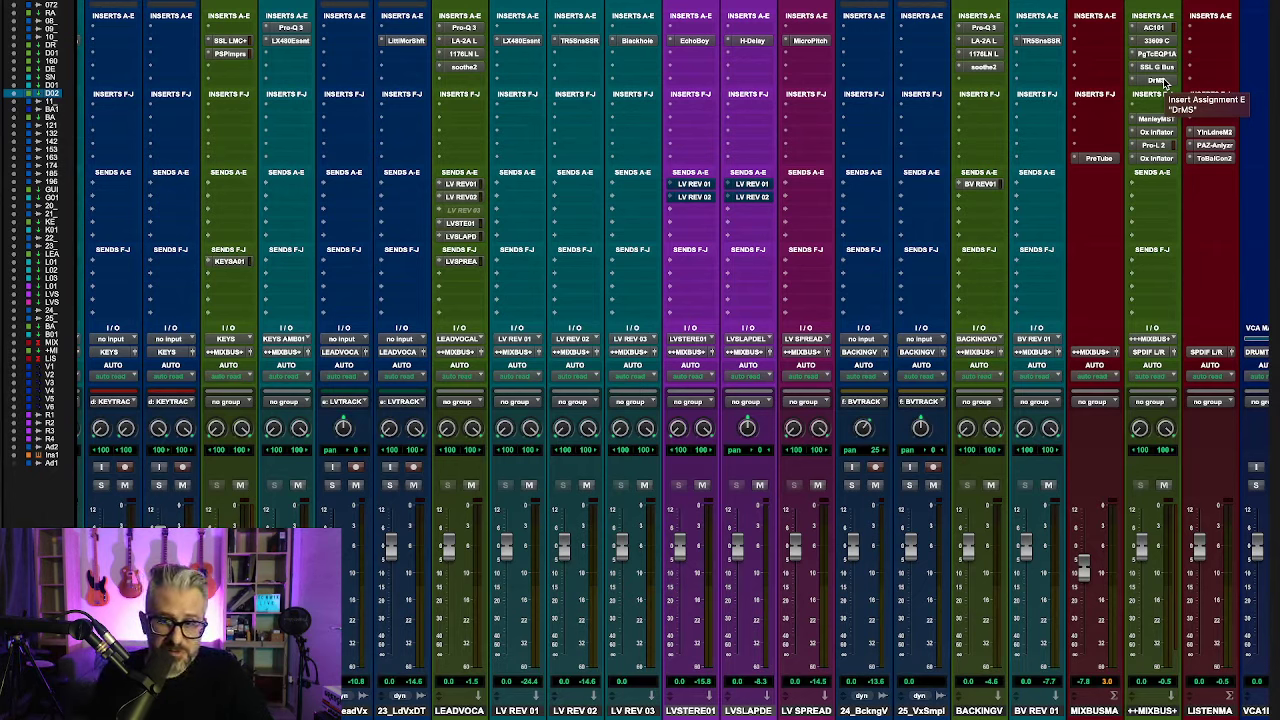
Step: Switch to Streamlabs Desktop
key("super+Tab")
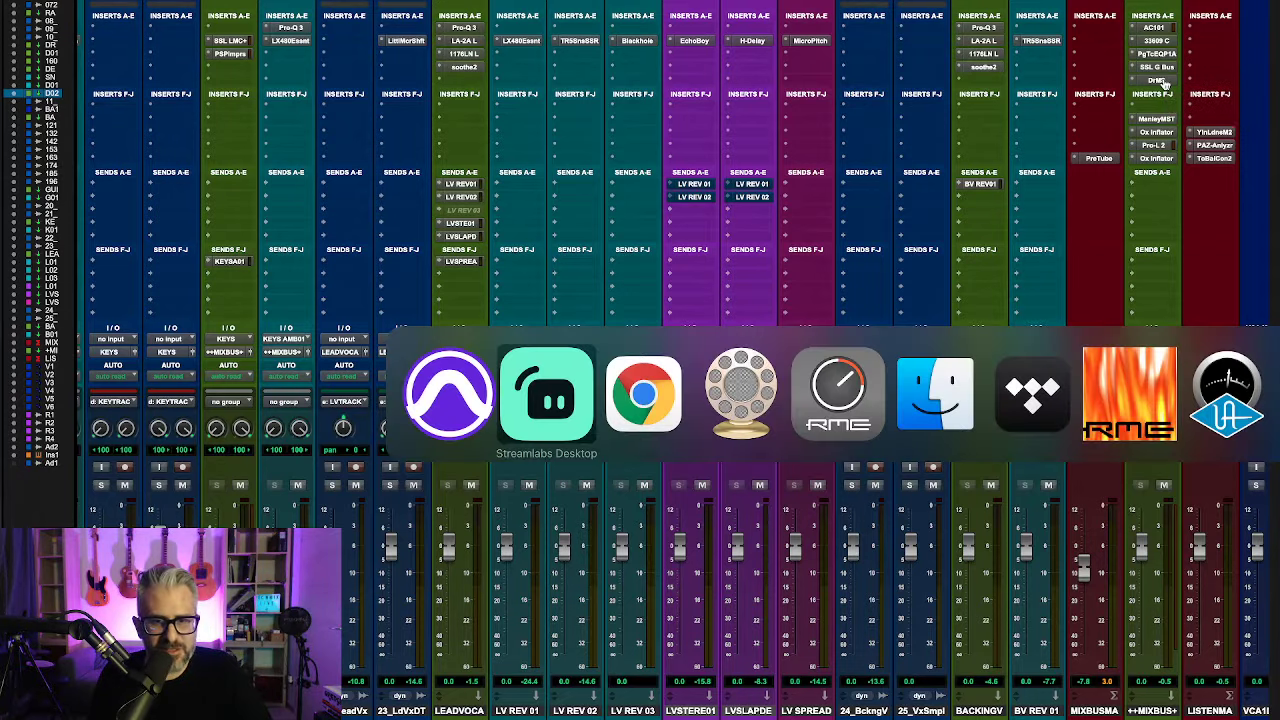